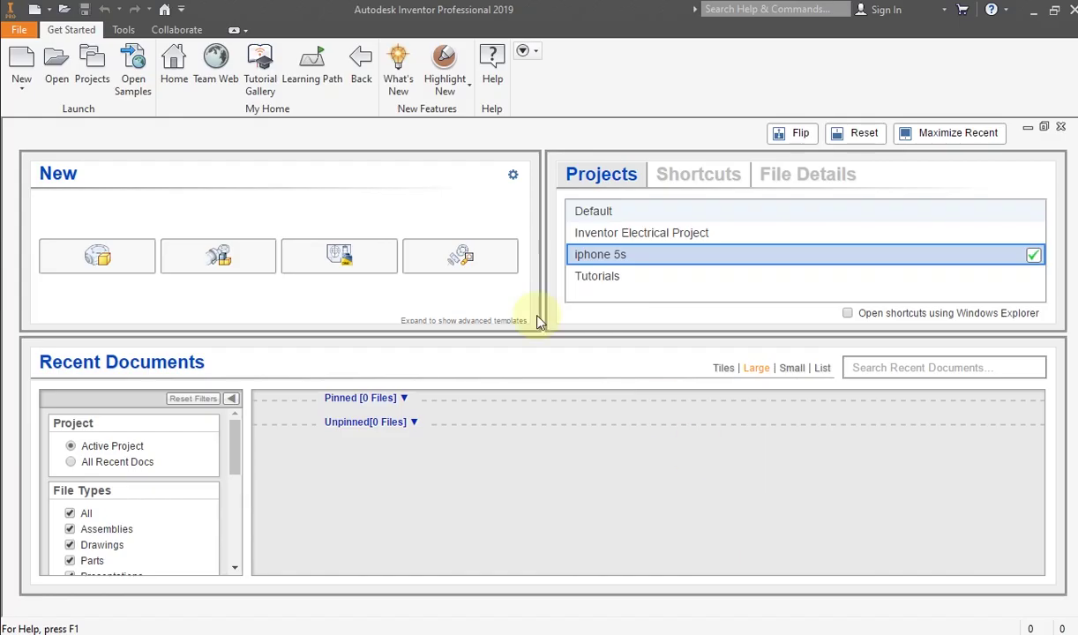
Step: Create a new metric part from the Standard (mm).ipt template
{"action": "left_click", "coordinate": [21, 73]}
{"action": "left_click", "coordinate": [186, 190]}
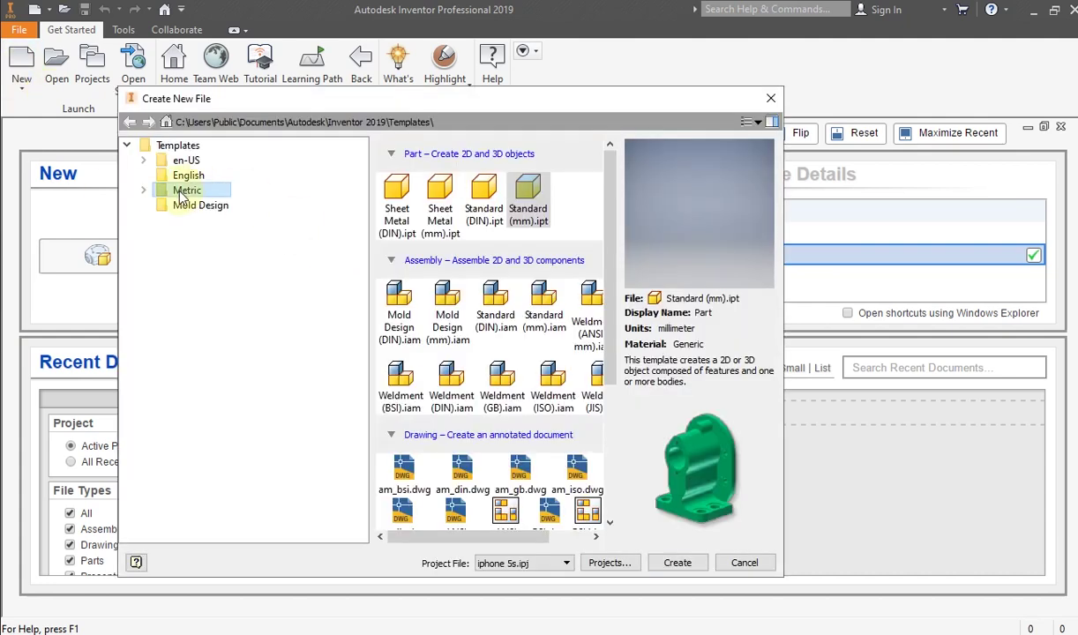
{"action": "left_click", "coordinate": [540, 212]}
{"action": "left_click", "coordinate": [672, 565]}
{"action": "left_click", "coordinate": [672, 564]}
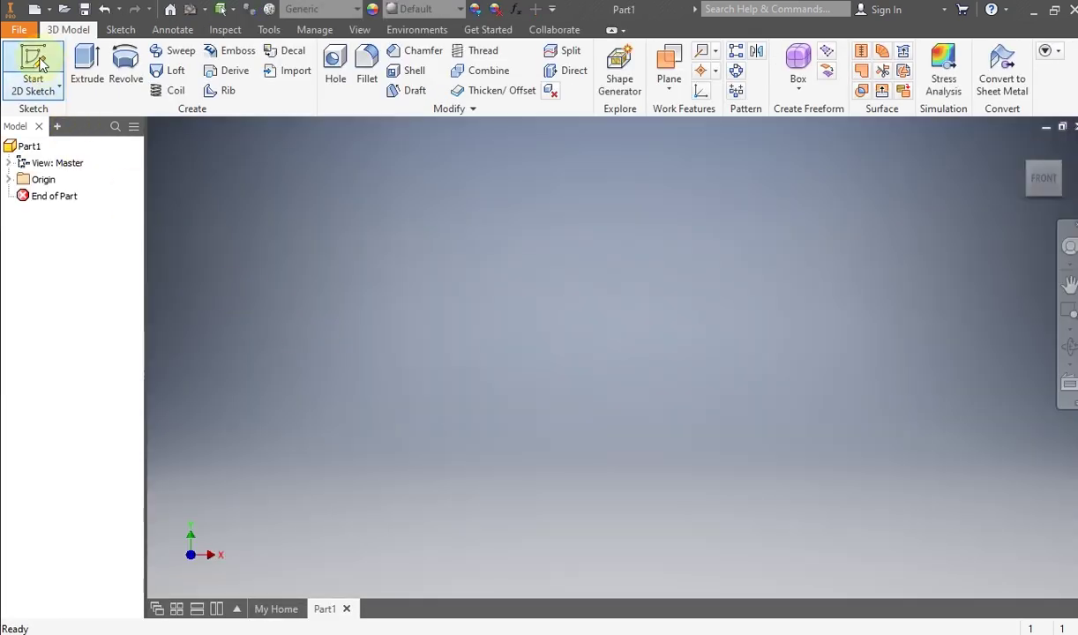
Step: Start a 2D sketch on the XY plane and draw an upright rectangle about 27 mm tall around the origin
{"action": "left_click", "coordinate": [36, 66]}
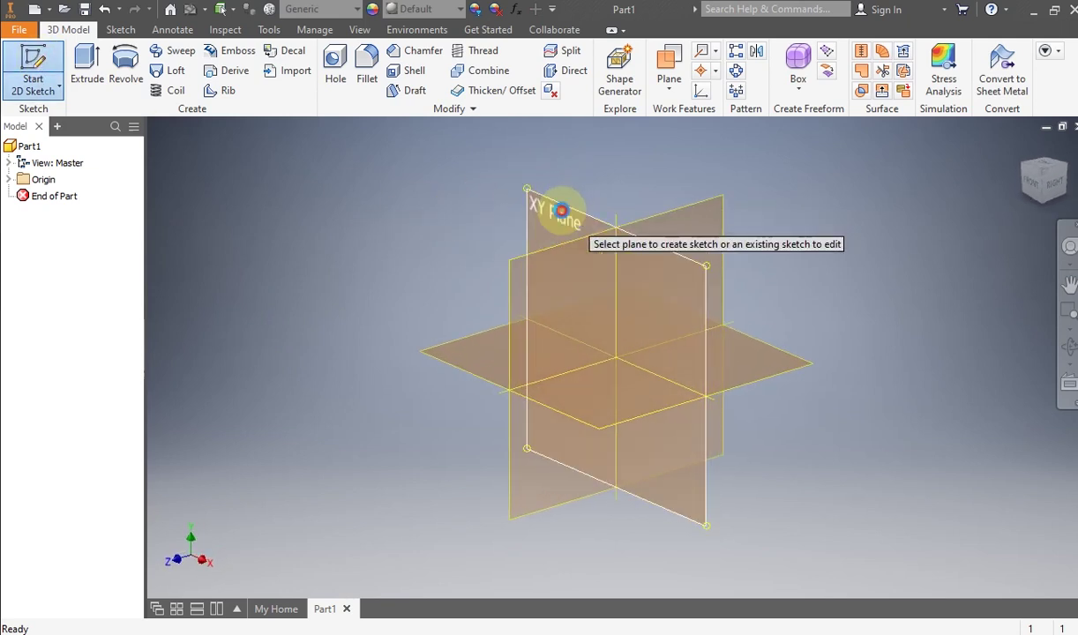
{"action": "left_click", "coordinate": [561, 210]}
{"action": "left_click", "coordinate": [212, 71]}
{"action": "left_click", "coordinate": [460, 185]}
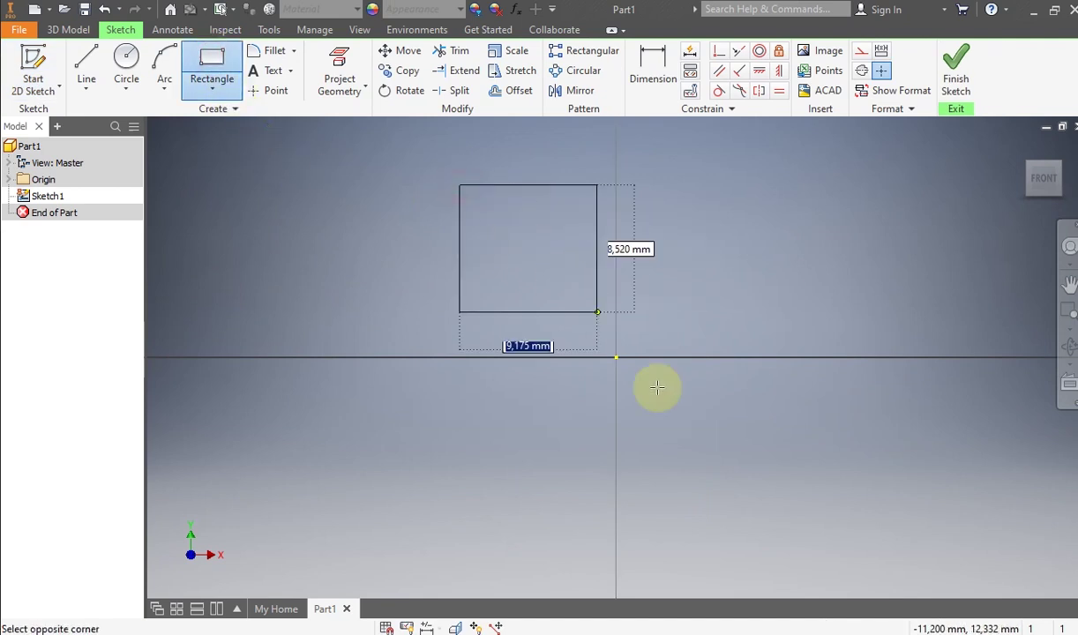
{"action": "left_click", "coordinate": [759, 563]}
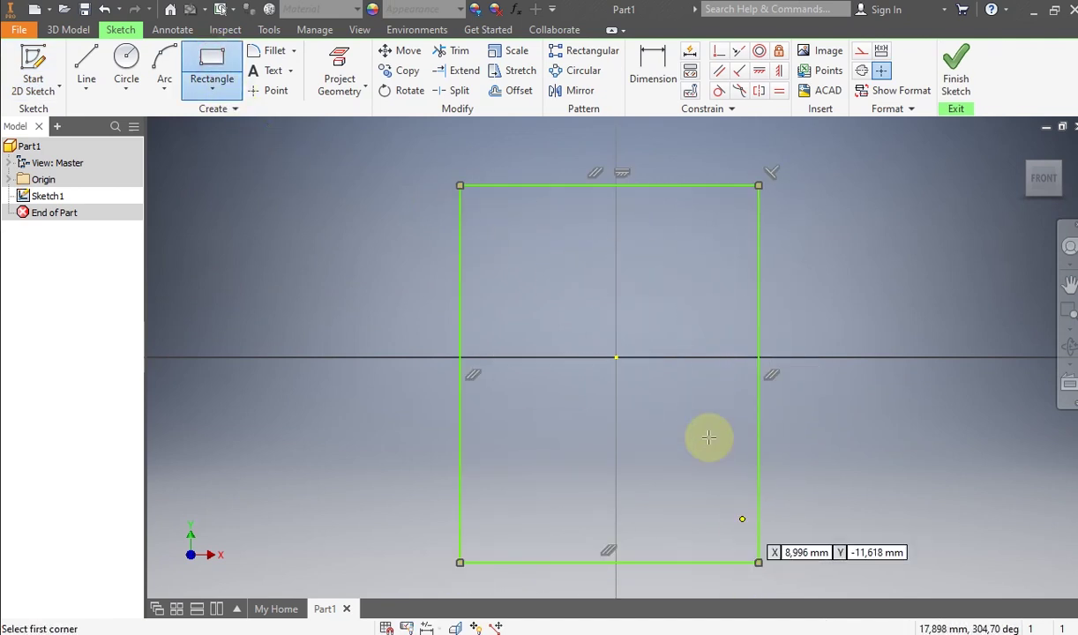
{"action": "right_click", "coordinate": [704, 412]}
{"action": "left_click", "coordinate": [771, 413]}
{"action": "scroll", "coordinate": [647, 408], "scroll_direction": "down", "scroll_amount": 3}
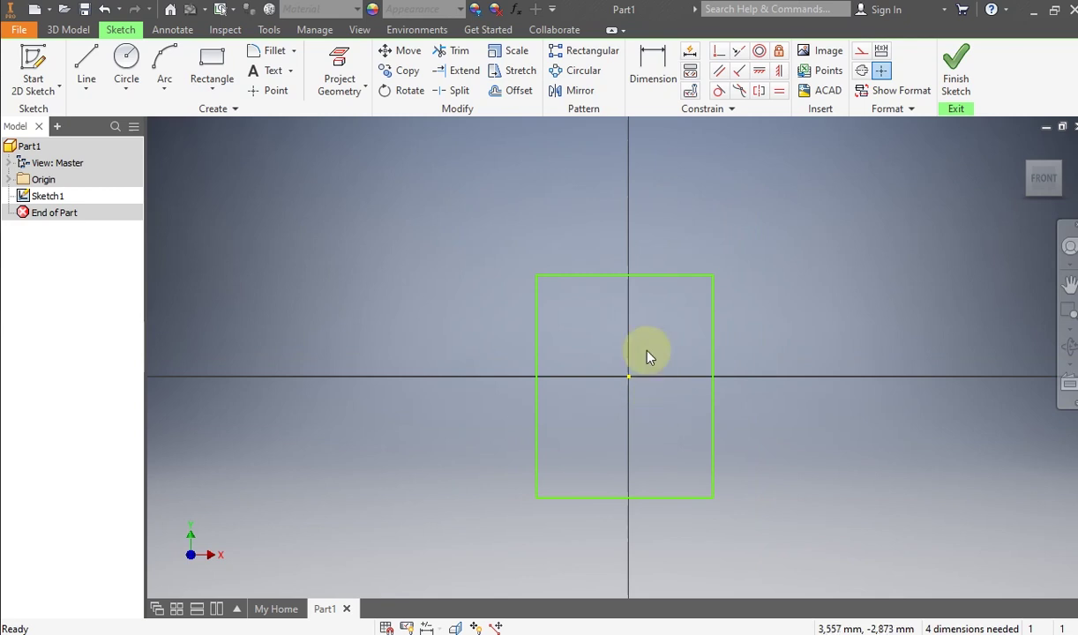
Step: Dimension the rectangle's vertical edge and set its height to 123.8 mm
{"action": "left_click", "coordinate": [650, 74]}
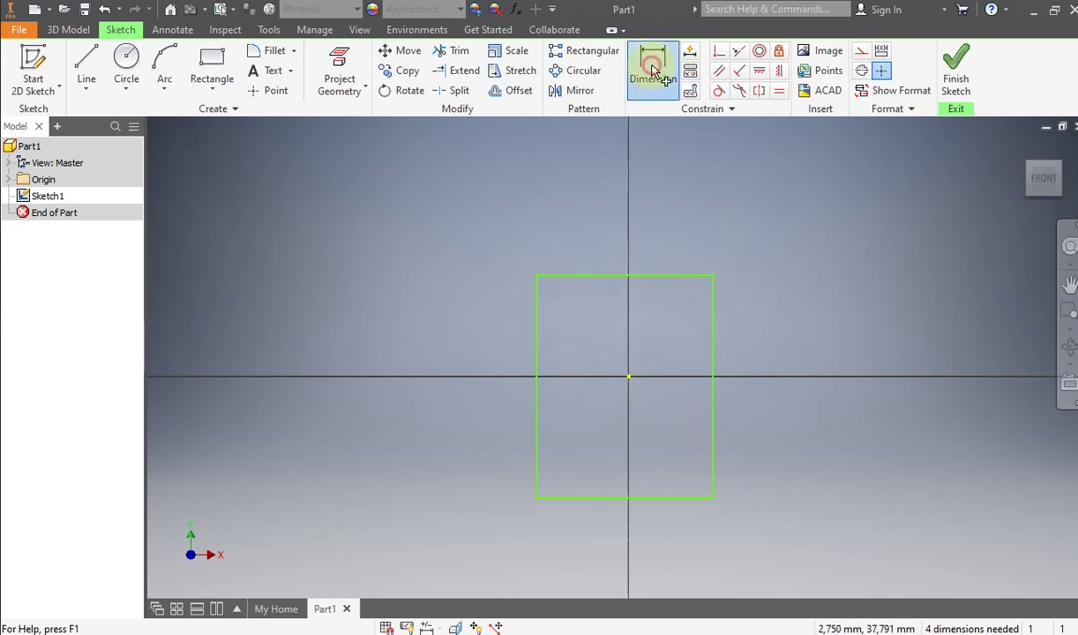
{"action": "left_click", "coordinate": [712, 325]}
{"action": "left_click", "coordinate": [763, 328]}
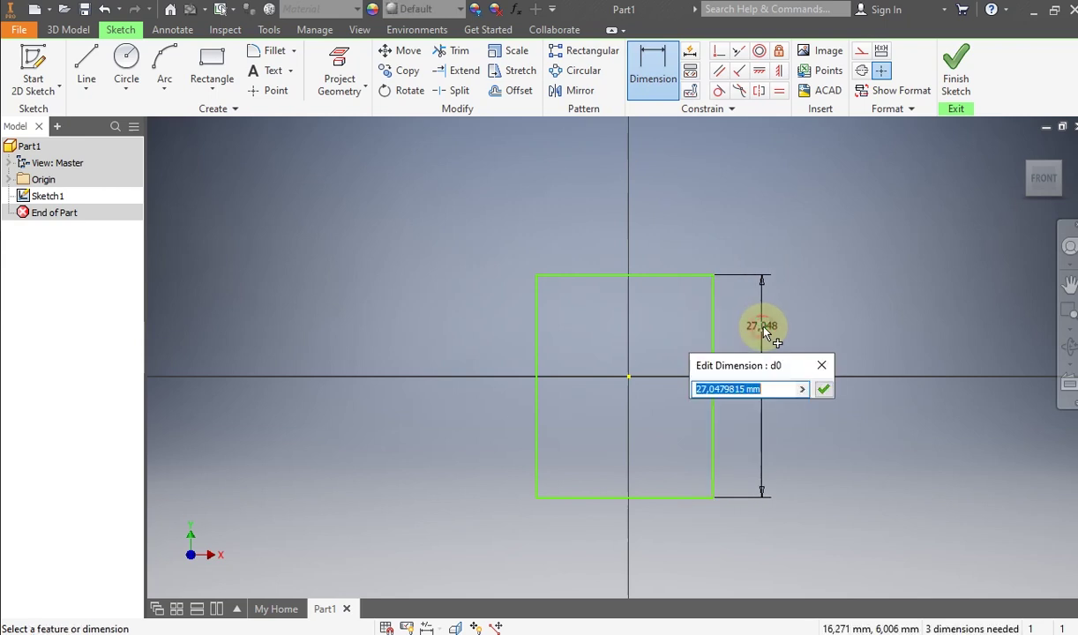
{"action": "type", "text": "123.8"}
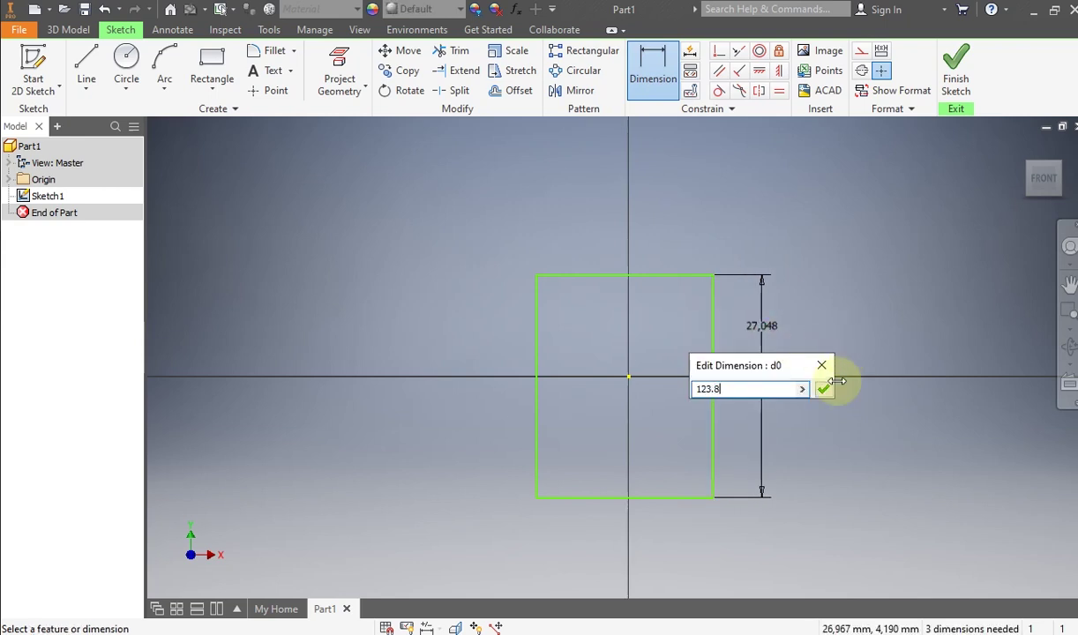
{"action": "left_click", "coordinate": [830, 390]}
Step: Dimension the rectangle's top edge and set its width to 58.6 mm
{"action": "scroll", "coordinate": [711, 386], "scroll_direction": "down", "scroll_amount": 5}
{"action": "left_click", "coordinate": [715, 284]}
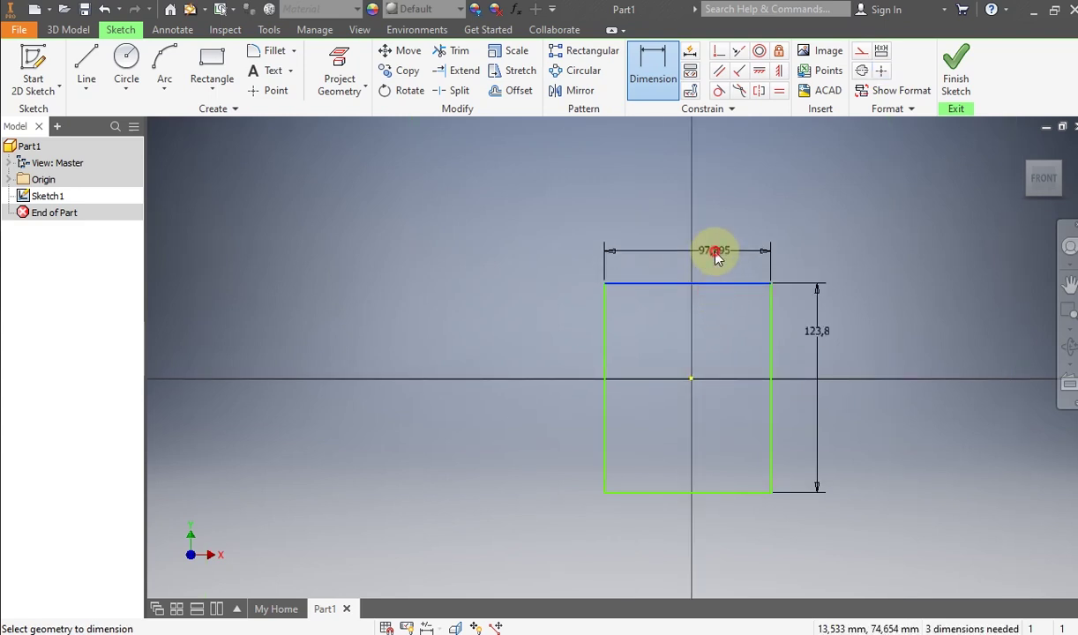
{"action": "left_click", "coordinate": [715, 255]}
{"action": "type", "text": "589"}
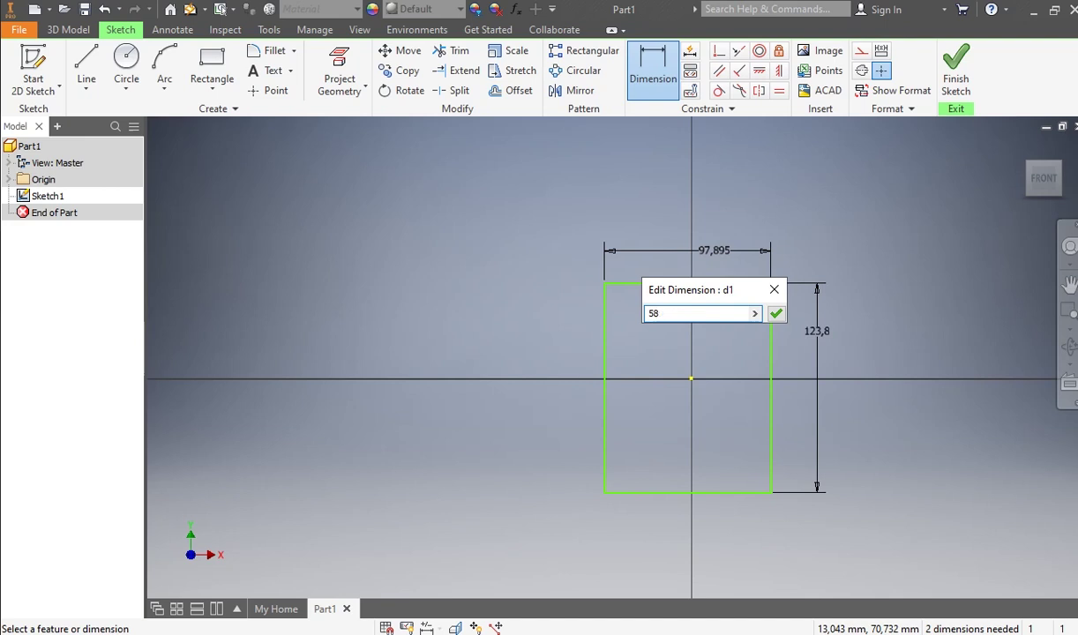
{"action": "left_click", "coordinate": [716, 261]}
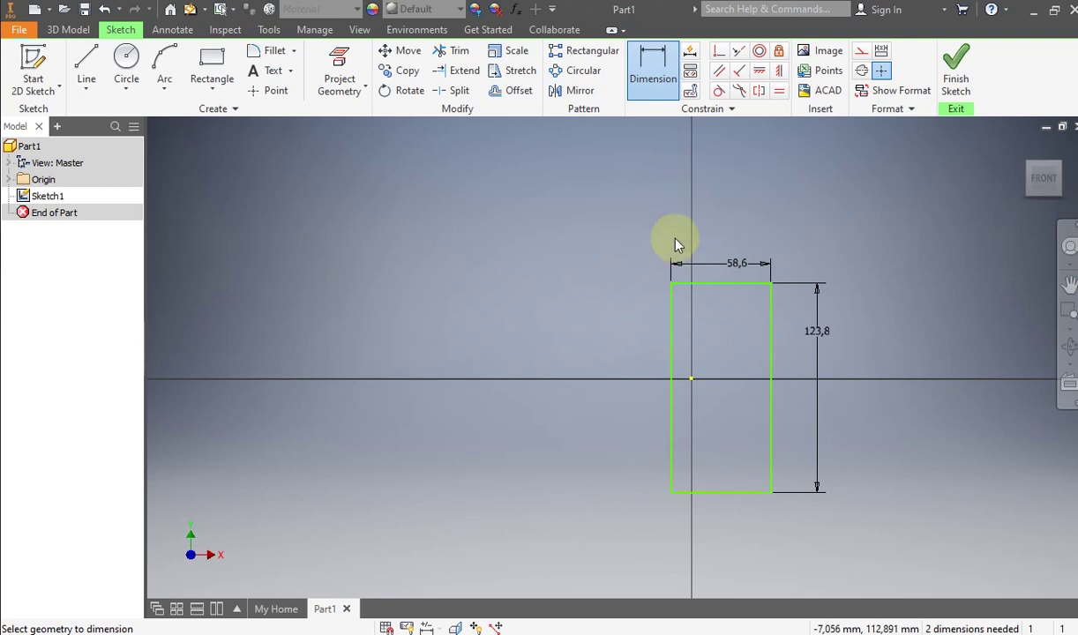
Step: Dimension the rectangle's left edge from the origin as half the width, using the expression d1/2
{"action": "left_click", "coordinate": [671, 345]}
{"action": "left_click", "coordinate": [694, 378]}
{"action": "left_click", "coordinate": [698, 337]}
{"action": "left_click", "coordinate": [732, 265]}
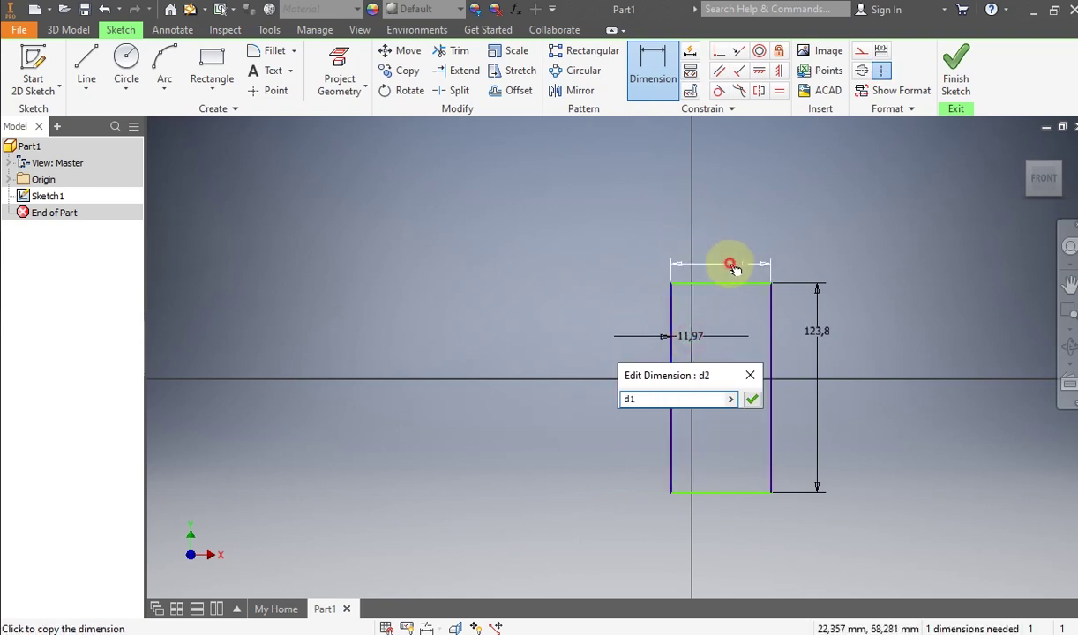
{"action": "type", "text": "/2"}
{"action": "key", "text": "Return"}
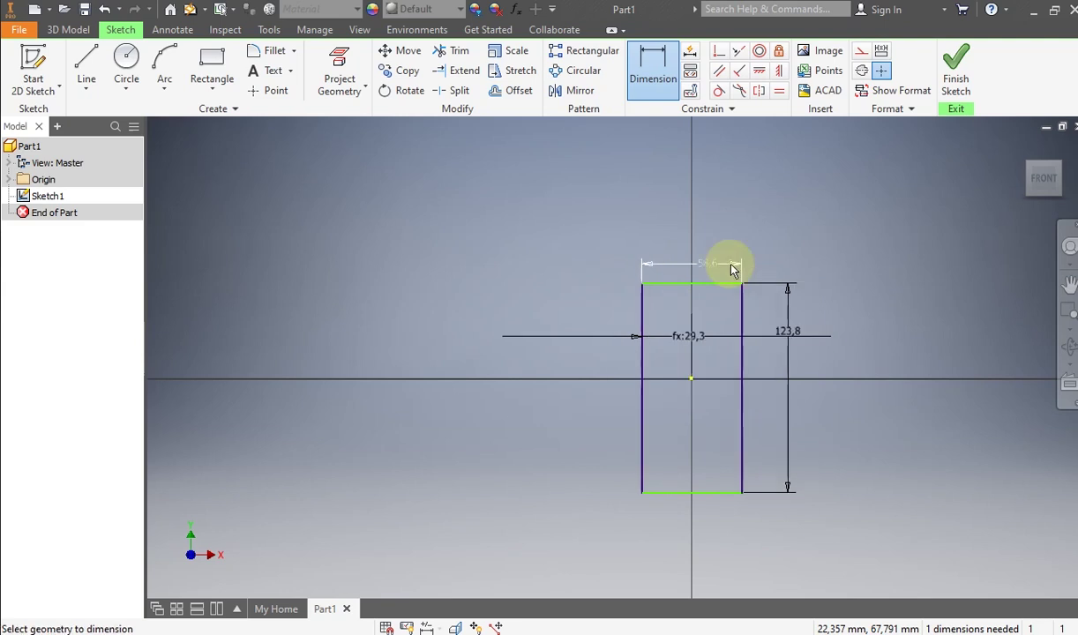
Step: Dimension the rectangle's top edge from the origin as half the height, using the expression d0/2
{"action": "left_click", "coordinate": [724, 291]}
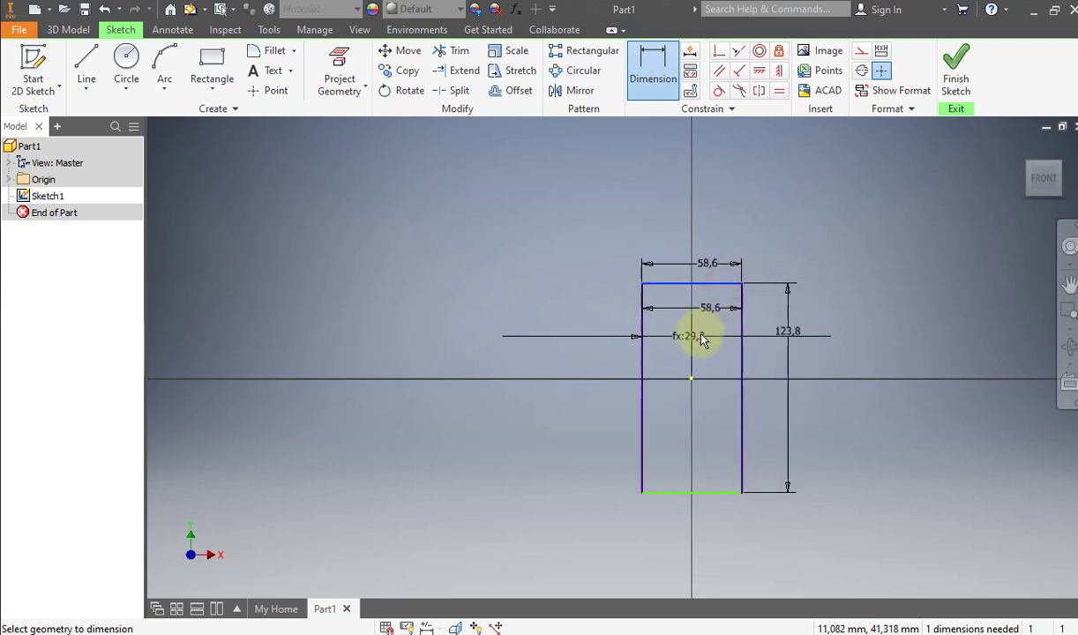
{"action": "left_click", "coordinate": [694, 379]}
{"action": "left_click", "coordinate": [557, 348]}
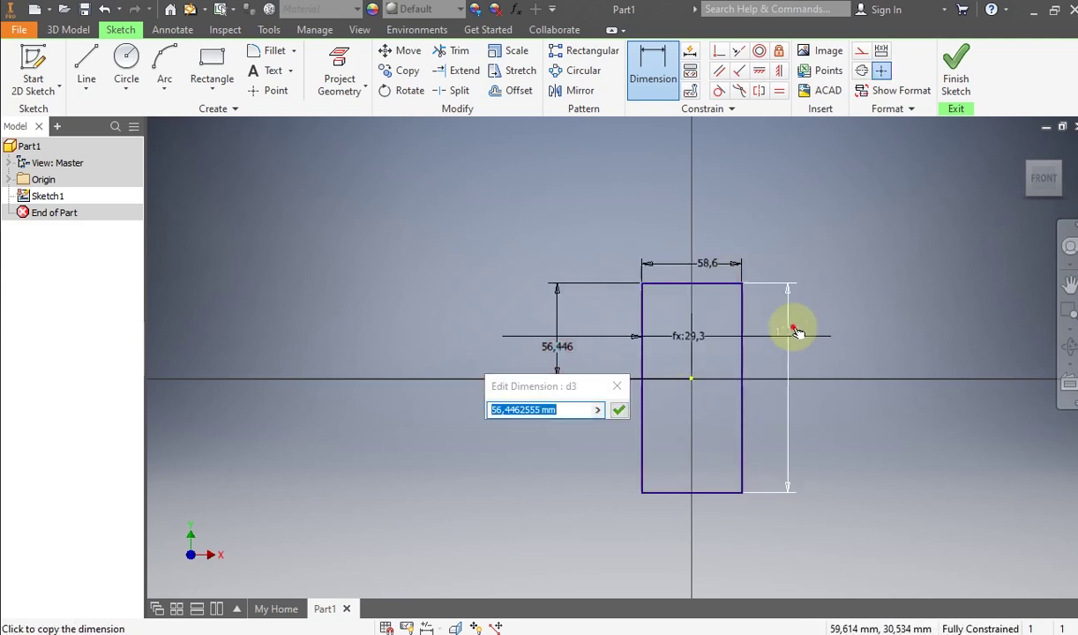
{"action": "left_click", "coordinate": [794, 332]}
{"action": "type", "text": "/2"}
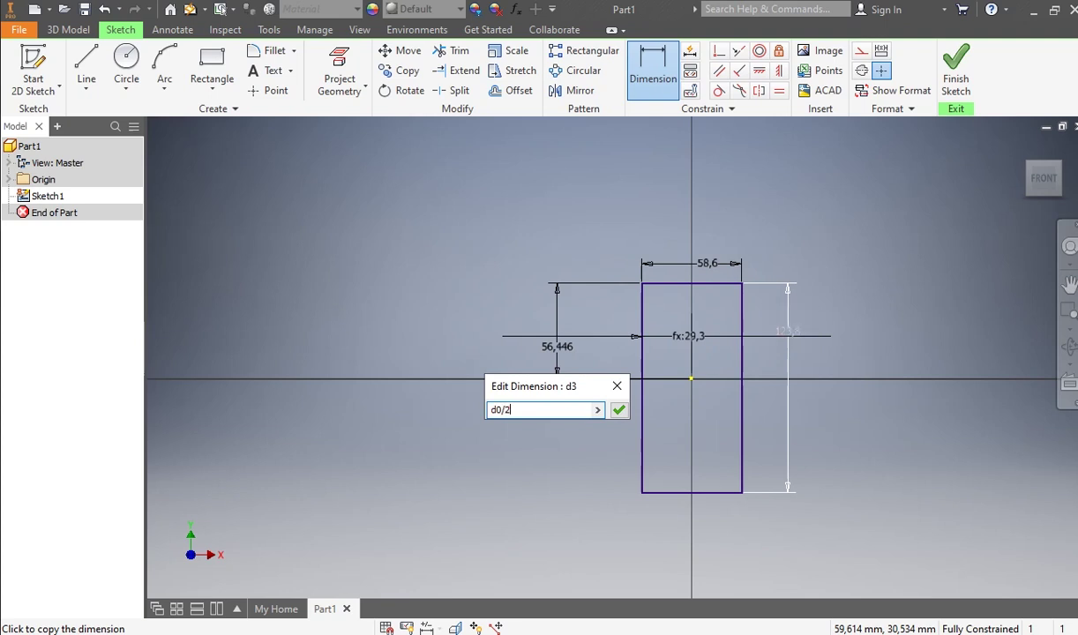
{"action": "left_click", "coordinate": [795, 333]}
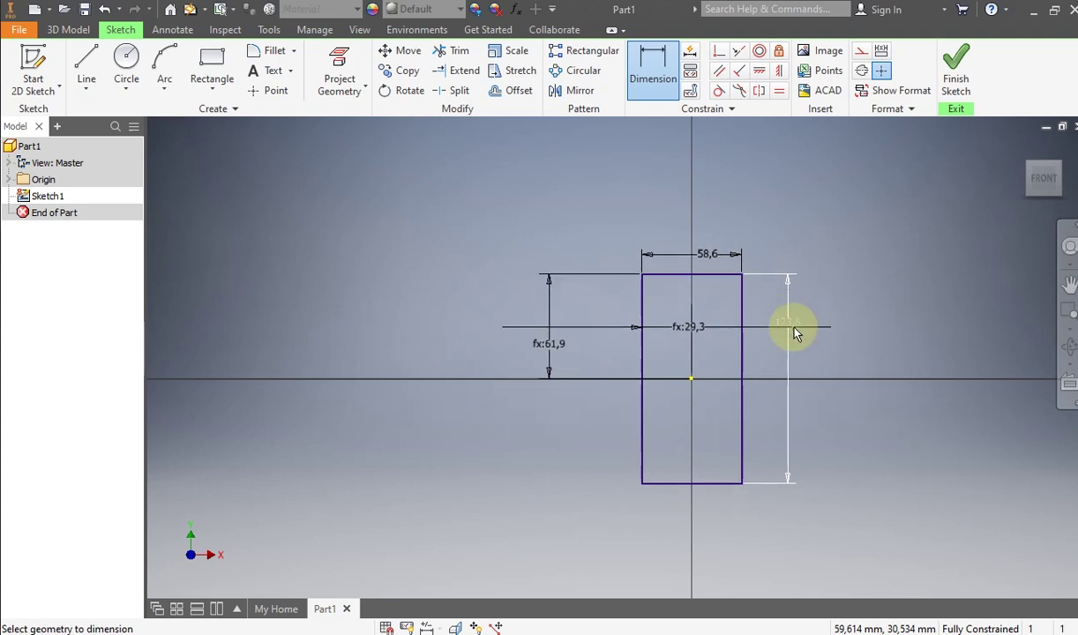
Step: Extrude the rectangle symmetrically about the sketch plane by a total distance of 7.6 mm
{"action": "left_click", "coordinate": [69, 30]}
{"action": "left_click", "coordinate": [86, 60]}
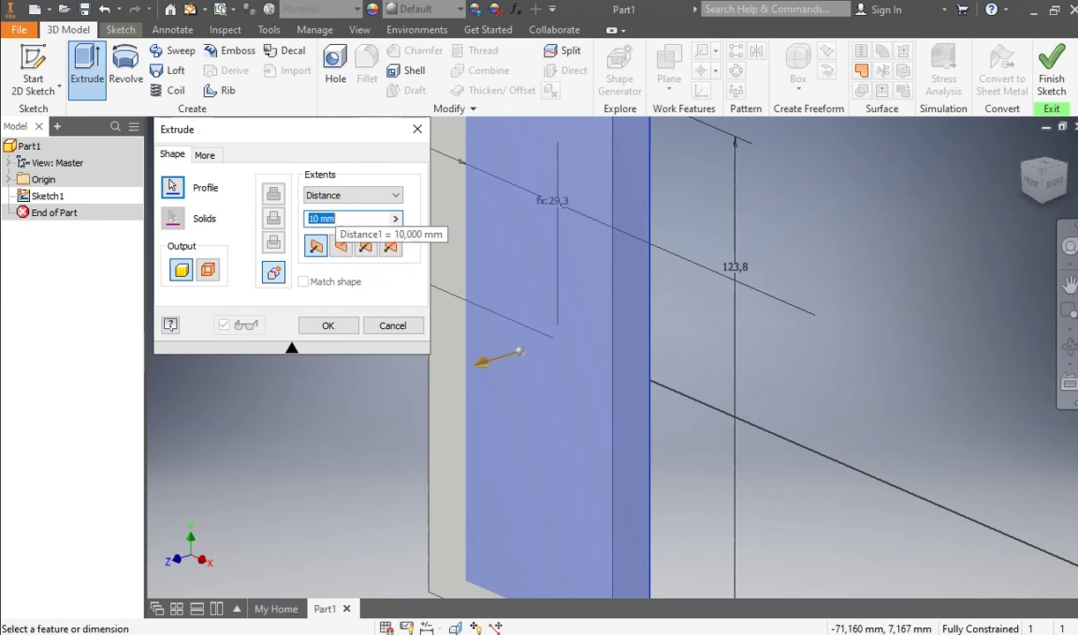
{"action": "left_click", "coordinate": [366, 251]}
{"action": "scroll", "coordinate": [582, 328], "scroll_direction": "down", "scroll_amount": 3}
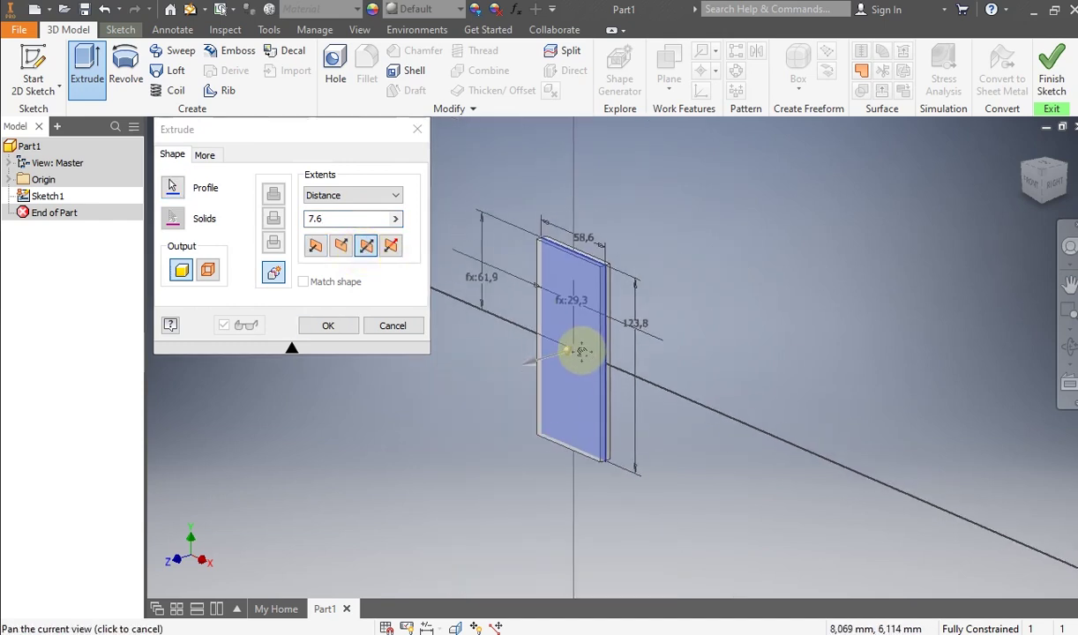
{"action": "scroll", "coordinate": [582, 357], "scroll_direction": "up", "scroll_amount": 2}
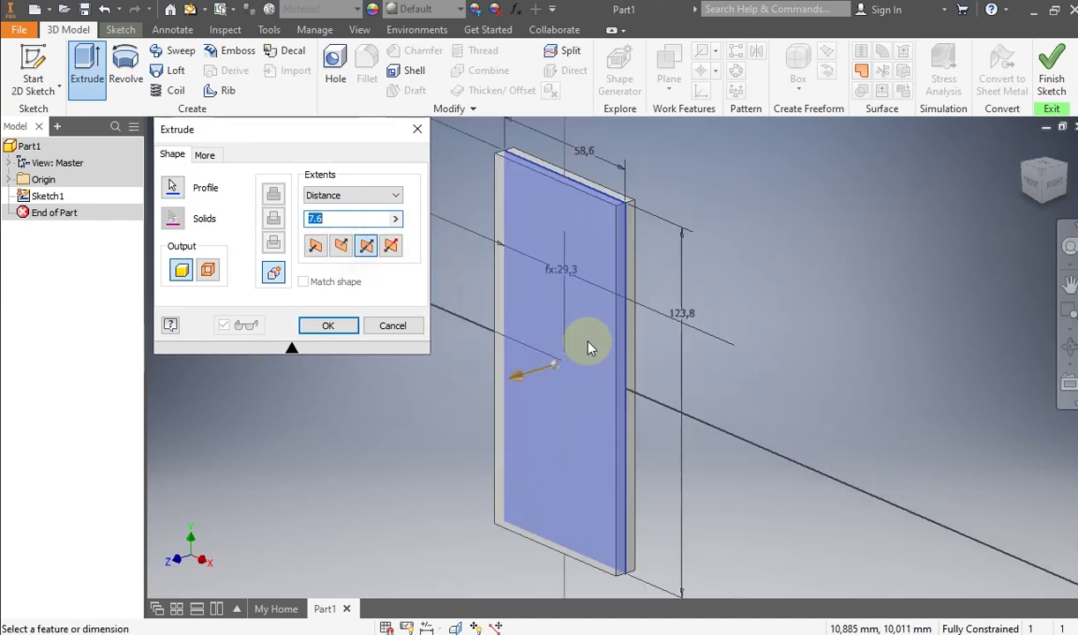
{"action": "left_click", "coordinate": [330, 326]}
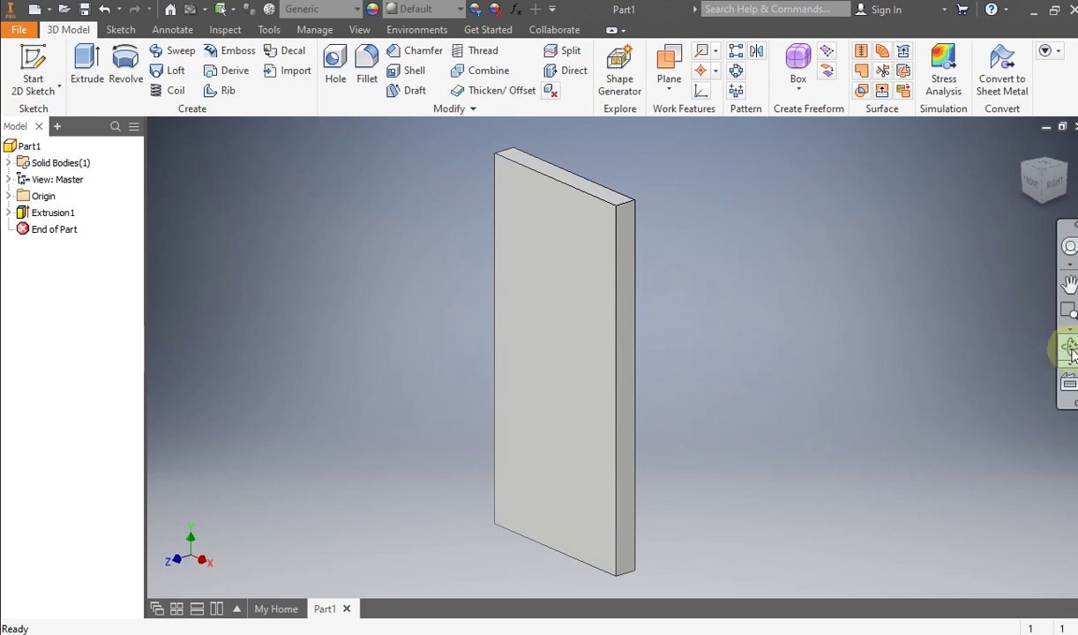
Step: Start a new 2D sketch on the large front face of the plate
{"action": "left_click", "coordinate": [1069, 346]}
{"action": "left_click_drag", "start_coordinate": [693, 377], "coordinate": [556, 400]}
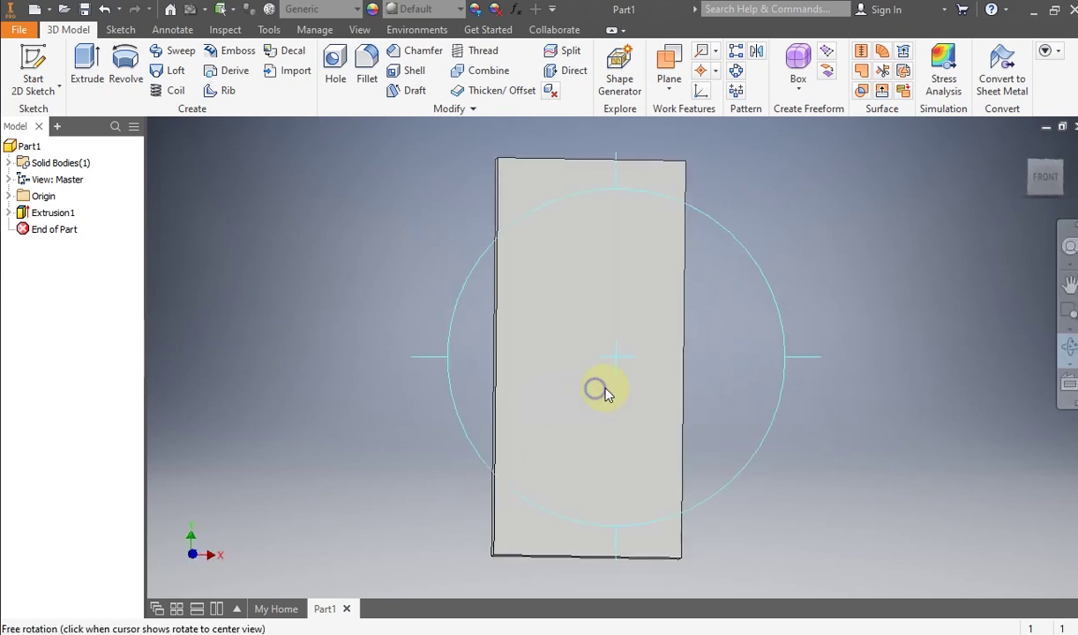
{"action": "right_click", "coordinate": [596, 387]}
{"action": "left_click", "coordinate": [650, 388]}
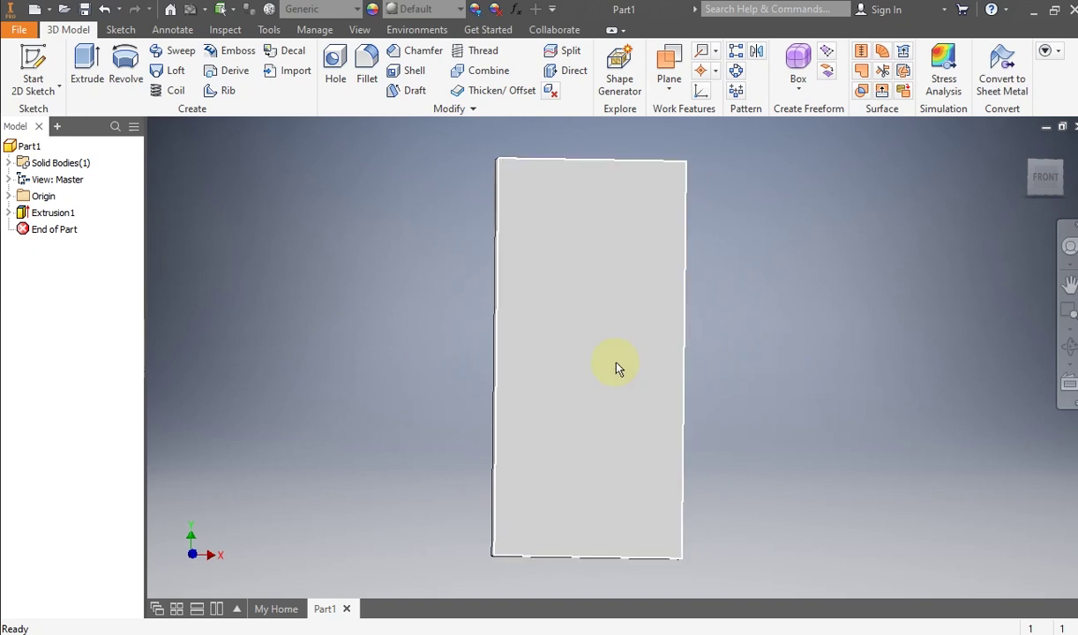
{"action": "left_click", "coordinate": [616, 357]}
{"action": "left_click", "coordinate": [36, 71]}
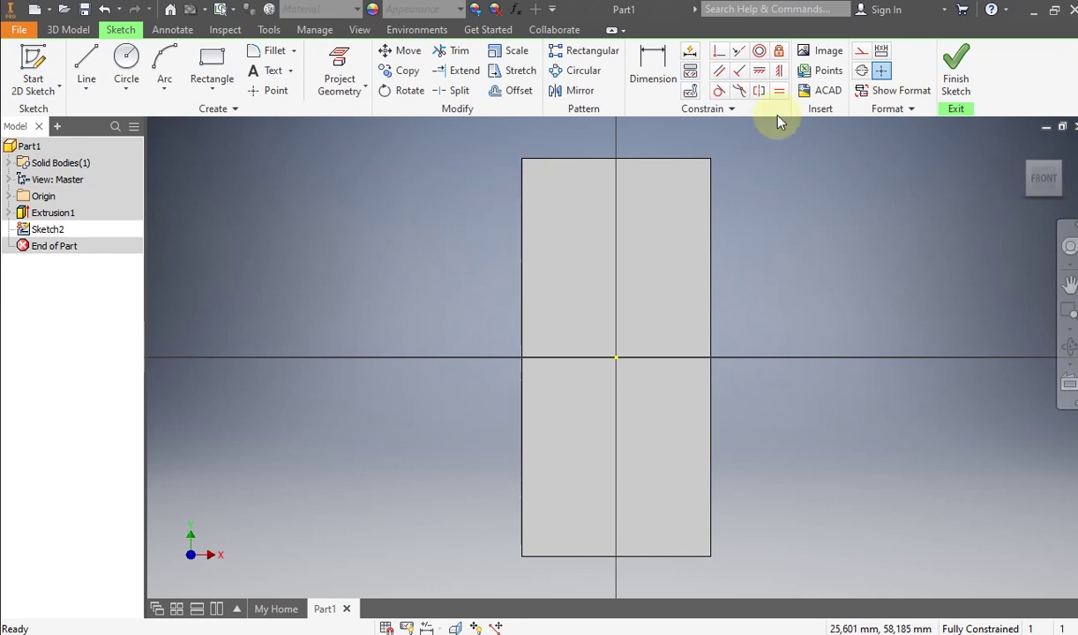
Step: Start an image import into the sketch and browse to the Piccture folder inside the Silver folder
{"action": "left_click", "coordinate": [832, 55]}
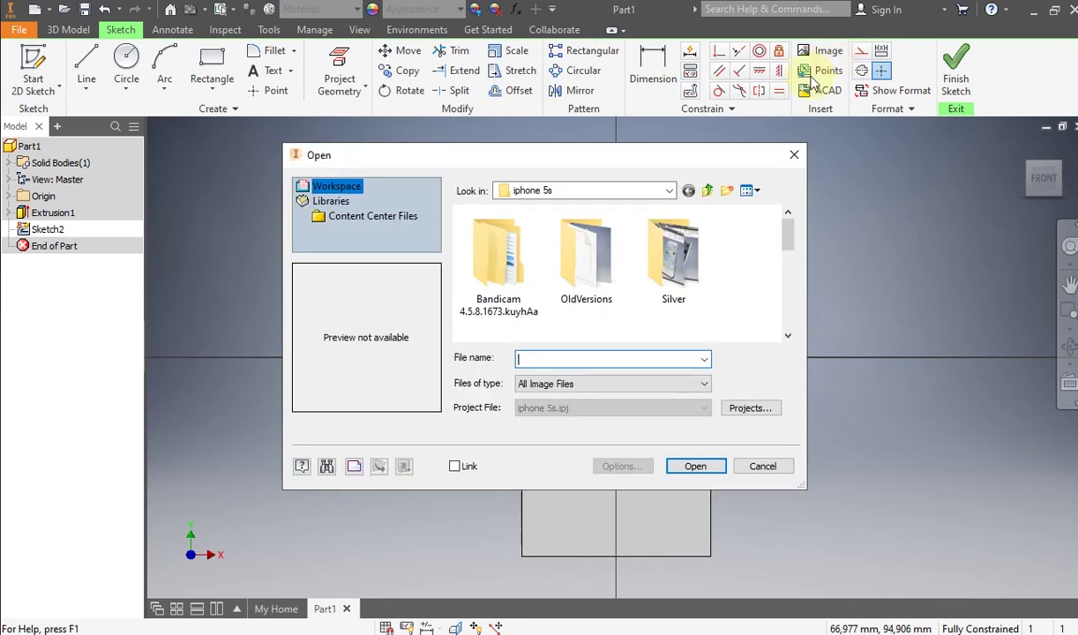
{"action": "left_click", "coordinate": [664, 269]}
{"action": "double_click", "coordinate": [663, 269]}
{"action": "left_click", "coordinate": [494, 285]}
{"action": "double_click", "coordinate": [494, 290]}
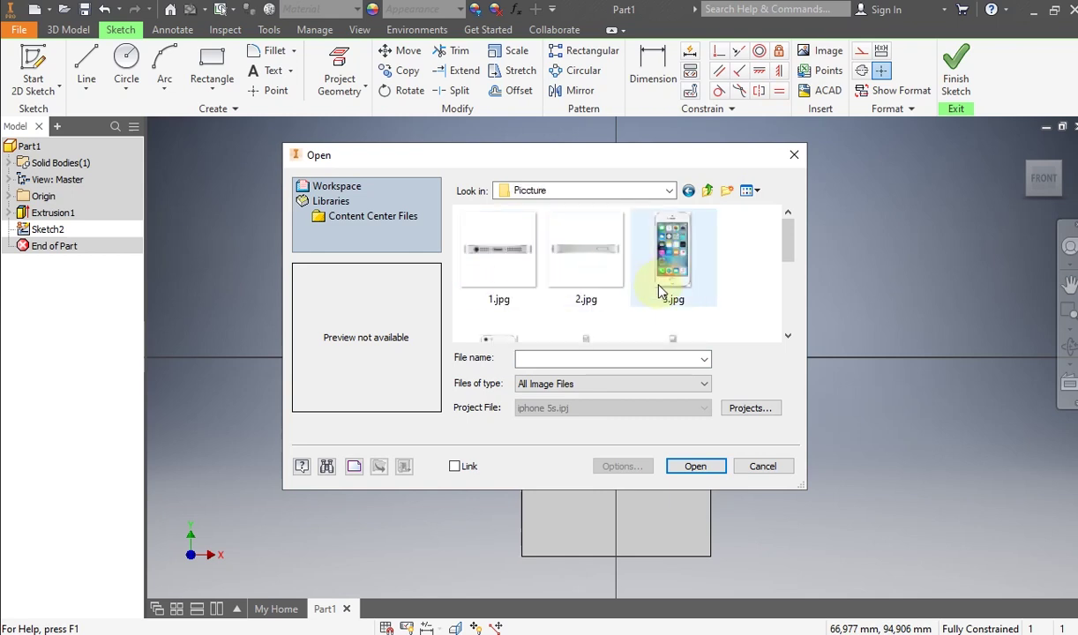
{"action": "scroll", "coordinate": [659, 292], "scroll_direction": "down", "scroll_amount": 2}
{"action": "scroll", "coordinate": [662, 291], "scroll_direction": "up", "scroll_amount": 1}
{"action": "left_click_drag", "start_coordinate": [802, 493], "coordinate": [858, 555]}
{"action": "scroll", "coordinate": [660, 343], "scroll_direction": "up", "scroll_amount": 1}
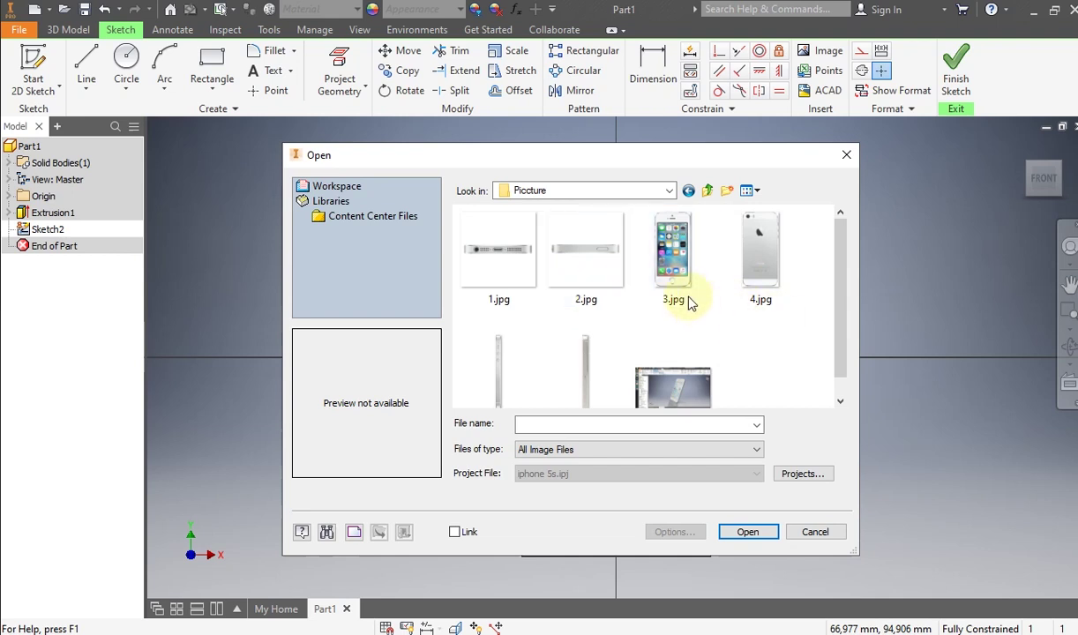
Step: Insert the phone front image 3.jpg into the sketch, with its corner just outside the plate's upper left corner
{"action": "left_click", "coordinate": [672, 269]}
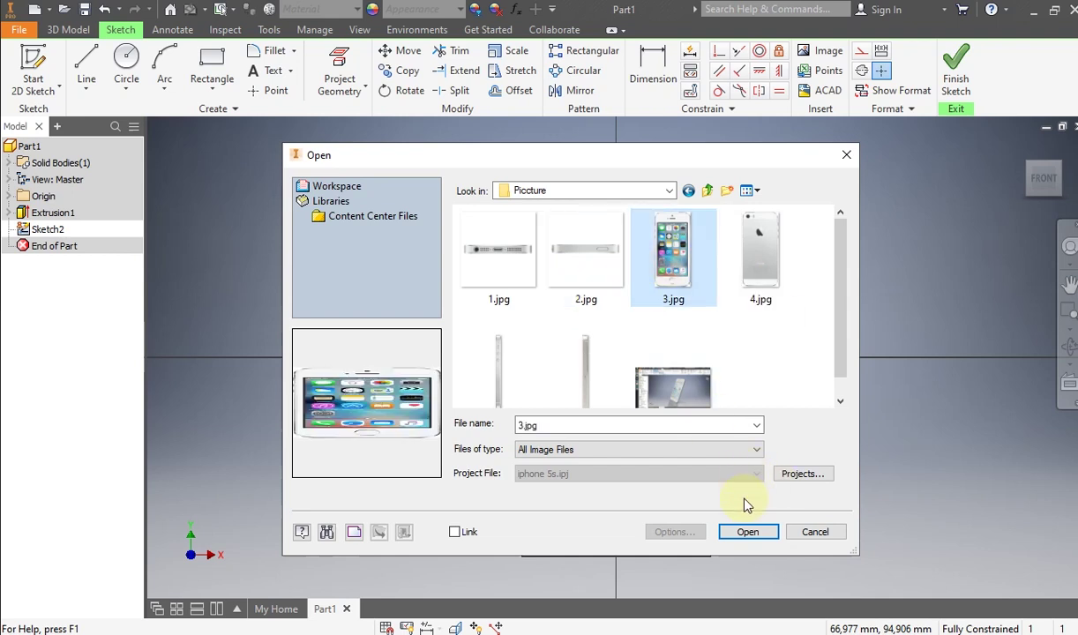
{"action": "left_click", "coordinate": [746, 529]}
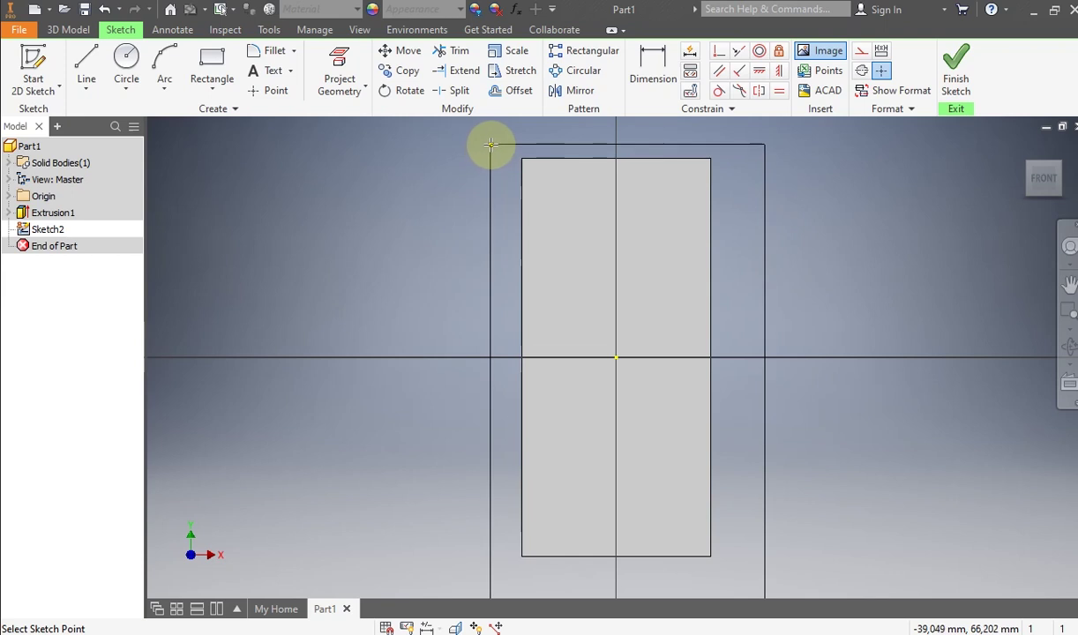
{"action": "left_click", "coordinate": [490, 144]}
{"action": "right_click", "coordinate": [541, 168]}
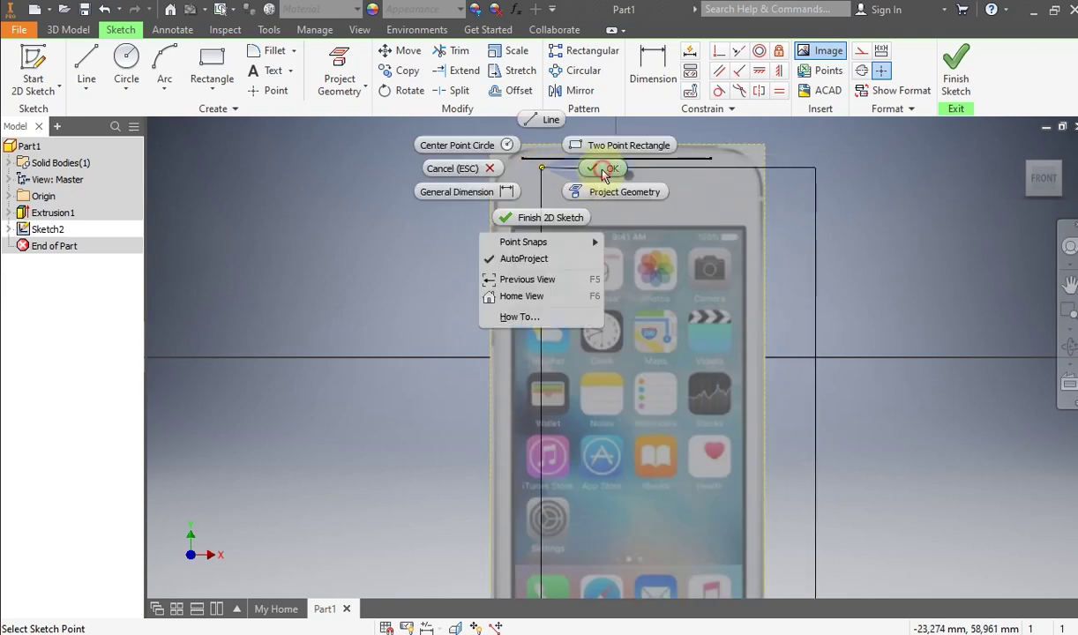
{"action": "left_click", "coordinate": [604, 170]}
{"action": "scroll", "coordinate": [609, 197], "scroll_direction": "down", "scroll_amount": 2}
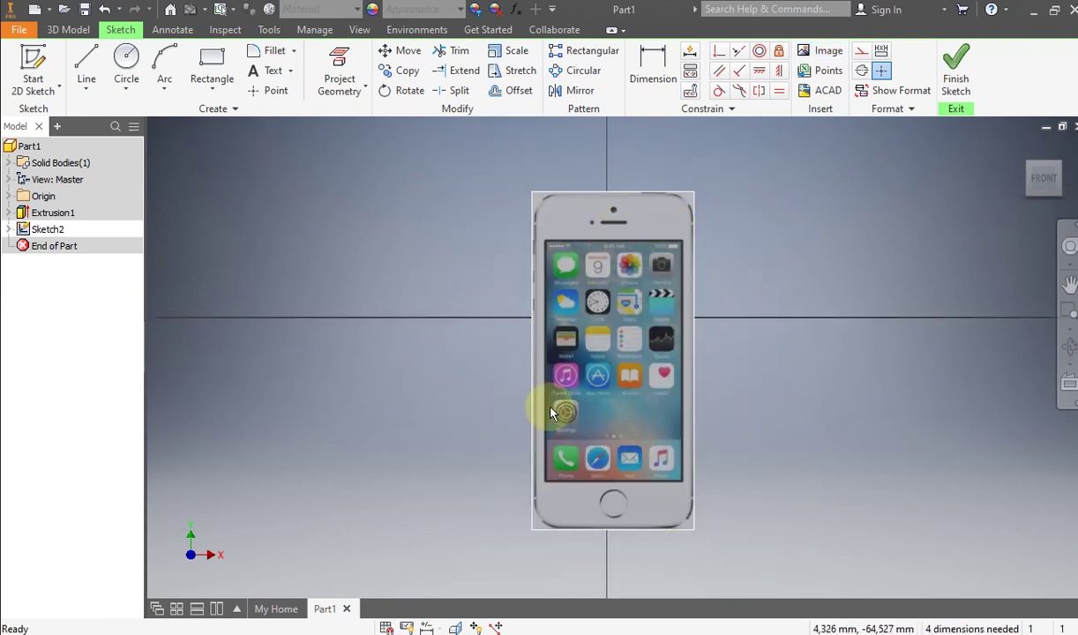
Step: Project the outline of the plate's front face into the sketch over the phone image
{"action": "left_click", "coordinate": [542, 291]}
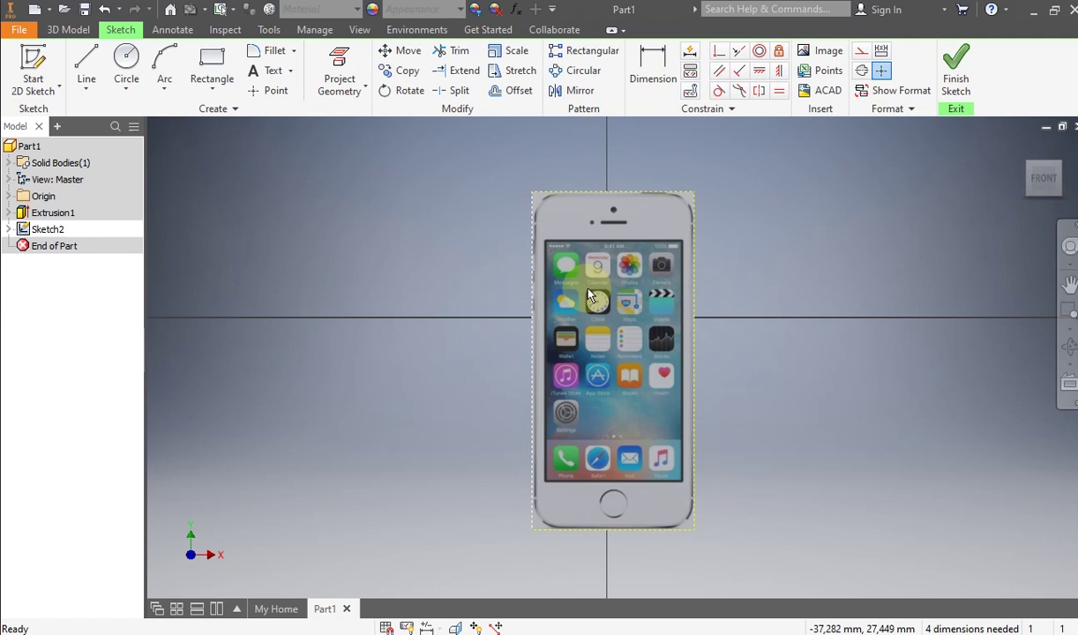
{"action": "left_click", "coordinate": [352, 65]}
{"action": "left_click", "coordinate": [559, 245]}
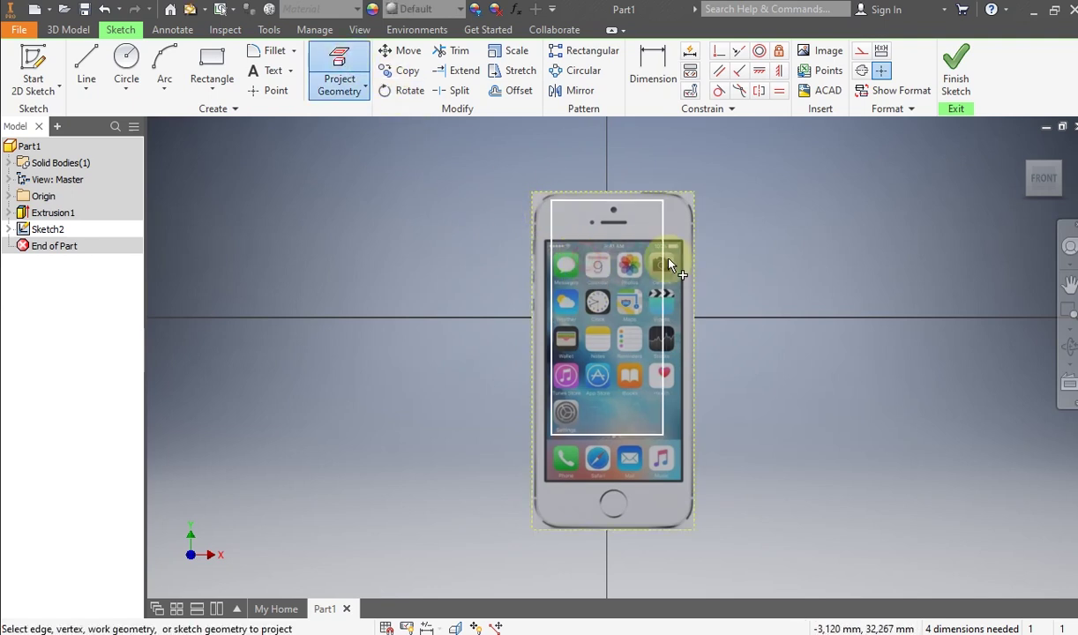
{"action": "right_click", "coordinate": [774, 262]}
{"action": "left_click", "coordinate": [828, 261]}
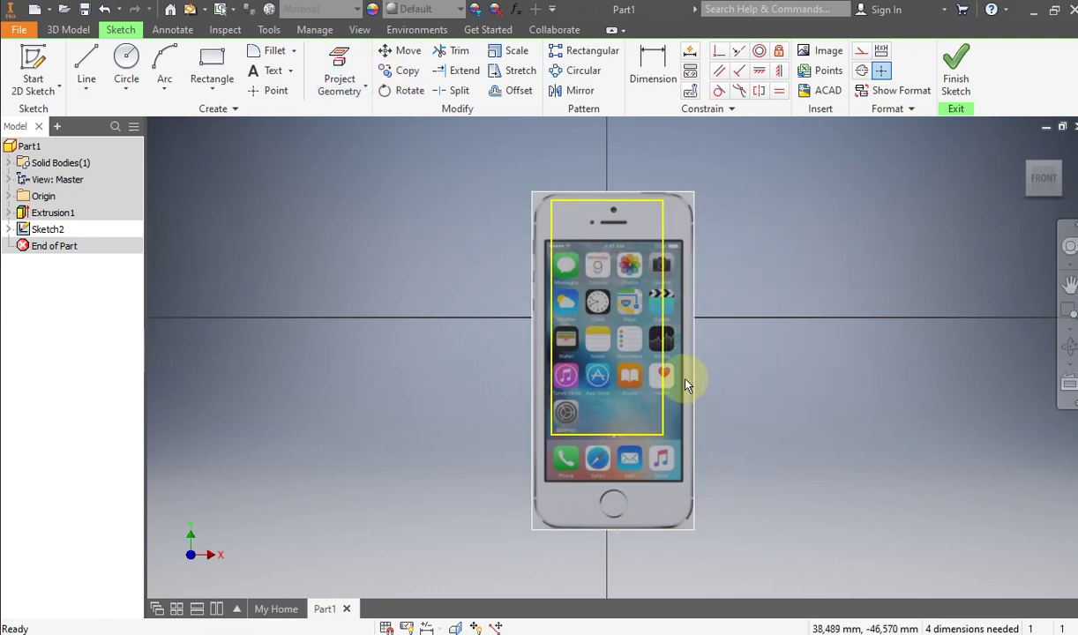
Step: Shrink the front phone image and apply a Vertical constraint to its left edge
{"action": "left_click", "coordinate": [536, 284]}
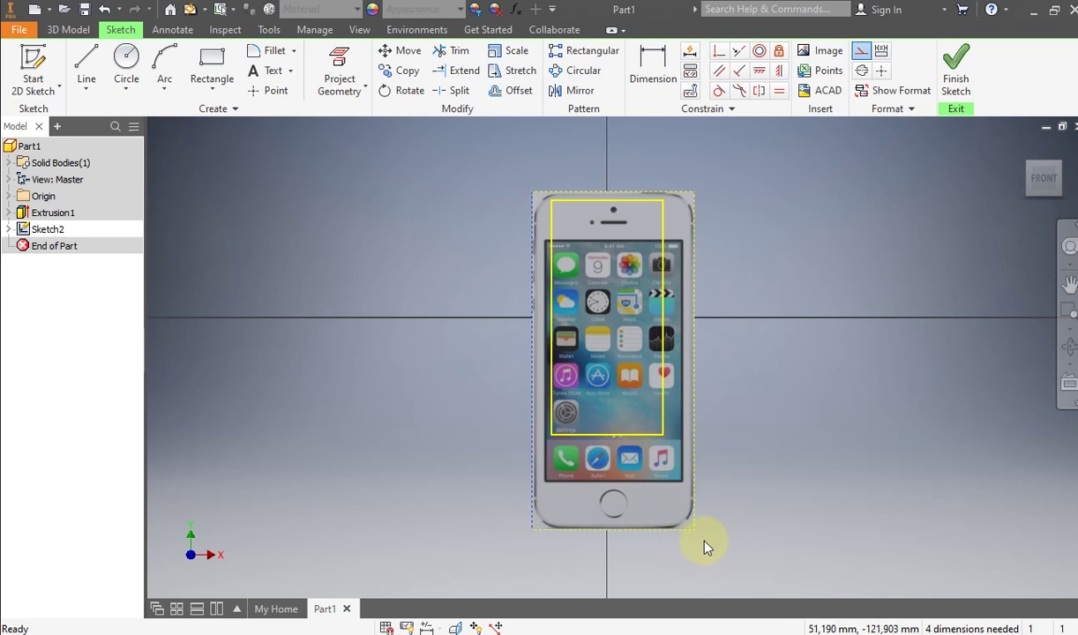
{"action": "left_click_drag", "start_coordinate": [695, 530], "coordinate": [650, 525]}
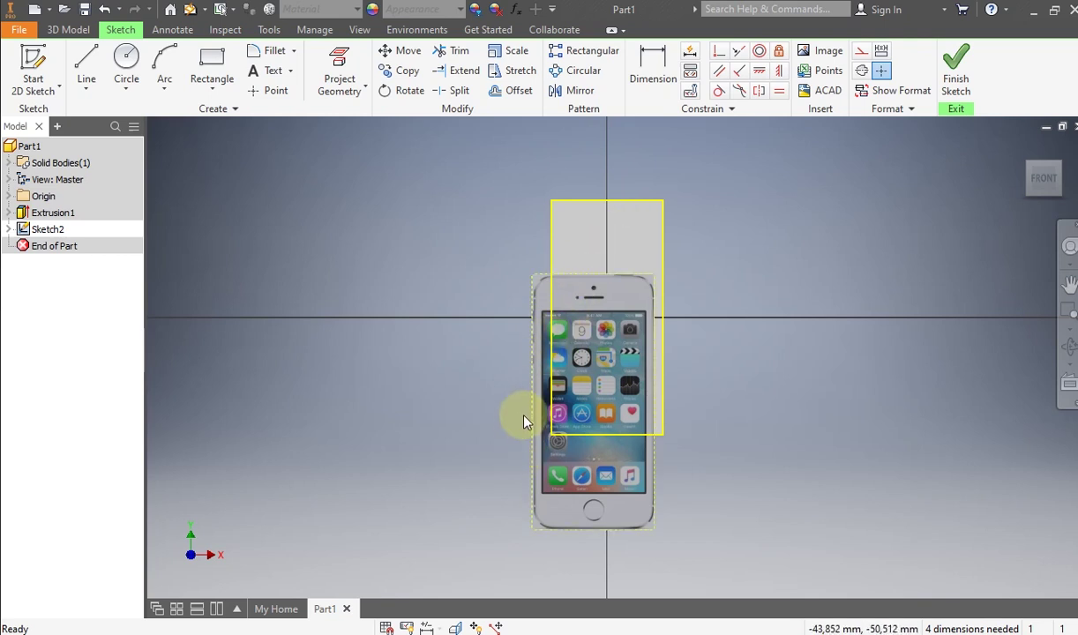
{"action": "left_click", "coordinate": [781, 70]}
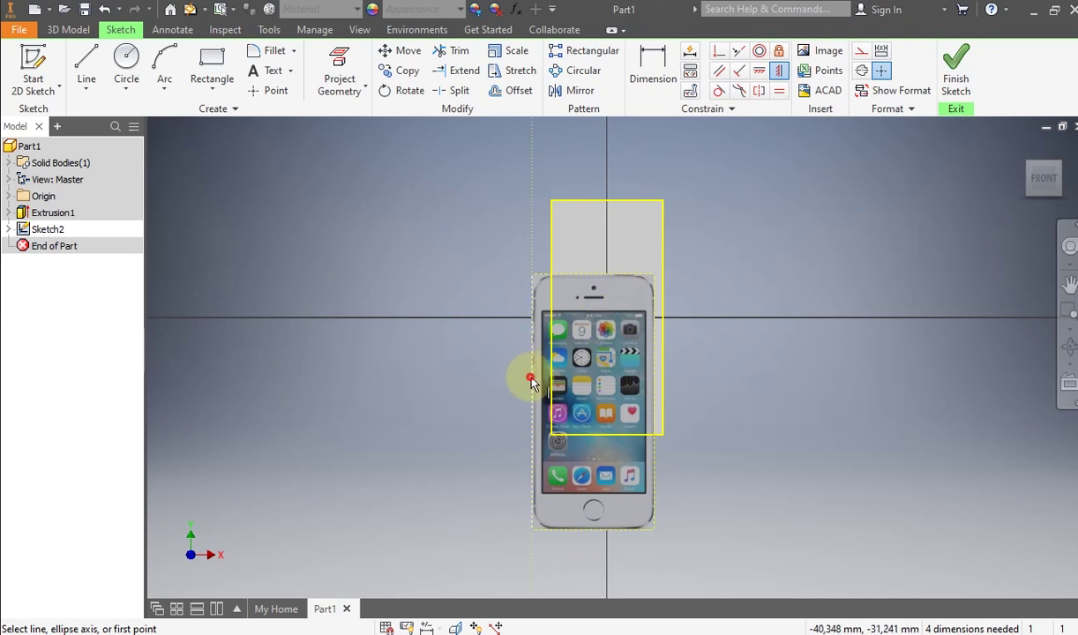
{"action": "right_click", "coordinate": [622, 358]}
{"action": "left_click", "coordinate": [553, 380]}
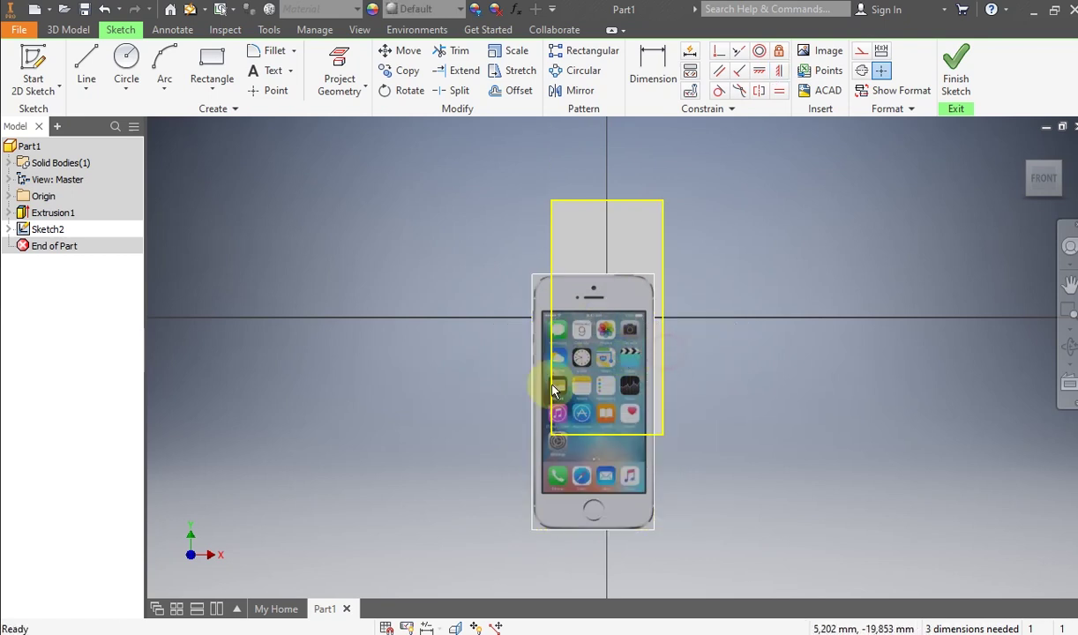
Step: Resize and move the front phone image until it matches the projected outline of the plate's front face
{"action": "mouse_move", "coordinate": [657, 534]}
{"action": "left_mouse_down"}
{"action": "mouse_move", "coordinate": [631, 510]}
{"action": "mouse_move", "coordinate": [645, 534]}
{"action": "left_mouse_up"}
{"action": "left_click_drag", "start_coordinate": [602, 450], "coordinate": [612, 361]}
{"action": "scroll", "coordinate": [651, 433], "scroll_direction": "up", "scroll_amount": 5}
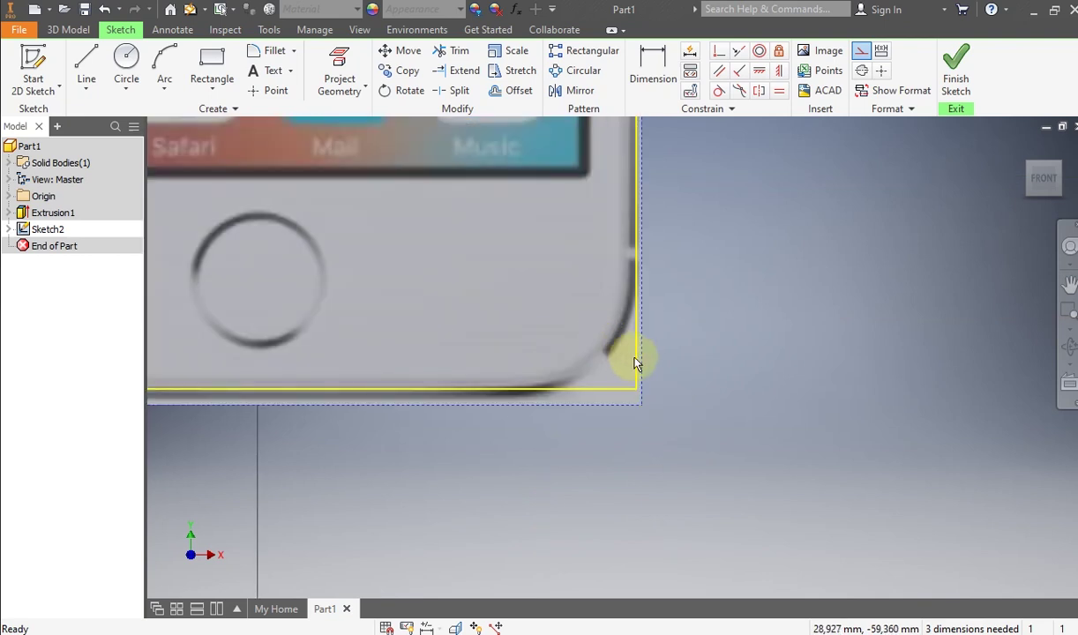
{"action": "scroll", "coordinate": [636, 363], "scroll_direction": "down", "scroll_amount": 5}
{"action": "scroll", "coordinate": [727, 390], "scroll_direction": "up", "scroll_amount": 3}
{"action": "left_click_drag", "start_coordinate": [567, 360], "coordinate": [563, 354]}
{"action": "scroll", "coordinate": [706, 331], "scroll_direction": "up", "scroll_amount": 2}
{"action": "middle_click_drag", "start_coordinate": [706, 331], "coordinate": [678, 459]}
{"action": "middle_click_drag", "start_coordinate": [662, 269], "coordinate": [625, 416]}
Step: Finish the sketch and apply the front phone image as a decal on the plate's front face, with Chain Faces on
{"action": "left_click", "coordinate": [956, 71]}
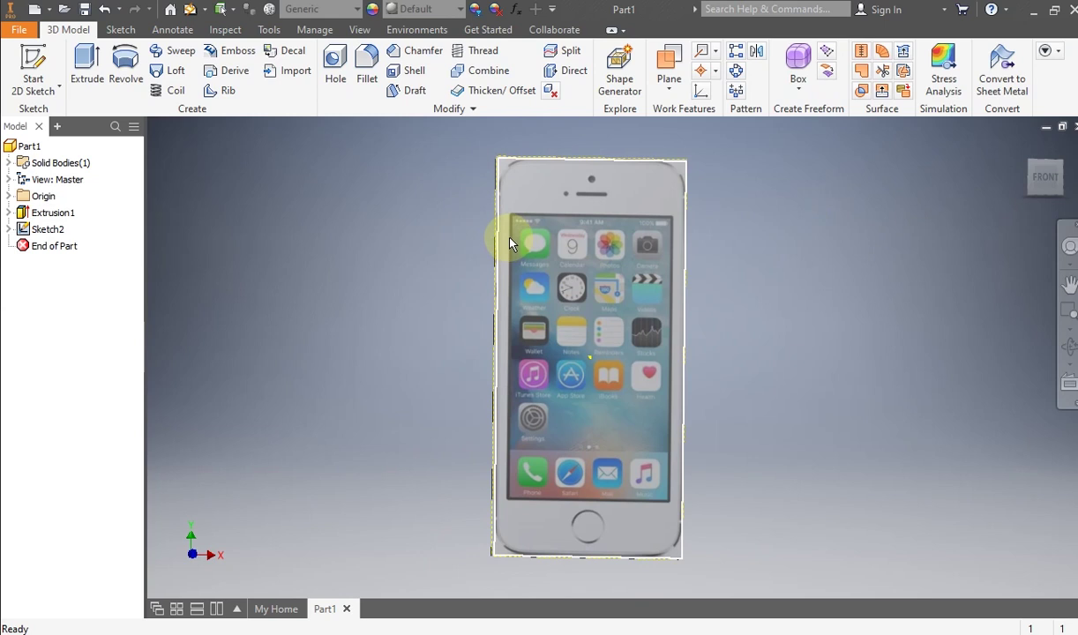
{"action": "left_click", "coordinate": [291, 52]}
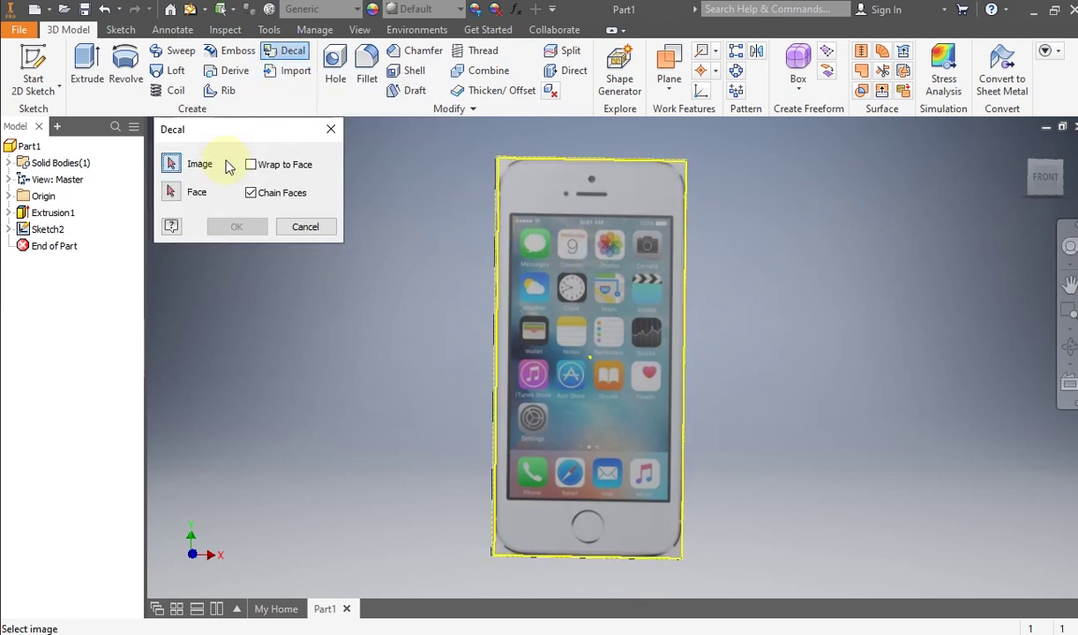
{"action": "left_click", "coordinate": [536, 248]}
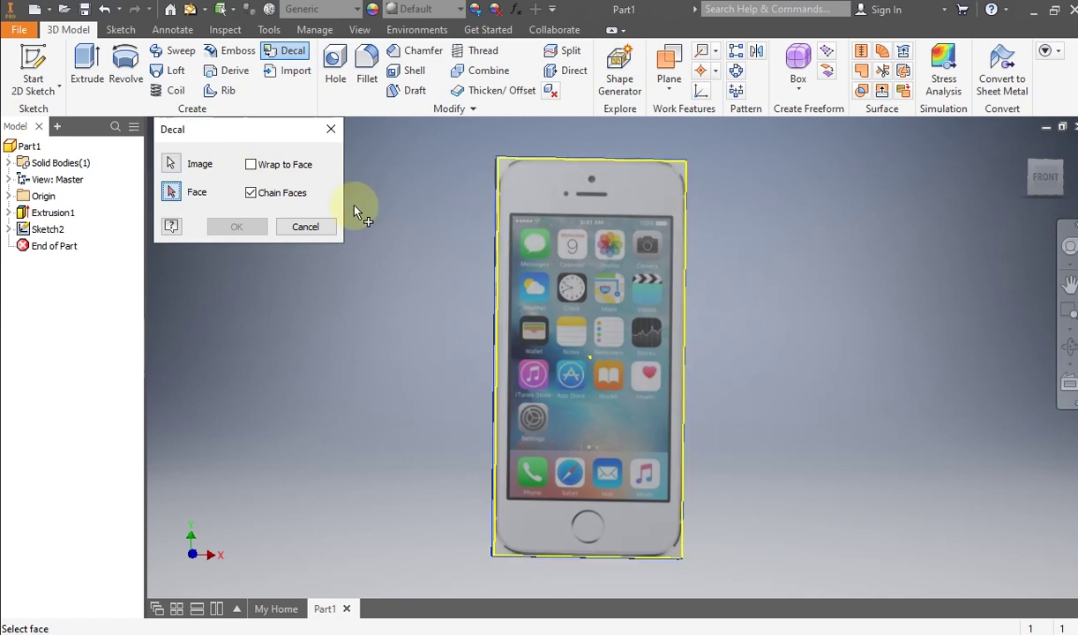
{"action": "left_click", "coordinate": [565, 282]}
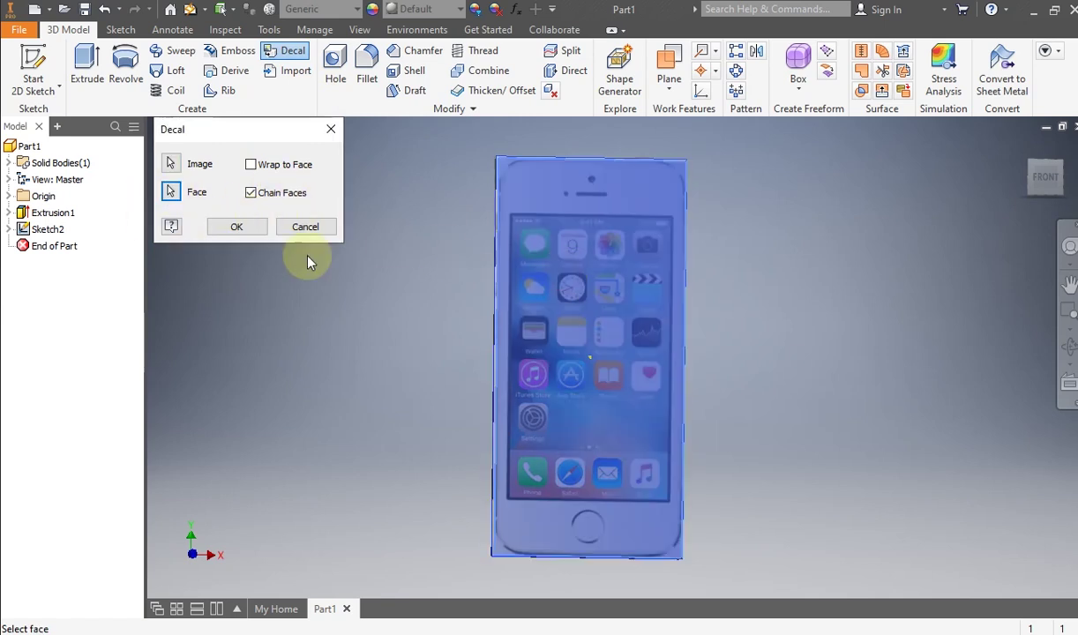
{"action": "left_click", "coordinate": [237, 227]}
Step: Start a new 2D sketch on the plate's large back face
{"action": "left_click", "coordinate": [1068, 346]}
{"action": "left_click_drag", "start_coordinate": [744, 386], "coordinate": [622, 306]}
{"action": "right_click", "coordinate": [623, 318]}
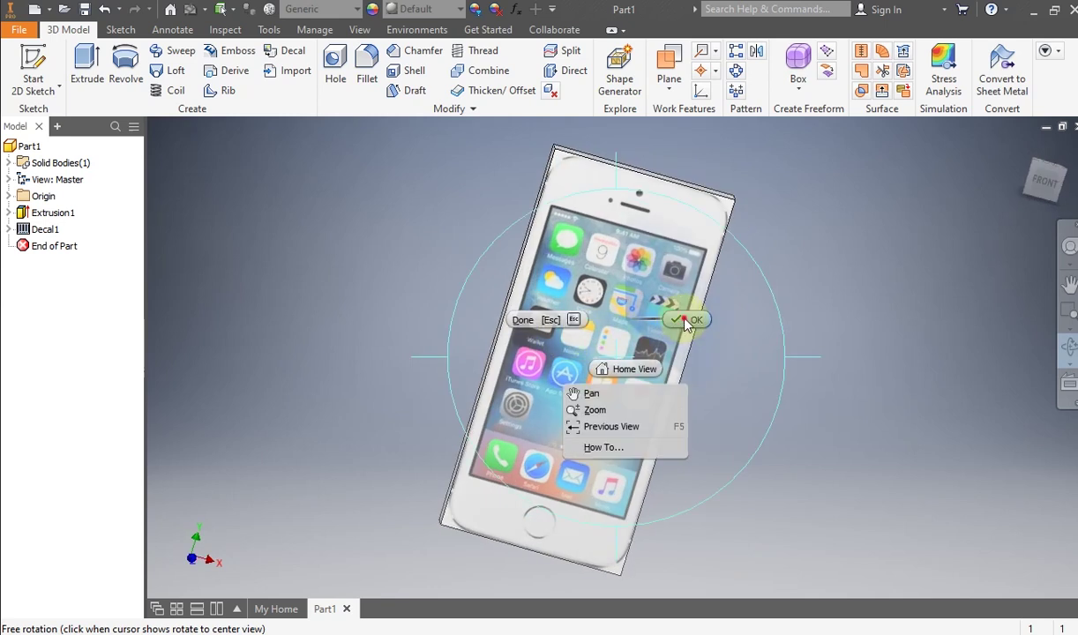
{"action": "left_click", "coordinate": [688, 320]}
{"action": "right_click", "coordinate": [1044, 182]}
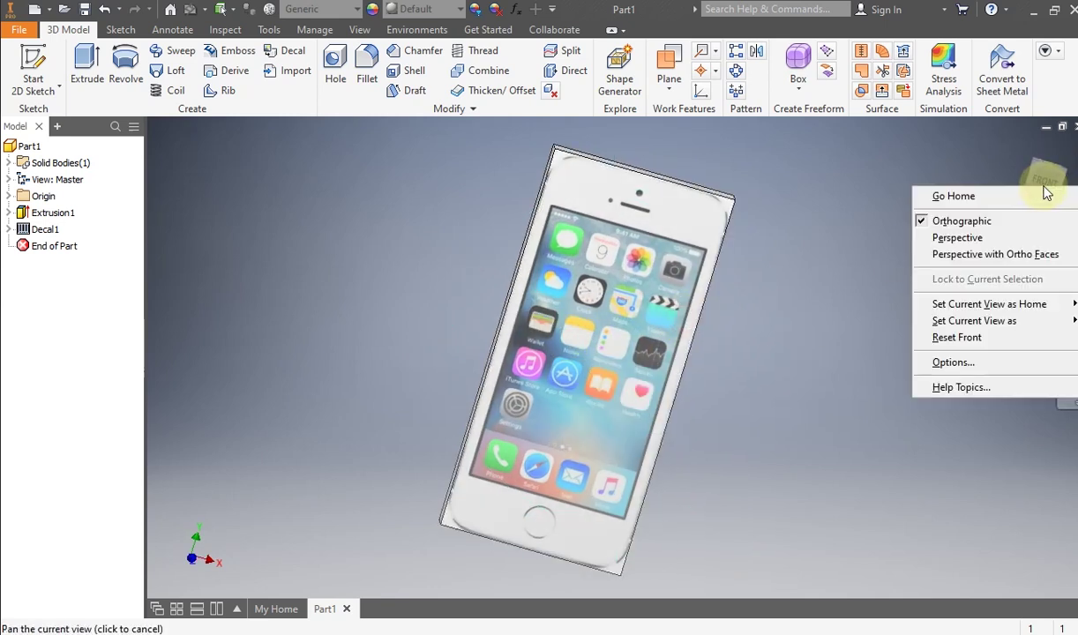
{"action": "left_click", "coordinate": [795, 257]}
{"action": "left_click", "coordinate": [1066, 346]}
{"action": "left_click_drag", "start_coordinate": [671, 380], "coordinate": [503, 366]}
{"action": "left_click_drag", "start_coordinate": [648, 377], "coordinate": [530, 358]}
{"action": "left_click_drag", "start_coordinate": [598, 375], "coordinate": [486, 353]}
{"action": "right_click", "coordinate": [605, 342]}
{"action": "left_click", "coordinate": [643, 346]}
{"action": "left_click", "coordinate": [599, 307]}
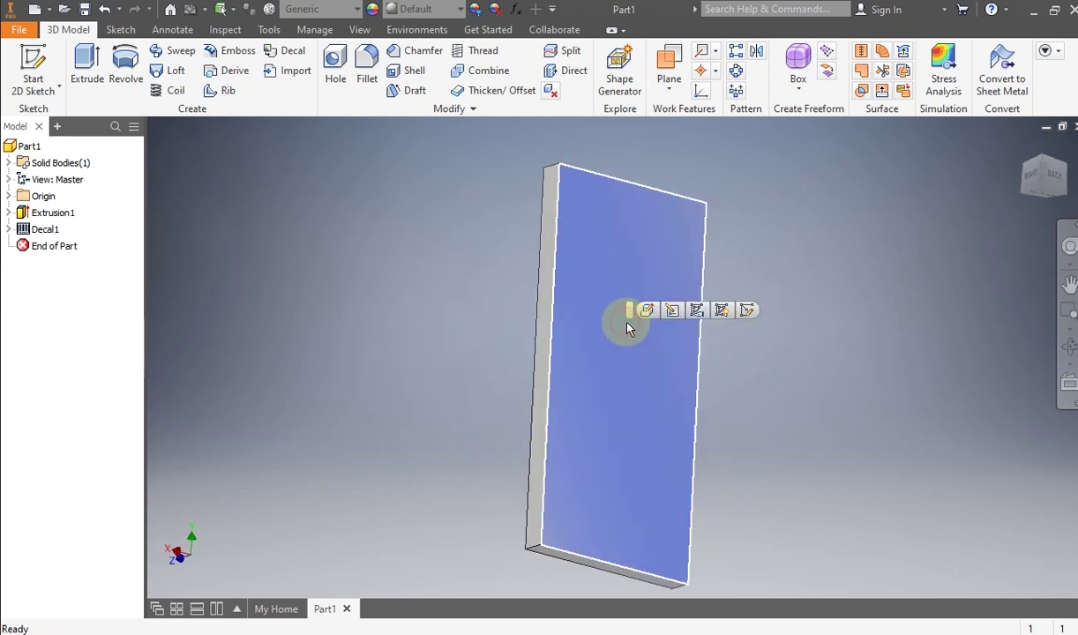
{"action": "left_click", "coordinate": [26, 67]}
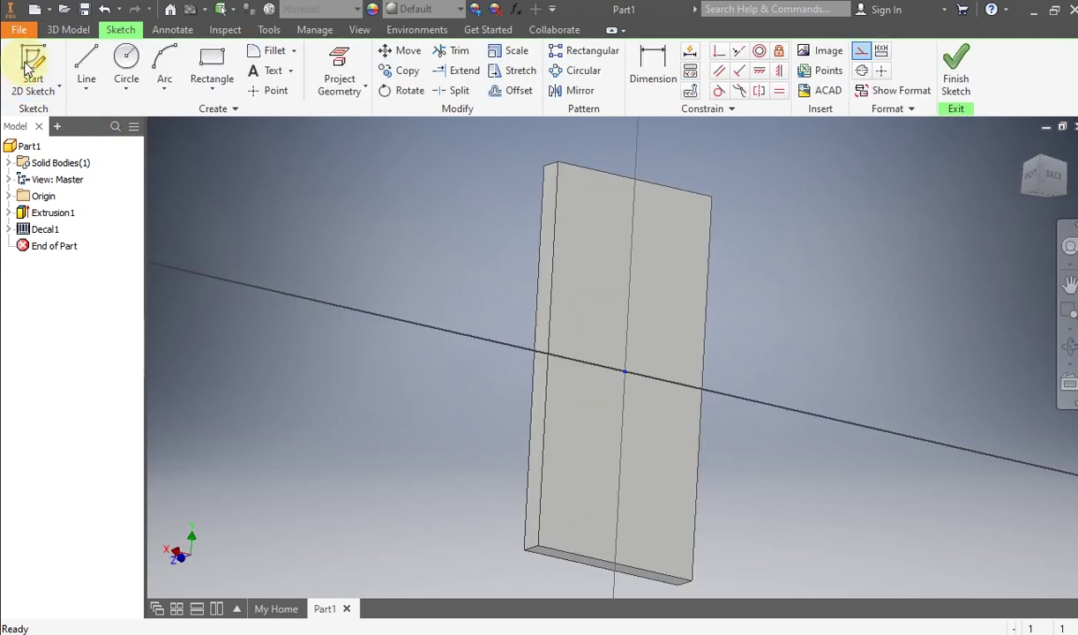
Step: Insert the phone back image 4.jpg into the sketch, beside the plate on its right
{"action": "left_click", "coordinate": [830, 53]}
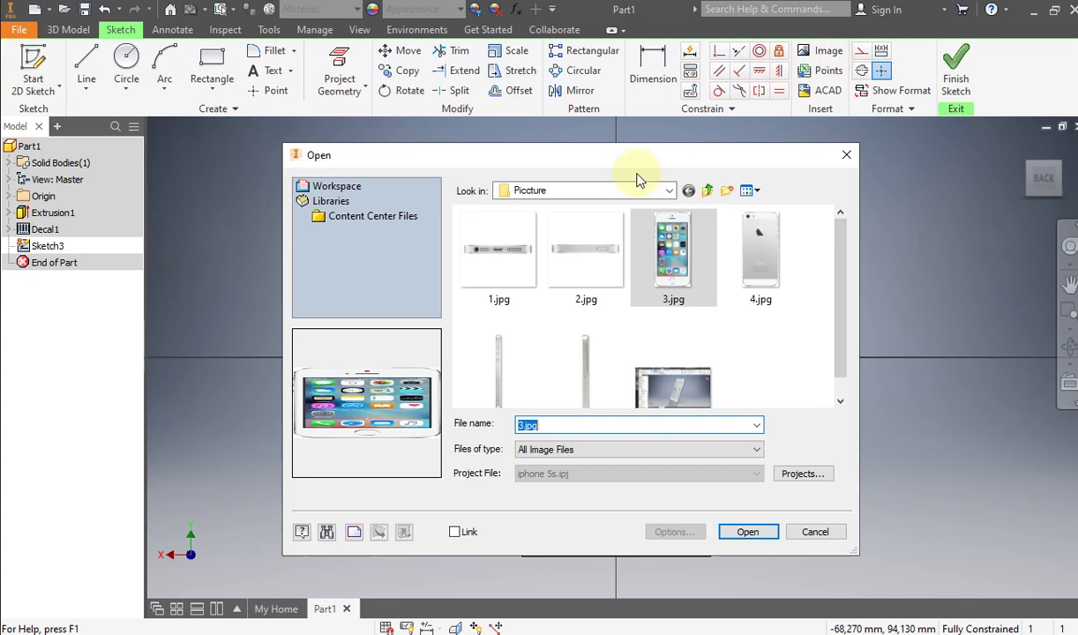
{"action": "left_click", "coordinate": [782, 272]}
{"action": "left_click", "coordinate": [748, 532]}
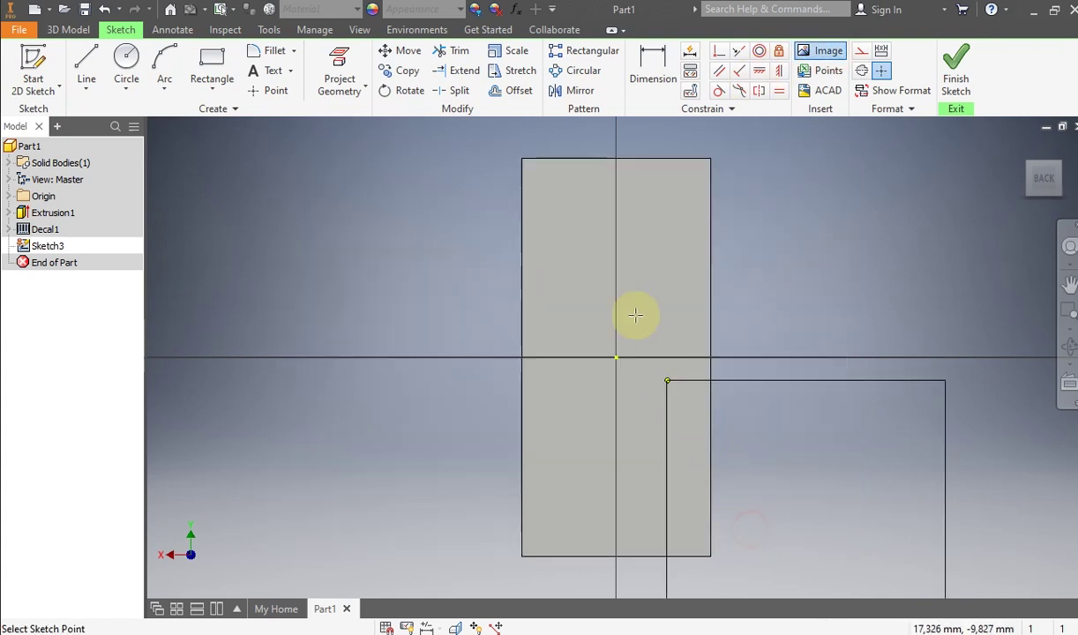
{"action": "left_click", "coordinate": [737, 232]}
{"action": "right_click", "coordinate": [795, 252]}
{"action": "left_click", "coordinate": [819, 251]}
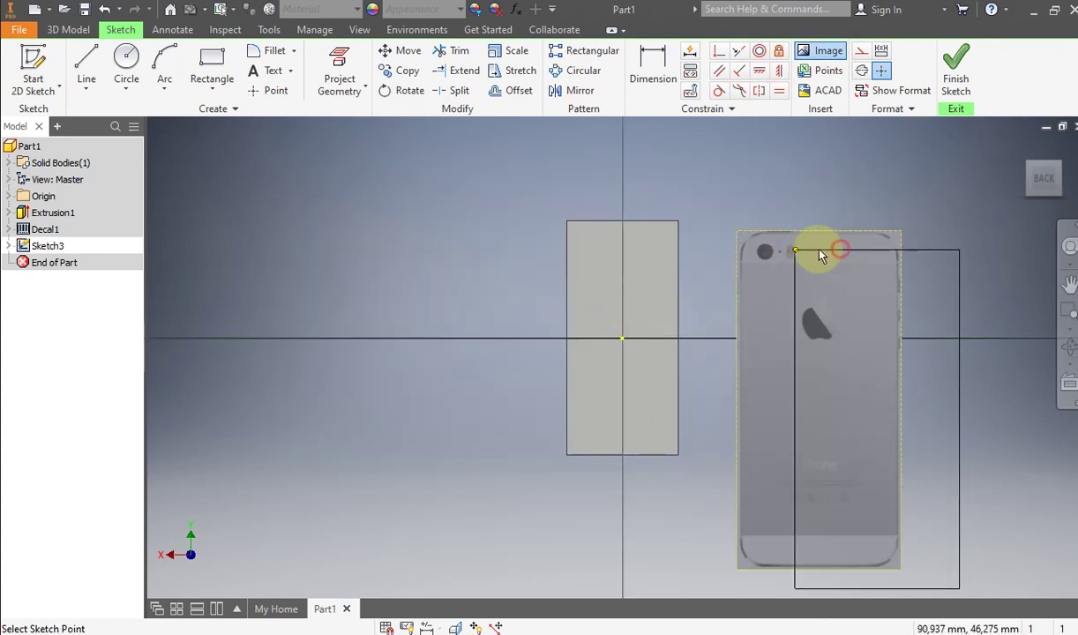
Step: Project the outline of the plate's back face into the sketch
{"action": "left_click", "coordinate": [339, 69]}
{"action": "left_click", "coordinate": [623, 270]}
{"action": "right_click", "coordinate": [838, 287]}
{"action": "left_click", "coordinate": [875, 295]}
Step: Move the phone back image over the plate and apply a Vertical constraint to the image's right edge
{"action": "left_click_drag", "start_coordinate": [784, 317], "coordinate": [644, 318]}
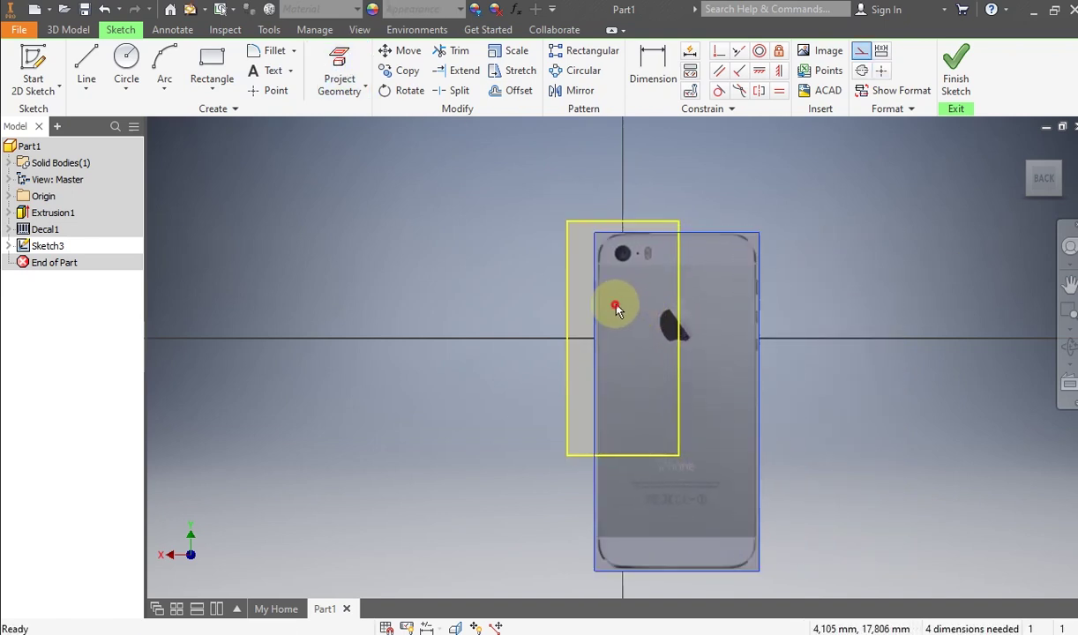
{"action": "left_click", "coordinate": [779, 74]}
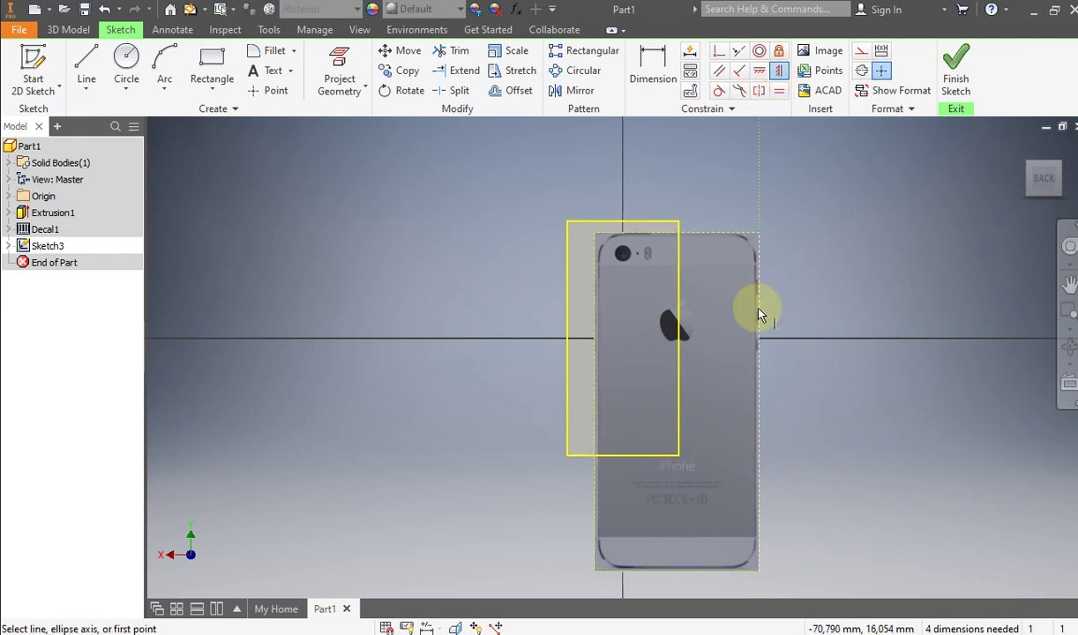
{"action": "right_click", "coordinate": [803, 300]}
{"action": "left_click", "coordinate": [856, 301]}
Step: Resize and move the phone back image until it matches the projected outline of the back face
{"action": "left_click_drag", "start_coordinate": [699, 277], "coordinate": [677, 267]}
{"action": "left_click_drag", "start_coordinate": [728, 560], "coordinate": [679, 520]}
{"action": "left_click_drag", "start_coordinate": [595, 308], "coordinate": [596, 241]}
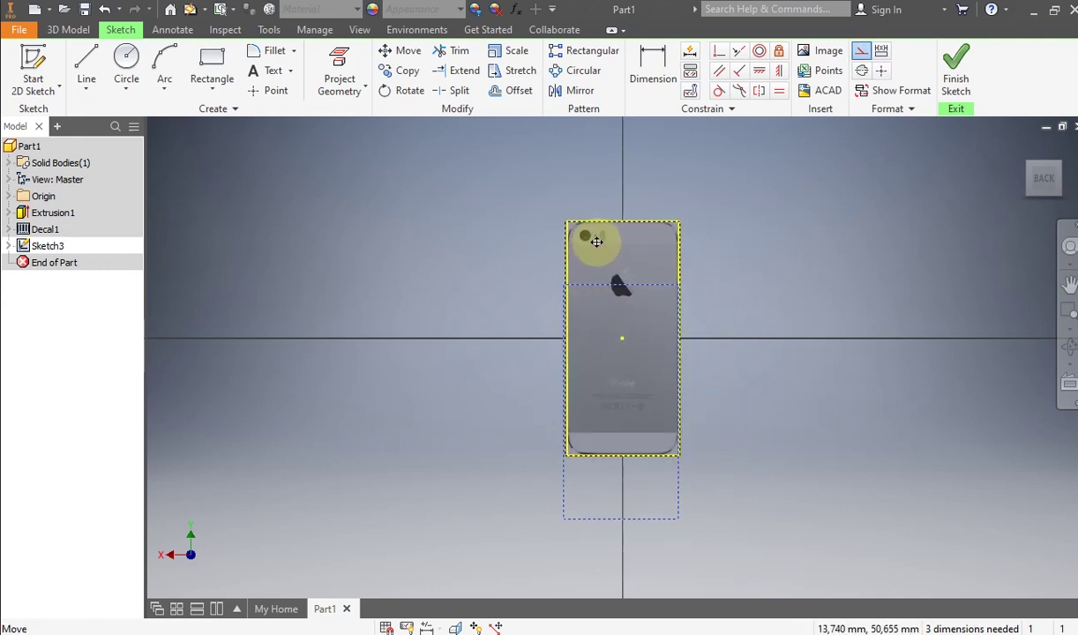
{"action": "scroll", "coordinate": [603, 288], "scroll_direction": "down", "scroll_amount": 5}
{"action": "mouse_move", "coordinate": [603, 289]}
{"action": "middle_mouse_down"}
{"action": "mouse_move", "coordinate": [533, 375]}
{"action": "mouse_move", "coordinate": [490, 252]}
{"action": "mouse_move", "coordinate": [552, 433]}
{"action": "middle_mouse_up"}
{"action": "scroll", "coordinate": [549, 445], "scroll_direction": "down", "scroll_amount": 4}
{"action": "scroll", "coordinate": [547, 455], "scroll_direction": "up", "scroll_amount": 2}
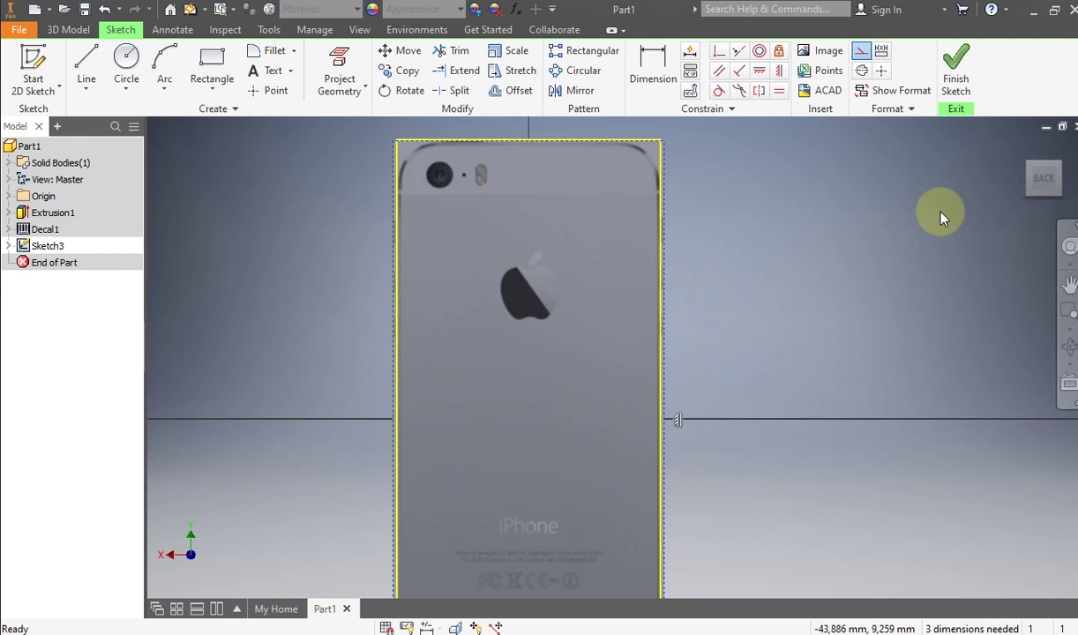
Step: Finish the sketch and apply the phone back image as a decal on the plate's back face, with Chain Faces on
{"action": "left_click", "coordinate": [956, 88]}
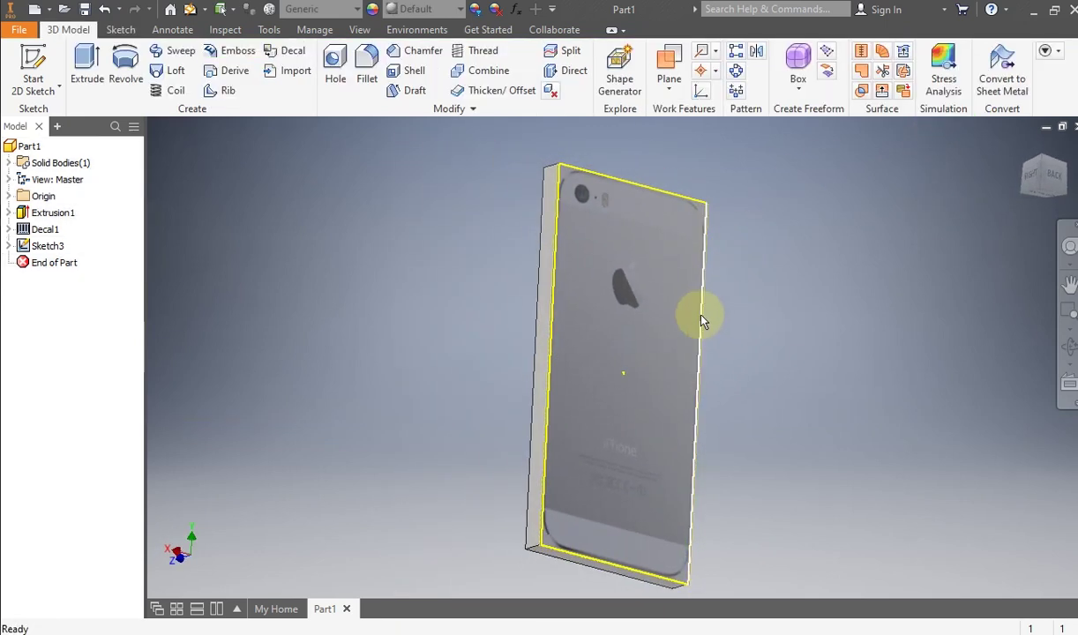
{"action": "left_click", "coordinate": [291, 50]}
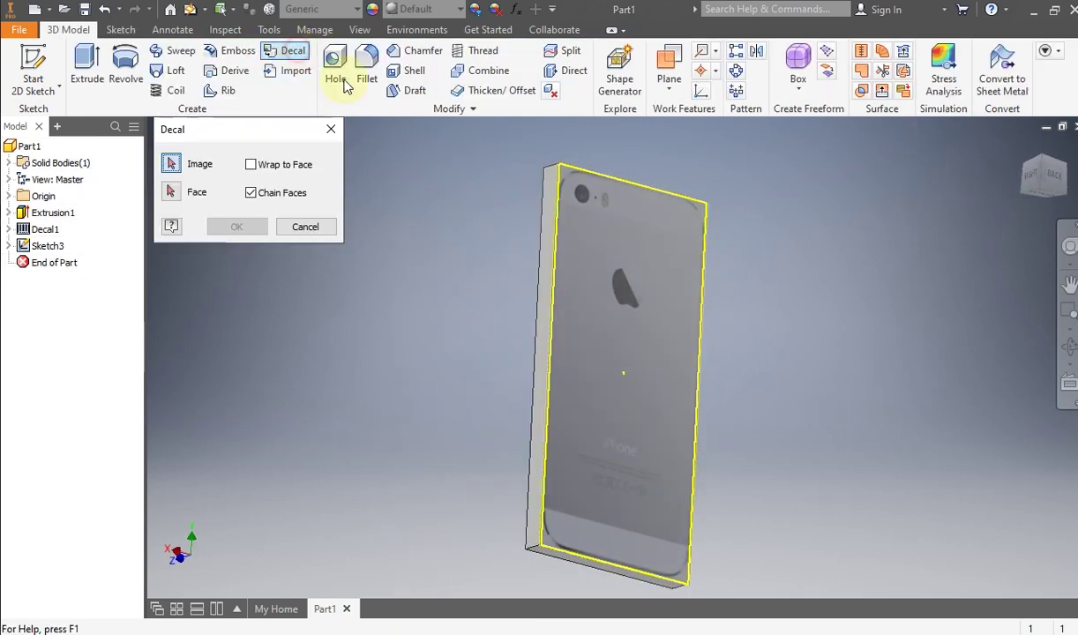
{"action": "left_click", "coordinate": [621, 252]}
{"action": "left_click", "coordinate": [613, 248]}
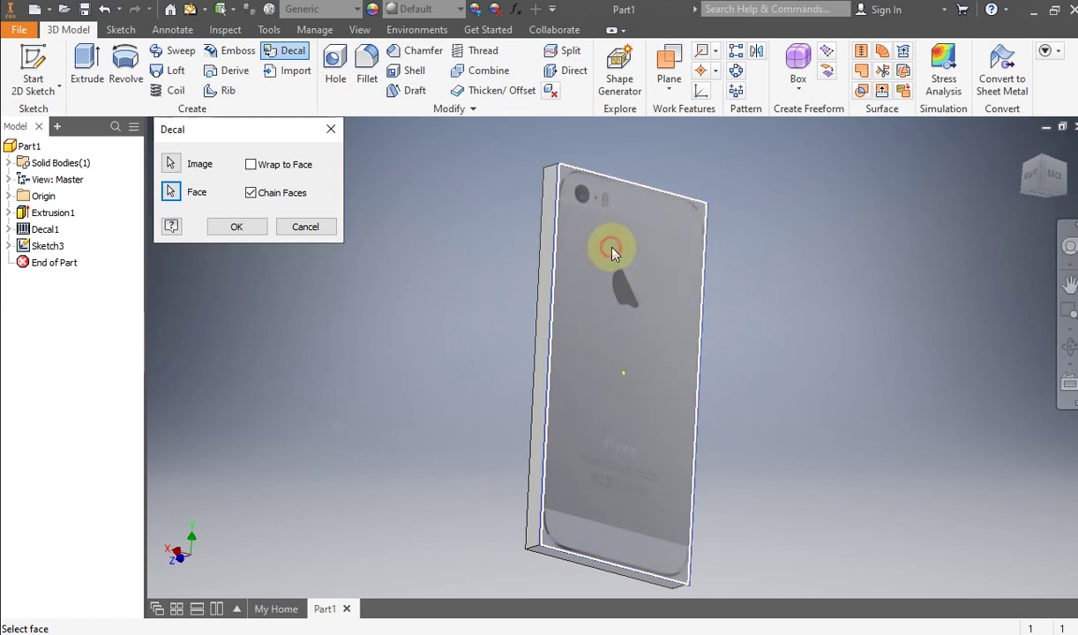
{"action": "left_click", "coordinate": [229, 228]}
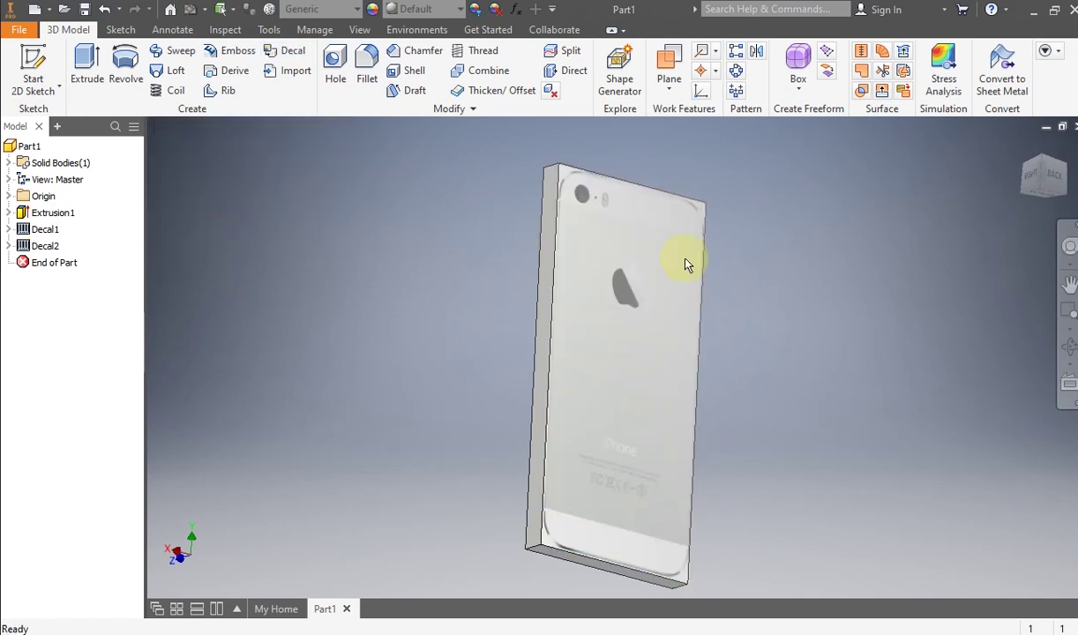
Step: Start a new 2D sketch on the narrow bottom face of the plate
{"action": "left_click", "coordinate": [1070, 347]}
{"action": "mouse_move", "coordinate": [655, 348]}
{"action": "left_mouse_down"}
{"action": "mouse_move", "coordinate": [626, 456]}
{"action": "mouse_move", "coordinate": [639, 348]}
{"action": "left_mouse_up"}
{"action": "right_click", "coordinate": [639, 346]}
{"action": "left_click", "coordinate": [716, 344]}
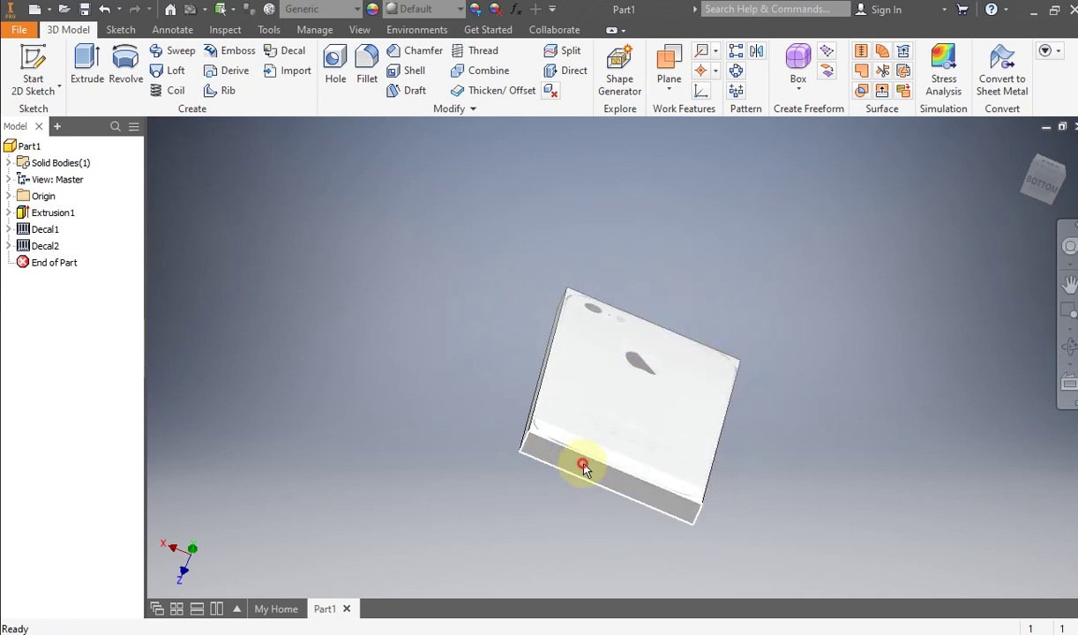
{"action": "left_click", "coordinate": [582, 465]}
{"action": "left_click", "coordinate": [32, 60]}
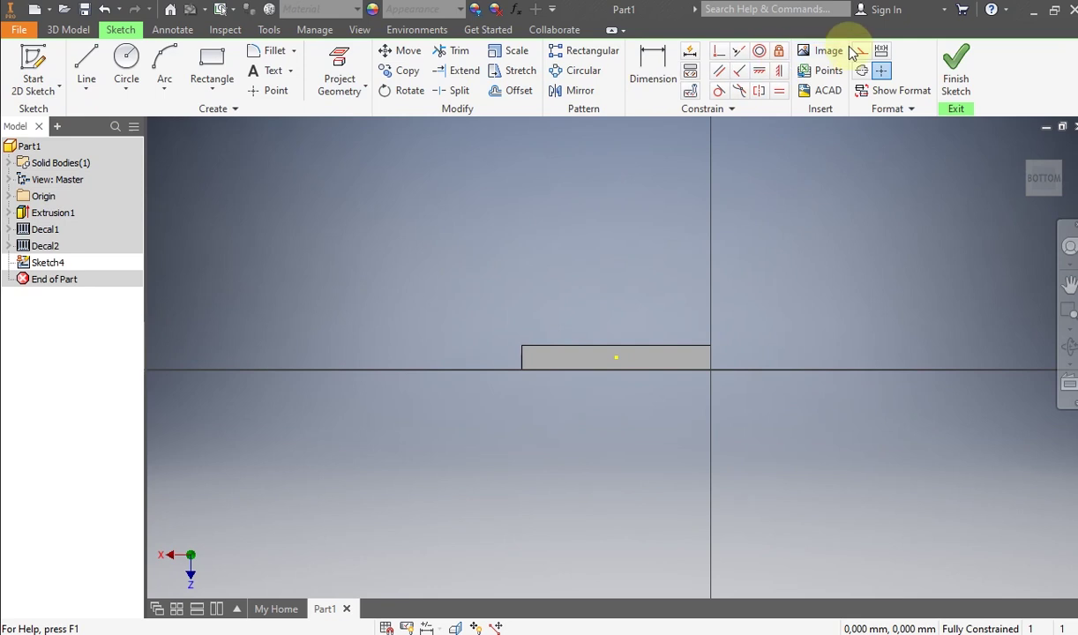
Step: Insert the phone bottom image 1.jpg into the sketch so that it covers the plate's bottom face
{"action": "left_click", "coordinate": [829, 53]}
{"action": "left_click", "coordinate": [499, 265]}
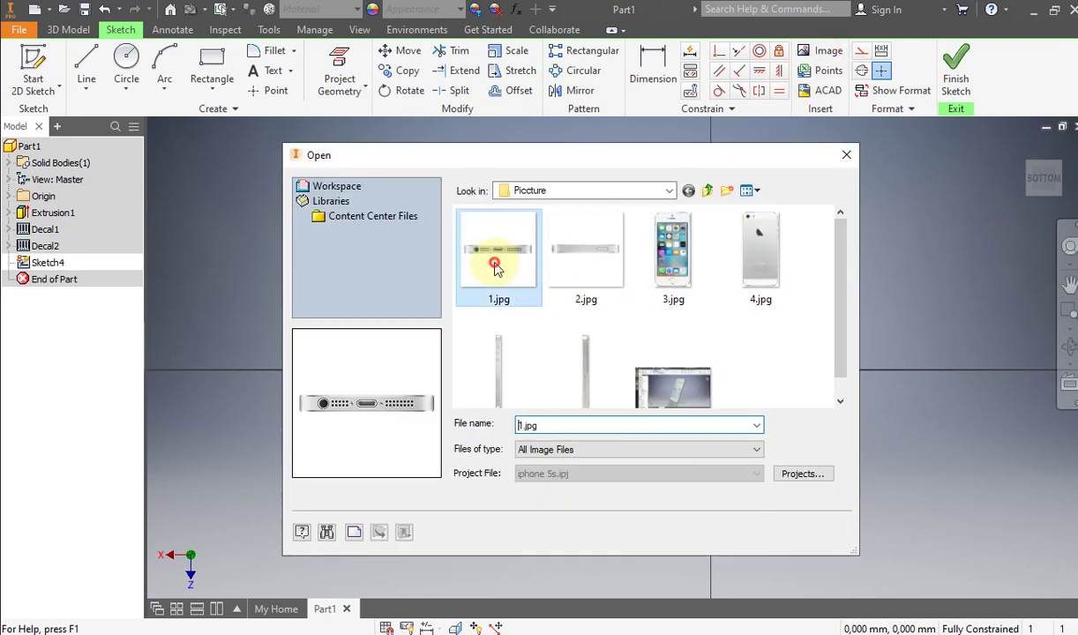
{"action": "left_click", "coordinate": [746, 533]}
{"action": "left_click", "coordinate": [882, 483]}
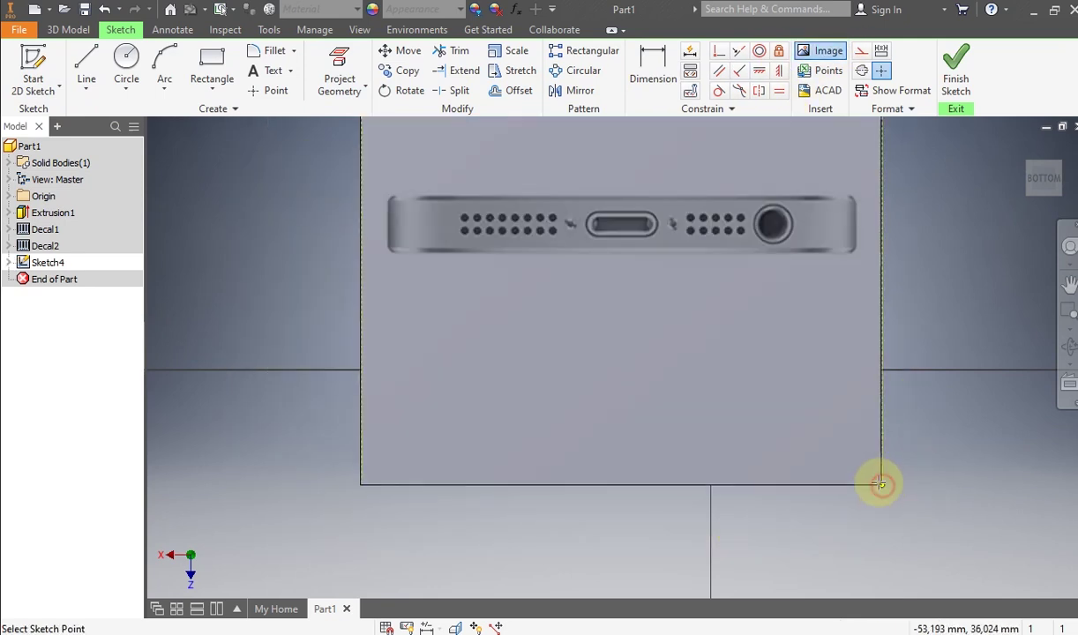
{"action": "right_click", "coordinate": [885, 324]}
{"action": "left_click", "coordinate": [940, 317]}
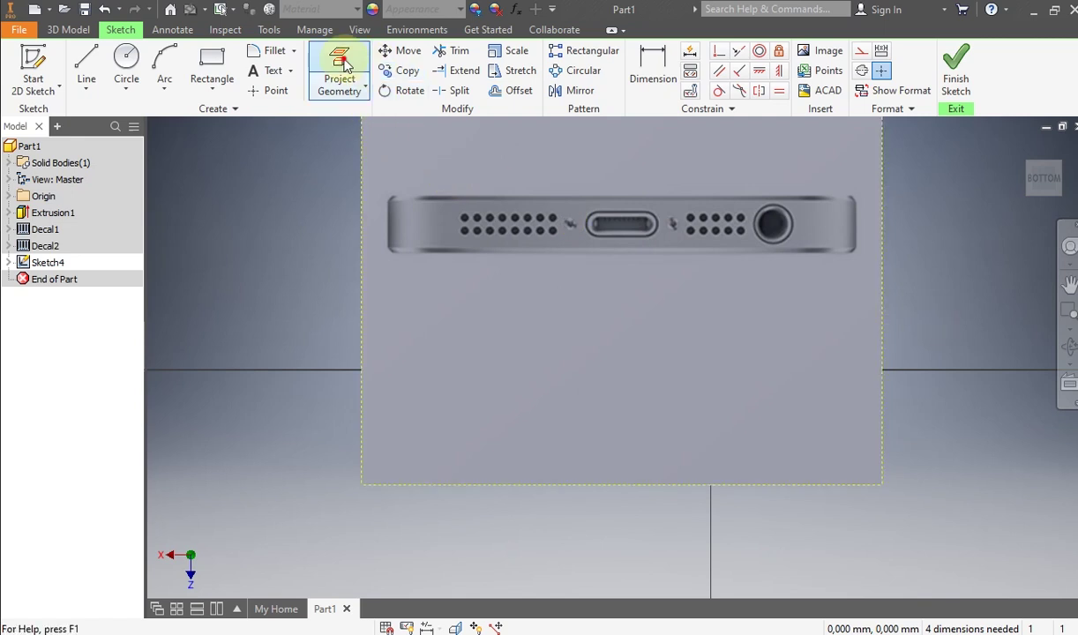
Step: Project the outline of the plate's bottom face into the sketch over the inserted image
{"action": "left_click", "coordinate": [340, 75]}
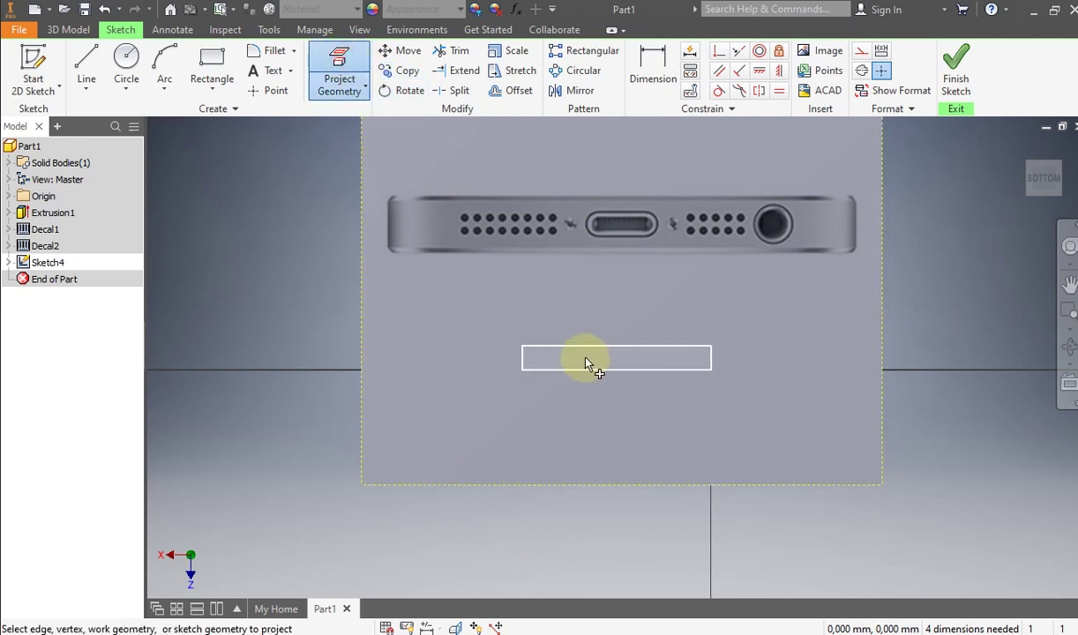
{"action": "left_click", "coordinate": [587, 363]}
{"action": "right_click", "coordinate": [718, 305]}
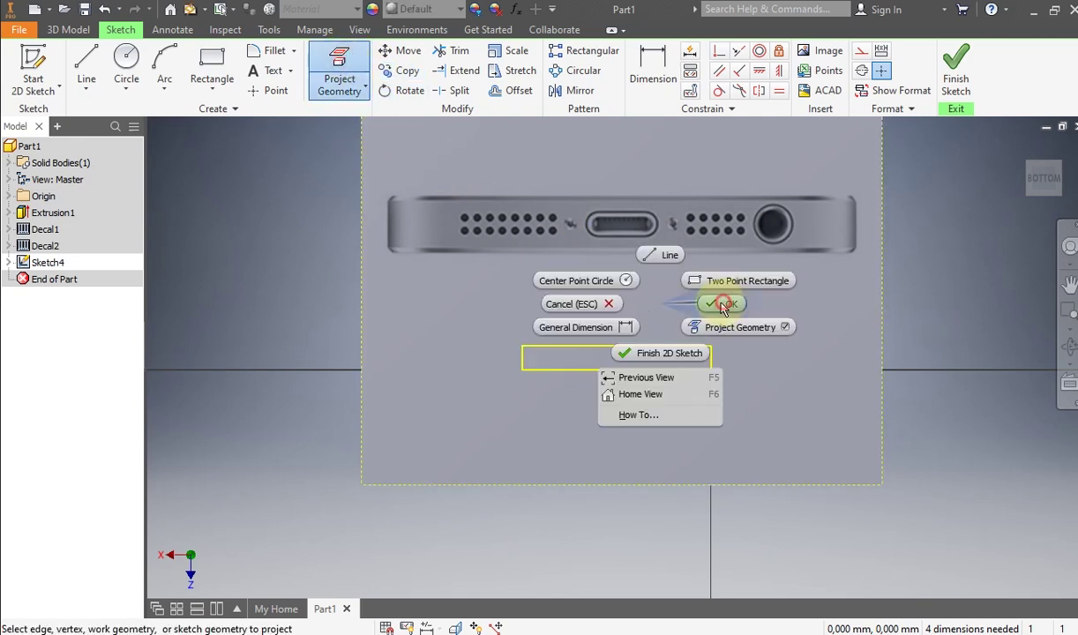
{"action": "left_click", "coordinate": [572, 305]}
Step: Apply a Vertical constraint to the right edge of the phone bottom image
{"action": "scroll", "coordinate": [583, 278], "scroll_direction": "up", "scroll_amount": 3}
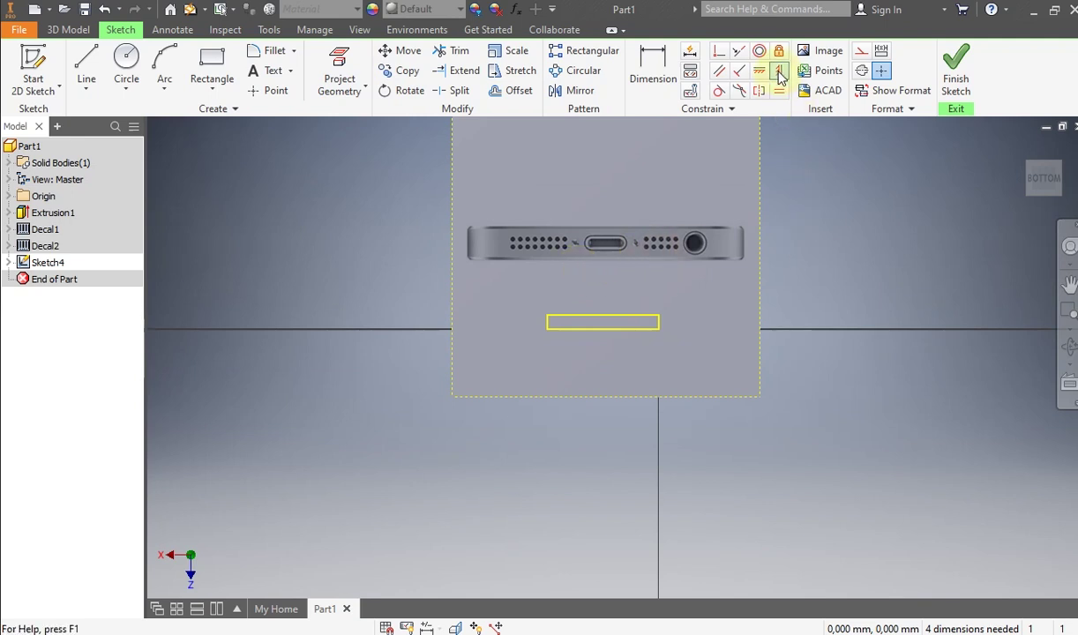
{"action": "left_click", "coordinate": [761, 183]}
{"action": "right_click_drag", "start_coordinate": [818, 196], "coordinate": [876, 201]}
{"action": "left_click", "coordinate": [876, 202]}
Step: Resize and move the bottom image until the pictured phone edge with its ports fits the projected bottom-face outline
{"action": "scroll", "coordinate": [662, 278], "scroll_direction": "up", "scroll_amount": 3}
{"action": "left_click_drag", "start_coordinate": [712, 235], "coordinate": [649, 351]}
{"action": "scroll", "coordinate": [593, 327], "scroll_direction": "down", "scroll_amount": 5}
{"action": "left_click_drag", "start_coordinate": [540, 320], "coordinate": [571, 281]}
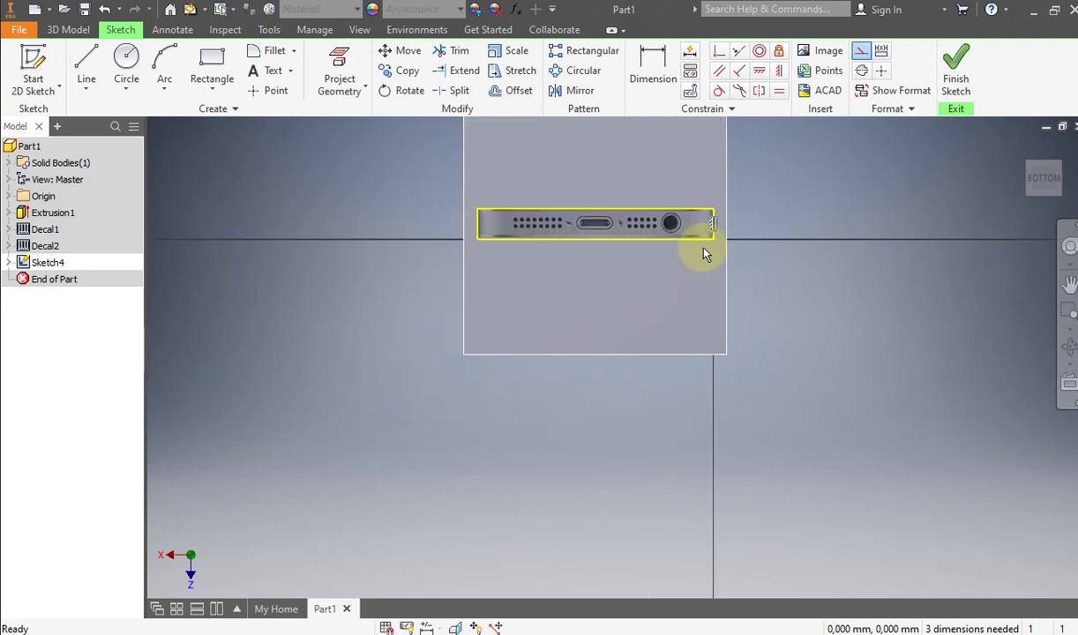
{"action": "scroll", "coordinate": [706, 254], "scroll_direction": "down", "scroll_amount": 5}
{"action": "middle_click_drag", "start_coordinate": [676, 272], "coordinate": [684, 385]}
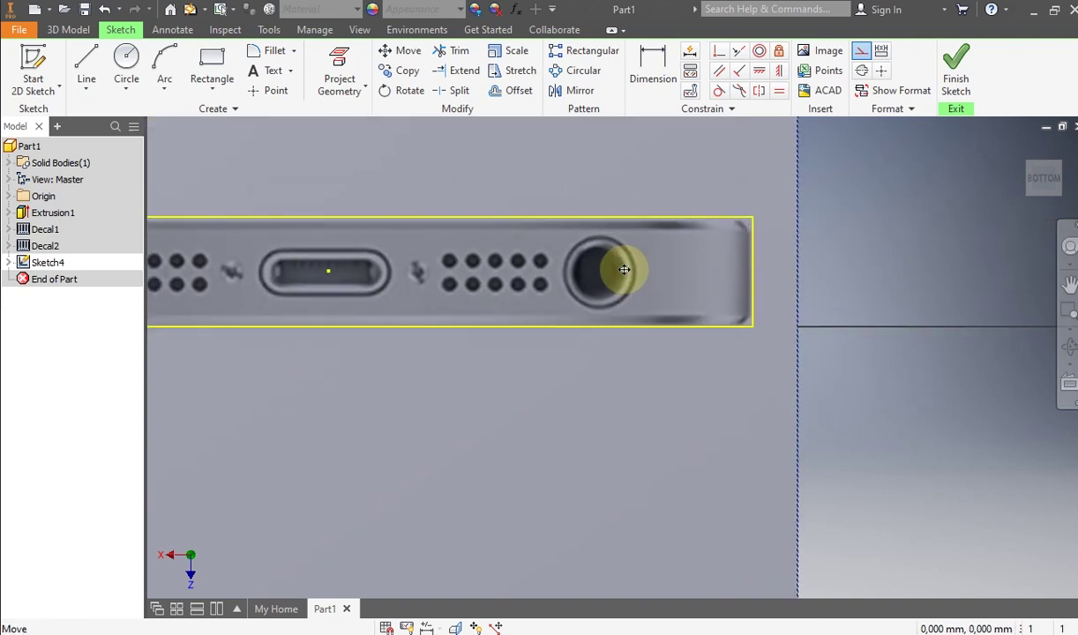
{"action": "scroll", "coordinate": [724, 292], "scroll_direction": "up", "scroll_amount": 2}
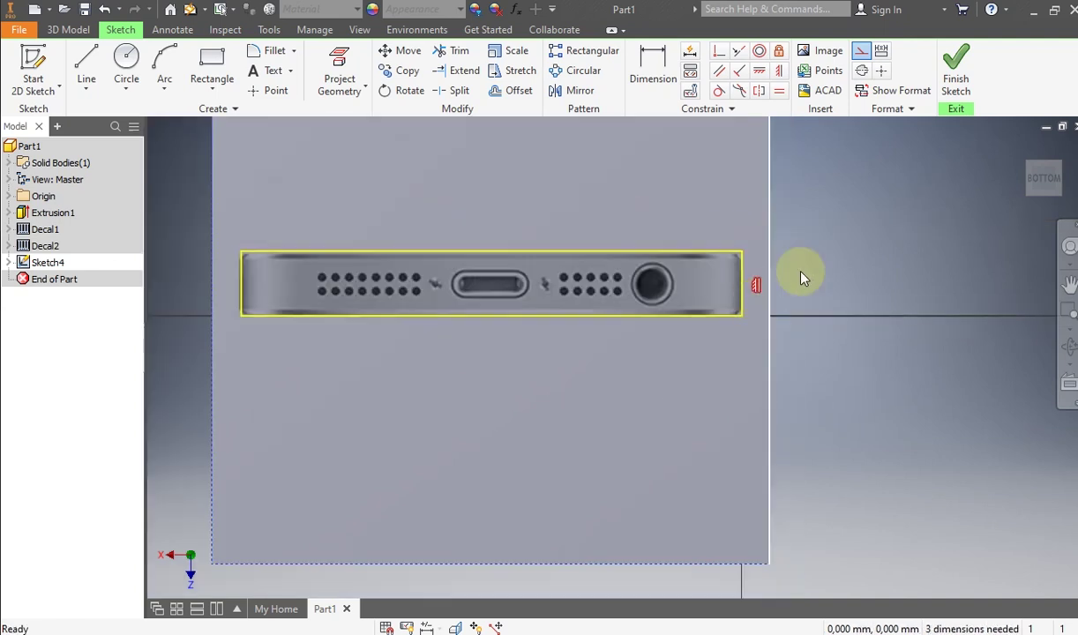
Step: Finish the sketch and apply the phone bottom image as a decal on the block's bottom face
{"action": "left_click", "coordinate": [666, 282]}
{"action": "scroll", "coordinate": [880, 217], "scroll_direction": "up", "scroll_amount": 5}
{"action": "middle_click_drag", "start_coordinate": [881, 221], "coordinate": [852, 304]}
{"action": "scroll", "coordinate": [852, 297], "scroll_direction": "down", "scroll_amount": 3}
{"action": "left_click", "coordinate": [958, 75]}
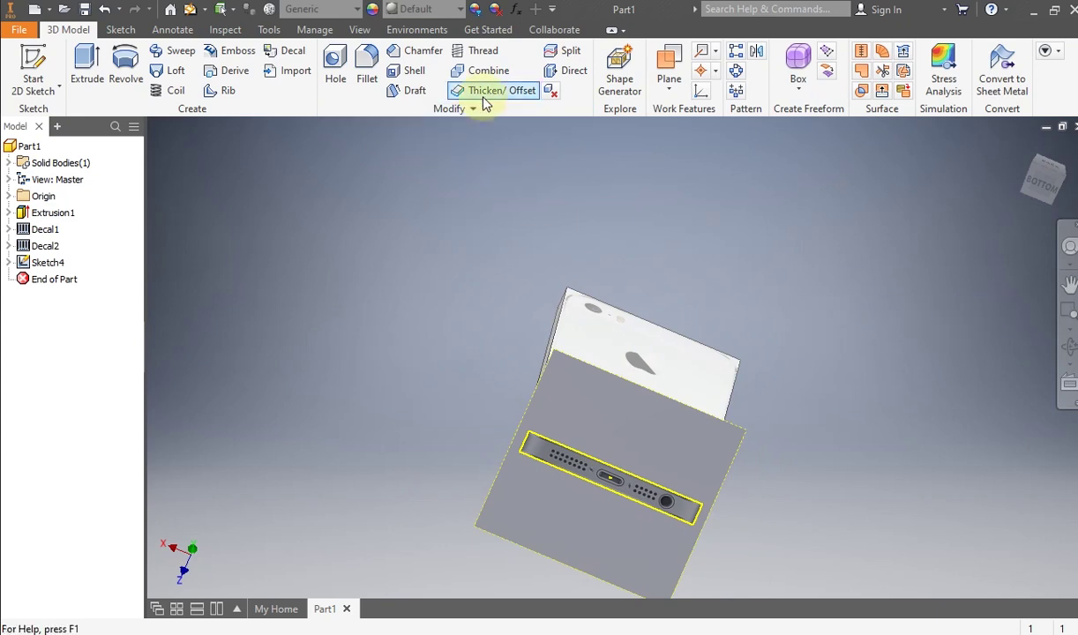
{"action": "left_click", "coordinate": [1069, 331]}
{"action": "left_click", "coordinate": [1069, 332]}
{"action": "left_click", "coordinate": [1070, 349]}
{"action": "left_click_drag", "start_coordinate": [652, 384], "coordinate": [684, 296]}
{"action": "right_click", "coordinate": [684, 296]}
{"action": "left_click", "coordinate": [740, 297]}
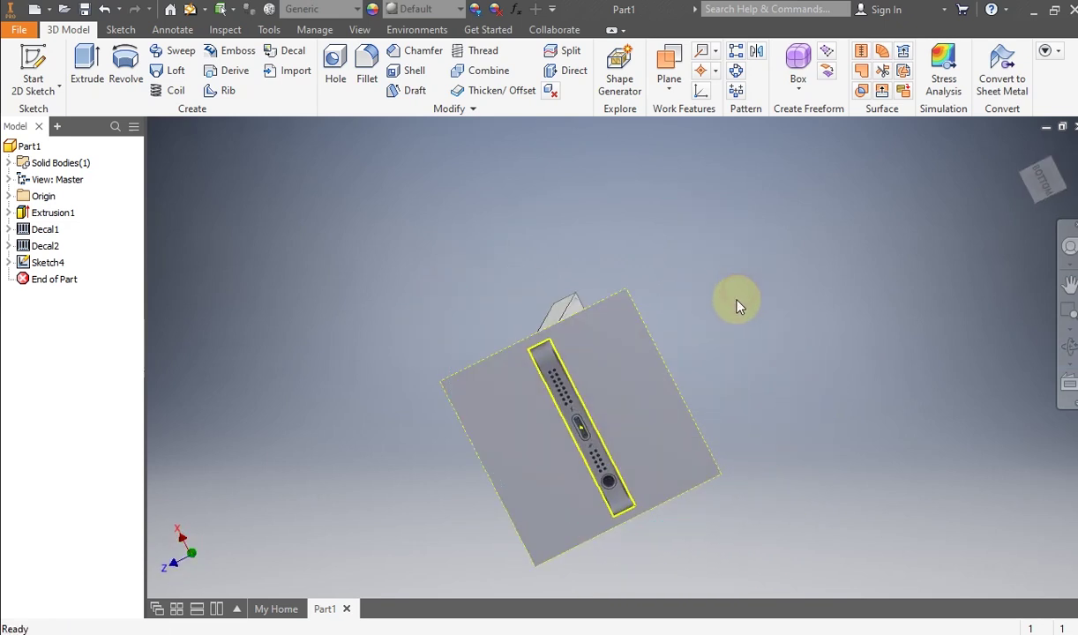
{"action": "left_click", "coordinate": [286, 53]}
{"action": "left_click", "coordinate": [548, 344]}
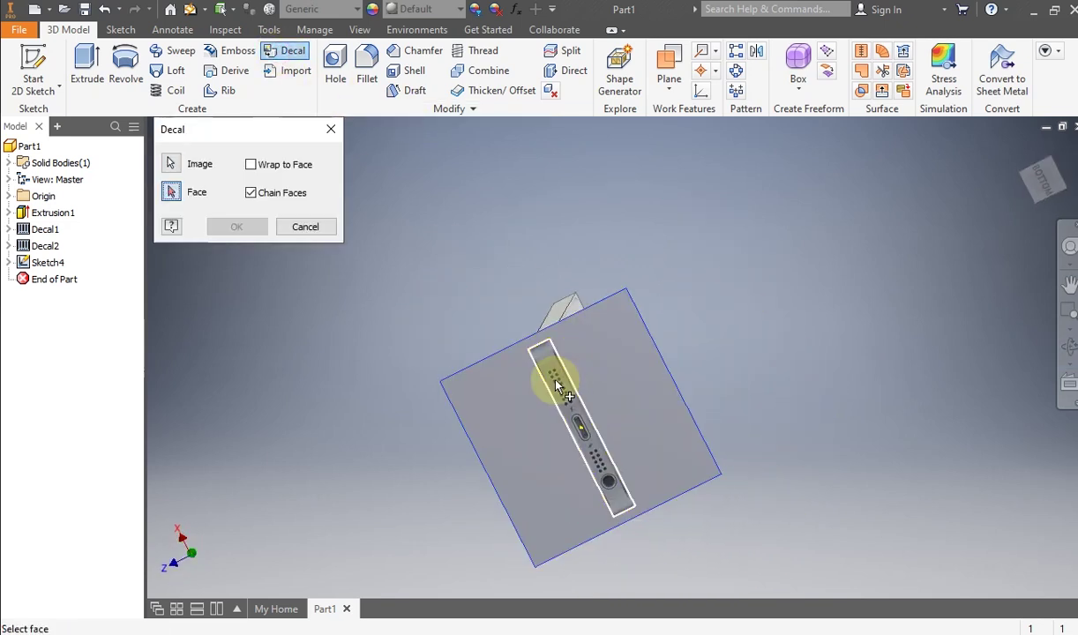
{"action": "left_click", "coordinate": [237, 227]}
{"action": "left_click", "coordinate": [737, 361]}
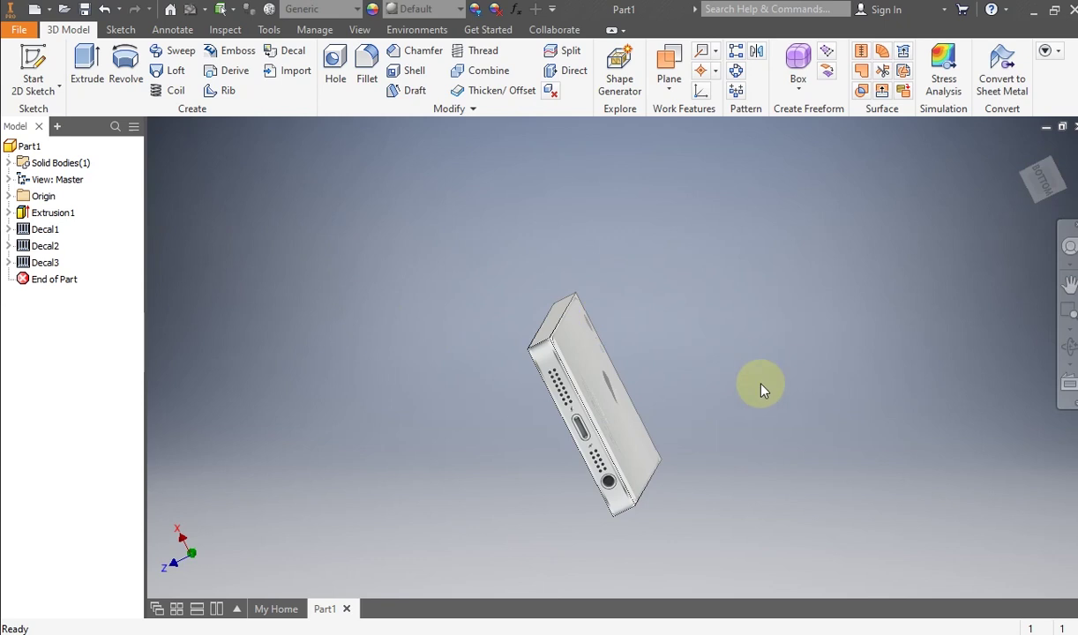
Step: Examine how the decals fit on the phone's bottom and back faces from several angles
{"action": "left_click", "coordinate": [1071, 328]}
{"action": "left_click", "coordinate": [1069, 346]}
{"action": "left_click_drag", "start_coordinate": [741, 399], "coordinate": [619, 405]}
{"action": "scroll", "coordinate": [528, 478], "scroll_direction": "up", "scroll_amount": 3}
{"action": "scroll", "coordinate": [511, 408], "scroll_direction": "down", "scroll_amount": 2}
{"action": "left_click_drag", "start_coordinate": [575, 358], "coordinate": [668, 398]}
{"action": "right_click", "coordinate": [701, 391]}
{"action": "left_click", "coordinate": [703, 394]}
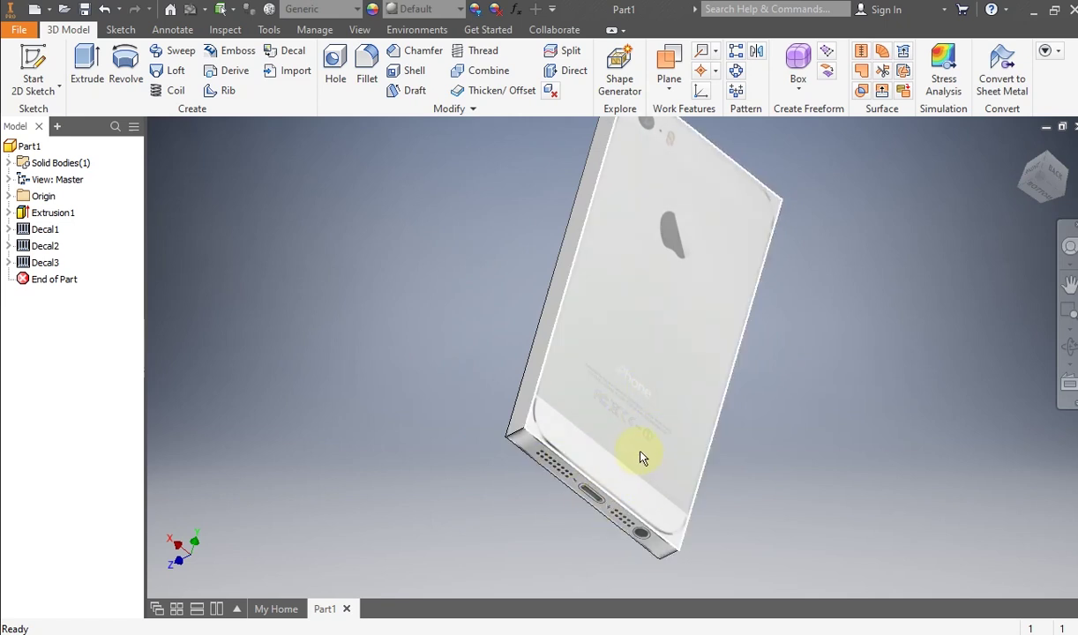
{"action": "scroll", "coordinate": [639, 450], "scroll_direction": "down", "scroll_amount": 3}
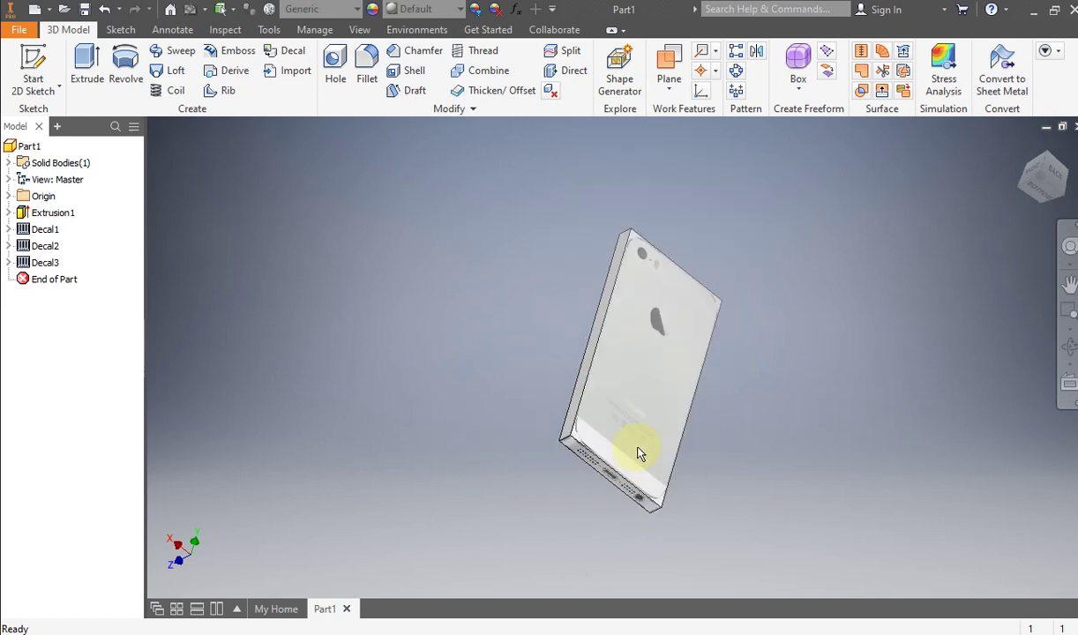
Step: Undo the bottom-face decal and its image sketch, leaving only the front and back decals
{"action": "left_click", "coordinate": [104, 11]}
{"action": "left_click", "coordinate": [104, 11]}
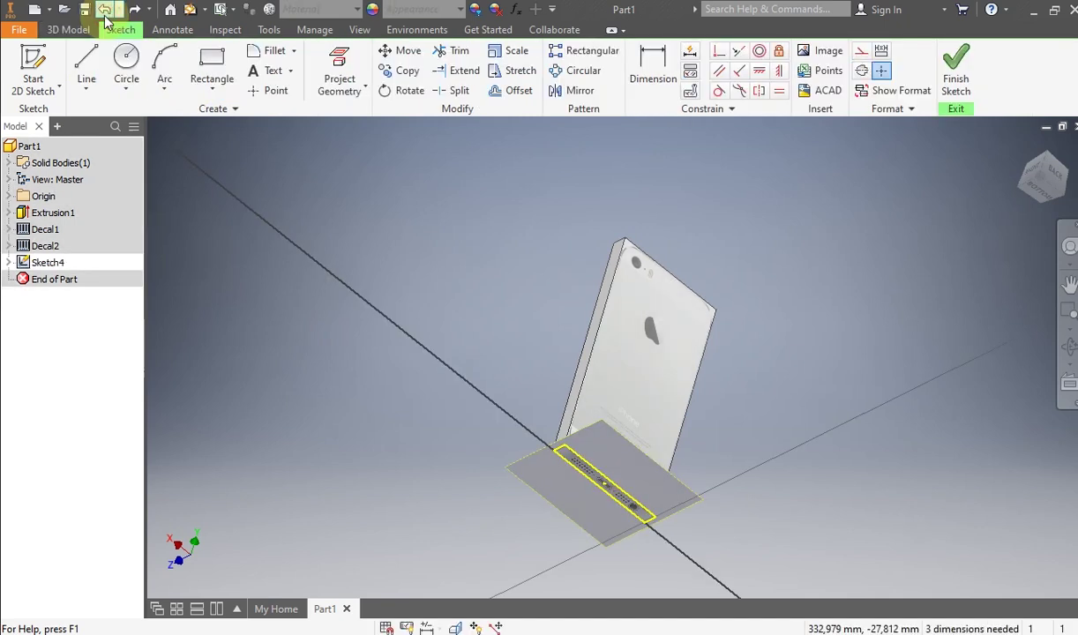
{"action": "double_click", "coordinate": [105, 29]}
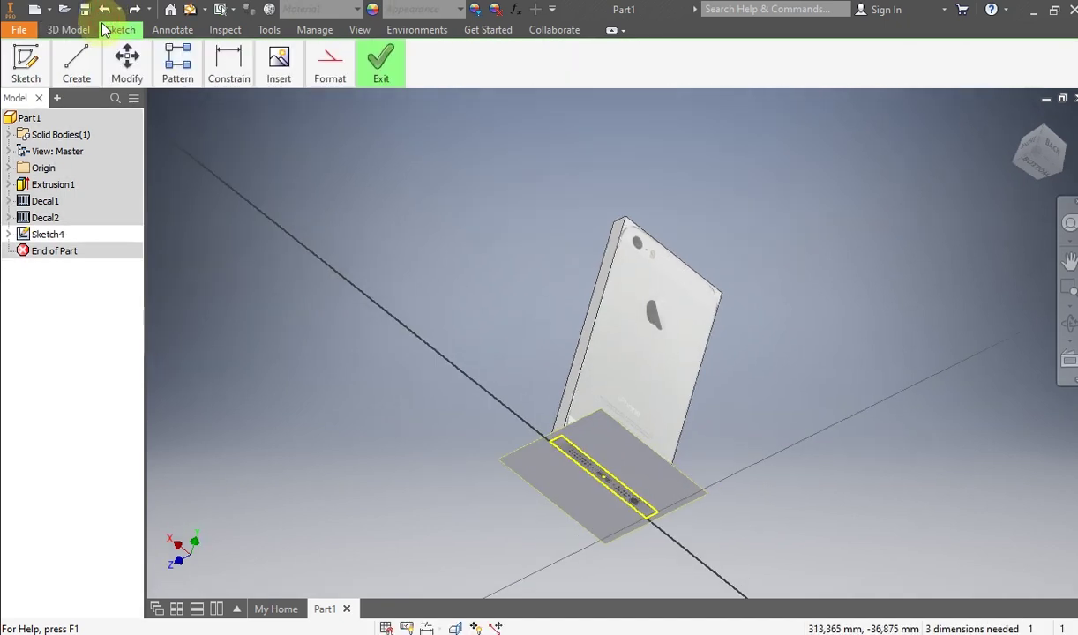
{"action": "left_click", "coordinate": [100, 11]}
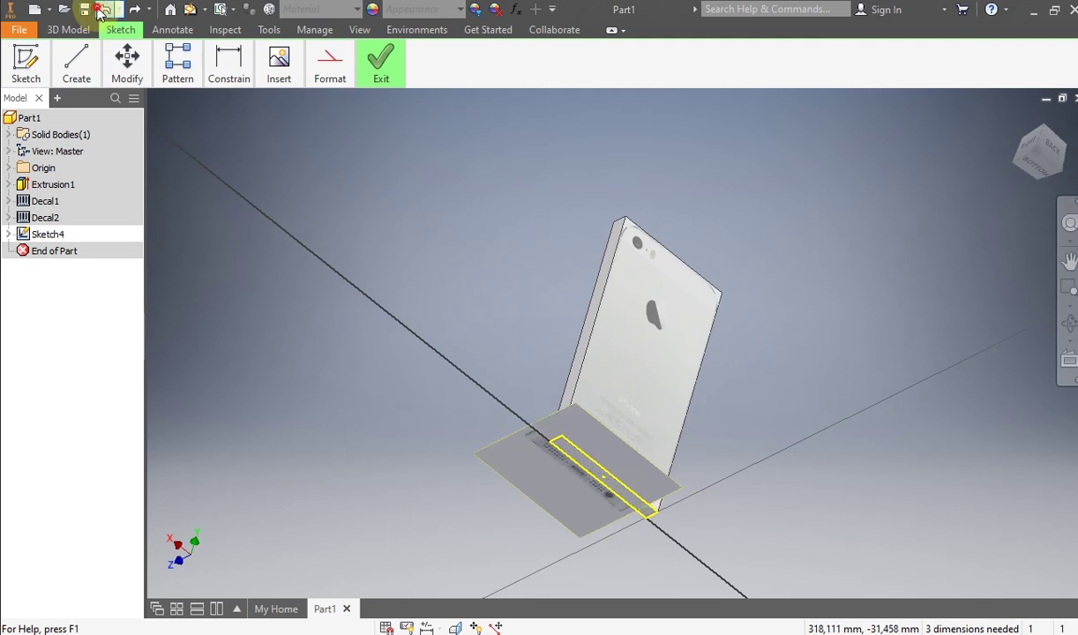
{"action": "left_click", "coordinate": [100, 12]}
{"action": "left_click", "coordinate": [100, 11]}
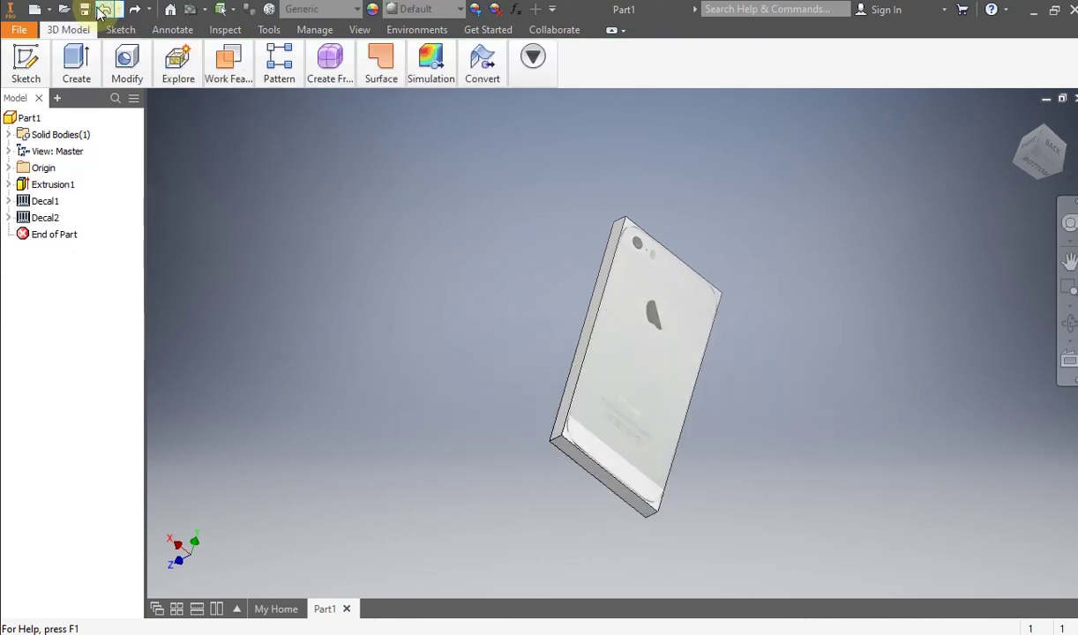
Step: Examine the pictured rounded corners against the block's square corners on the back face
{"action": "scroll", "coordinate": [484, 340], "scroll_direction": "down", "scroll_amount": 3}
{"action": "middle_click_drag", "start_coordinate": [525, 393], "coordinate": [438, 311]}
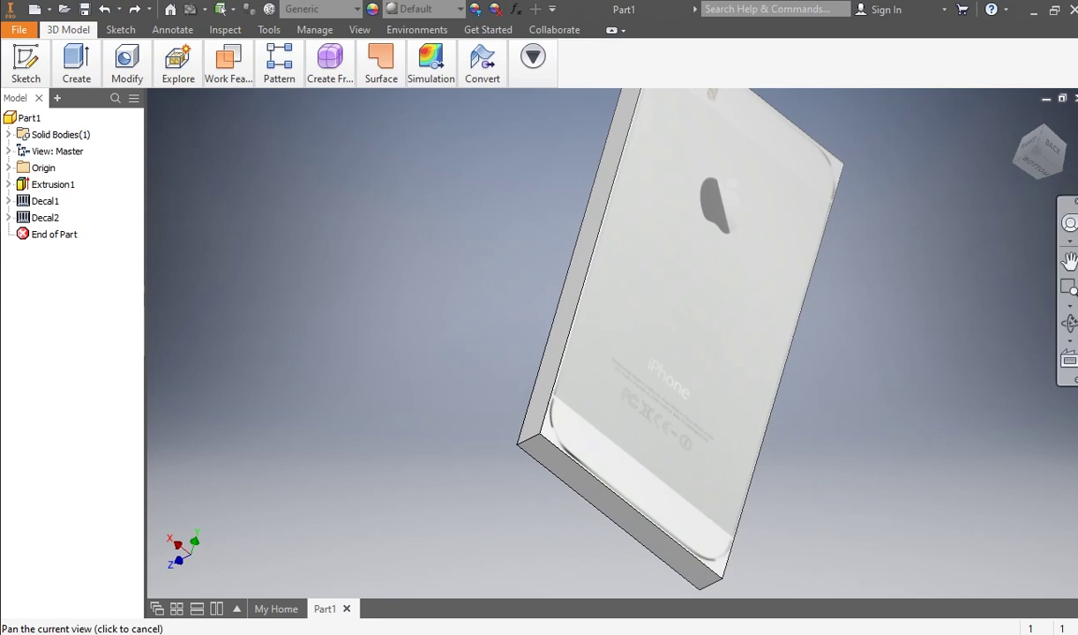
{"action": "left_click", "coordinate": [1071, 323]}
{"action": "left_click_drag", "start_coordinate": [688, 311], "coordinate": [682, 152]}
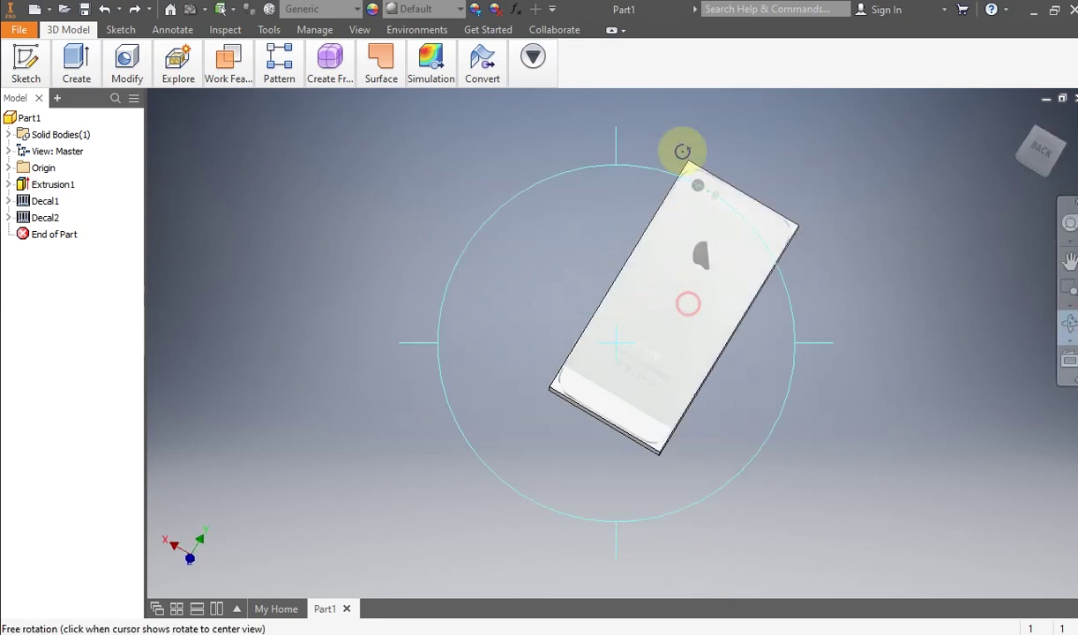
{"action": "right_click", "coordinate": [659, 245]}
{"action": "left_click", "coordinate": [707, 250]}
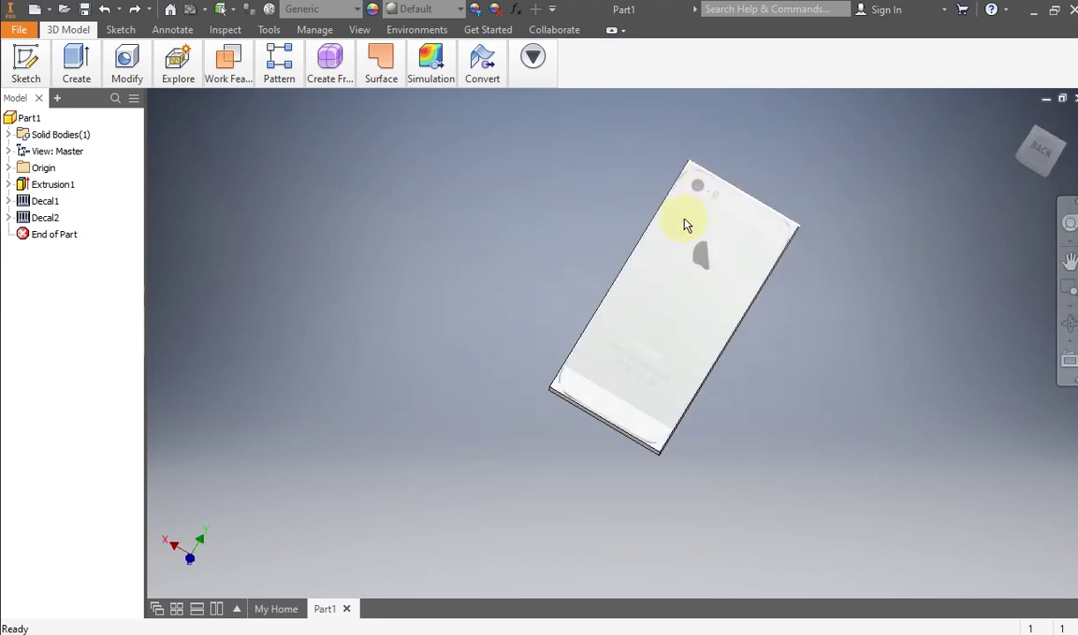
{"action": "scroll", "coordinate": [580, 389], "scroll_direction": "down", "scroll_amount": 3}
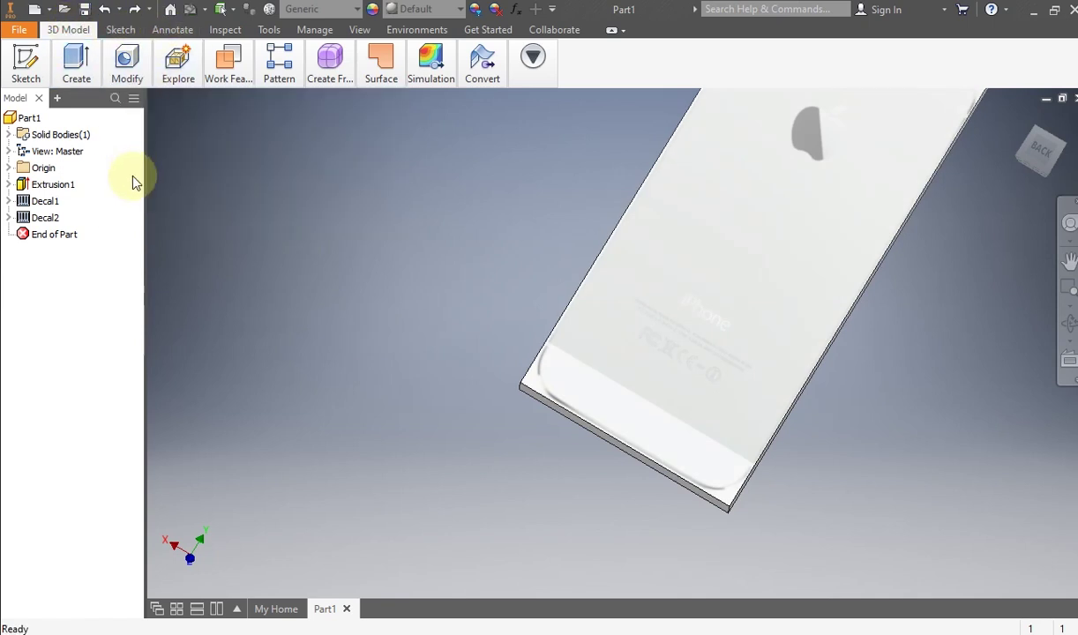
{"action": "scroll", "coordinate": [390, 200], "scroll_direction": "down", "scroll_amount": 5}
{"action": "scroll", "coordinate": [493, 184], "scroll_direction": "up", "scroll_amount": 3}
{"action": "middle_click_drag", "start_coordinate": [493, 183], "coordinate": [530, 241]}
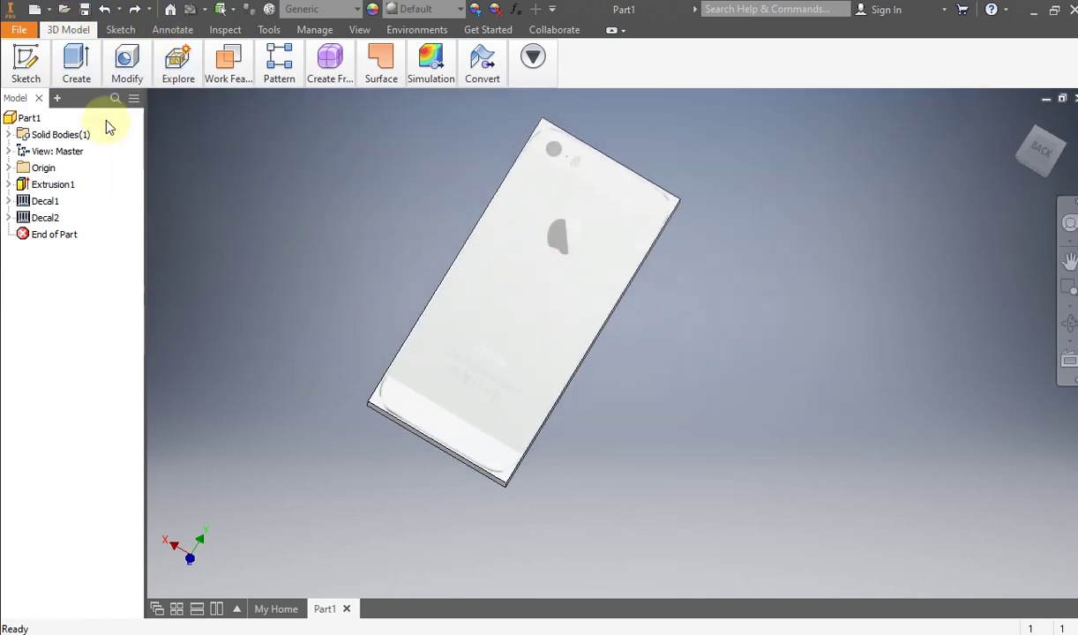
Step: Restore the collapsed ribbon to its full display
{"action": "left_click", "coordinate": [118, 29]}
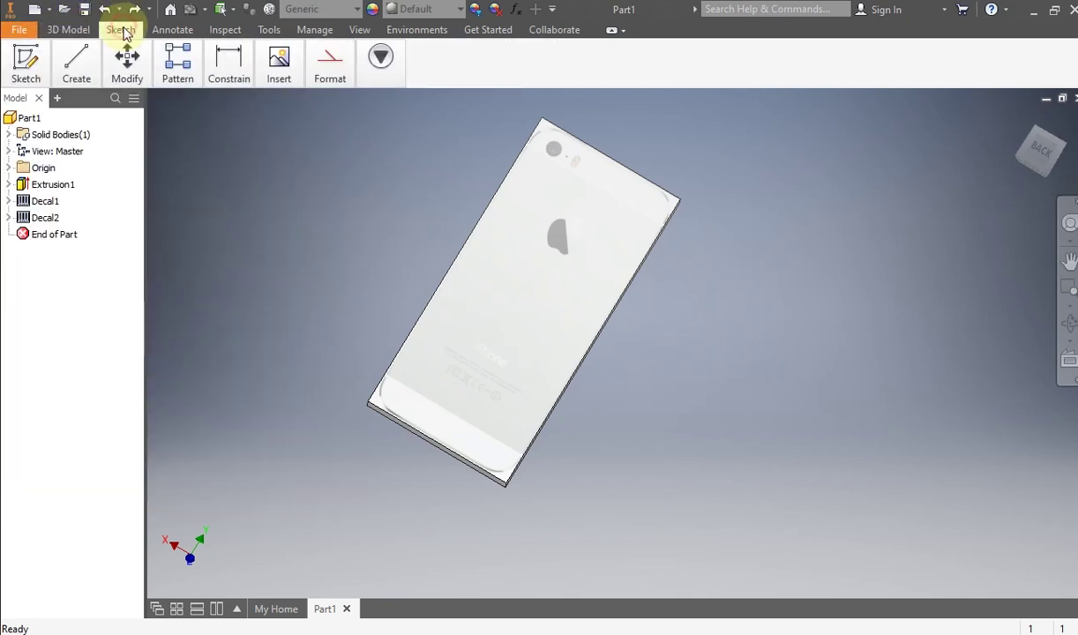
{"action": "left_click", "coordinate": [611, 32]}
{"action": "left_click", "coordinate": [611, 33]}
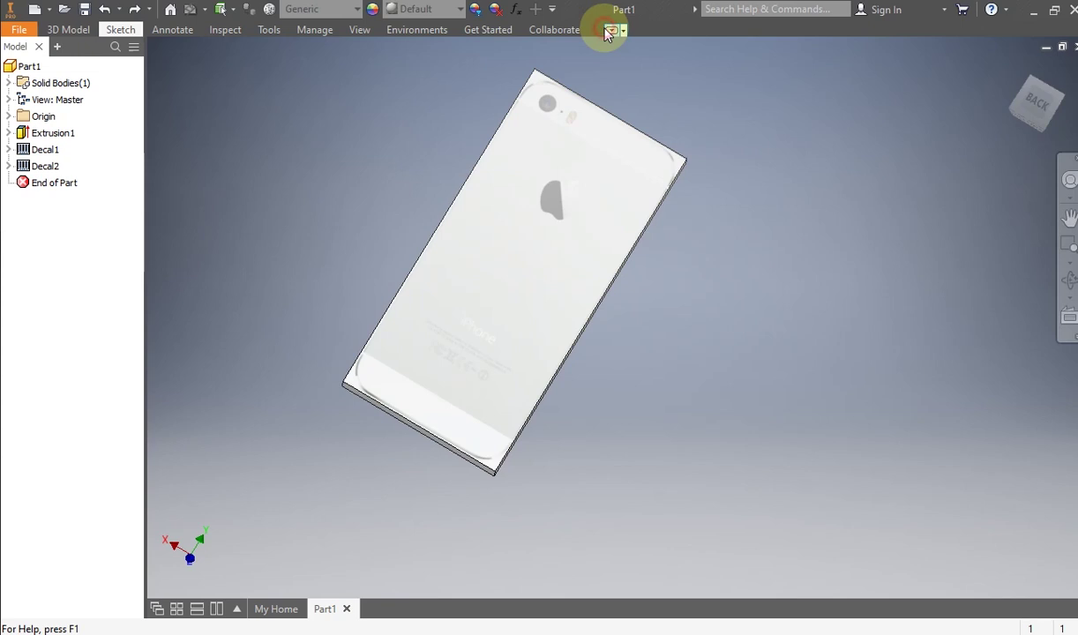
{"action": "left_click", "coordinate": [617, 33]}
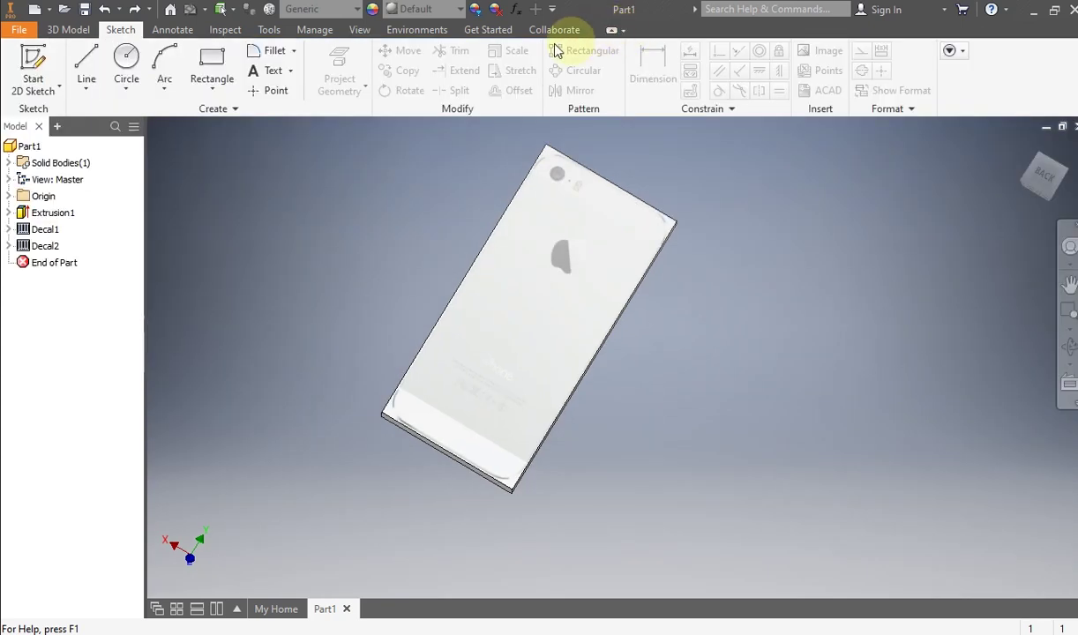
Step: Start a constant Fillet with a radius of 9.5 mm and select the two short corner edges at the phone's lower end
{"action": "left_click", "coordinate": [71, 29]}
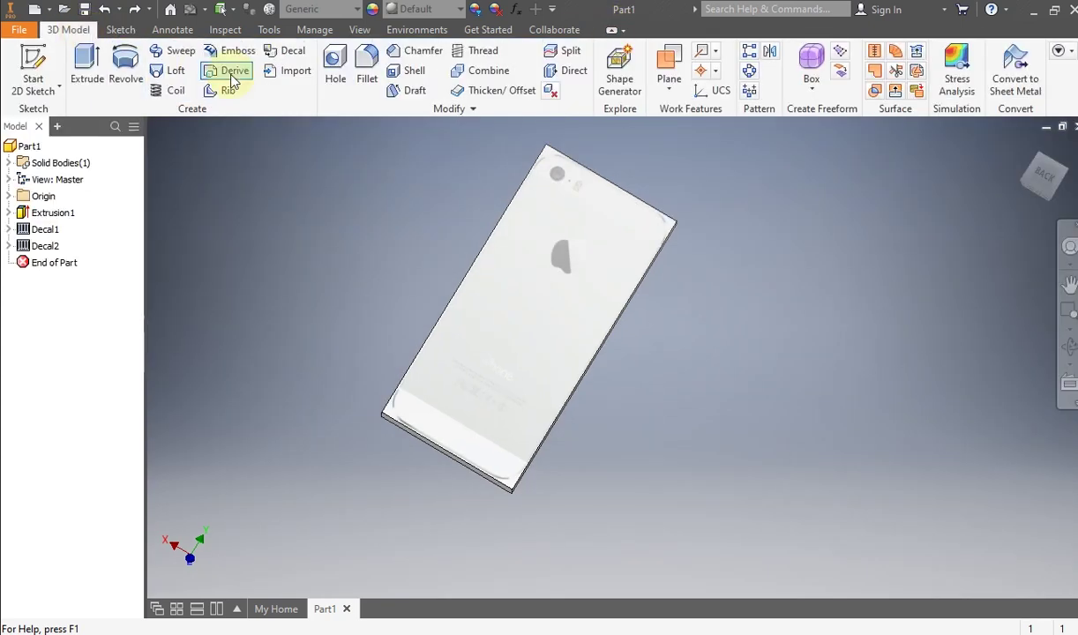
{"action": "left_click", "coordinate": [366, 72]}
{"action": "scroll", "coordinate": [388, 467], "scroll_direction": "down", "scroll_amount": 2}
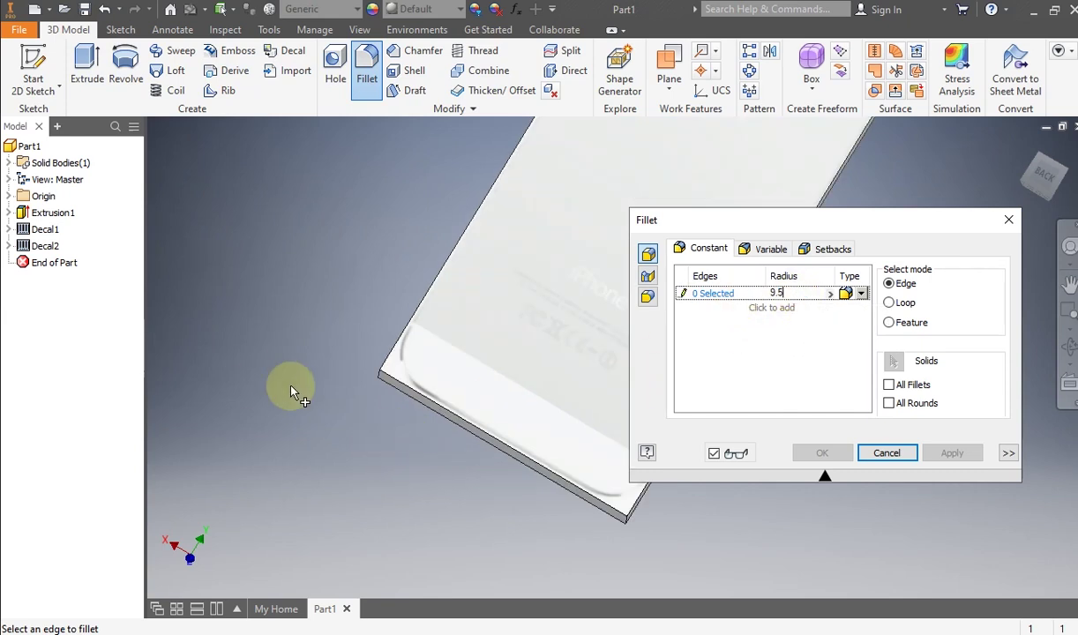
{"action": "scroll", "coordinate": [411, 378], "scroll_direction": "down", "scroll_amount": 1}
{"action": "left_click", "coordinate": [398, 375]}
{"action": "scroll", "coordinate": [388, 388], "scroll_direction": "up", "scroll_amount": 3}
{"action": "middle_click_drag", "start_coordinate": [387, 387], "coordinate": [313, 357]}
{"action": "scroll", "coordinate": [470, 443], "scroll_direction": "down", "scroll_amount": 3}
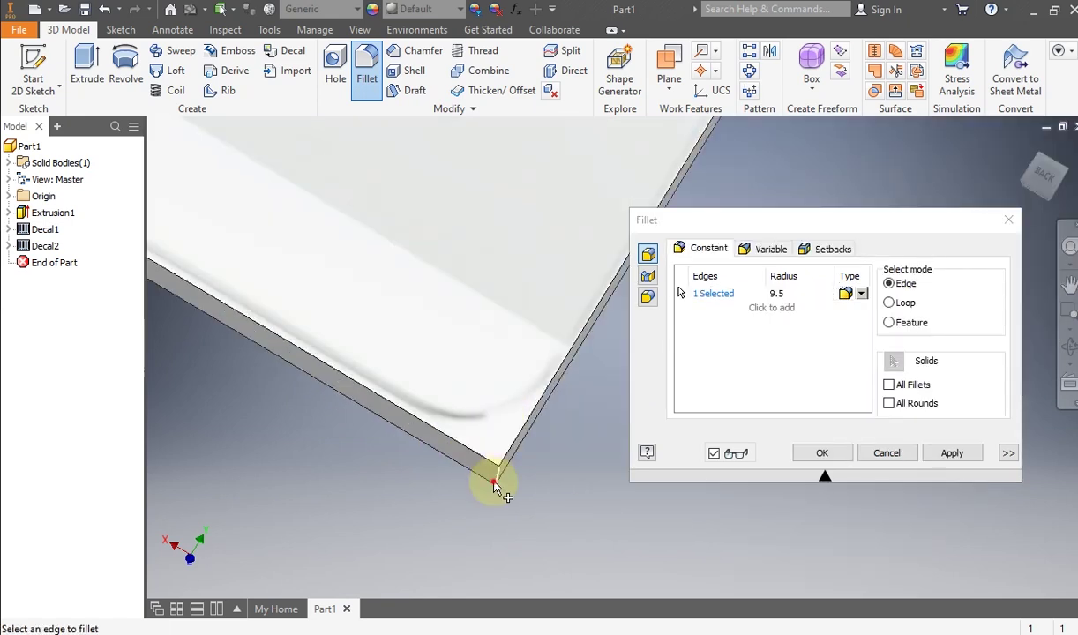
{"action": "left_click", "coordinate": [494, 485]}
Step: Add the two short corner edges at the phone's camera end to the fillet and apply it
{"action": "scroll", "coordinate": [475, 512], "scroll_direction": "up", "scroll_amount": 3}
{"action": "scroll", "coordinate": [437, 325], "scroll_direction": "up", "scroll_amount": 5}
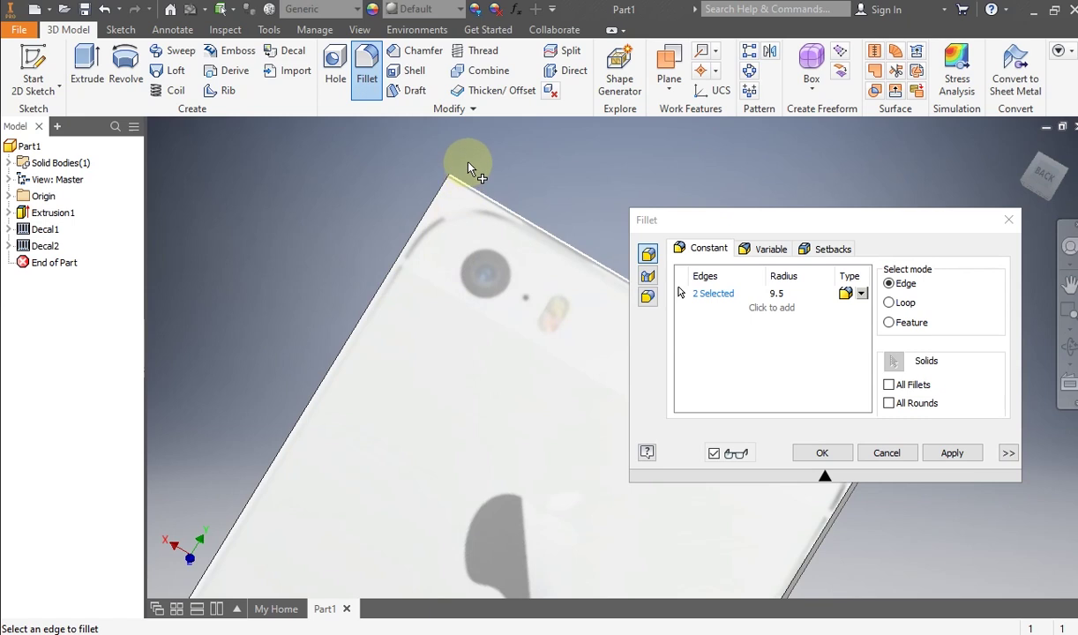
{"action": "scroll", "coordinate": [446, 184], "scroll_direction": "up", "scroll_amount": 4}
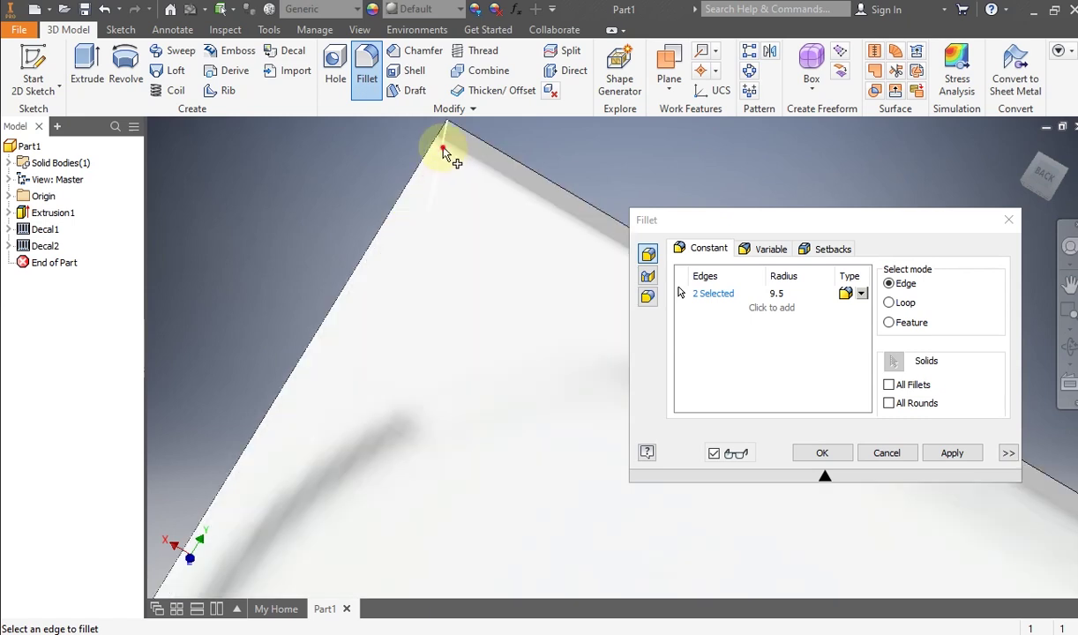
{"action": "left_click", "coordinate": [443, 144]}
{"action": "scroll", "coordinate": [428, 247], "scroll_direction": "down", "scroll_amount": 3}
{"action": "scroll", "coordinate": [424, 262], "scroll_direction": "down", "scroll_amount": 3}
{"action": "middle_click_drag", "start_coordinate": [439, 283], "coordinate": [275, 239]}
{"action": "scroll", "coordinate": [476, 345], "scroll_direction": "up", "scroll_amount": 6}
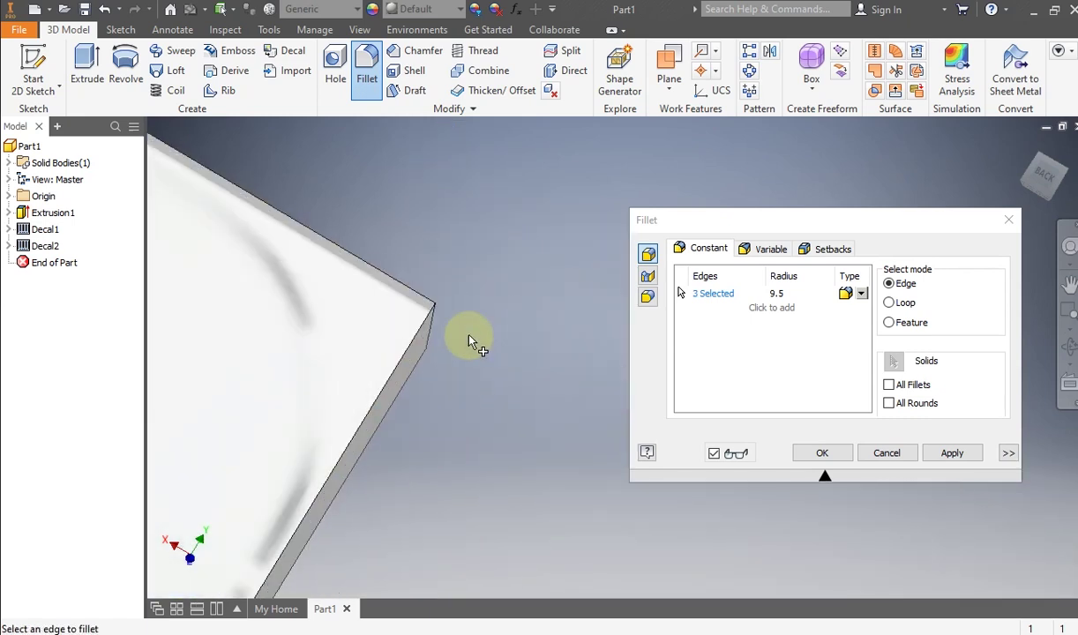
{"action": "left_click", "coordinate": [430, 340]}
{"action": "scroll", "coordinate": [433, 342], "scroll_direction": "down", "scroll_amount": 5}
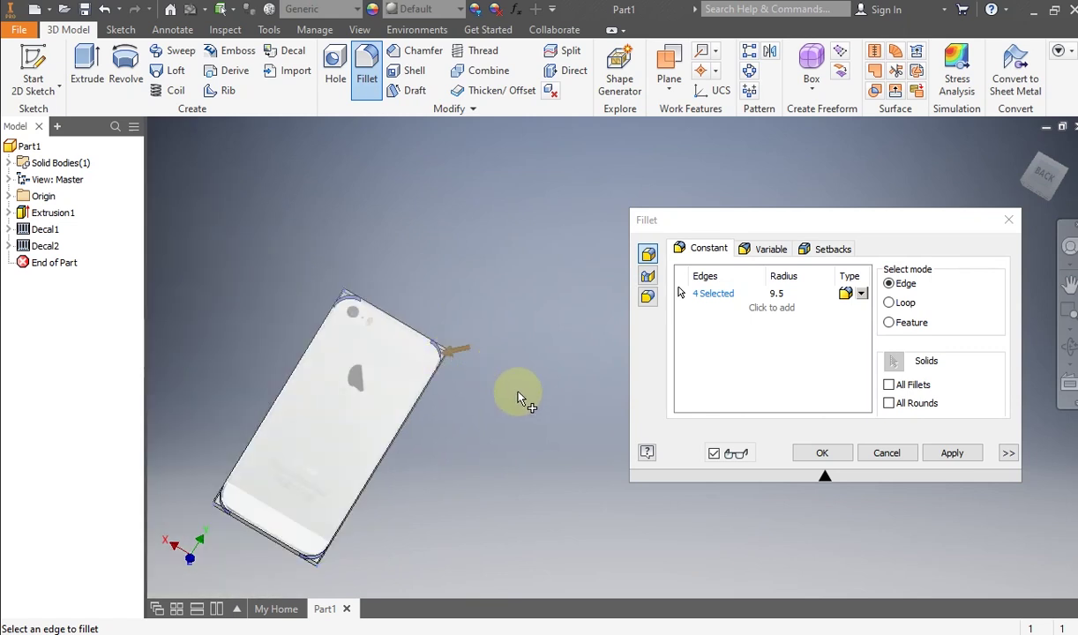
{"action": "left_click", "coordinate": [822, 452]}
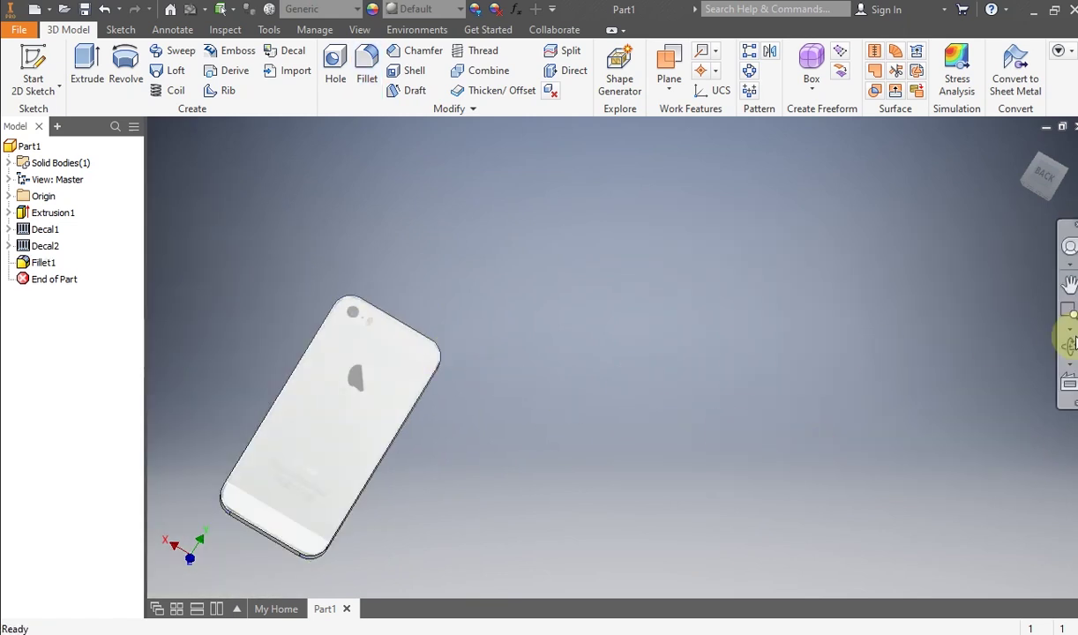
Step: Examine the rounded corners against the front decal and view the phone from its bottom end
{"action": "left_click", "coordinate": [1071, 348]}
{"action": "left_click_drag", "start_coordinate": [542, 368], "coordinate": [732, 438]}
{"action": "middle_click_drag", "start_coordinate": [604, 369], "coordinate": [546, 350]}
{"action": "left_click_drag", "start_coordinate": [604, 348], "coordinate": [706, 353]}
{"action": "left_click", "coordinate": [1038, 173]}
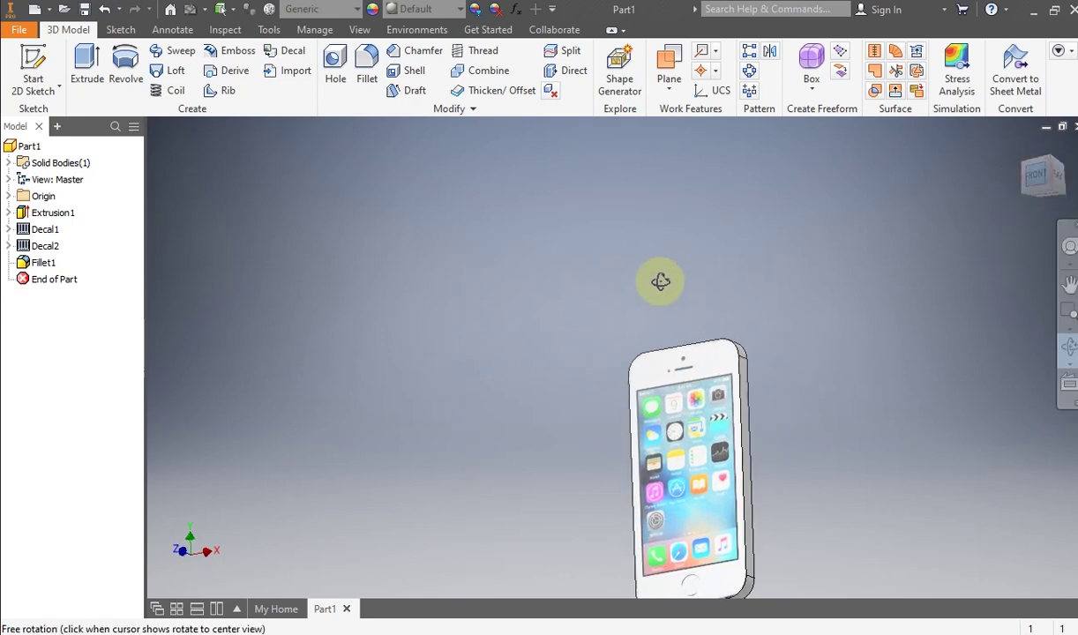
{"action": "scroll", "coordinate": [723, 195], "scroll_direction": "down", "scroll_amount": 2}
{"action": "middle_click_drag", "start_coordinate": [678, 177], "coordinate": [660, 252]}
{"action": "scroll", "coordinate": [662, 256], "scroll_direction": "down", "scroll_amount": 2}
{"action": "scroll", "coordinate": [605, 385], "scroll_direction": "up", "scroll_amount": 4}
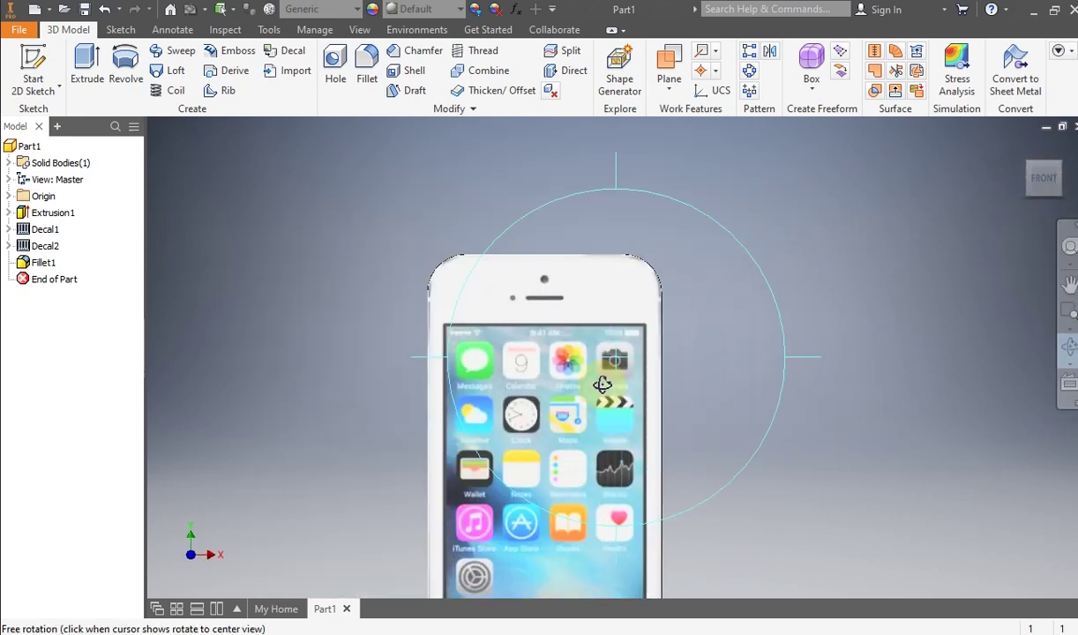
{"action": "left_click_drag", "start_coordinate": [595, 392], "coordinate": [542, 334]}
{"action": "middle_click_drag", "start_coordinate": [559, 422], "coordinate": [544, 354]}
{"action": "left_click_drag", "start_coordinate": [576, 410], "coordinate": [527, 360]}
{"action": "right_click", "coordinate": [526, 359]}
{"action": "left_click", "coordinate": [538, 439]}
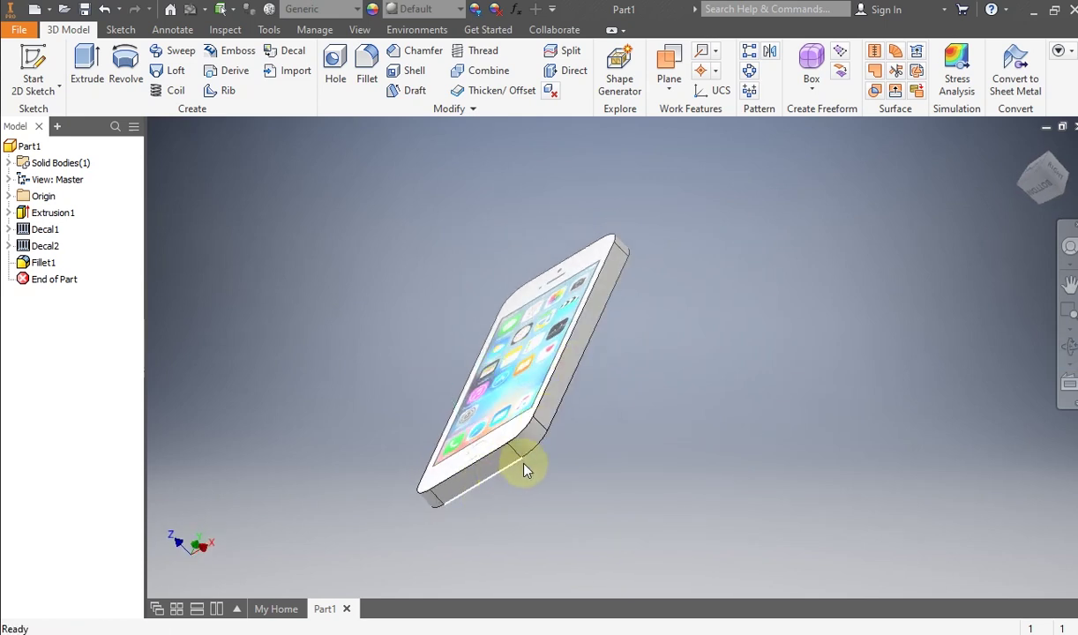
{"action": "left_click", "coordinate": [474, 484]}
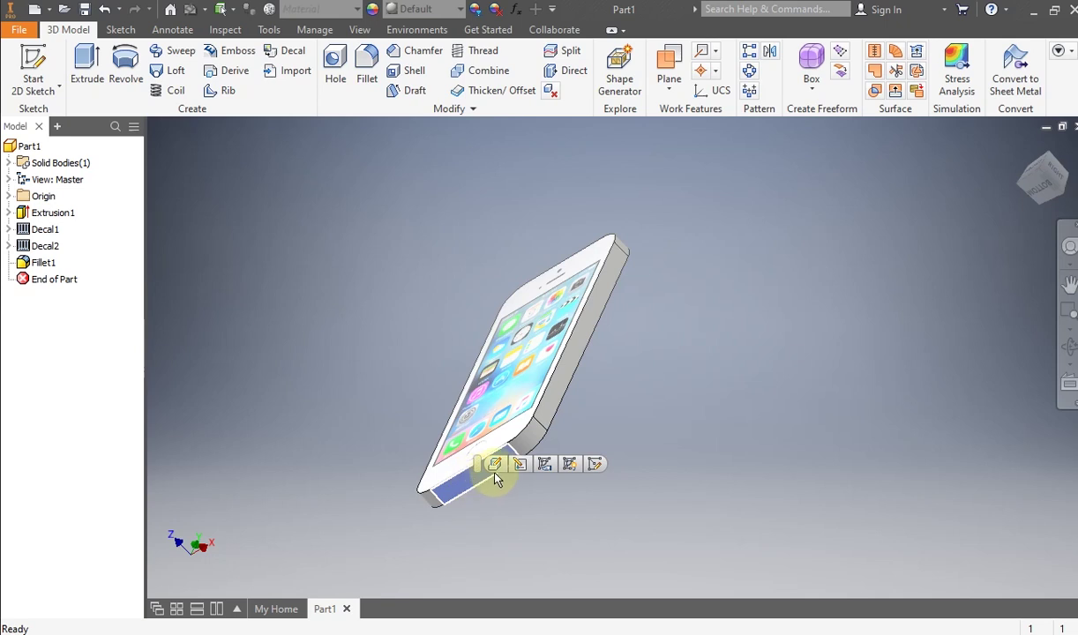
{"action": "mouse_move", "coordinate": [519, 466]}
{"action": "left_click", "coordinate": [522, 465]}
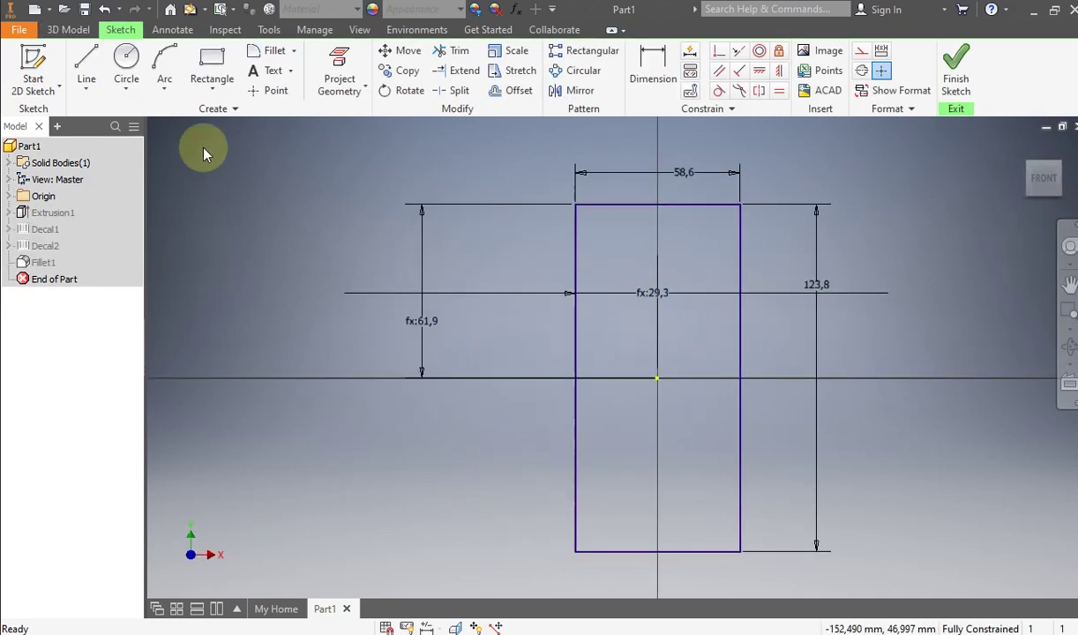
{"action": "left_click", "coordinate": [105, 9]}
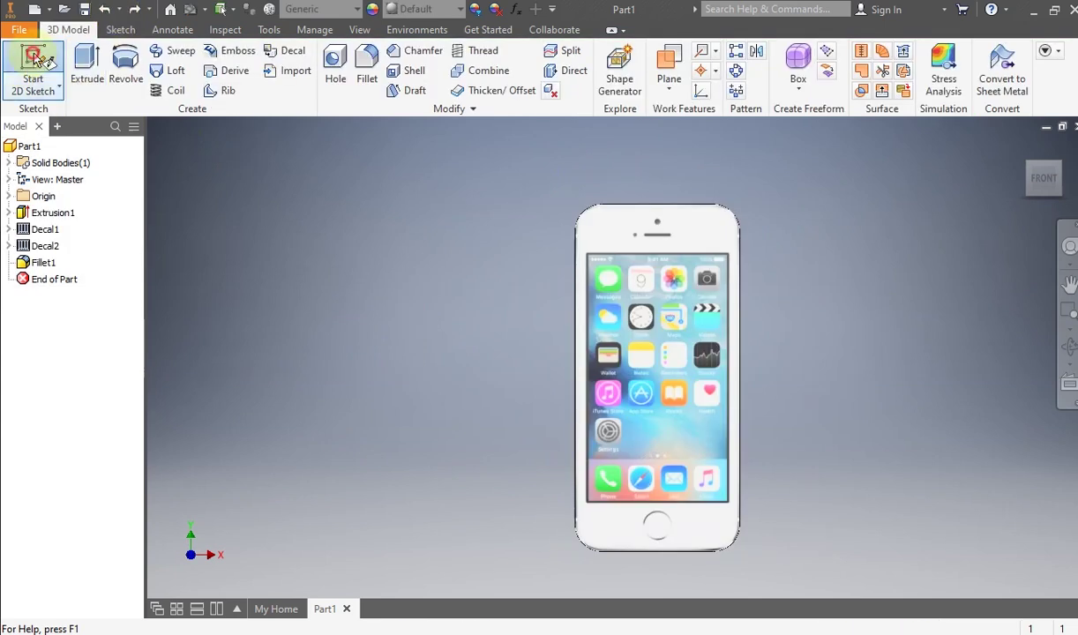
Step: Start a 2D sketch on the flat bottom face between the phone's rounded corners
{"action": "left_click", "coordinate": [33, 57]}
{"action": "left_click", "coordinate": [1070, 347]}
{"action": "left_click_drag", "start_coordinate": [734, 397], "coordinate": [723, 306]}
{"action": "right_click", "coordinate": [723, 303]}
{"action": "left_click", "coordinate": [784, 301]}
{"action": "scroll", "coordinate": [664, 470], "scroll_direction": "down", "scroll_amount": 4}
{"action": "middle_click_drag", "start_coordinate": [641, 423], "coordinate": [600, 209]}
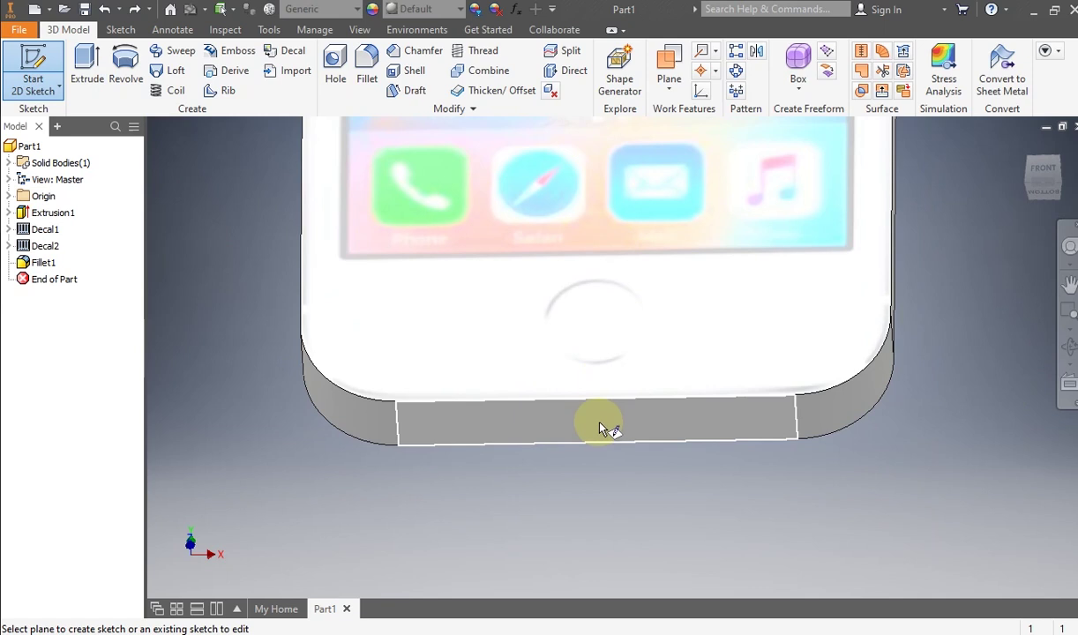
{"action": "left_click", "coordinate": [596, 422]}
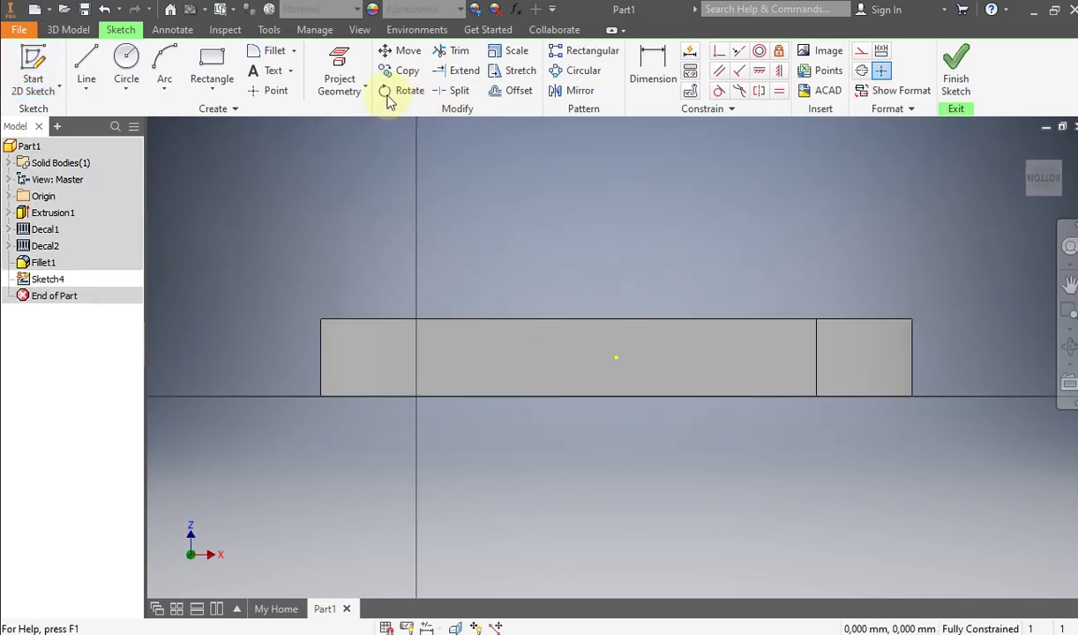
Step: Project the outlines of the flat bottom face and both adjoining rounded corner faces into the sketch
{"action": "left_click", "coordinate": [339, 62]}
{"action": "left_click", "coordinate": [478, 336]}
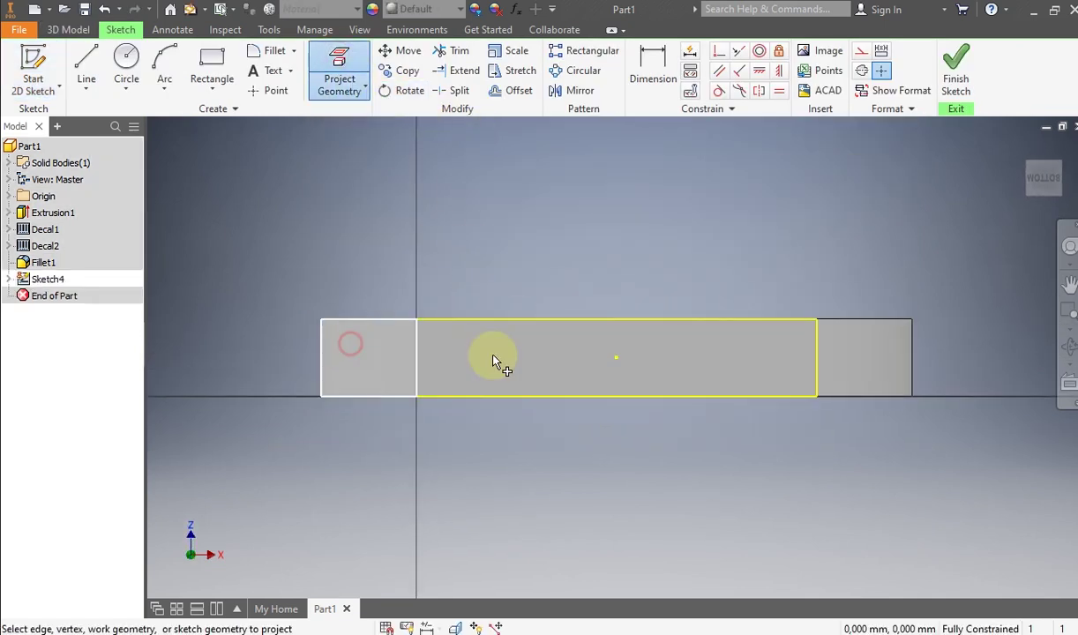
{"action": "left_click", "coordinate": [830, 366]}
{"action": "right_click", "coordinate": [748, 231]}
{"action": "left_click", "coordinate": [657, 234]}
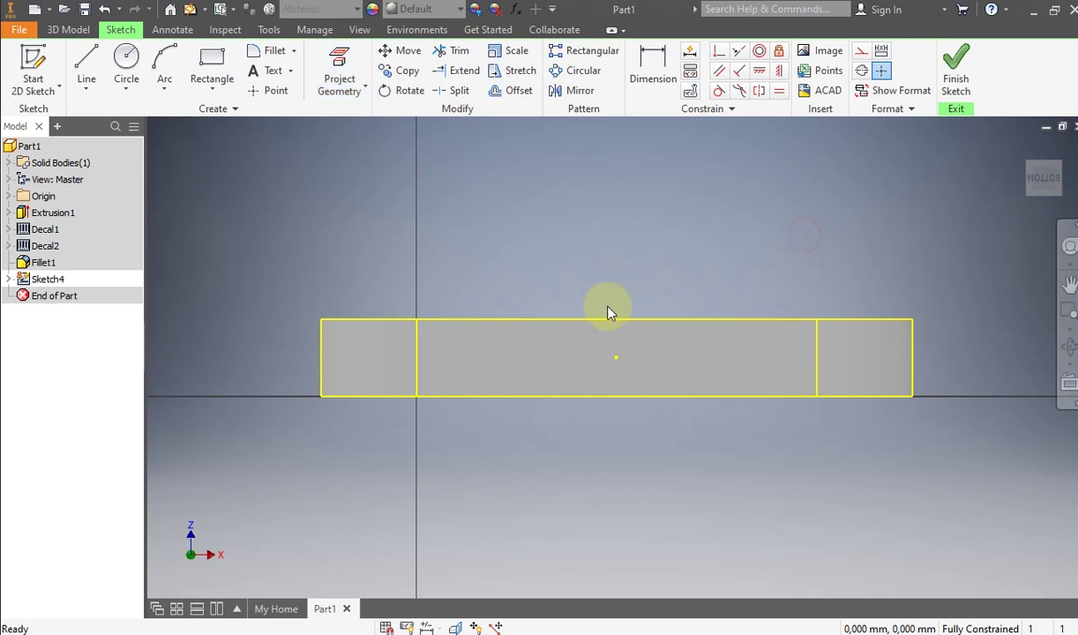
Step: Insert the image 1.jpg into the bottom sketch and place it over the projected outline
{"action": "scroll", "coordinate": [514, 351], "scroll_direction": "down", "scroll_amount": 5}
{"action": "left_click_drag", "start_coordinate": [514, 351], "coordinate": [503, 360]}
{"action": "left_click", "coordinate": [812, 54]}
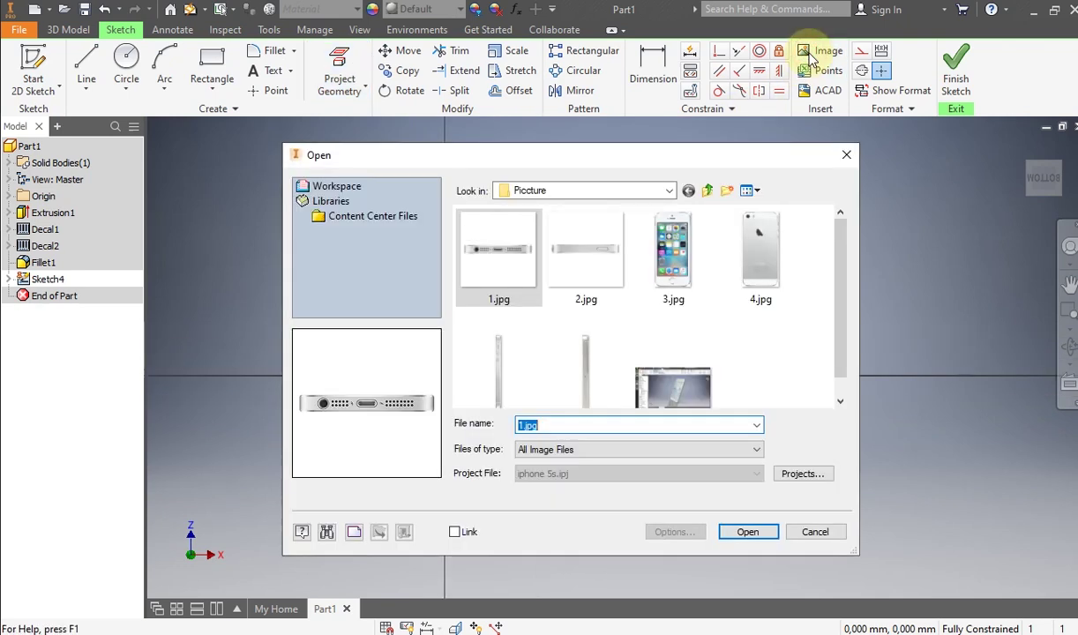
{"action": "left_click", "coordinate": [498, 249]}
{"action": "left_click", "coordinate": [748, 532]}
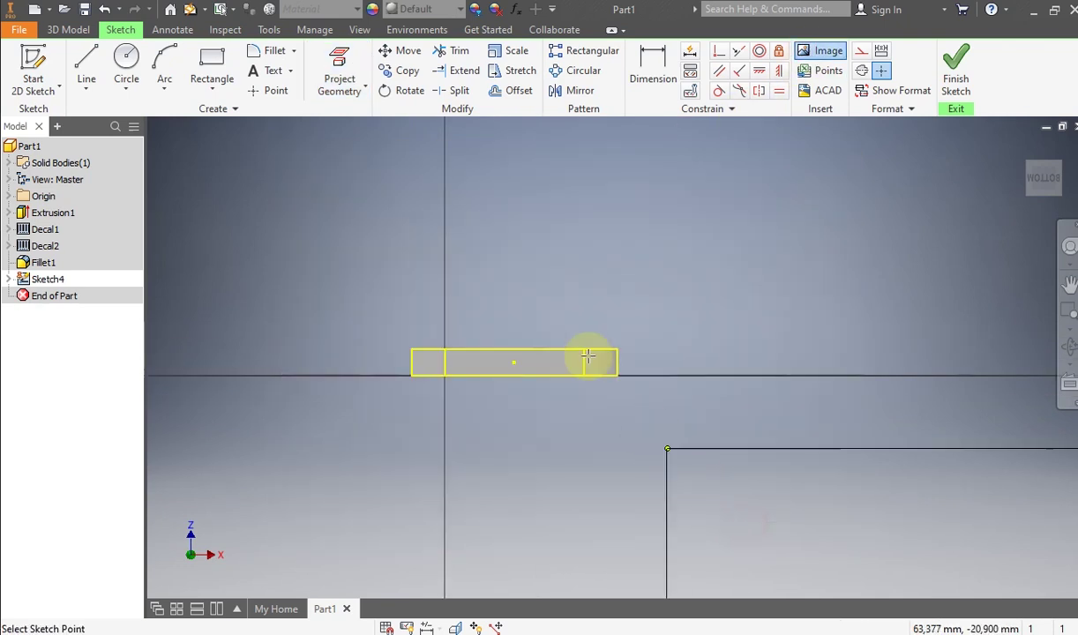
{"action": "left_click", "coordinate": [375, 244]}
{"action": "right_click", "coordinate": [462, 271]}
{"action": "left_click", "coordinate": [512, 273]}
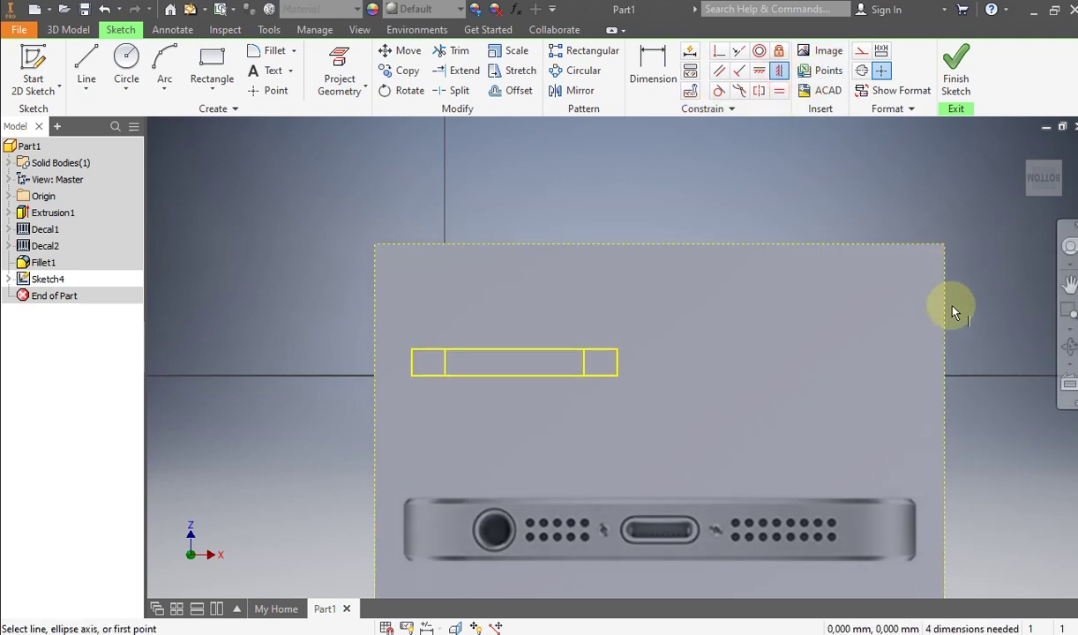
Step: Constrain a side edge of the 1.jpg image to be vertical
{"action": "scroll", "coordinate": [800, 295], "scroll_direction": "down", "scroll_amount": 5}
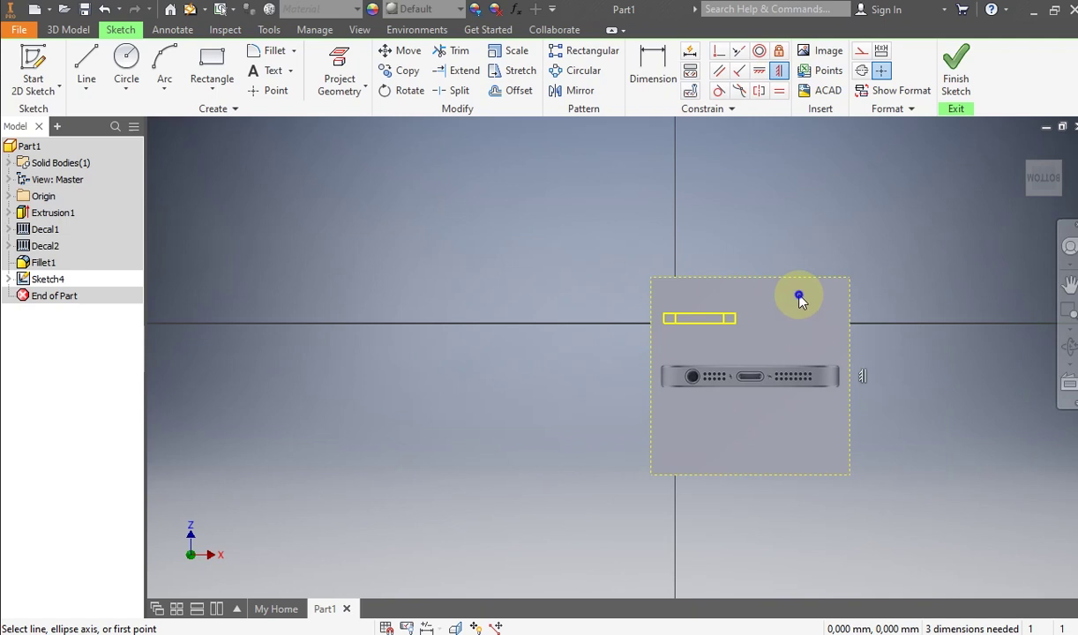
{"action": "right_click", "coordinate": [799, 296]}
{"action": "left_click", "coordinate": [871, 300]}
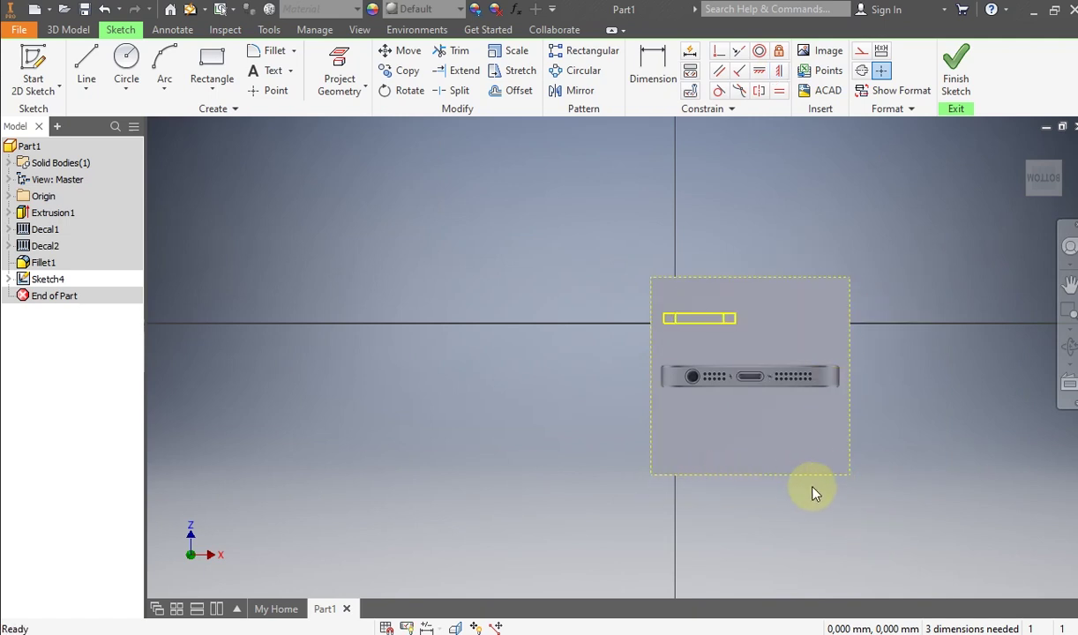
Step: Scale down and move the 1.jpg image until the pictured phone bottom fits the projected outline
{"action": "left_click_drag", "start_coordinate": [849, 476], "coordinate": [735, 470]}
{"action": "left_click_drag", "start_coordinate": [704, 414], "coordinate": [713, 307]}
{"action": "scroll", "coordinate": [722, 304], "scroll_direction": "down", "scroll_amount": 6}
{"action": "scroll", "coordinate": [712, 376], "scroll_direction": "up", "scroll_amount": 2}
{"action": "middle_click_drag", "start_coordinate": [712, 376], "coordinate": [732, 316]}
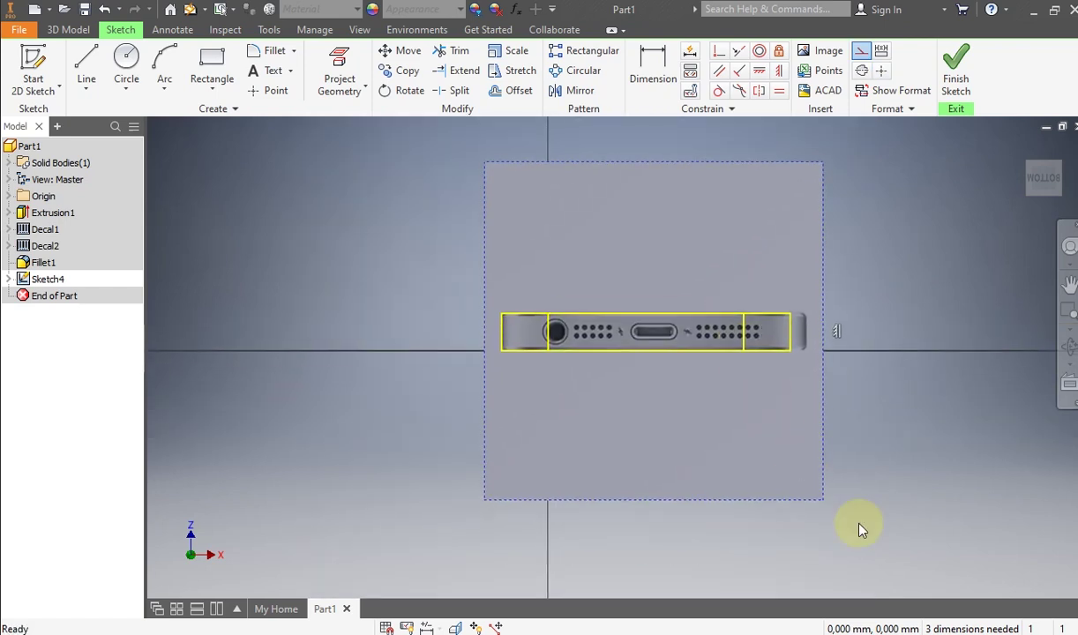
{"action": "scroll", "coordinate": [860, 529], "scroll_direction": "up", "scroll_amount": 3}
{"action": "scroll", "coordinate": [795, 486], "scroll_direction": "down", "scroll_amount": 2}
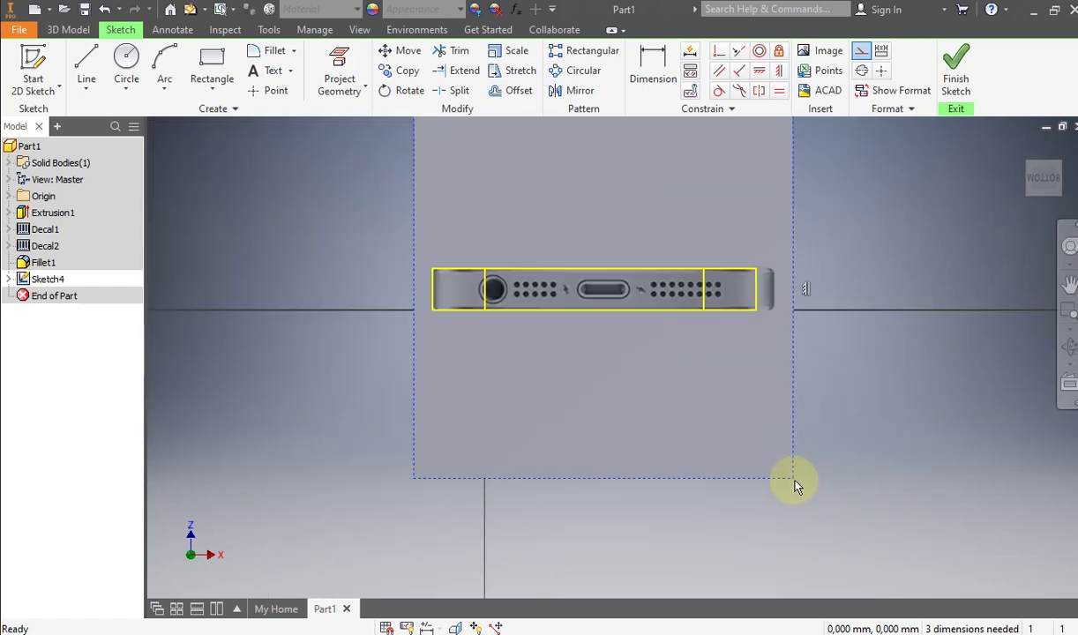
{"action": "left_click_drag", "start_coordinate": [795, 481], "coordinate": [777, 470]}
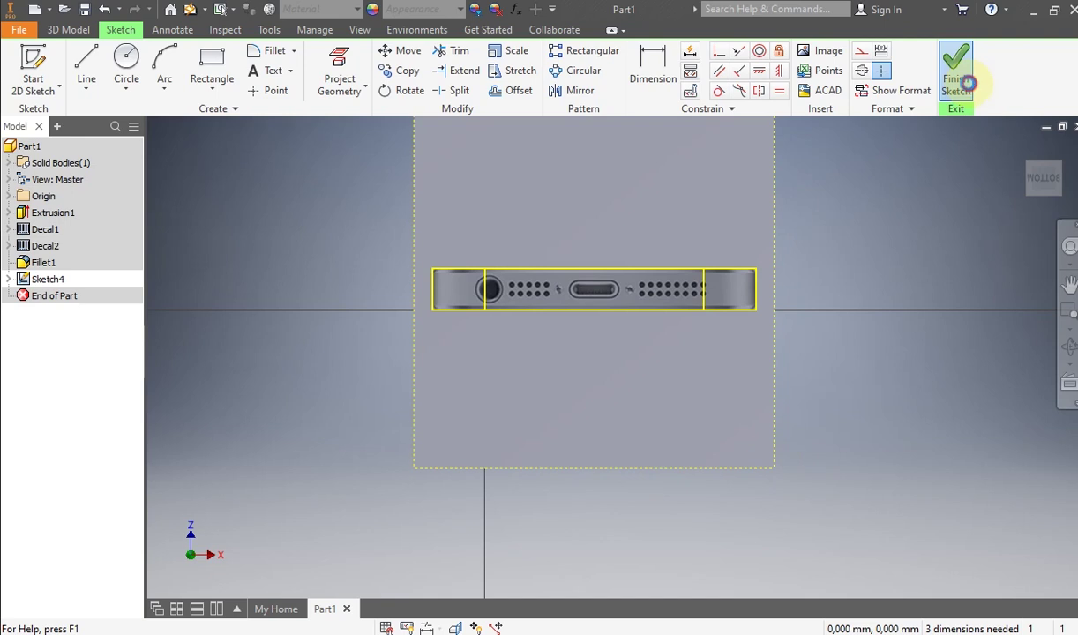
Step: Finish the sketch and apply the 1.jpg image as a decal on the bottom face with Chain Faces on
{"action": "left_click", "coordinate": [970, 87]}
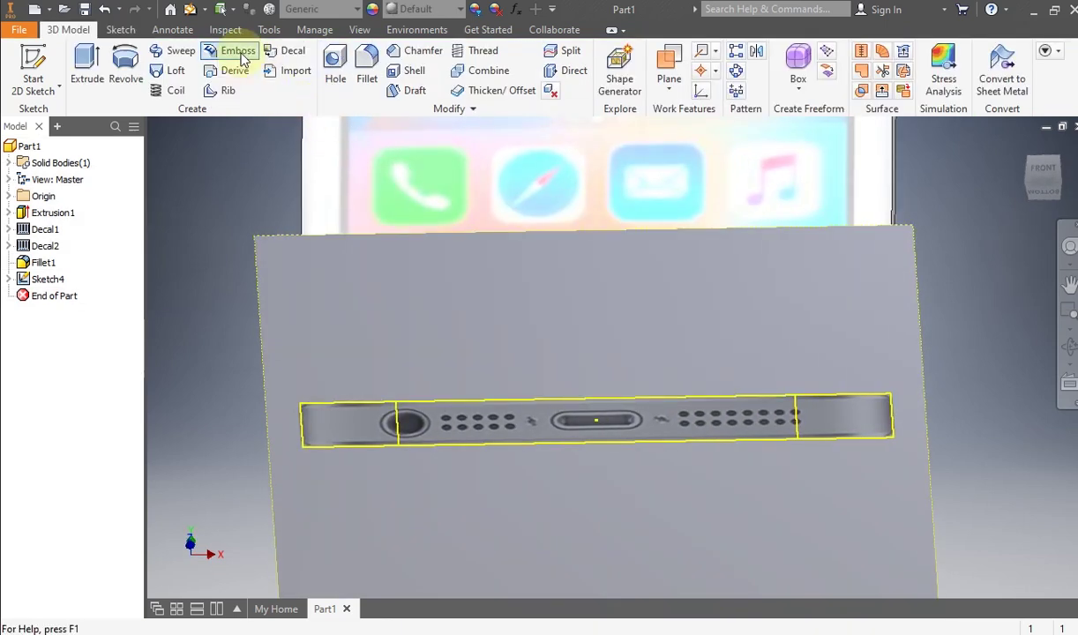
{"action": "left_click", "coordinate": [284, 53]}
{"action": "left_click", "coordinate": [464, 301]}
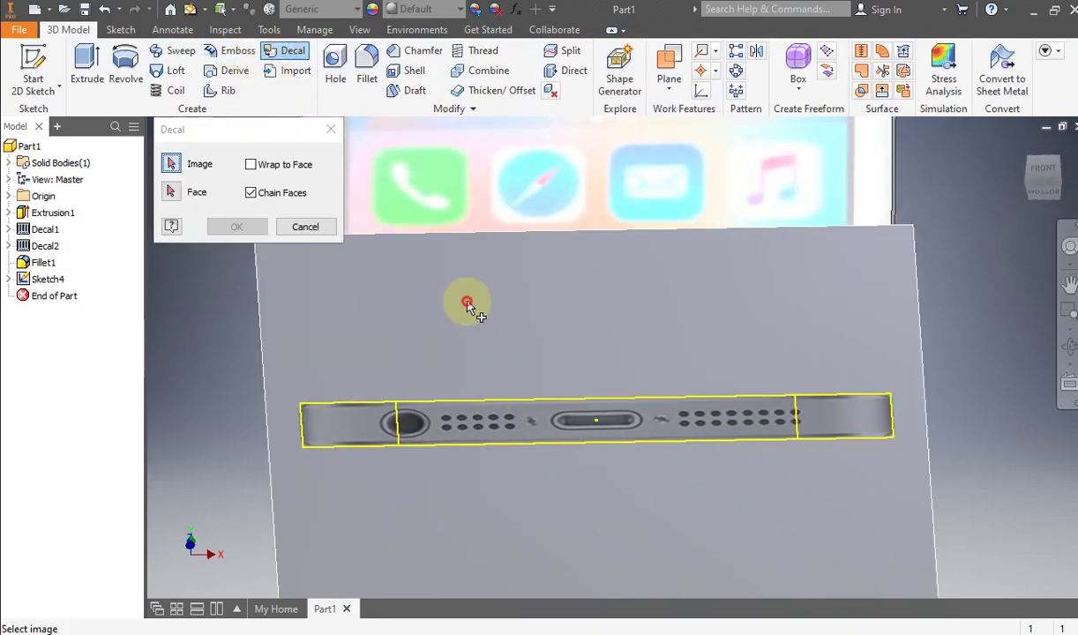
{"action": "left_click", "coordinate": [421, 428]}
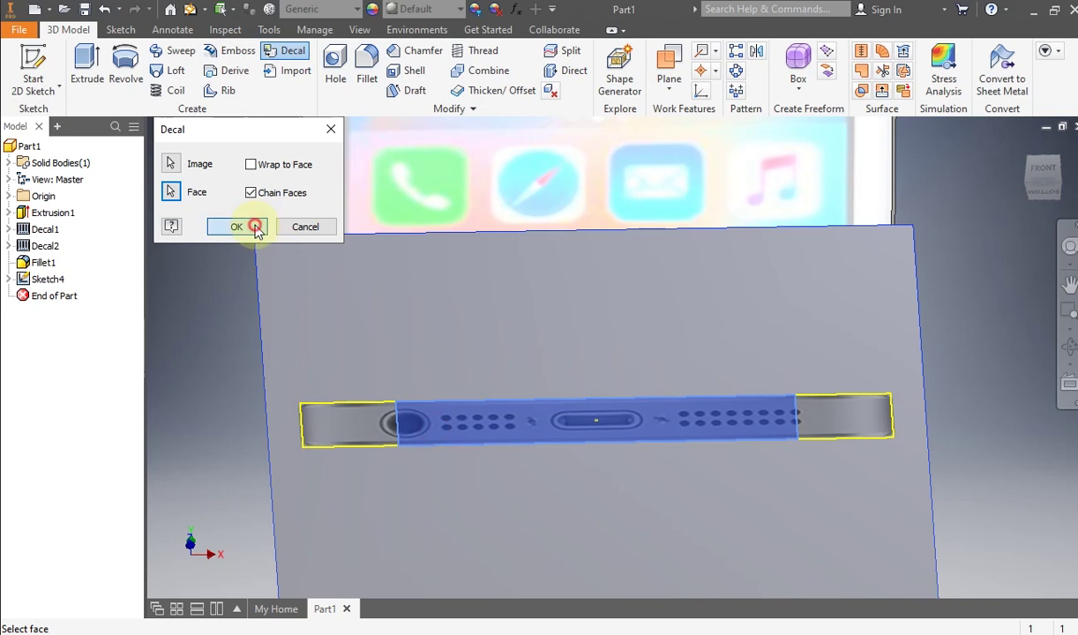
{"action": "left_click", "coordinate": [256, 229]}
Step: Start a 2D sketch on the flat top face between the phone's rounded corners
{"action": "left_click", "coordinate": [1070, 346]}
{"action": "left_click_drag", "start_coordinate": [656, 362], "coordinate": [616, 363]}
{"action": "right_click", "coordinate": [616, 364]}
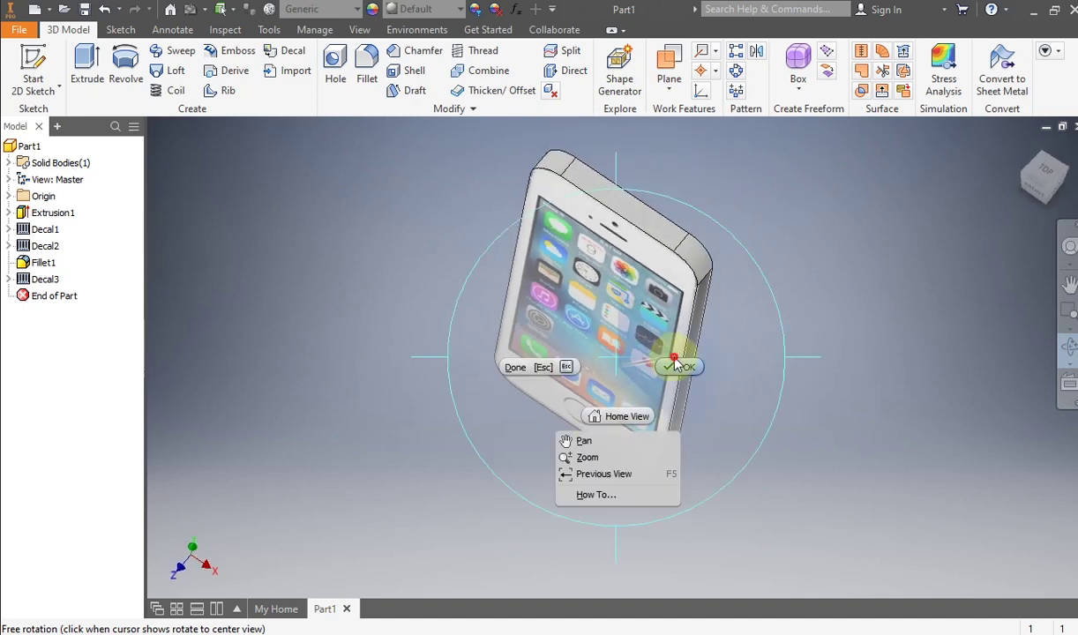
{"action": "left_click", "coordinate": [676, 367]}
{"action": "left_click", "coordinate": [621, 182]}
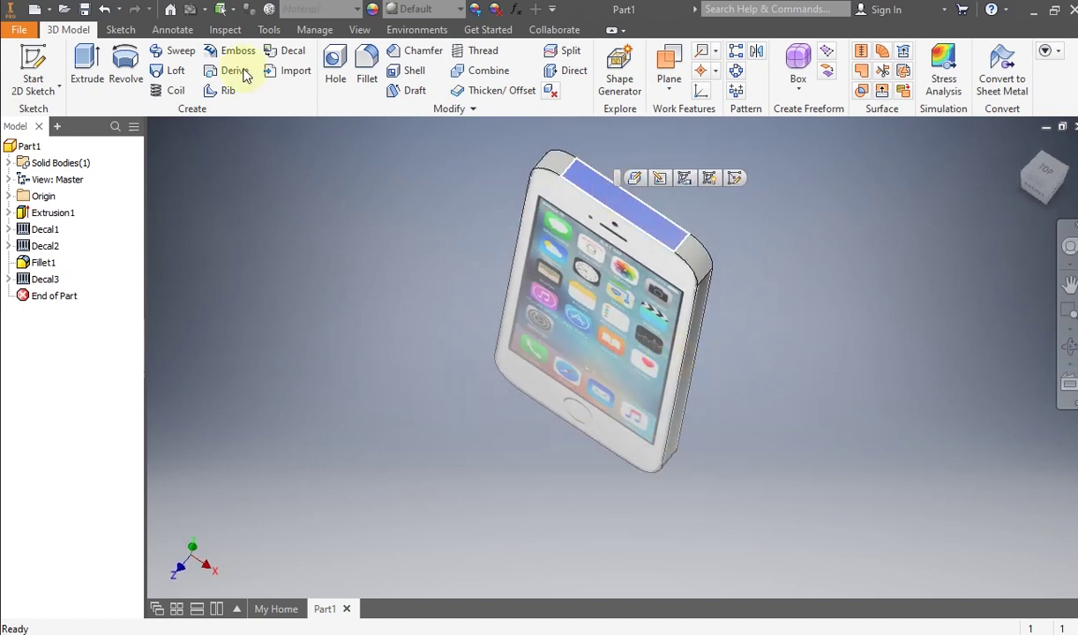
{"action": "left_click", "coordinate": [38, 71]}
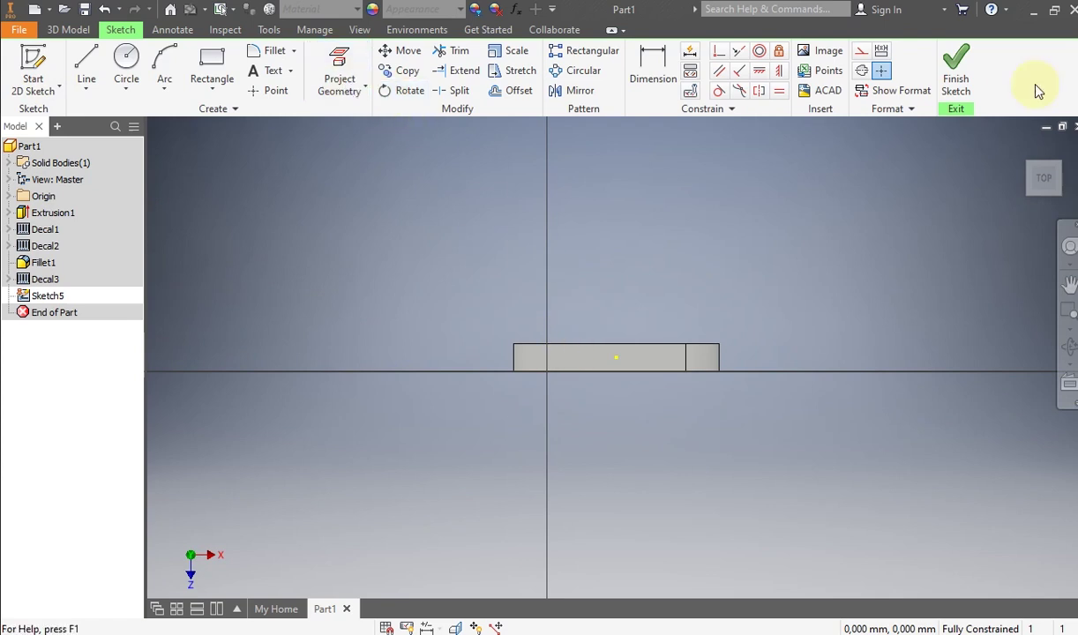
Step: Turn the top sketch view by 180 degrees and insert the image 2.jpg over the top face
{"action": "left_click", "coordinate": [1073, 162]}
{"action": "left_click", "coordinate": [1073, 161]}
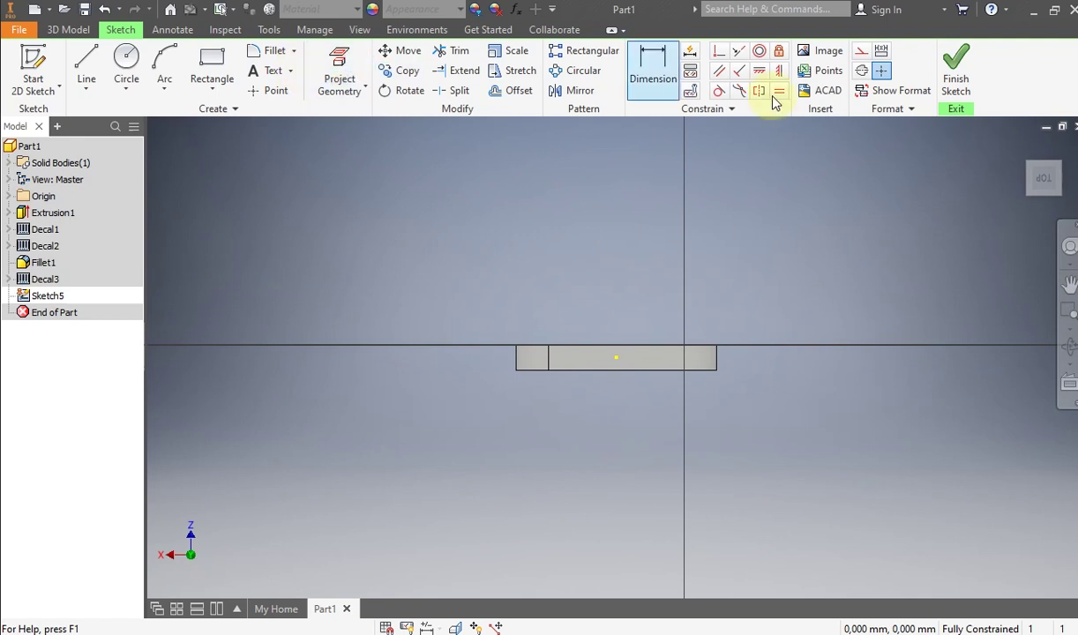
{"action": "key", "text": "Escape"}
{"action": "left_click", "coordinate": [833, 58]}
{"action": "left_click", "coordinate": [579, 237]}
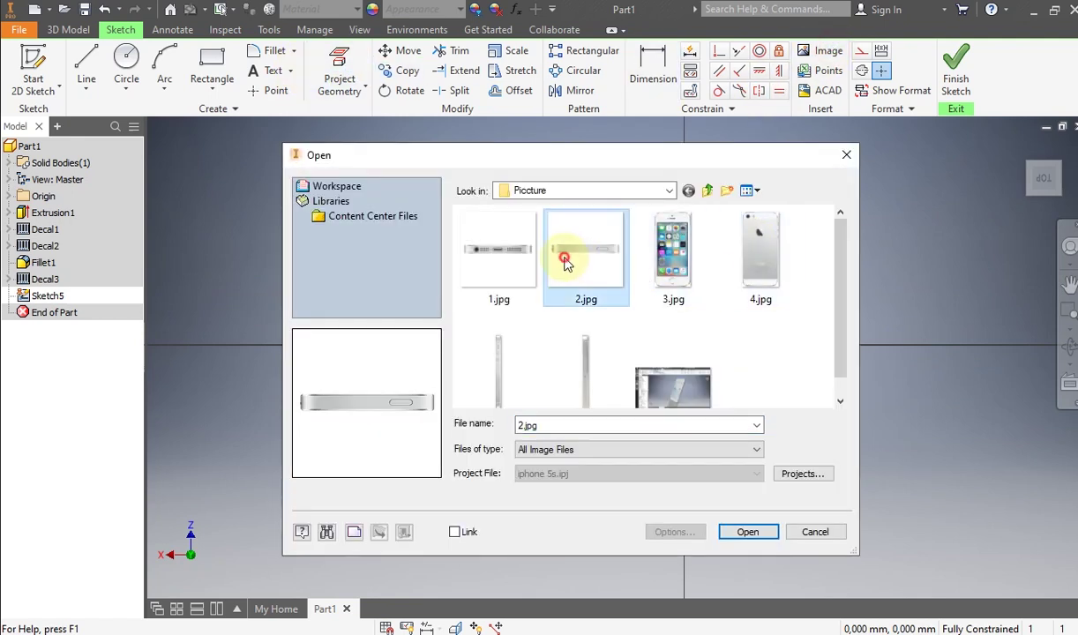
{"action": "left_click", "coordinate": [759, 535]}
{"action": "left_click", "coordinate": [874, 460]}
{"action": "right_click", "coordinate": [943, 332]}
{"action": "left_click", "coordinate": [1002, 340]}
Step: Project the outlines of the flat top face and both adjoining rounded corner faces into the sketch
{"action": "left_click", "coordinate": [1070, 346]}
{"action": "left_click_drag", "start_coordinate": [710, 381], "coordinate": [655, 301]}
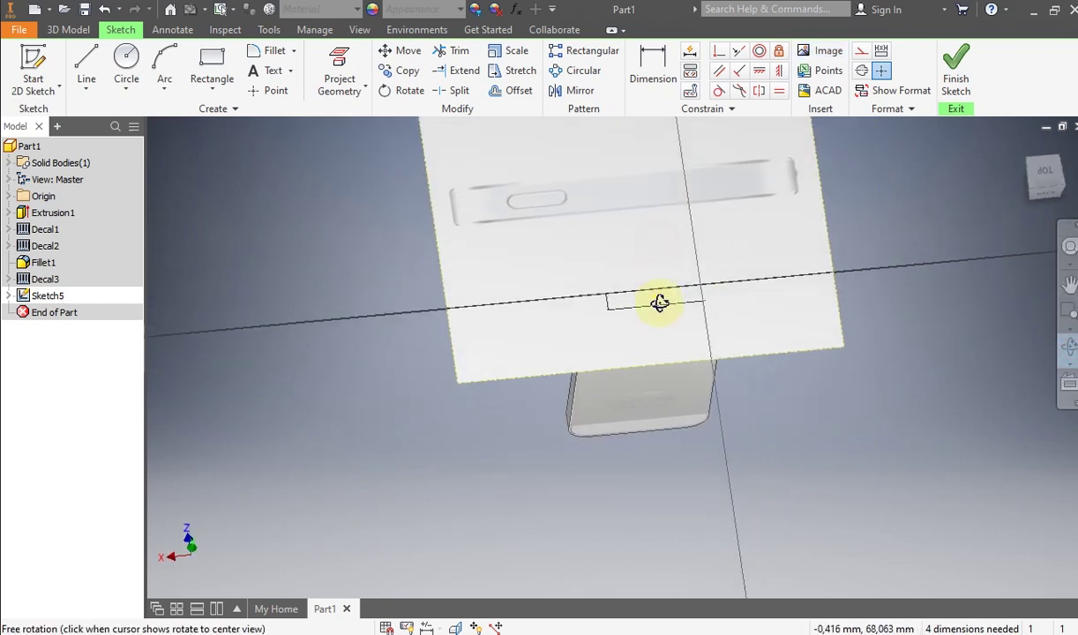
{"action": "left_click", "coordinate": [1041, 175]}
{"action": "right_click", "coordinate": [682, 405]}
{"action": "left_click", "coordinate": [751, 405]}
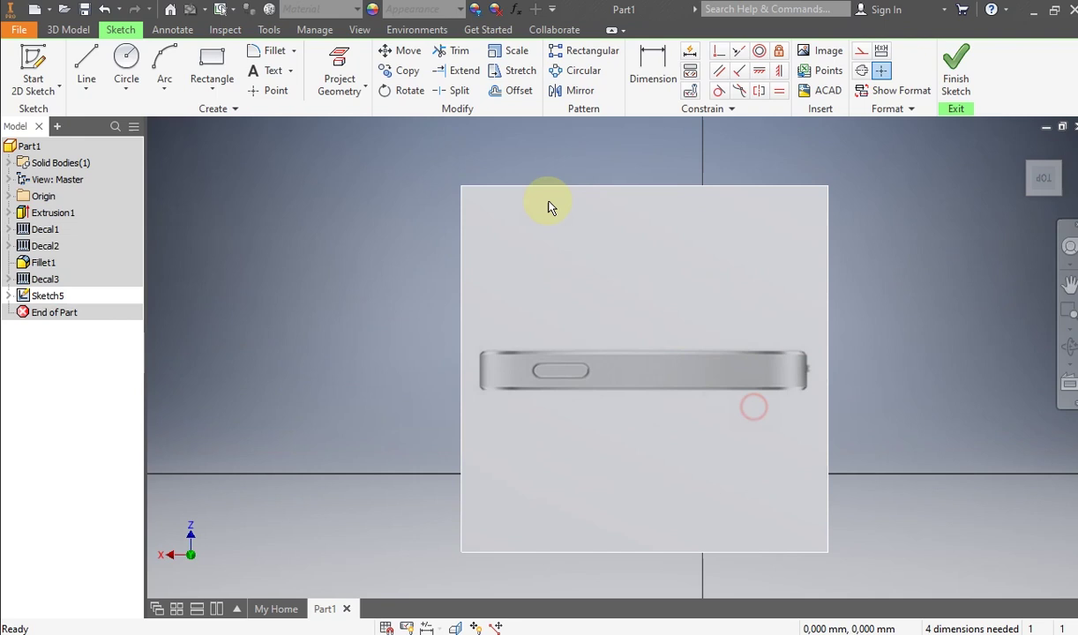
{"action": "left_click", "coordinate": [342, 56]}
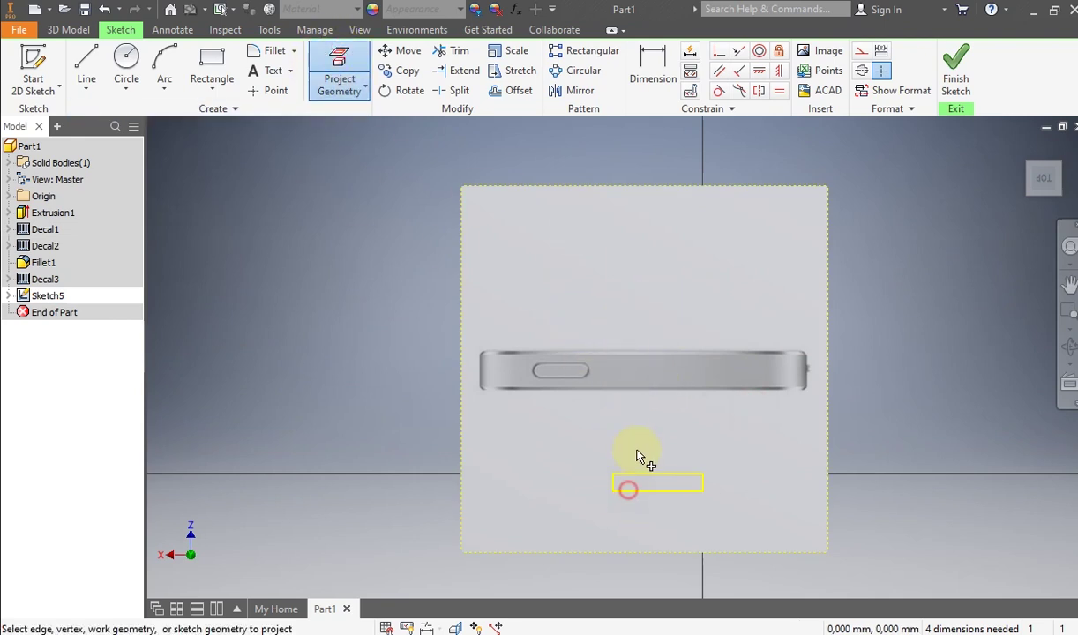
{"action": "left_click", "coordinate": [722, 491]}
{"action": "right_click", "coordinate": [720, 429]}
{"action": "left_click", "coordinate": [781, 434]}
Step: Constrain a side edge of the 2.jpg image to be vertical
{"action": "left_click", "coordinate": [689, 359]}
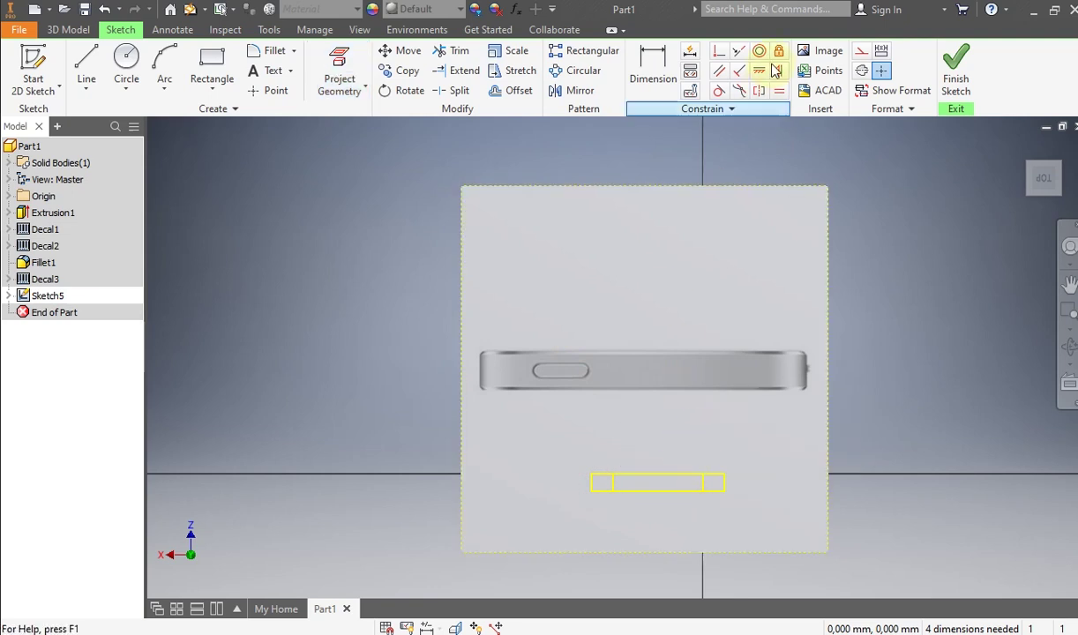
{"action": "left_click", "coordinate": [782, 72]}
{"action": "right_click", "coordinate": [876, 241]}
{"action": "left_click", "coordinate": [934, 243]}
Step: Scale down and move the 2.jpg image until the pictured phone top fits the projected outline
{"action": "mouse_move", "coordinate": [463, 189]}
{"action": "left_mouse_down"}
{"action": "mouse_move", "coordinate": [556, 346]}
{"action": "mouse_move", "coordinate": [598, 372]}
{"action": "mouse_move", "coordinate": [668, 386]}
{"action": "left_mouse_up"}
{"action": "mouse_move", "coordinate": [794, 465]}
{"action": "left_mouse_down"}
{"action": "mouse_move", "coordinate": [744, 485]}
{"action": "mouse_move", "coordinate": [724, 474]}
{"action": "left_mouse_up"}
{"action": "scroll", "coordinate": [774, 548], "scroll_direction": "up", "scroll_amount": 3}
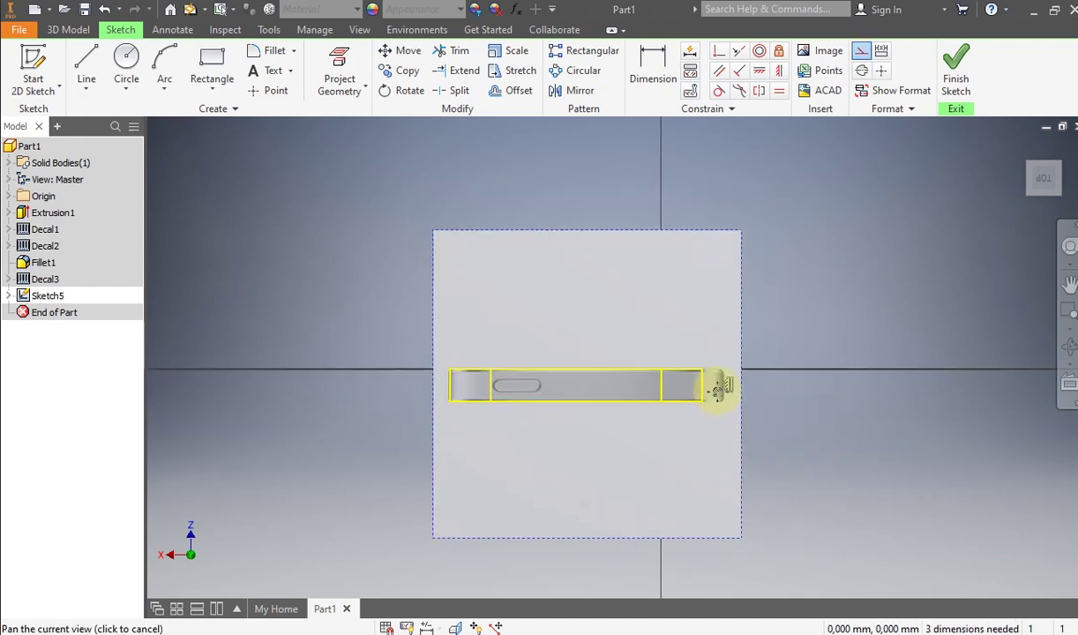
{"action": "left_click_drag", "start_coordinate": [729, 465], "coordinate": [715, 461]}
{"action": "mouse_move", "coordinate": [408, 461]}
{"action": "left_mouse_down"}
{"action": "mouse_move", "coordinate": [417, 467]}
{"action": "mouse_move", "coordinate": [430, 449]}
{"action": "left_mouse_up"}
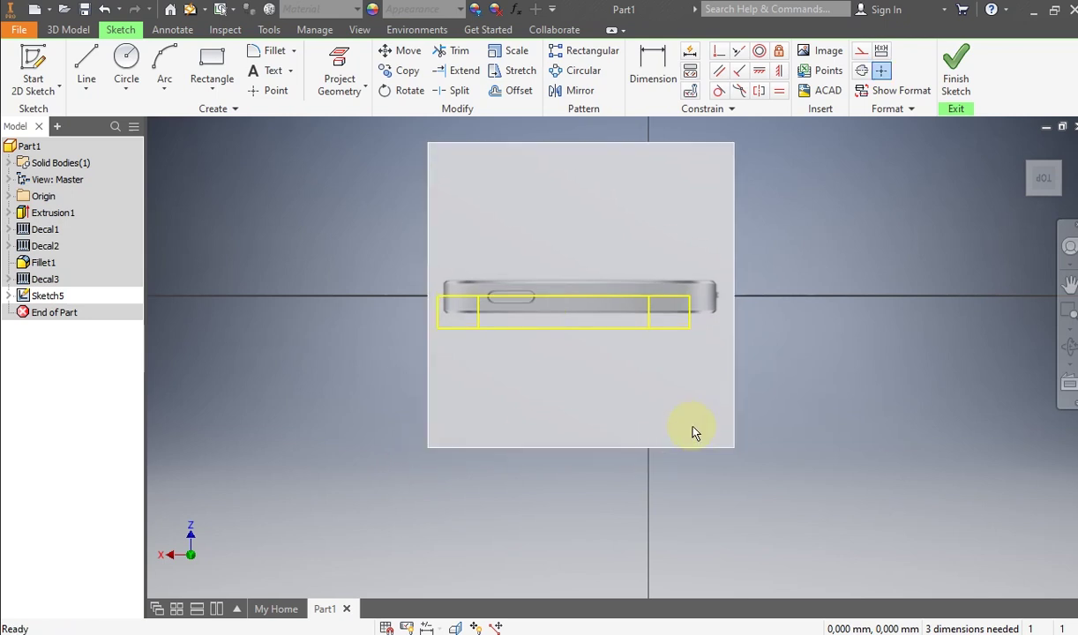
{"action": "left_click_drag", "start_coordinate": [733, 449], "coordinate": [721, 444]}
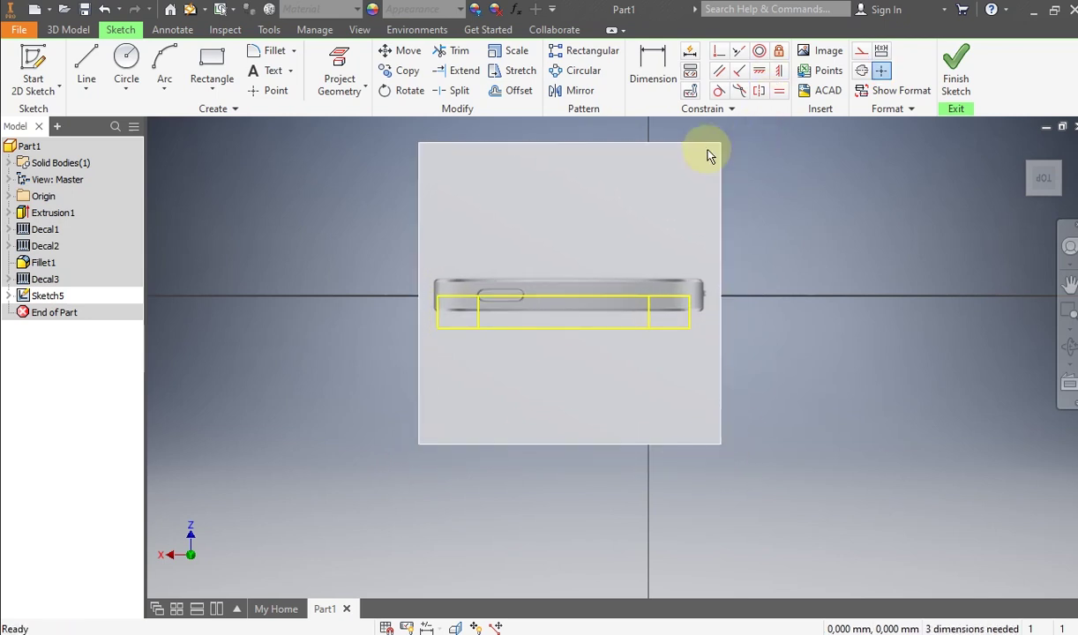
{"action": "left_click_drag", "start_coordinate": [723, 142], "coordinate": [705, 162]}
{"action": "scroll", "coordinate": [585, 358], "scroll_direction": "up", "scroll_amount": 3}
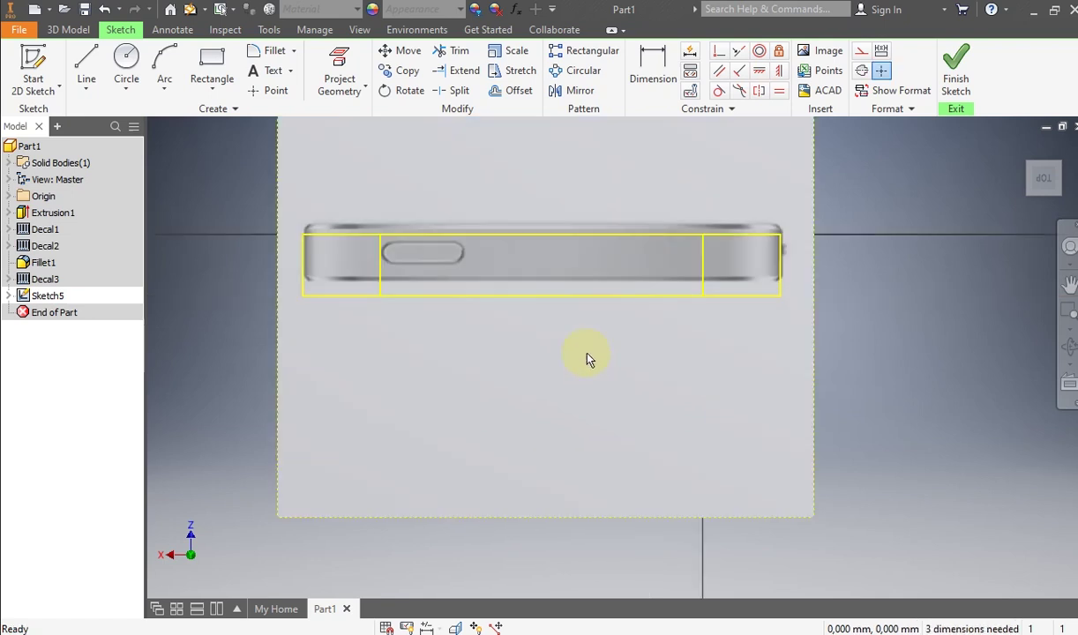
{"action": "left_click_drag", "start_coordinate": [562, 260], "coordinate": [562, 263]}
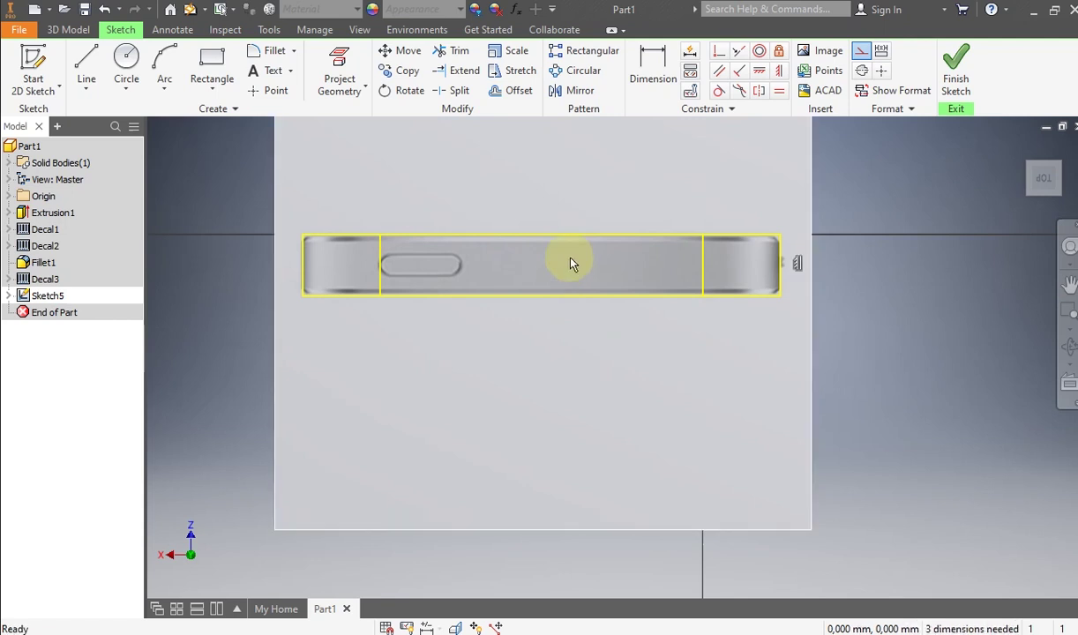
Step: Finish the sketch and apply the 2.jpg image as a decal on the phone's top face
{"action": "left_click", "coordinate": [957, 60]}
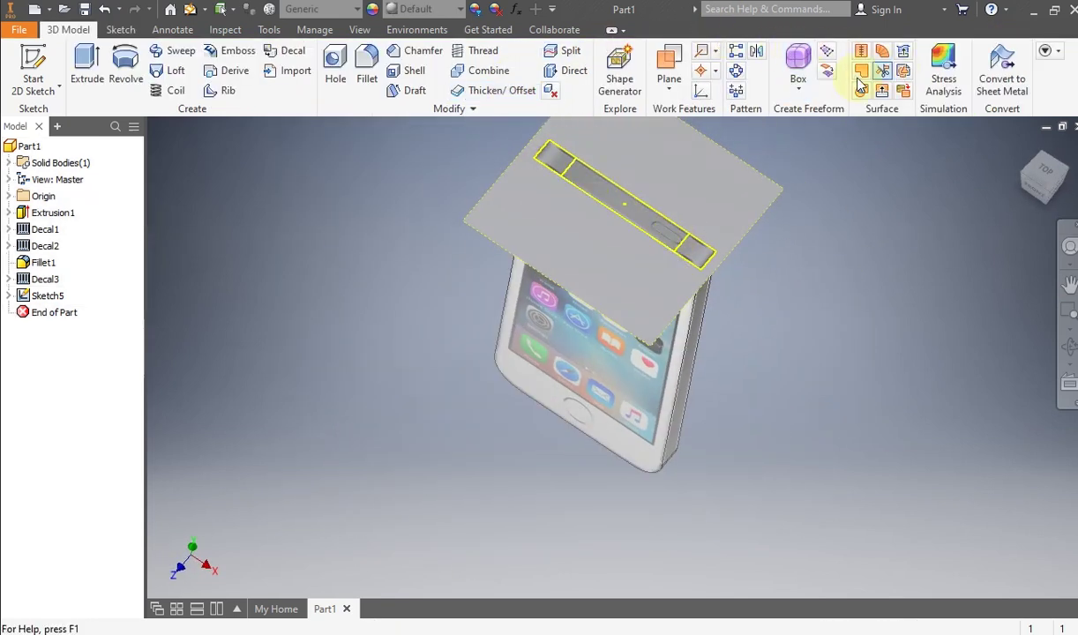
{"action": "left_click", "coordinate": [300, 53]}
{"action": "left_click", "coordinate": [657, 138]}
{"action": "left_click", "coordinate": [605, 202]}
{"action": "left_click", "coordinate": [237, 227]}
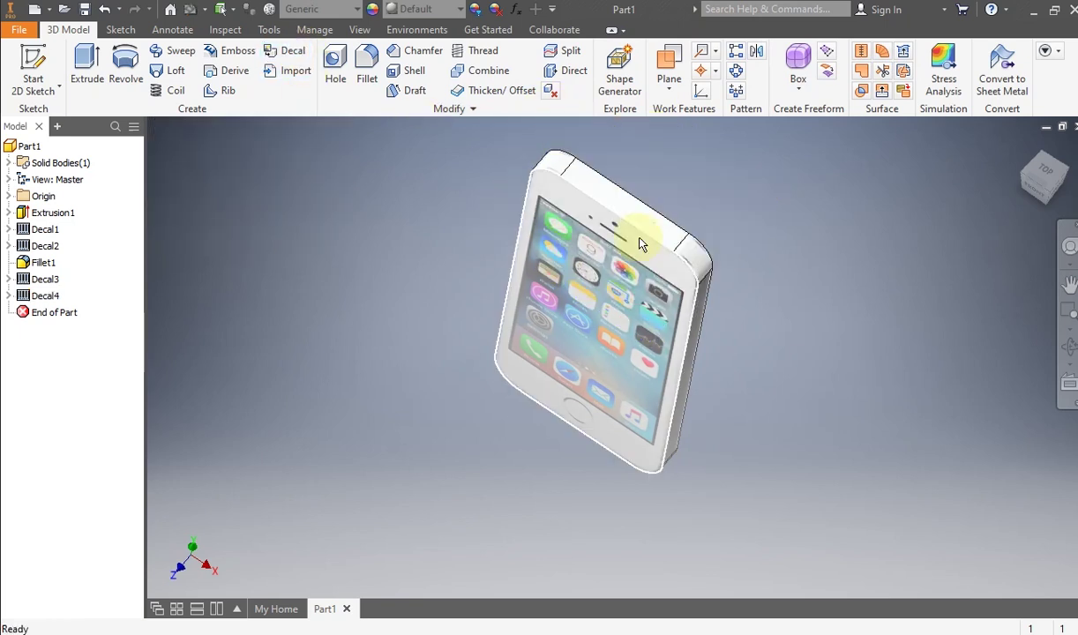
Step: Create a 2D sketch on the long flat right side face and finish it without drawing anything
{"action": "left_click", "coordinate": [1068, 346]}
{"action": "left_click_drag", "start_coordinate": [698, 353], "coordinate": [677, 303]}
{"action": "key", "text": "Escape"}
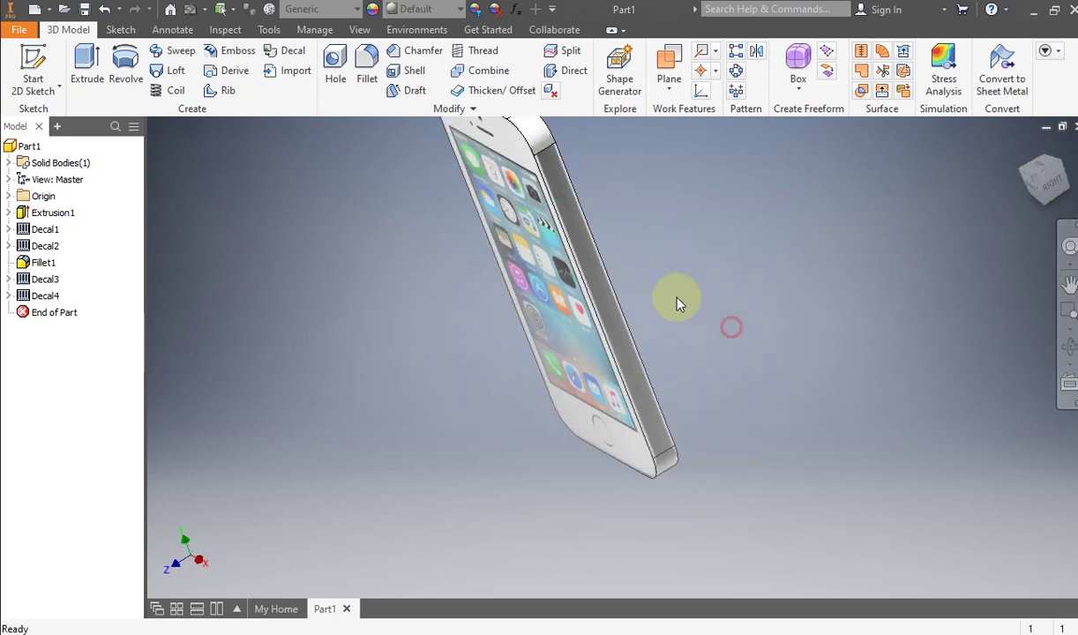
{"action": "left_click", "coordinate": [556, 185]}
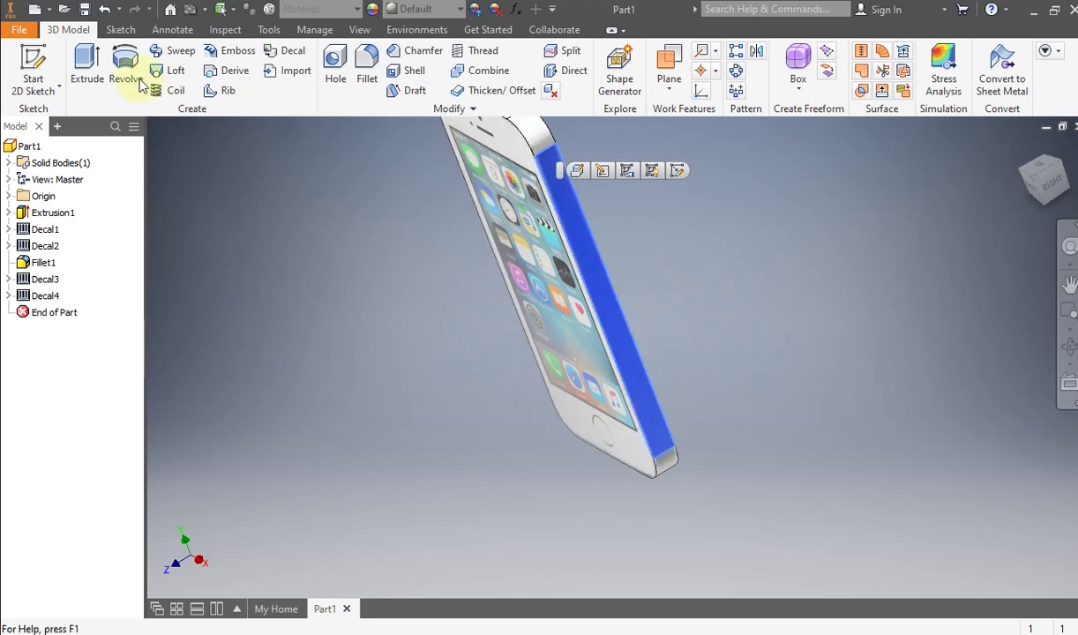
{"action": "left_click", "coordinate": [33, 62]}
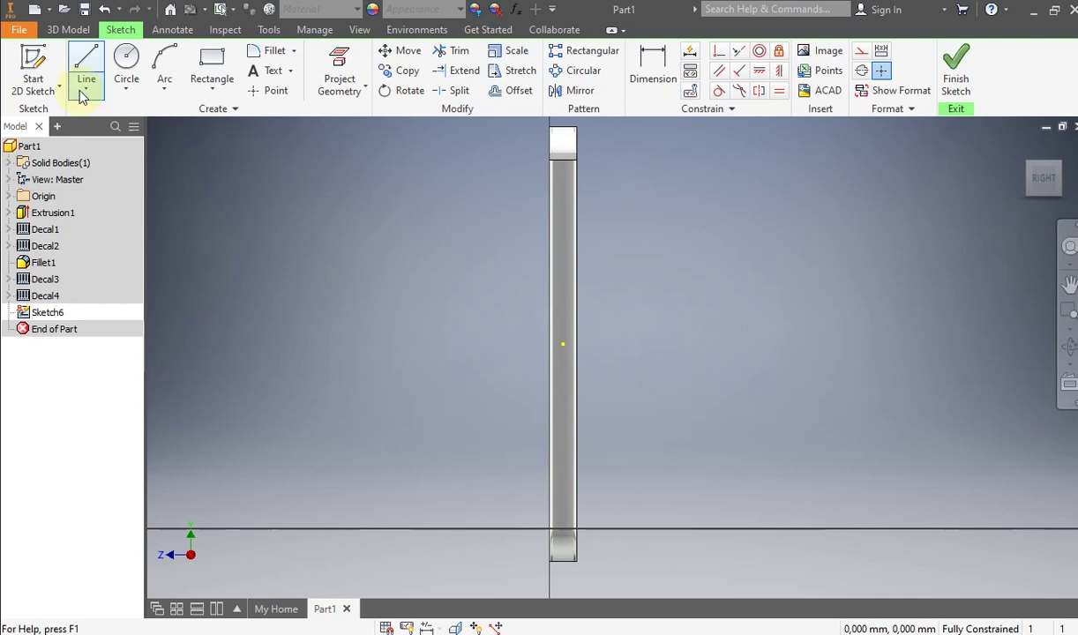
{"action": "left_click", "coordinate": [953, 93]}
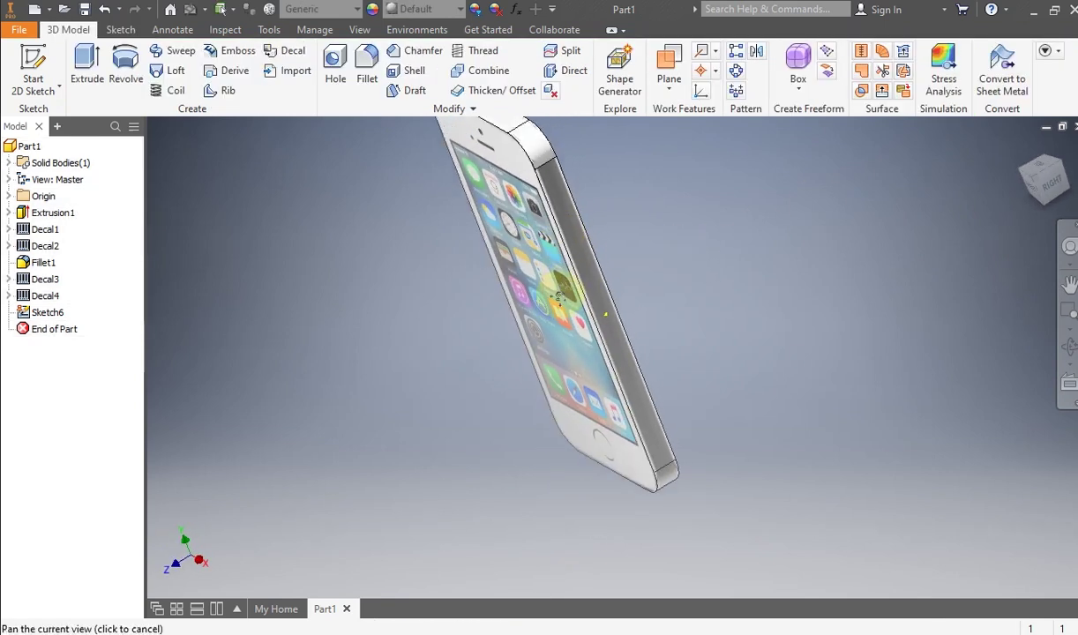
Step: Examine the right side face and its upper rounded corner up close from an angled view
{"action": "left_click", "coordinate": [1070, 347]}
{"action": "left_click_drag", "start_coordinate": [732, 334], "coordinate": [689, 413]}
{"action": "scroll", "coordinate": [566, 226], "scroll_direction": "down", "scroll_amount": 4}
{"action": "middle_click_drag", "start_coordinate": [566, 225], "coordinate": [600, 341]}
{"action": "scroll", "coordinate": [489, 241], "scroll_direction": "down", "scroll_amount": 3}
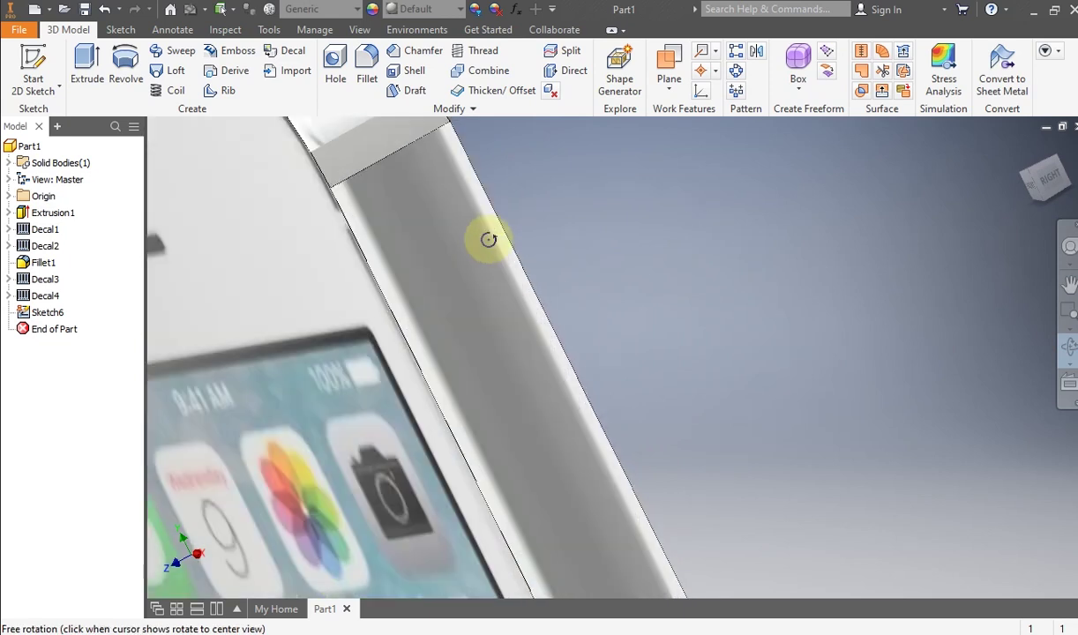
{"action": "middle_click_drag", "start_coordinate": [489, 241], "coordinate": [566, 357]}
{"action": "right_click", "coordinate": [529, 314]}
{"action": "left_click", "coordinate": [599, 314]}
{"action": "scroll", "coordinate": [461, 277], "scroll_direction": "up", "scroll_amount": 4}
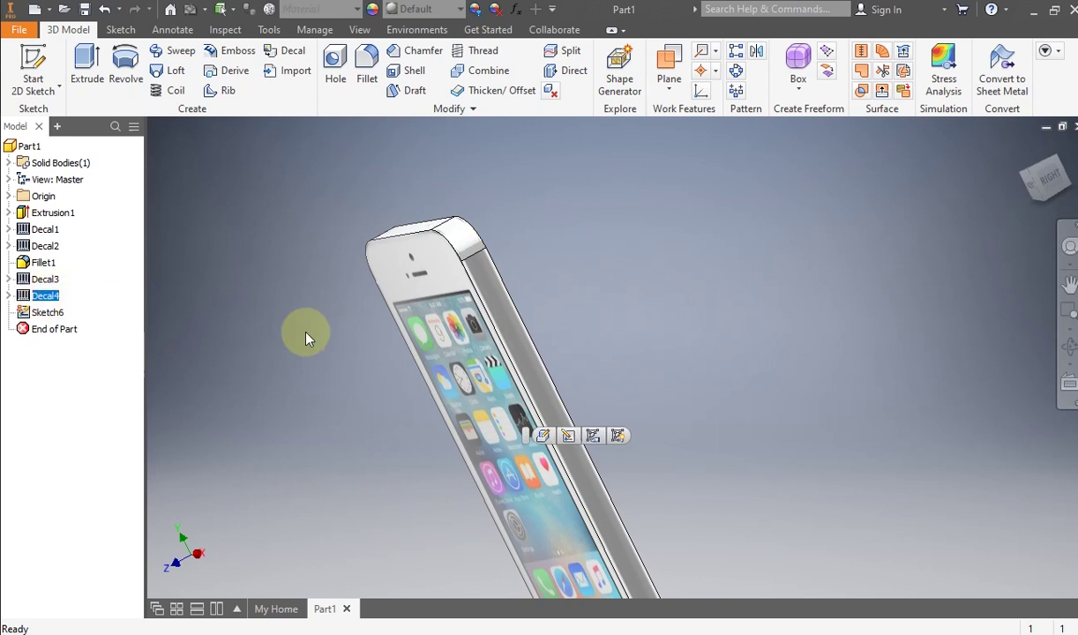
Step: Edit the decal on the phone's top face and turn off Chain Faces
{"action": "left_click", "coordinate": [1068, 346]}
{"action": "left_click_drag", "start_coordinate": [621, 378], "coordinate": [648, 373]}
{"action": "key", "text": "Escape"}
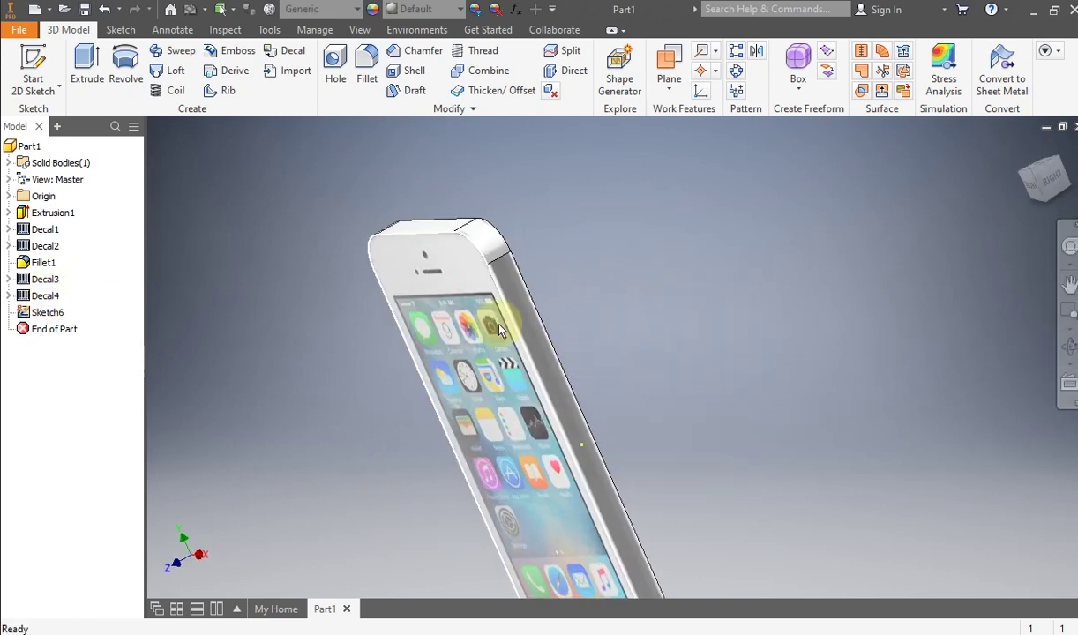
{"action": "left_click", "coordinate": [1068, 347]}
{"action": "left_click_drag", "start_coordinate": [608, 376], "coordinate": [640, 367]}
{"action": "right_click", "coordinate": [640, 368]}
{"action": "key", "text": "Escape"}
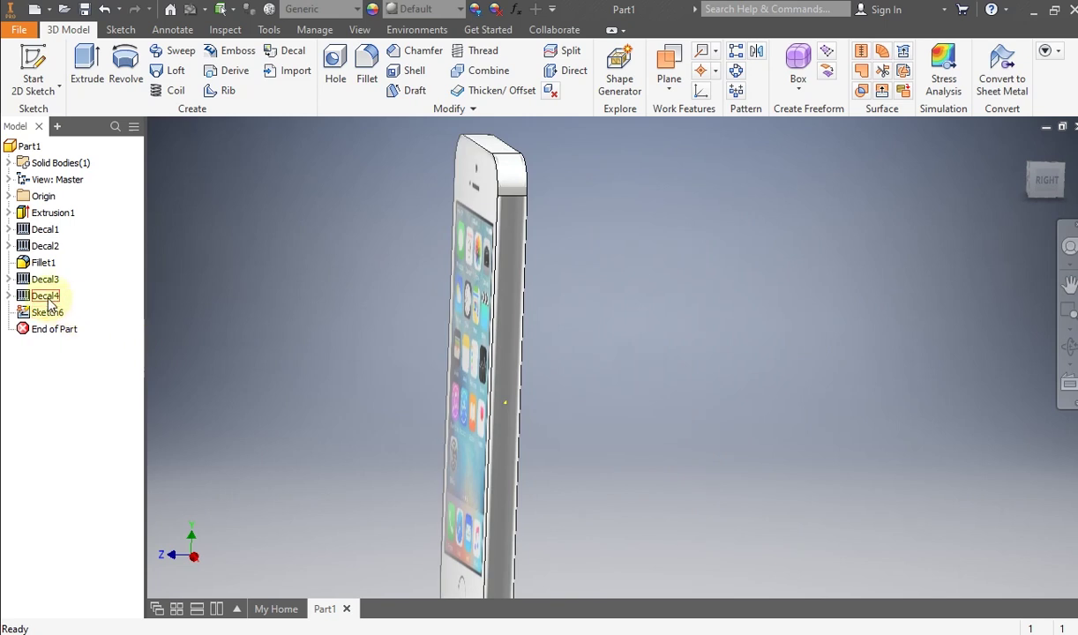
{"action": "right_click", "coordinate": [49, 299]}
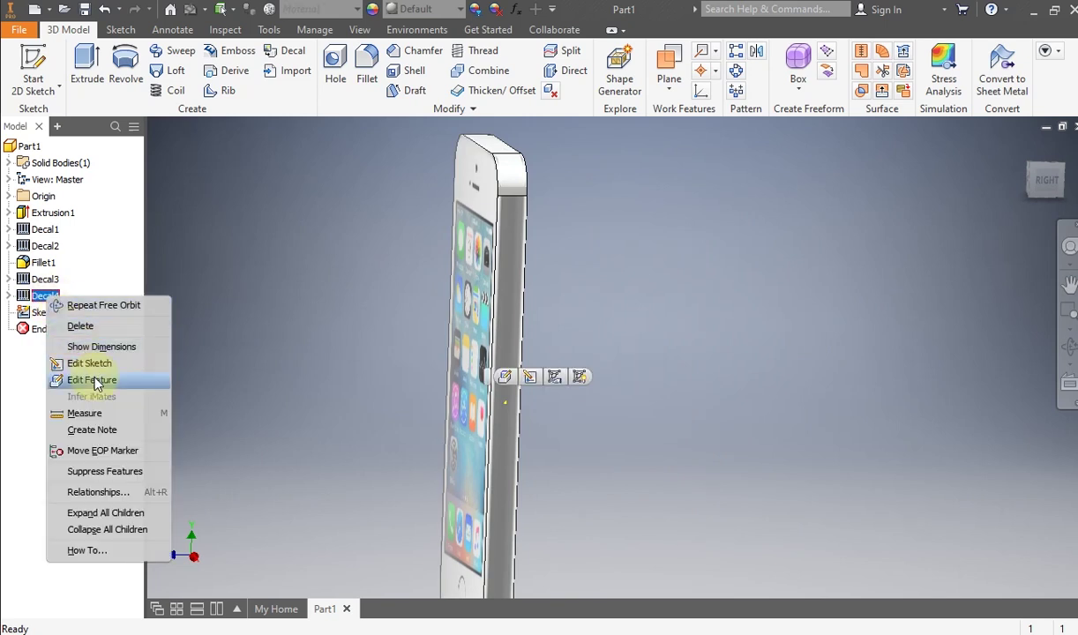
{"action": "left_click", "coordinate": [91, 380]}
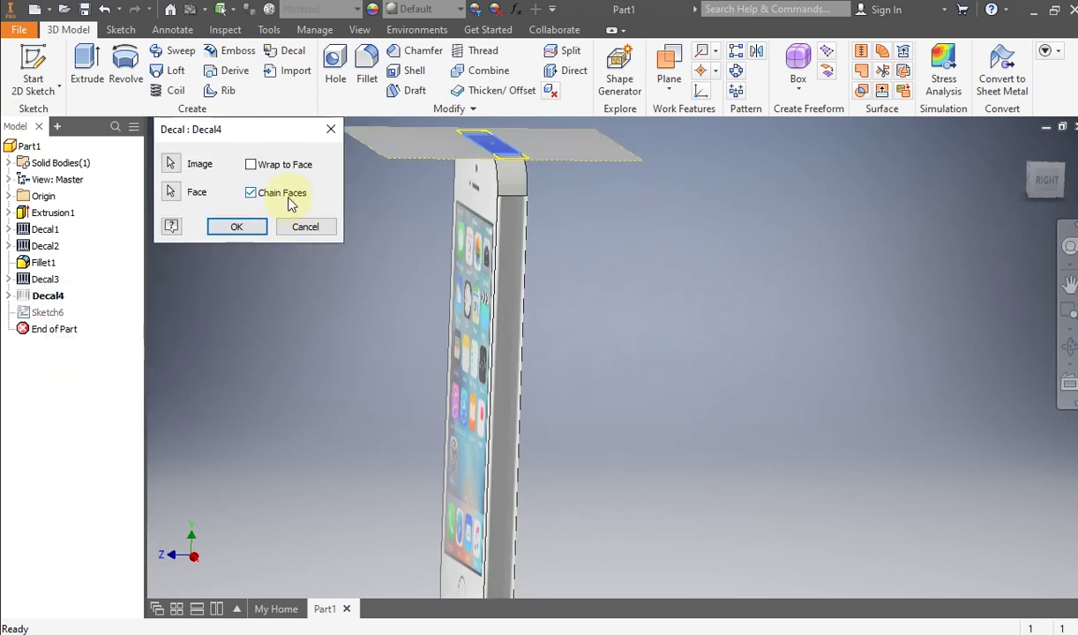
{"action": "left_click", "coordinate": [238, 228]}
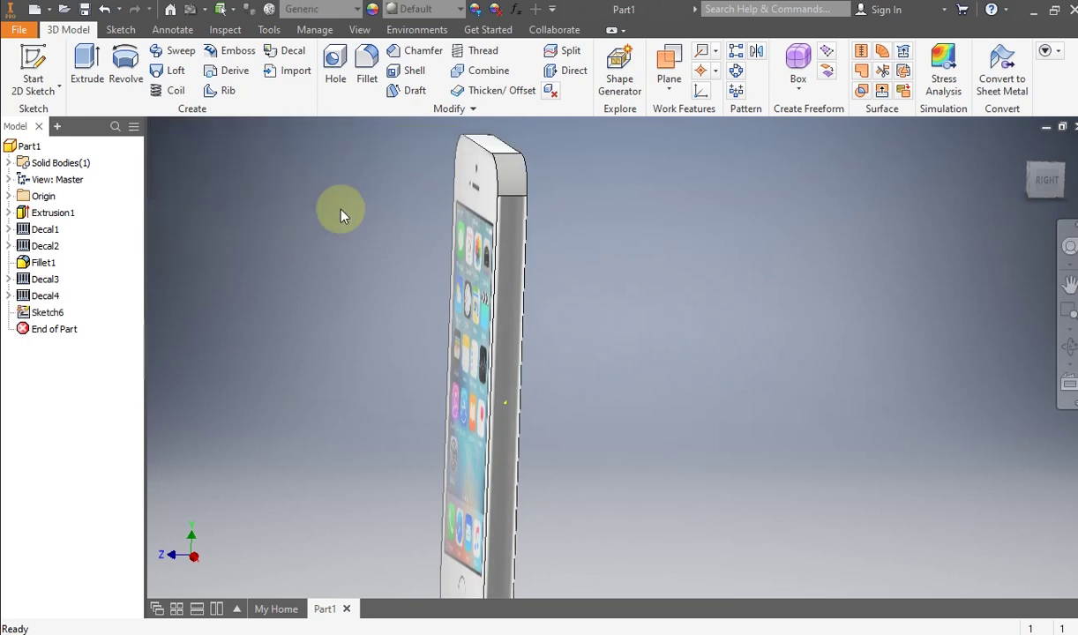
Step: Edit the decal on the phone's bottom face and turn off Chain Faces
{"action": "left_click_drag", "start_coordinate": [826, 308], "coordinate": [633, 344]}
{"action": "right_click", "coordinate": [638, 337]}
{"action": "left_click", "coordinate": [498, 341]}
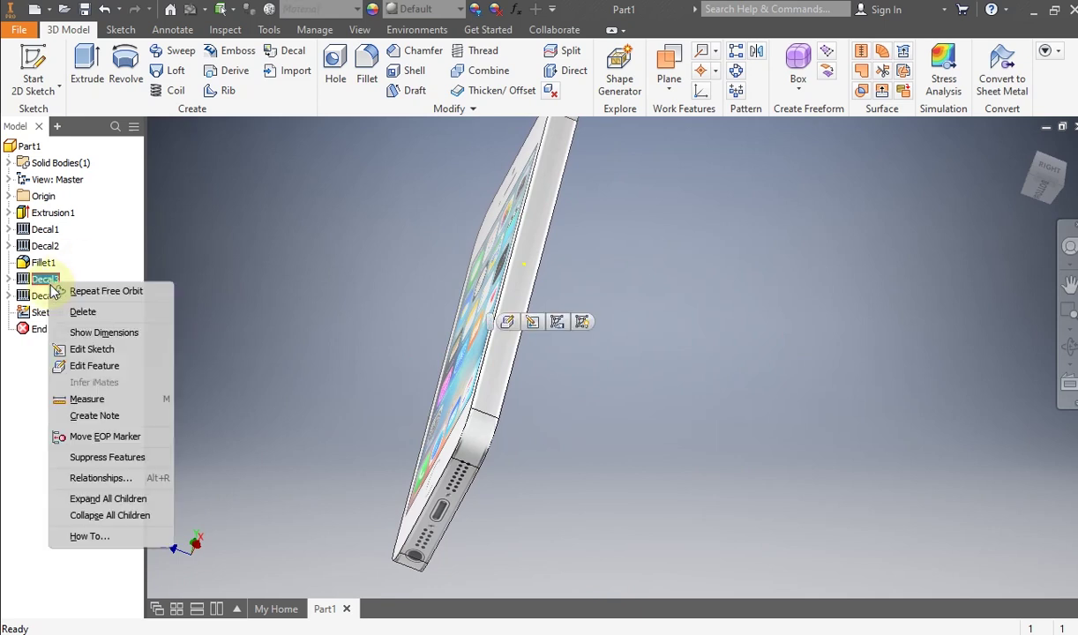
{"action": "left_click", "coordinate": [75, 365]}
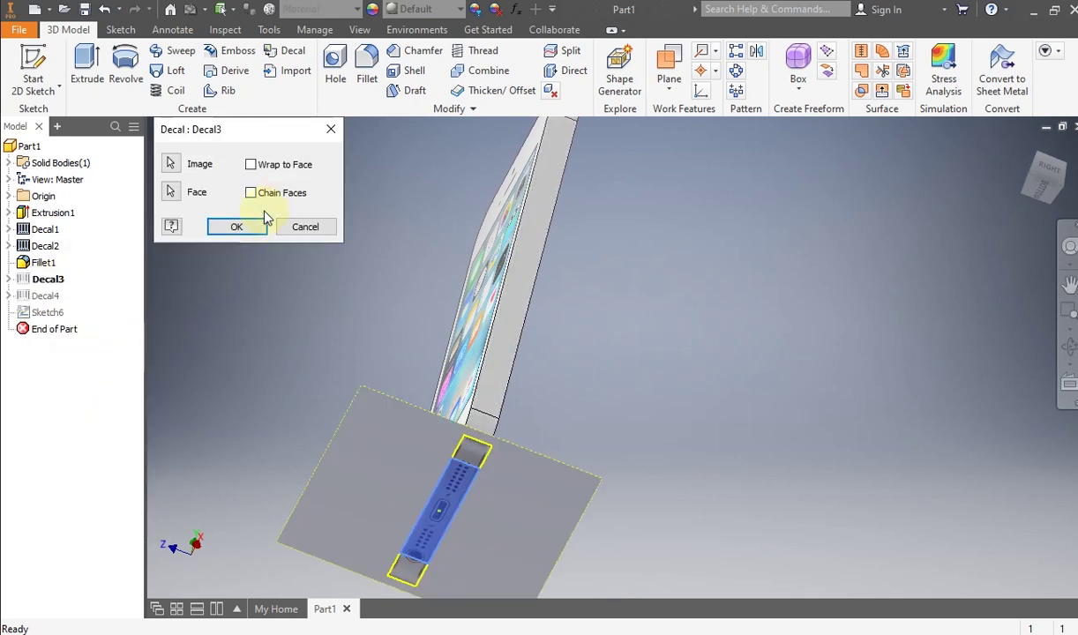
{"action": "left_click", "coordinate": [236, 227]}
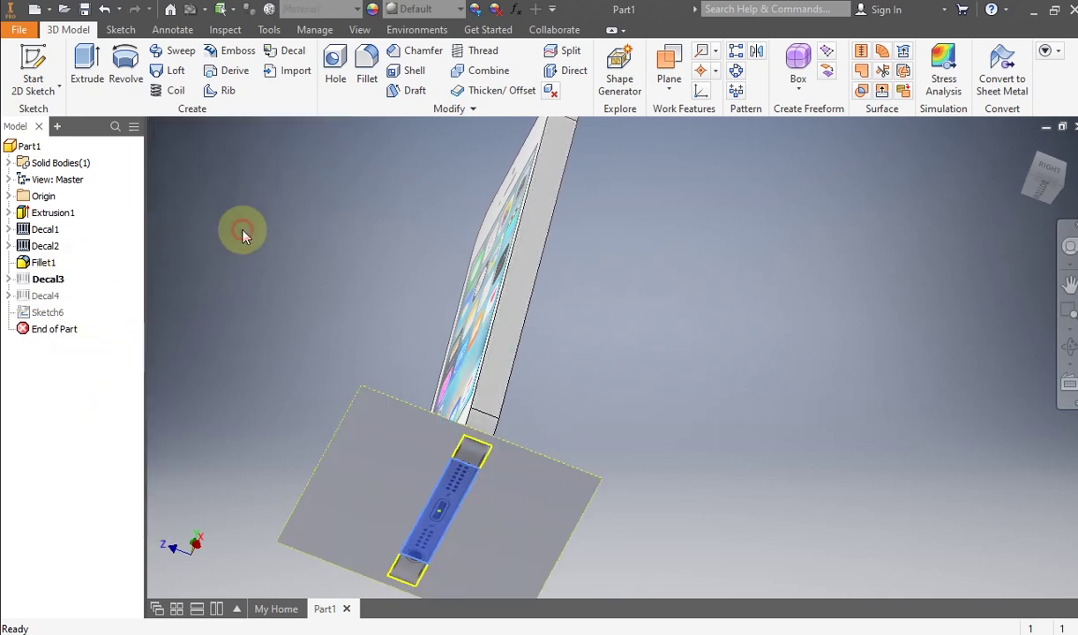
Step: Examine the bottom face decal and the adjoining rounded corner faces from several angles
{"action": "left_click", "coordinate": [1070, 347]}
{"action": "left_click_drag", "start_coordinate": [639, 378], "coordinate": [559, 336]}
{"action": "middle_click_drag", "start_coordinate": [556, 353], "coordinate": [593, 231]}
{"action": "left_click_drag", "start_coordinate": [593, 232], "coordinate": [572, 285]}
{"action": "right_click", "coordinate": [554, 283]}
{"action": "left_click", "coordinate": [620, 290]}
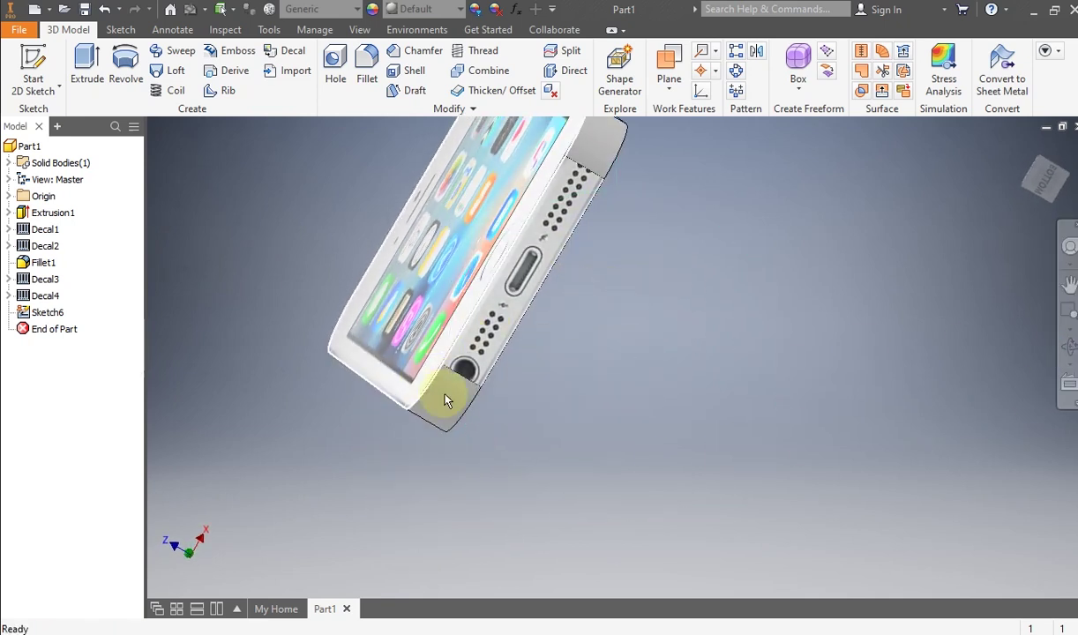
{"action": "scroll", "coordinate": [552, 313], "scroll_direction": "up", "scroll_amount": 1}
{"action": "middle_click_drag", "start_coordinate": [552, 313], "coordinate": [527, 400]}
{"action": "scroll", "coordinate": [575, 321], "scroll_direction": "down", "scroll_amount": 3}
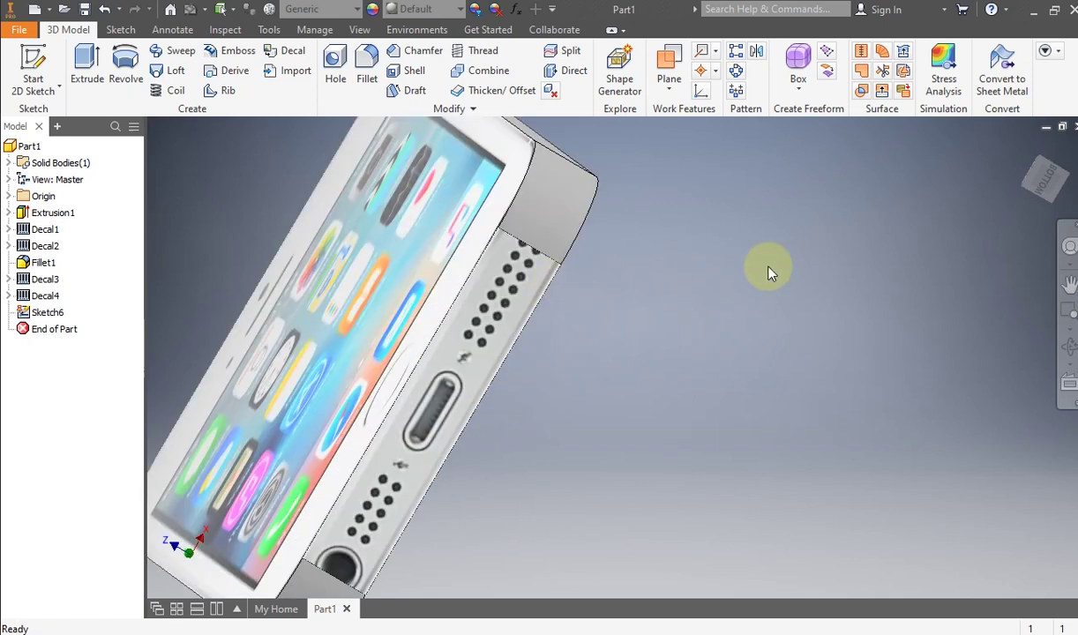
{"action": "left_click", "coordinate": [1070, 344]}
{"action": "scroll", "coordinate": [644, 335], "scroll_direction": "up", "scroll_amount": 3}
{"action": "left_click_drag", "start_coordinate": [646, 335], "coordinate": [597, 407]}
{"action": "right_click", "coordinate": [596, 404]}
{"action": "left_click", "coordinate": [646, 397]}
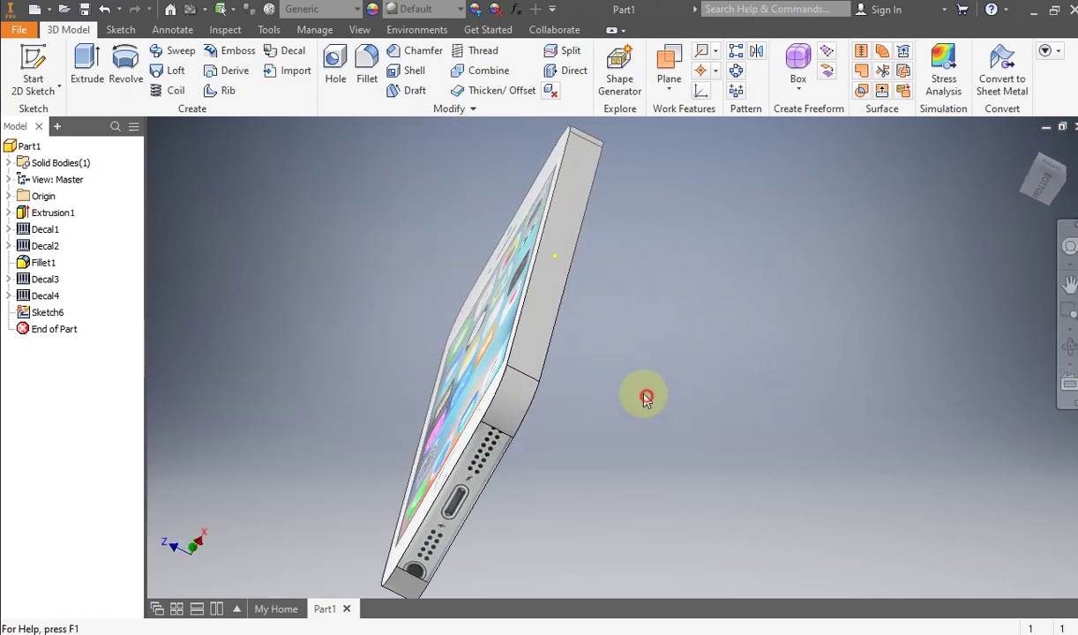
{"action": "key", "text": "F2"}
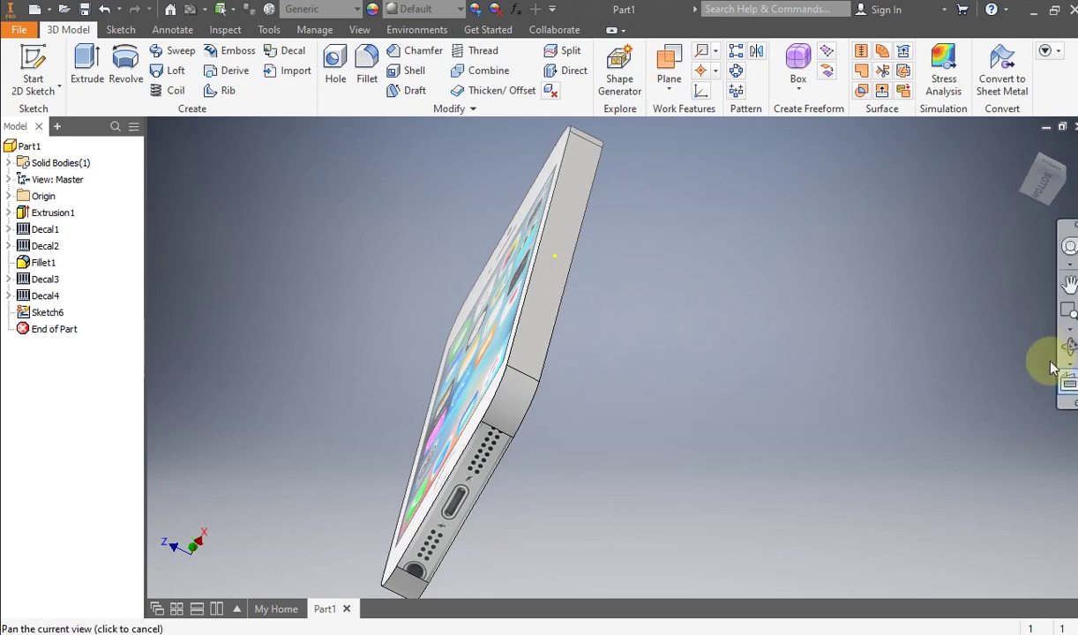
Step: Create a 2D sketch on the long flat right side face
{"action": "left_click", "coordinate": [1070, 346]}
{"action": "left_click_drag", "start_coordinate": [697, 361], "coordinate": [474, 477]}
{"action": "right_click", "coordinate": [578, 450]}
{"action": "key", "text": "Escape"}
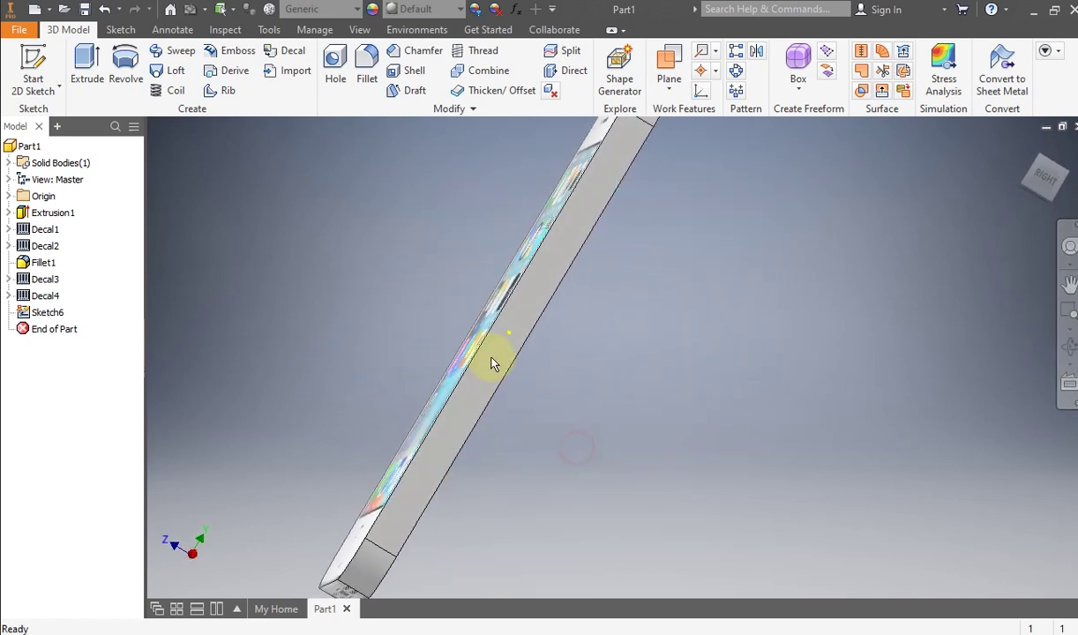
{"action": "left_click", "coordinate": [493, 364]}
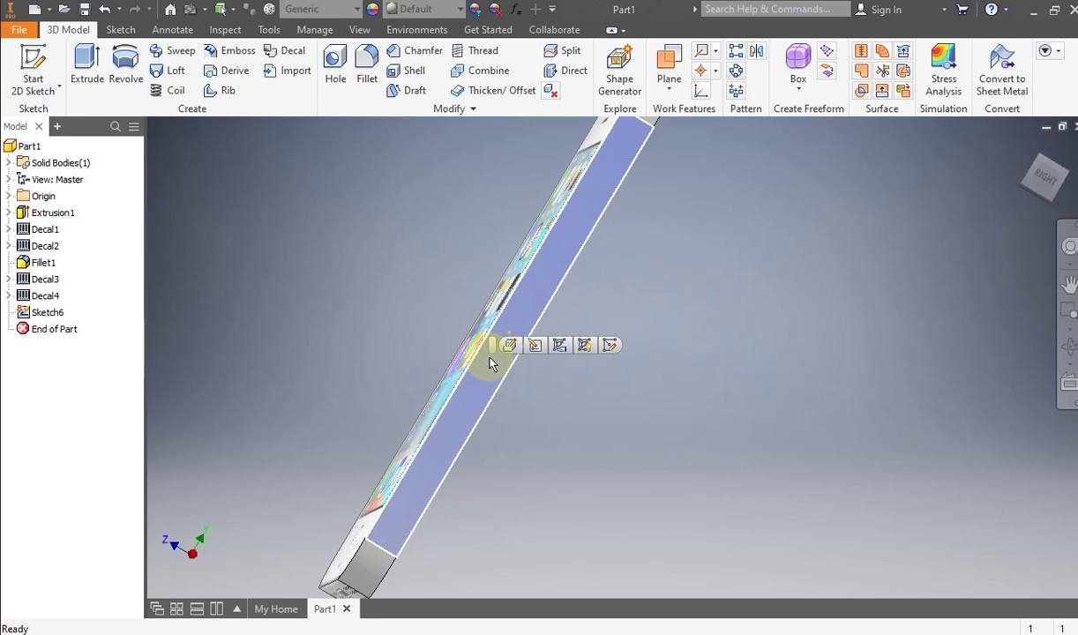
{"action": "left_click", "coordinate": [31, 64]}
{"action": "middle_click_drag", "start_coordinate": [499, 226], "coordinate": [466, 288]}
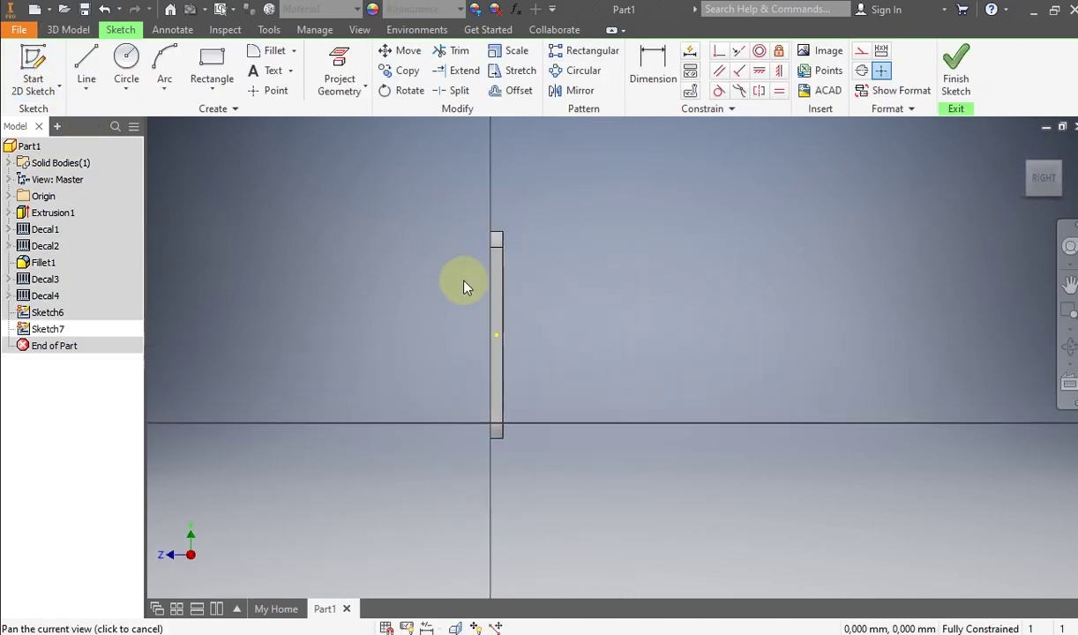
Step: Insert the 5.jpg image into the sketch and place it beside the side face
{"action": "left_click", "coordinate": [838, 58]}
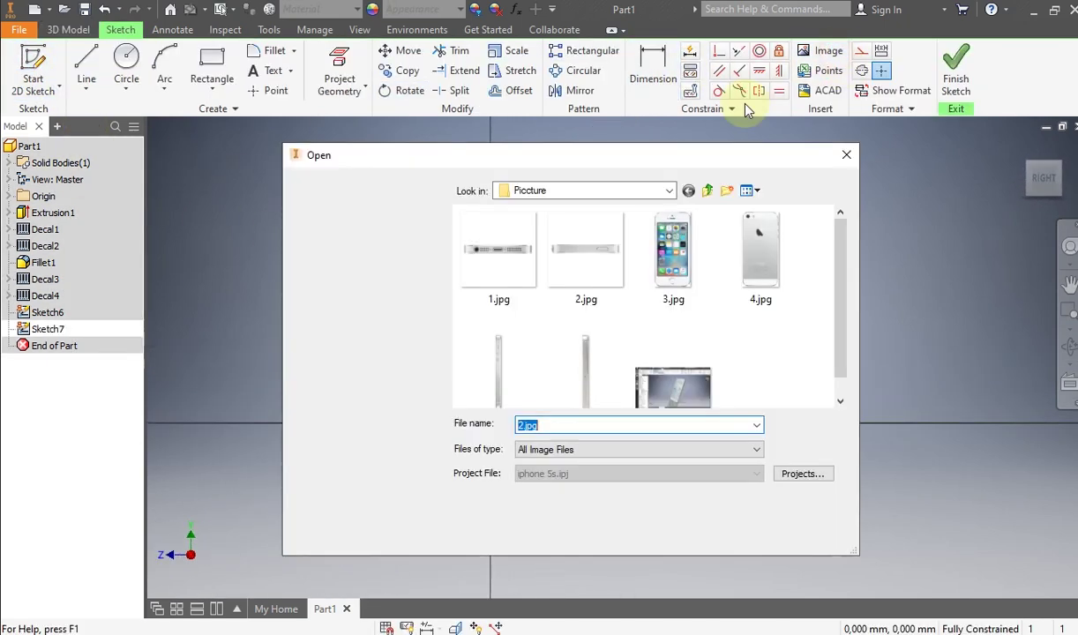
{"action": "scroll", "coordinate": [740, 314], "scroll_direction": "down", "scroll_amount": 1}
{"action": "left_click", "coordinate": [494, 353]}
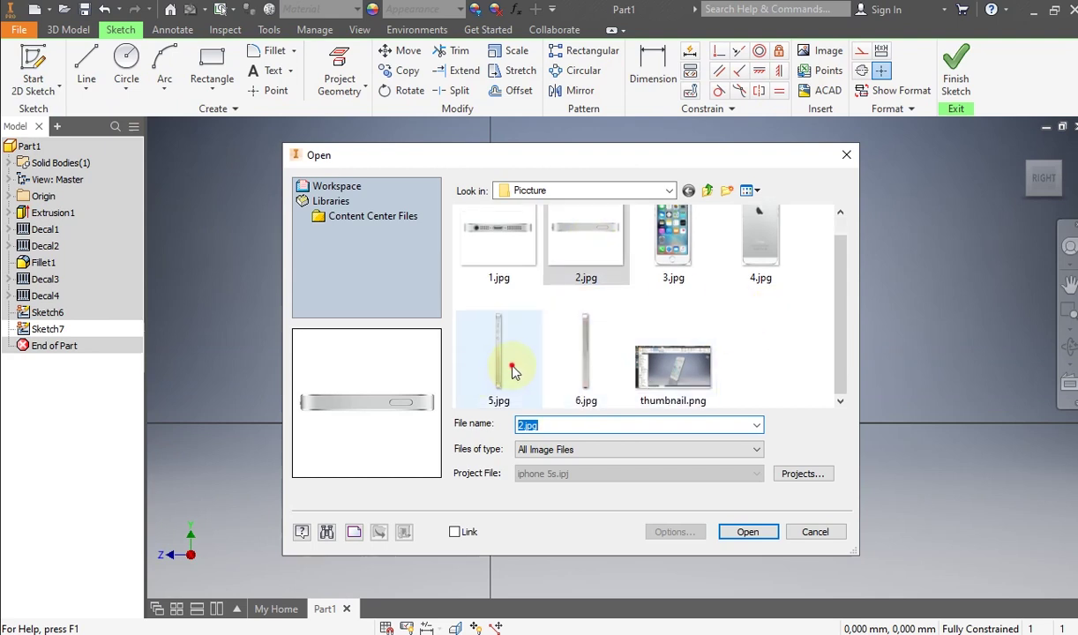
{"action": "left_click", "coordinate": [741, 534]}
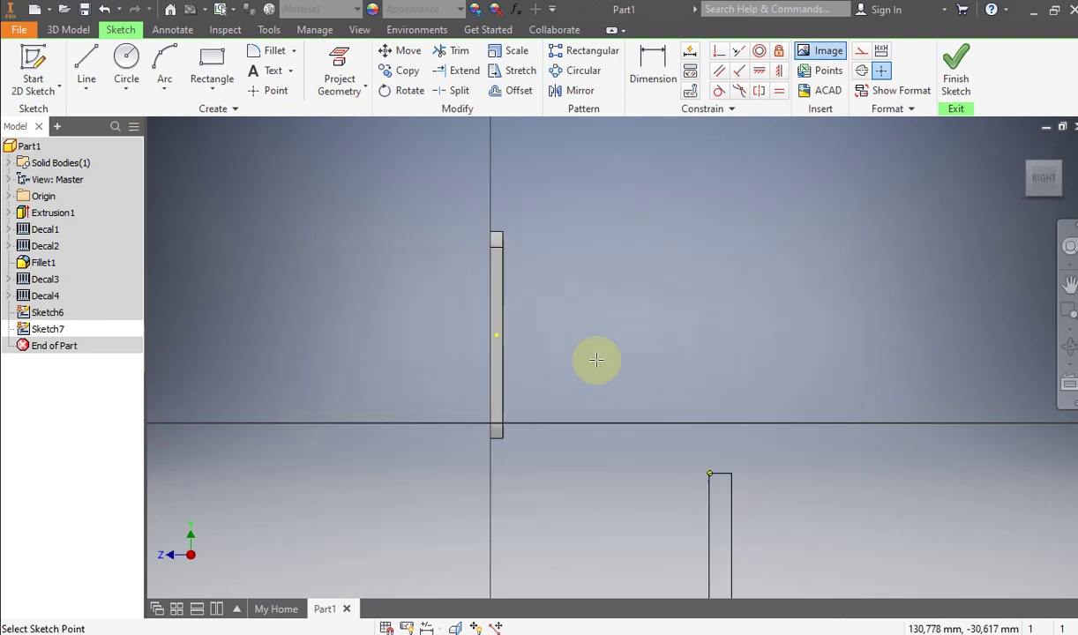
{"action": "left_click", "coordinate": [564, 196]}
{"action": "right_click", "coordinate": [671, 199]}
{"action": "left_click", "coordinate": [724, 203]}
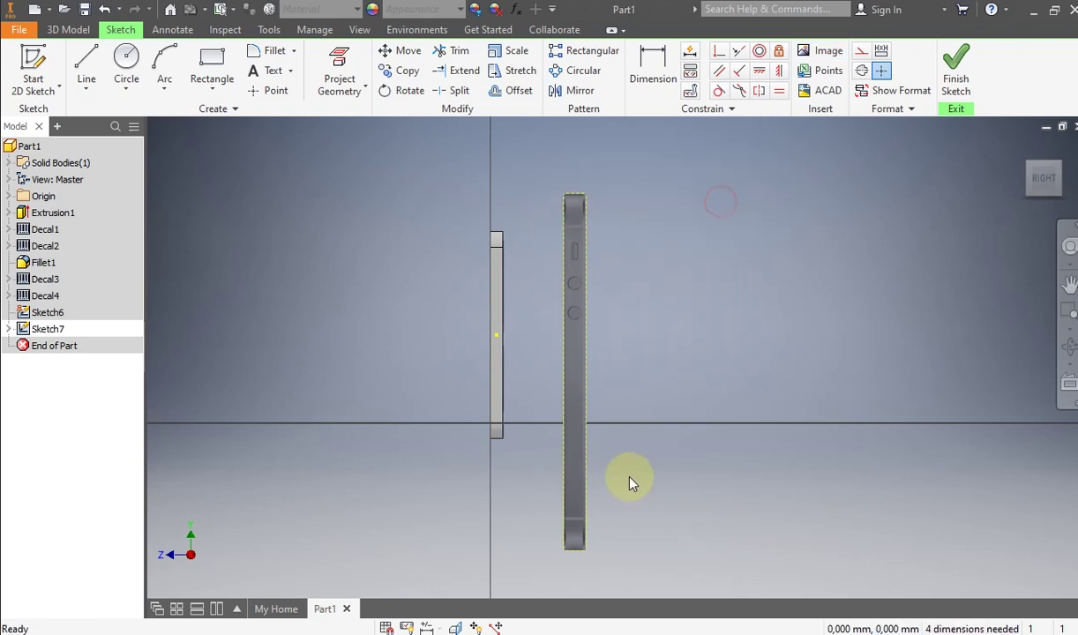
Step: Project the outlines of the long side face and its rounded corner faces into the sketch
{"action": "scroll", "coordinate": [582, 554], "scroll_direction": "up", "scroll_amount": 3}
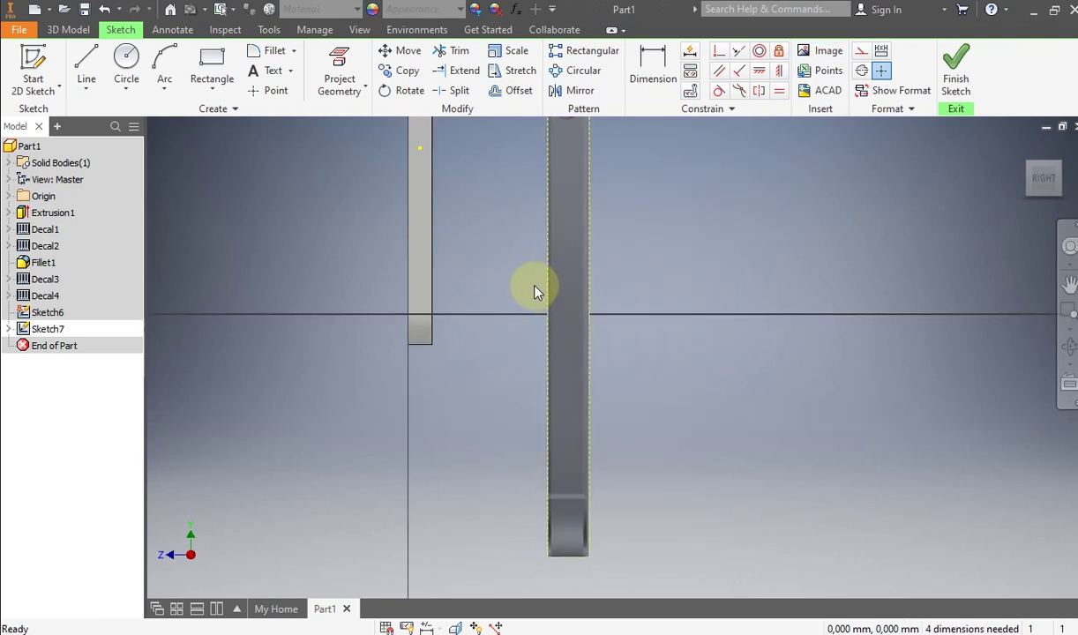
{"action": "left_click", "coordinate": [339, 72]}
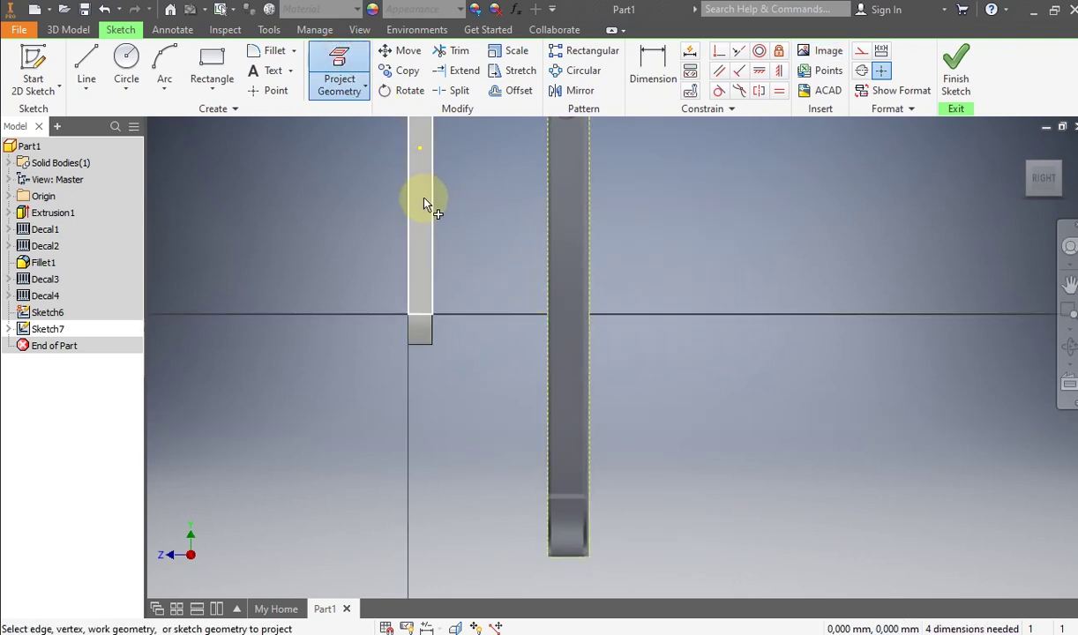
{"action": "left_click", "coordinate": [425, 333]}
{"action": "middle_click_drag", "start_coordinate": [491, 224], "coordinate": [495, 486]}
{"action": "right_click", "coordinate": [481, 223]}
{"action": "left_click", "coordinate": [565, 199]}
{"action": "scroll", "coordinate": [552, 227], "scroll_direction": "down", "scroll_amount": 5}
{"action": "right_click", "coordinate": [553, 267]}
{"action": "left_click", "coordinate": [628, 267]}
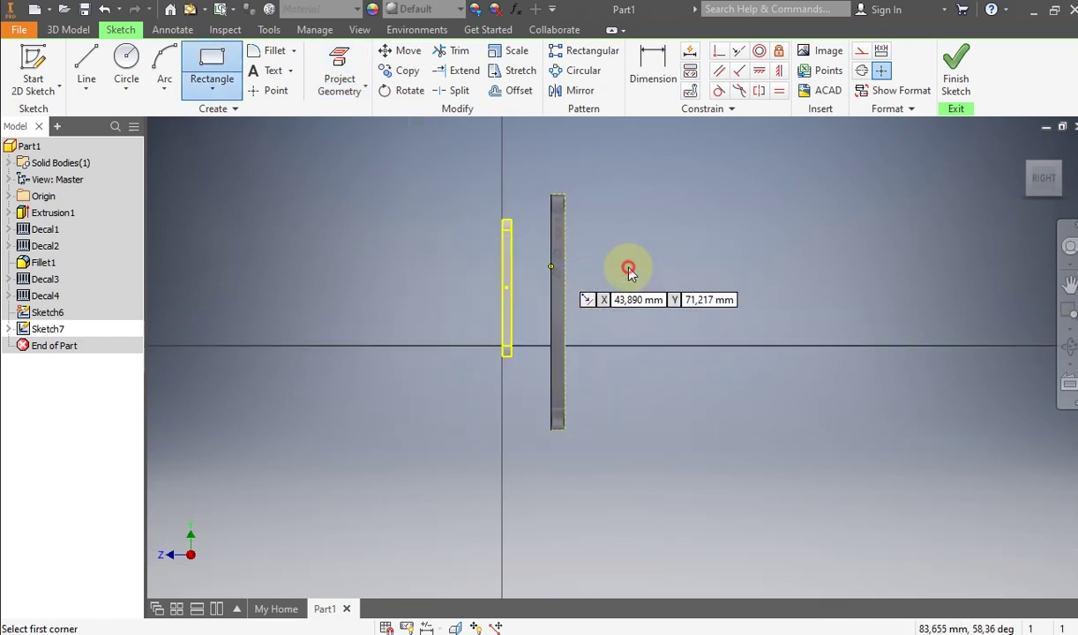
{"action": "left_click", "coordinate": [627, 270]}
Step: Apply a vertical constraint to the long edge of the 5.jpg image
{"action": "left_click", "coordinate": [780, 74]}
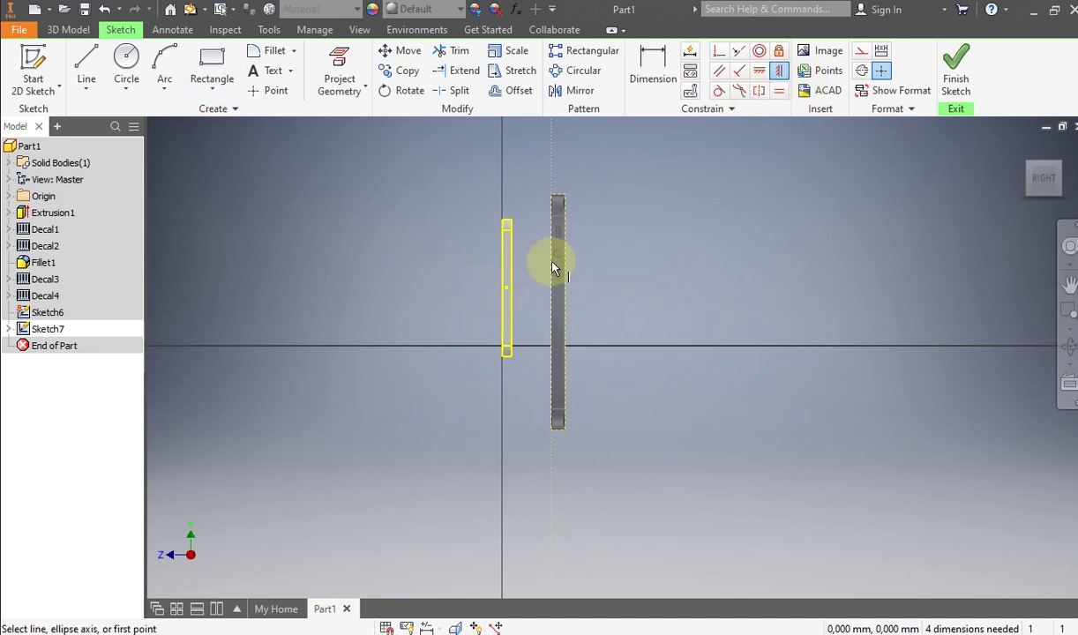
{"action": "right_click", "coordinate": [617, 241]}
{"action": "left_click", "coordinate": [669, 244]}
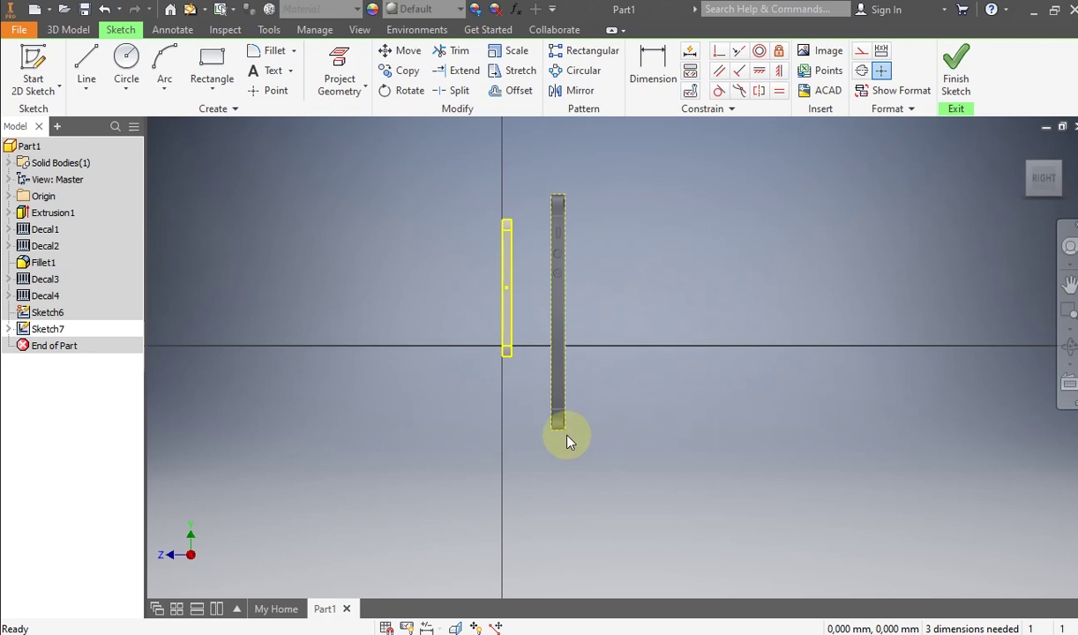
Step: Scale down the 5.jpg image and move it over the projected side outline with their upper ends aligned
{"action": "scroll", "coordinate": [567, 441], "scroll_direction": "up", "scroll_amount": 3}
{"action": "left_click_drag", "start_coordinate": [563, 428], "coordinate": [543, 354]}
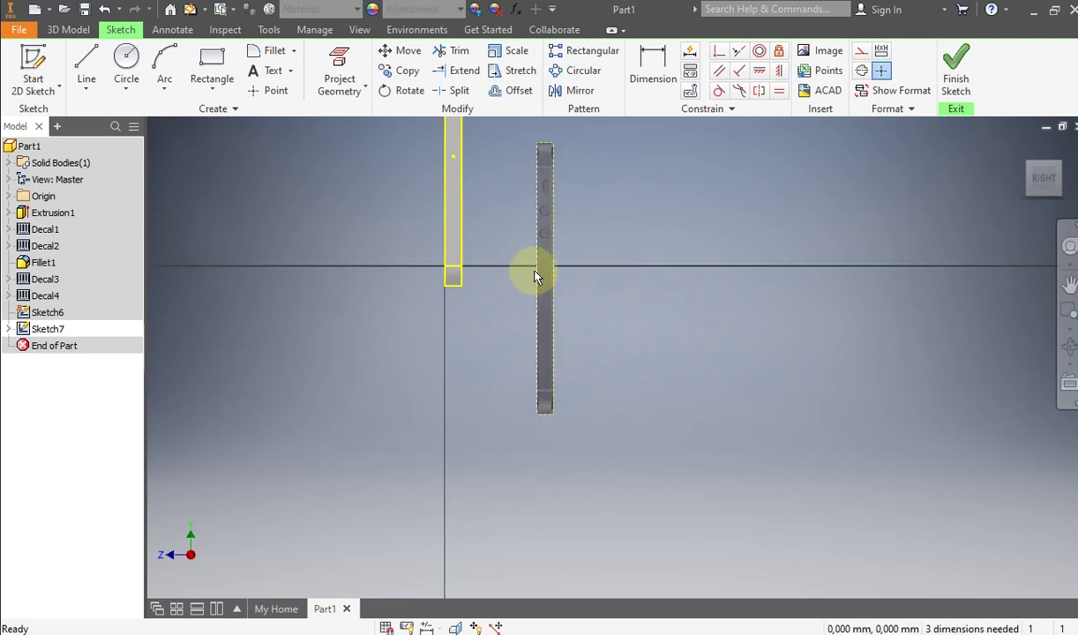
{"action": "left_click_drag", "start_coordinate": [523, 265], "coordinate": [453, 244]}
{"action": "middle_click_drag", "start_coordinate": [468, 223], "coordinate": [441, 468]}
{"action": "left_click_drag", "start_coordinate": [433, 484], "coordinate": [433, 319]}
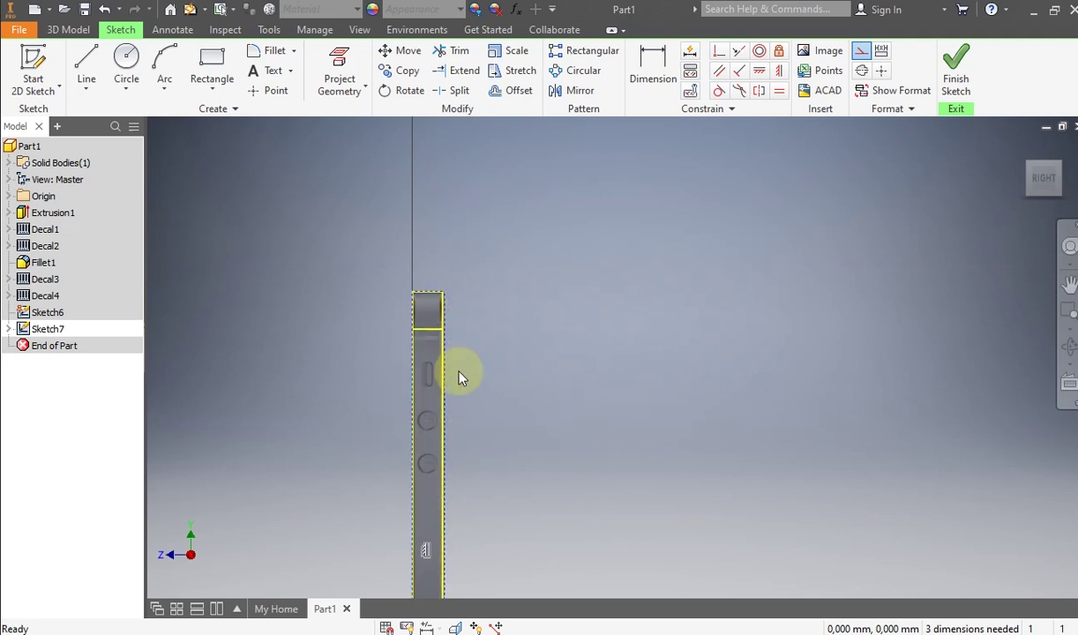
Step: Shrink the image from its lower corner towards the outline's width and shift it upward along the outline
{"action": "middle_click_drag", "start_coordinate": [459, 372], "coordinate": [472, 249]}
{"action": "scroll", "coordinate": [479, 335], "scroll_direction": "down", "scroll_amount": 3}
{"action": "middle_click_drag", "start_coordinate": [479, 335], "coordinate": [508, 124]}
{"action": "middle_click_drag", "start_coordinate": [494, 525], "coordinate": [488, 406]}
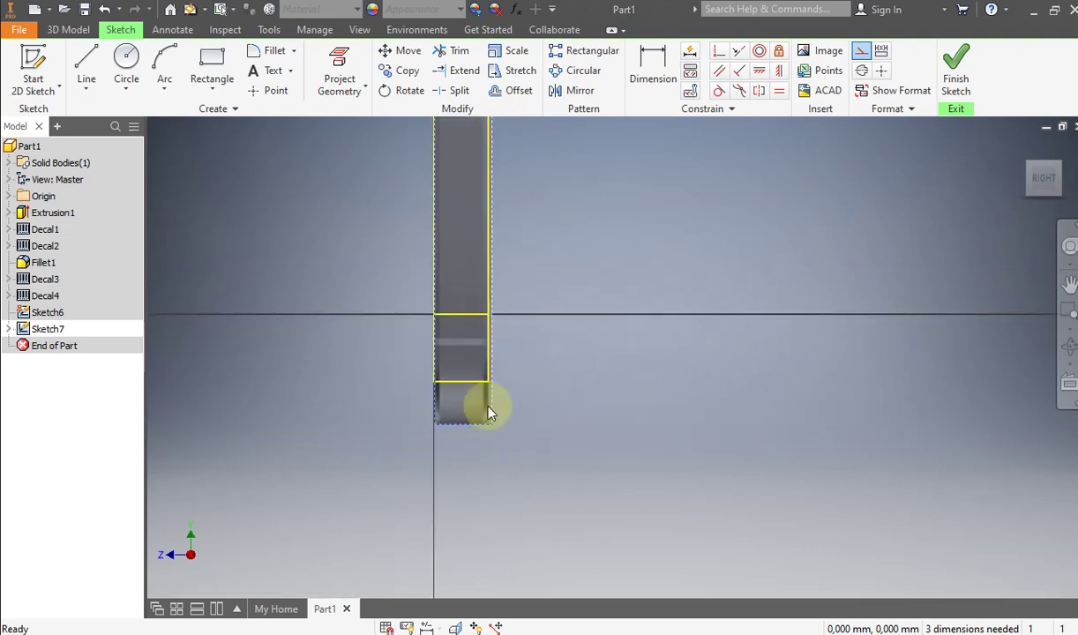
{"action": "scroll", "coordinate": [491, 413], "scroll_direction": "up", "scroll_amount": 3}
{"action": "left_click_drag", "start_coordinate": [496, 448], "coordinate": [489, 436]}
{"action": "scroll", "coordinate": [477, 360], "scroll_direction": "down", "scroll_amount": 6}
{"action": "middle_click_drag", "start_coordinate": [478, 347], "coordinate": [466, 578]}
{"action": "scroll", "coordinate": [448, 261], "scroll_direction": "up", "scroll_amount": 3}
{"action": "left_click_drag", "start_coordinate": [458, 243], "coordinate": [464, 164]}
Step: Adjust the image's size and position until its lower end meets the outline's lower edge
{"action": "scroll", "coordinate": [506, 207], "scroll_direction": "down", "scroll_amount": 3}
{"action": "middle_click_drag", "start_coordinate": [510, 226], "coordinate": [521, 160]}
{"action": "middle_click_drag", "start_coordinate": [528, 464], "coordinate": [527, 353]}
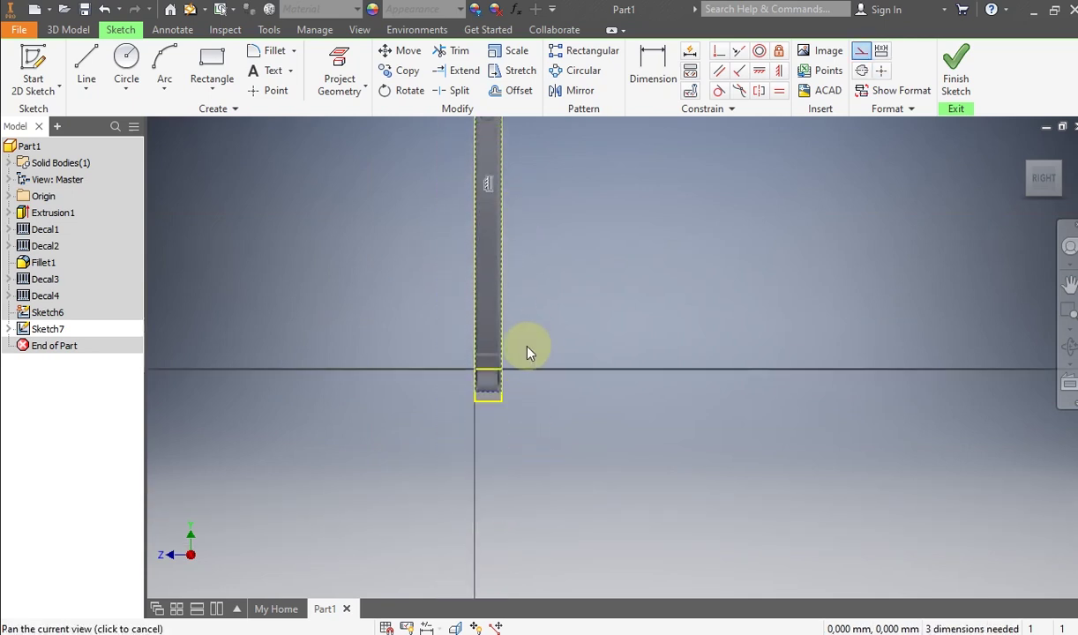
{"action": "scroll", "coordinate": [527, 353], "scroll_direction": "up", "scroll_amount": 6}
{"action": "left_click_drag", "start_coordinate": [469, 249], "coordinate": [474, 258]}
{"action": "left_click_drag", "start_coordinate": [373, 214], "coordinate": [370, 262]}
{"action": "scroll", "coordinate": [484, 546], "scroll_direction": "down", "scroll_amount": 6}
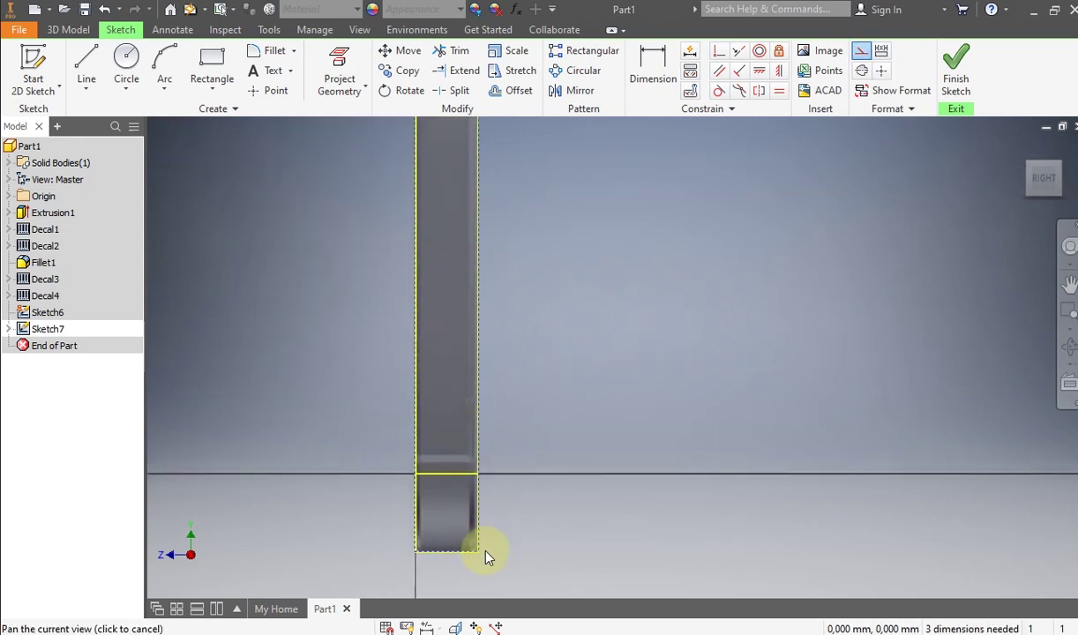
Step: Resize the image slightly at its upper corner to bring its top edge closer to the outline's upper edge
{"action": "scroll", "coordinate": [483, 265], "scroll_direction": "up", "scroll_amount": 4}
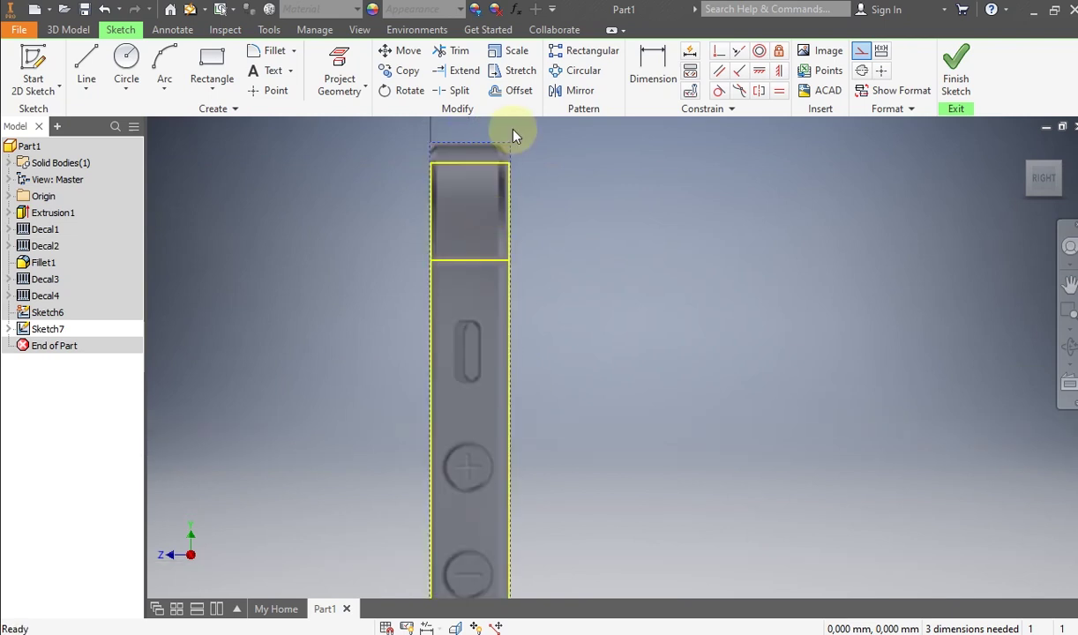
{"action": "left_click_drag", "start_coordinate": [510, 144], "coordinate": [507, 148]}
{"action": "scroll", "coordinate": [525, 211], "scroll_direction": "down", "scroll_amount": 4}
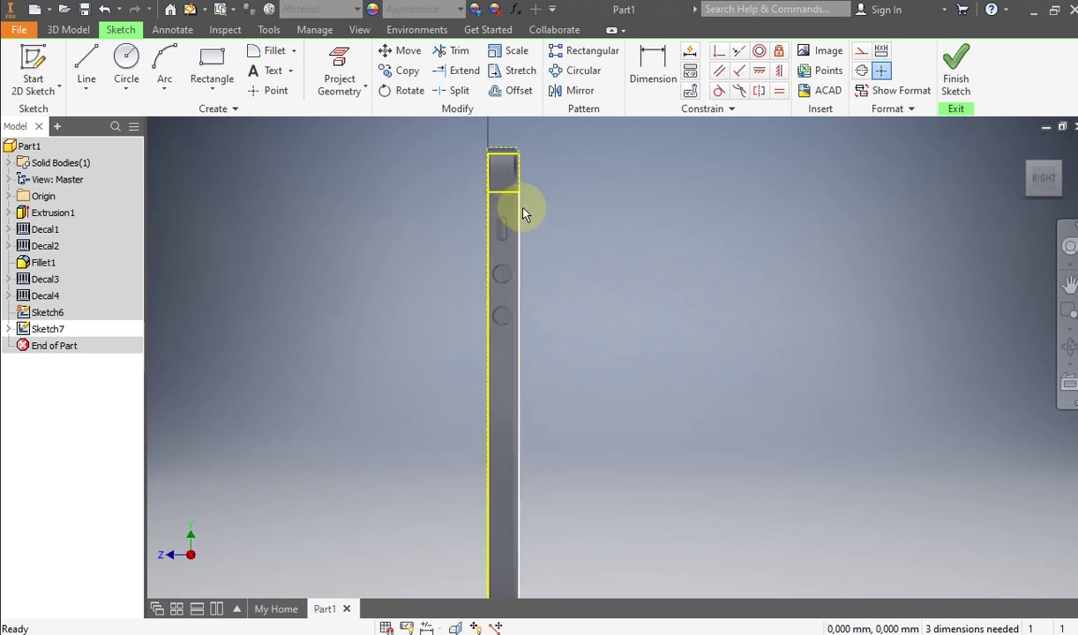
{"action": "scroll", "coordinate": [522, 210], "scroll_direction": "up", "scroll_amount": 4}
{"action": "mouse_move", "coordinate": [516, 198]}
{"action": "left_mouse_down"}
{"action": "mouse_move", "coordinate": [437, 203]}
{"action": "mouse_move", "coordinate": [449, 206]}
{"action": "left_mouse_up"}
Step: Fine-tune the image's lower end against the outline's lower edge
{"action": "scroll", "coordinate": [492, 256], "scroll_direction": "down", "scroll_amount": 3}
{"action": "middle_click_drag", "start_coordinate": [499, 187], "coordinate": [494, 112]}
{"action": "scroll", "coordinate": [477, 320], "scroll_direction": "down", "scroll_amount": 1}
{"action": "mouse_move", "coordinate": [478, 319]}
{"action": "middle_mouse_down"}
{"action": "mouse_move", "coordinate": [467, 162]}
{"action": "mouse_move", "coordinate": [450, 382]}
{"action": "mouse_move", "coordinate": [464, 202]}
{"action": "middle_mouse_up"}
{"action": "scroll", "coordinate": [457, 263], "scroll_direction": "up", "scroll_amount": 2}
{"action": "scroll", "coordinate": [451, 381], "scroll_direction": "up", "scroll_amount": 2}
{"action": "left_click", "coordinate": [460, 371]}
Step: Reduce the image from its upper corner and shift it down until its top edge matches the outline's upper edge
{"action": "scroll", "coordinate": [460, 355], "scroll_direction": "down", "scroll_amount": 2}
{"action": "scroll", "coordinate": [558, 426], "scroll_direction": "down", "scroll_amount": 3}
{"action": "middle_click_drag", "start_coordinate": [561, 426], "coordinate": [549, 545]}
{"action": "scroll", "coordinate": [549, 276], "scroll_direction": "up", "scroll_amount": 2}
{"action": "middle_click_drag", "start_coordinate": [525, 222], "coordinate": [517, 476]}
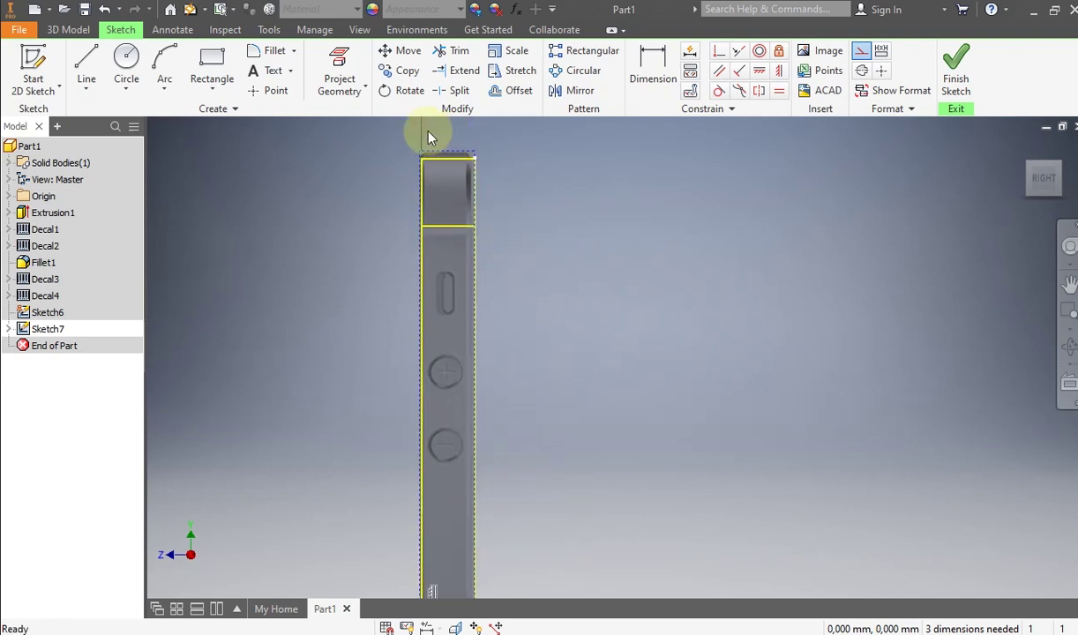
{"action": "scroll", "coordinate": [428, 137], "scroll_direction": "up", "scroll_amount": 4}
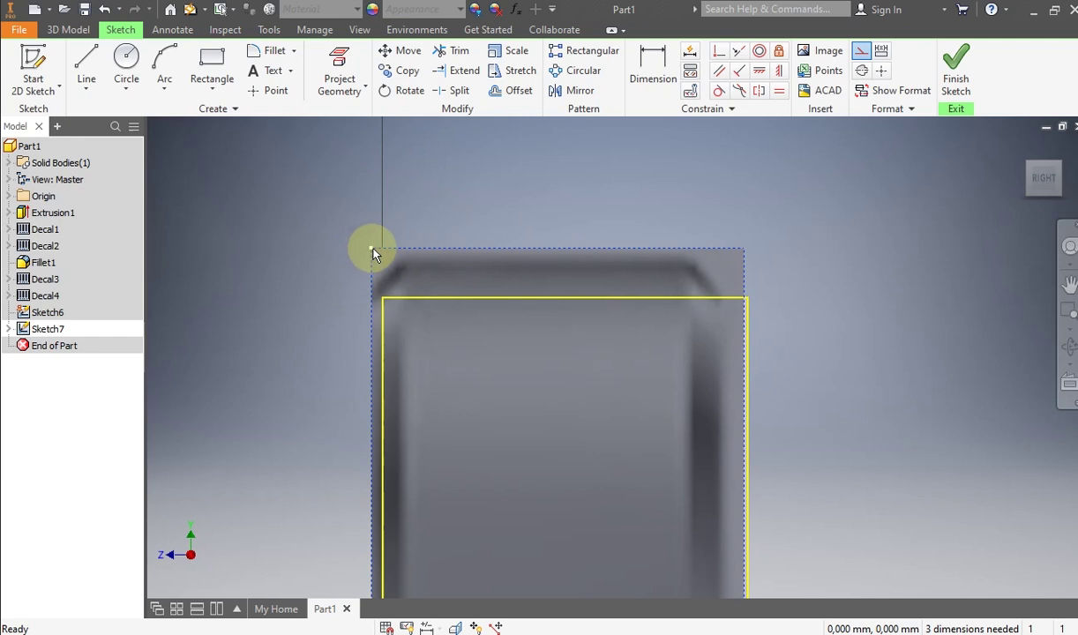
{"action": "left_click_drag", "start_coordinate": [372, 256], "coordinate": [382, 259]}
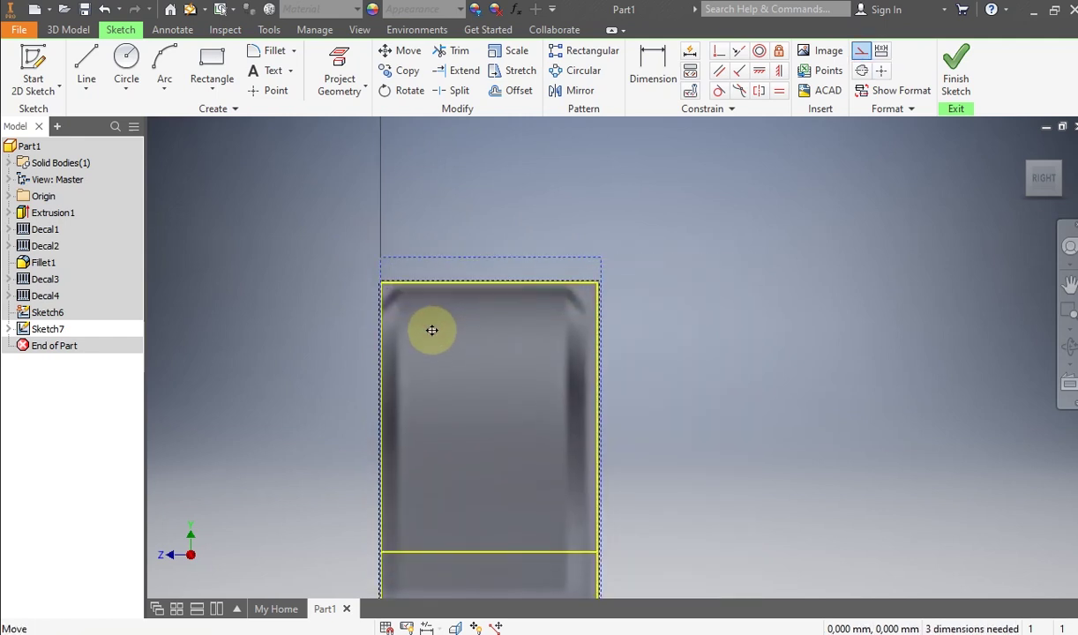
{"action": "left_click_drag", "start_coordinate": [434, 329], "coordinate": [433, 329]}
Step: Move the side image up slightly until its lower end meets the outline's lower edge
{"action": "scroll", "coordinate": [450, 388], "scroll_direction": "down", "scroll_amount": 5}
{"action": "middle_click_drag", "start_coordinate": [451, 388], "coordinate": [503, 215]}
{"action": "scroll", "coordinate": [517, 283], "scroll_direction": "down", "scroll_amount": 1}
{"action": "middle_click_drag", "start_coordinate": [517, 282], "coordinate": [521, 38]}
{"action": "scroll", "coordinate": [547, 366], "scroll_direction": "up", "scroll_amount": 3}
{"action": "middle_click_drag", "start_coordinate": [534, 383], "coordinate": [527, 327]}
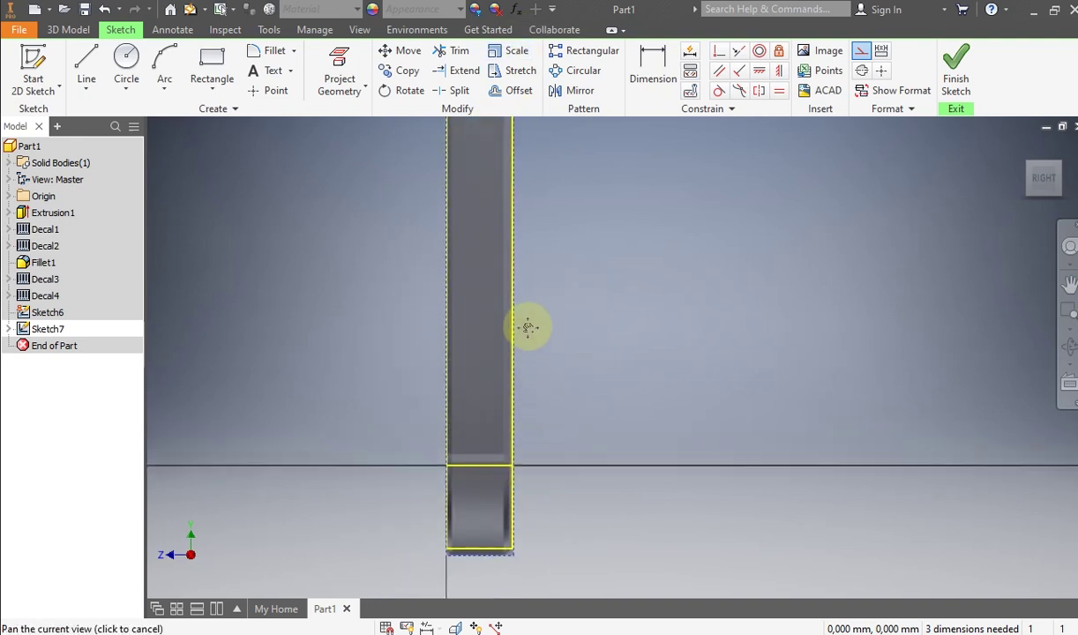
{"action": "scroll", "coordinate": [540, 547], "scroll_direction": "up", "scroll_amount": 3}
{"action": "scroll", "coordinate": [451, 473], "scroll_direction": "up", "scroll_amount": 3}
{"action": "middle_click_drag", "start_coordinate": [453, 472], "coordinate": [489, 268]}
{"action": "scroll", "coordinate": [495, 269], "scroll_direction": "up", "scroll_amount": 3}
{"action": "left_click_drag", "start_coordinate": [401, 374], "coordinate": [400, 337]}
Step: Shrink the image from its upper corner to bring its top edge down toward the outline's upper edge
{"action": "scroll", "coordinate": [549, 248], "scroll_direction": "down", "scroll_amount": 6}
{"action": "middle_click_drag", "start_coordinate": [548, 238], "coordinate": [535, 508]}
{"action": "scroll", "coordinate": [536, 509], "scroll_direction": "down", "scroll_amount": 2}
{"action": "scroll", "coordinate": [513, 258], "scroll_direction": "up", "scroll_amount": 5}
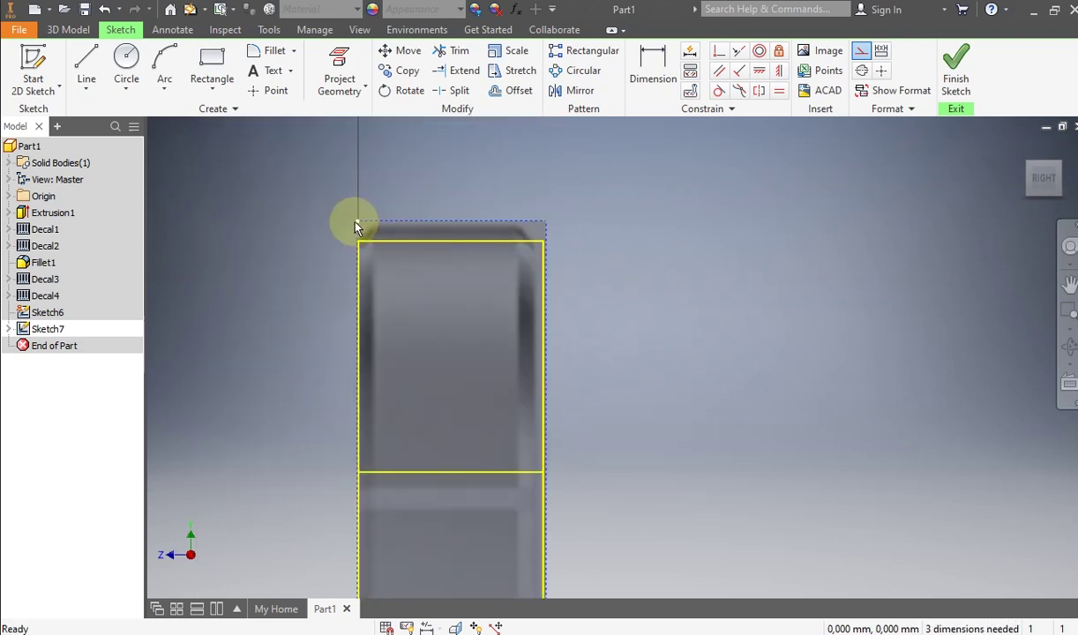
{"action": "left_click_drag", "start_coordinate": [358, 222], "coordinate": [437, 296]}
{"action": "scroll", "coordinate": [358, 227], "scroll_direction": "down", "scroll_amount": 3}
Step: Readjust the image's lower end so it lines up with the outline's lower edge
{"action": "scroll", "coordinate": [405, 267], "scroll_direction": "up", "scroll_amount": 6}
{"action": "scroll", "coordinate": [501, 477], "scroll_direction": "up", "scroll_amount": 6}
{"action": "middle_click_drag", "start_coordinate": [516, 331], "coordinate": [533, 185]}
{"action": "scroll", "coordinate": [535, 265], "scroll_direction": "up", "scroll_amount": 2}
{"action": "middle_click_drag", "start_coordinate": [539, 414], "coordinate": [560, 277]}
{"action": "scroll", "coordinate": [551, 417], "scroll_direction": "down", "scroll_amount": 5}
{"action": "scroll", "coordinate": [550, 417], "scroll_direction": "up", "scroll_amount": 2}
{"action": "left_click", "coordinate": [463, 377]}
{"action": "mouse_move", "coordinate": [460, 392]}
{"action": "left_mouse_down"}
{"action": "mouse_move", "coordinate": [469, 384]}
{"action": "mouse_move", "coordinate": [457, 387]}
{"action": "left_mouse_up"}
Step: Nudge the image down slightly at the outline's upper edge and finish the sketch
{"action": "scroll", "coordinate": [574, 268], "scroll_direction": "up", "scroll_amount": 6}
{"action": "middle_click_drag", "start_coordinate": [574, 221], "coordinate": [549, 459]}
{"action": "scroll", "coordinate": [537, 332], "scroll_direction": "down", "scroll_amount": 5}
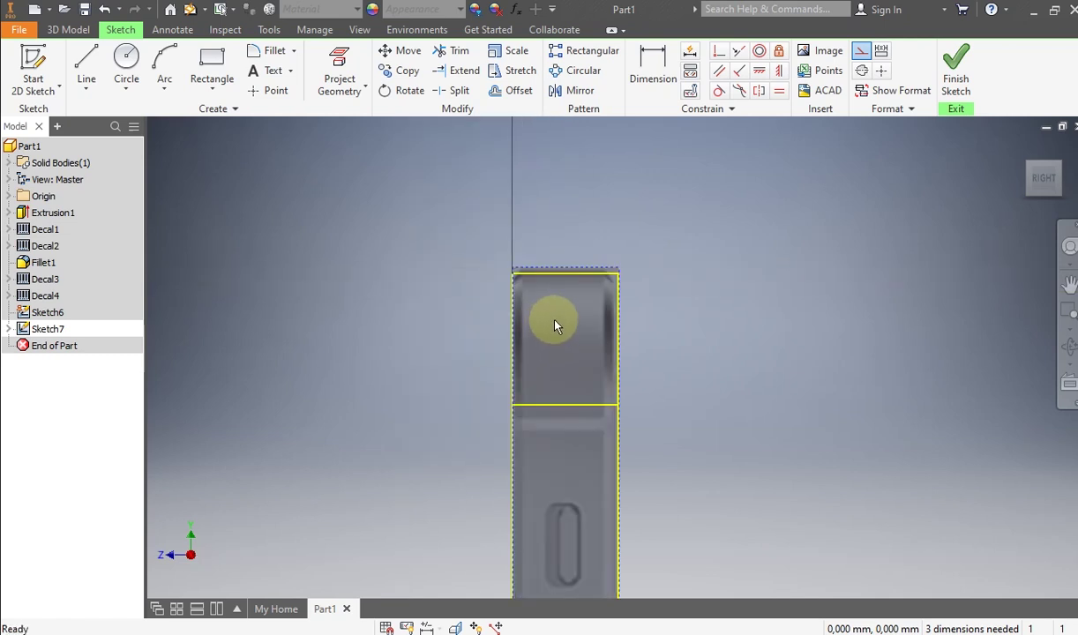
{"action": "left_click", "coordinate": [556, 320]}
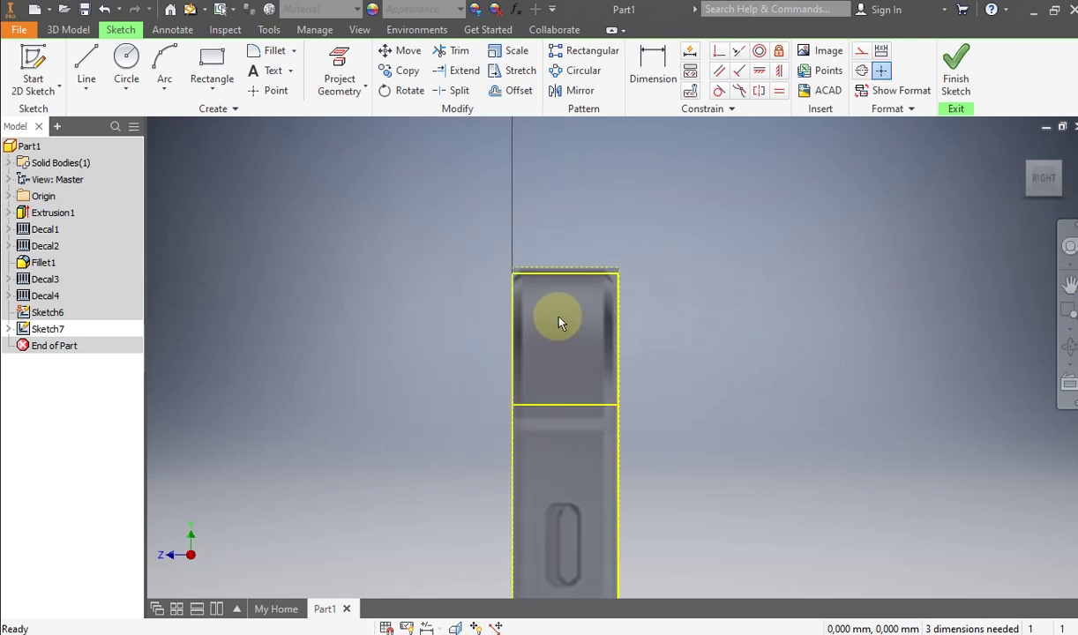
{"action": "left_click", "coordinate": [547, 301]}
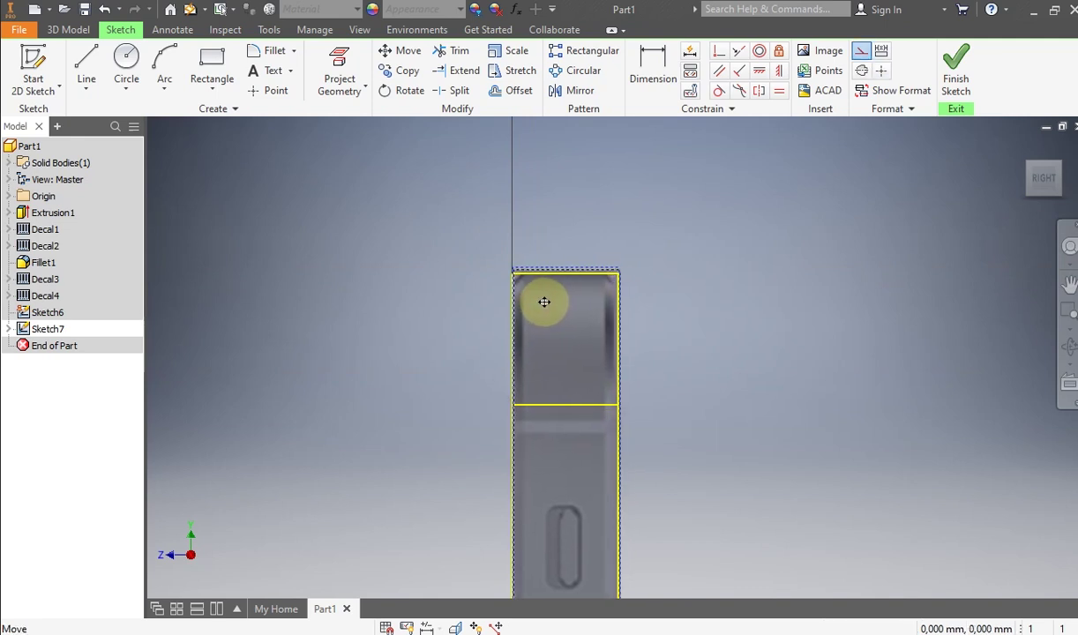
{"action": "scroll", "coordinate": [635, 301], "scroll_direction": "down", "scroll_amount": 5}
{"action": "middle_click_drag", "start_coordinate": [635, 301], "coordinate": [629, 234]}
{"action": "left_click", "coordinate": [955, 64]}
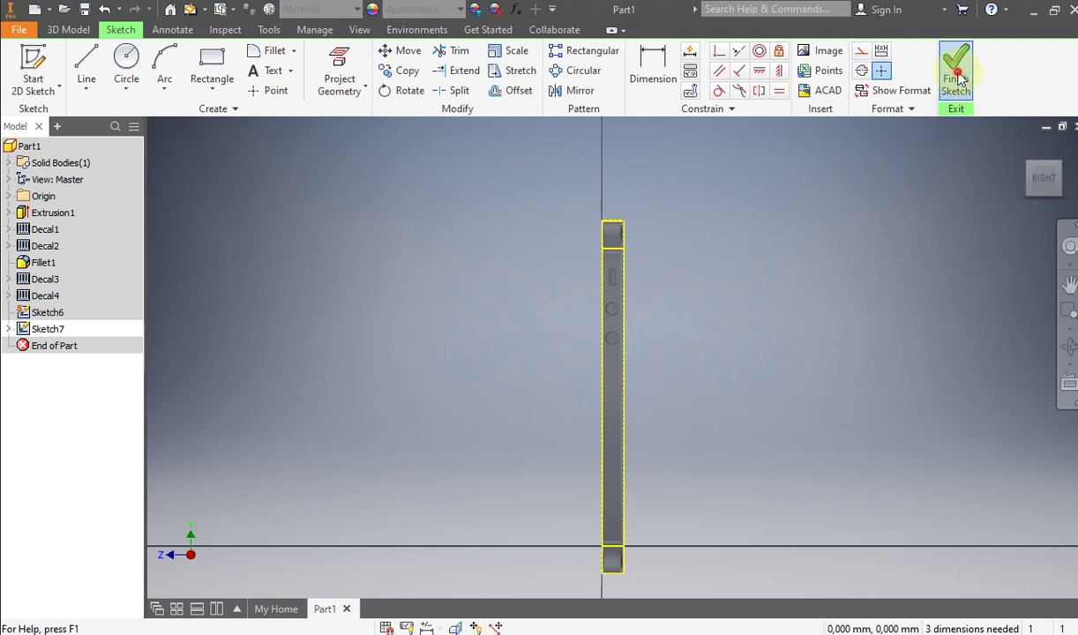
Step: Apply the fitted image as a decal on the phone's flat right side face, with Chain Faces turned off
{"action": "scroll", "coordinate": [650, 321], "scroll_direction": "up", "scroll_amount": 3}
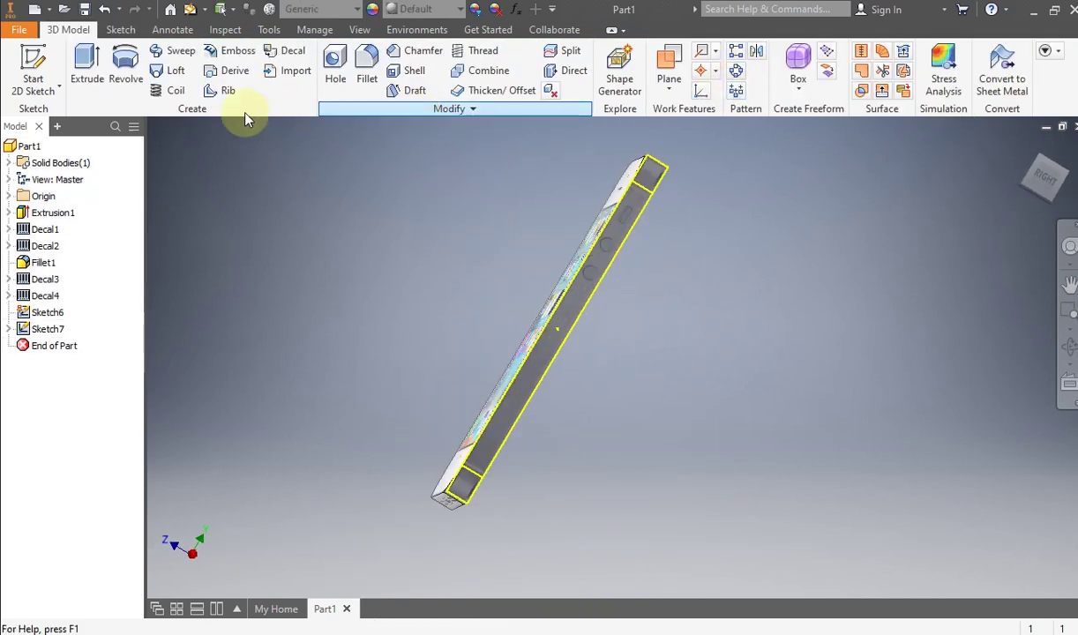
{"action": "left_click", "coordinate": [288, 50]}
{"action": "left_click", "coordinate": [612, 250]}
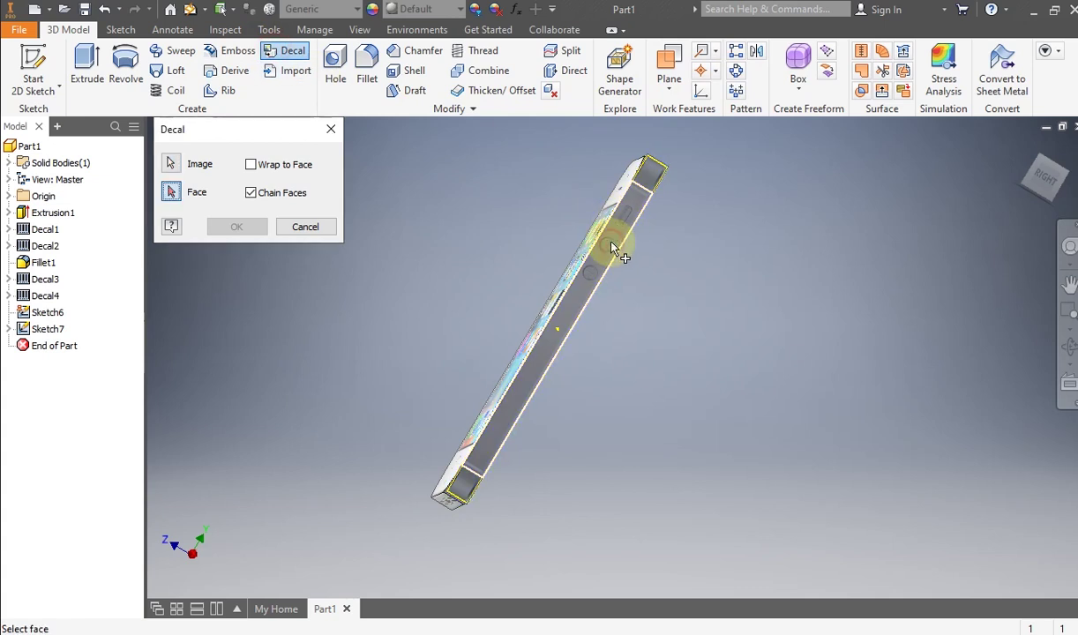
{"action": "left_click", "coordinate": [613, 249]}
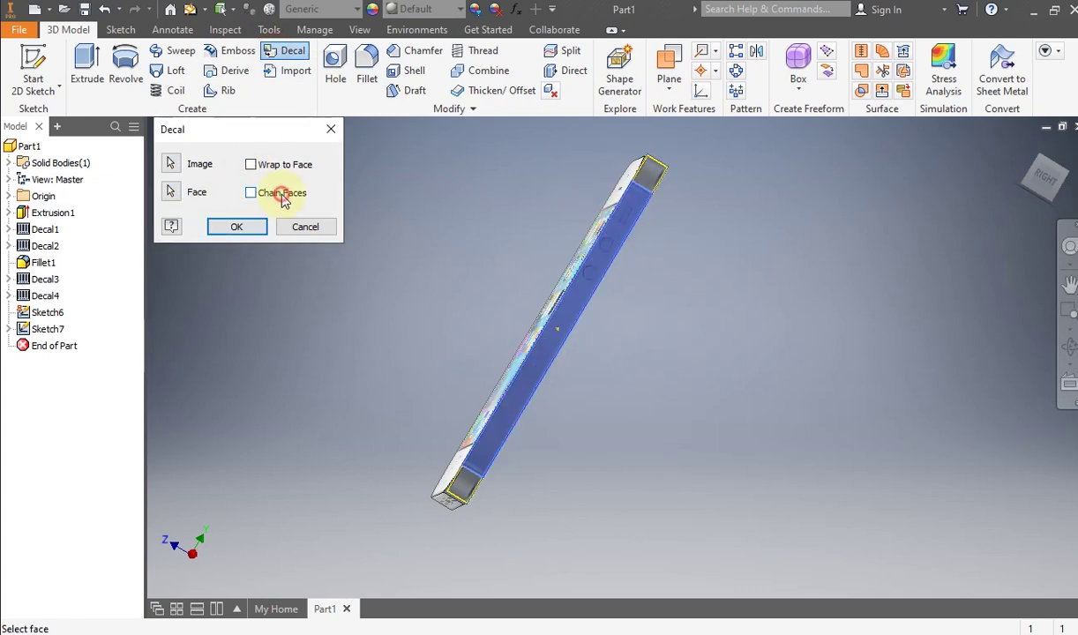
{"action": "left_click", "coordinate": [246, 227]}
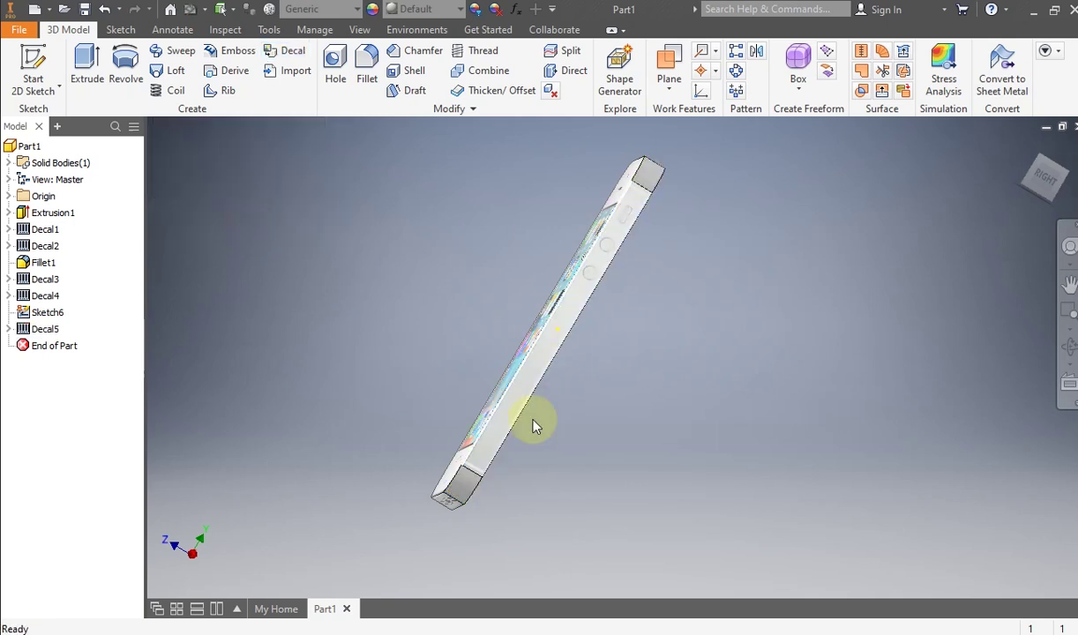
Step: Orbit to the phone's opposite side and start a sketch on its long flat left side face
{"action": "left_click", "coordinate": [1069, 347]}
{"action": "left_click_drag", "start_coordinate": [626, 324], "coordinate": [552, 252]}
{"action": "right_click", "coordinate": [589, 291]}
{"action": "left_click", "coordinate": [645, 295]}
{"action": "left_click", "coordinate": [740, 340]}
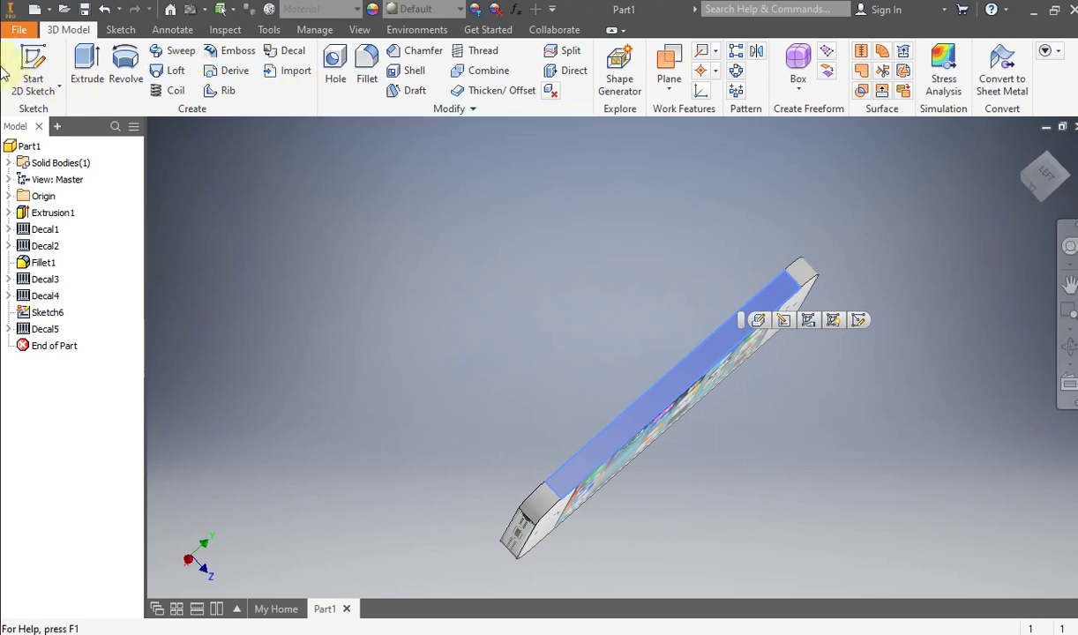
{"action": "left_click", "coordinate": [34, 72]}
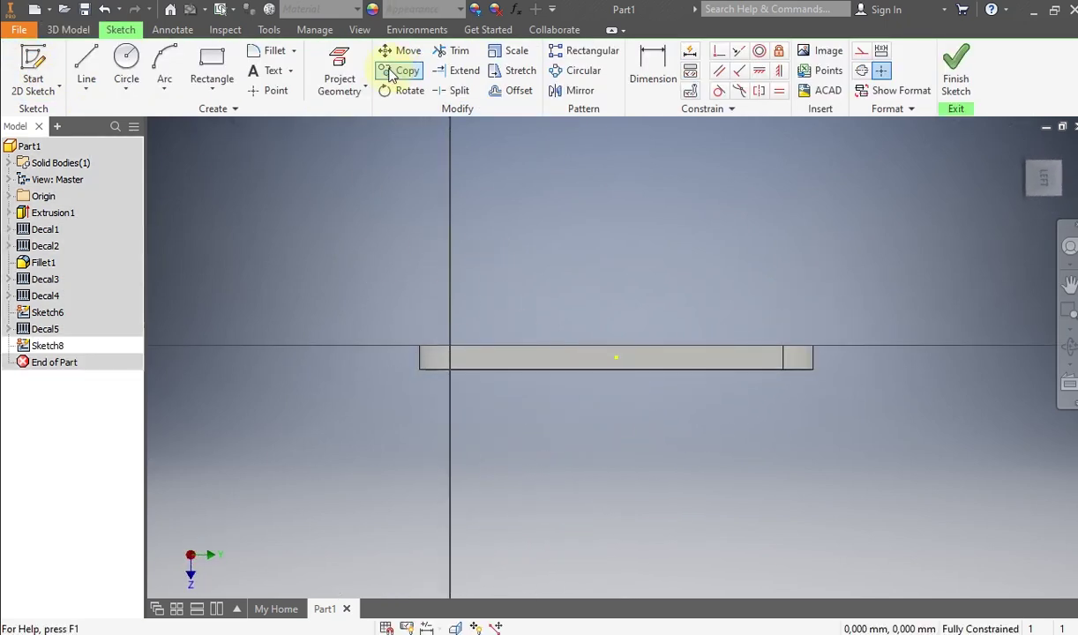
Step: Project the outlines of the rounded end faces into the sketch and rotate the view so the phone stands upright
{"action": "left_click", "coordinate": [326, 76]}
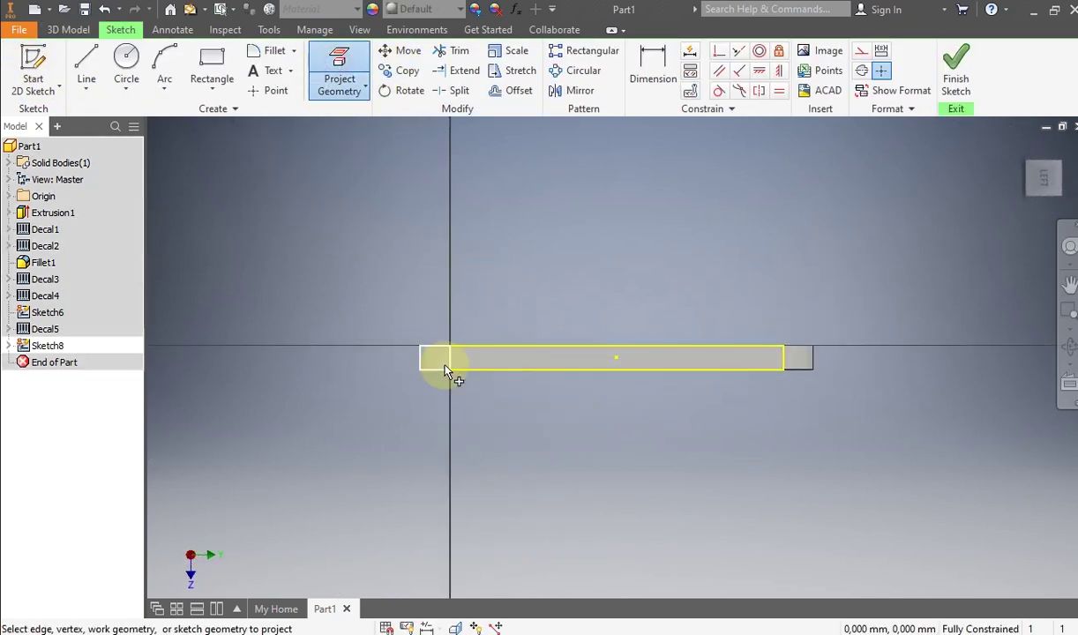
{"action": "right_click", "coordinate": [875, 273]}
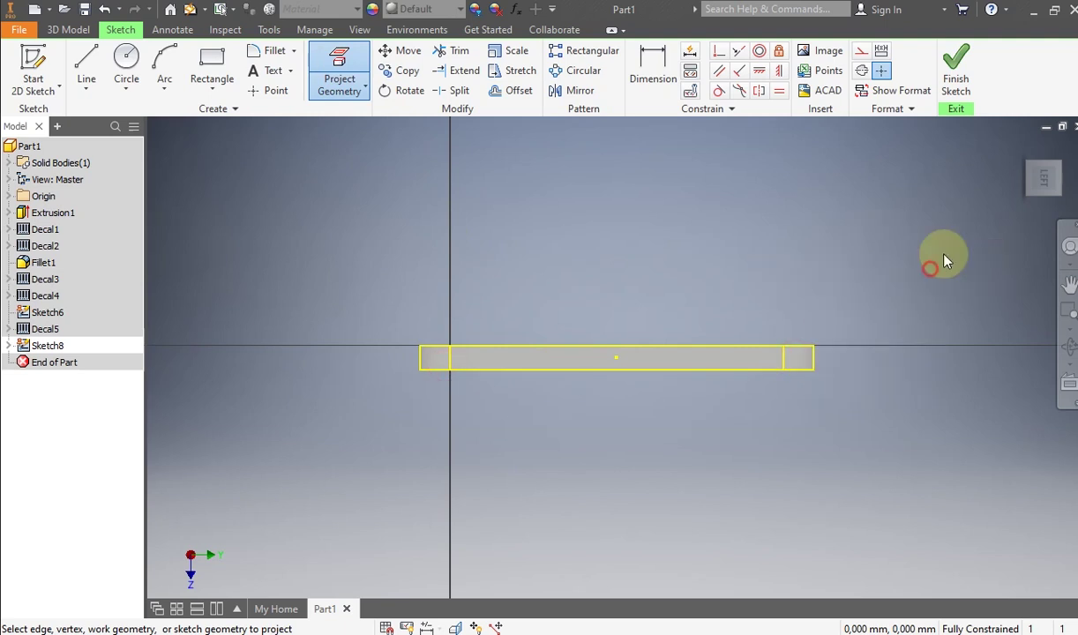
{"action": "left_click", "coordinate": [929, 272]}
{"action": "left_click", "coordinate": [1063, 144]}
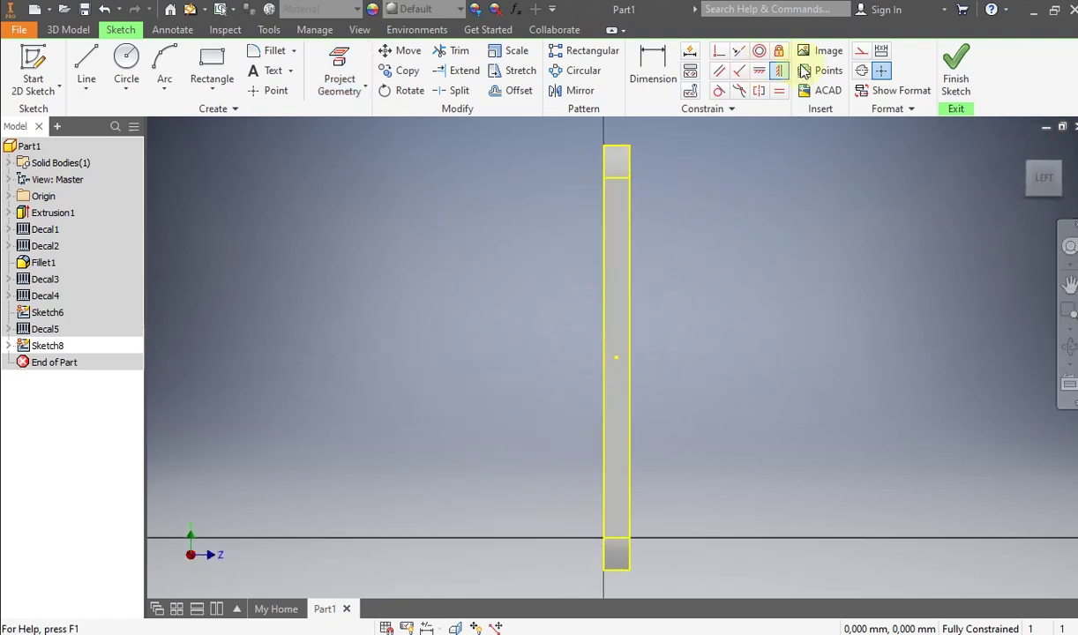
Step: Insert the image 6.jpg into the sketch beside the phone's outline, level with its upper edge
{"action": "left_click", "coordinate": [828, 53]}
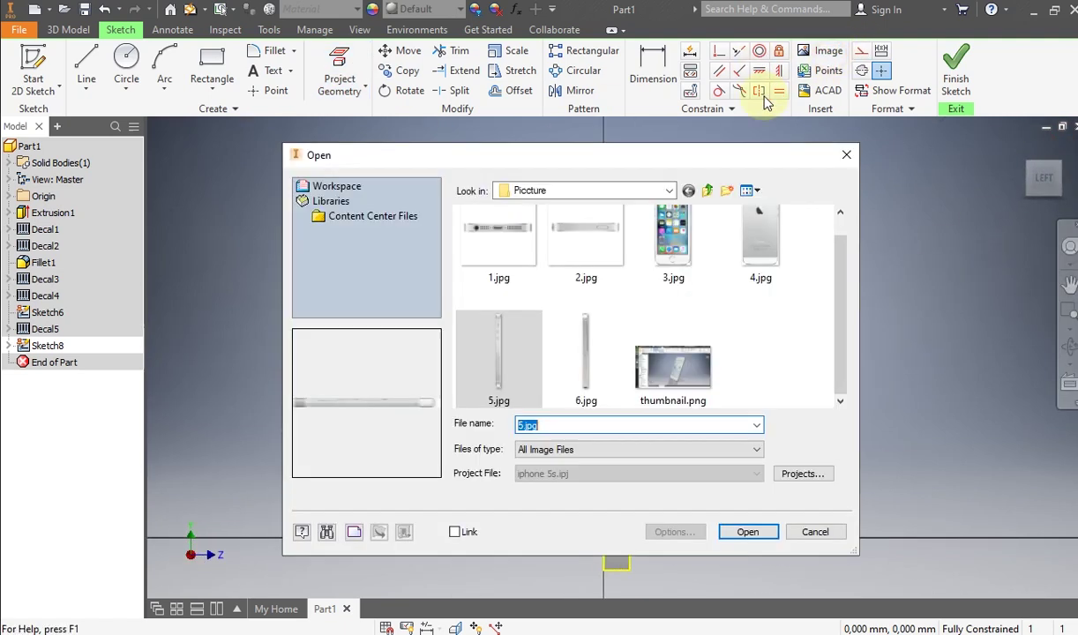
{"action": "left_click", "coordinate": [582, 353]}
{"action": "left_click", "coordinate": [748, 533]}
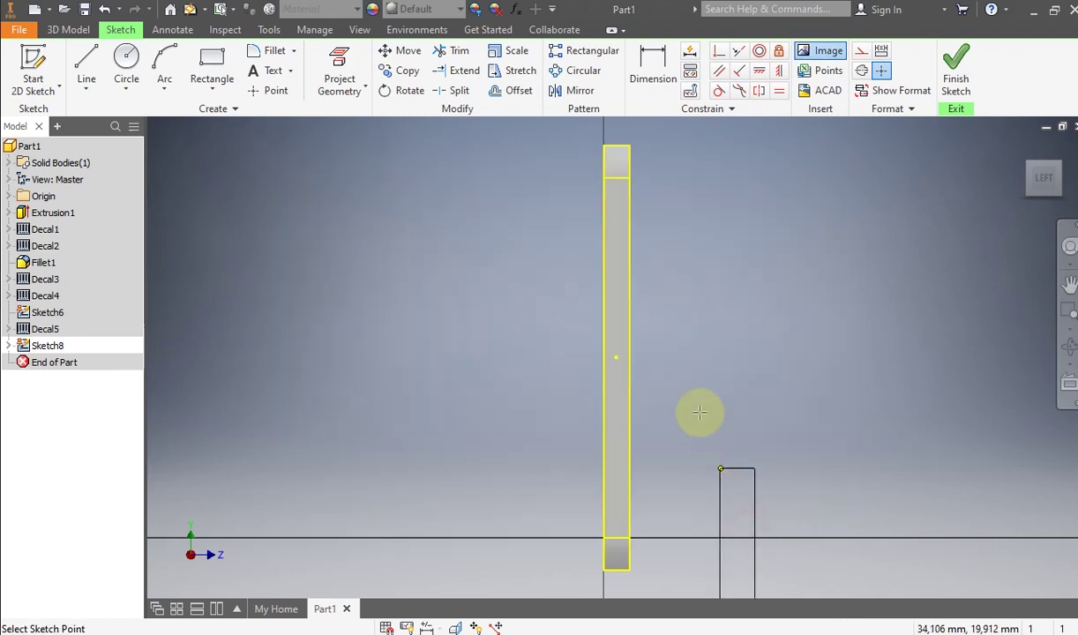
{"action": "scroll", "coordinate": [707, 370], "scroll_direction": "down", "scroll_amount": 2}
{"action": "left_click", "coordinate": [738, 187]}
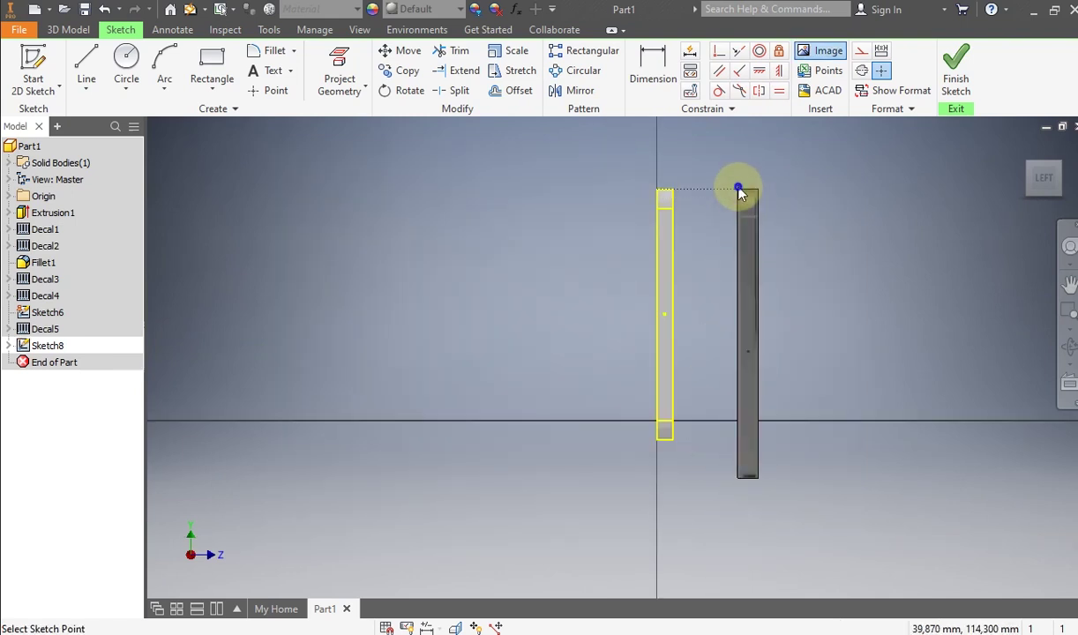
{"action": "right_click", "coordinate": [739, 188]}
{"action": "left_click", "coordinate": [801, 185]}
Step: Move the inserted image over the projected outline of the left side face
{"action": "scroll", "coordinate": [746, 222], "scroll_direction": "up", "scroll_amount": 3}
{"action": "scroll", "coordinate": [745, 221], "scroll_direction": "down", "scroll_amount": 2}
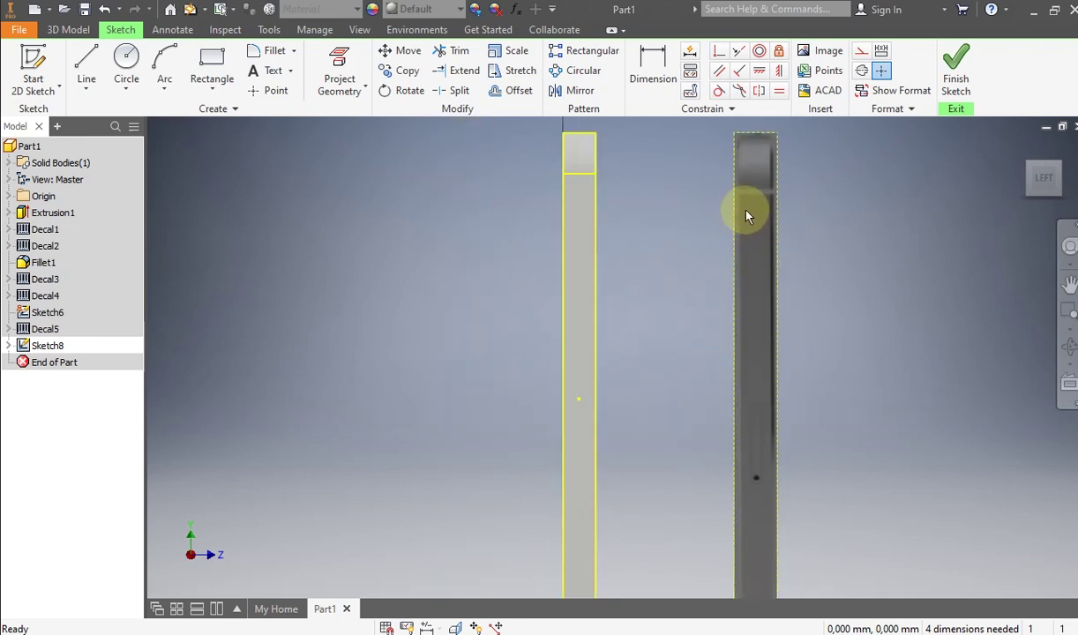
{"action": "left_click_drag", "start_coordinate": [741, 168], "coordinate": [565, 161]}
{"action": "scroll", "coordinate": [567, 161], "scroll_direction": "down", "scroll_amount": 3}
{"action": "middle_click_drag", "start_coordinate": [557, 119], "coordinate": [580, 173]}
{"action": "scroll", "coordinate": [607, 319], "scroll_direction": "up", "scroll_amount": 5}
{"action": "middle_click_drag", "start_coordinate": [599, 371], "coordinate": [592, 222]}
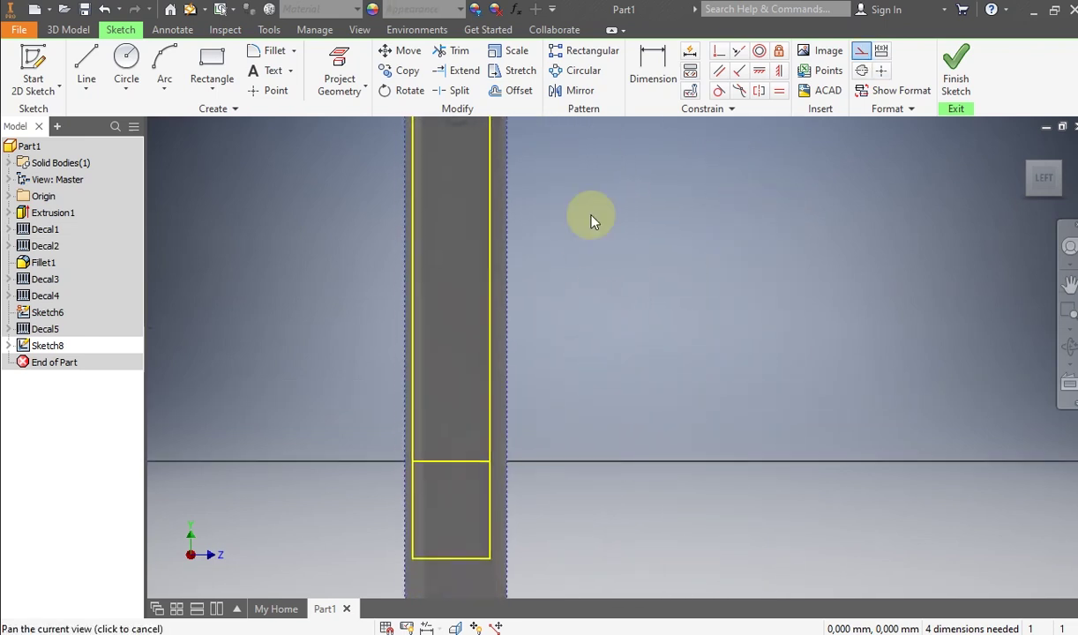
{"action": "scroll", "coordinate": [592, 221], "scroll_direction": "down", "scroll_amount": 2}
{"action": "middle_click_drag", "start_coordinate": [590, 291], "coordinate": [612, 148]}
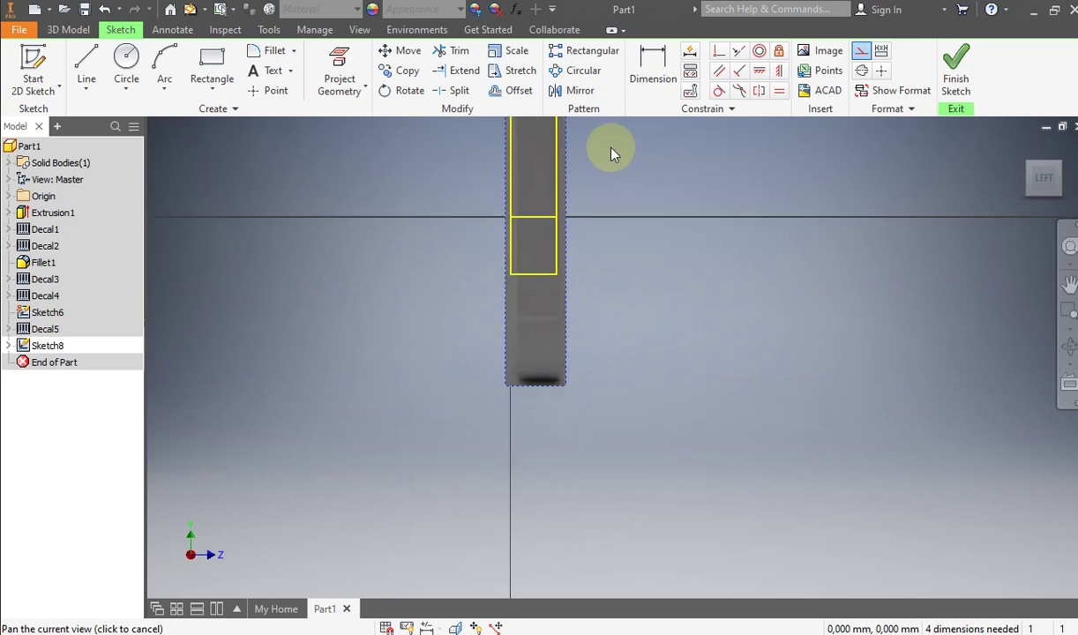
Step: Apply a vertical constraint to the image's long edge
{"action": "left_click", "coordinate": [780, 74]}
{"action": "left_click", "coordinate": [668, 197]}
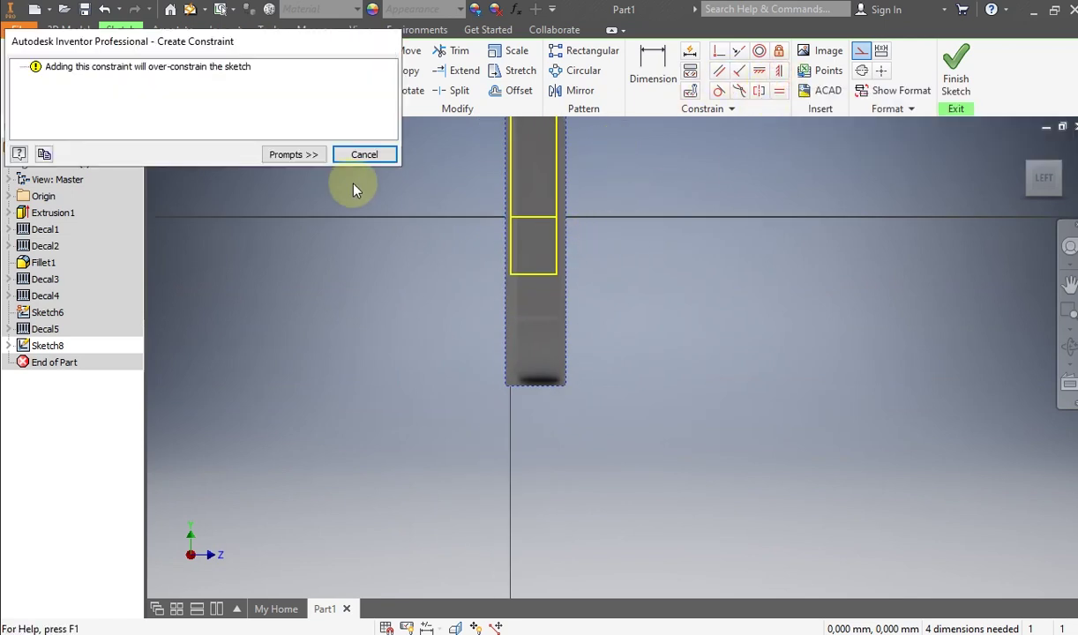
{"action": "left_click", "coordinate": [365, 155]}
{"action": "right_click", "coordinate": [357, 224]}
{"action": "left_click", "coordinate": [406, 224]}
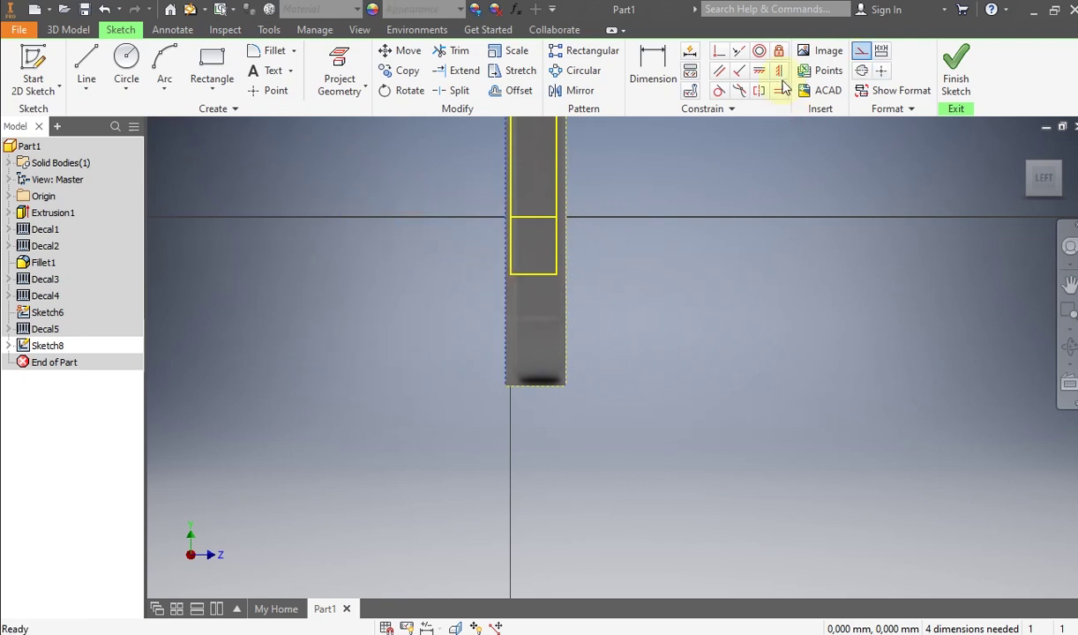
{"action": "right_click", "coordinate": [636, 205]}
{"action": "left_click", "coordinate": [682, 195]}
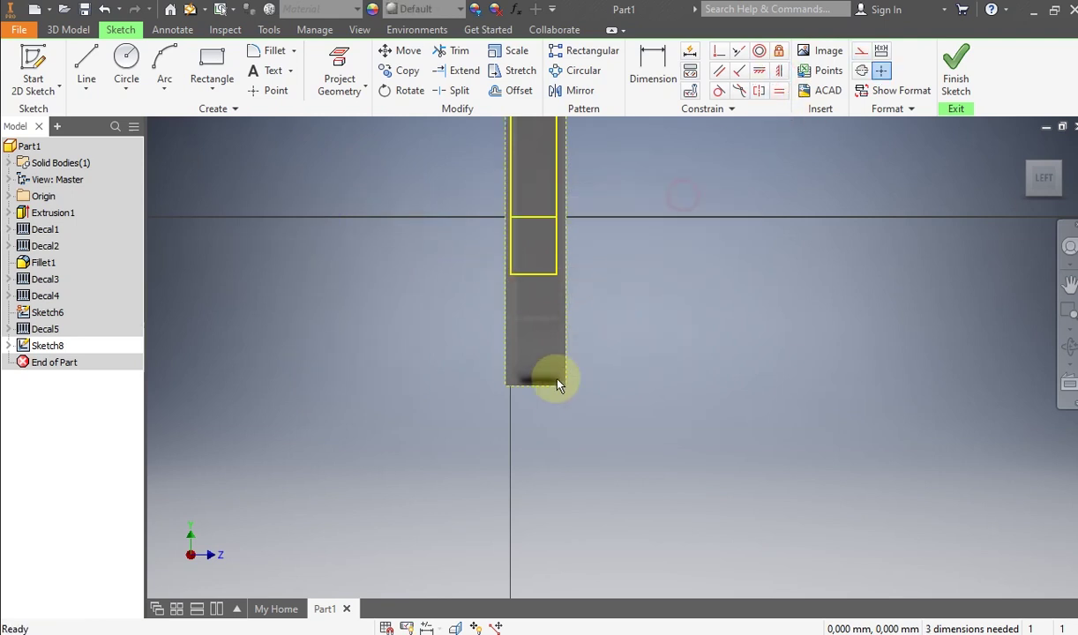
Step: Shrink the image from its lower corner and shift it up along the outline
{"action": "left_click_drag", "start_coordinate": [563, 385], "coordinate": [544, 377]}
{"action": "scroll", "coordinate": [561, 300], "scroll_direction": "up", "scroll_amount": 4}
{"action": "middle_click_drag", "start_coordinate": [547, 406], "coordinate": [513, 573]}
{"action": "scroll", "coordinate": [544, 279], "scroll_direction": "down", "scroll_amount": 5}
{"action": "mouse_move", "coordinate": [468, 341]}
{"action": "left_mouse_down"}
{"action": "mouse_move", "coordinate": [450, 332]}
{"action": "mouse_move", "coordinate": [476, 271]}
{"action": "mouse_move", "coordinate": [429, 229]}
{"action": "mouse_move", "coordinate": [413, 167]}
{"action": "left_mouse_up"}
Step: Try to stretch the image from its upper corner to match the outline's upper edge
{"action": "scroll", "coordinate": [452, 337], "scroll_direction": "up", "scroll_amount": 6}
{"action": "scroll", "coordinate": [456, 337], "scroll_direction": "down", "scroll_amount": 2}
{"action": "scroll", "coordinate": [455, 319], "scroll_direction": "up", "scroll_amount": 5}
{"action": "scroll", "coordinate": [404, 272], "scroll_direction": "down", "scroll_amount": 3}
{"action": "scroll", "coordinate": [385, 349], "scroll_direction": "up", "scroll_amount": 5}
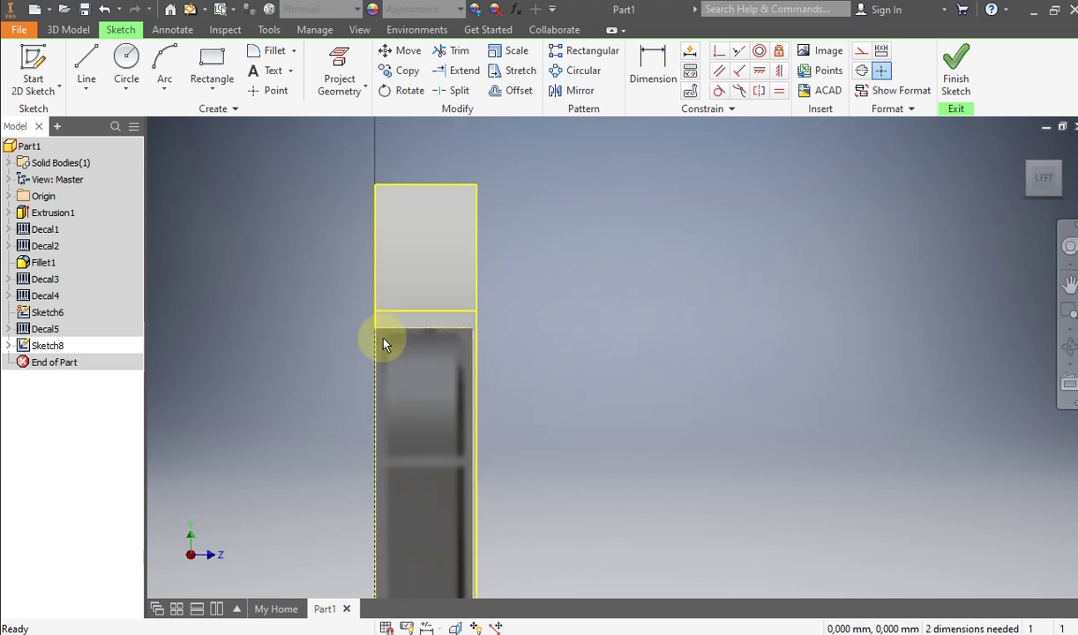
{"action": "left_click_drag", "start_coordinate": [385, 316], "coordinate": [375, 186]}
{"action": "mouse_move", "coordinate": [391, 229]}
{"action": "left_mouse_down"}
{"action": "mouse_move", "coordinate": [364, 228]}
{"action": "mouse_move", "coordinate": [390, 228]}
{"action": "left_mouse_up"}
Step: Check the image's lower end against the outline and try to reposition the image by its upper part
{"action": "scroll", "coordinate": [396, 221], "scroll_direction": "down", "scroll_amount": 5}
{"action": "middle_click_drag", "start_coordinate": [408, 141], "coordinate": [443, 151]}
{"action": "scroll", "coordinate": [457, 383], "scroll_direction": "up", "scroll_amount": 3}
{"action": "middle_click_drag", "start_coordinate": [457, 565], "coordinate": [467, 316]}
{"action": "middle_click_drag", "start_coordinate": [450, 427], "coordinate": [433, 315]}
{"action": "scroll", "coordinate": [415, 308], "scroll_direction": "up", "scroll_amount": 3}
{"action": "scroll", "coordinate": [424, 304], "scroll_direction": "down", "scroll_amount": 2}
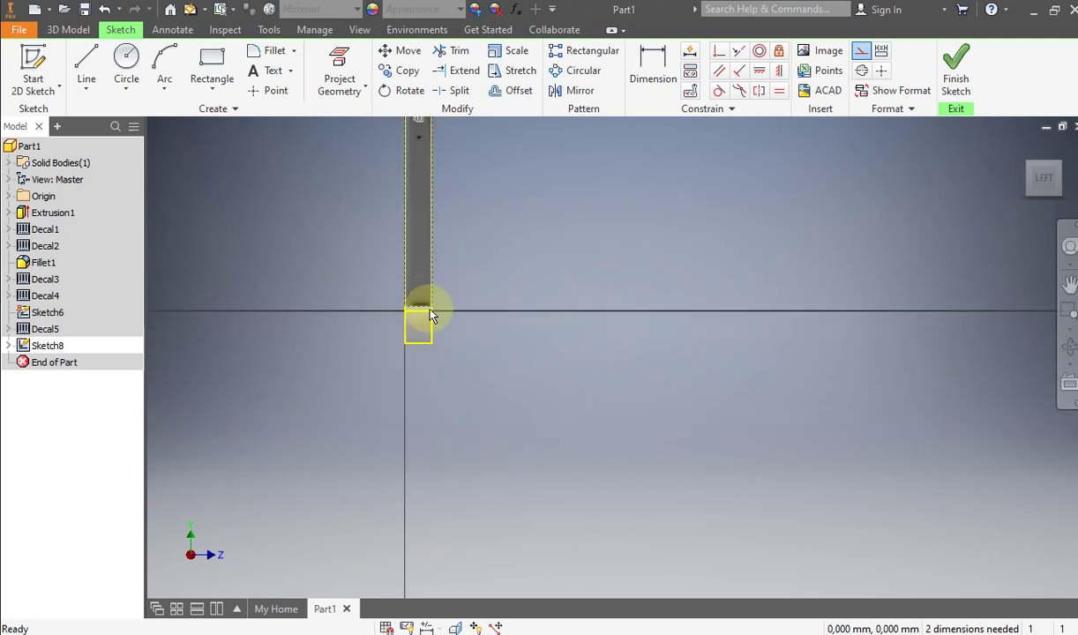
{"action": "scroll", "coordinate": [442, 298], "scroll_direction": "down", "scroll_amount": 3}
{"action": "mouse_move", "coordinate": [432, 184]}
{"action": "middle_mouse_down"}
{"action": "mouse_move", "coordinate": [429, 282]}
{"action": "mouse_move", "coordinate": [424, 193]}
{"action": "middle_mouse_up"}
{"action": "scroll", "coordinate": [424, 193], "scroll_direction": "up", "scroll_amount": 2}
{"action": "left_click_drag", "start_coordinate": [426, 195], "coordinate": [404, 202]}
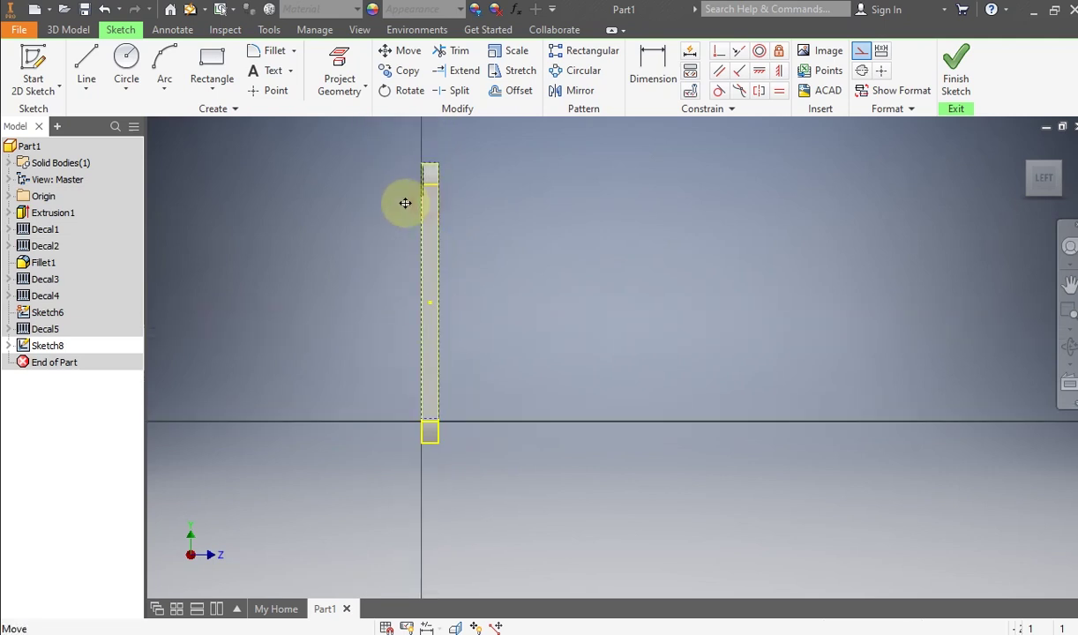
{"action": "left_click", "coordinate": [495, 226]}
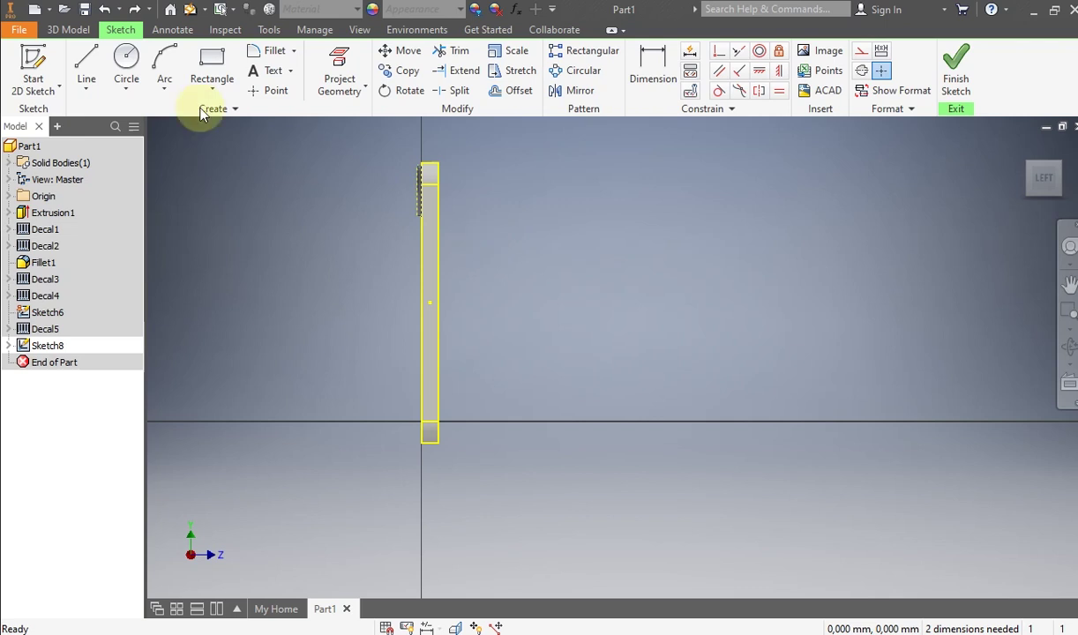
Step: Undo the last three changes to the image
{"action": "left_click", "coordinate": [103, 11]}
{"action": "left_click", "coordinate": [102, 11]}
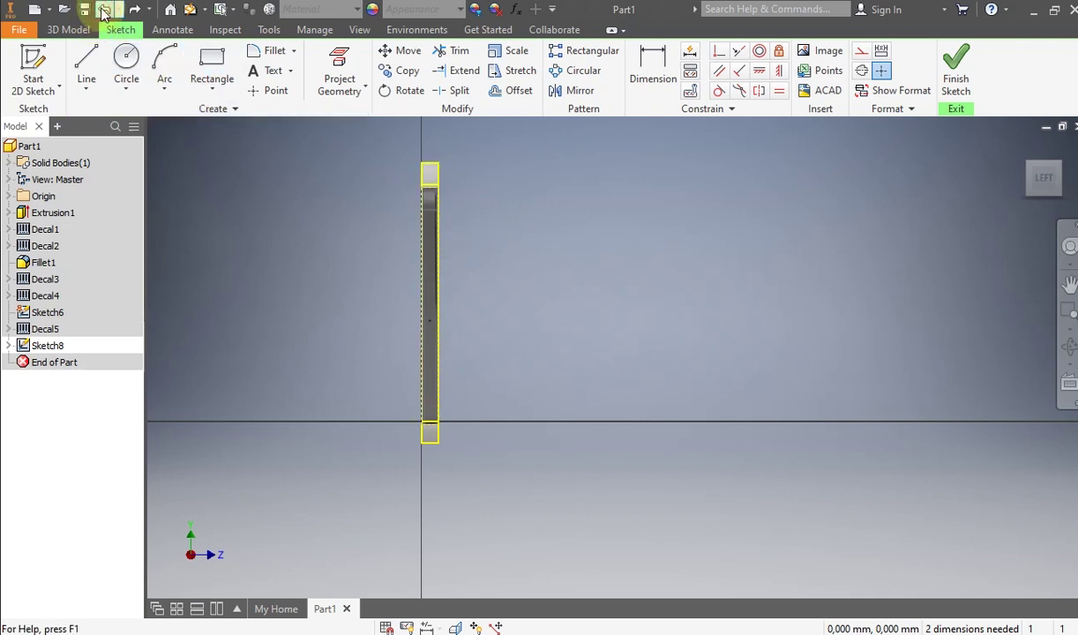
{"action": "left_click", "coordinate": [102, 11]}
Step: Enlarge the image slightly from its upper corner toward the outline's long edge
{"action": "scroll", "coordinate": [382, 225], "scroll_direction": "up", "scroll_amount": 2}
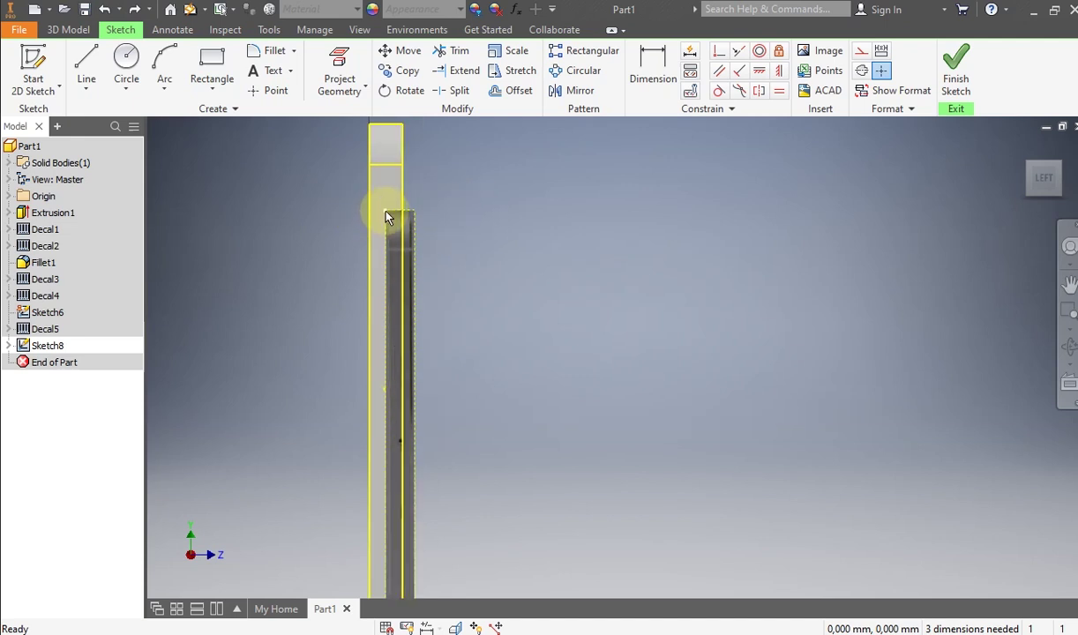
{"action": "mouse_move", "coordinate": [381, 209]}
{"action": "left_mouse_down"}
{"action": "mouse_move", "coordinate": [409, 195]}
{"action": "mouse_move", "coordinate": [373, 194]}
{"action": "left_mouse_up"}
{"action": "scroll", "coordinate": [389, 218], "scroll_direction": "down", "scroll_amount": 2}
{"action": "middle_click_drag", "start_coordinate": [389, 218], "coordinate": [396, 253]}
{"action": "scroll", "coordinate": [384, 262], "scroll_direction": "up", "scroll_amount": 3}
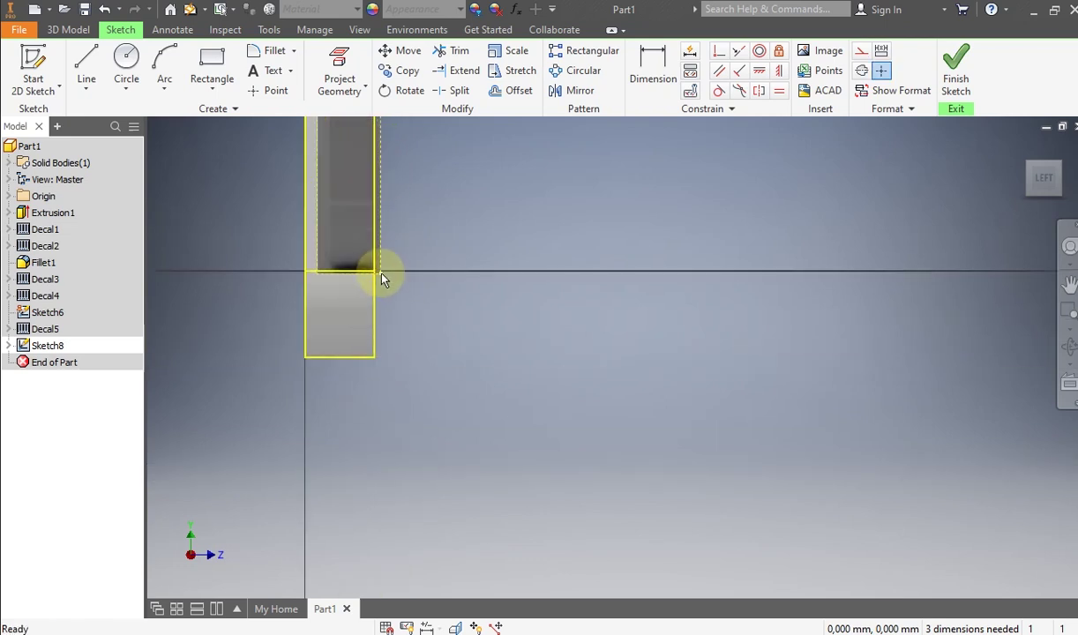
Step: Adjust the image from its lower corner to bring its long edges close to the outline's sides
{"action": "scroll", "coordinate": [383, 278], "scroll_direction": "up", "scroll_amount": 4}
{"action": "mouse_move", "coordinate": [368, 204]}
{"action": "left_mouse_down"}
{"action": "mouse_move", "coordinate": [385, 246]}
{"action": "mouse_move", "coordinate": [344, 226]}
{"action": "left_mouse_up"}
{"action": "scroll", "coordinate": [381, 236], "scroll_direction": "down", "scroll_amount": 3}
{"action": "scroll", "coordinate": [344, 228], "scroll_direction": "down", "scroll_amount": 3}
{"action": "middle_click_drag", "start_coordinate": [347, 333], "coordinate": [363, 566]}
{"action": "scroll", "coordinate": [376, 302], "scroll_direction": "up", "scroll_amount": 2}
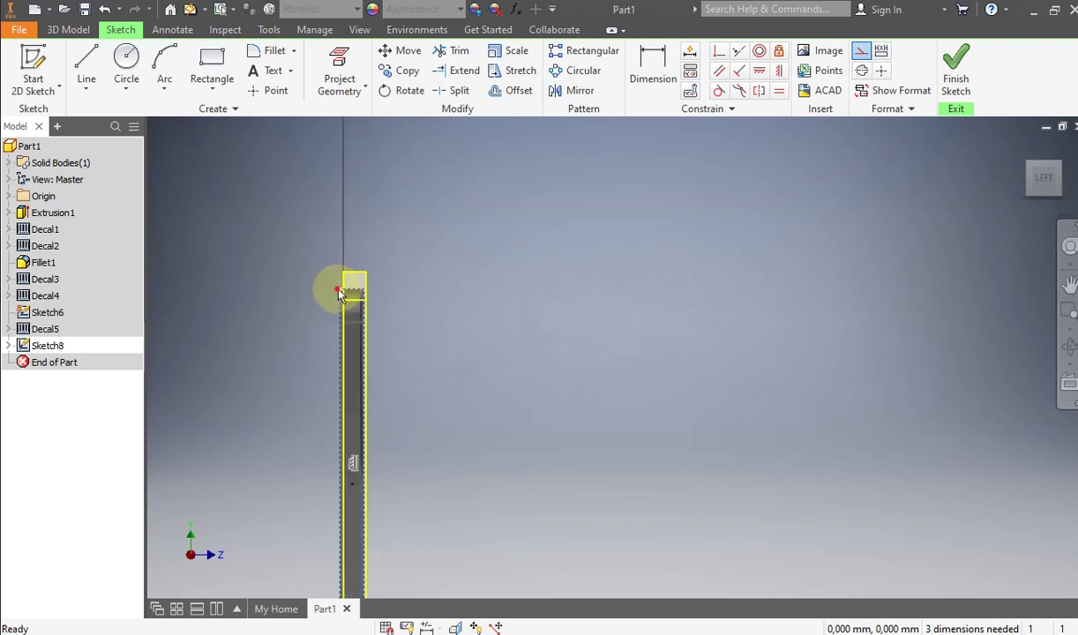
Step: Enlarge the image outward from its upper corner to raise its top edge nearer the outline's upper edge
{"action": "mouse_move", "coordinate": [341, 294]}
{"action": "left_mouse_down"}
{"action": "mouse_move", "coordinate": [325, 278]}
{"action": "mouse_move", "coordinate": [337, 289]}
{"action": "mouse_move", "coordinate": [330, 260]}
{"action": "mouse_move", "coordinate": [325, 267]}
{"action": "mouse_move", "coordinate": [359, 285]}
{"action": "mouse_move", "coordinate": [329, 269]}
{"action": "left_mouse_up"}
{"action": "scroll", "coordinate": [332, 284], "scroll_direction": "up", "scroll_amount": 8}
{"action": "scroll", "coordinate": [335, 286], "scroll_direction": "up", "scroll_amount": 5}
{"action": "scroll", "coordinate": [331, 270], "scroll_direction": "down", "scroll_amount": 4}
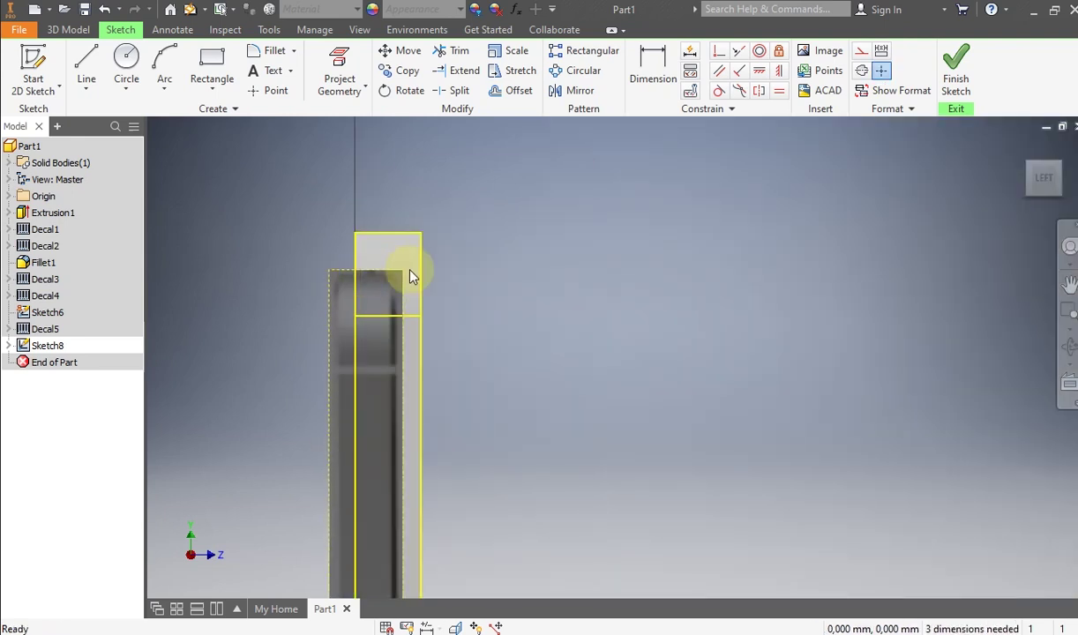
Step: Pull the image's other upper corner toward the matching corner of the outline so the image covers the outline's width
{"action": "left_click_drag", "start_coordinate": [403, 276], "coordinate": [425, 233]}
{"action": "scroll", "coordinate": [425, 235], "scroll_direction": "down", "scroll_amount": 5}
{"action": "mouse_move", "coordinate": [425, 235]}
{"action": "middle_mouse_down"}
{"action": "mouse_move", "coordinate": [431, 200]}
{"action": "mouse_move", "coordinate": [433, 242]}
{"action": "middle_mouse_up"}
{"action": "scroll", "coordinate": [433, 337], "scroll_direction": "up", "scroll_amount": 4}
{"action": "middle_click_drag", "start_coordinate": [412, 457], "coordinate": [419, 253]}
{"action": "middle_click_drag", "start_coordinate": [447, 334], "coordinate": [432, 211]}
{"action": "scroll", "coordinate": [438, 389], "scroll_direction": "up", "scroll_amount": 2}
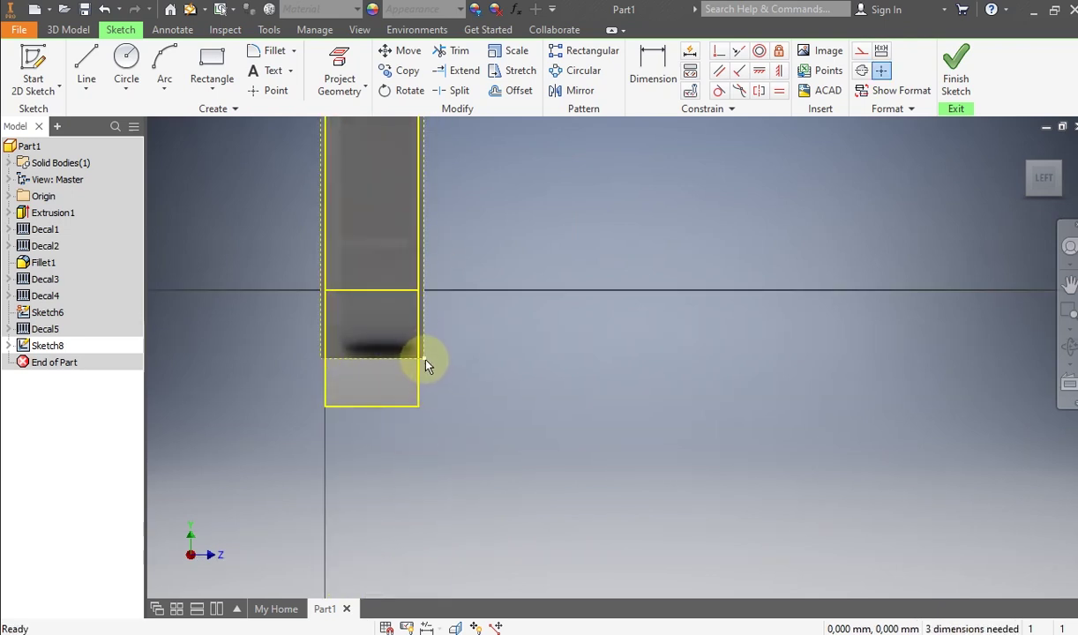
Step: Pull the image's lower corner down until its lower end meets the outline's lower edge
{"action": "mouse_move", "coordinate": [426, 366]}
{"action": "left_mouse_down"}
{"action": "mouse_move", "coordinate": [437, 379]}
{"action": "mouse_move", "coordinate": [431, 410]}
{"action": "left_mouse_up"}
{"action": "scroll", "coordinate": [441, 352], "scroll_direction": "down", "scroll_amount": 6}
{"action": "middle_click_drag", "start_coordinate": [440, 351], "coordinate": [412, 573]}
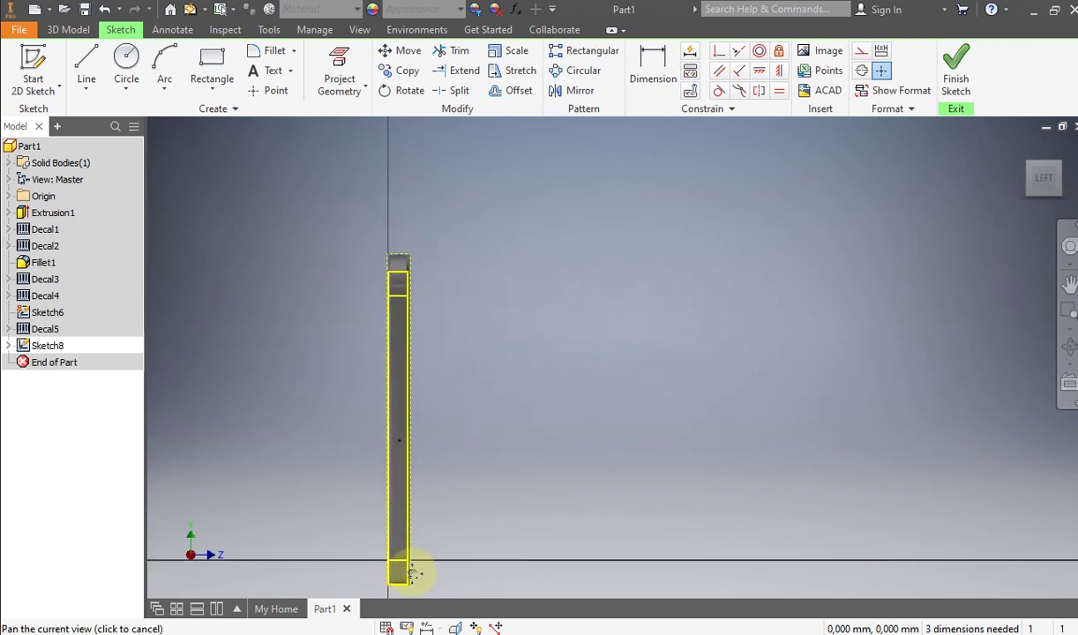
Step: Stretch the sketch image outward at its lower corner, past the outline's lower corner on the vertical axis side
{"action": "scroll", "coordinate": [395, 363], "scroll_direction": "up", "scroll_amount": 3}
{"action": "left_click_drag", "start_coordinate": [423, 163], "coordinate": [427, 191]}
{"action": "scroll", "coordinate": [424, 280], "scroll_direction": "down", "scroll_amount": 5}
{"action": "middle_click_drag", "start_coordinate": [428, 398], "coordinate": [420, 322]}
{"action": "scroll", "coordinate": [420, 403], "scroll_direction": "up", "scroll_amount": 5}
{"action": "middle_click_drag", "start_coordinate": [386, 397], "coordinate": [375, 302]}
{"action": "mouse_move", "coordinate": [359, 310]}
{"action": "left_mouse_down"}
{"action": "mouse_move", "coordinate": [369, 288]}
{"action": "mouse_move", "coordinate": [339, 315]}
{"action": "mouse_move", "coordinate": [356, 309]}
{"action": "mouse_move", "coordinate": [353, 318]}
{"action": "mouse_move", "coordinate": [361, 298]}
{"action": "mouse_move", "coordinate": [360, 326]}
{"action": "mouse_move", "coordinate": [341, 338]}
{"action": "left_mouse_up"}
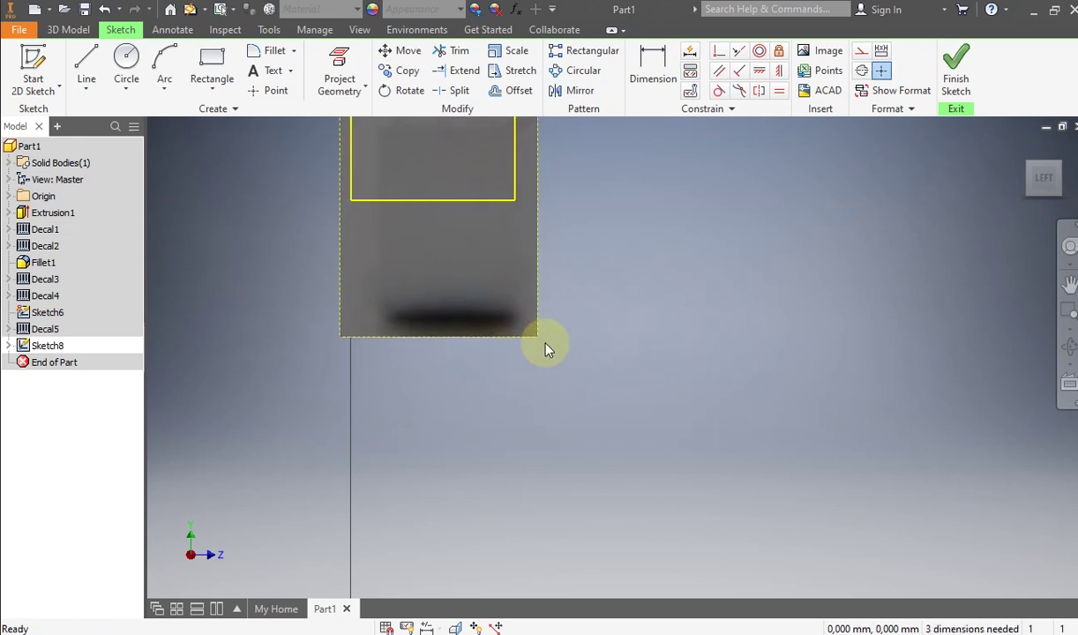
Step: Pull the image's other lower corner in toward the outline's long side and shift the image toward the outline's lower edge
{"action": "left_click_drag", "start_coordinate": [537, 336], "coordinate": [515, 298]}
{"action": "scroll", "coordinate": [467, 273], "scroll_direction": "up", "scroll_amount": 3}
{"action": "middle_click_drag", "start_coordinate": [448, 268], "coordinate": [430, 320]}
{"action": "left_click_drag", "start_coordinate": [424, 300], "coordinate": [421, 259]}
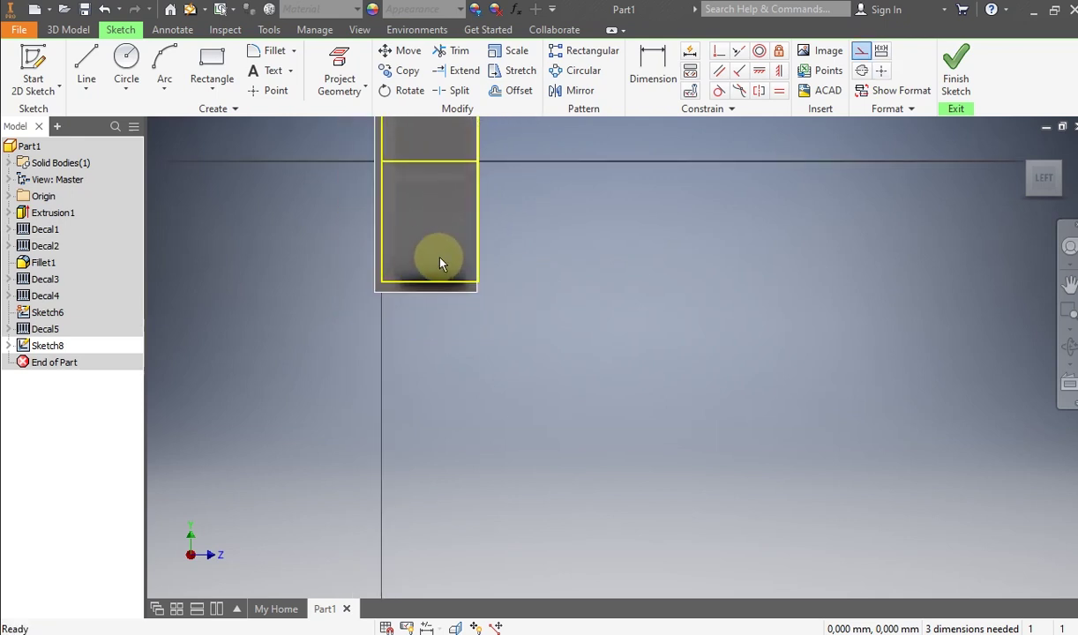
Step: Shift the image by its upper corner and enlarge it slightly from the opposite upper corner so it is wider than the outline
{"action": "scroll", "coordinate": [440, 262], "scroll_direction": "up", "scroll_amount": 6}
{"action": "middle_click_drag", "start_coordinate": [440, 262], "coordinate": [431, 515]}
{"action": "scroll", "coordinate": [427, 329], "scroll_direction": "down", "scroll_amount": 5}
{"action": "scroll", "coordinate": [474, 277], "scroll_direction": "down", "scroll_amount": 3}
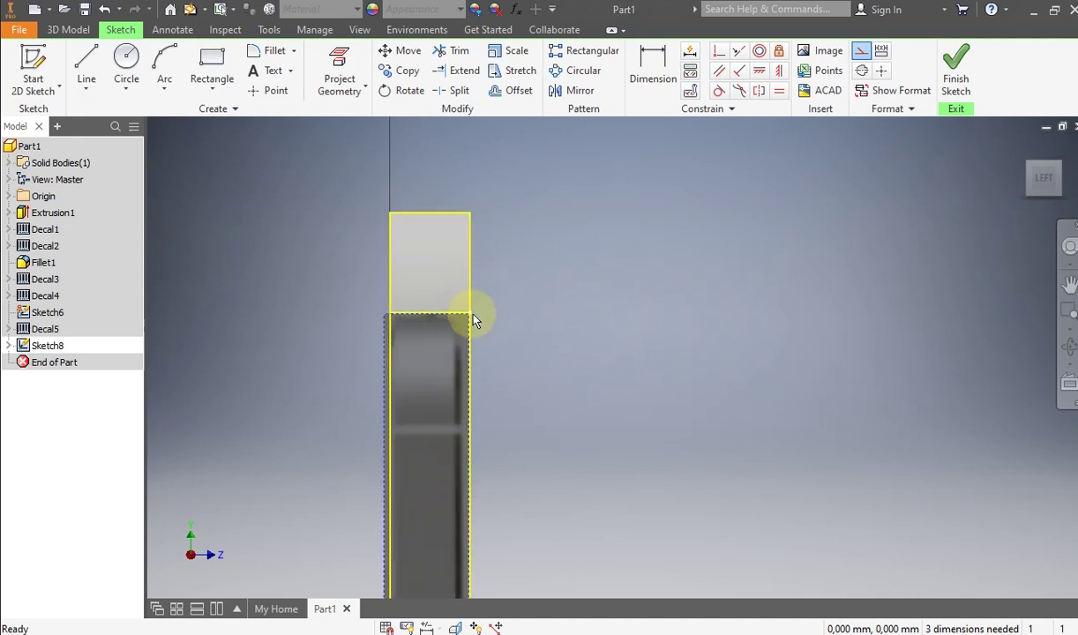
{"action": "mouse_move", "coordinate": [472, 314]}
{"action": "left_mouse_down"}
{"action": "mouse_move", "coordinate": [481, 312]}
{"action": "mouse_move", "coordinate": [471, 313]}
{"action": "left_mouse_up"}
{"action": "left_click_drag", "start_coordinate": [386, 314], "coordinate": [356, 291]}
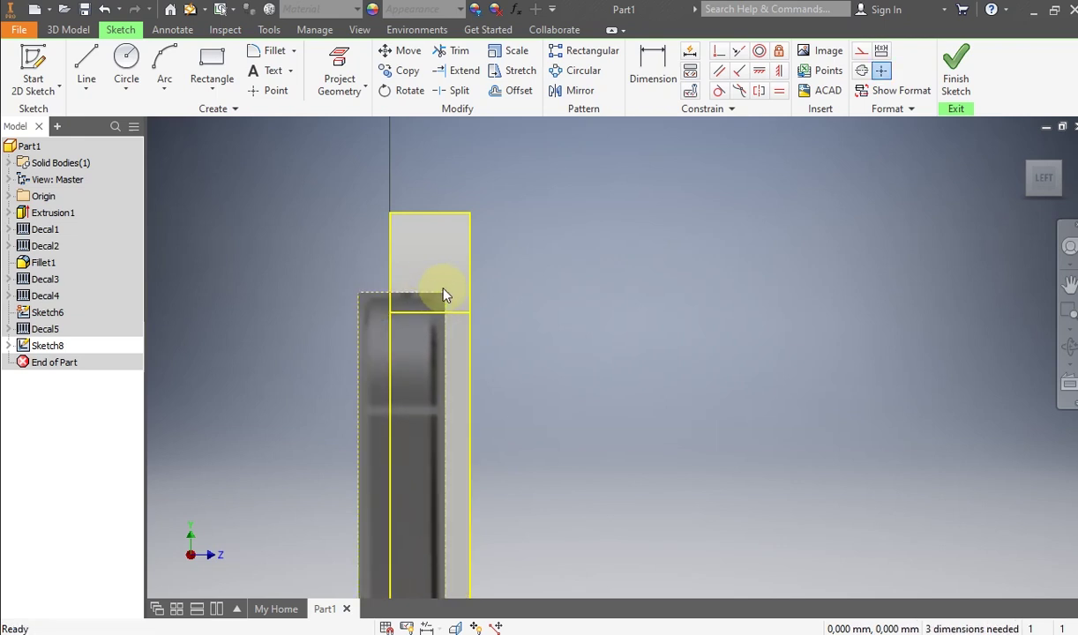
{"action": "left_click_drag", "start_coordinate": [445, 294], "coordinate": [453, 288]}
Step: Move the enlarged image back over the phone's side so its long edges line up with the outline
{"action": "scroll", "coordinate": [449, 315], "scroll_direction": "up", "scroll_amount": 3}
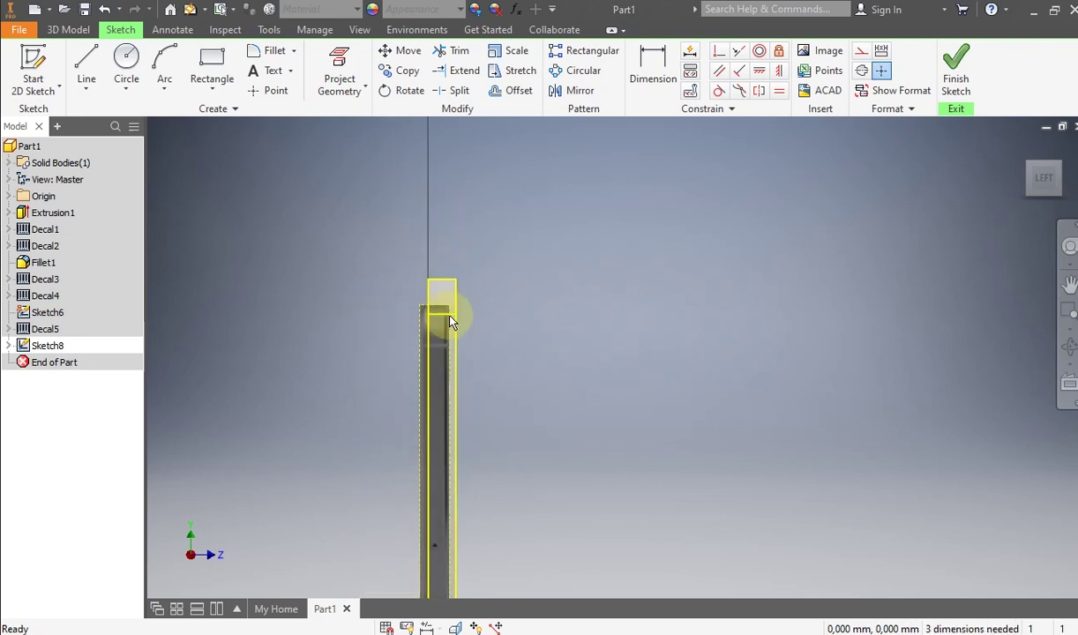
{"action": "scroll", "coordinate": [434, 450], "scroll_direction": "up", "scroll_amount": 2}
{"action": "scroll", "coordinate": [457, 446], "scroll_direction": "down", "scroll_amount": 4}
{"action": "left_click_drag", "start_coordinate": [455, 416], "coordinate": [457, 432]}
{"action": "scroll", "coordinate": [456, 429], "scroll_direction": "up", "scroll_amount": 2}
{"action": "middle_click_drag", "start_coordinate": [450, 437], "coordinate": [418, 544]}
{"action": "scroll", "coordinate": [439, 305], "scroll_direction": "down", "scroll_amount": 2}
{"action": "left_click_drag", "start_coordinate": [421, 320], "coordinate": [424, 321]}
{"action": "left_click", "coordinate": [486, 303]}
Step: Dimension the image's long edge and set its length to 120 mm
{"action": "left_click", "coordinate": [653, 71]}
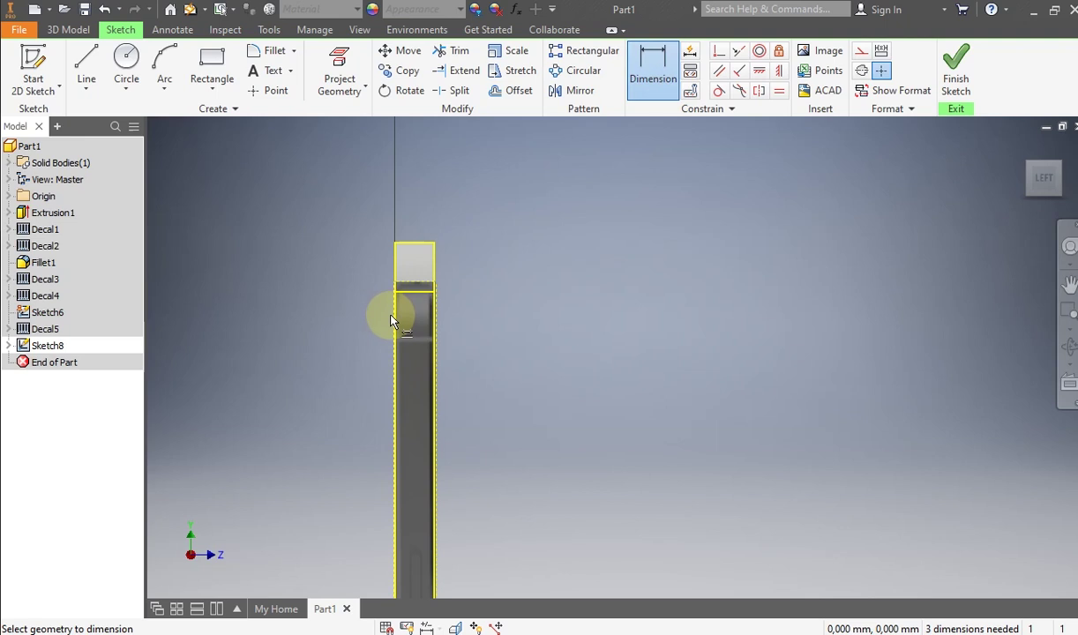
{"action": "scroll", "coordinate": [393, 317], "scroll_direction": "up", "scroll_amount": 5}
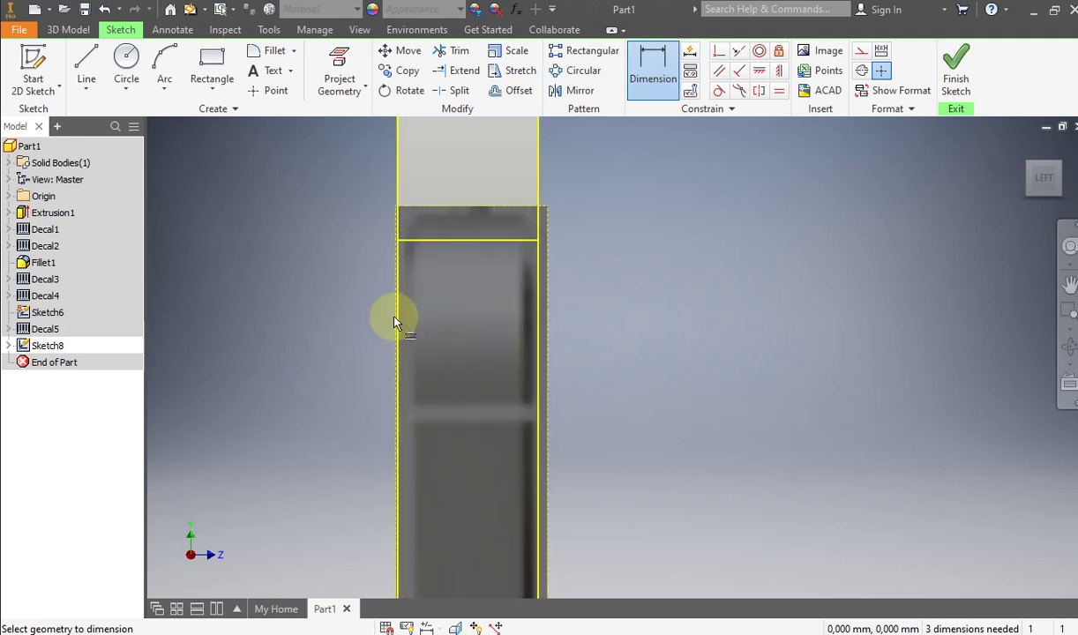
{"action": "left_click", "coordinate": [548, 330]}
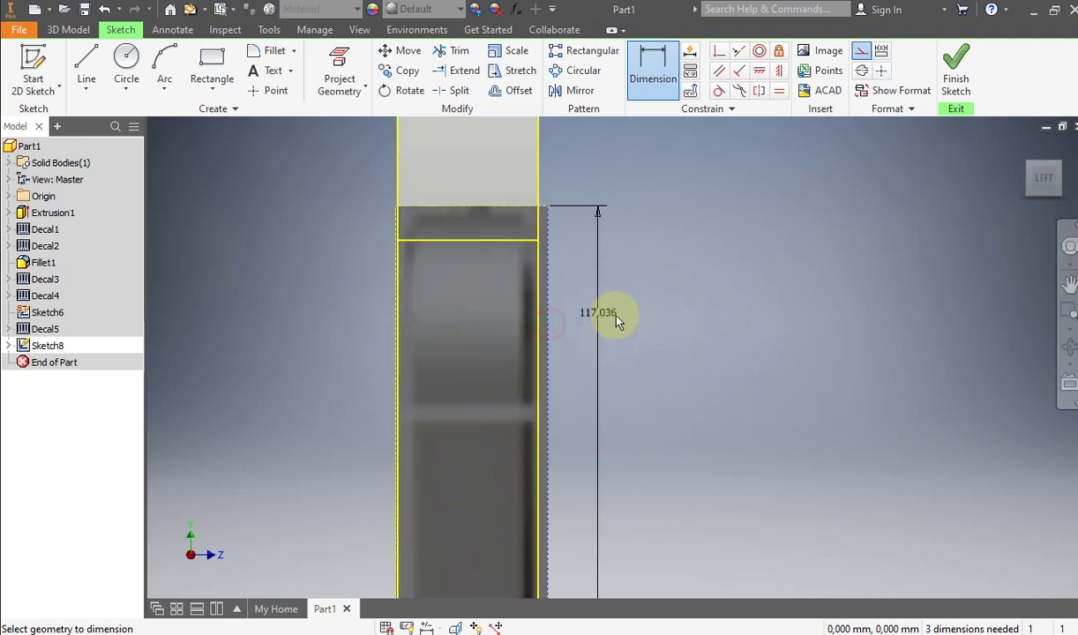
{"action": "left_click", "coordinate": [660, 307]}
{"action": "scroll", "coordinate": [535, 219], "scroll_direction": "down", "scroll_amount": 6}
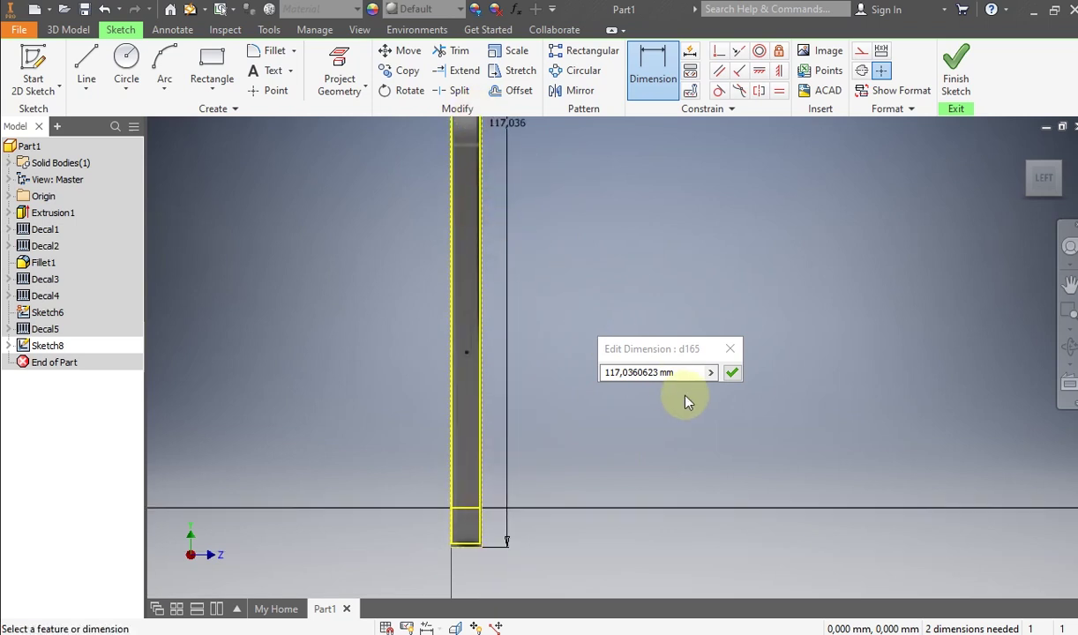
{"action": "left_click_drag", "start_coordinate": [695, 377], "coordinate": [529, 382]}
{"action": "type", "text": "117"}
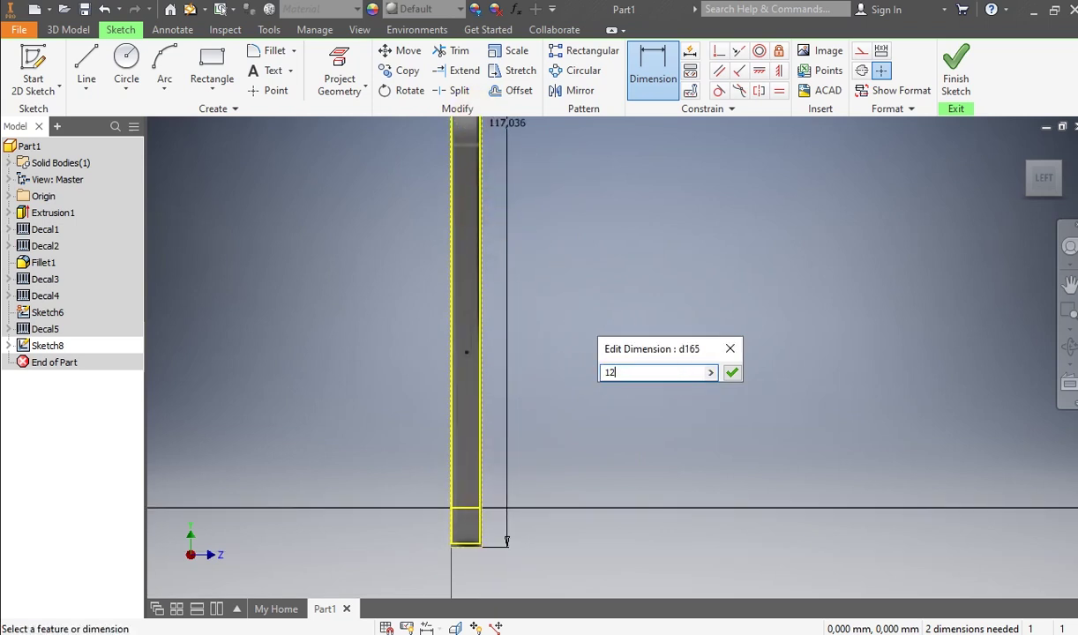
{"action": "key", "text": "Return"}
{"action": "right_click", "coordinate": [541, 289]}
{"action": "left_click", "coordinate": [590, 291]}
Step: Move the image up to cover the outline's upper edge and set its length dimension to 125 mm
{"action": "scroll", "coordinate": [459, 263], "scroll_direction": "up", "scroll_amount": 4}
{"action": "left_click_drag", "start_coordinate": [542, 332], "coordinate": [542, 265]}
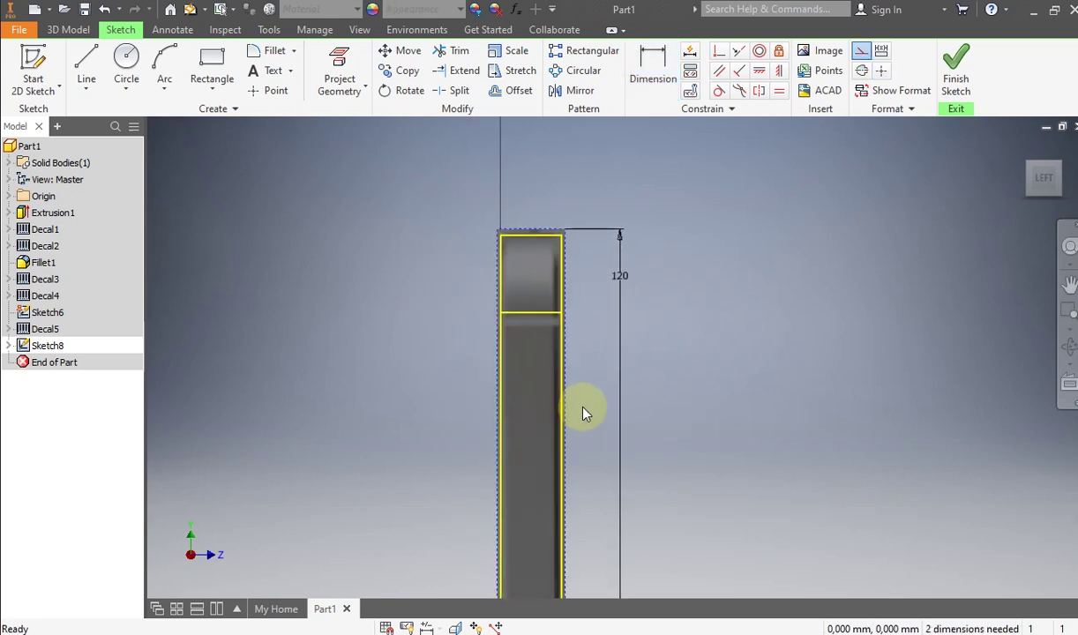
{"action": "scroll", "coordinate": [574, 433], "scroll_direction": "down", "scroll_amount": 5}
{"action": "scroll", "coordinate": [563, 453], "scroll_direction": "up", "scroll_amount": 5}
{"action": "scroll", "coordinate": [573, 385], "scroll_direction": "down", "scroll_amount": 2}
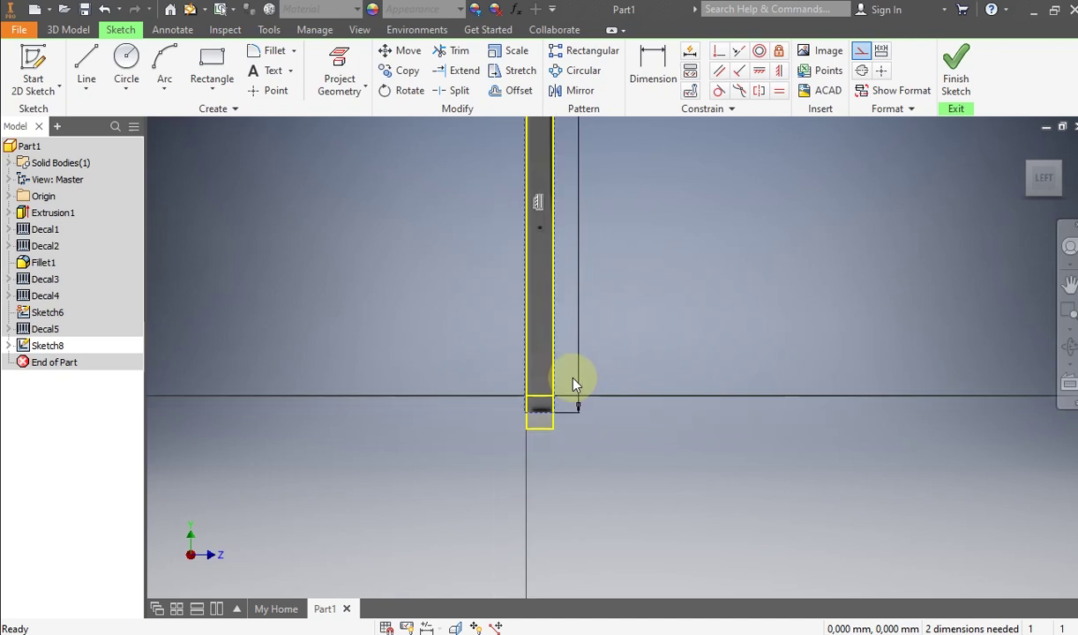
{"action": "scroll", "coordinate": [578, 314], "scroll_direction": "down", "scroll_amount": 2}
{"action": "double_click", "coordinate": [579, 308]}
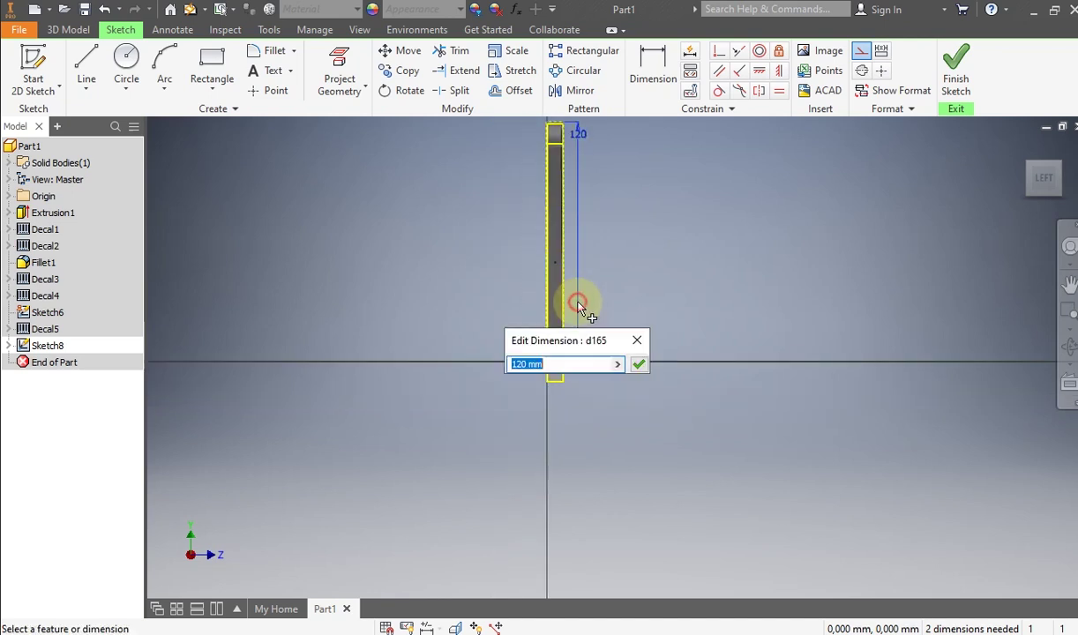
{"action": "type", "text": "125"}
{"action": "key", "text": "Return"}
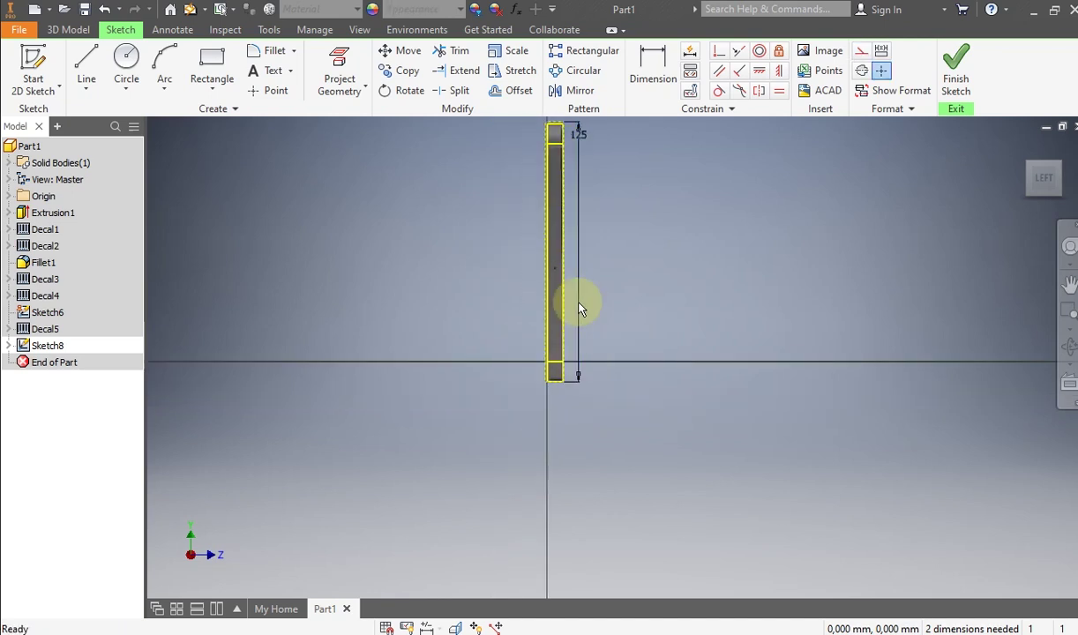
Step: Nudge the 125 mm image so it covers the outline at both ends, and finish the sketch
{"action": "scroll", "coordinate": [551, 128], "scroll_direction": "up", "scroll_amount": 6}
{"action": "mouse_move", "coordinate": [645, 149]}
{"action": "middle_mouse_down"}
{"action": "mouse_move", "coordinate": [621, 250]}
{"action": "mouse_move", "coordinate": [597, 273]}
{"action": "middle_mouse_up"}
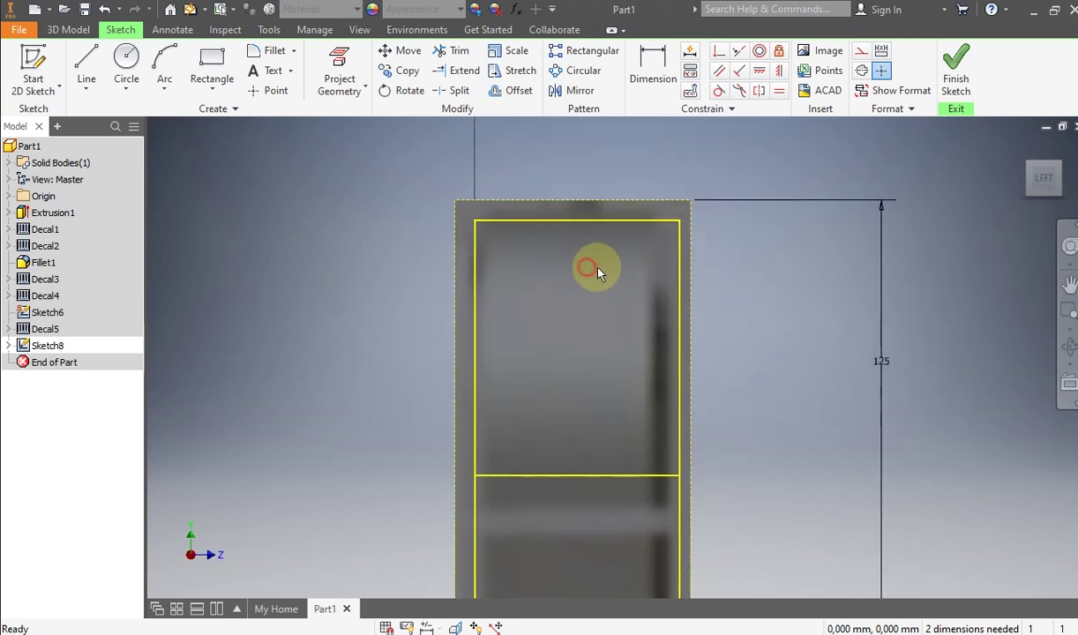
{"action": "left_click_drag", "start_coordinate": [571, 271], "coordinate": [576, 274]}
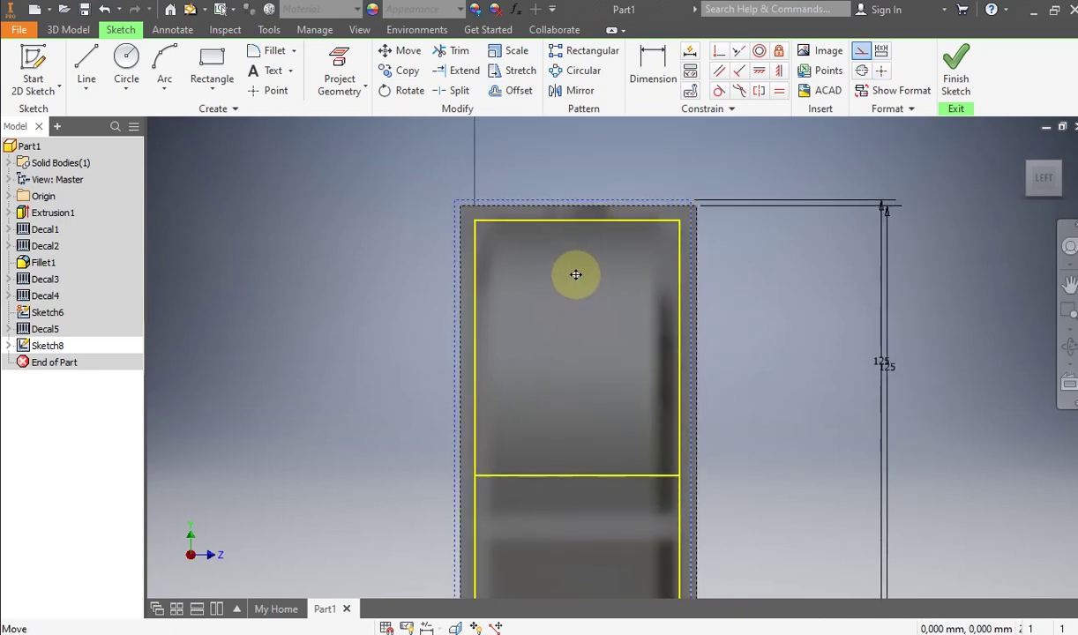
{"action": "scroll", "coordinate": [577, 296], "scroll_direction": "down", "scroll_amount": 5}
{"action": "scroll", "coordinate": [578, 298], "scroll_direction": "up", "scroll_amount": 4}
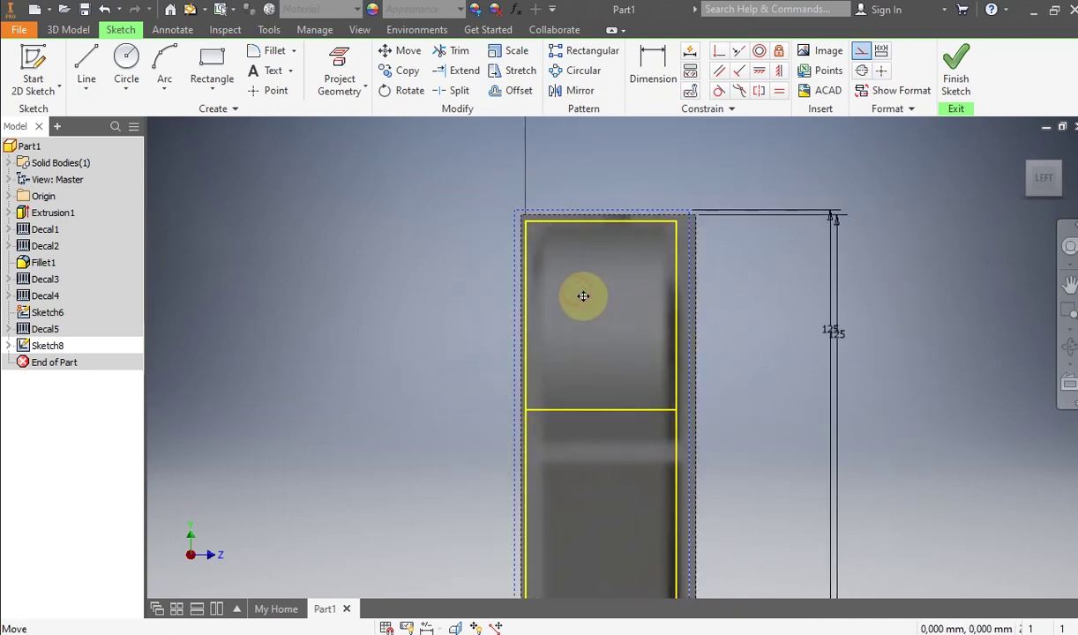
{"action": "scroll", "coordinate": [580, 295], "scroll_direction": "down", "scroll_amount": 5}
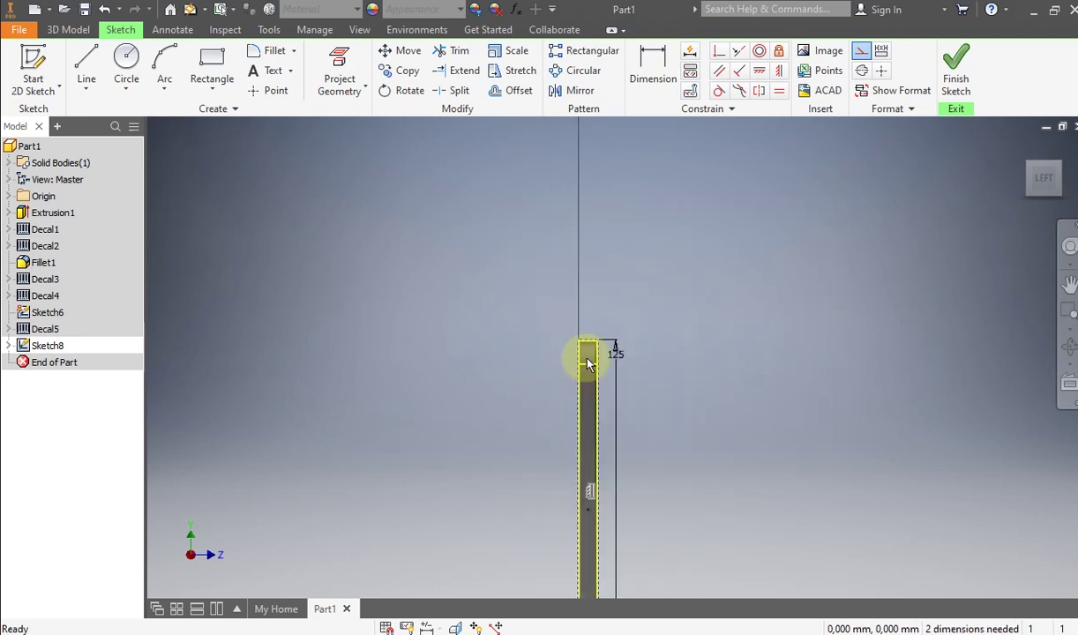
{"action": "middle_click_drag", "start_coordinate": [589, 357], "coordinate": [577, 301]}
{"action": "scroll", "coordinate": [589, 354], "scroll_direction": "up", "scroll_amount": 4}
{"action": "scroll", "coordinate": [595, 292], "scroll_direction": "up", "scroll_amount": 3}
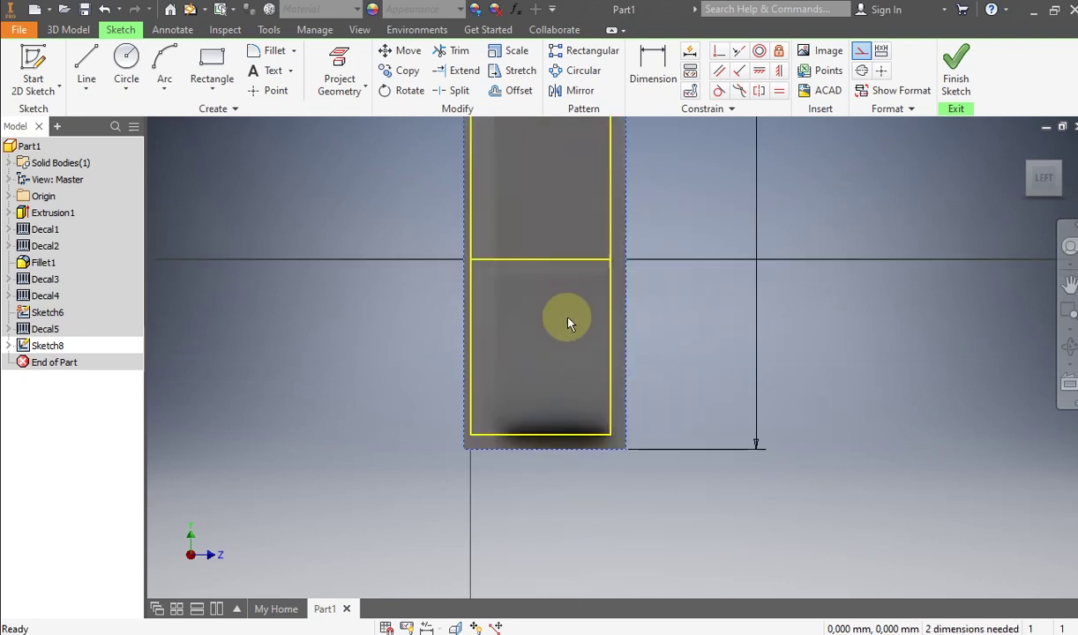
{"action": "scroll", "coordinate": [549, 349], "scroll_direction": "down", "scroll_amount": 5}
{"action": "mouse_move", "coordinate": [549, 349]}
{"action": "middle_mouse_down"}
{"action": "mouse_move", "coordinate": [580, 430]}
{"action": "mouse_move", "coordinate": [564, 491]}
{"action": "middle_mouse_up"}
{"action": "left_click", "coordinate": [951, 77]}
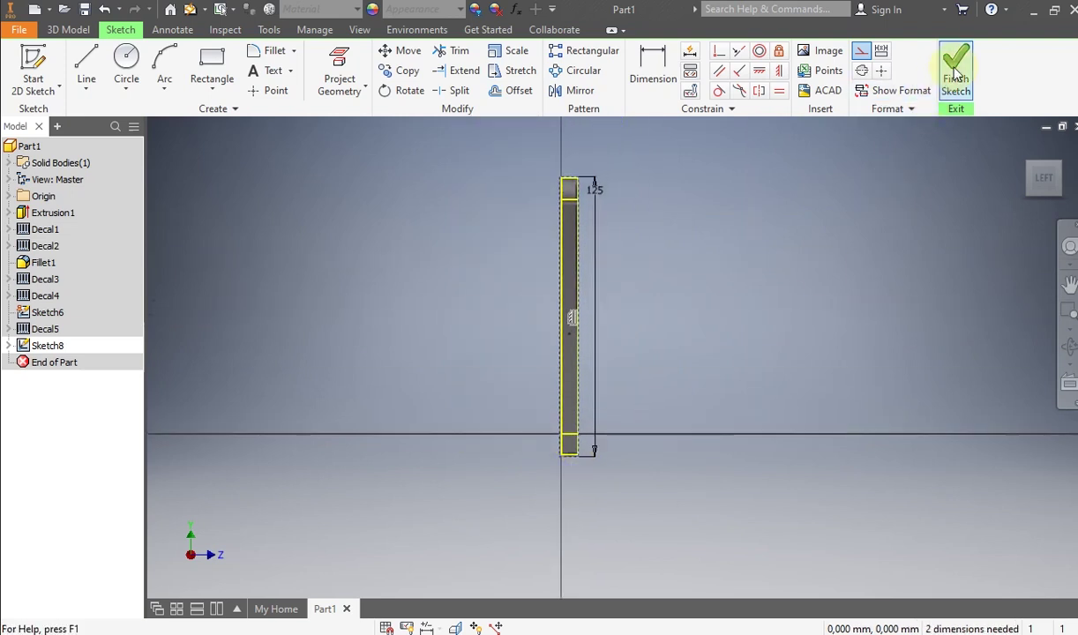
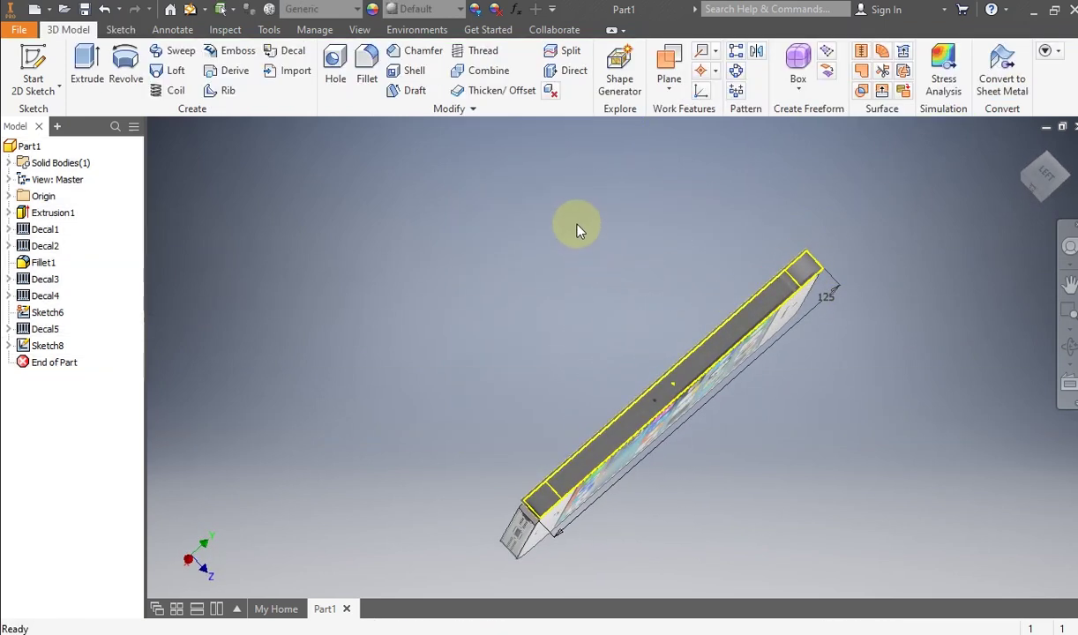
Step: Apply the sketch image as a decal on the phone's left side face with Chain Faces enabled
{"action": "left_click", "coordinate": [286, 51]}
{"action": "left_click", "coordinate": [708, 356]}
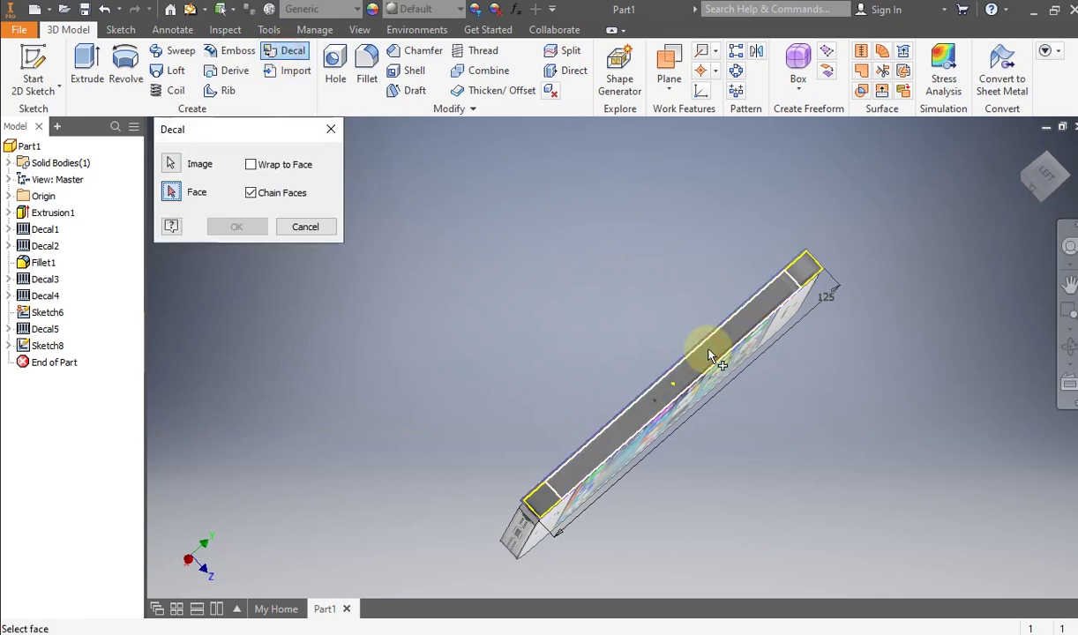
{"action": "left_click", "coordinate": [707, 360]}
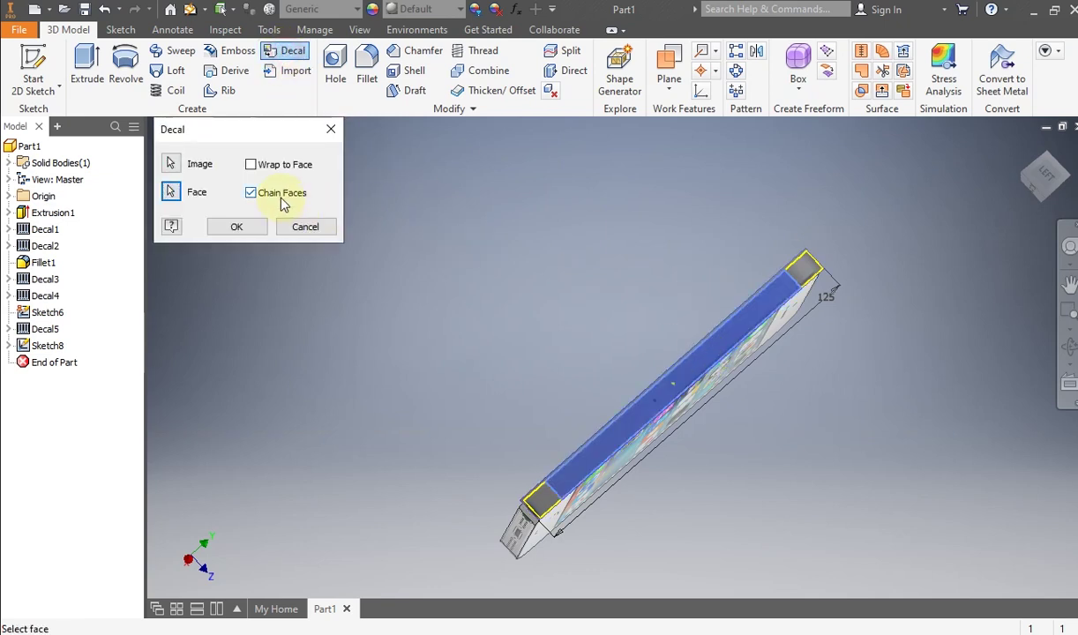
{"action": "left_click", "coordinate": [237, 227]}
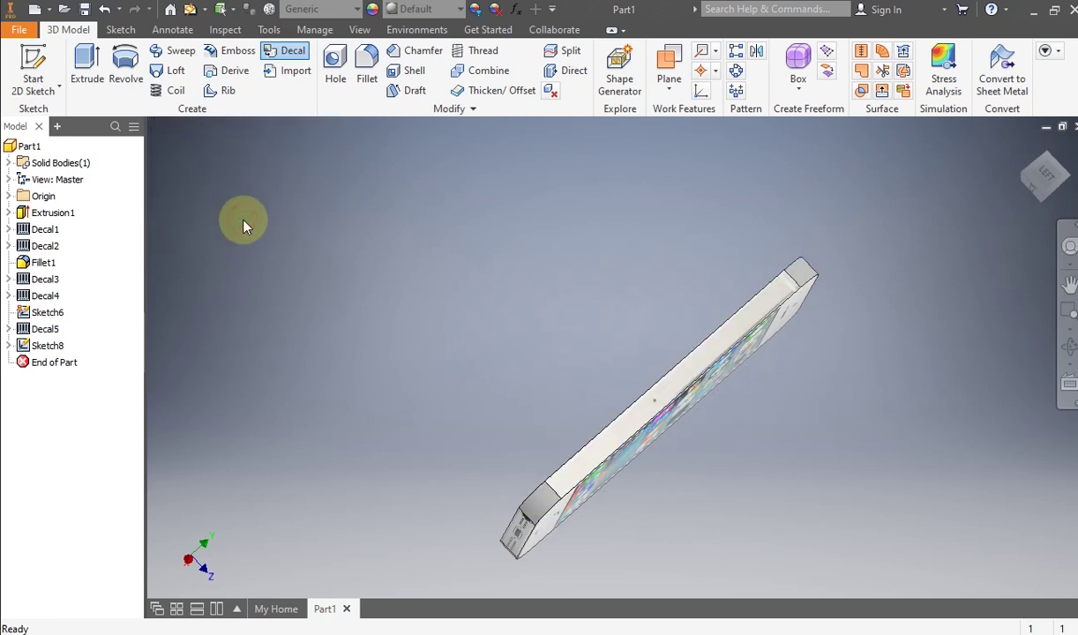
Step: Inspect the decals on the phone's sides, front and lower end from several angles
{"action": "left_click", "coordinate": [1068, 347]}
{"action": "left_click_drag", "start_coordinate": [685, 379], "coordinate": [615, 378]}
{"action": "right_click", "coordinate": [614, 376]}
{"action": "left_click", "coordinate": [676, 376]}
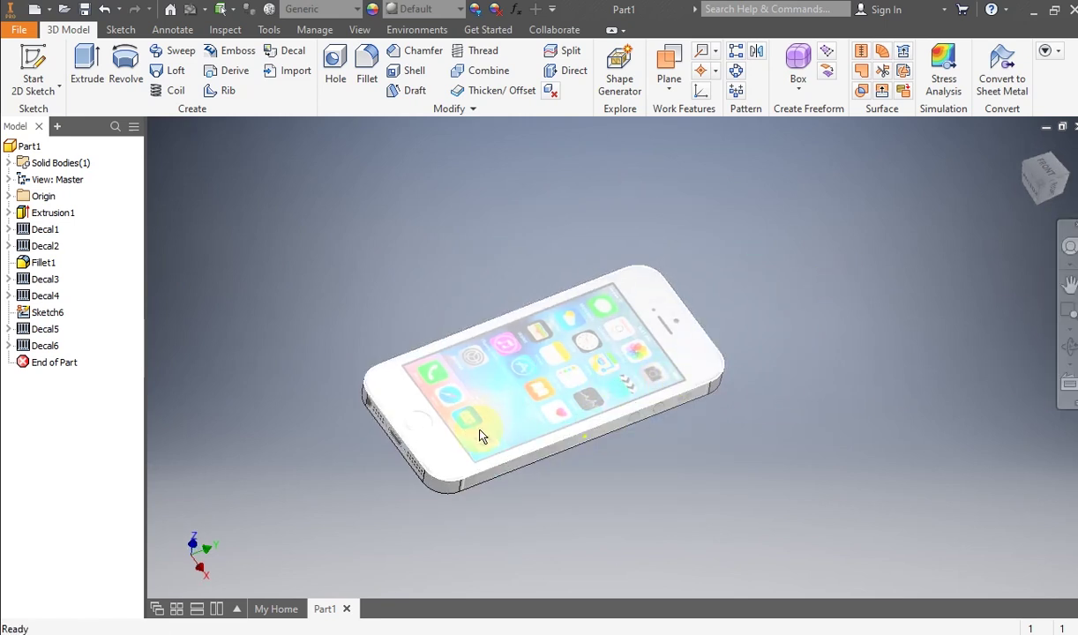
{"action": "left_click", "coordinate": [1068, 347]}
{"action": "left_click_drag", "start_coordinate": [896, 377], "coordinate": [753, 535]}
{"action": "scroll", "coordinate": [671, 433], "scroll_direction": "up", "scroll_amount": 10}
{"action": "key", "text": "Escape"}
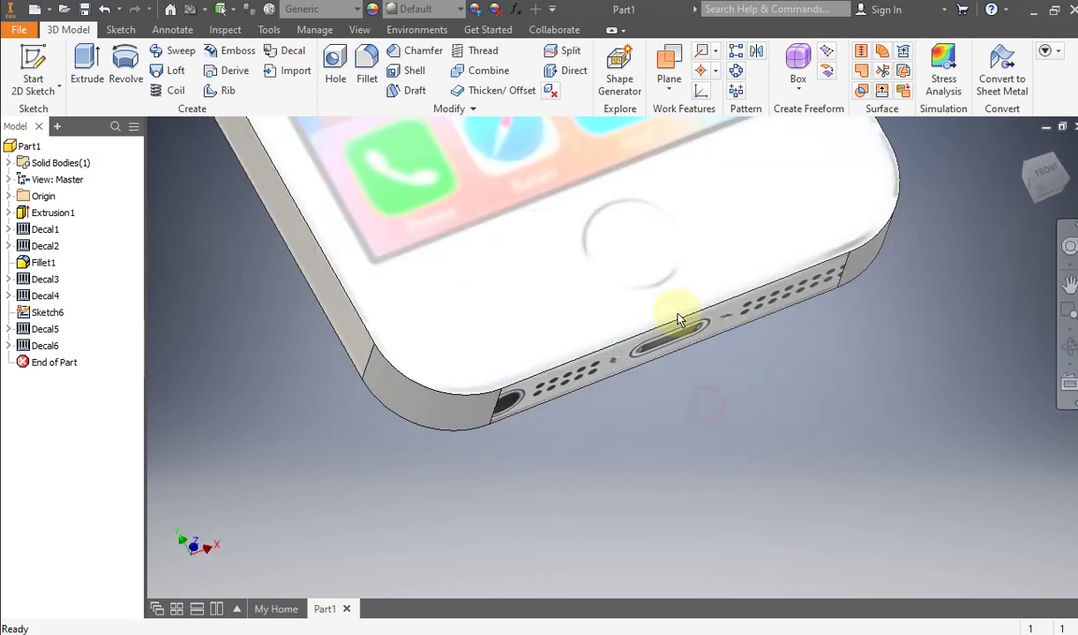
{"action": "scroll", "coordinate": [641, 281], "scroll_direction": "down", "scroll_amount": 5}
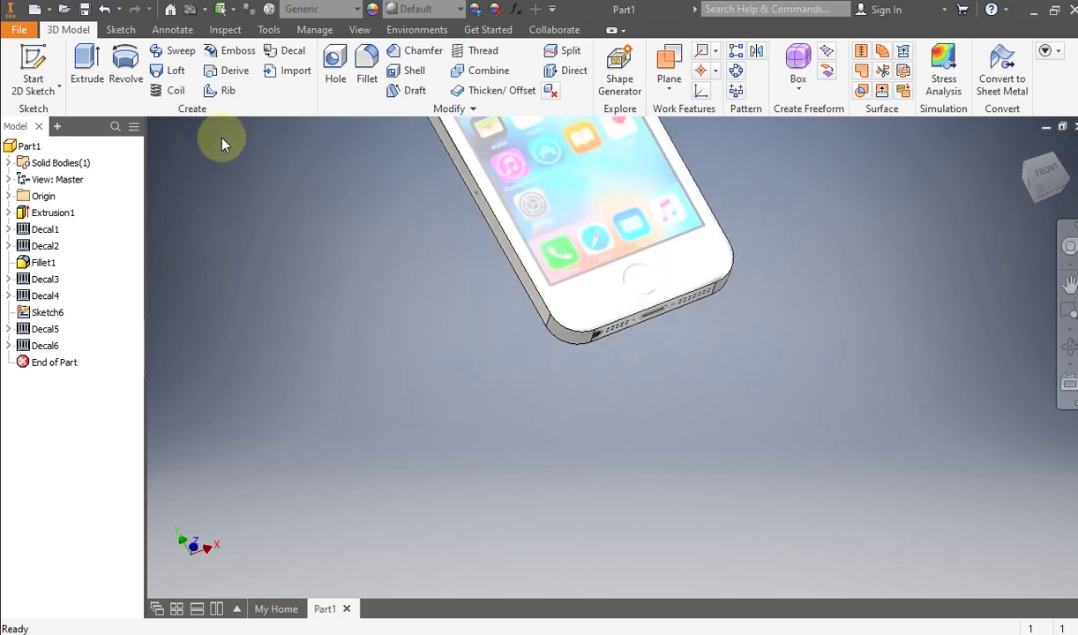
{"action": "middle_click_drag", "start_coordinate": [507, 263], "coordinate": [387, 357]}
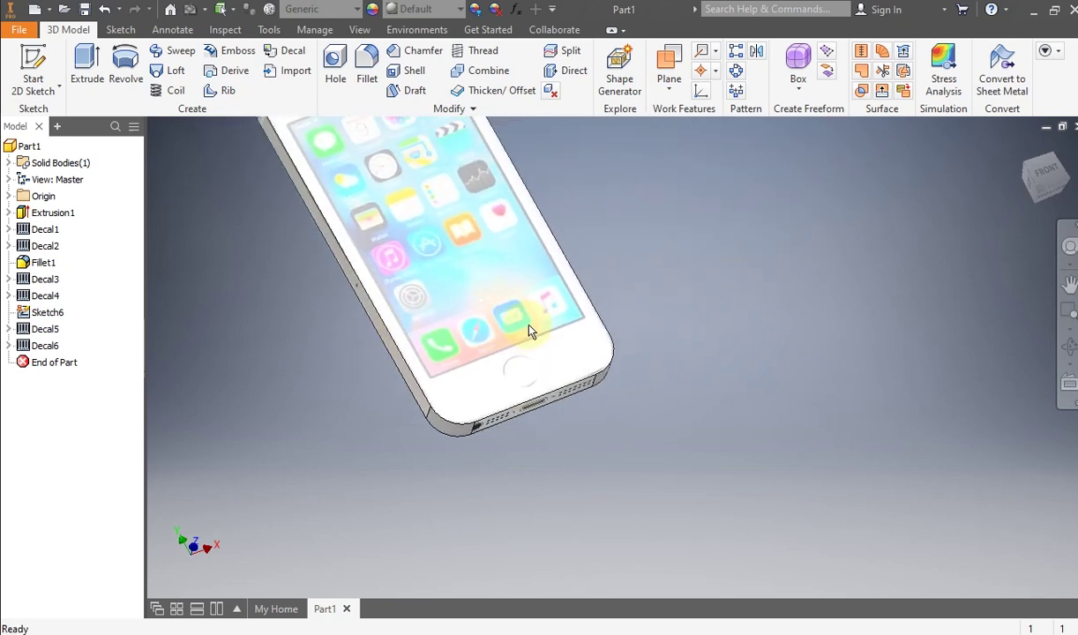
Step: Start a 2D sketch on the phone's front face, at the home button end
{"action": "left_click", "coordinate": [528, 323]}
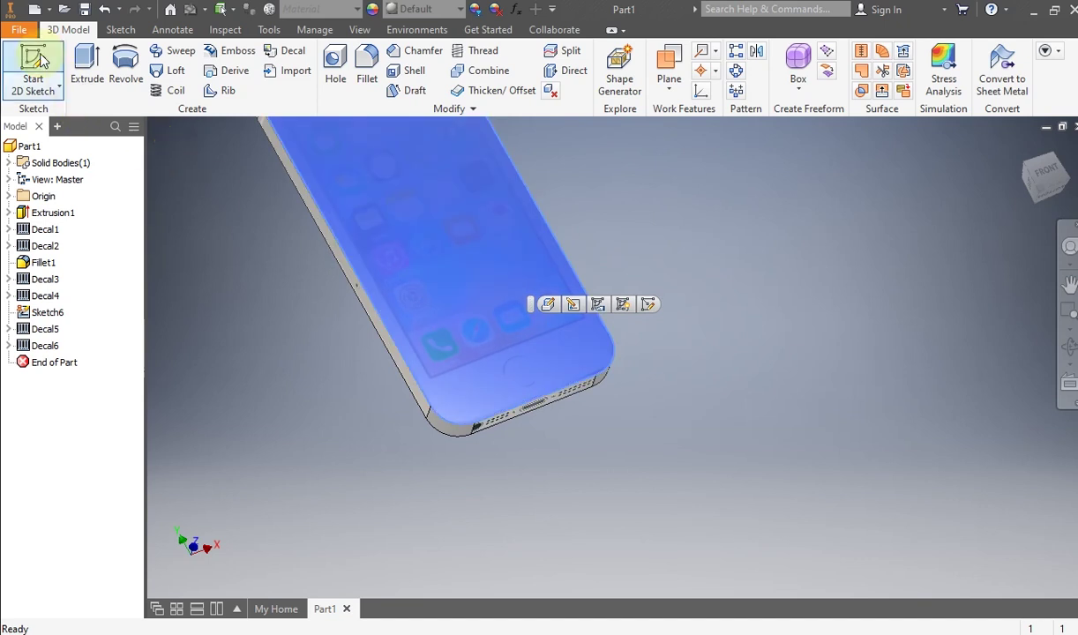
{"action": "left_click", "coordinate": [33, 72]}
{"action": "middle_click_drag", "start_coordinate": [519, 296], "coordinate": [422, 142]}
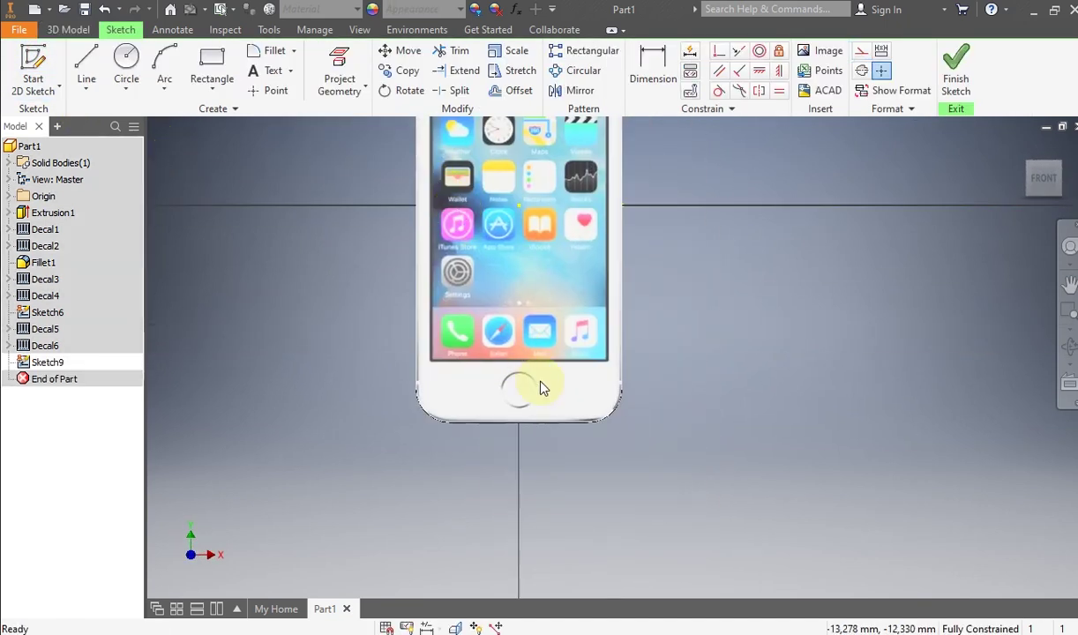
{"action": "scroll", "coordinate": [544, 385], "scroll_direction": "down", "scroll_amount": 3}
Step: Draw a circle centred on the phone's vertical centreline, tracing the rim of the home button
{"action": "left_click", "coordinate": [126, 66]}
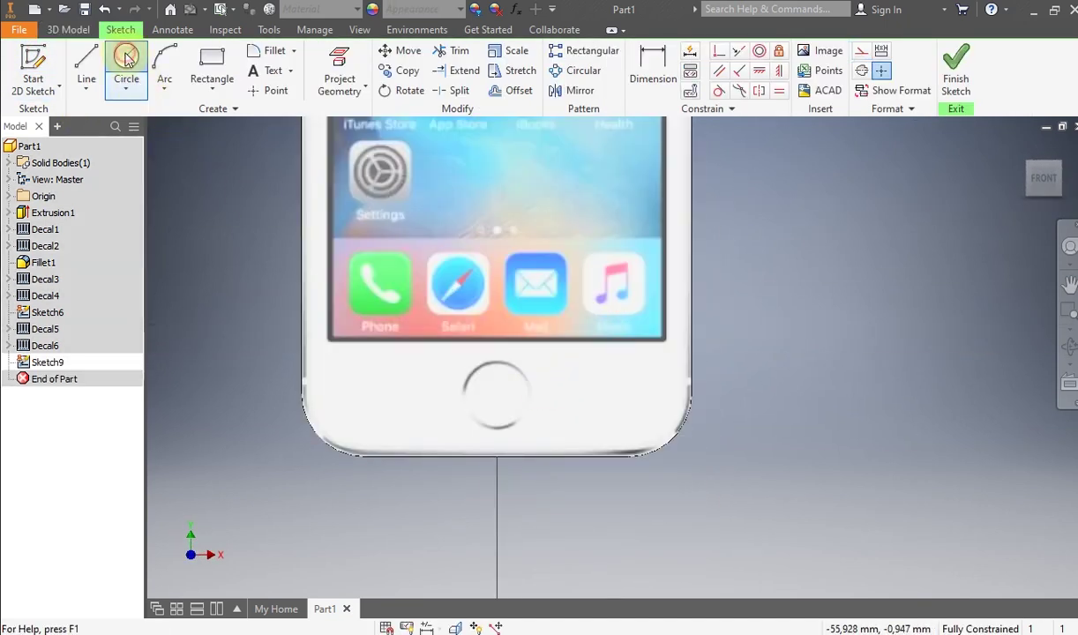
{"action": "scroll", "coordinate": [458, 348], "scroll_direction": "up", "scroll_amount": 2}
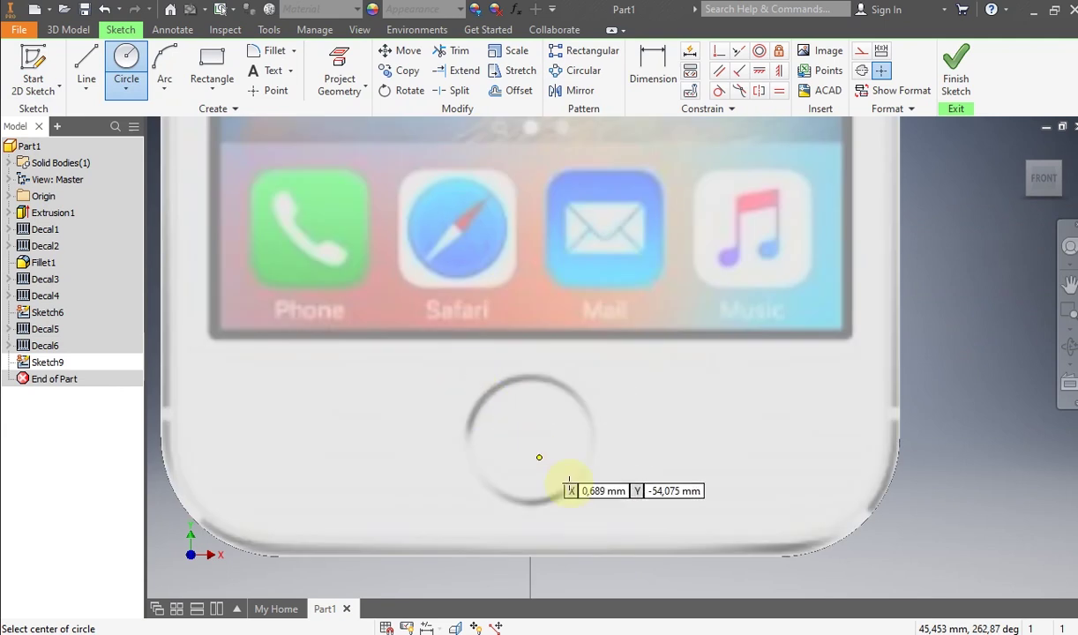
{"action": "left_click", "coordinate": [533, 440]}
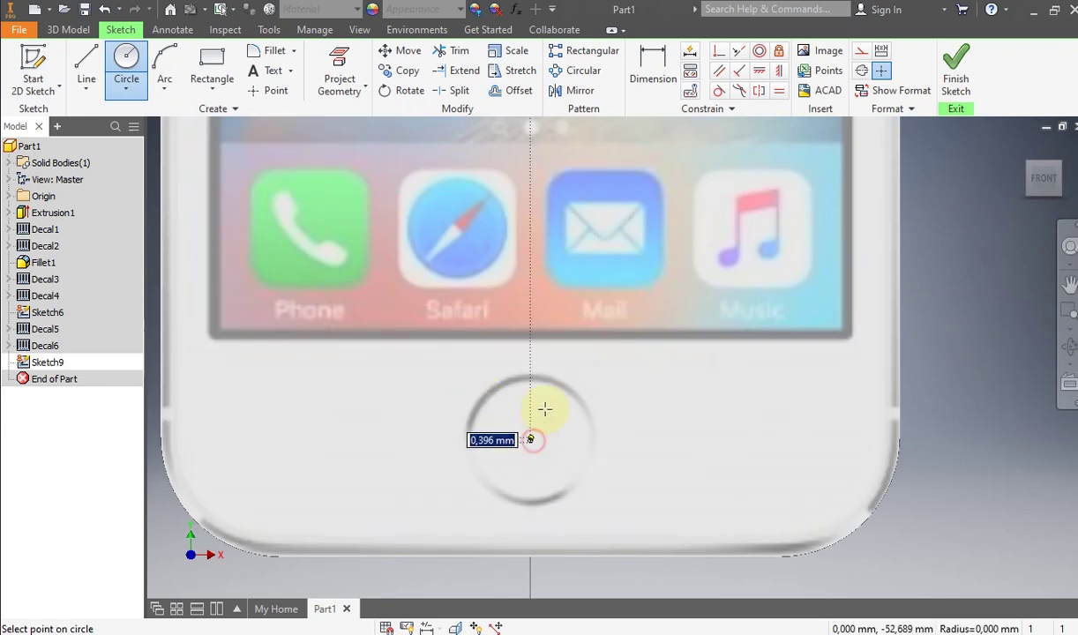
{"action": "left_click", "coordinate": [556, 380]}
{"action": "right_click", "coordinate": [633, 372]}
{"action": "left_click", "coordinate": [695, 371]}
{"action": "scroll", "coordinate": [527, 400], "scroll_direction": "up", "scroll_amount": 2}
{"action": "key", "text": "Escape"}
{"action": "scroll", "coordinate": [504, 324], "scroll_direction": "up", "scroll_amount": 3}
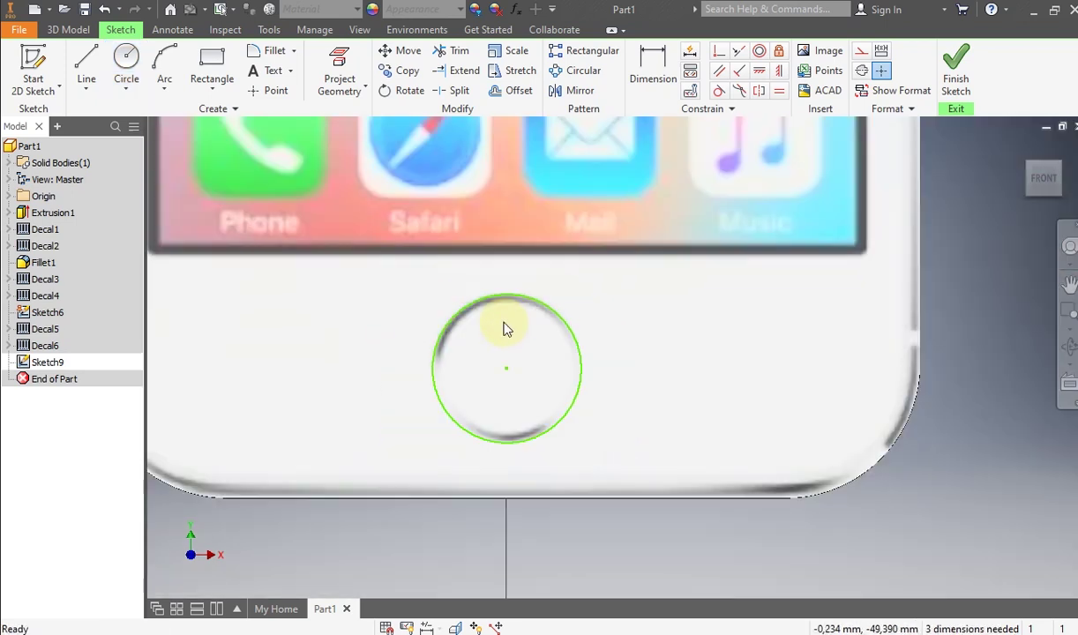
{"action": "scroll", "coordinate": [508, 326], "scroll_direction": "up", "scroll_amount": 2}
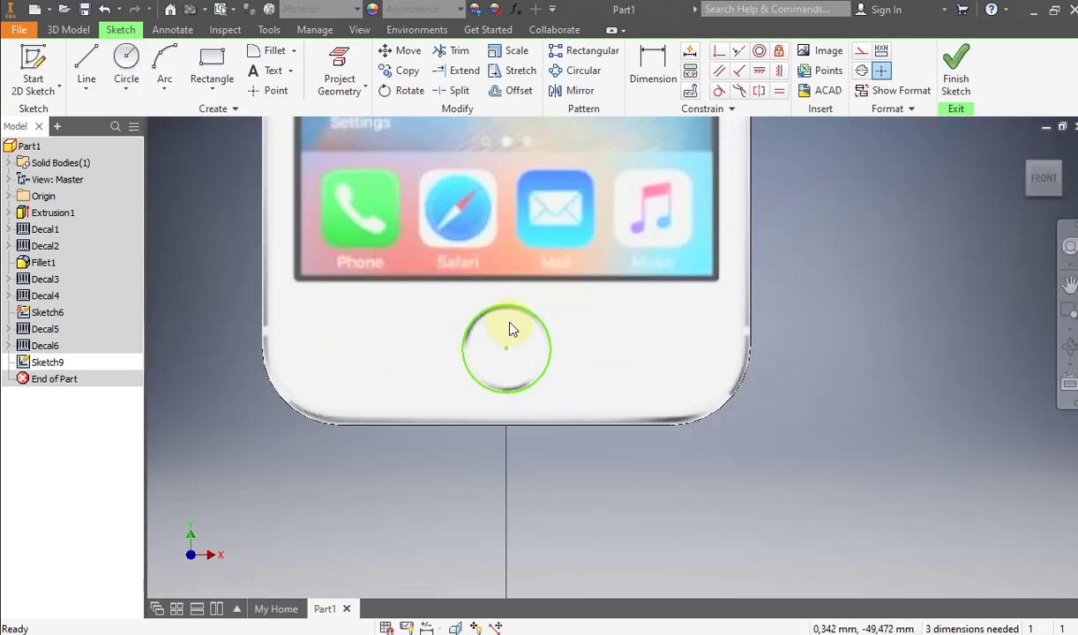
Step: Extrude the home button circle as a 0.5 mm deep cut into the phone's front face
{"action": "left_click", "coordinate": [75, 29]}
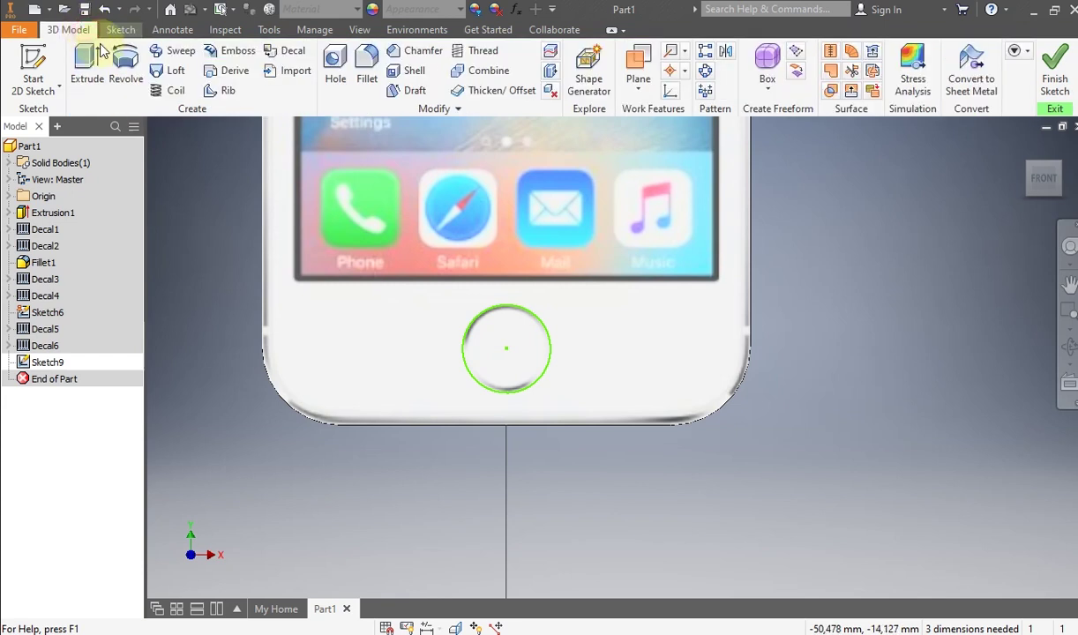
{"action": "left_click", "coordinate": [88, 75]}
{"action": "left_click", "coordinate": [333, 220]}
{"action": "left_click_drag", "start_coordinate": [335, 221], "coordinate": [263, 220]}
{"action": "type", "text": "0.5"}
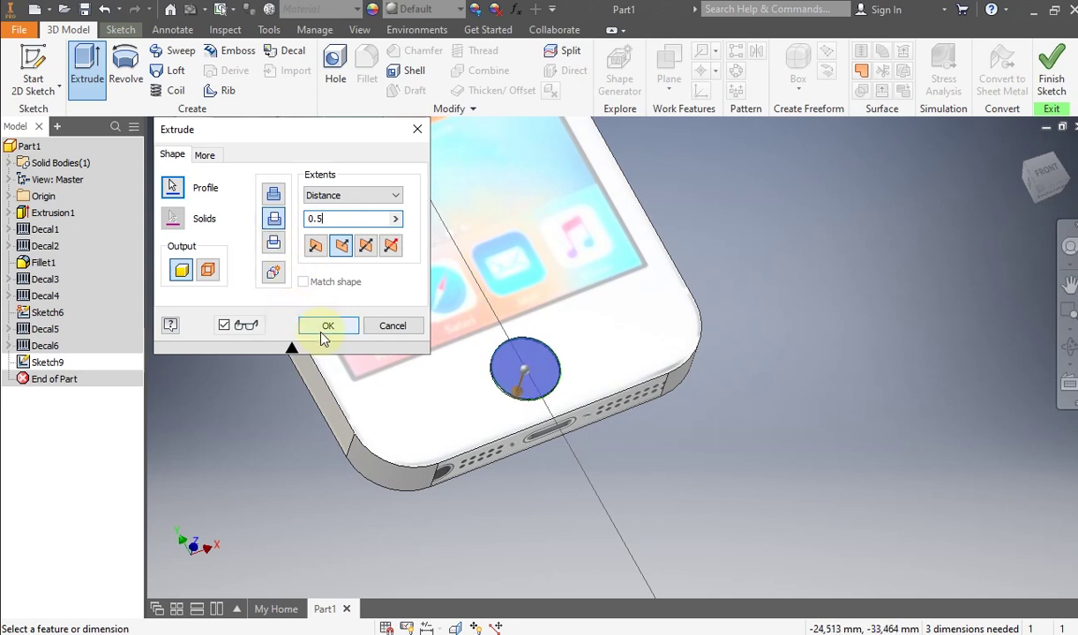
{"action": "left_click", "coordinate": [324, 329]}
Step: Chamfer the rim of the home button recess with a distance of 0.5 mm
{"action": "scroll", "coordinate": [540, 390], "scroll_direction": "up", "scroll_amount": 5}
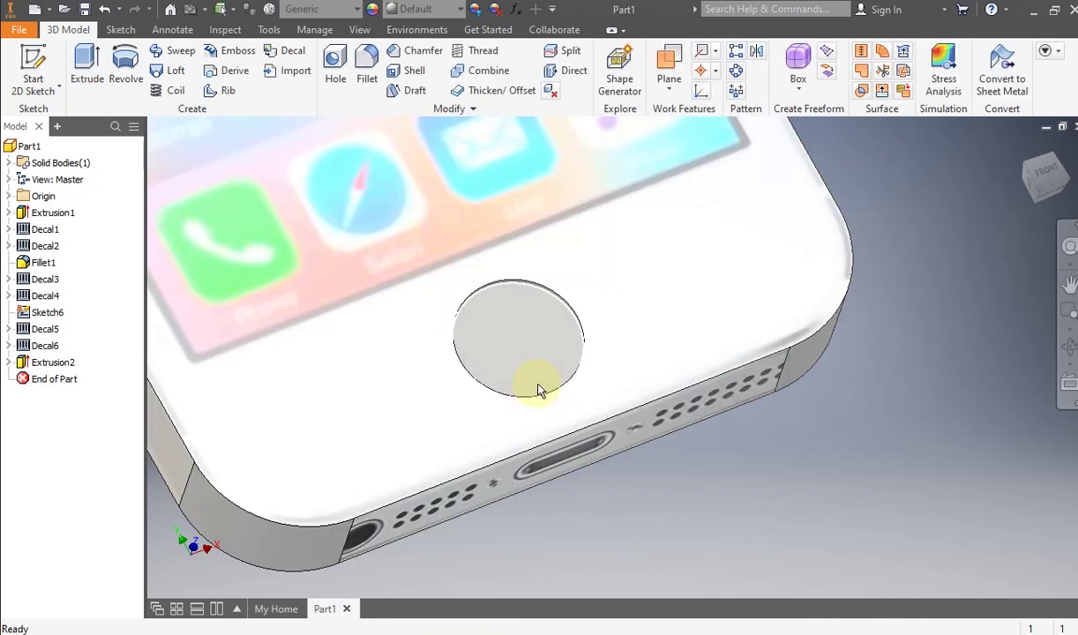
{"action": "scroll", "coordinate": [581, 334], "scroll_direction": "down", "scroll_amount": 5}
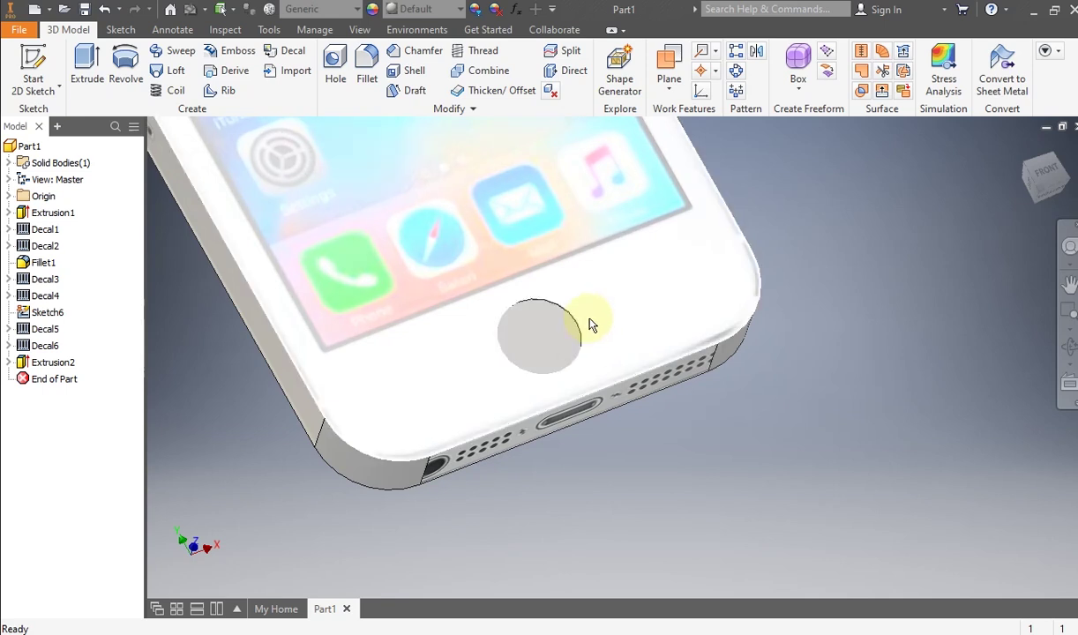
{"action": "scroll", "coordinate": [543, 308], "scroll_direction": "up", "scroll_amount": 5}
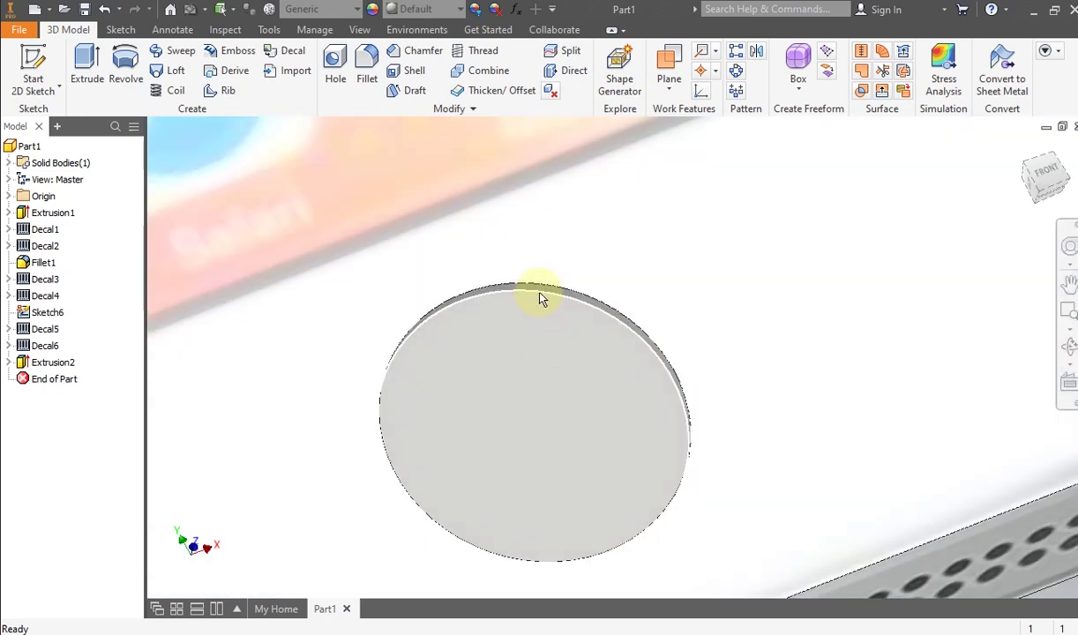
{"action": "left_click", "coordinate": [422, 50]}
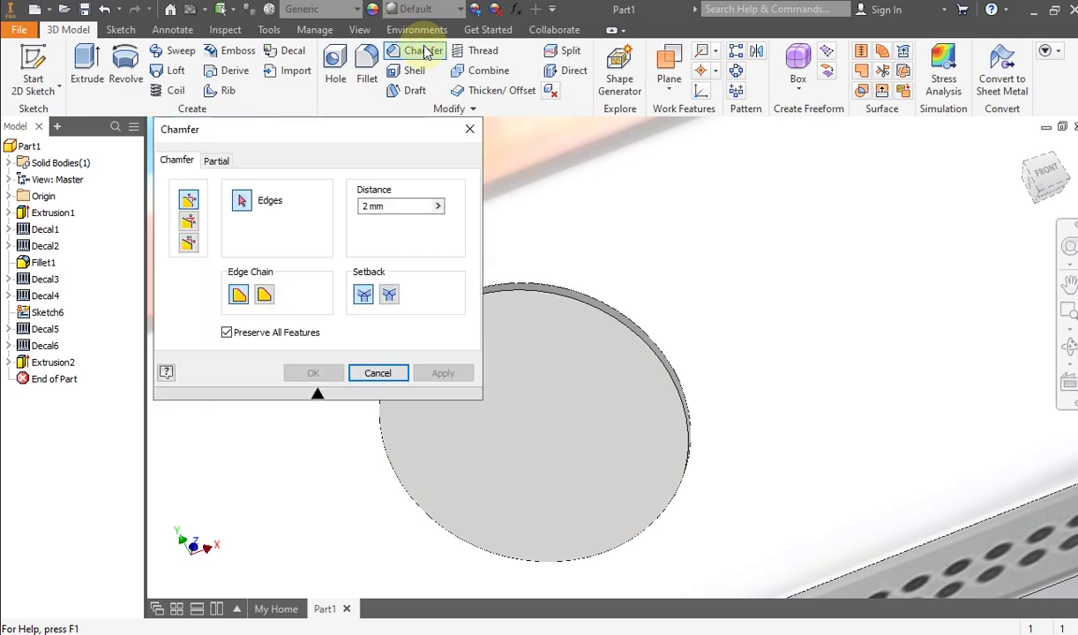
{"action": "left_click", "coordinate": [395, 208]}
{"action": "type", "text": "0."}
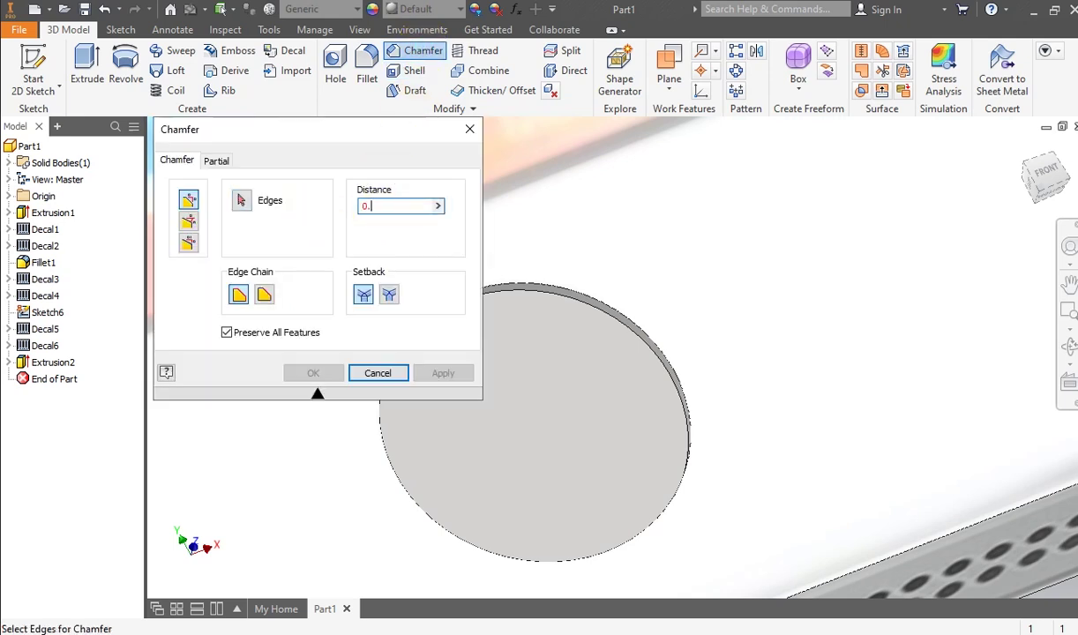
{"action": "left_click", "coordinate": [240, 201]}
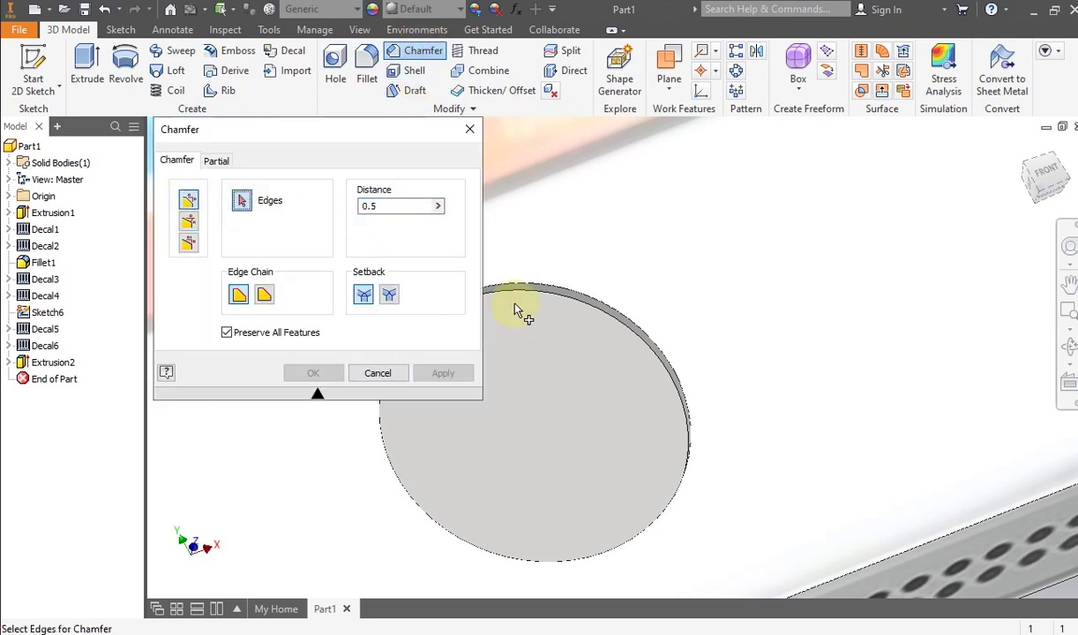
{"action": "scroll", "coordinate": [600, 314], "scroll_direction": "up", "scroll_amount": 3}
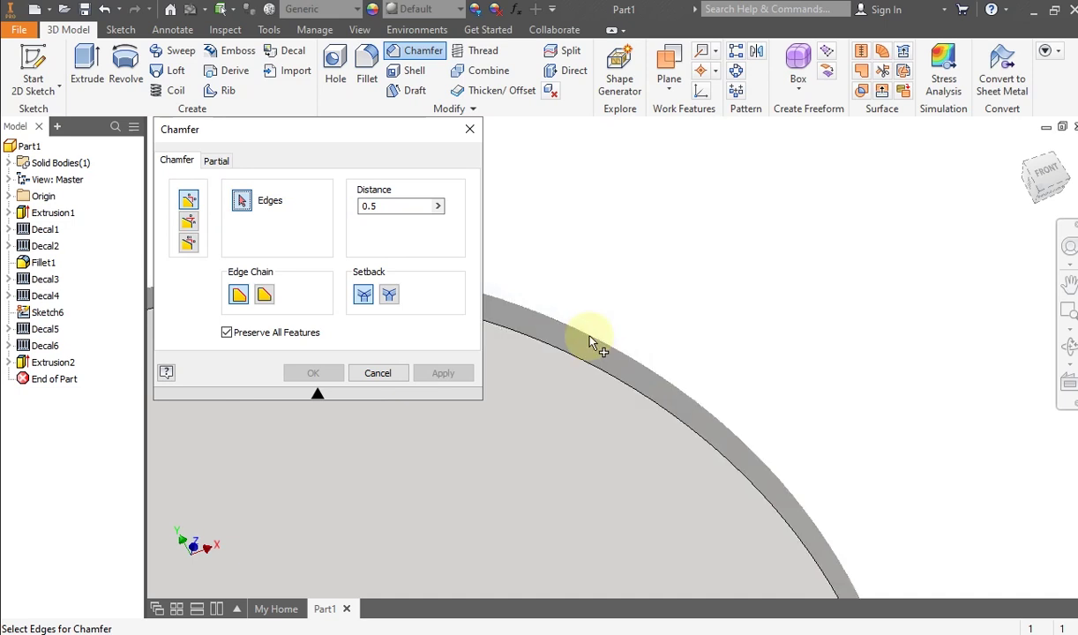
{"action": "left_click", "coordinate": [585, 365]}
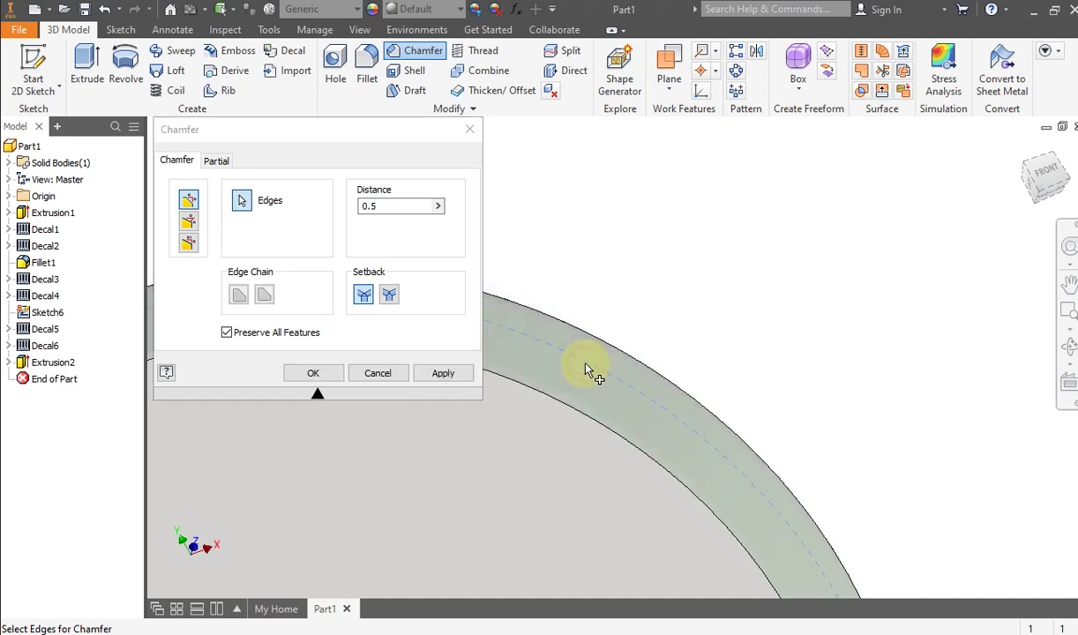
{"action": "scroll", "coordinate": [585, 370], "scroll_direction": "down", "scroll_amount": 4}
{"action": "left_click", "coordinate": [315, 374]}
{"action": "scroll", "coordinate": [539, 414], "scroll_direction": "down", "scroll_amount": 5}
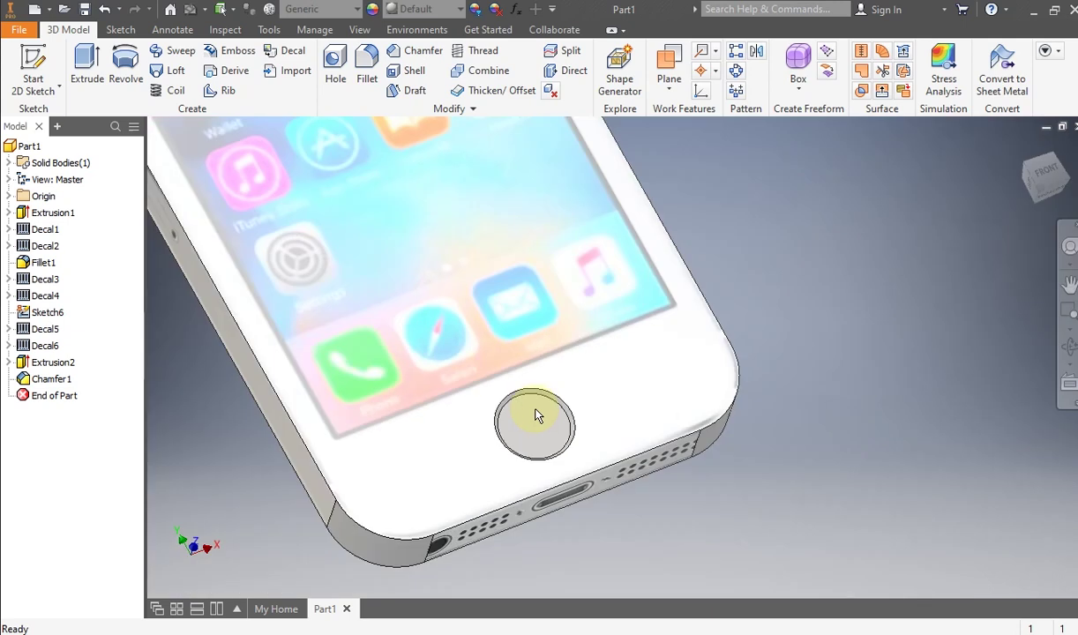
Step: Start a 2D sketch on the phone's front face, at the camera and earpiece end
{"action": "left_click_drag", "start_coordinate": [890, 346], "coordinate": [583, 330]}
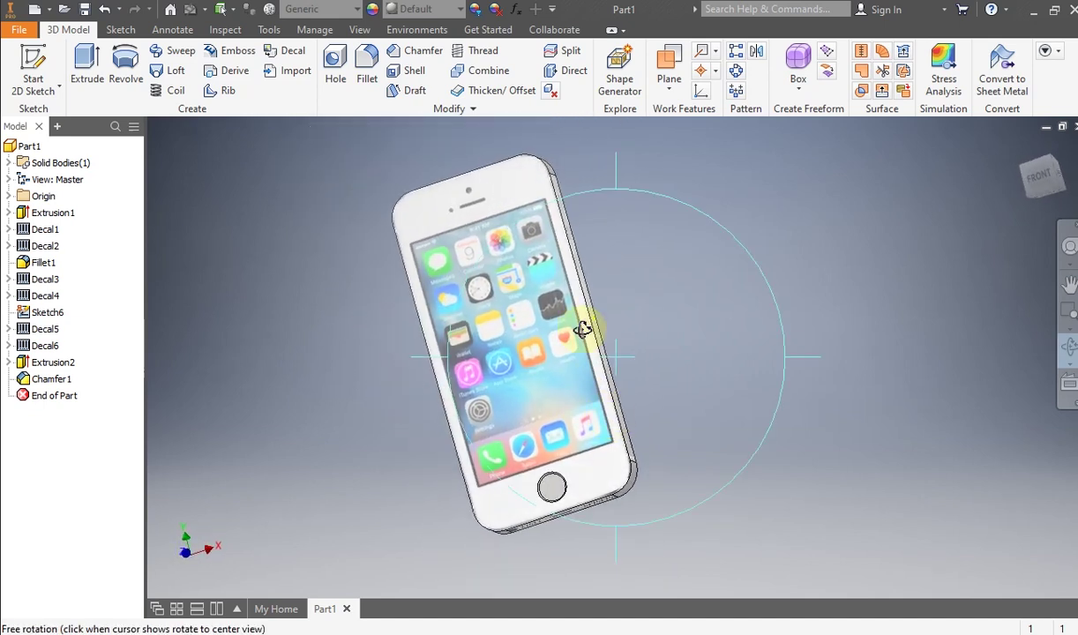
{"action": "scroll", "coordinate": [552, 243], "scroll_direction": "down", "scroll_amount": 2}
{"action": "mouse_move", "coordinate": [551, 243]}
{"action": "left_mouse_down"}
{"action": "mouse_move", "coordinate": [585, 262]}
{"action": "mouse_move", "coordinate": [565, 239]}
{"action": "left_mouse_up"}
{"action": "right_click", "coordinate": [535, 201]}
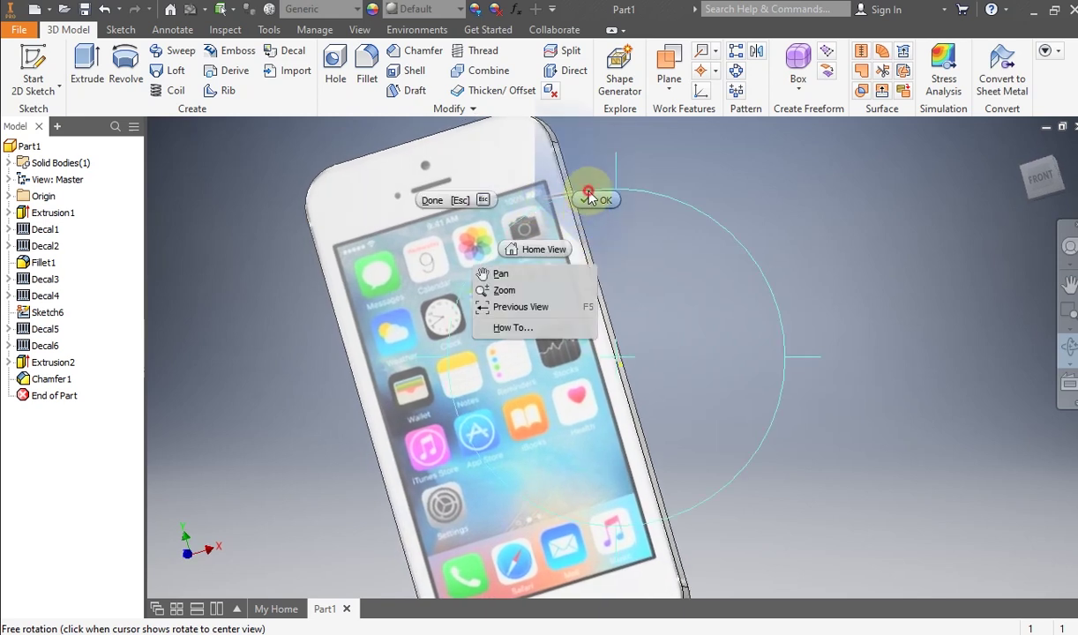
{"action": "left_click", "coordinate": [589, 197]}
{"action": "left_click", "coordinate": [506, 168]}
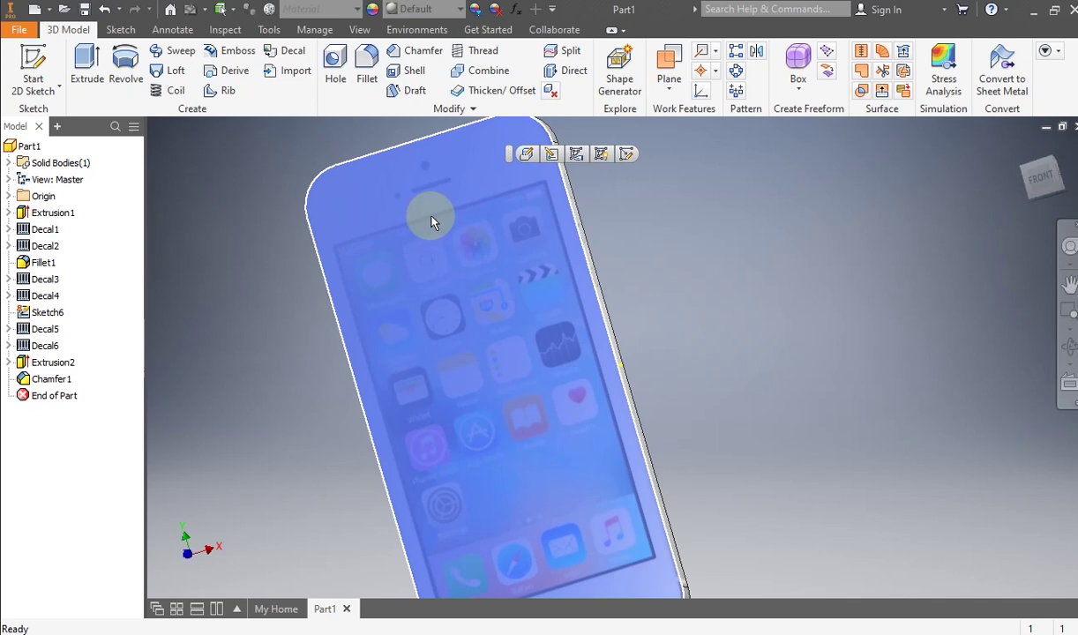
{"action": "left_click", "coordinate": [32, 72]}
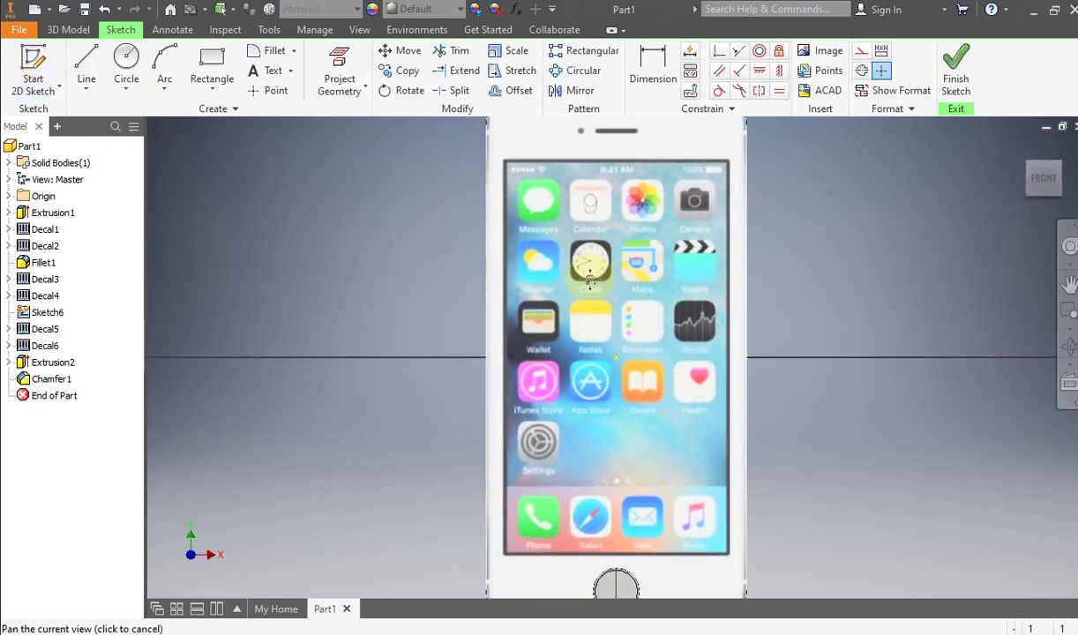
{"action": "scroll", "coordinate": [508, 231], "scroll_direction": "up", "scroll_amount": 5}
Step: Draw a circle about 2.1 mm in diameter over the front camera and one about 1.3 mm over the small sensor dot
{"action": "left_click", "coordinate": [126, 72]}
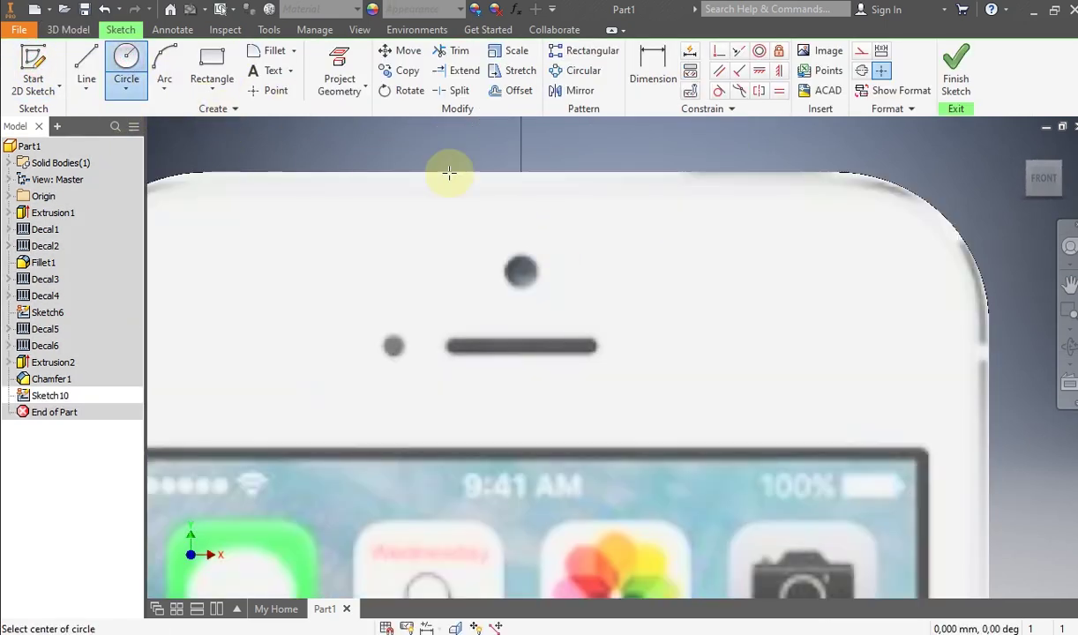
{"action": "scroll", "coordinate": [533, 266], "scroll_direction": "up", "scroll_amount": 3}
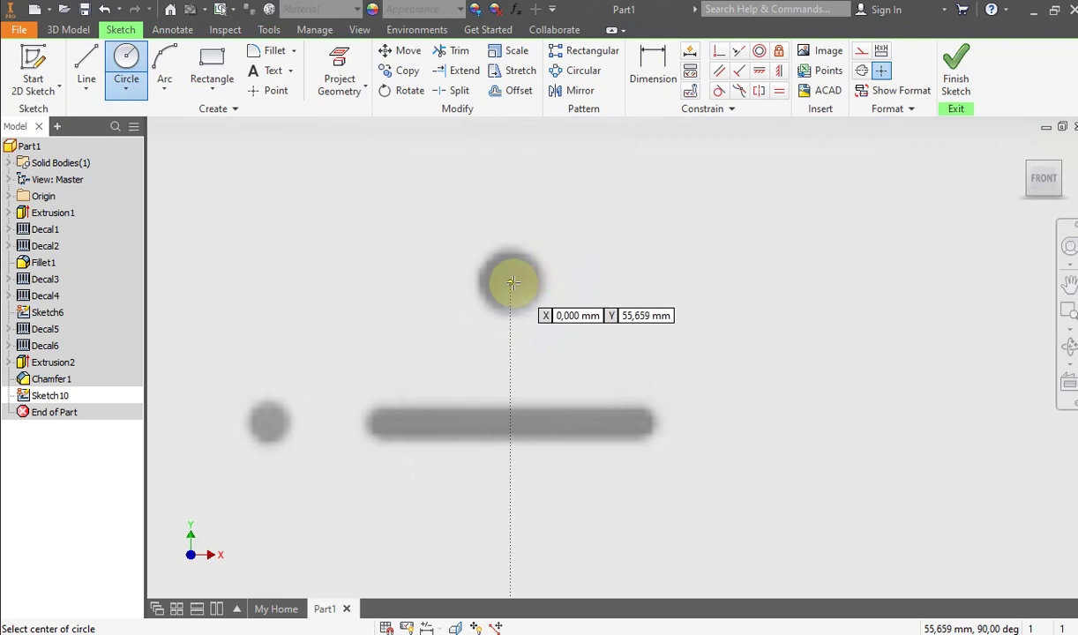
{"action": "left_click", "coordinate": [512, 282]}
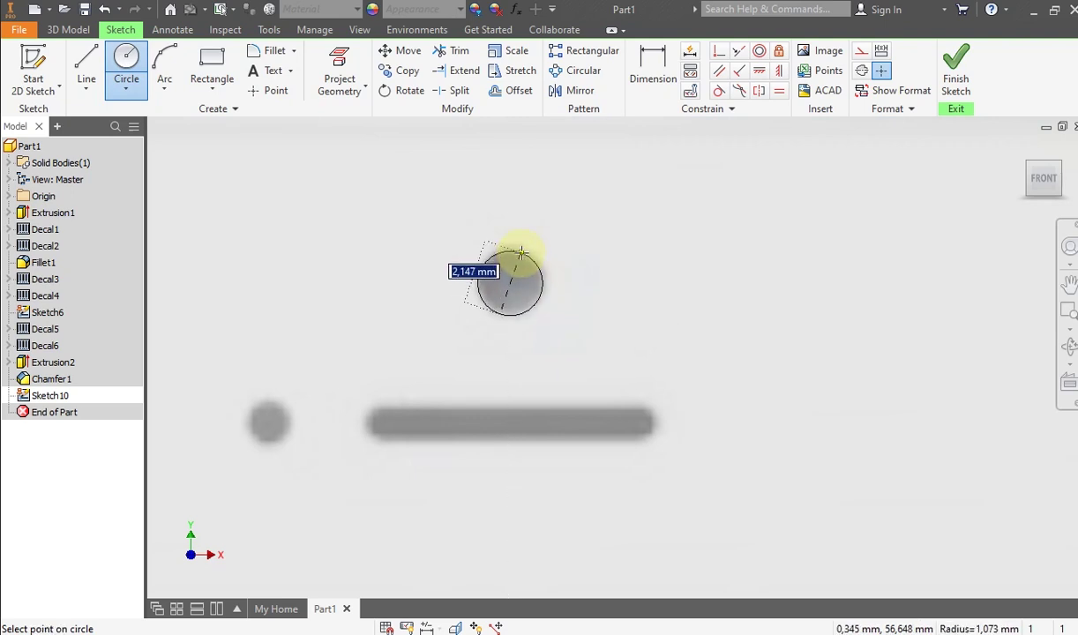
{"action": "left_click", "coordinate": [522, 253]}
{"action": "scroll", "coordinate": [332, 321], "scroll_direction": "down", "scroll_amount": 2}
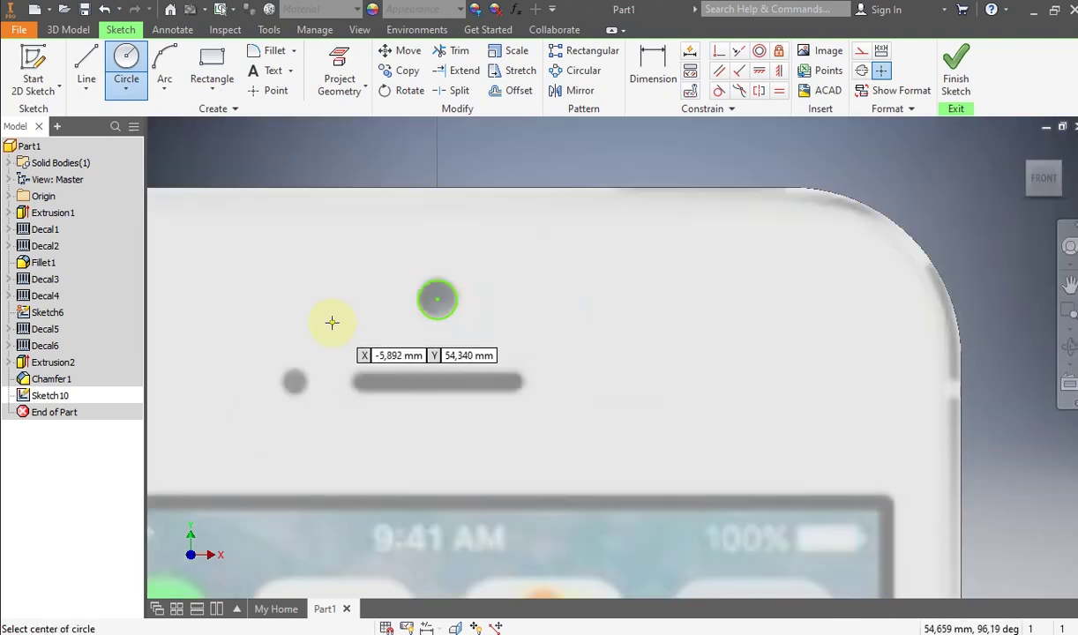
{"action": "scroll", "coordinate": [356, 354], "scroll_direction": "up", "scroll_amount": 5}
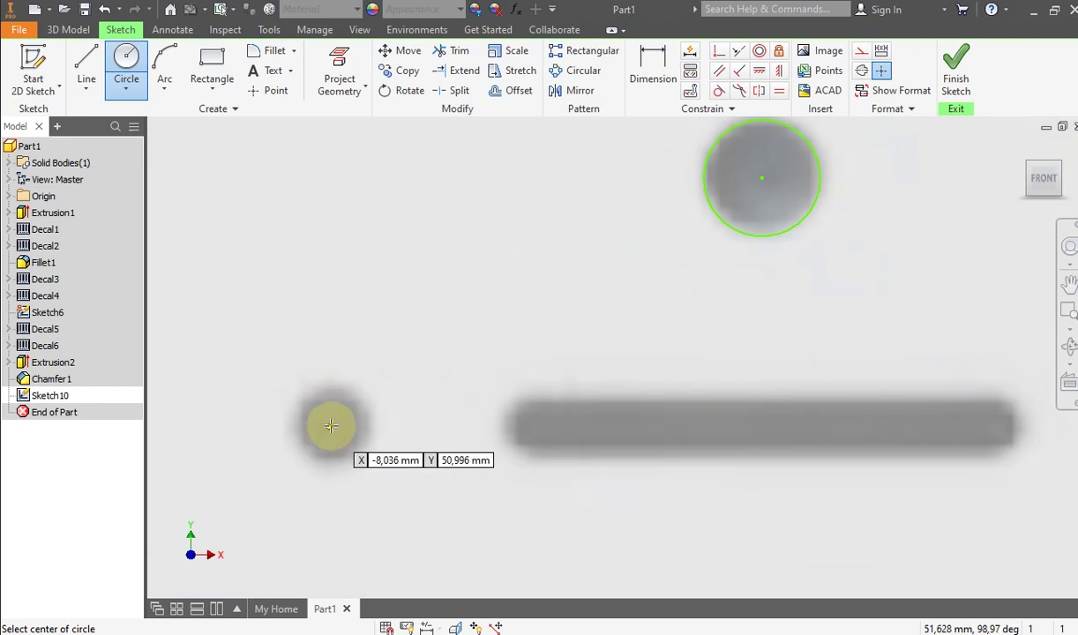
{"action": "left_click", "coordinate": [328, 426]}
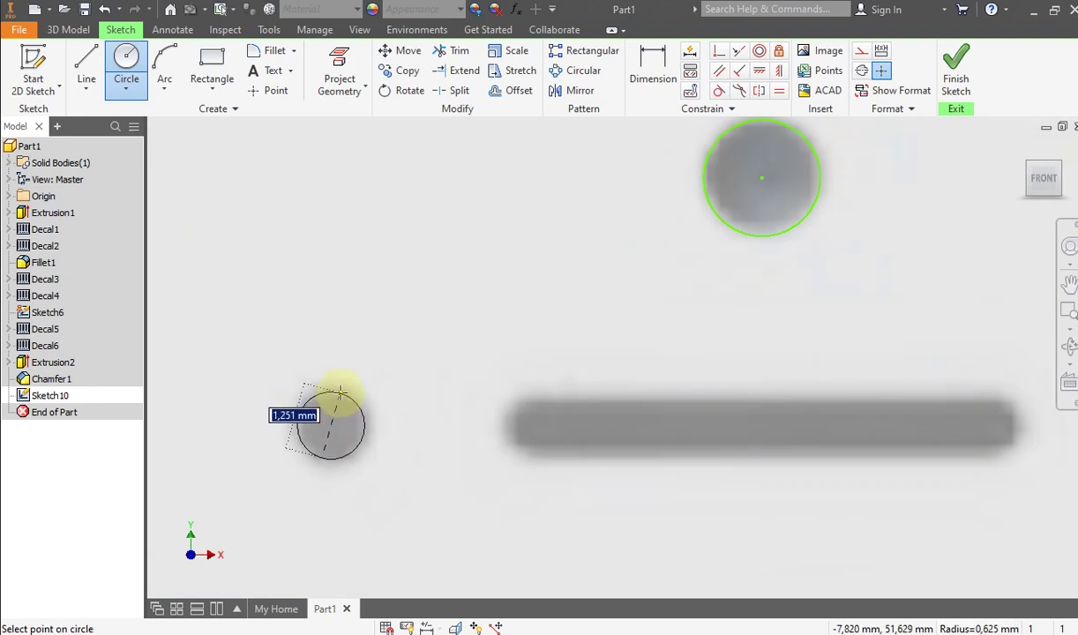
{"action": "left_click", "coordinate": [339, 391]}
Step: Draw a two-point rectangle about 9.6 by 1.1 mm around the earpiece slot
{"action": "scroll", "coordinate": [421, 390], "scroll_direction": "down", "scroll_amount": 2}
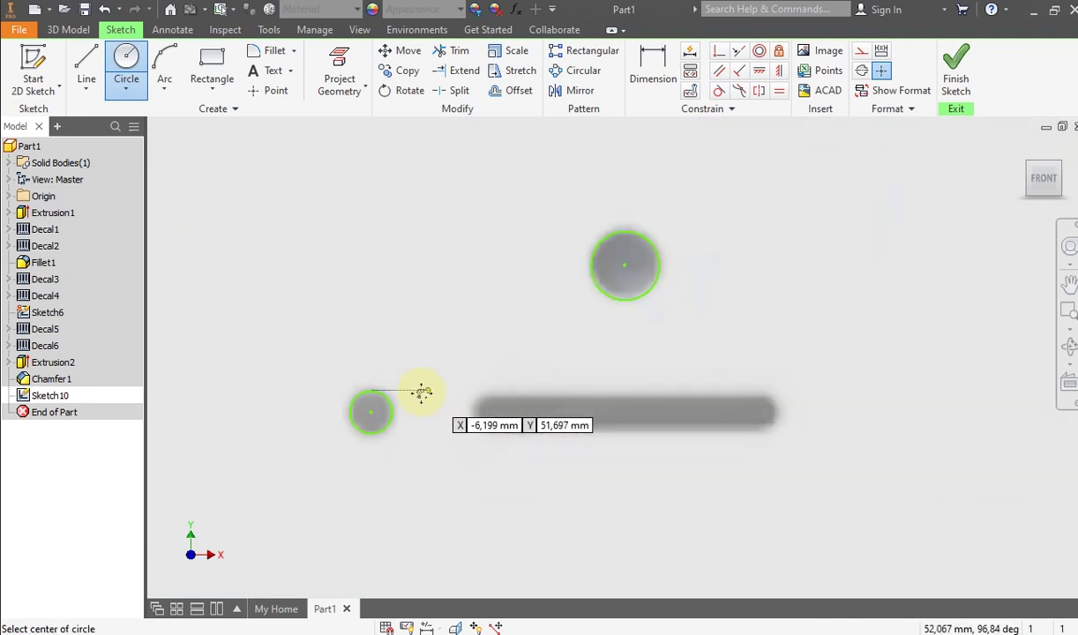
{"action": "left_click", "coordinate": [211, 65]}
{"action": "scroll", "coordinate": [402, 378], "scroll_direction": "up", "scroll_amount": 3}
{"action": "left_click", "coordinate": [386, 363]}
{"action": "scroll", "coordinate": [522, 416], "scroll_direction": "down", "scroll_amount": 2}
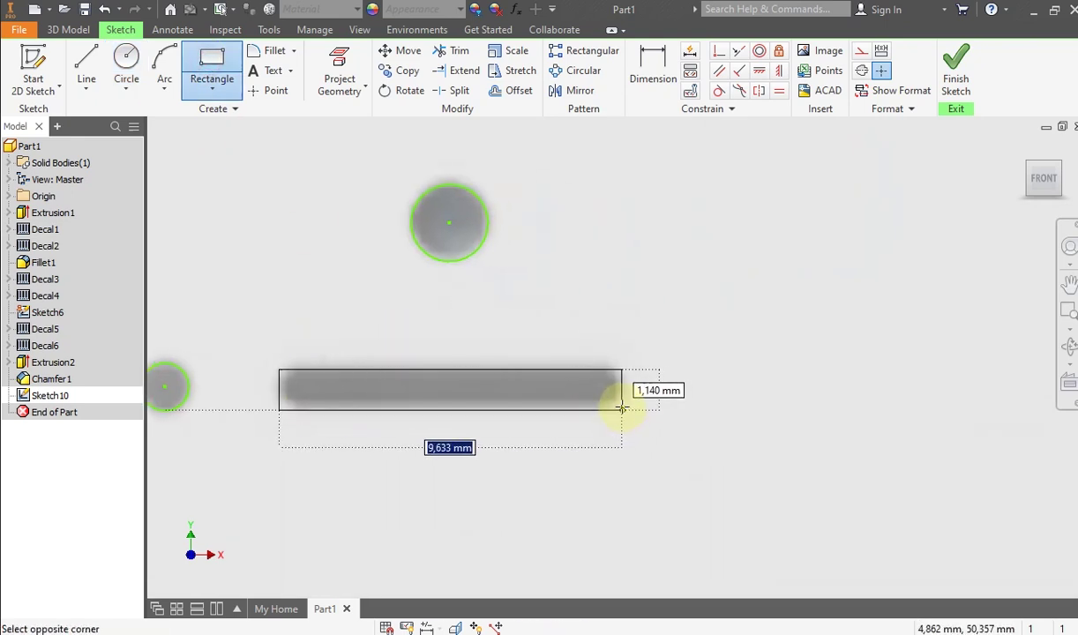
{"action": "left_click", "coordinate": [623, 405]}
{"action": "right_click", "coordinate": [349, 302]}
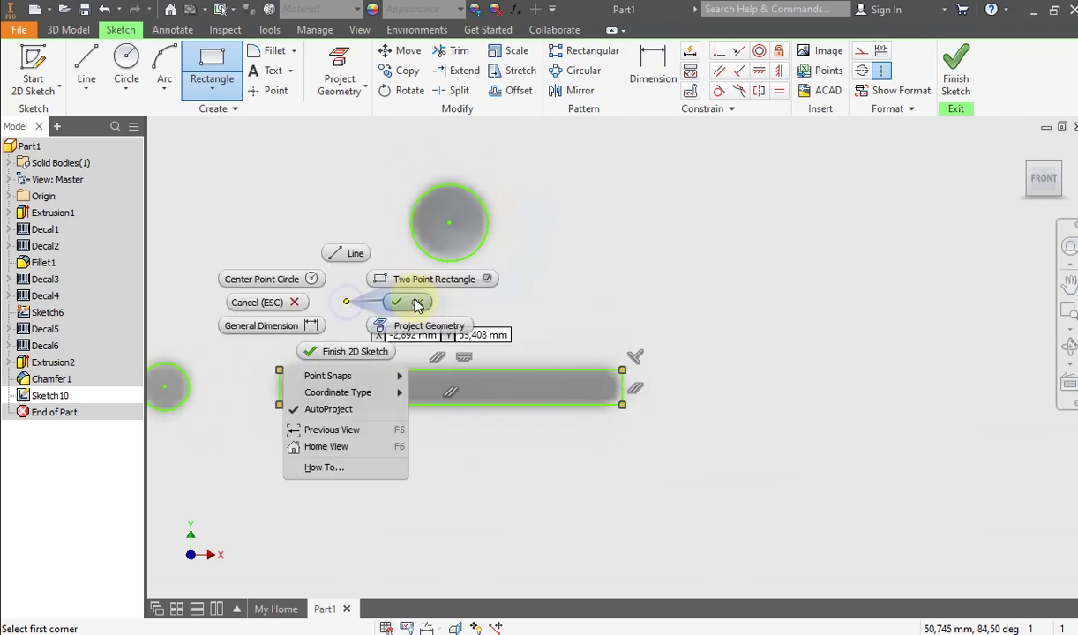
{"action": "left_click", "coordinate": [416, 303]}
Step: Adjust the rectangle's outline to fit the earpiece slot in the decal more closely
{"action": "scroll", "coordinate": [265, 365], "scroll_direction": "up", "scroll_amount": 3}
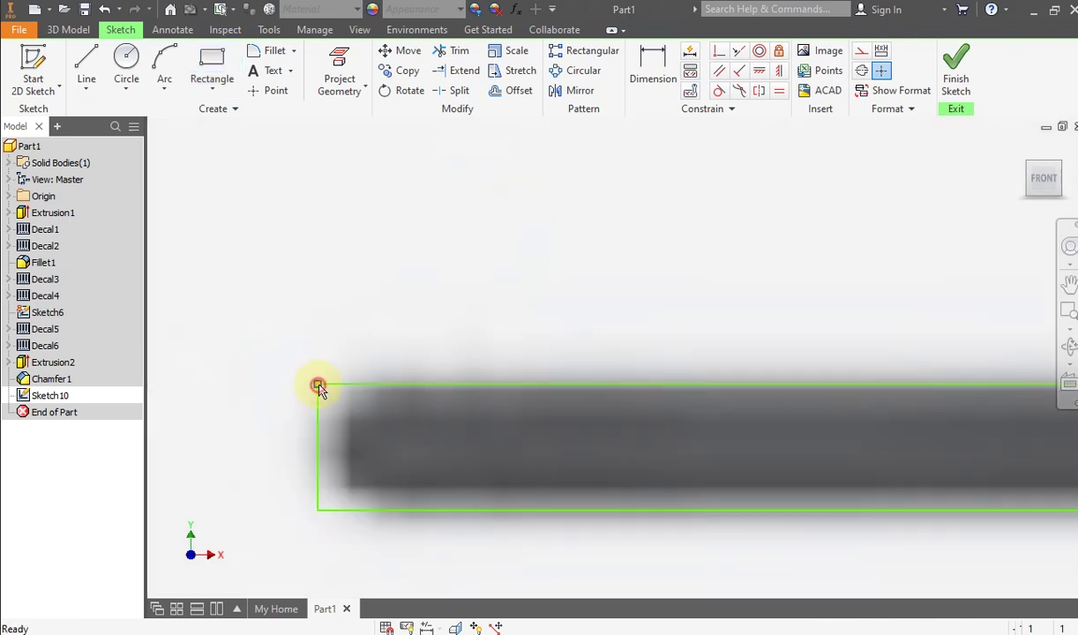
{"action": "left_click_drag", "start_coordinate": [318, 381], "coordinate": [313, 380]}
{"action": "scroll", "coordinate": [313, 380], "scroll_direction": "down", "scroll_amount": 5}
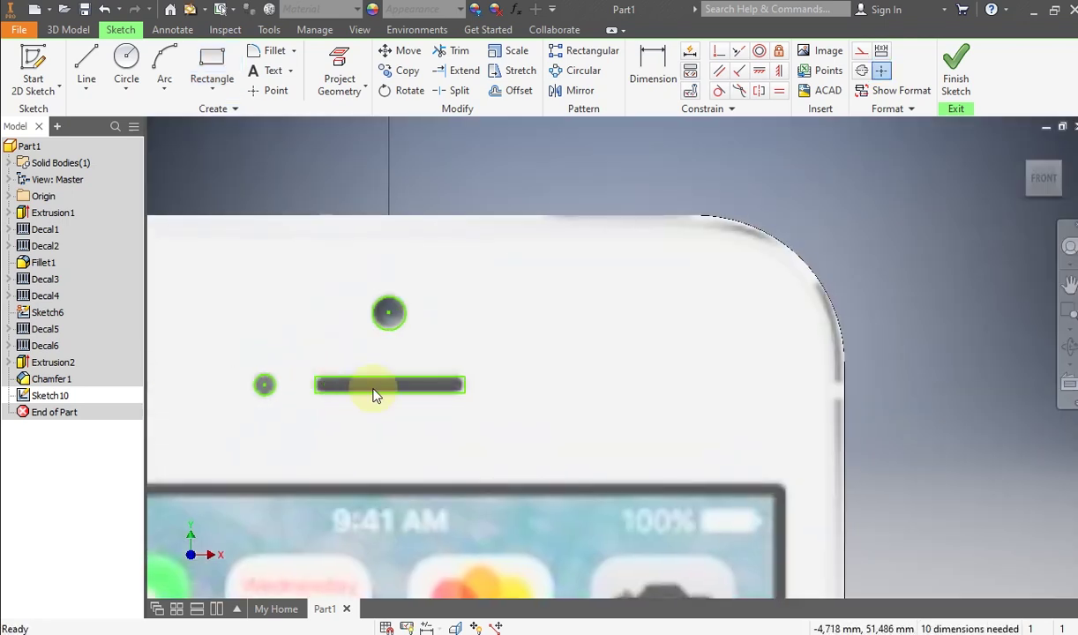
{"action": "scroll", "coordinate": [520, 353], "scroll_direction": "up", "scroll_amount": 3}
{"action": "mouse_move", "coordinate": [523, 345]}
{"action": "left_mouse_down"}
{"action": "mouse_move", "coordinate": [509, 344]}
{"action": "mouse_move", "coordinate": [515, 351]}
{"action": "left_mouse_up"}
{"action": "scroll", "coordinate": [587, 342], "scroll_direction": "down", "scroll_amount": 3}
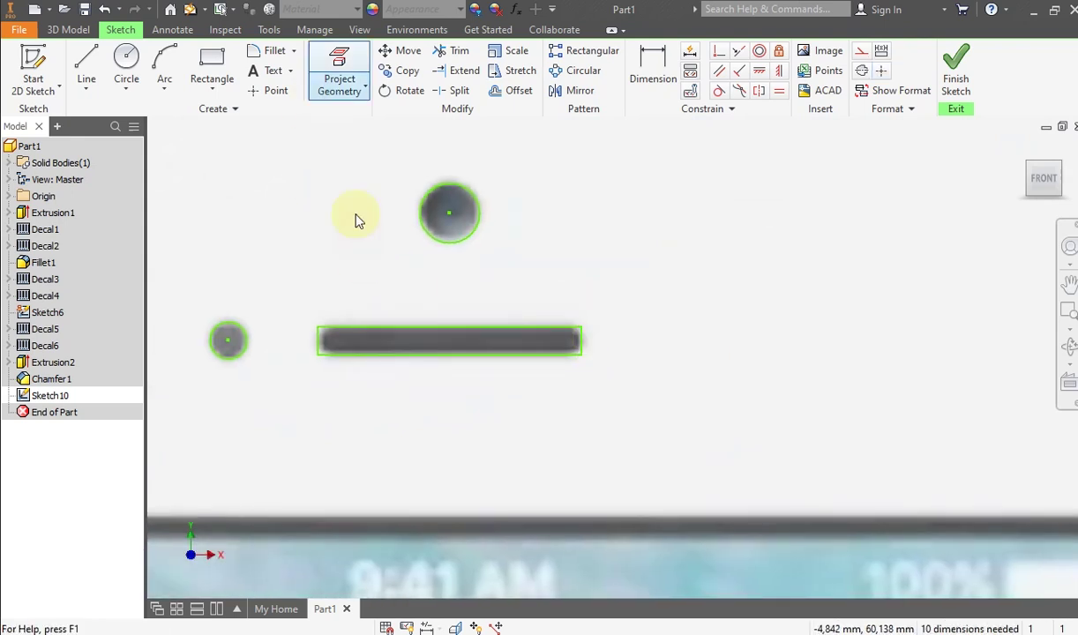
Step: Dimension the height of the earpiece rectangle as 1 mm
{"action": "scroll", "coordinate": [321, 351], "scroll_direction": "up", "scroll_amount": 3}
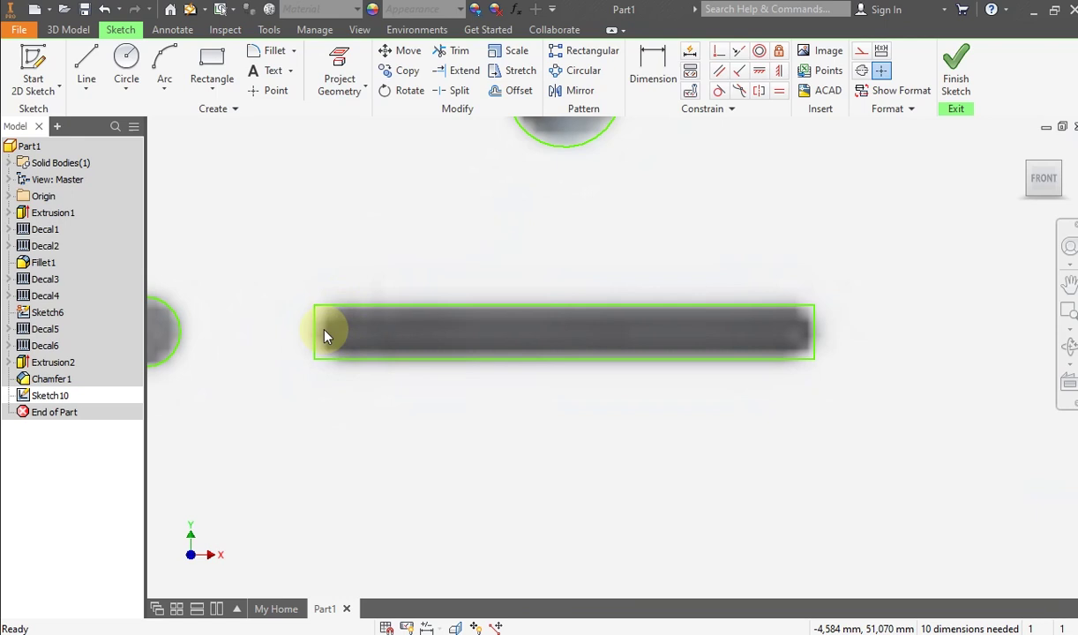
{"action": "left_click", "coordinate": [658, 66]}
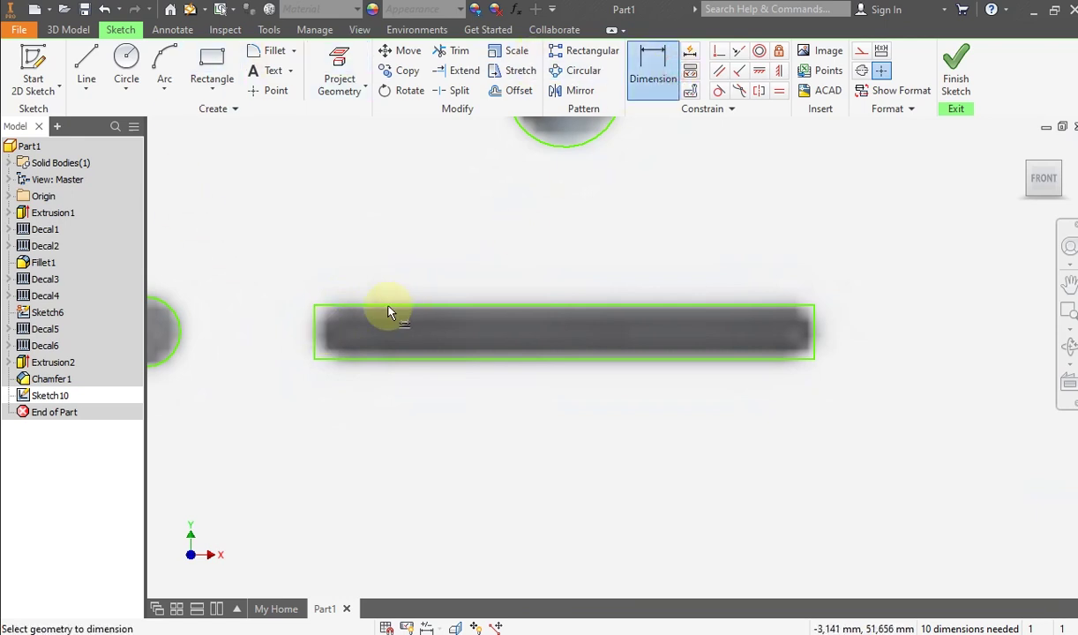
{"action": "left_click", "coordinate": [316, 322]}
{"action": "left_click", "coordinate": [284, 326]}
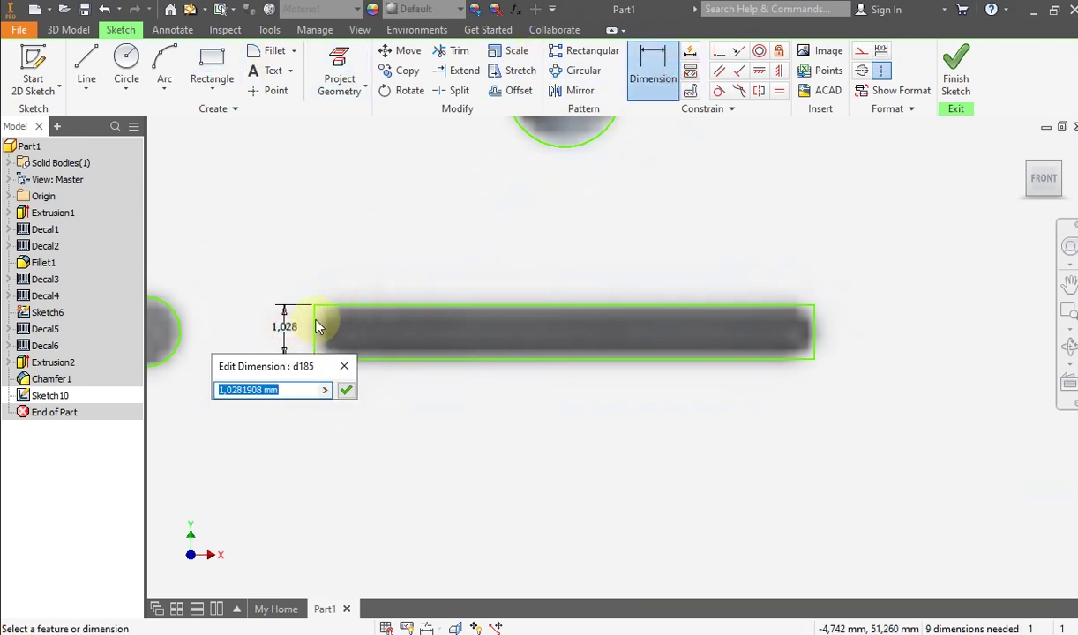
{"action": "type", "text": "1"}
{"action": "key", "text": "Return"}
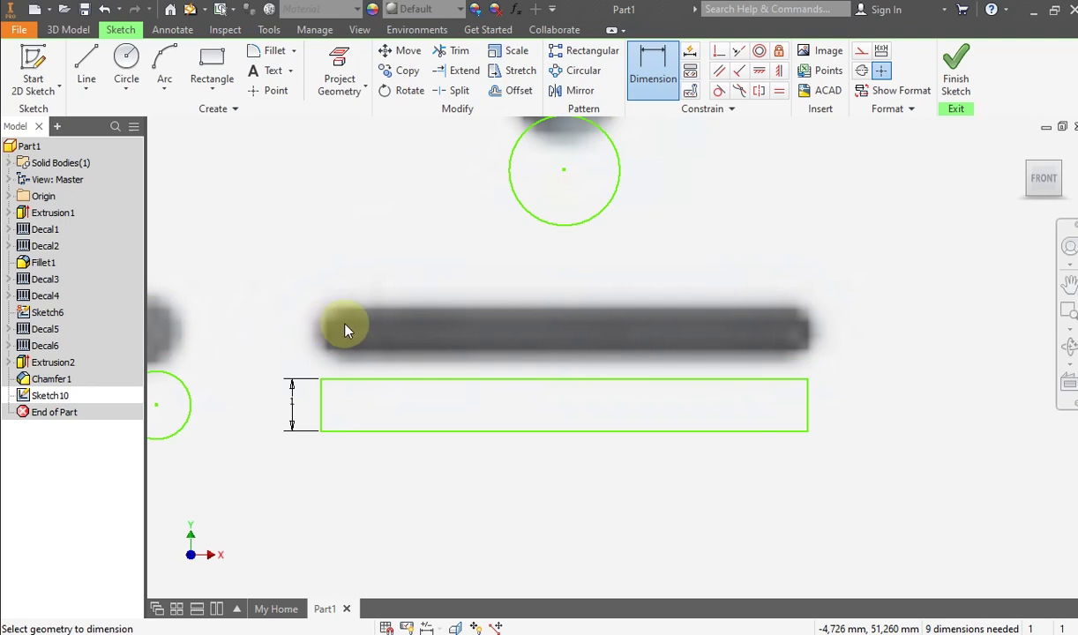
{"action": "scroll", "coordinate": [395, 299], "scroll_direction": "up", "scroll_amount": 2}
{"action": "right_click", "coordinate": [425, 287]}
{"action": "left_click", "coordinate": [482, 291]}
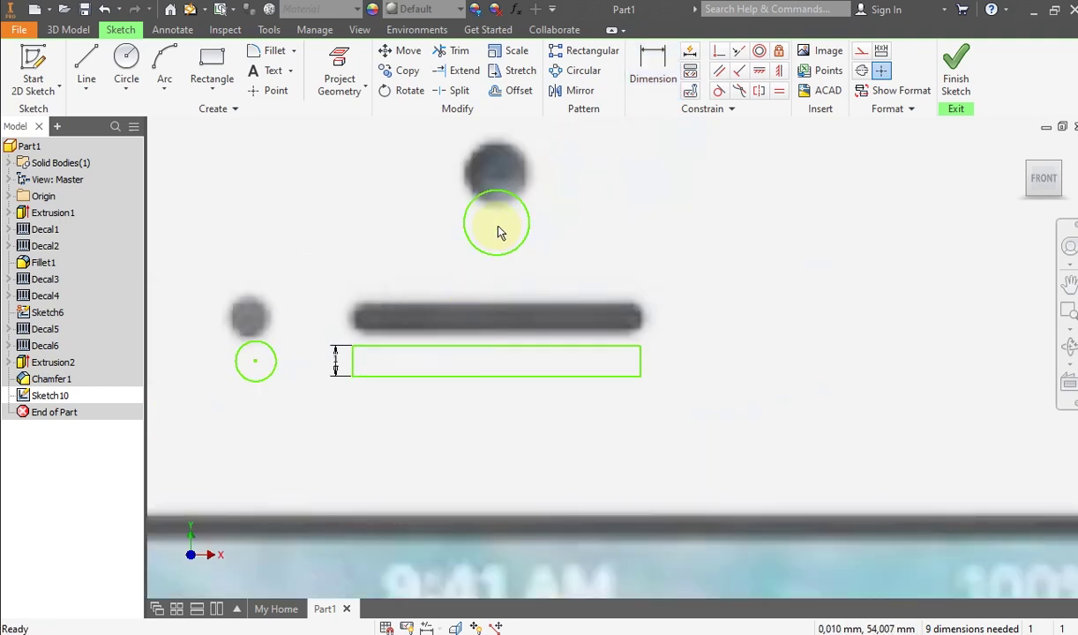
Step: Move both circles and the rectangle back over the camera, sensor and earpiece in the decal, and stretch the rectangle slightly to the slot's end
{"action": "middle_click_drag", "start_coordinate": [504, 267], "coordinate": [477, 320]}
{"action": "left_click_drag", "start_coordinate": [485, 309], "coordinate": [484, 257]}
{"action": "left_click_drag", "start_coordinate": [245, 450], "coordinate": [237, 404]}
{"action": "left_click_drag", "start_coordinate": [455, 439], "coordinate": [465, 397]}
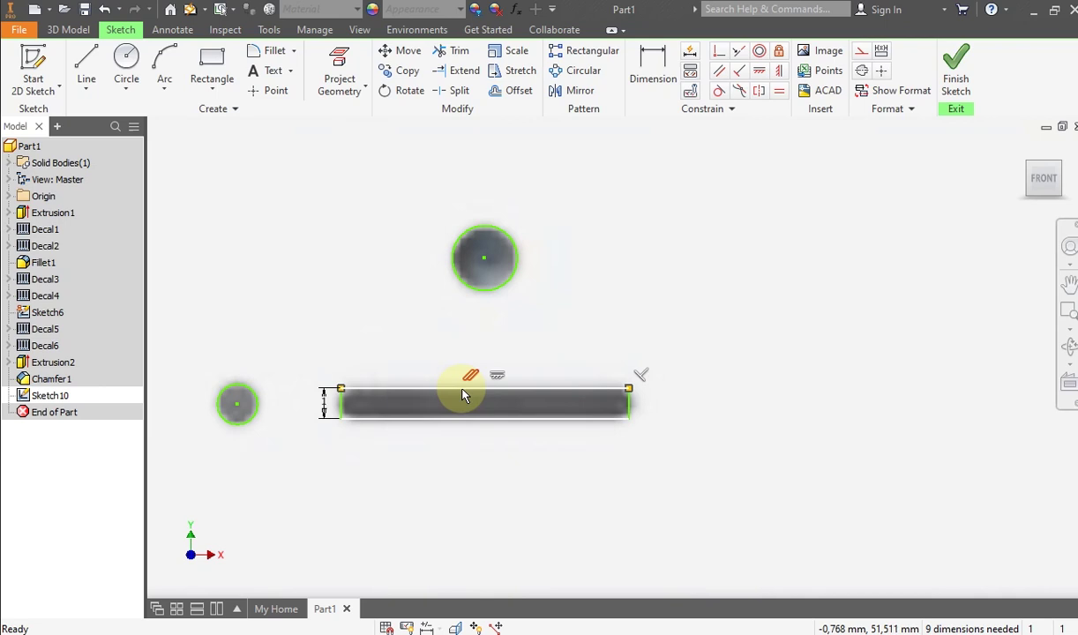
{"action": "left_click", "coordinate": [464, 394]}
{"action": "left_click_drag", "start_coordinate": [632, 410], "coordinate": [641, 414]}
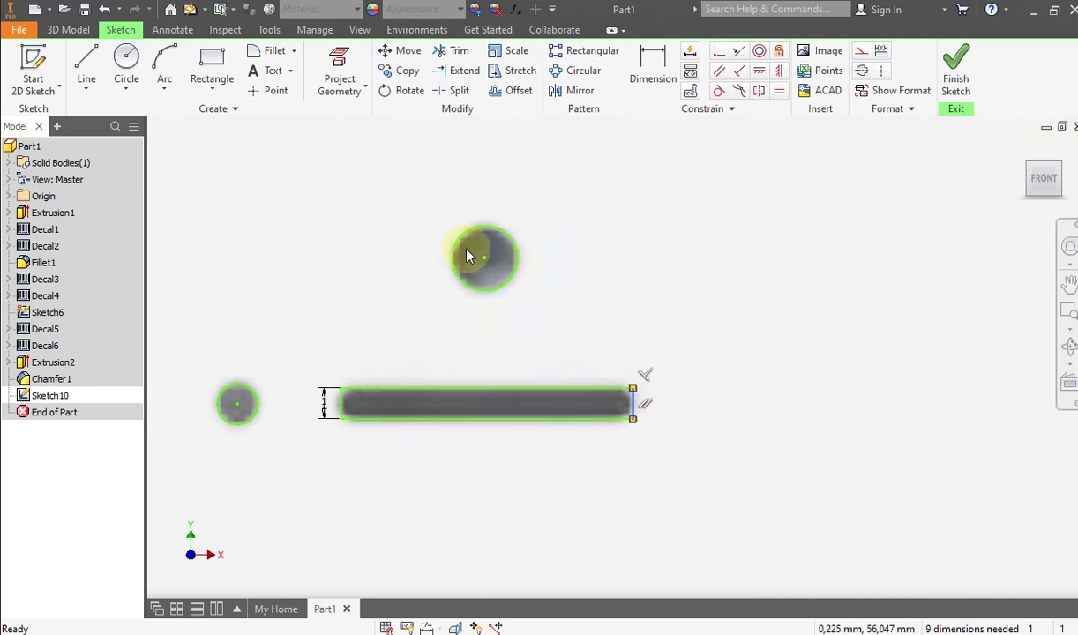
Step: Try a 0.5 mm fillet on one end of the earpiece rectangle and undo it
{"action": "left_click", "coordinate": [275, 50]}
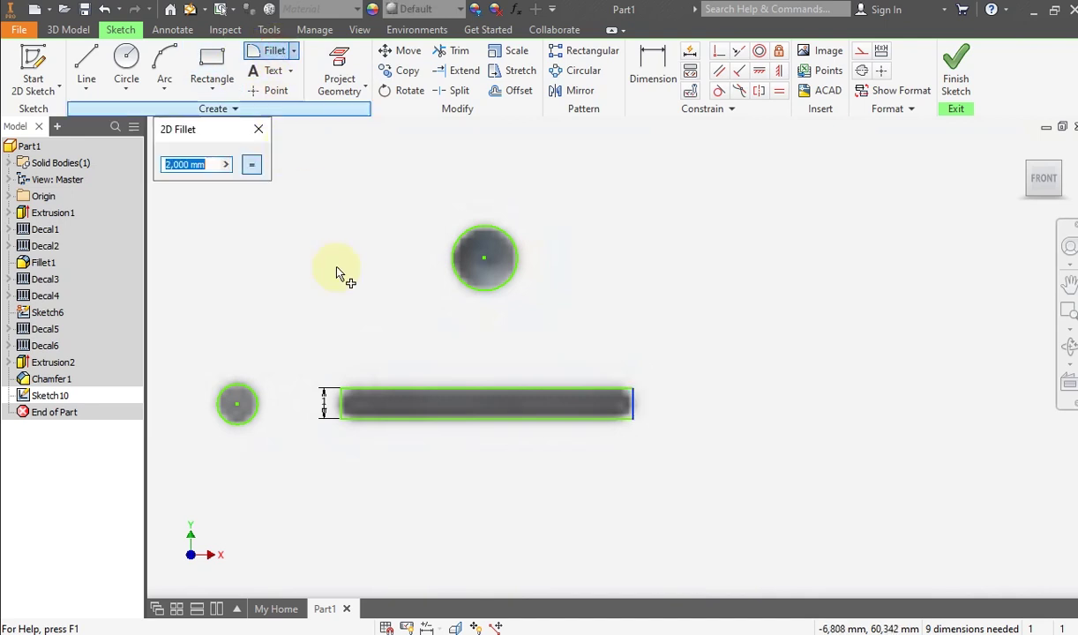
{"action": "type", "text": "0.5"}
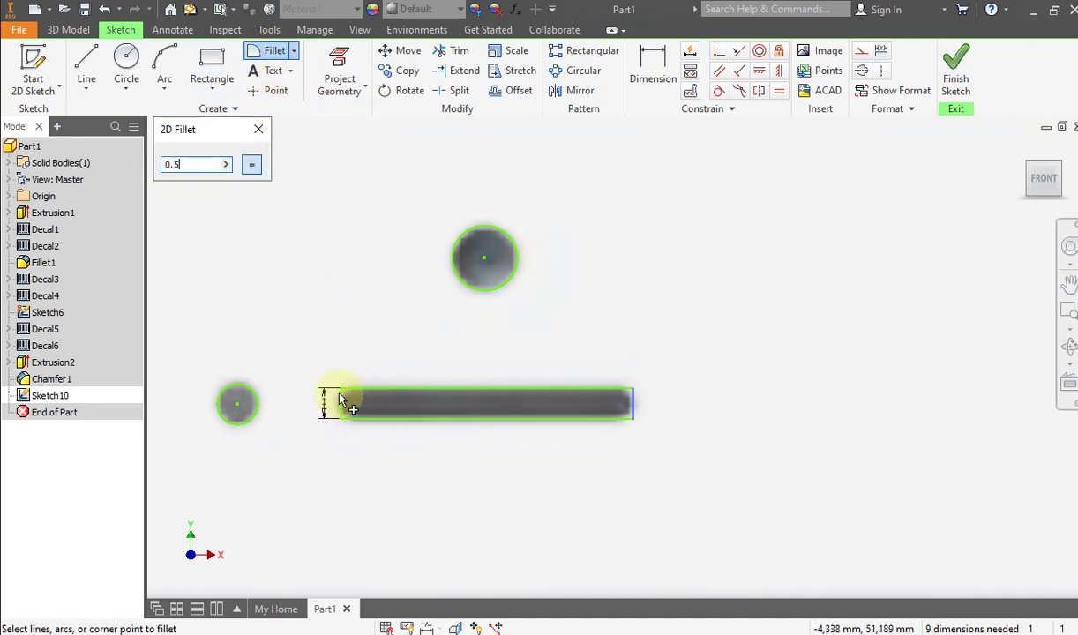
{"action": "scroll", "coordinate": [344, 401], "scroll_direction": "up", "scroll_amount": 5}
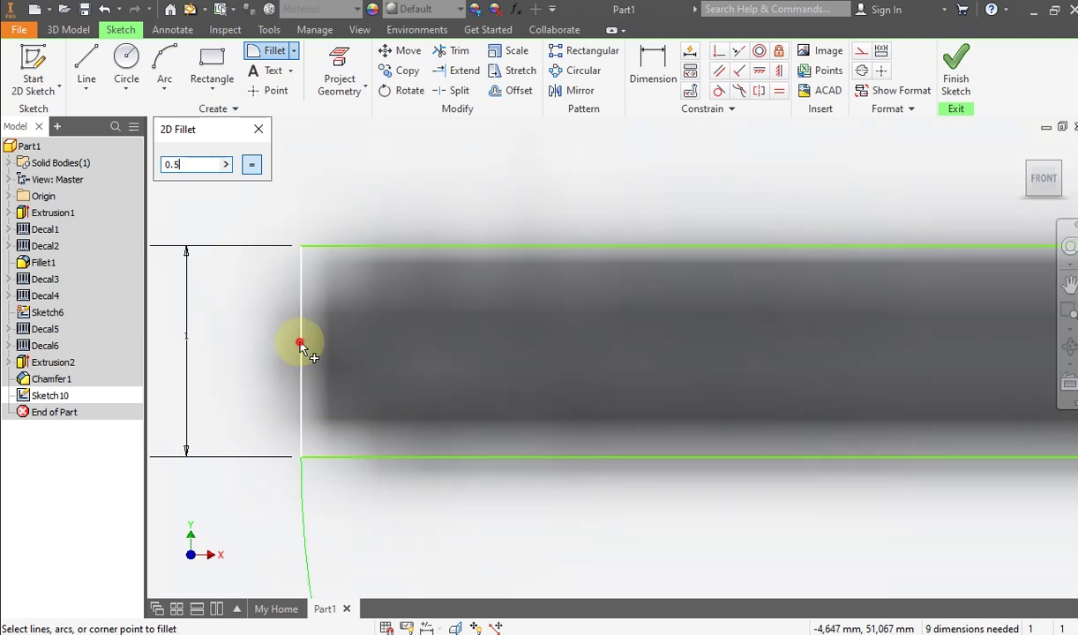
{"action": "left_click", "coordinate": [300, 344]}
{"action": "left_click", "coordinate": [362, 252]}
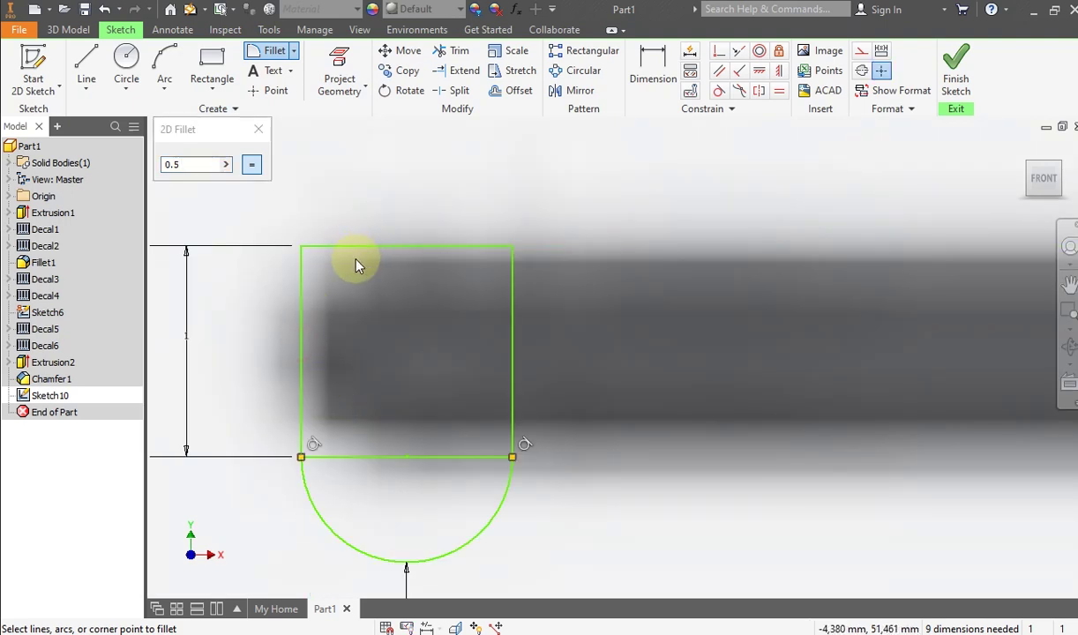
{"action": "key", "text": "Escape"}
{"action": "left_click", "coordinate": [105, 9]}
{"action": "scroll", "coordinate": [379, 159], "scroll_direction": "down", "scroll_amount": 3}
{"action": "right_click", "coordinate": [379, 157]}
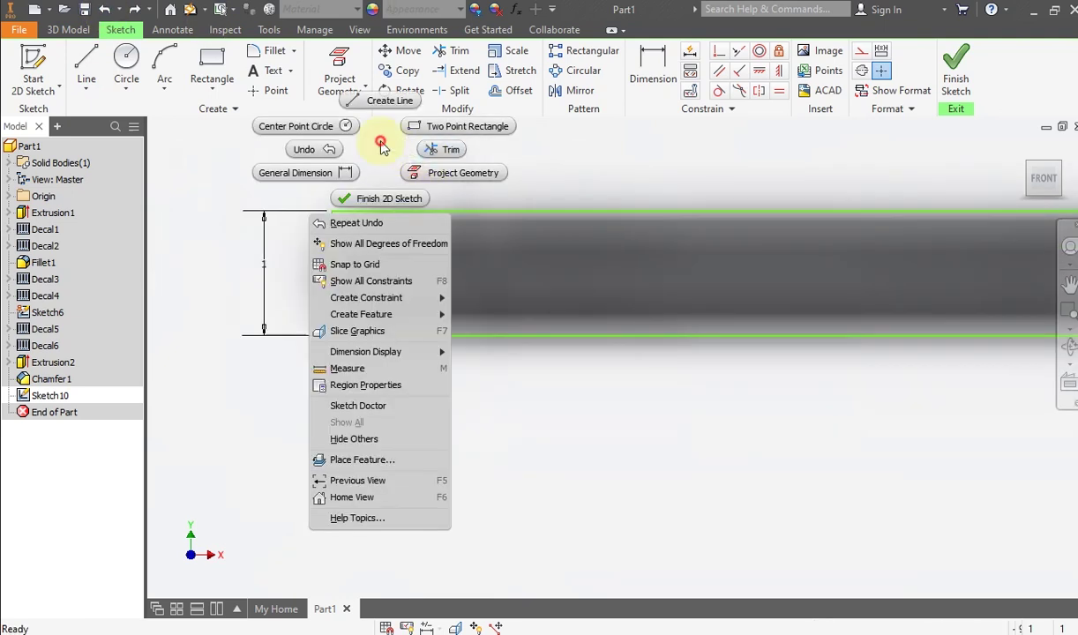
{"action": "left_click", "coordinate": [459, 173]}
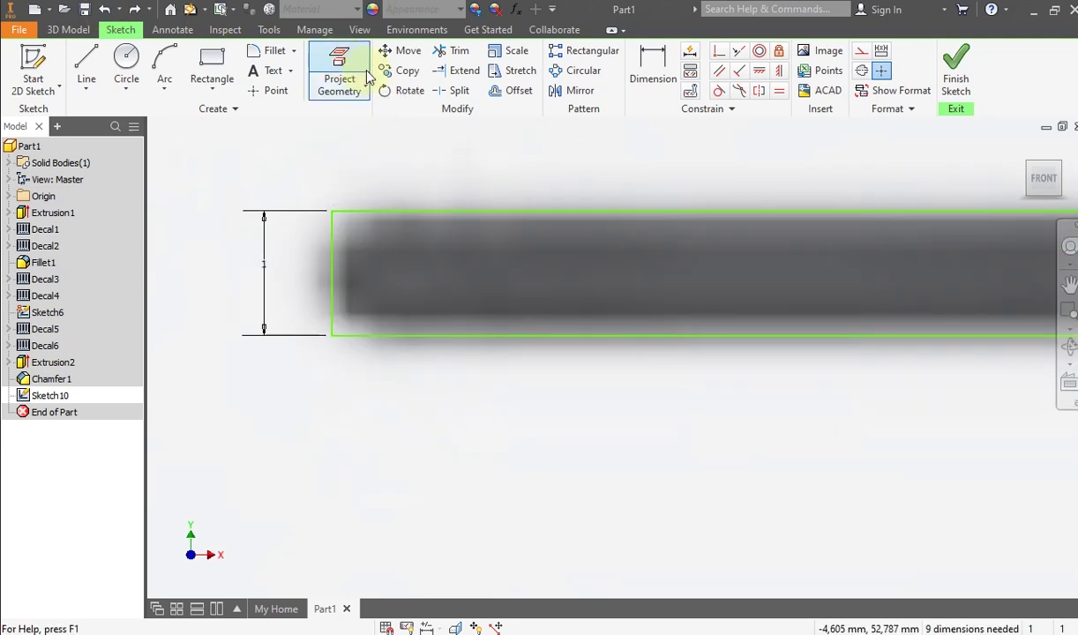
Step: Round all four corners of the earpiece rectangle with 0.5 mm fillets and finish the sketch
{"action": "left_click", "coordinate": [274, 50]}
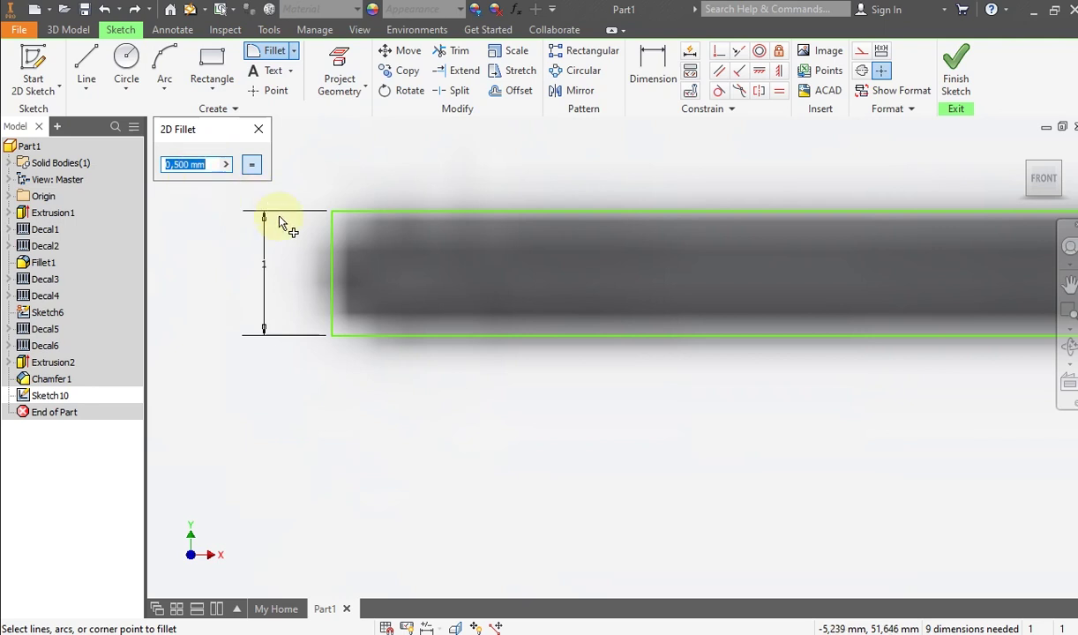
{"action": "left_click", "coordinate": [333, 232]}
{"action": "left_click", "coordinate": [357, 216]}
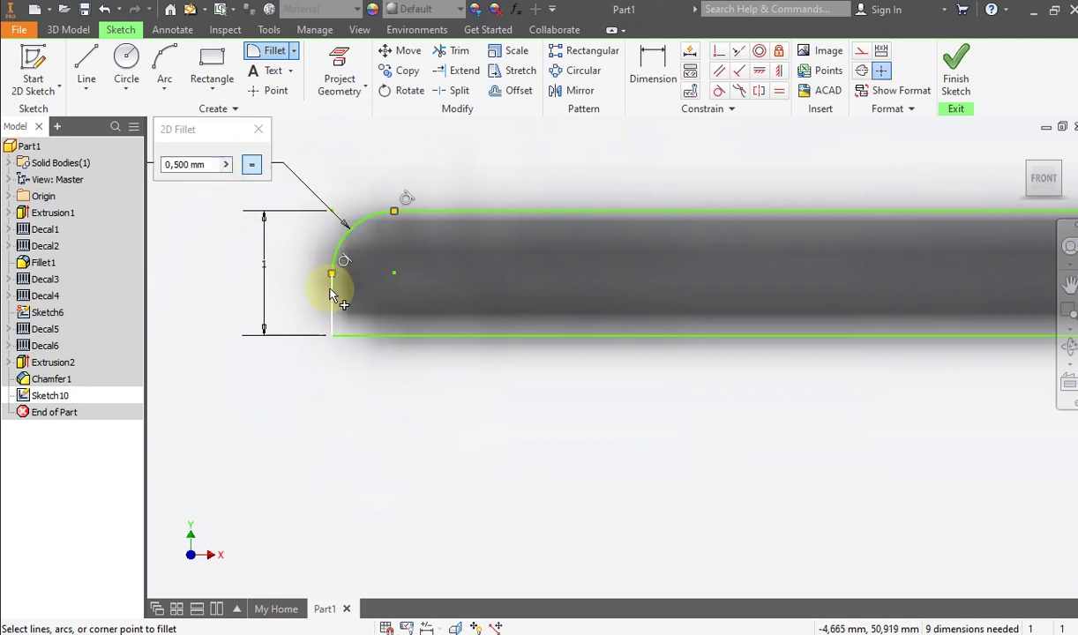
{"action": "left_click", "coordinate": [363, 339]}
{"action": "scroll", "coordinate": [354, 378], "scroll_direction": "down", "scroll_amount": 4}
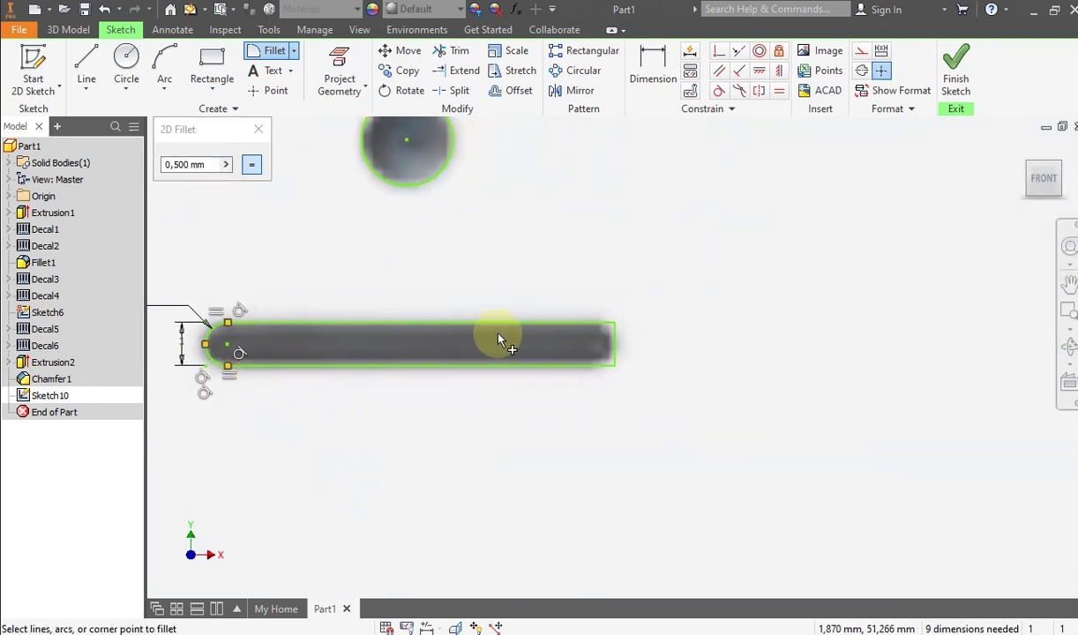
{"action": "left_click", "coordinate": [603, 334]}
{"action": "left_click", "coordinate": [618, 346]}
{"action": "left_click", "coordinate": [614, 366]}
{"action": "left_click", "coordinate": [615, 362]}
{"action": "scroll", "coordinate": [622, 365], "scroll_direction": "down", "scroll_amount": 5}
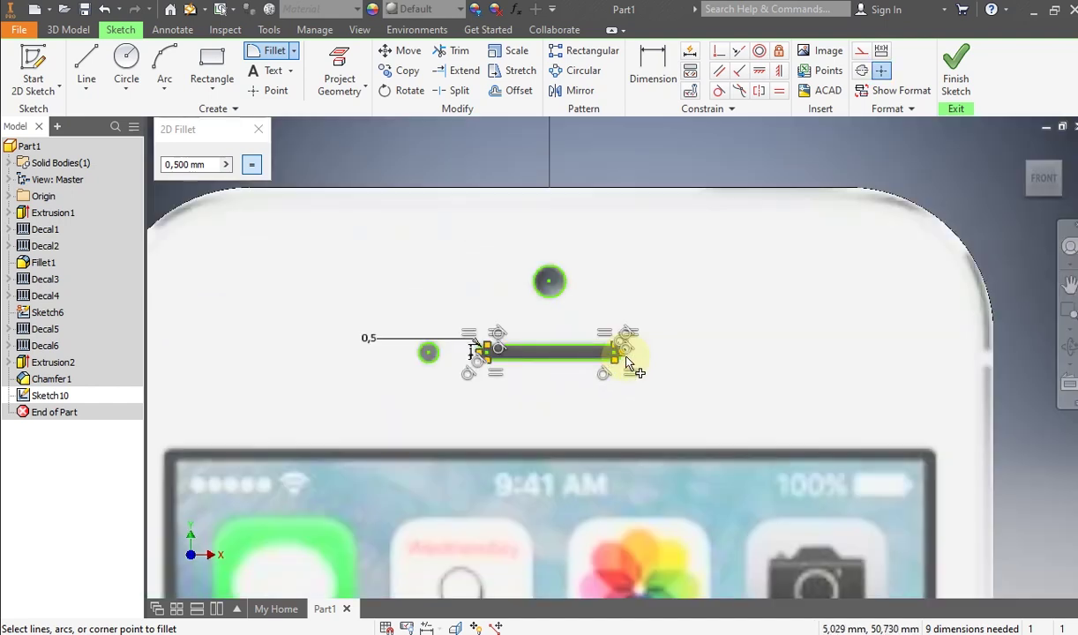
{"action": "left_click", "coordinate": [955, 71]}
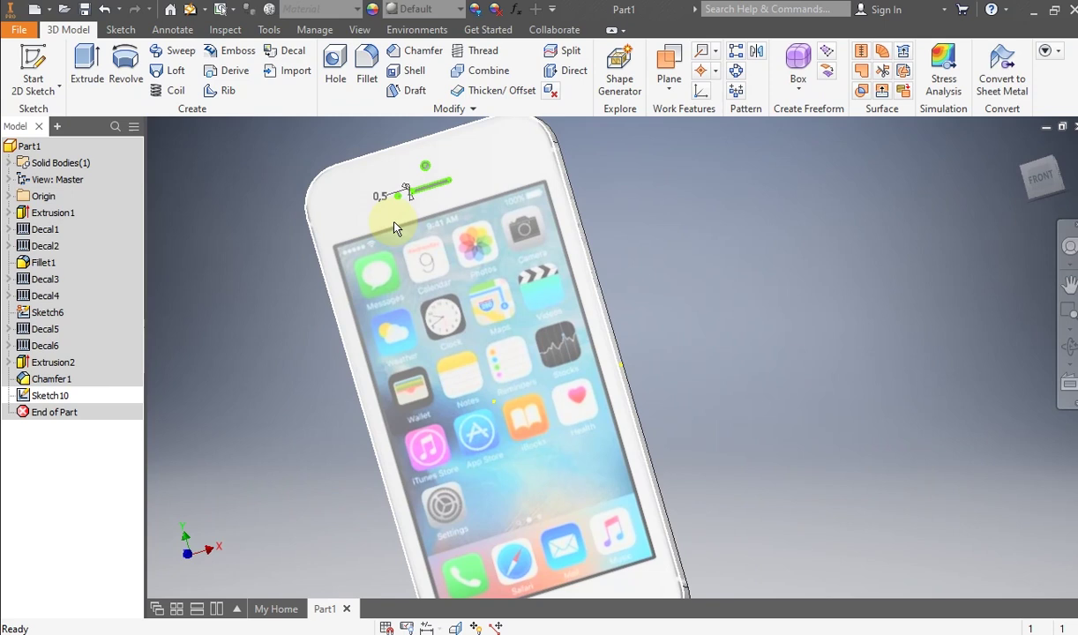
{"action": "scroll", "coordinate": [395, 228], "scroll_direction": "up", "scroll_amount": 4}
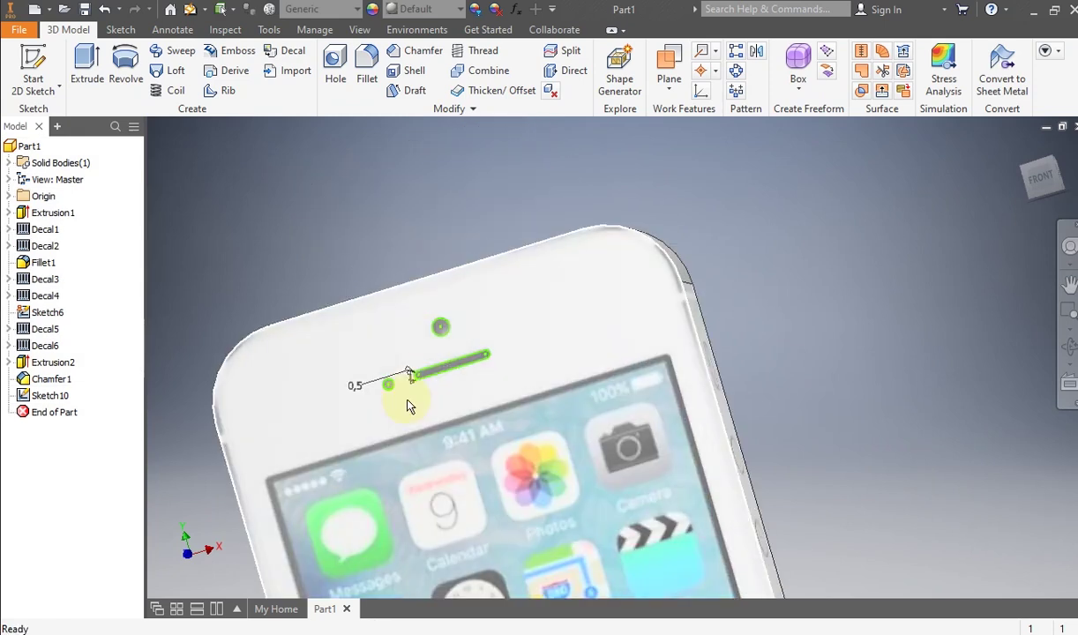
{"action": "scroll", "coordinate": [408, 406], "scroll_direction": "up", "scroll_amount": 3}
{"action": "scroll", "coordinate": [408, 406], "scroll_direction": "down", "scroll_amount": 3}
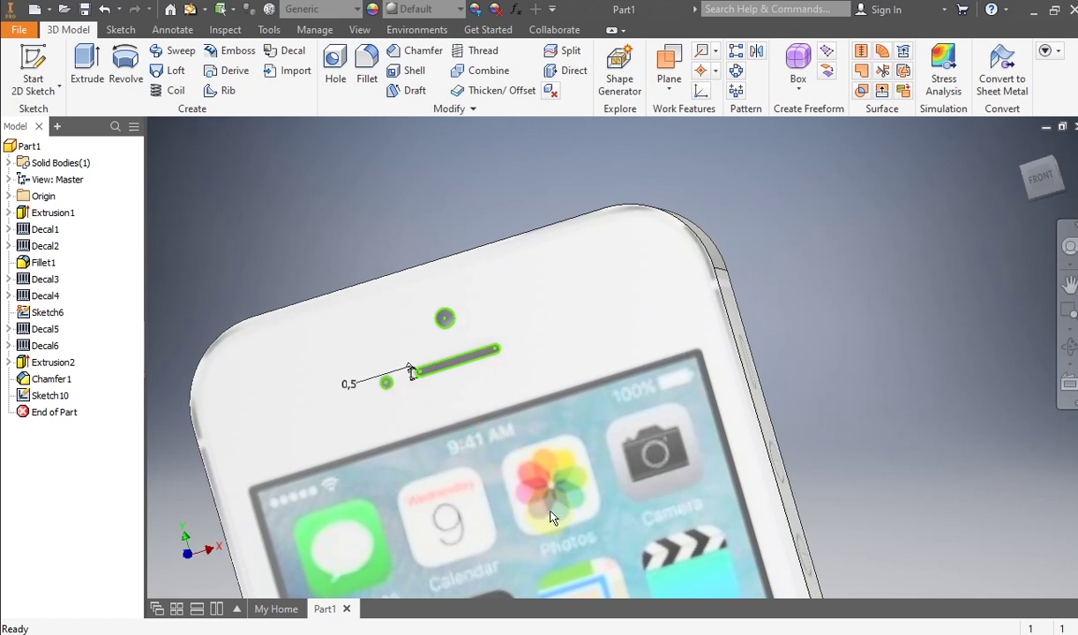
{"action": "scroll", "coordinate": [495, 414], "scroll_direction": "up", "scroll_amount": 3}
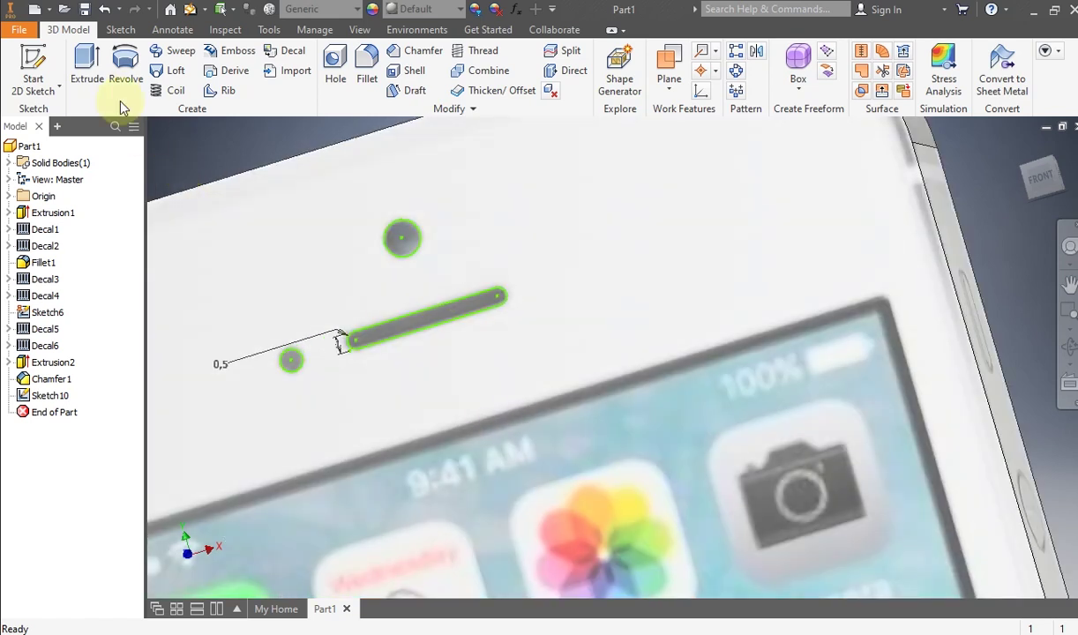
{"action": "left_click", "coordinate": [86, 71]}
{"action": "scroll", "coordinate": [542, 284], "scroll_direction": "down", "scroll_amount": 3}
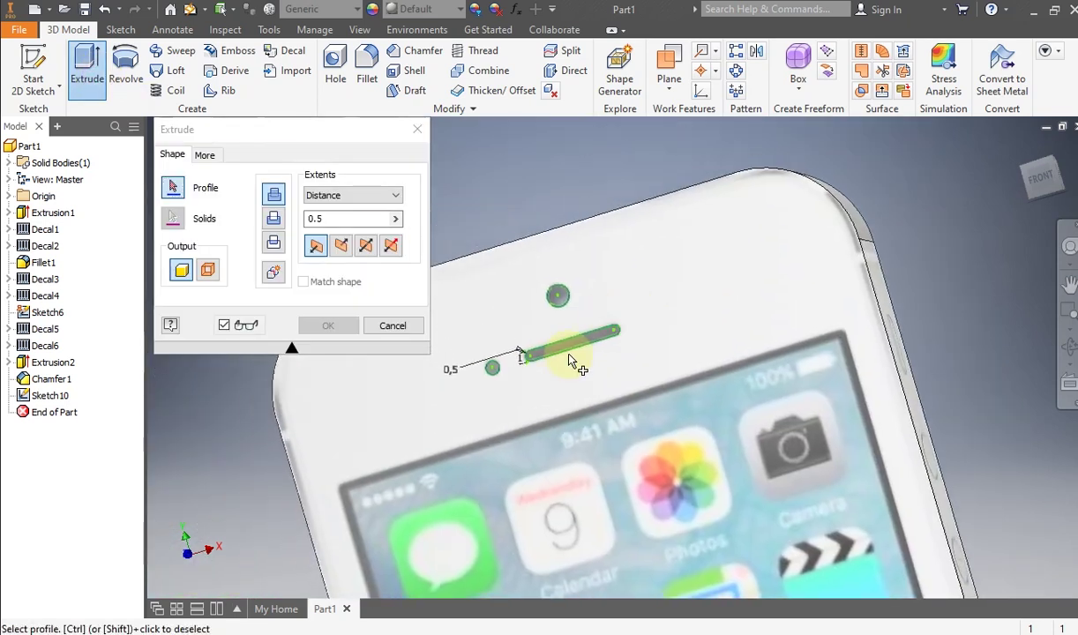
{"action": "scroll", "coordinate": [583, 351], "scroll_direction": "up", "scroll_amount": 2}
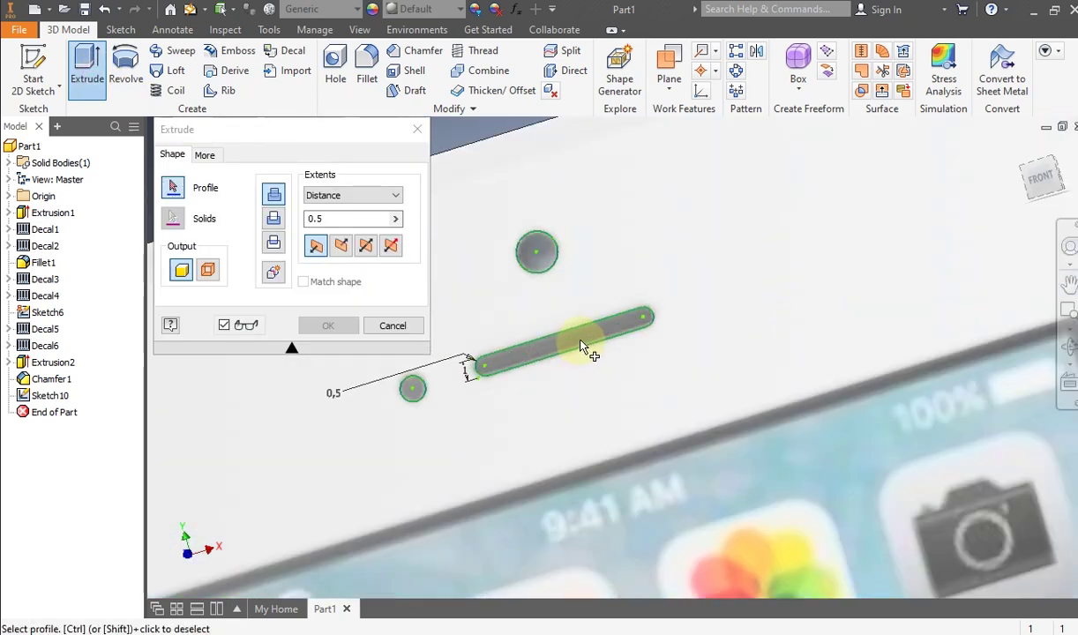
{"action": "left_click", "coordinate": [393, 325]}
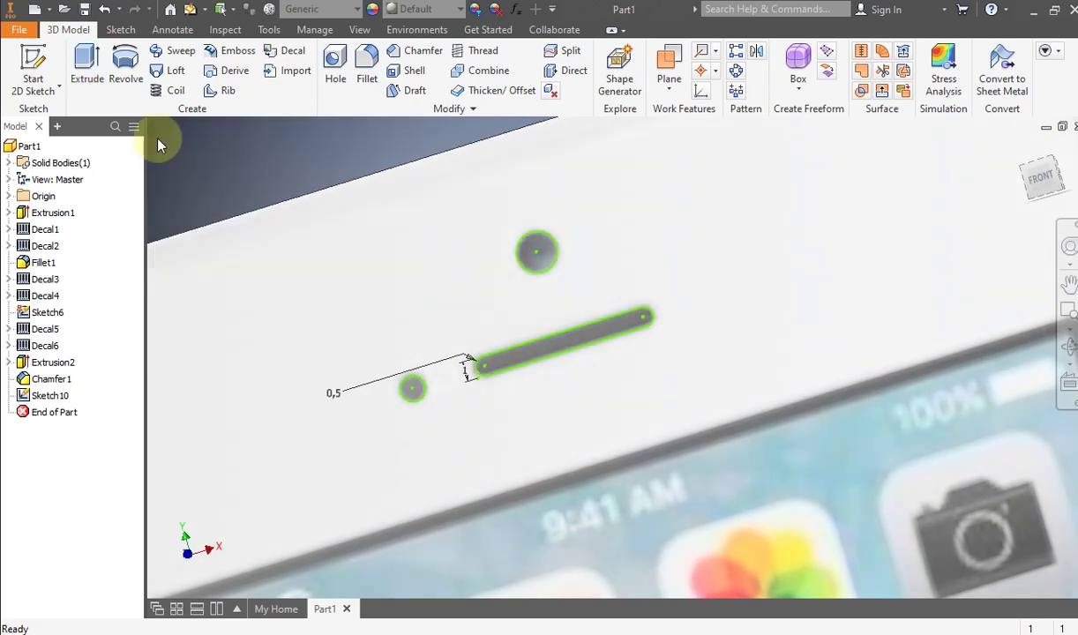
{"action": "left_click", "coordinate": [86, 71]}
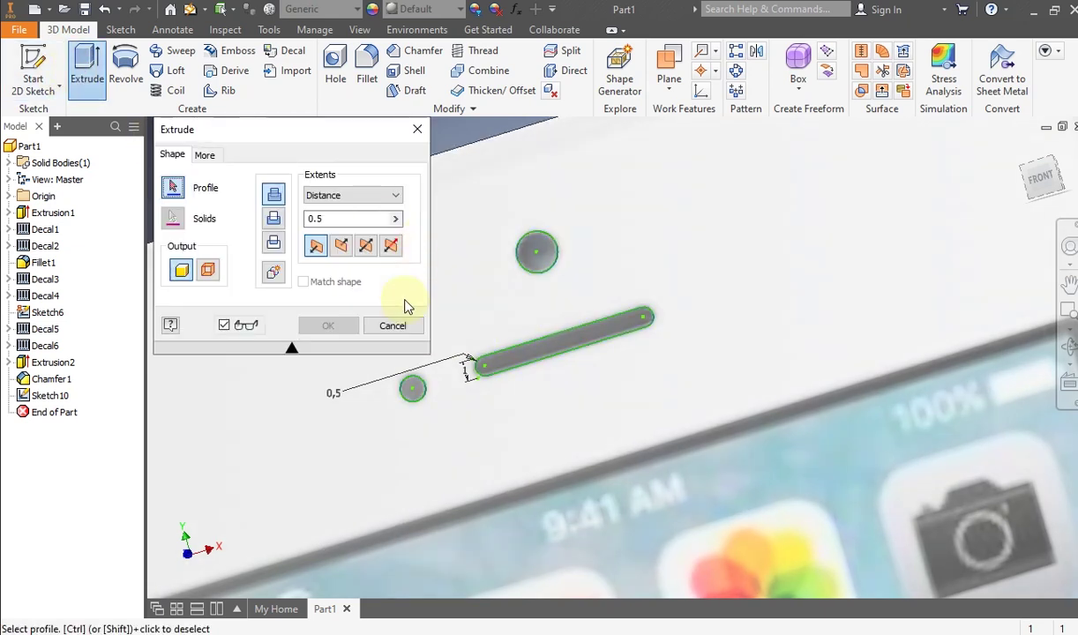
{"action": "left_click", "coordinate": [388, 326]}
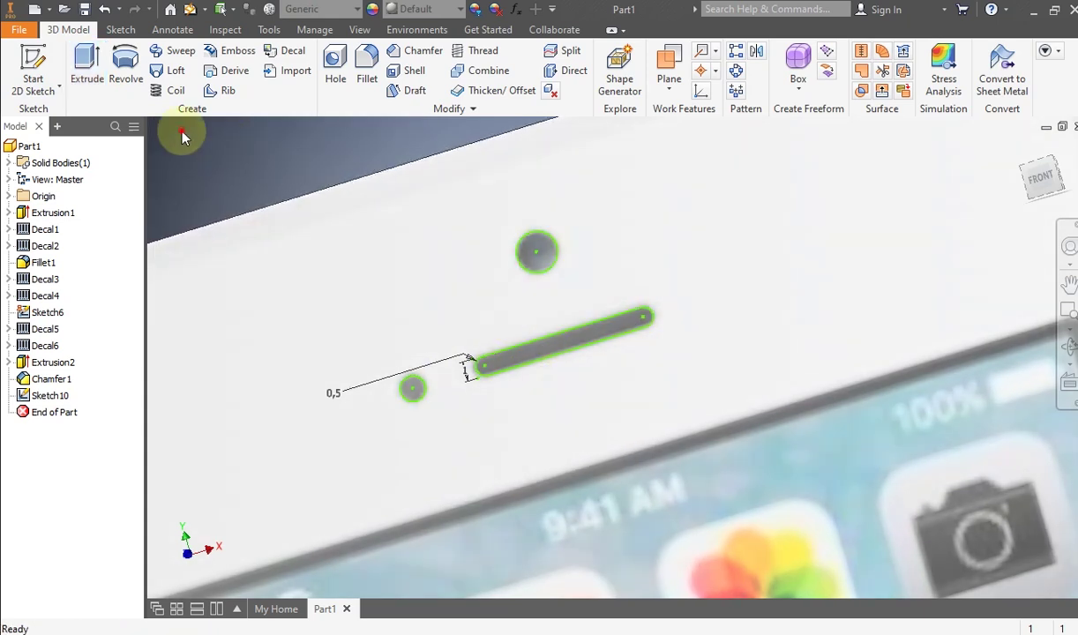
Step: Extrude the rounded earpiece profile as a 0.5 mm deep cut into the phone's front face
{"action": "left_click", "coordinate": [89, 67]}
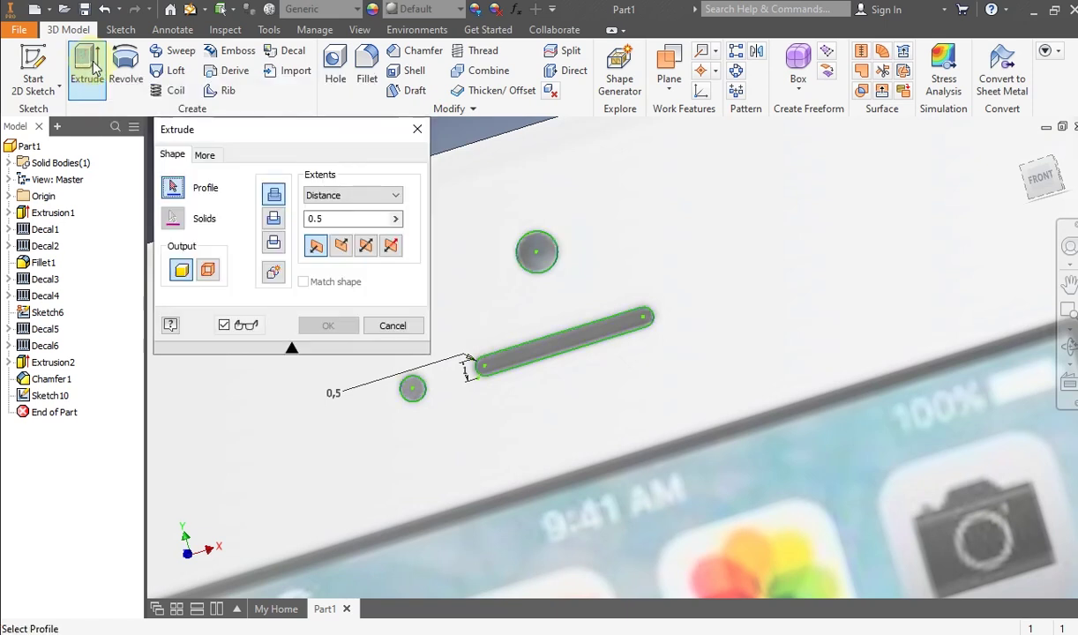
{"action": "left_click", "coordinate": [545, 356]}
{"action": "left_click", "coordinate": [273, 220]}
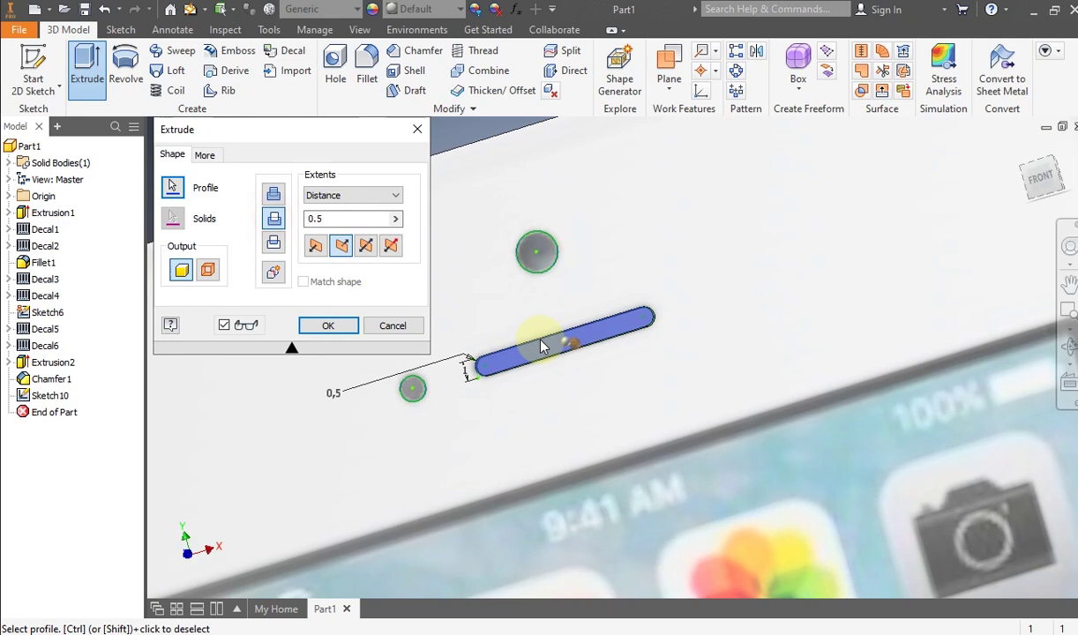
{"action": "left_click", "coordinate": [335, 328]}
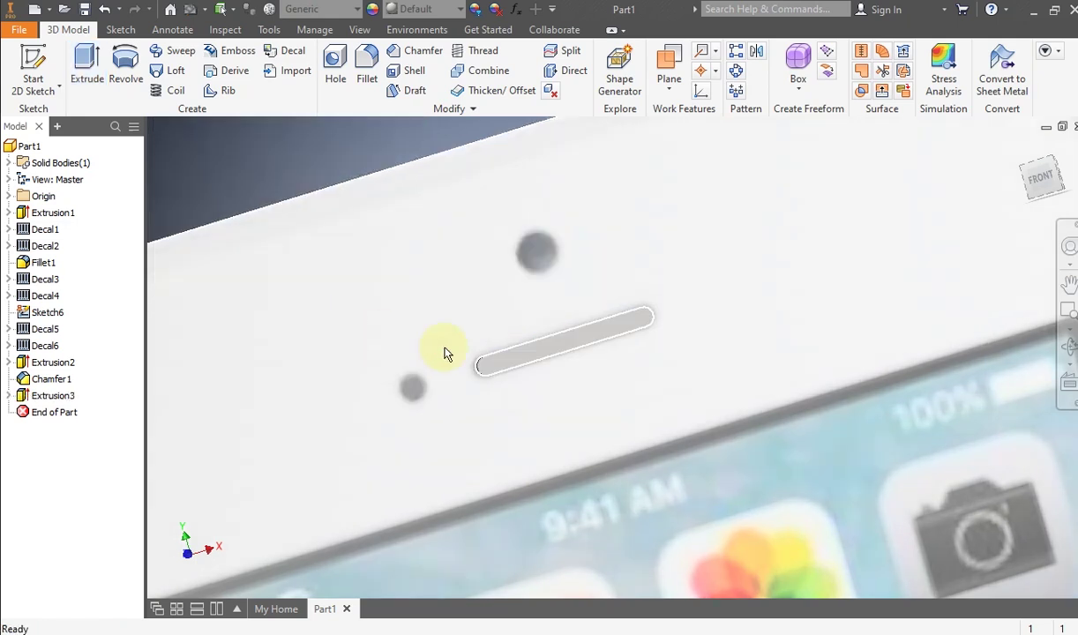
{"action": "scroll", "coordinate": [612, 367], "scroll_direction": "down", "scroll_amount": 3}
{"action": "middle_click_drag", "start_coordinate": [629, 325], "coordinate": [616, 251]}
{"action": "scroll", "coordinate": [616, 250], "scroll_direction": "up", "scroll_amount": 4}
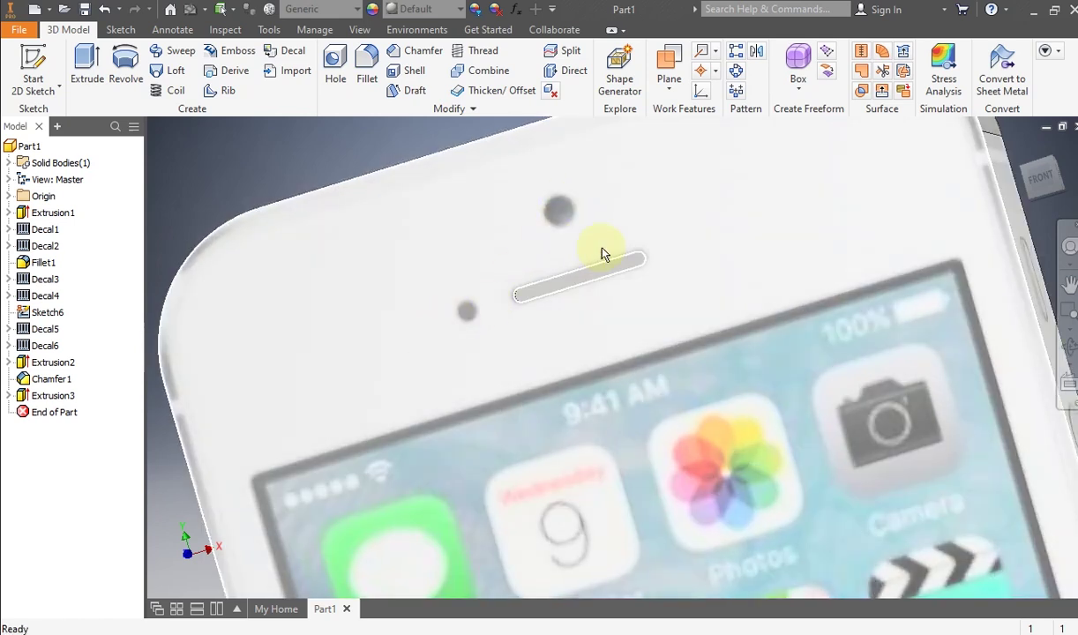
Step: Share the sketch used by the earpiece slot's extrusion so its two circles can be reused
{"action": "left_click", "coordinate": [8, 397]}
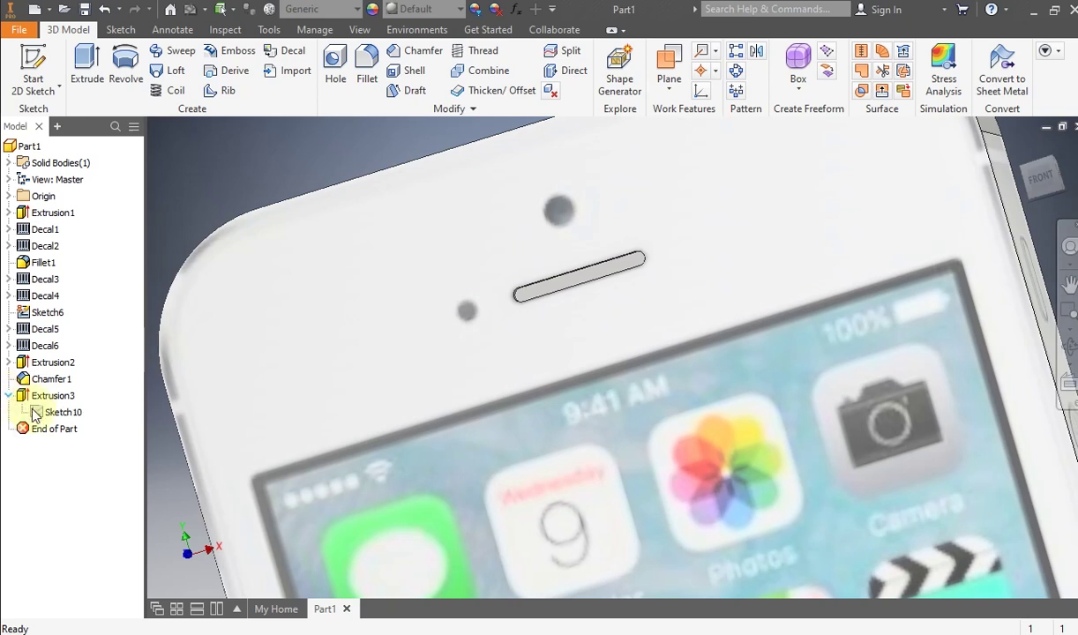
{"action": "right_click", "coordinate": [35, 411]}
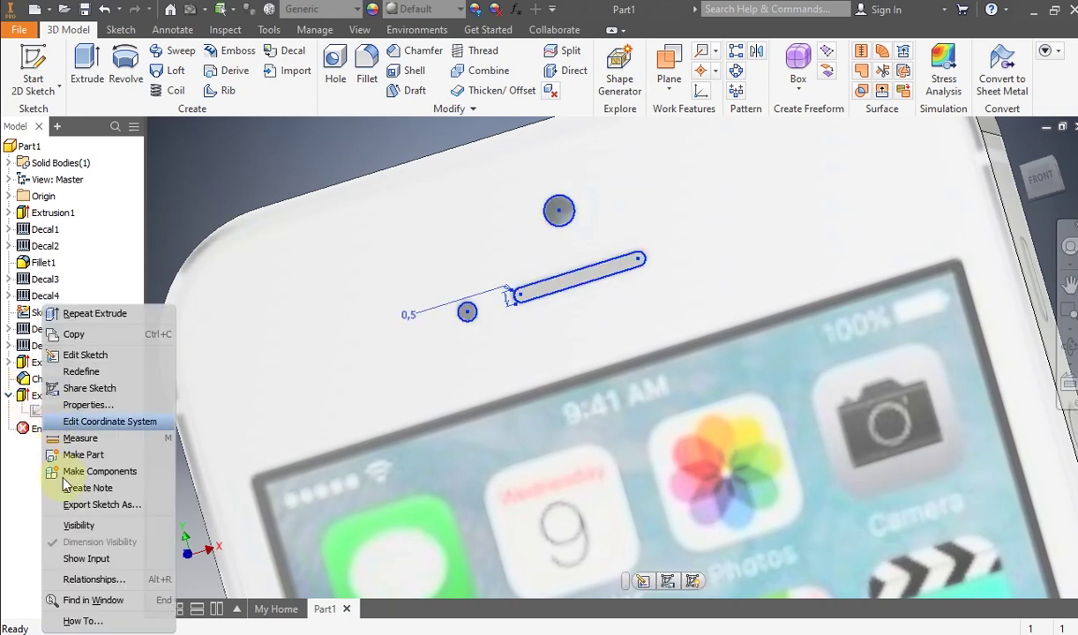
{"action": "left_click", "coordinate": [106, 391]}
Step: Extrude the larger camera circle above the earpiece slot as a surface with a distance of 0.5
{"action": "scroll", "coordinate": [392, 289], "scroll_direction": "down", "scroll_amount": 3}
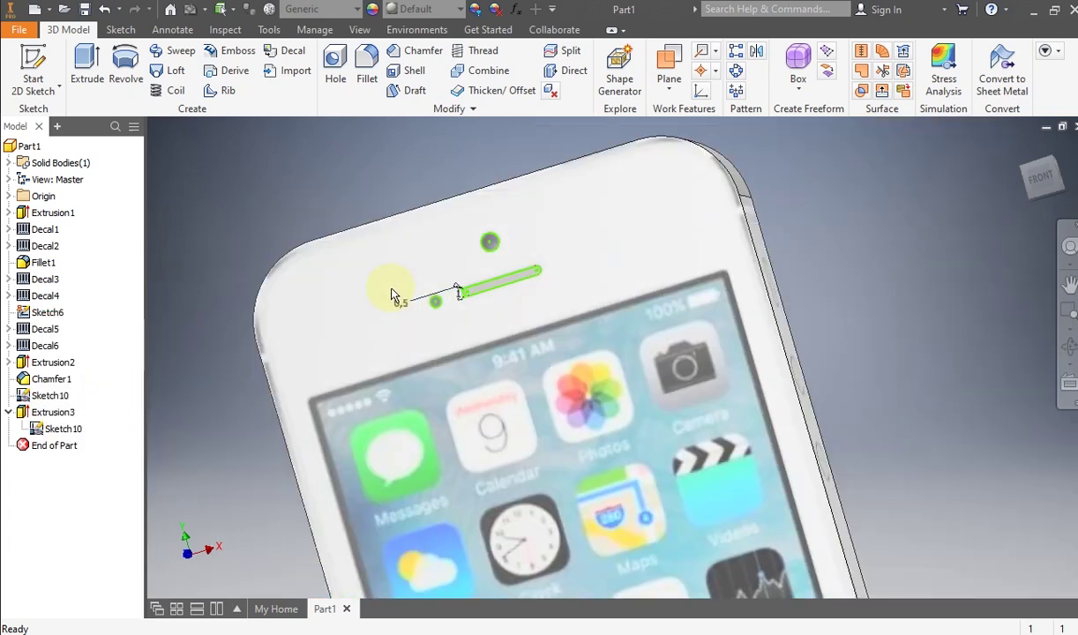
{"action": "scroll", "coordinate": [408, 309], "scroll_direction": "up", "scroll_amount": 3}
{"action": "scroll", "coordinate": [408, 309], "scroll_direction": "down", "scroll_amount": 1}
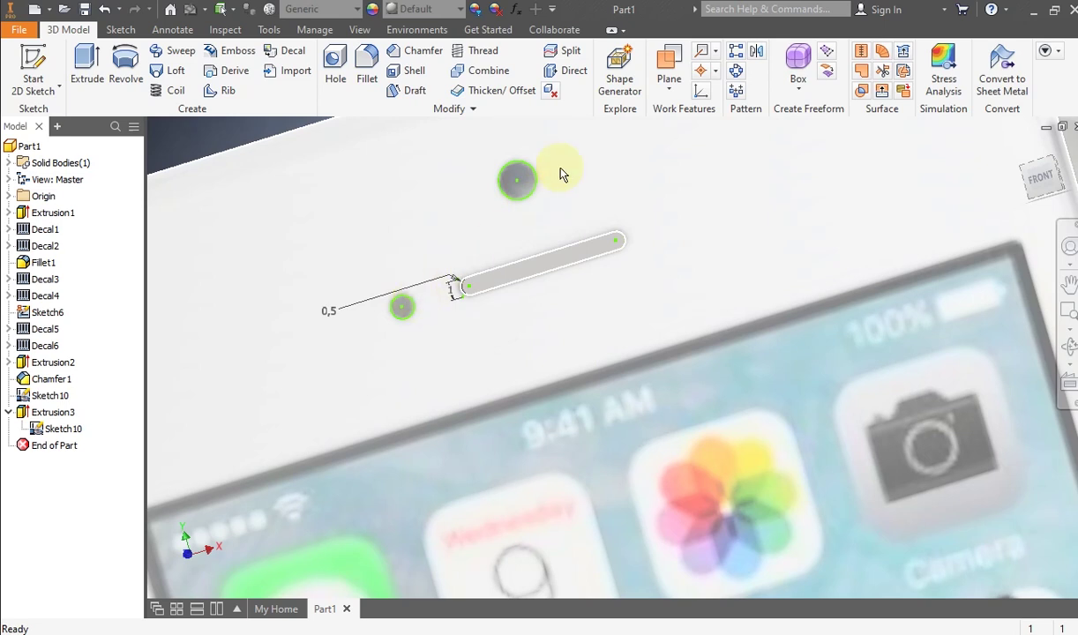
{"action": "left_click", "coordinate": [405, 311]}
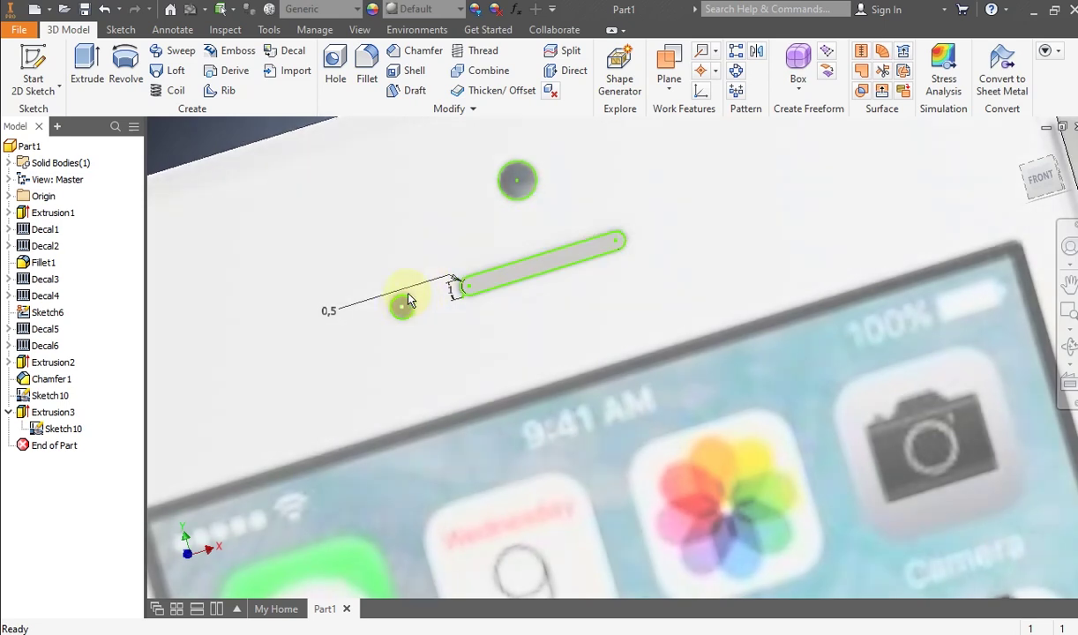
{"action": "left_click", "coordinate": [419, 283]}
{"action": "left_click", "coordinate": [540, 260]}
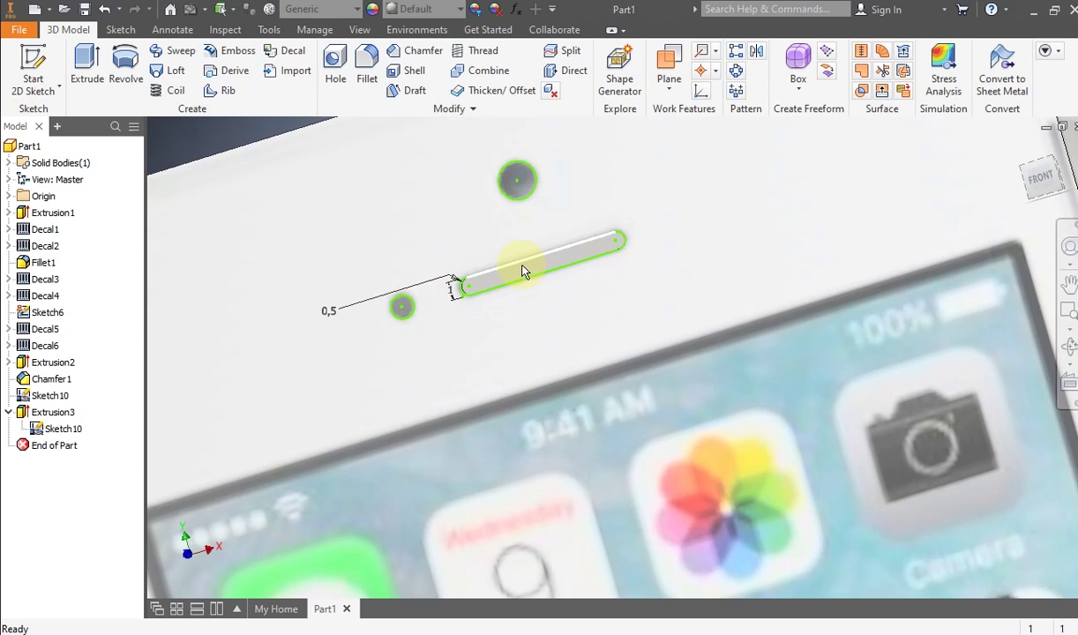
{"action": "middle_click_drag", "start_coordinate": [510, 231], "coordinate": [507, 309]}
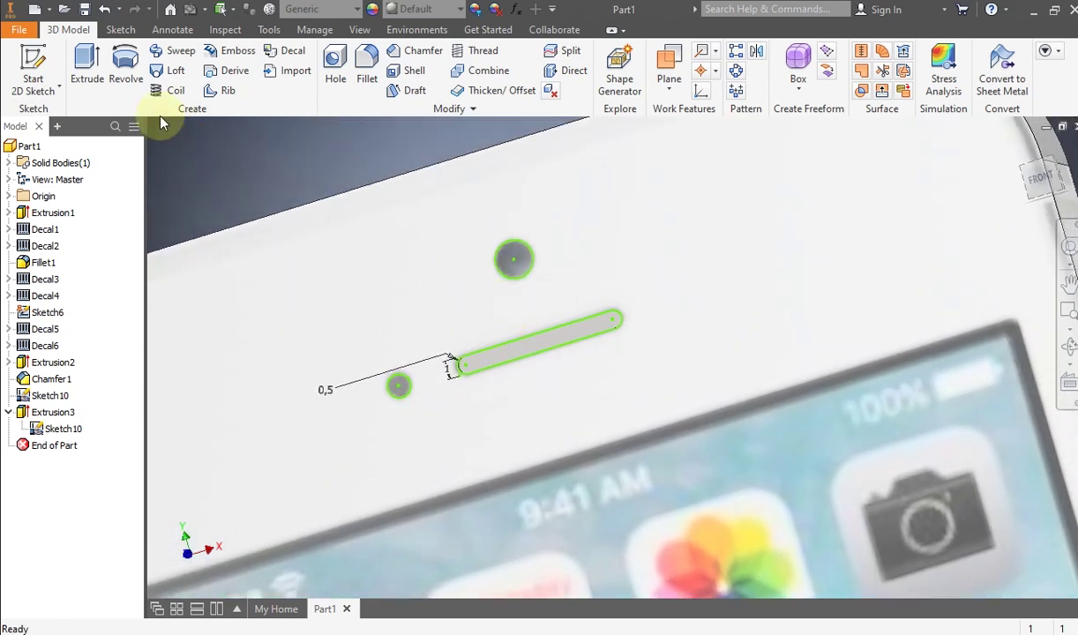
{"action": "left_click", "coordinate": [88, 70]}
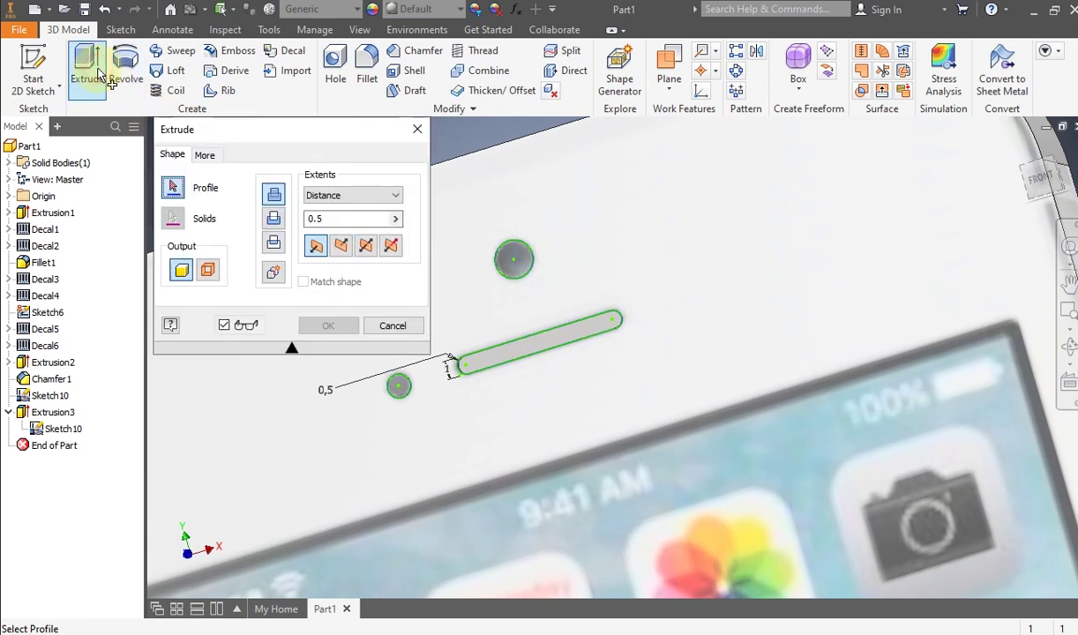
{"action": "left_click", "coordinate": [212, 273]}
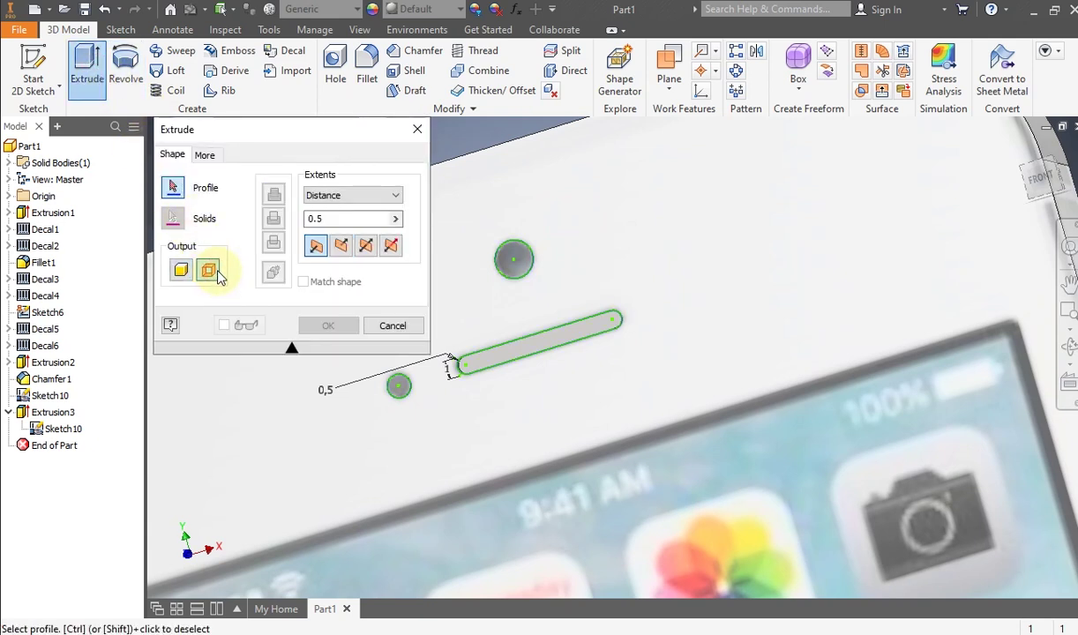
{"action": "left_click", "coordinate": [514, 283]}
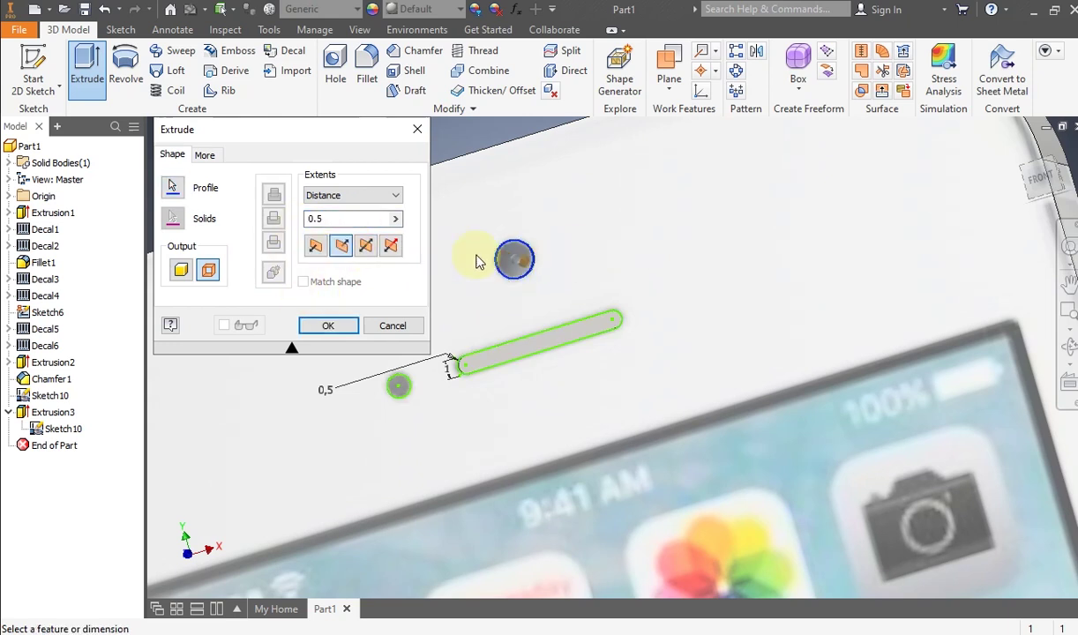
{"action": "left_click", "coordinate": [324, 328]}
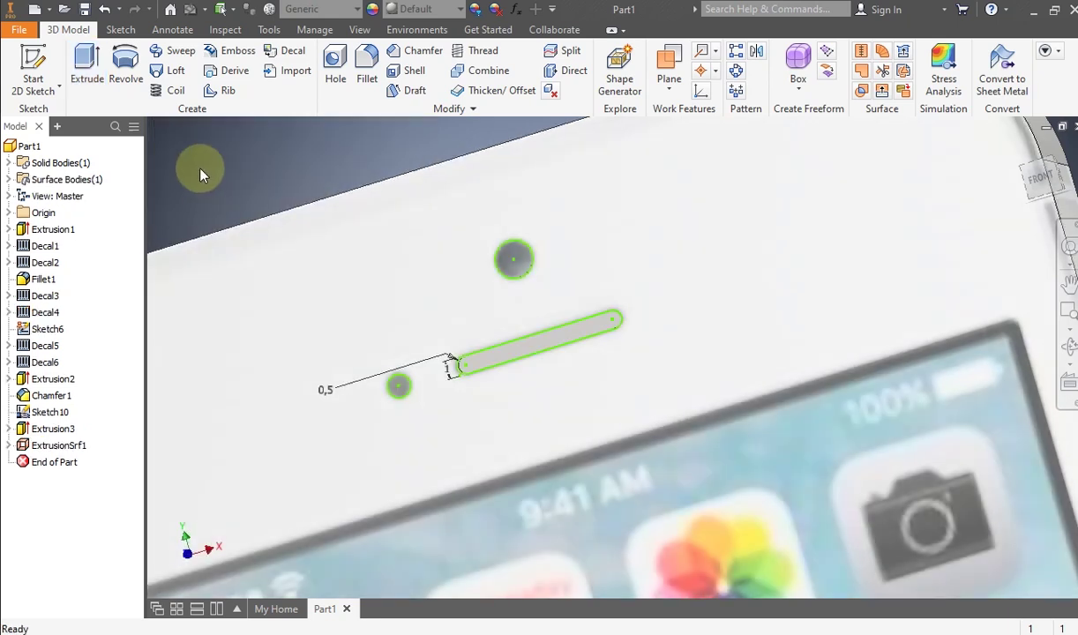
Step: Extrude the small sensor circle beside the earpiece slot as a surface with a distance of 0.5
{"action": "left_click", "coordinate": [98, 86]}
{"action": "left_click", "coordinate": [209, 272]}
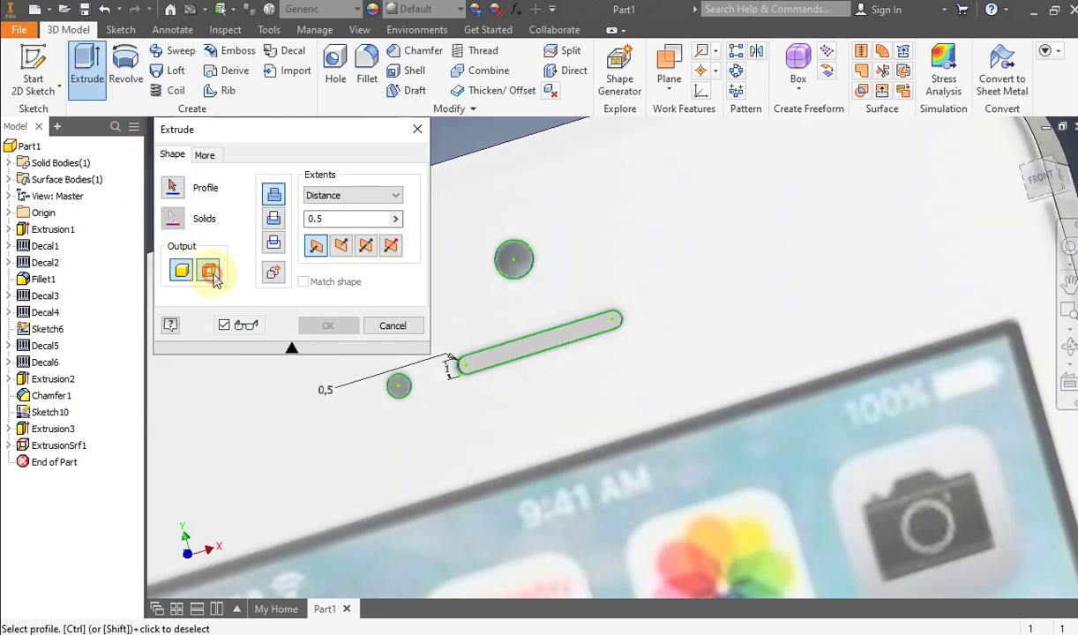
{"action": "left_click", "coordinate": [397, 385]}
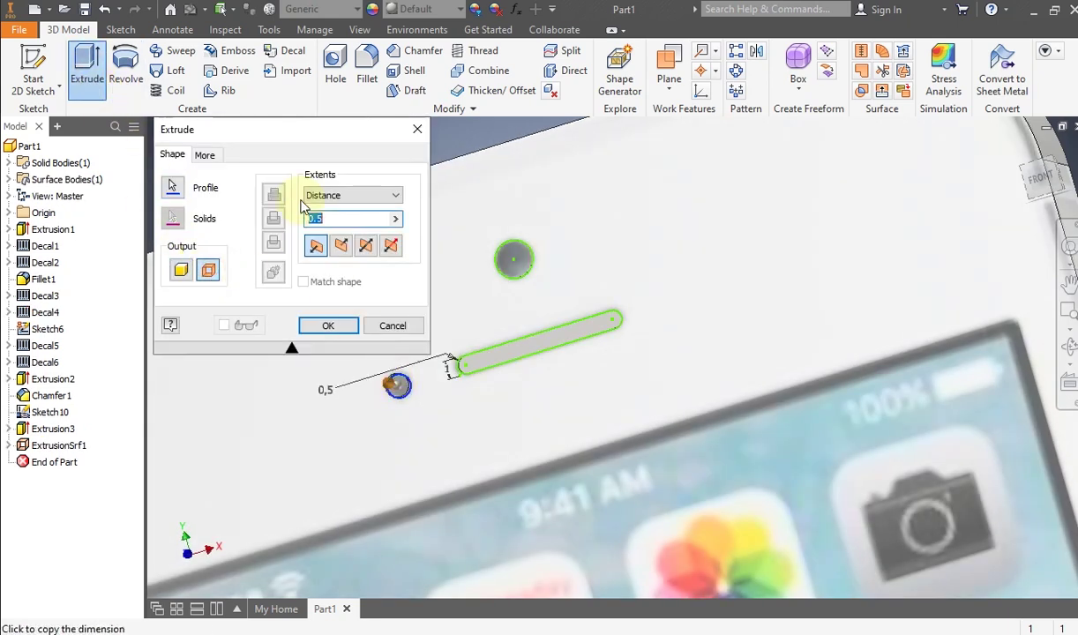
{"action": "left_click", "coordinate": [328, 327]}
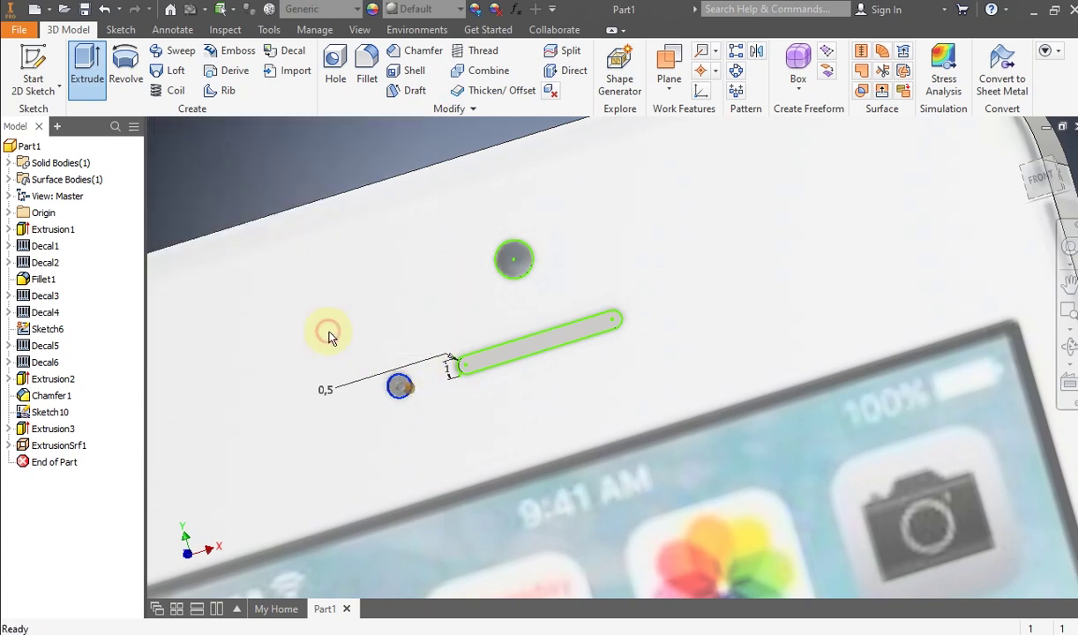
Step: Hide the shared sketch containing the earpiece slot and the two circles
{"action": "scroll", "coordinate": [385, 331], "scroll_direction": "down", "scroll_amount": 5}
{"action": "middle_click_drag", "start_coordinate": [385, 331], "coordinate": [411, 321]}
{"action": "scroll", "coordinate": [409, 320], "scroll_direction": "up", "scroll_amount": 3}
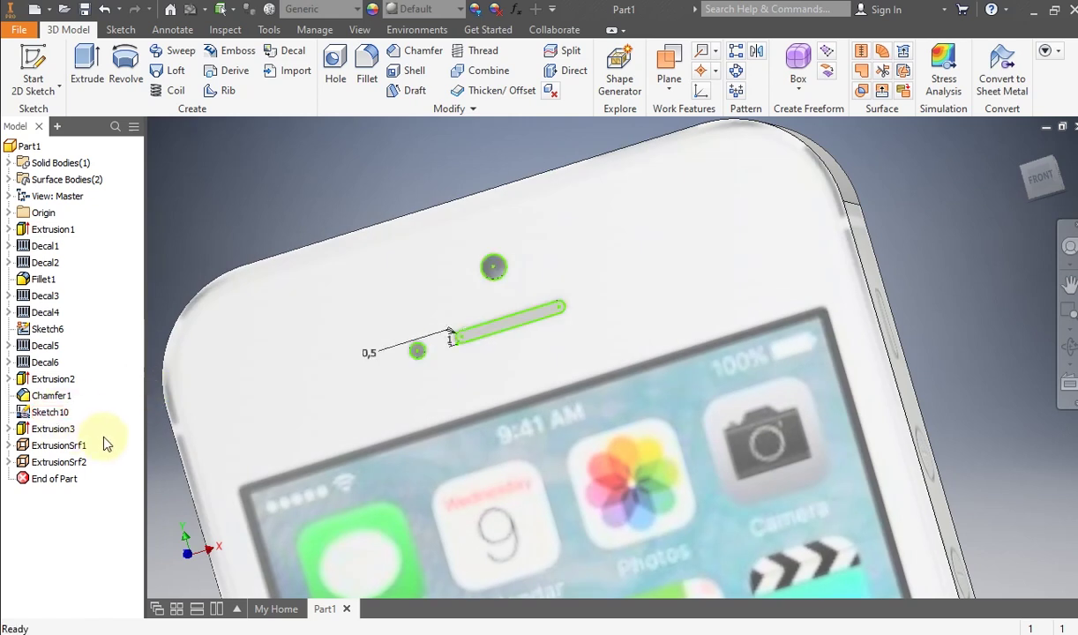
{"action": "left_click", "coordinate": [44, 415]}
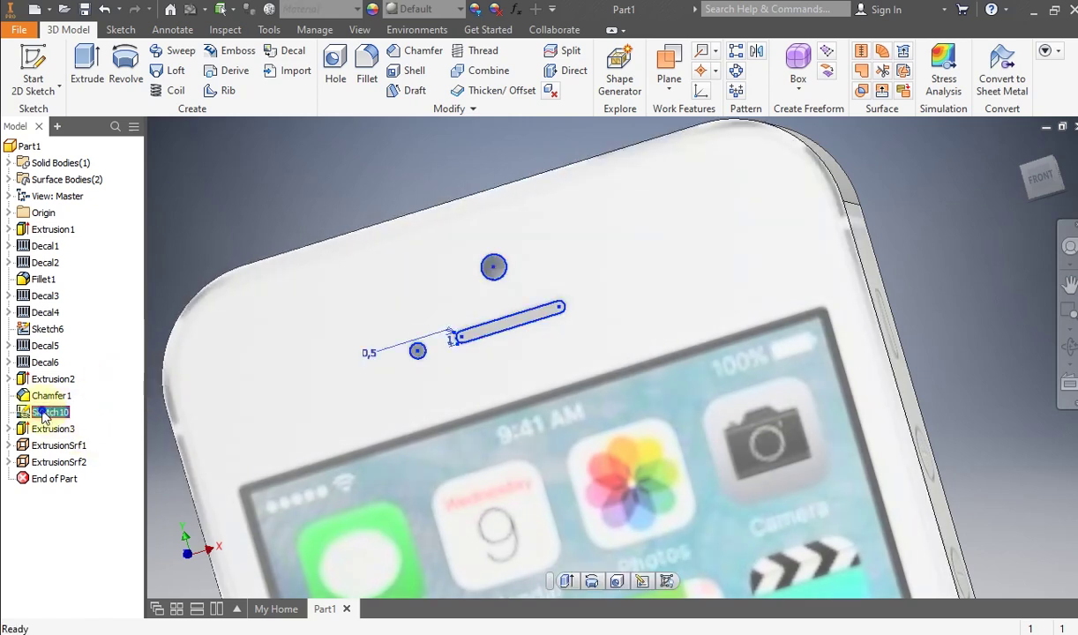
{"action": "right_click", "coordinate": [44, 414]}
{"action": "left_click", "coordinate": [63, 463]}
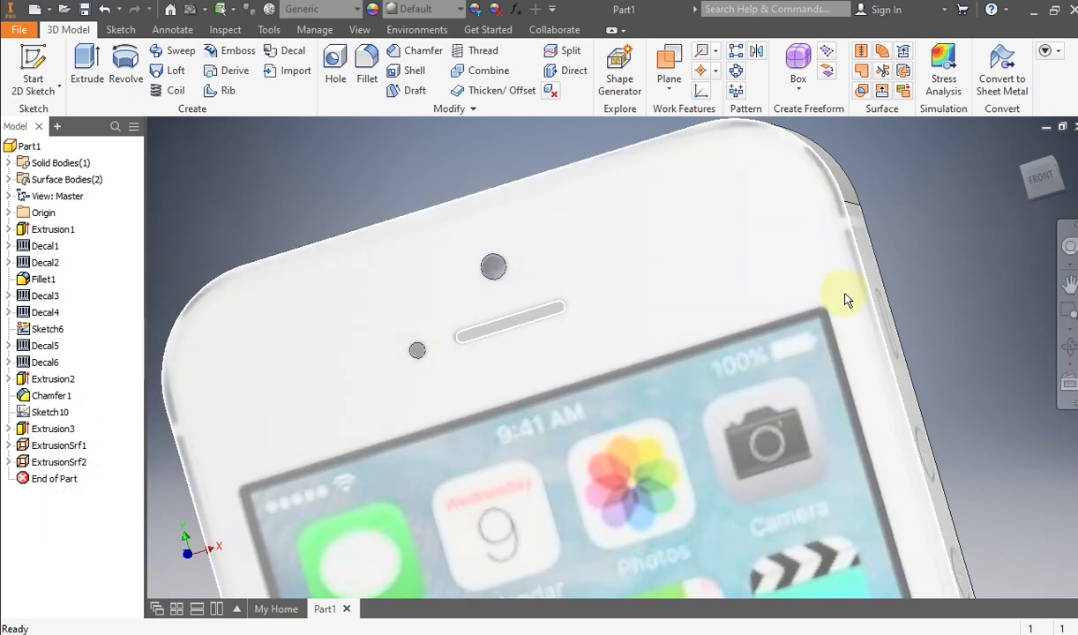
Step: Split the phone's front face using the camera circle's extruded surface as the split tool
{"action": "left_click", "coordinate": [1065, 347]}
{"action": "left_click_drag", "start_coordinate": [638, 315], "coordinate": [580, 264]}
{"action": "right_click", "coordinate": [580, 265]}
{"action": "left_click", "coordinate": [635, 263]}
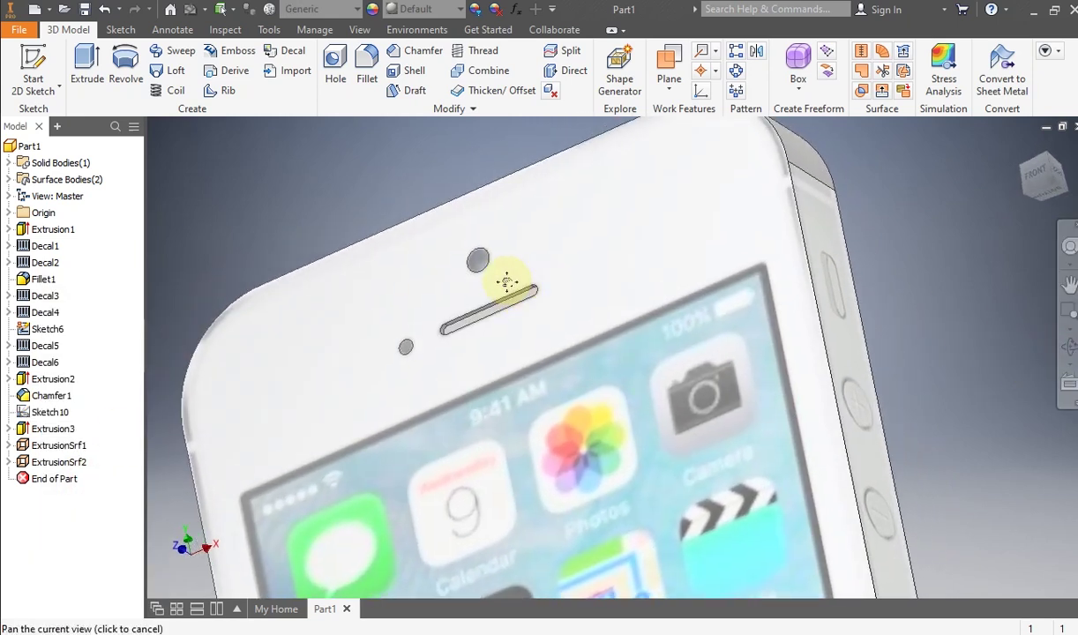
{"action": "left_click", "coordinate": [69, 446]}
{"action": "left_click", "coordinate": [73, 464]}
{"action": "left_click", "coordinate": [278, 220]}
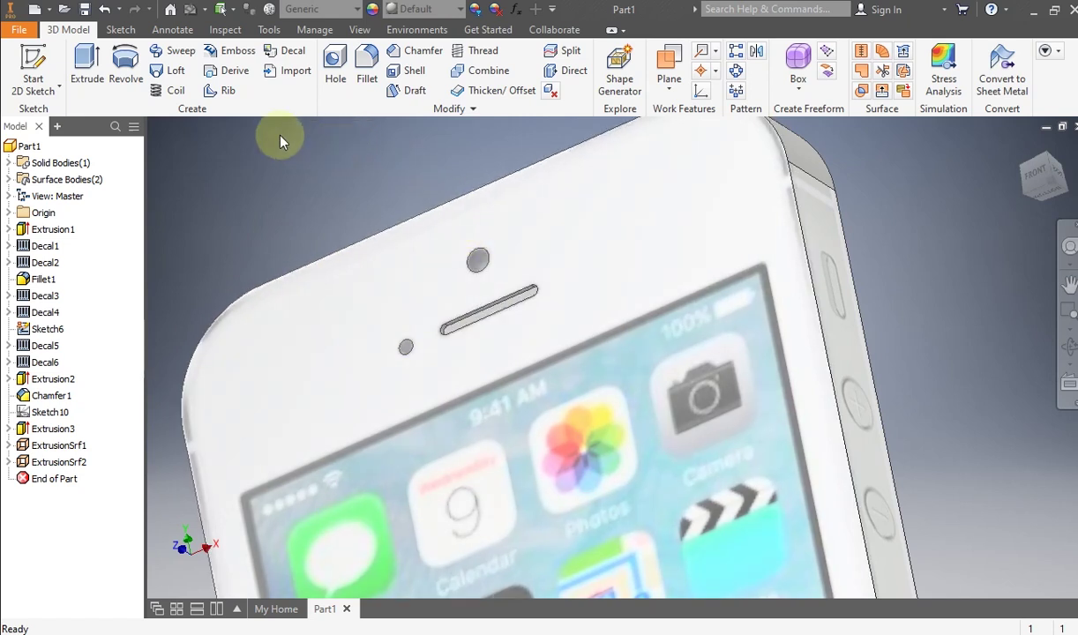
{"action": "left_click", "coordinate": [564, 53]}
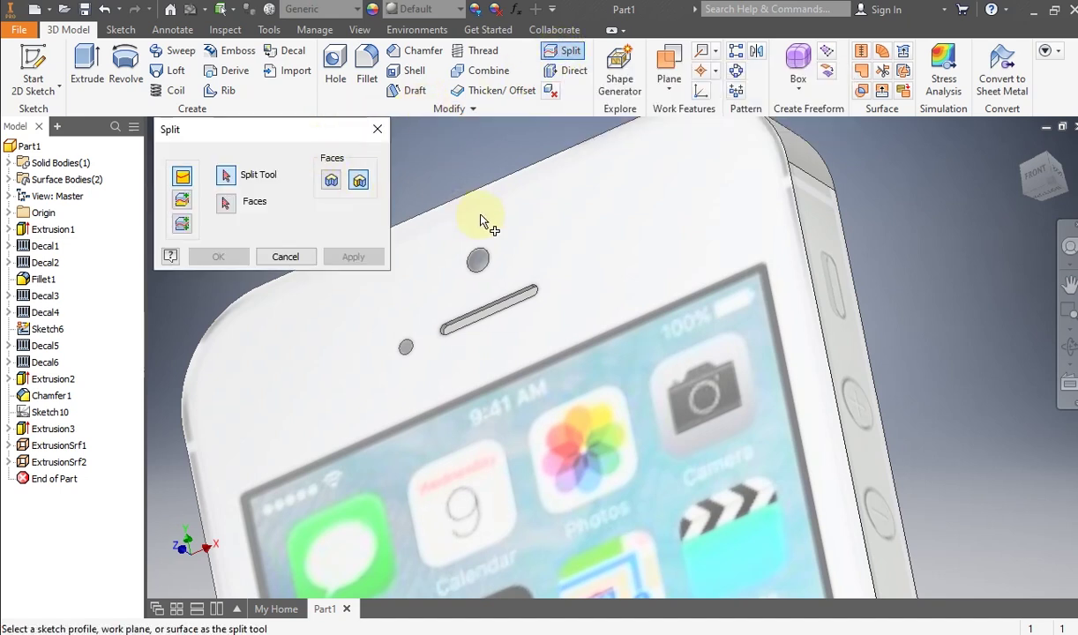
{"action": "left_click", "coordinate": [75, 446]}
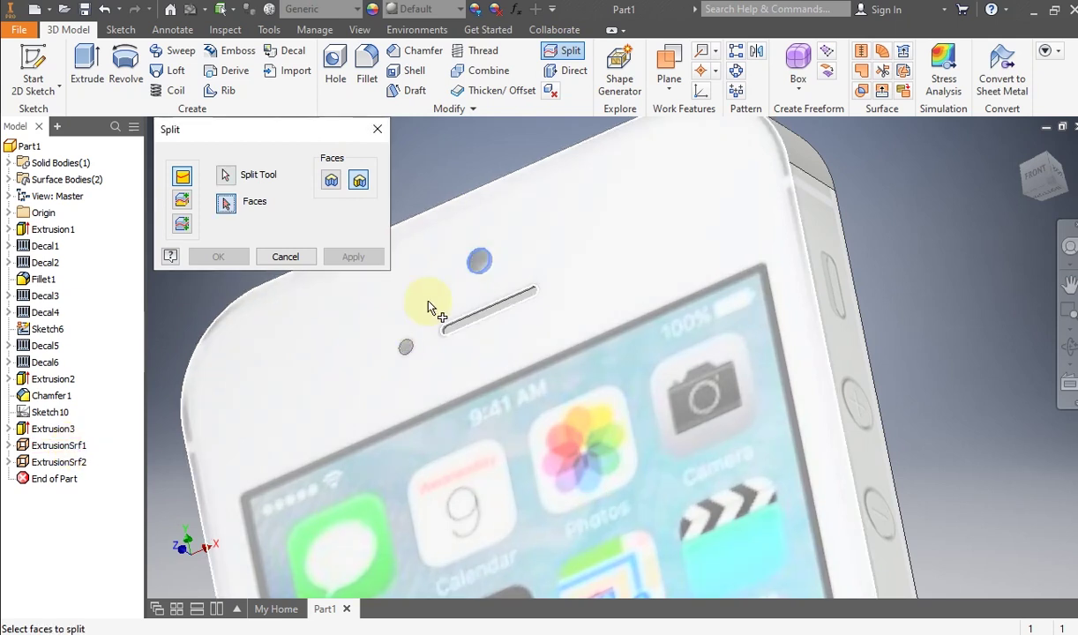
{"action": "left_click", "coordinate": [503, 237]}
{"action": "left_click", "coordinate": [354, 257]}
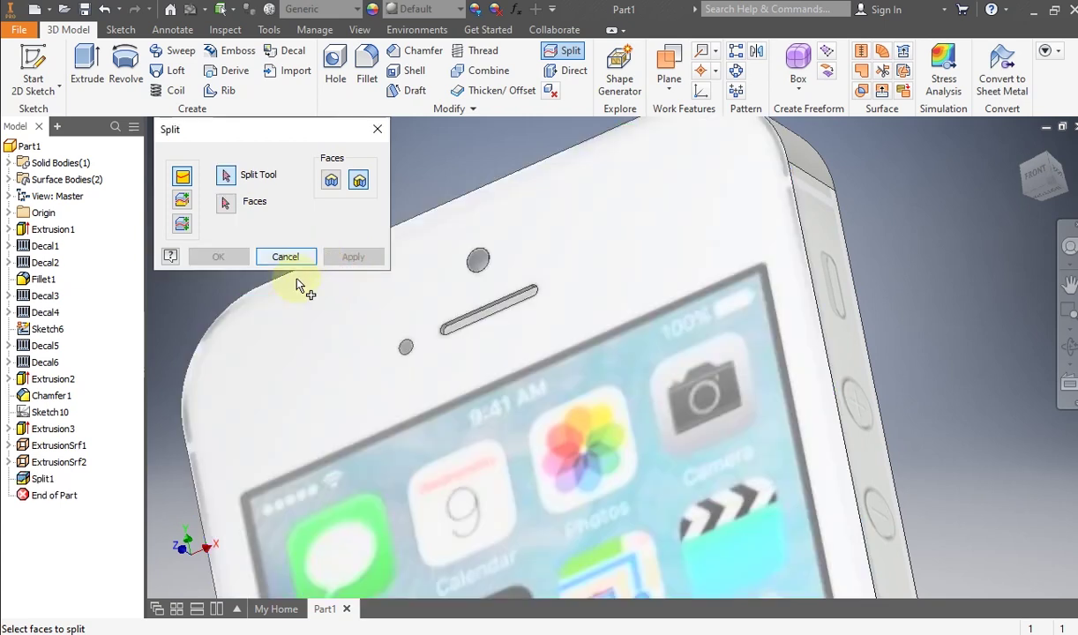
Step: Split the phone's front face with the small sensor circle's extruded surface and end the Split command
{"action": "left_click", "coordinate": [41, 466]}
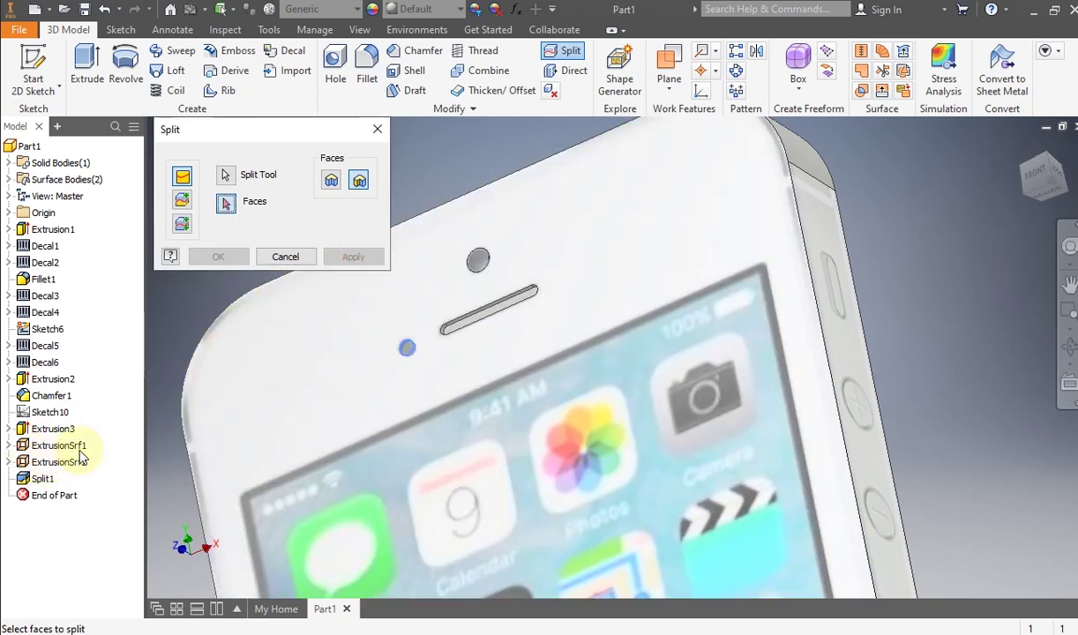
{"action": "left_click", "coordinate": [342, 360]}
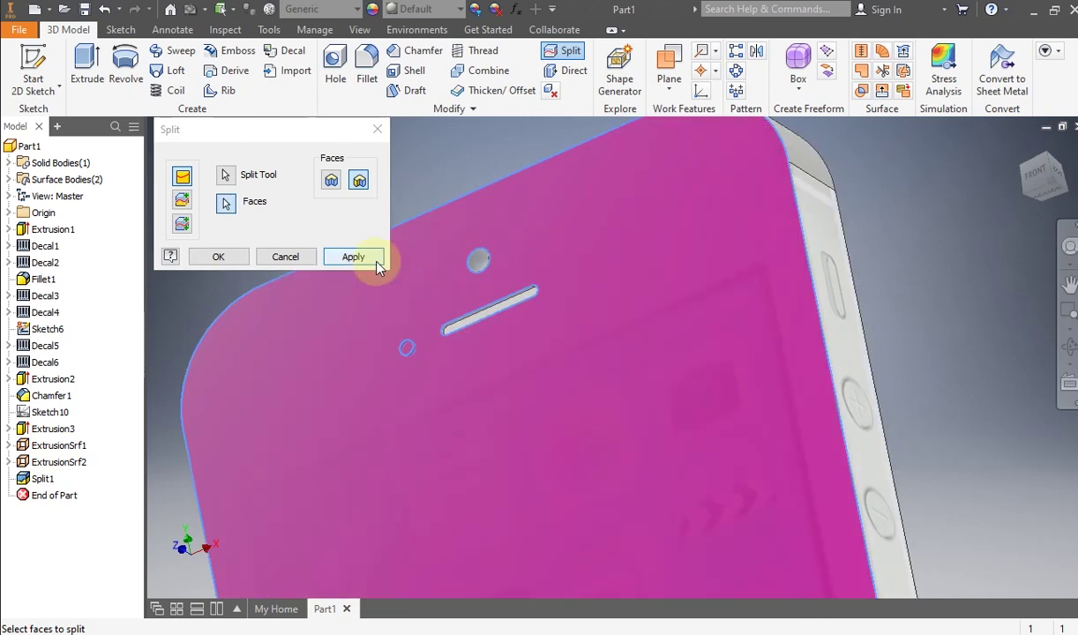
{"action": "left_click", "coordinate": [353, 256]}
{"action": "left_click", "coordinate": [287, 259]}
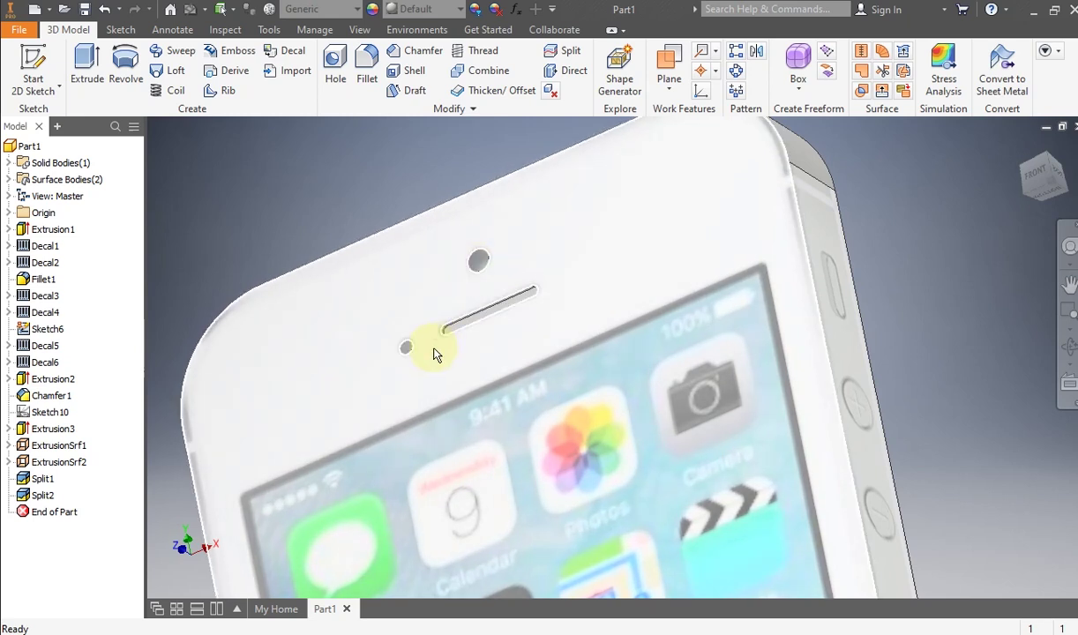
Step: Examine the phone's outer edges and bottom corner from below and as a whole
{"action": "scroll", "coordinate": [529, 288], "scroll_direction": "up", "scroll_amount": 4}
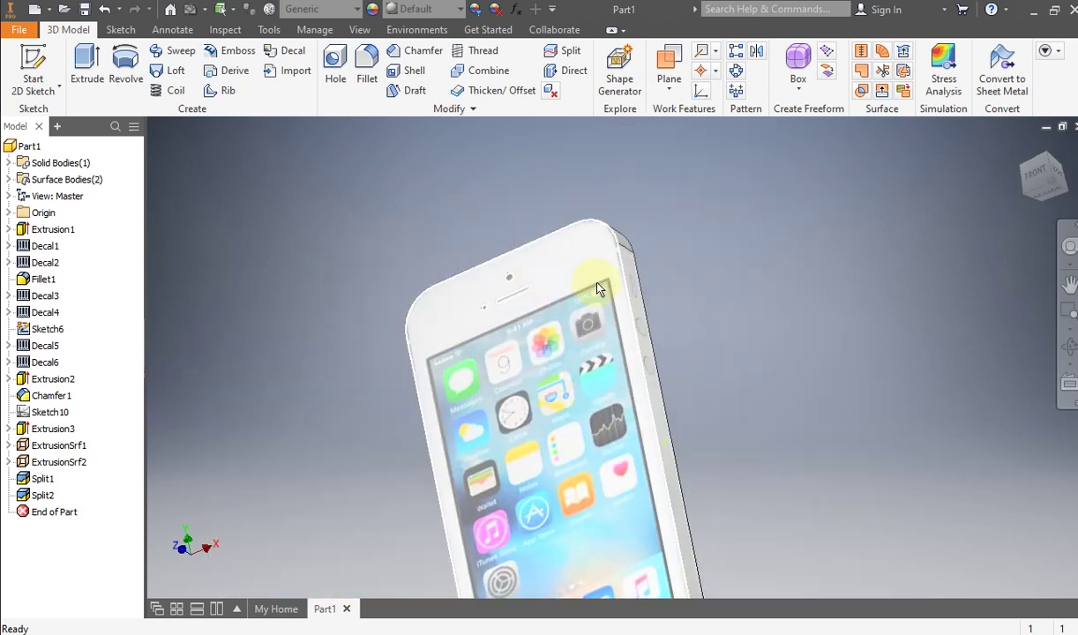
{"action": "left_click", "coordinate": [1070, 349]}
{"action": "left_click", "coordinate": [1071, 348]}
{"action": "left_click_drag", "start_coordinate": [657, 404], "coordinate": [656, 430]}
{"action": "scroll", "coordinate": [645, 417], "scroll_direction": "down", "scroll_amount": 4}
{"action": "right_click", "coordinate": [645, 412]}
{"action": "left_click", "coordinate": [693, 407]}
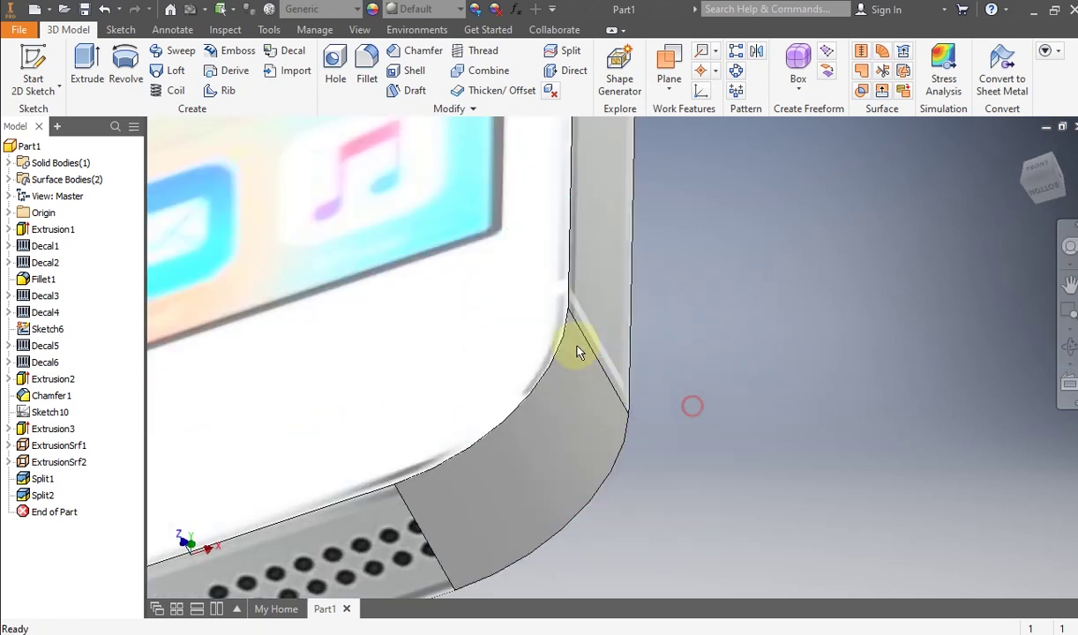
{"action": "scroll", "coordinate": [528, 408], "scroll_direction": "up", "scroll_amount": 3}
{"action": "scroll", "coordinate": [557, 273], "scroll_direction": "up", "scroll_amount": 2}
{"action": "middle_click_drag", "start_coordinate": [559, 274], "coordinate": [618, 408]}
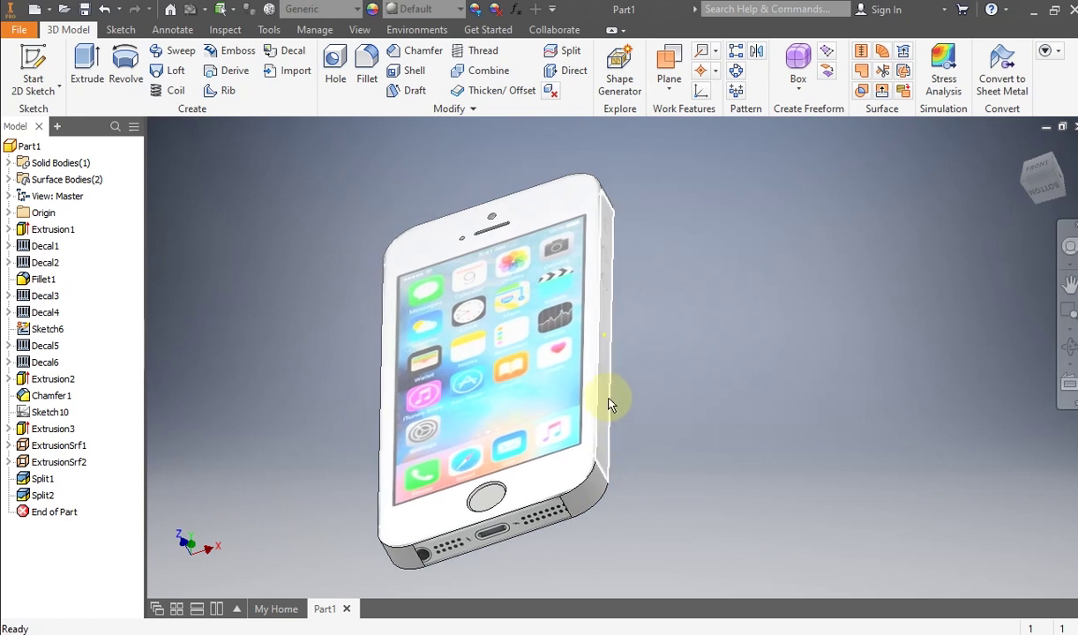
Step: Chamfer the phone body's front and rear perimeter edges with a distance of 1
{"action": "left_click", "coordinate": [424, 52]}
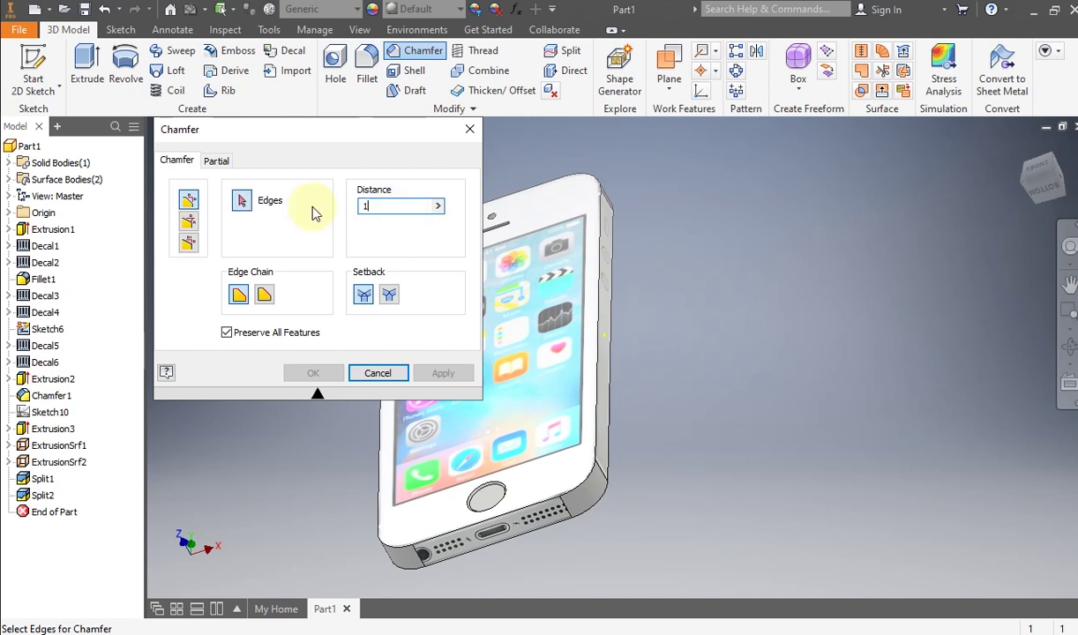
{"action": "type", "text": "1"}
{"action": "left_click", "coordinate": [587, 181]}
{"action": "left_click", "coordinate": [615, 272]}
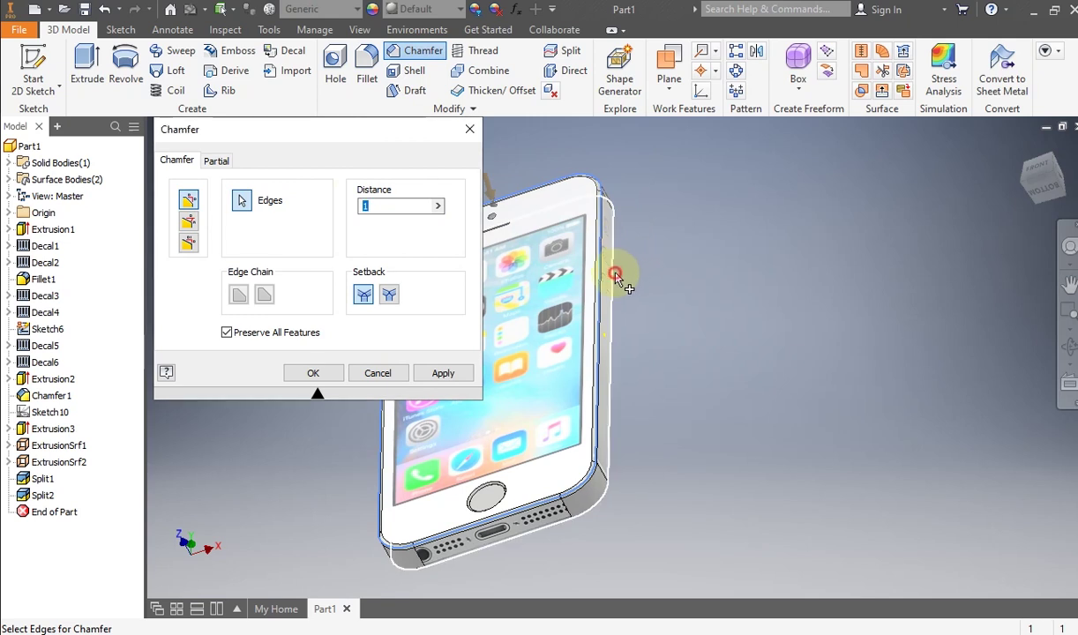
{"action": "left_click", "coordinate": [1033, 171]}
{"action": "scroll", "coordinate": [776, 187], "scroll_direction": "down", "scroll_amount": 10}
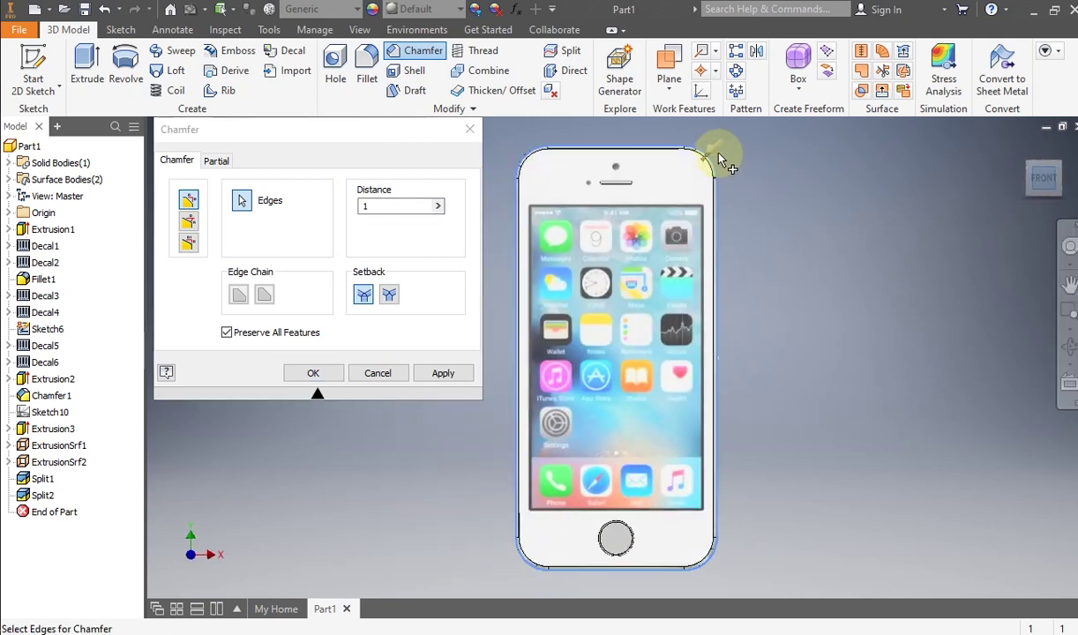
{"action": "scroll", "coordinate": [675, 242], "scroll_direction": "up", "scroll_amount": 10}
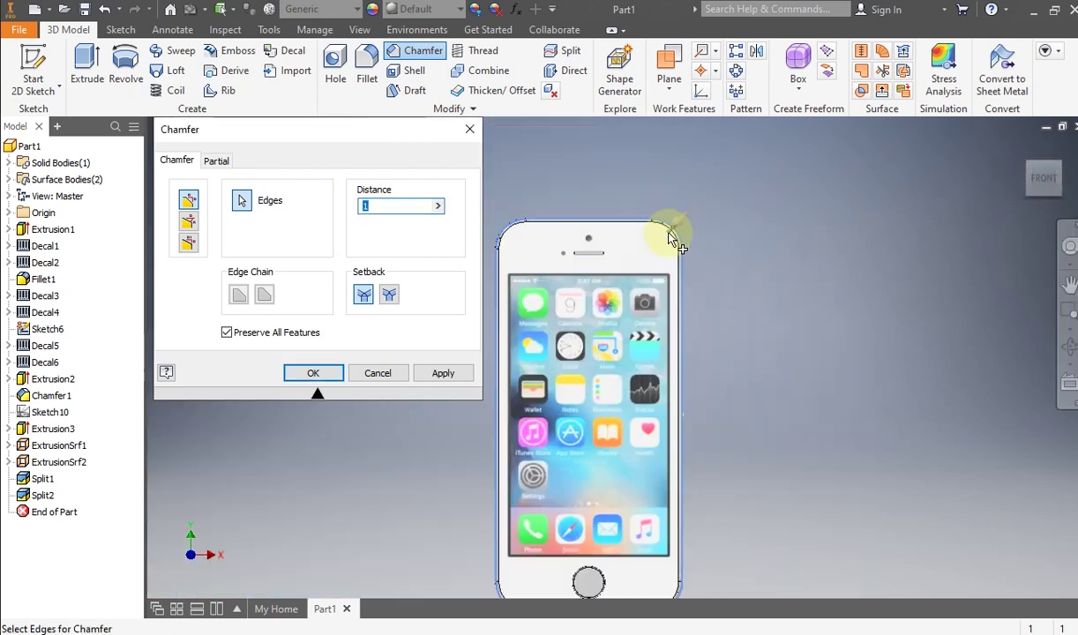
{"action": "left_click", "coordinate": [1071, 346]}
{"action": "left_click_drag", "start_coordinate": [706, 308], "coordinate": [638, 357]}
{"action": "right_click", "coordinate": [638, 357]}
{"action": "left_click", "coordinate": [692, 355]}
{"action": "left_click", "coordinate": [443, 373]}
{"action": "left_click", "coordinate": [378, 373]}
Step: Start a 2D sketch on the phone's long side face that carries the volume button images
{"action": "scroll", "coordinate": [693, 501], "scroll_direction": "down", "scroll_amount": 5}
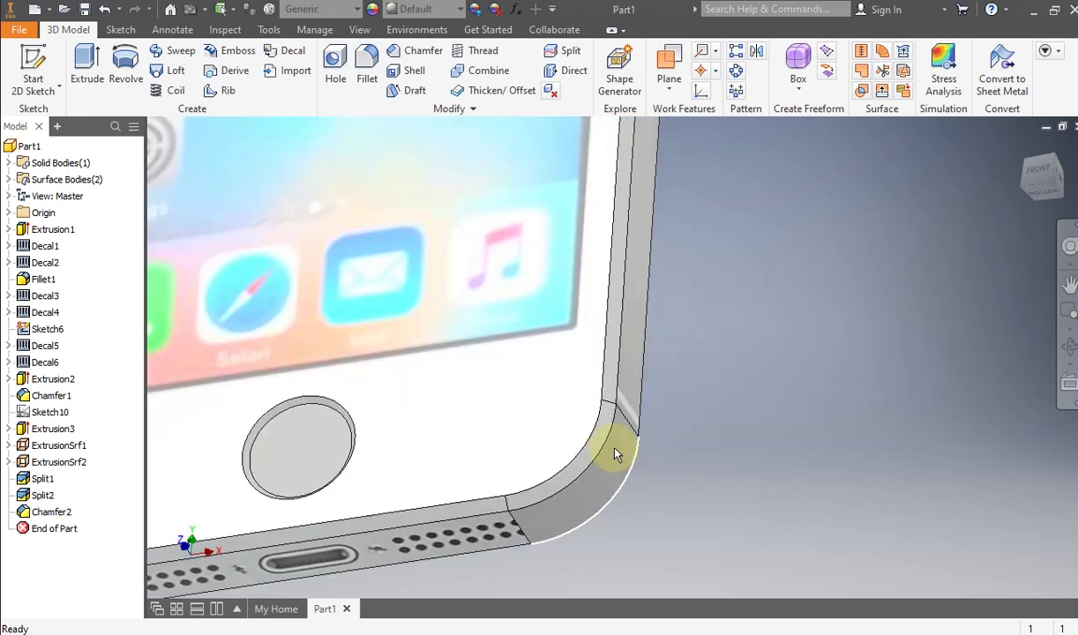
{"action": "scroll", "coordinate": [616, 361], "scroll_direction": "up", "scroll_amount": 2}
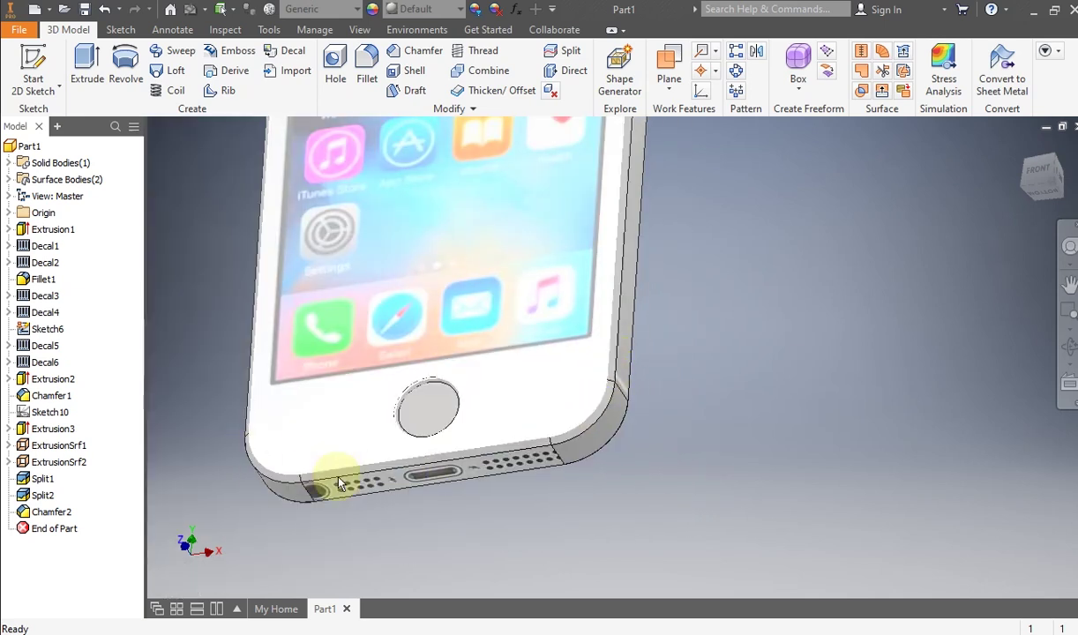
{"action": "left_click", "coordinate": [1067, 334]}
{"action": "left_click_drag", "start_coordinate": [758, 284], "coordinate": [653, 282]}
{"action": "left_click", "coordinate": [654, 284]}
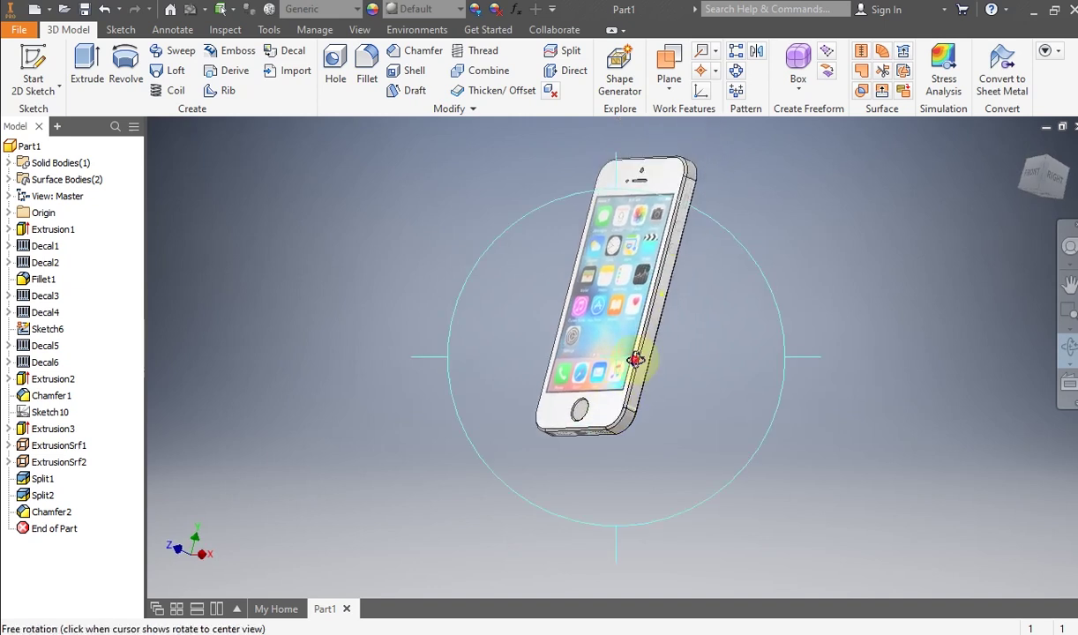
{"action": "right_click", "coordinate": [654, 312]}
{"action": "left_click", "coordinate": [712, 311]}
{"action": "scroll", "coordinate": [689, 265], "scroll_direction": "down", "scroll_amount": 5}
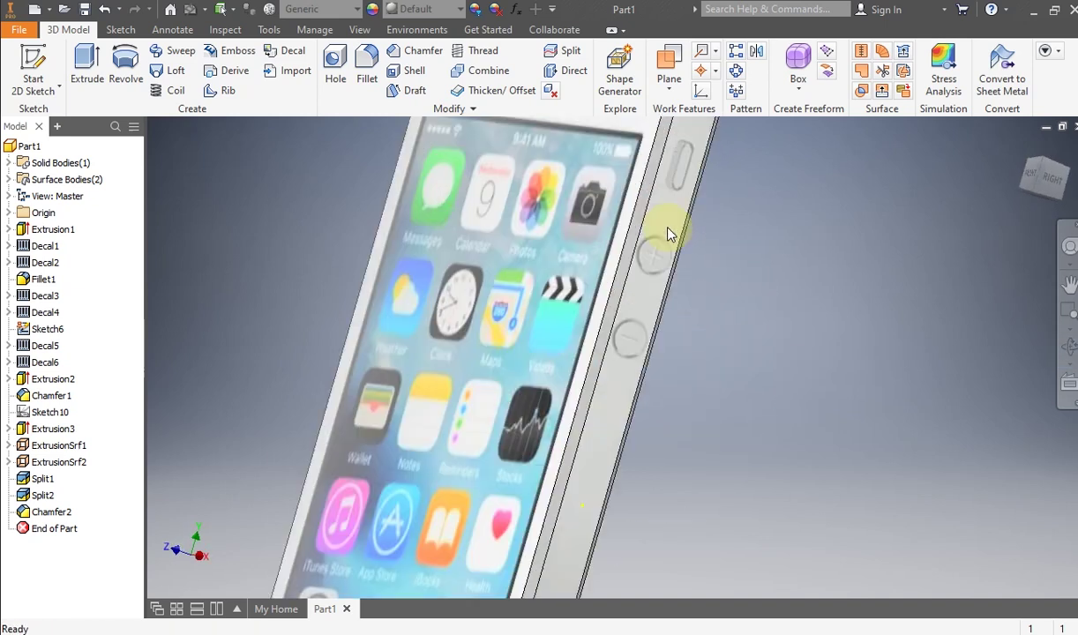
{"action": "left_click", "coordinate": [651, 250]}
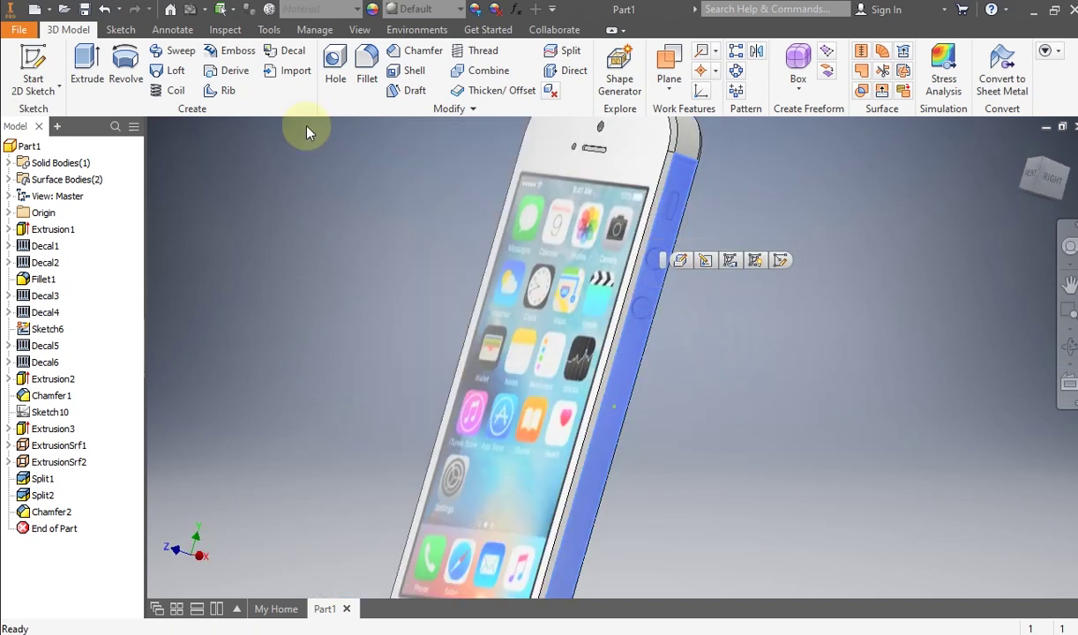
{"action": "left_click", "coordinate": [33, 60]}
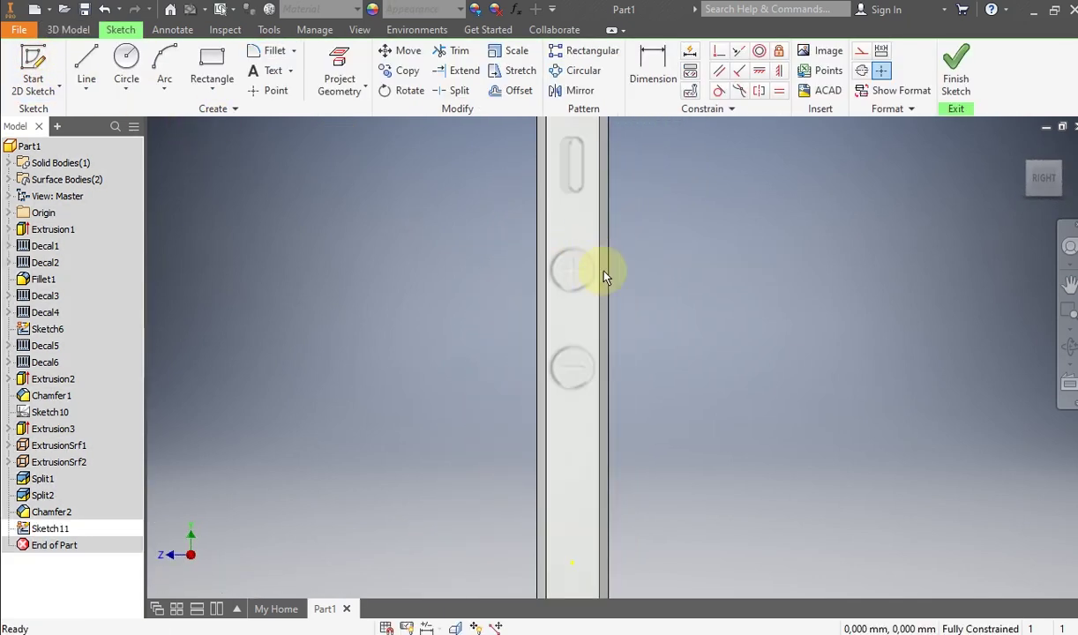
Step: Sketch two circles over the plus and minus volume button images, each about 4.7 mm in diameter
{"action": "left_click", "coordinate": [128, 66]}
{"action": "scroll", "coordinate": [519, 231], "scroll_direction": "down", "scroll_amount": 3}
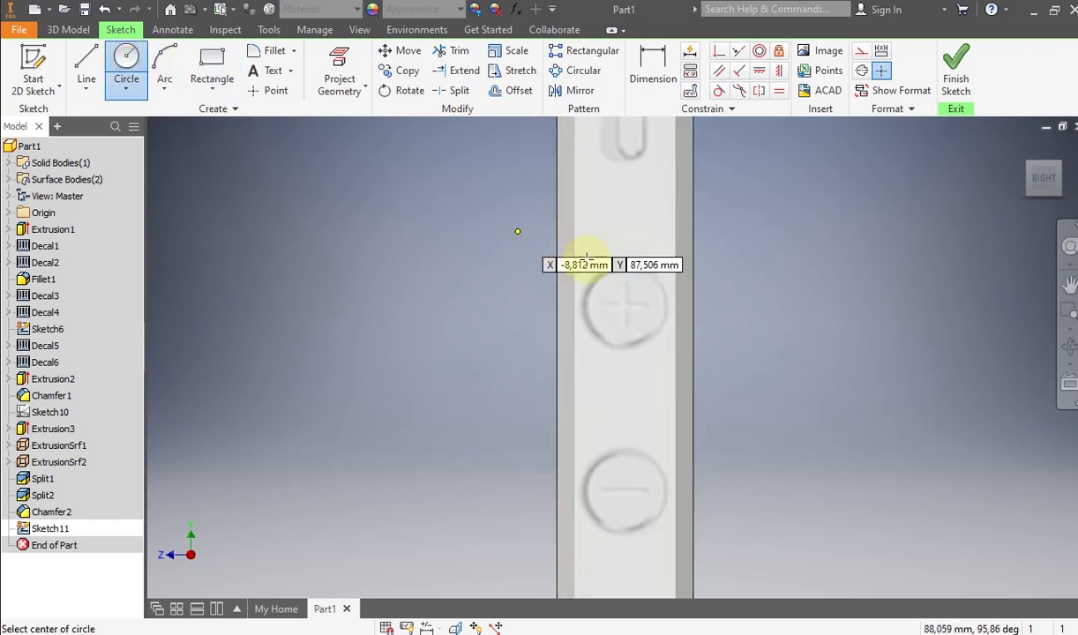
{"action": "left_click", "coordinate": [624, 307]}
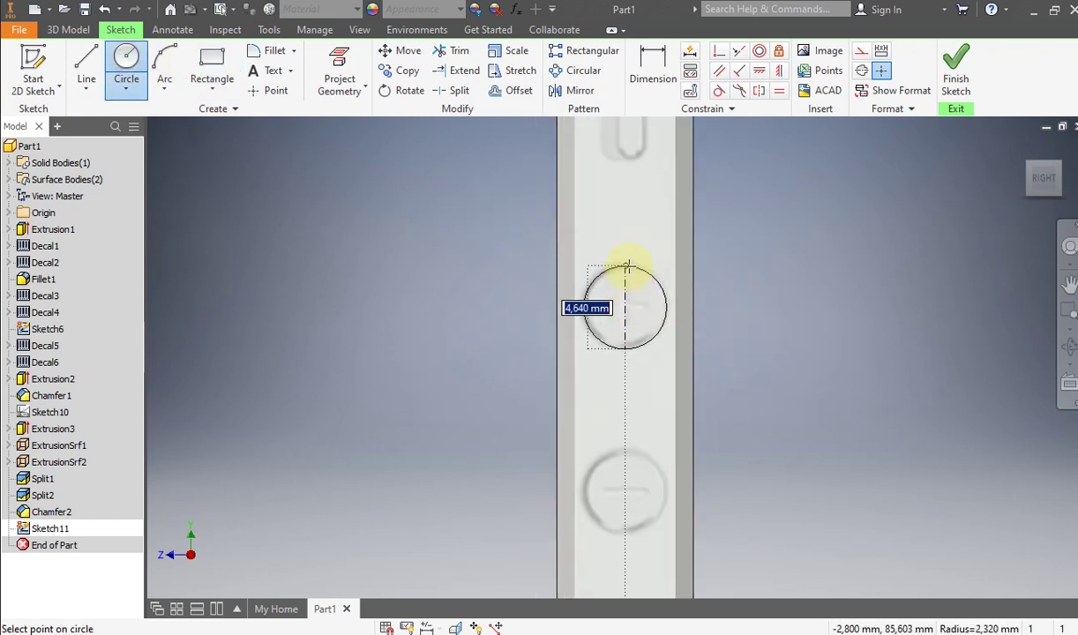
{"action": "left_click", "coordinate": [627, 264]}
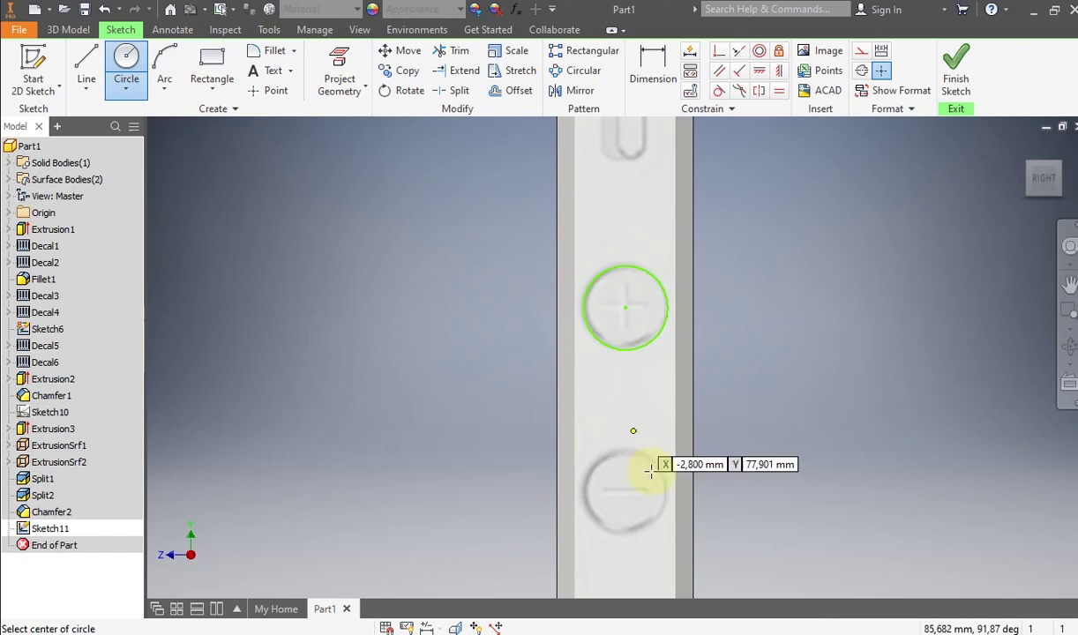
{"action": "left_click", "coordinate": [625, 492]}
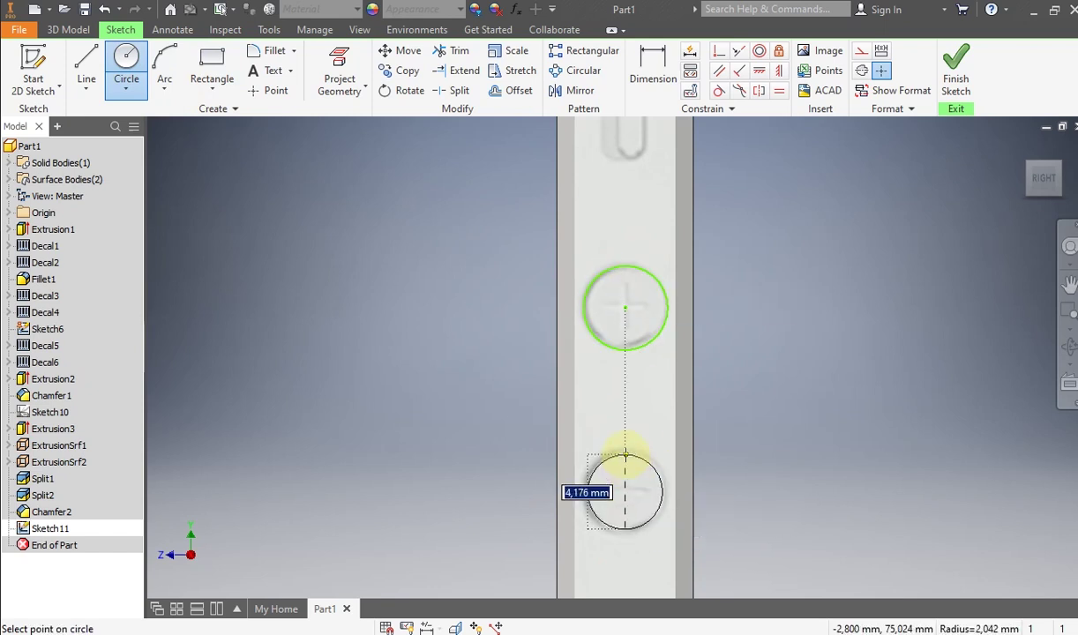
{"action": "left_click", "coordinate": [625, 451]}
{"action": "right_click", "coordinate": [645, 424]}
{"action": "left_click", "coordinate": [642, 412]}
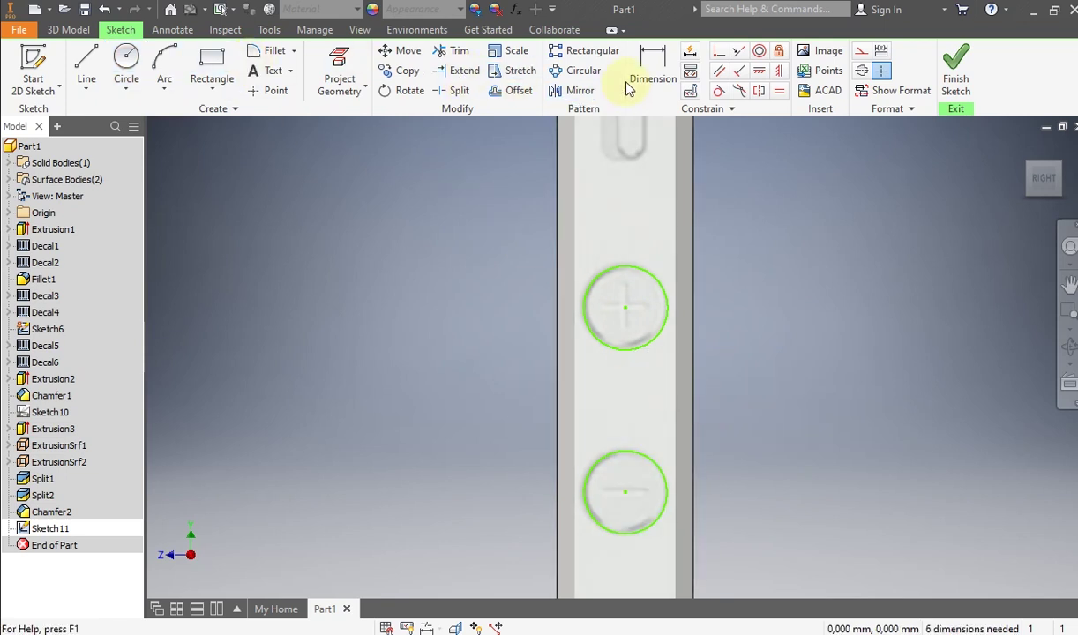
Step: Dimension the plus circle's diameter as 4.7 mm, link the minus circle's diameter to it, and finish the sketch
{"action": "left_click", "coordinate": [647, 250]}
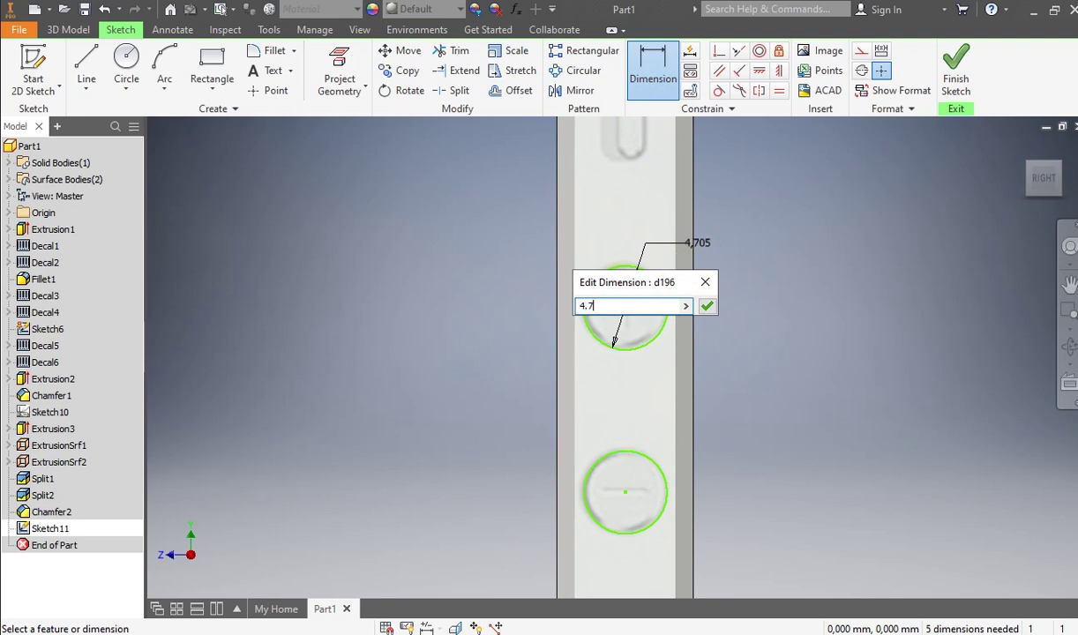
{"action": "key", "text": "Return"}
{"action": "left_click", "coordinate": [637, 455]}
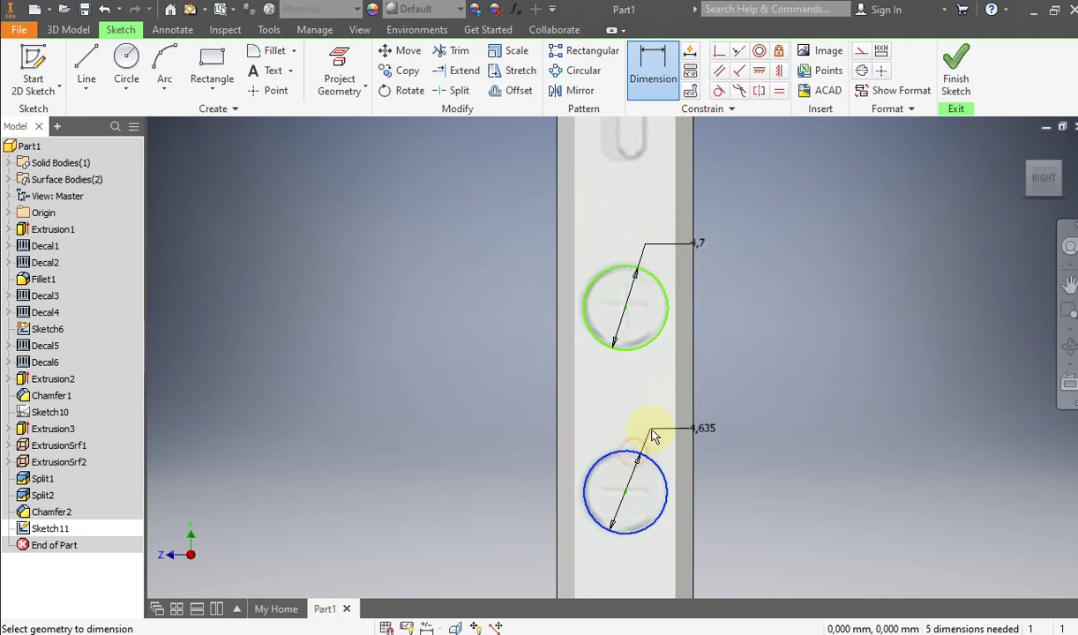
{"action": "left_click", "coordinate": [653, 434]}
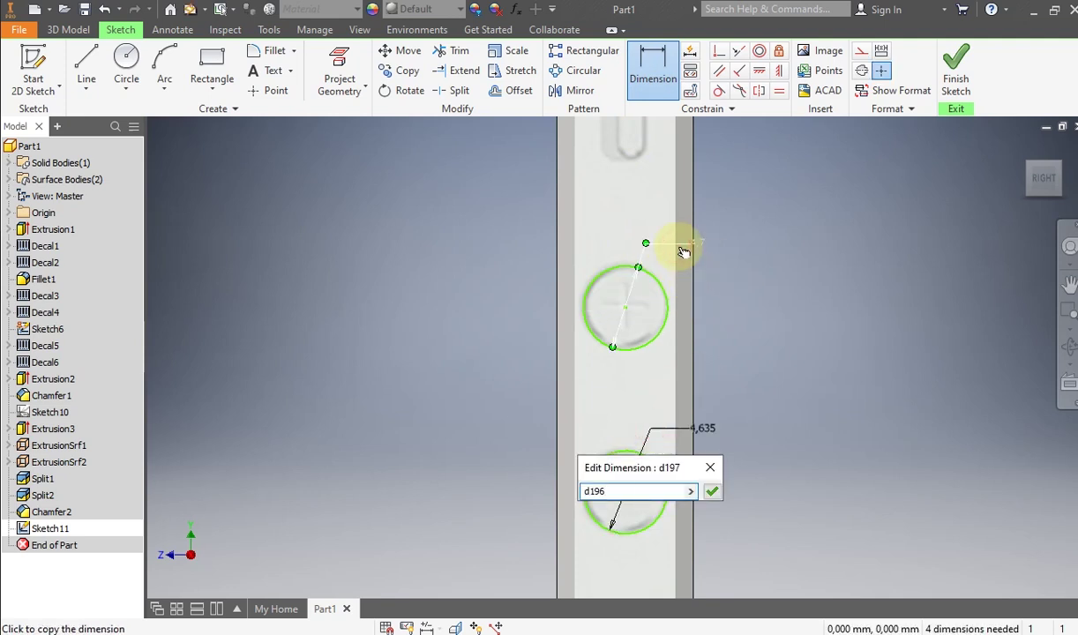
{"action": "key", "text": "Return"}
{"action": "scroll", "coordinate": [448, 159], "scroll_direction": "down", "scroll_amount": 3}
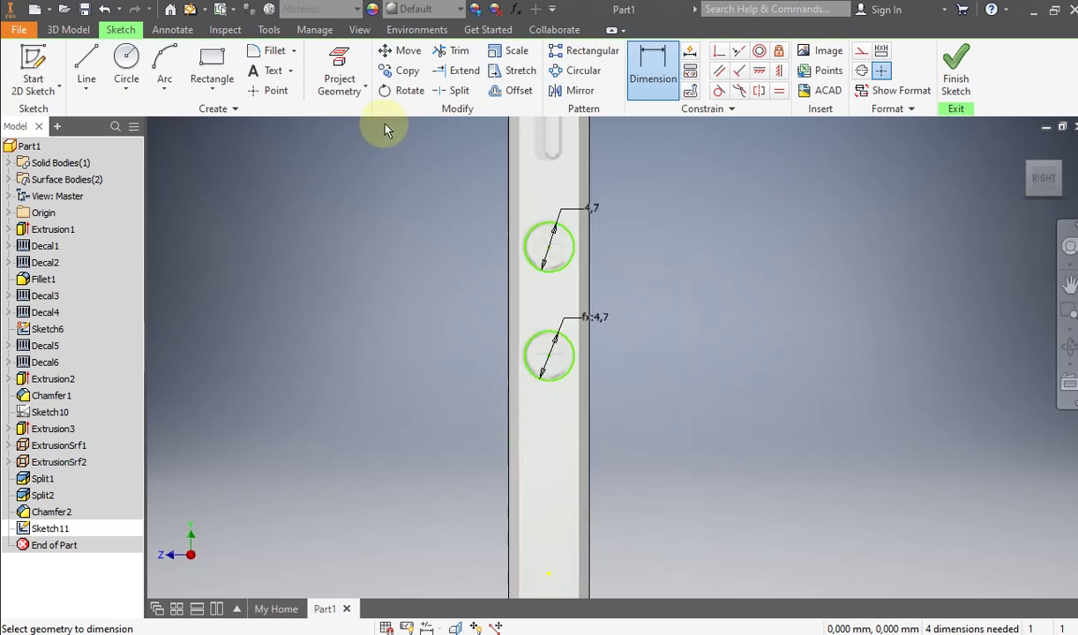
{"action": "left_click", "coordinate": [957, 75]}
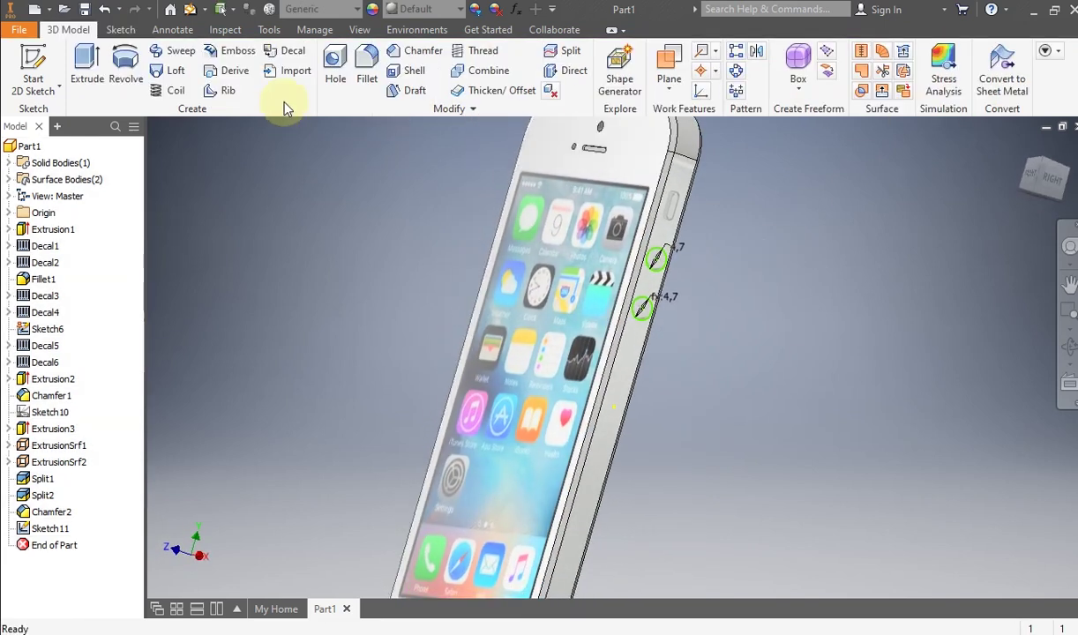
Step: Extrude both volume button circles 0.5 mm outward from the side face, joined to the body
{"action": "left_click", "coordinate": [89, 71]}
{"action": "scroll", "coordinate": [624, 264], "scroll_direction": "up", "scroll_amount": 4}
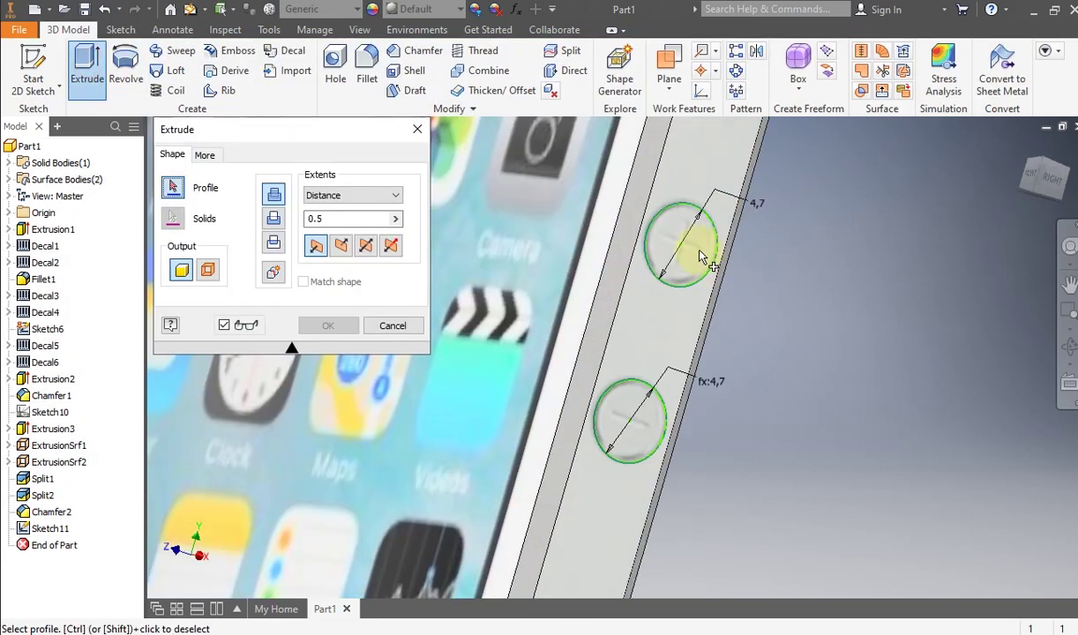
{"action": "left_click", "coordinate": [698, 252]}
{"action": "left_click", "coordinate": [622, 406]}
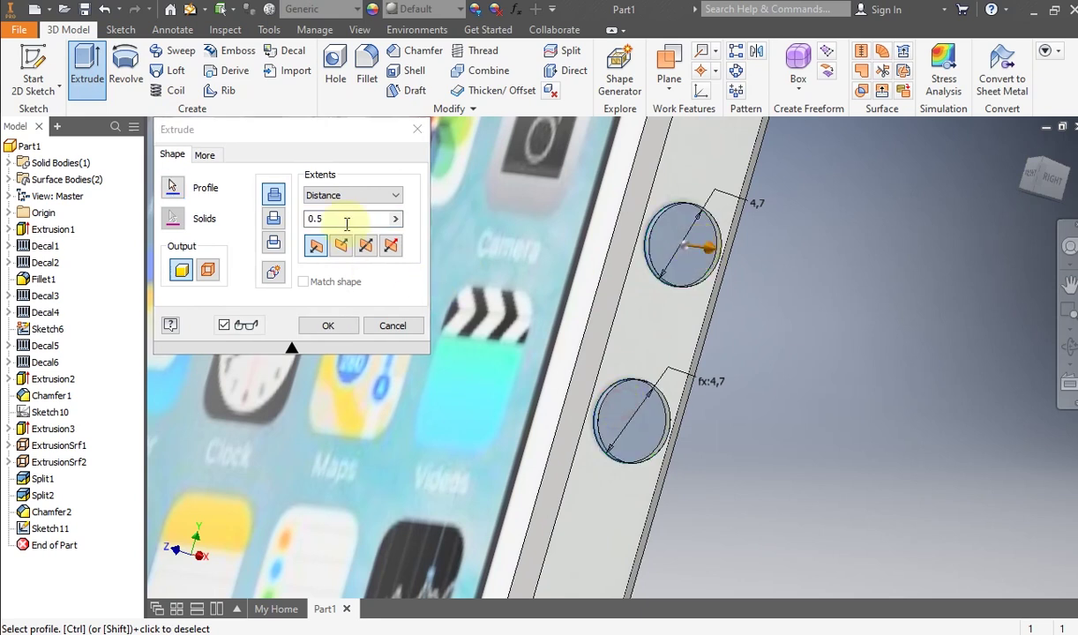
{"action": "left_click", "coordinate": [1069, 347]}
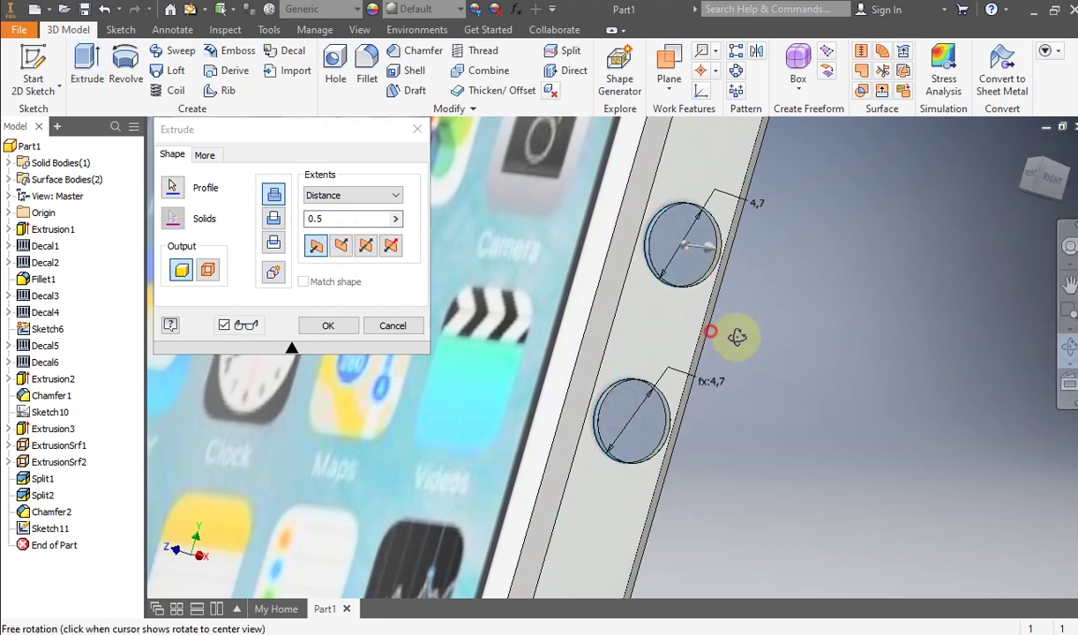
{"action": "left_click_drag", "start_coordinate": [734, 331], "coordinate": [797, 340]}
{"action": "left_click", "coordinate": [328, 326]}
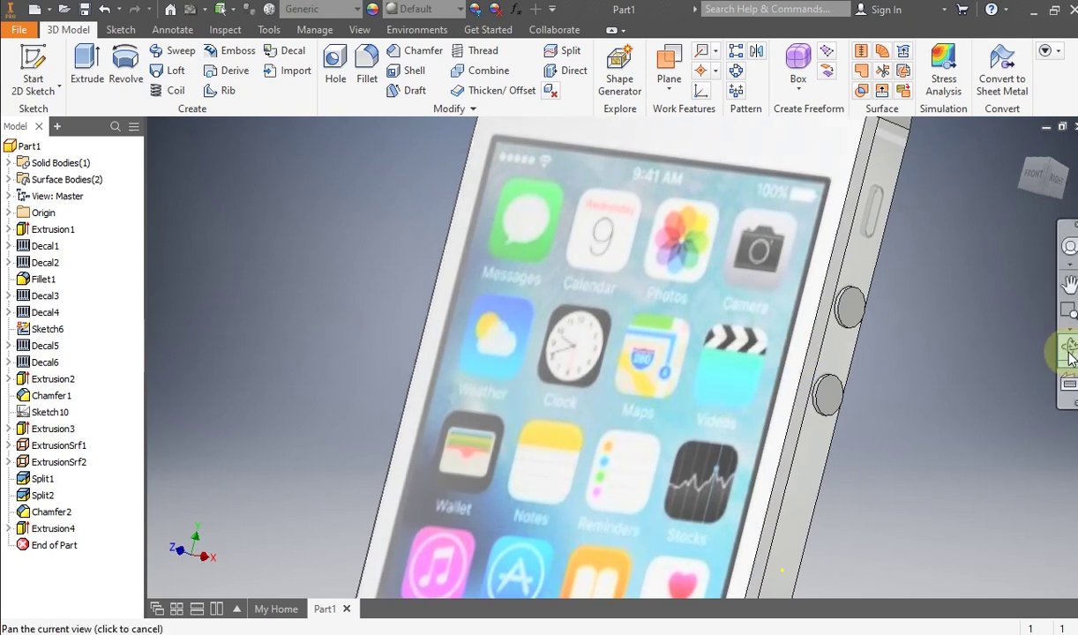
Step: Start a 2D sketch on the outer face of the upper volume button
{"action": "scroll", "coordinate": [619, 290], "scroll_direction": "up", "scroll_amount": 5}
{"action": "mouse_move", "coordinate": [619, 291]}
{"action": "left_mouse_down"}
{"action": "mouse_move", "coordinate": [661, 342]}
{"action": "mouse_move", "coordinate": [758, 358]}
{"action": "mouse_move", "coordinate": [652, 344]}
{"action": "mouse_move", "coordinate": [630, 274]}
{"action": "left_mouse_up"}
{"action": "scroll", "coordinate": [630, 274], "scroll_direction": "down", "scroll_amount": 4}
{"action": "right_click", "coordinate": [649, 278]}
{"action": "left_click", "coordinate": [709, 280]}
{"action": "scroll", "coordinate": [688, 292], "scroll_direction": "down", "scroll_amount": 3}
{"action": "left_click", "coordinate": [701, 303]}
{"action": "left_click", "coordinate": [697, 310]}
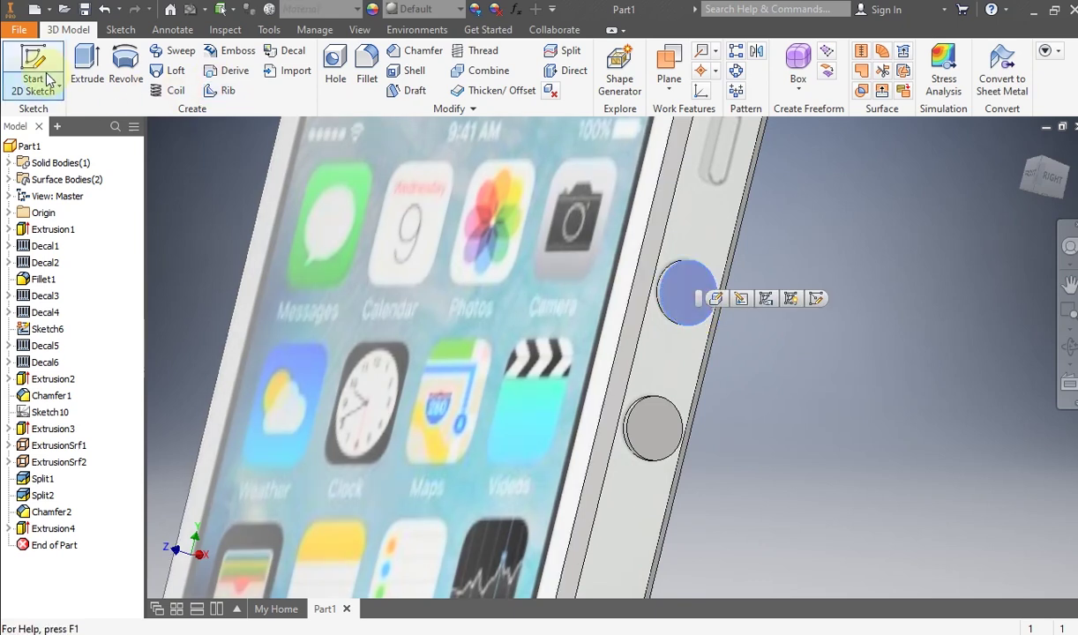
{"action": "left_click", "coordinate": [46, 75]}
Step: Project the circular outlines of both volume buttons into the sketch
{"action": "mouse_move", "coordinate": [579, 320]}
{"action": "middle_mouse_down"}
{"action": "mouse_move", "coordinate": [585, 339]}
{"action": "mouse_move", "coordinate": [525, 550]}
{"action": "middle_mouse_up"}
{"action": "scroll", "coordinate": [550, 209], "scroll_direction": "down", "scroll_amount": 3}
{"action": "middle_click_drag", "start_coordinate": [549, 209], "coordinate": [496, 328]}
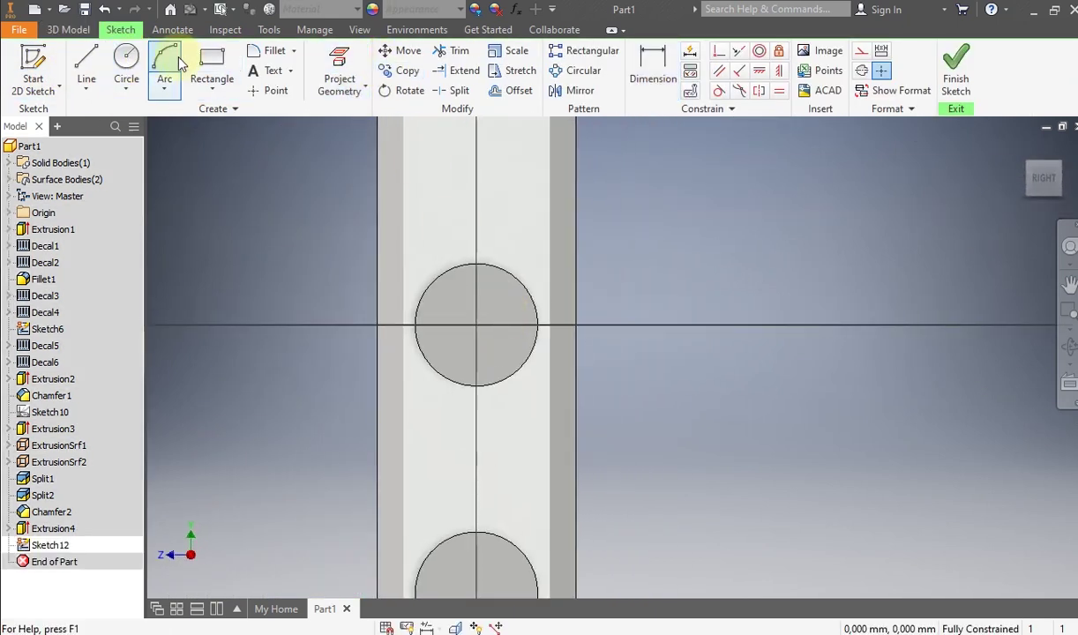
{"action": "left_click", "coordinate": [340, 68]}
{"action": "left_click", "coordinate": [500, 299]}
{"action": "scroll", "coordinate": [491, 263], "scroll_direction": "up", "scroll_amount": 2}
{"action": "middle_click_drag", "start_coordinate": [487, 206], "coordinate": [474, 113]}
{"action": "left_click", "coordinate": [476, 353]}
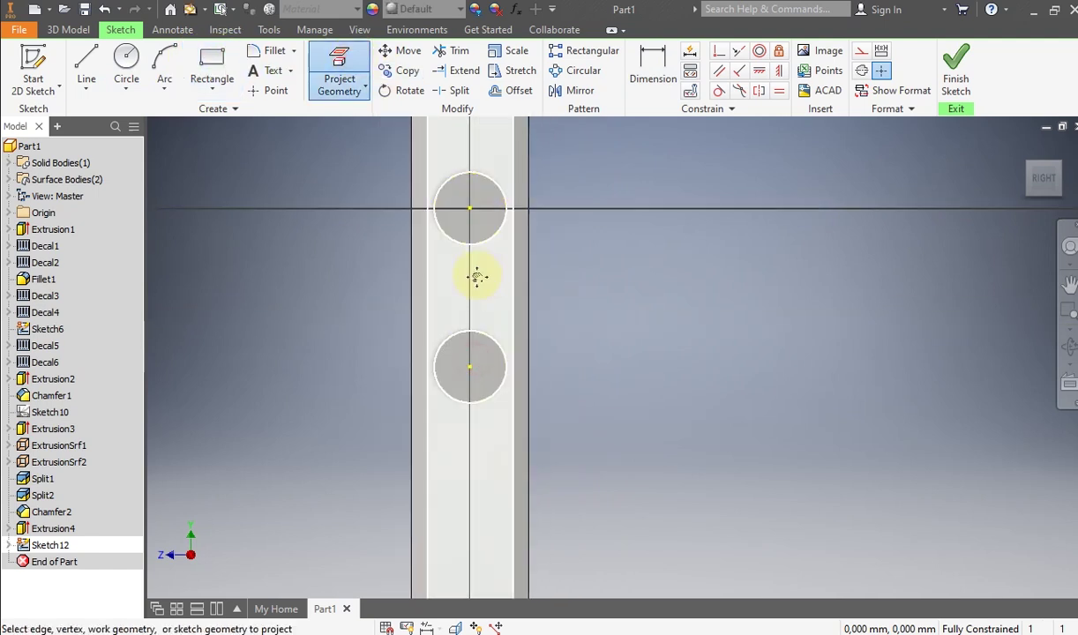
{"action": "middle_click_drag", "start_coordinate": [479, 278], "coordinate": [449, 356]}
Step: Sketch a vertical and a horizontal rectangle crossing inside the upper button to form a plus sign, each about 0.7 mm thick
{"action": "left_click", "coordinate": [205, 59]}
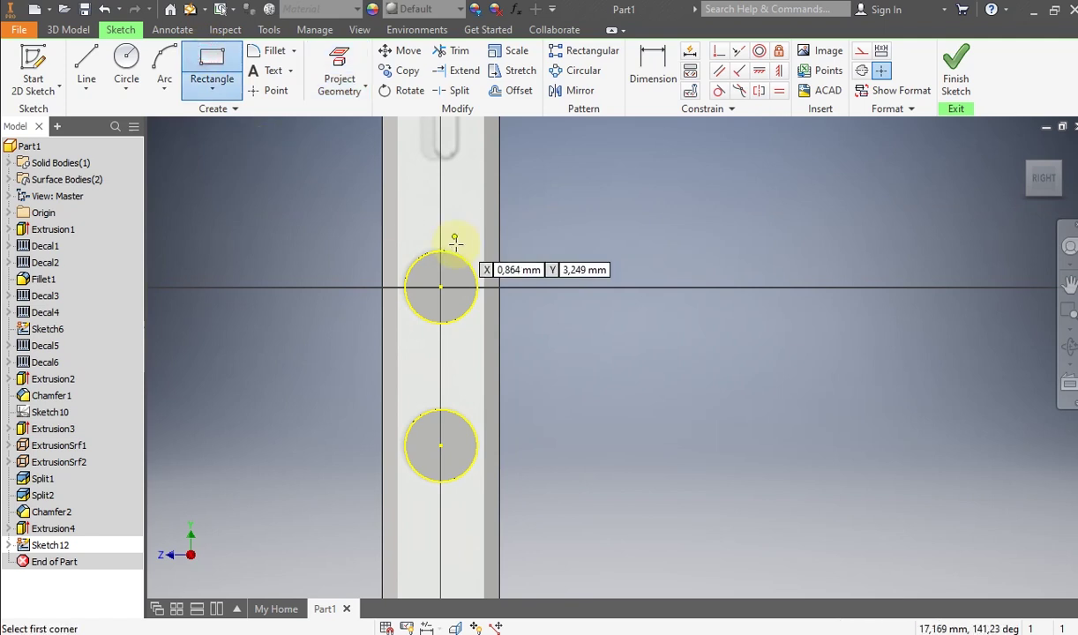
{"action": "scroll", "coordinate": [453, 241], "scroll_direction": "up", "scroll_amount": 4}
{"action": "left_click", "coordinate": [382, 290]}
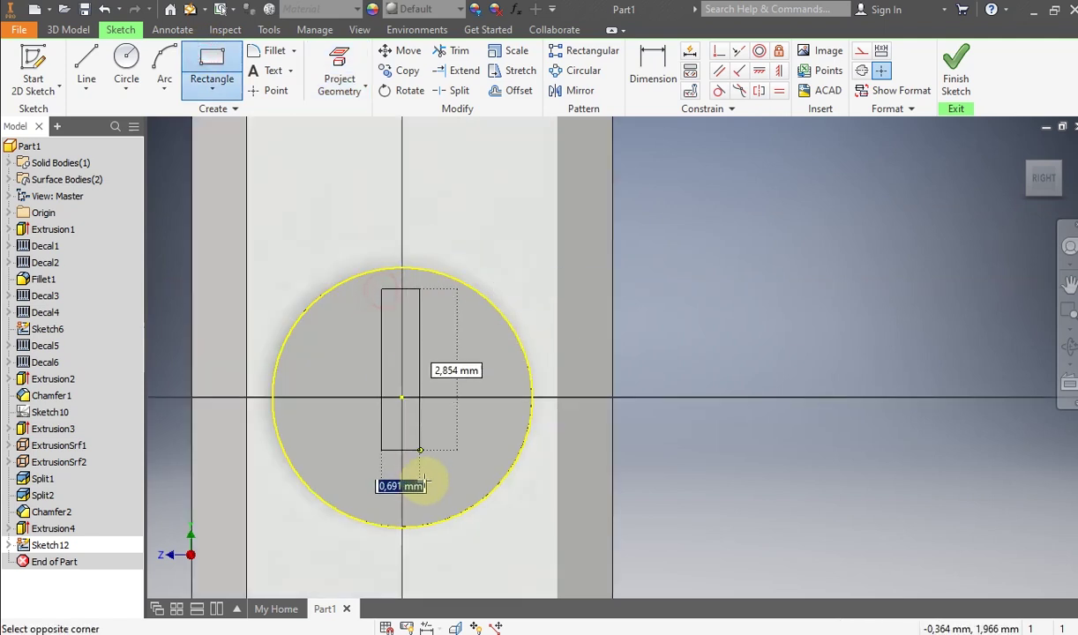
{"action": "left_click", "coordinate": [419, 510]}
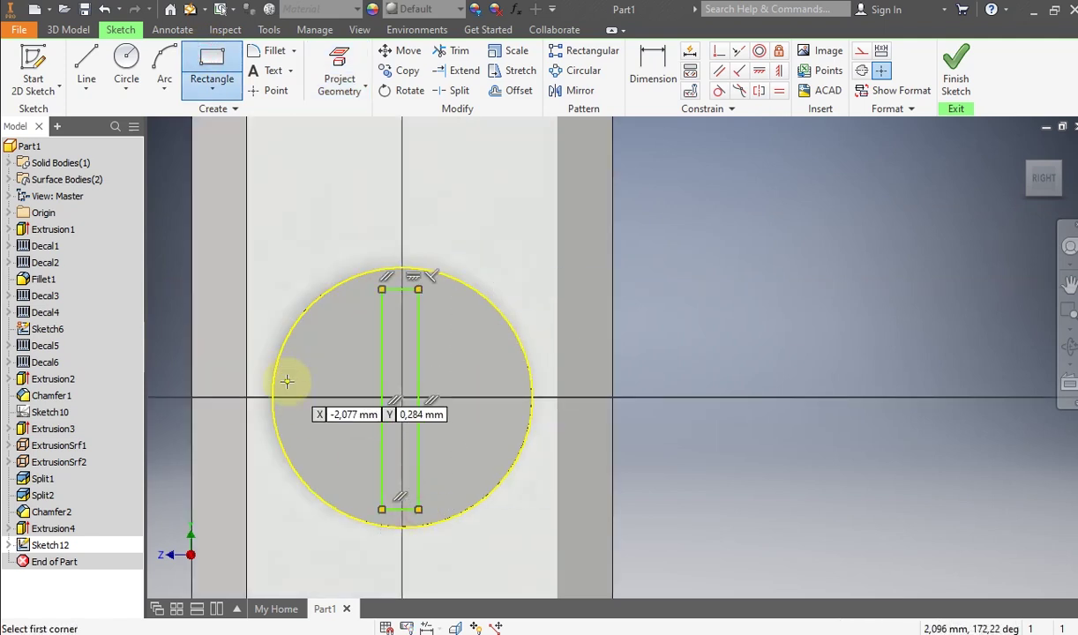
{"action": "left_click", "coordinate": [287, 382]}
{"action": "left_click", "coordinate": [512, 416]}
Step: Sketch a horizontal rectangle about 4 by 0.6 mm inside the lower button as the minus sign and end the Rectangle command
{"action": "scroll", "coordinate": [505, 419], "scroll_direction": "down", "scroll_amount": 3}
{"action": "middle_click_drag", "start_coordinate": [477, 585], "coordinate": [481, 398]}
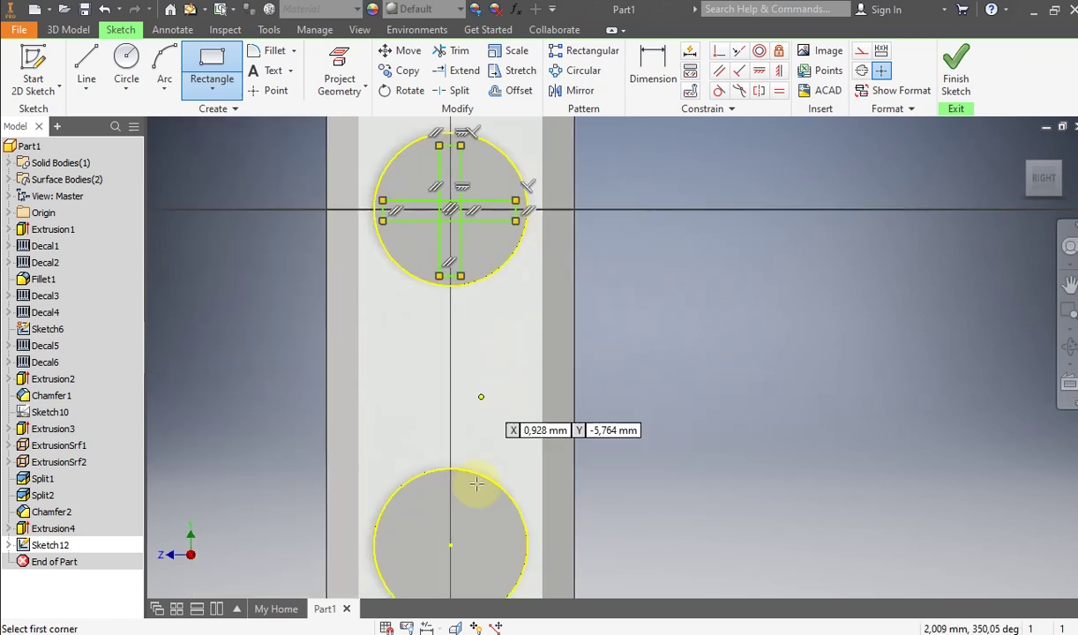
{"action": "middle_click_drag", "start_coordinate": [459, 547], "coordinate": [455, 367]}
{"action": "left_click", "coordinate": [378, 363]}
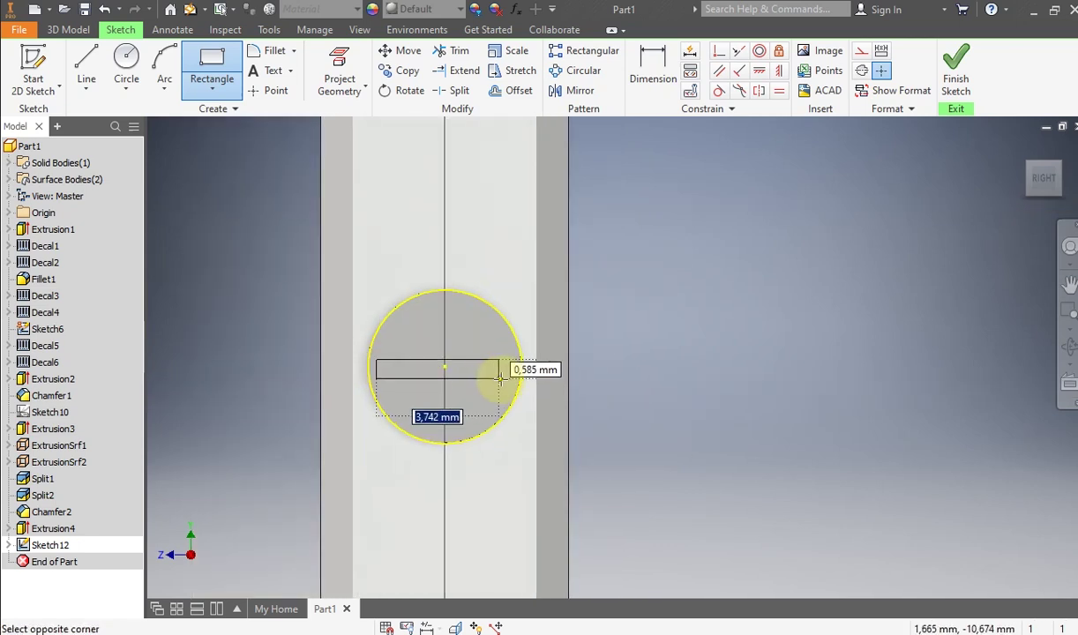
{"action": "left_click", "coordinate": [510, 379]}
{"action": "right_click", "coordinate": [528, 322]}
{"action": "left_click", "coordinate": [573, 322]}
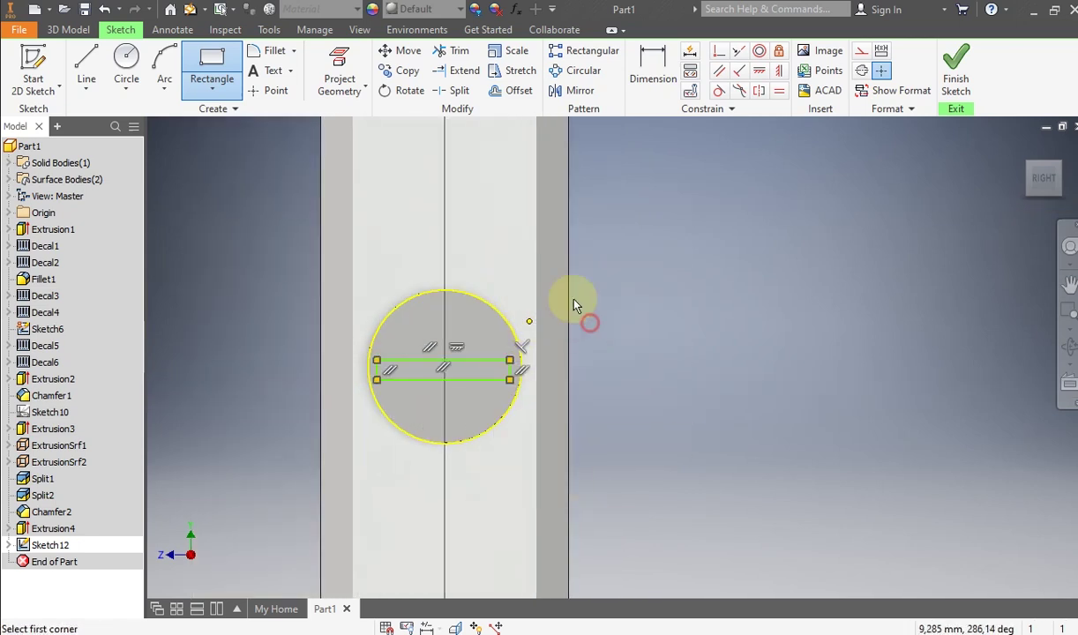
Step: Dimension the width of the plus sign's vertical bar as 0.7 mm
{"action": "scroll", "coordinate": [482, 458], "scroll_direction": "down", "scroll_amount": 3}
{"action": "scroll", "coordinate": [472, 353], "scroll_direction": "up", "scroll_amount": 4}
{"action": "key", "text": "d"}
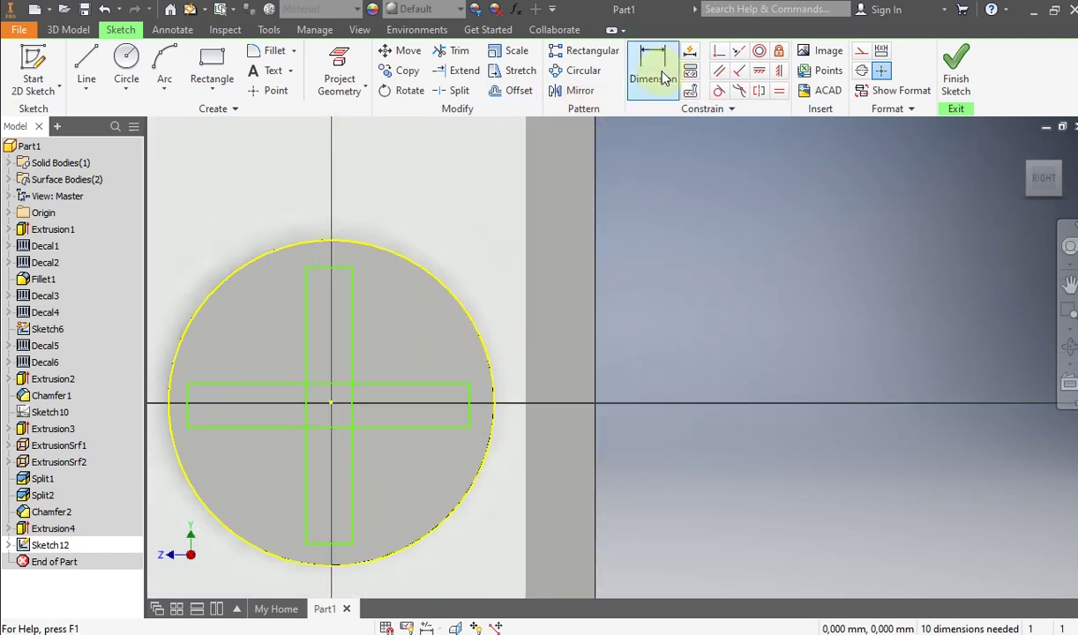
{"action": "left_click", "coordinate": [336, 190]}
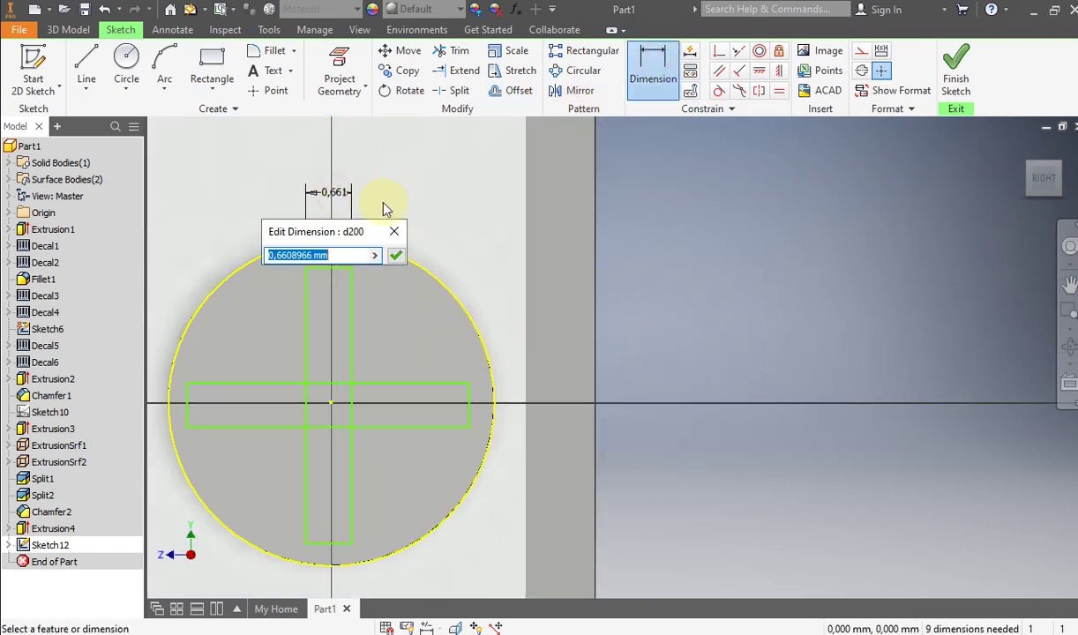
{"action": "type", "text": "0.7"}
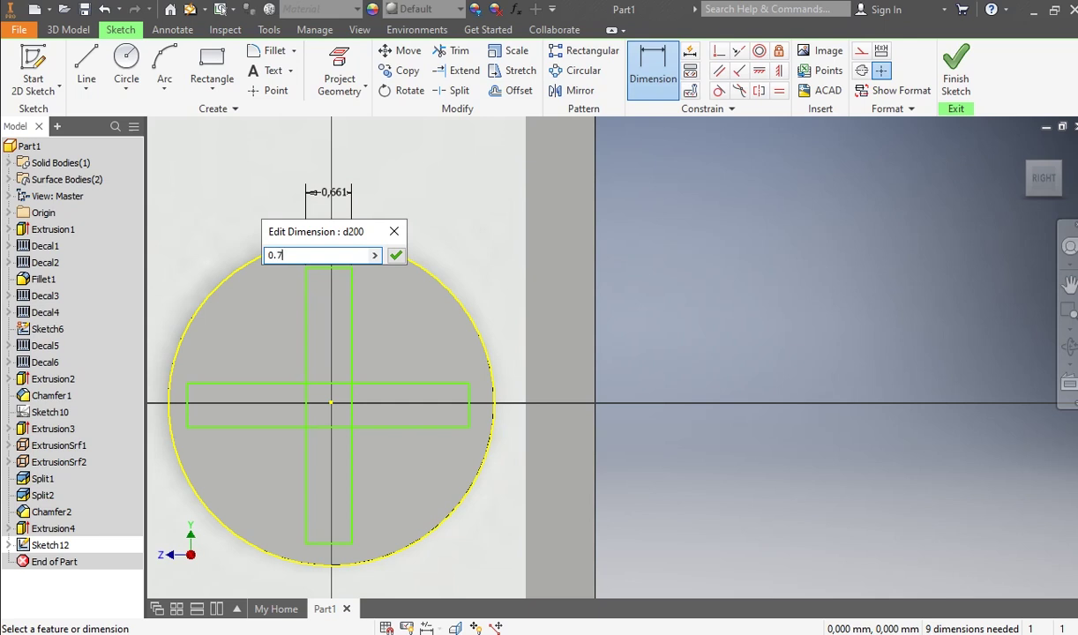
{"action": "key", "text": "Return"}
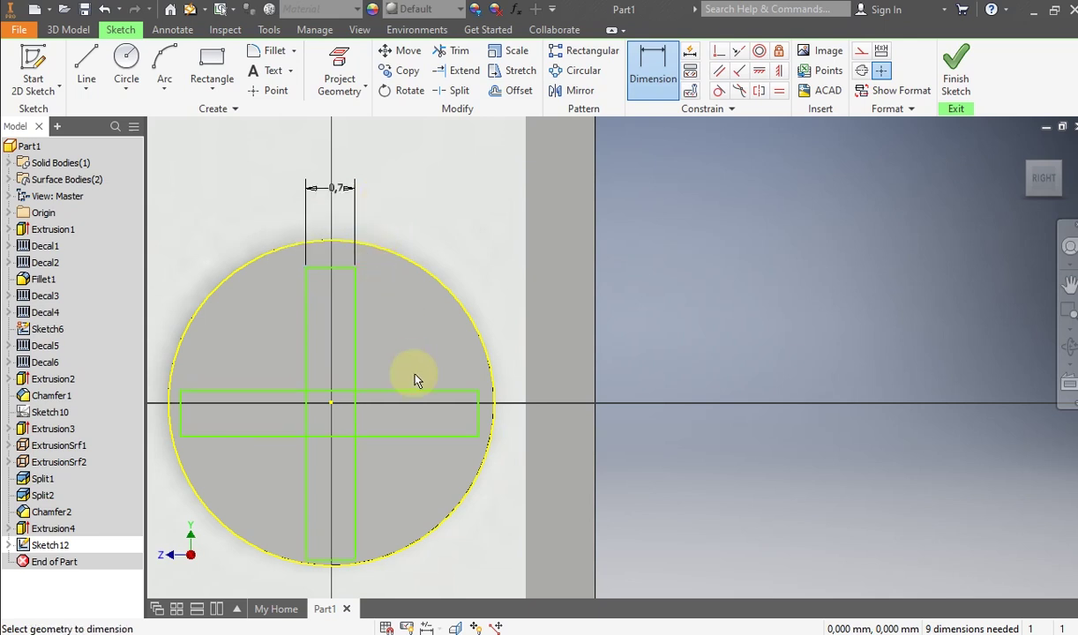
Step: Dimension the height of the plus sign's horizontal bar as 0.7 mm
{"action": "left_click", "coordinate": [476, 413]}
{"action": "left_click", "coordinate": [673, 413]}
{"action": "type", "text": "0"}
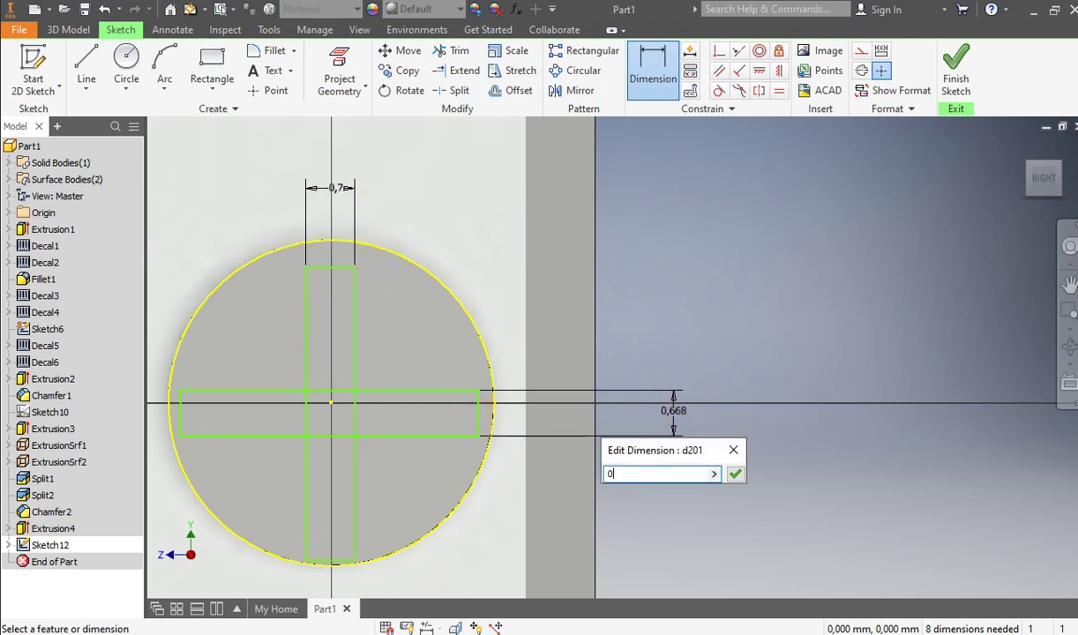
{"action": "type", "text": ".7"}
{"action": "key", "text": "Return"}
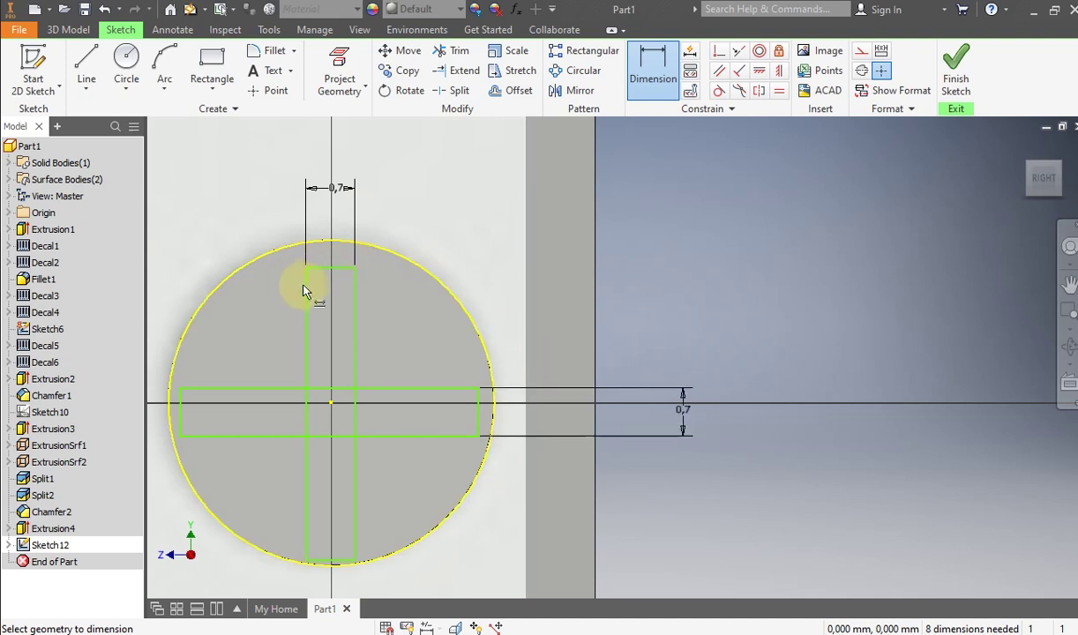
Step: Dimension the plus sign's vertical bar edge from the upper circle's centre as d200/2, half the bar's width
{"action": "left_click", "coordinate": [307, 291]}
{"action": "left_click", "coordinate": [331, 403]}
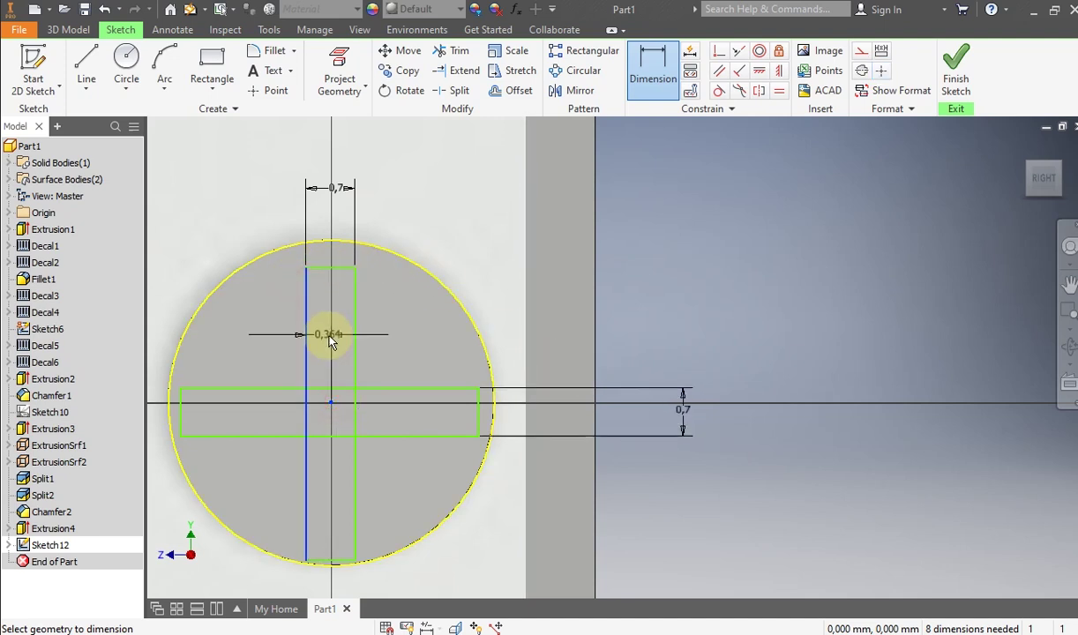
{"action": "left_click", "coordinate": [328, 334]}
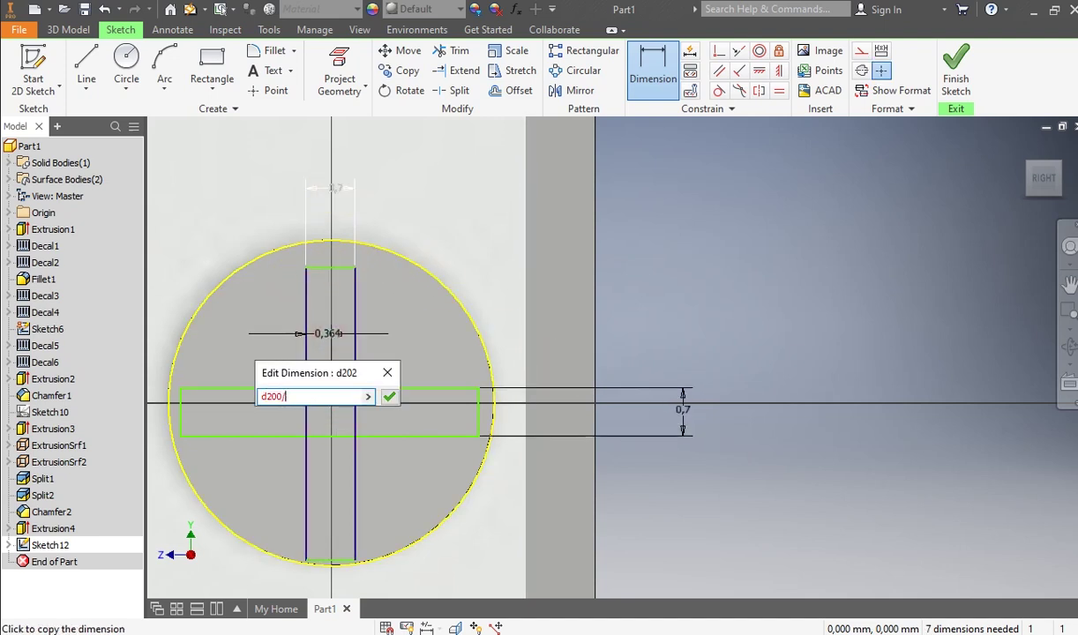
{"action": "type", "text": "d200/2"}
{"action": "key", "text": "Return"}
Step: Dimension the plus sign's horizontal bar upper edge from the circle's centre as half the bar's height, d201
{"action": "left_click", "coordinate": [435, 389]}
{"action": "left_click", "coordinate": [331, 404]}
{"action": "left_click", "coordinate": [406, 398]}
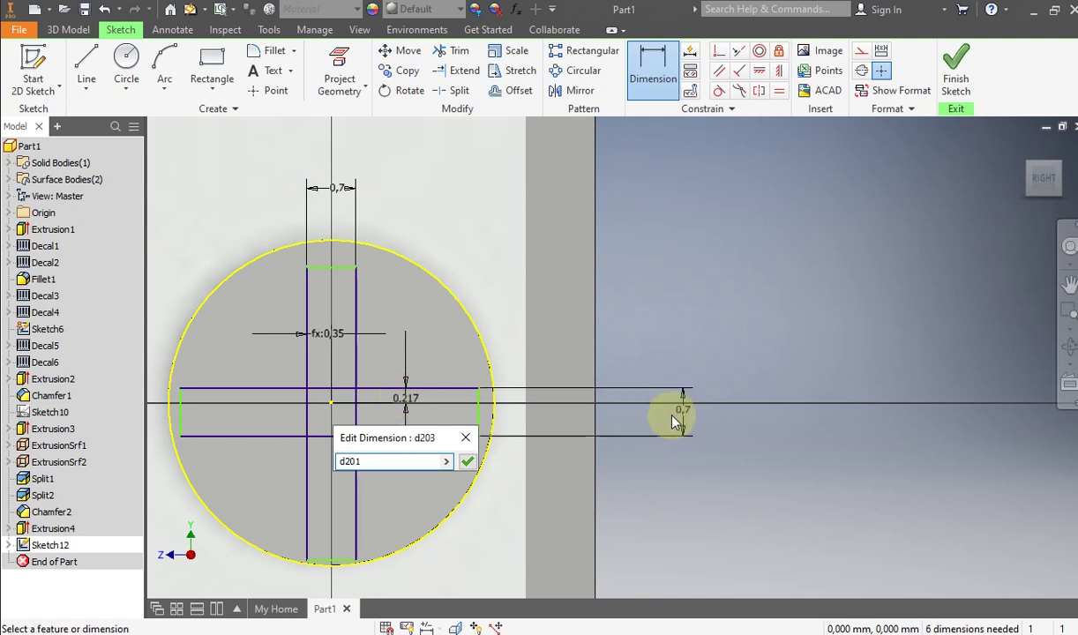
{"action": "key", "text": "Return"}
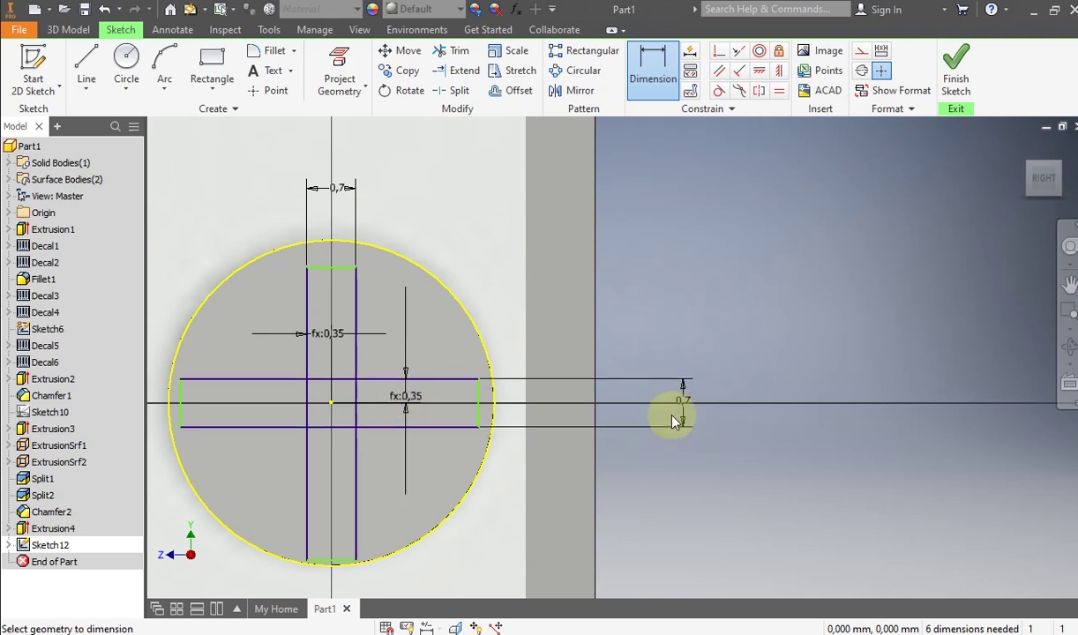
Step: Dimension the distance from the circle's centre to the horizontal bar's right end as 2 mm
{"action": "left_click", "coordinate": [481, 393]}
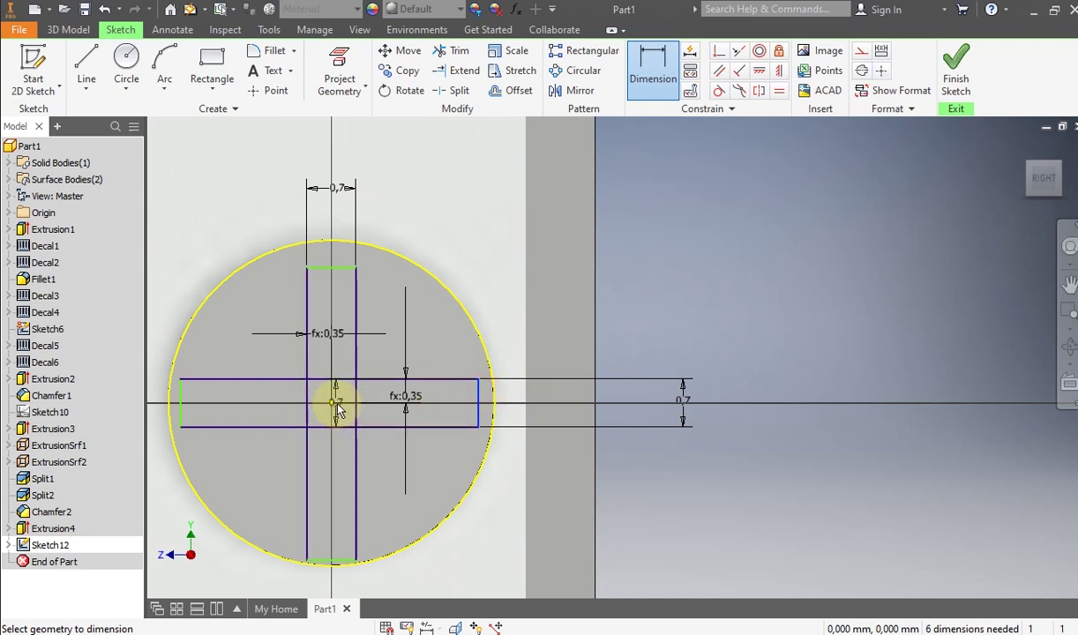
{"action": "left_click", "coordinate": [333, 407]}
{"action": "left_click", "coordinate": [424, 345]}
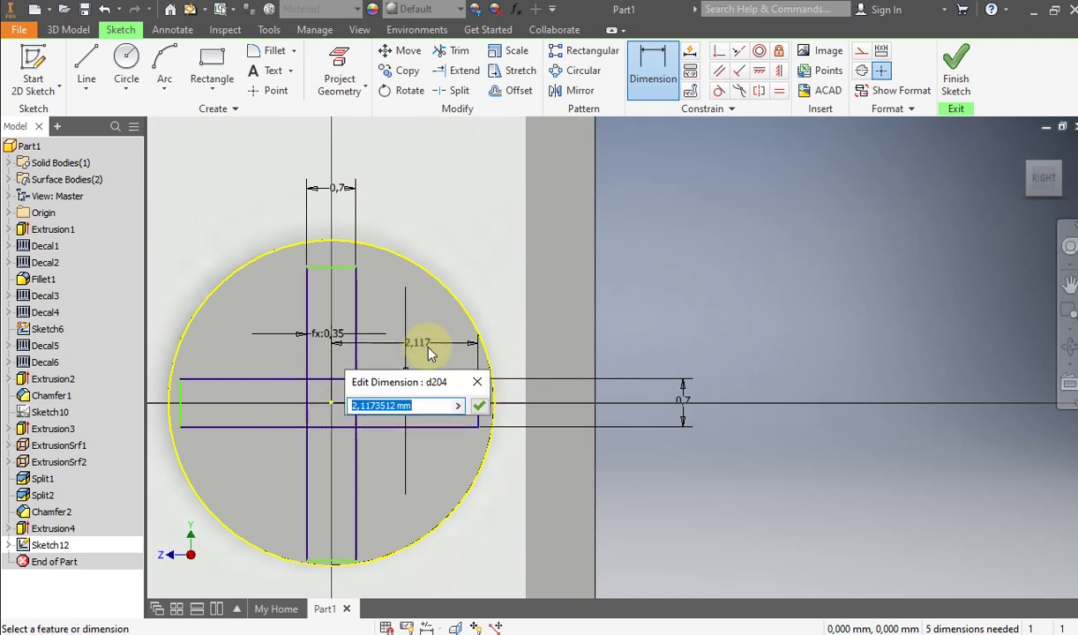
{"action": "type", "text": "2"}
{"action": "key", "text": "Return"}
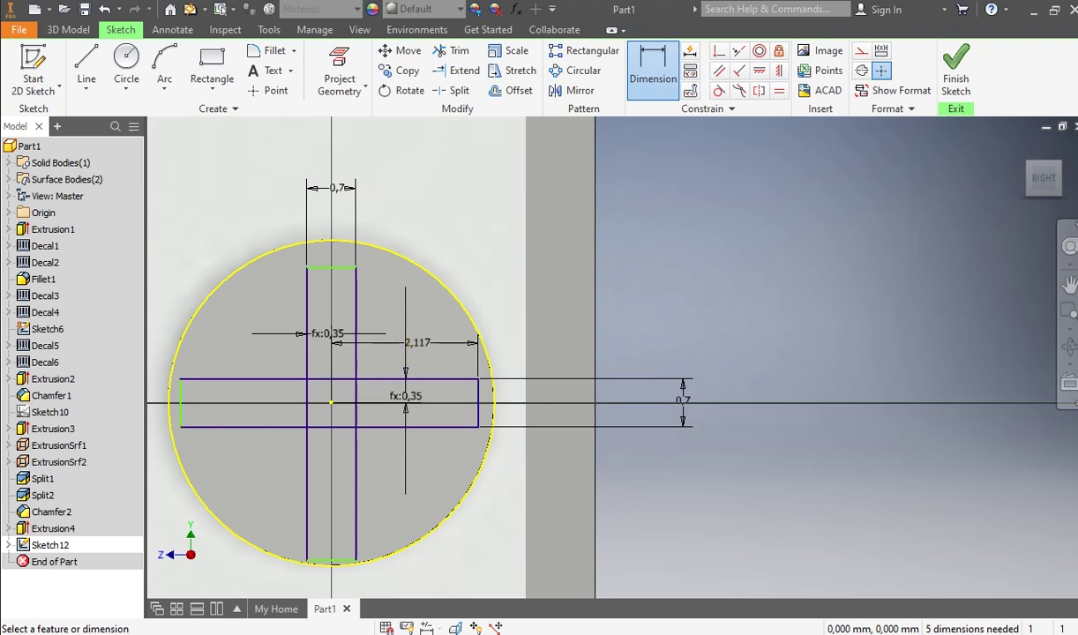
Step: Dimension the horizontal bar's left end from the circle's centre, linking the value to the right end's 2 mm dimension
{"action": "left_click", "coordinate": [174, 411]}
{"action": "left_click", "coordinate": [334, 407]}
{"action": "left_click", "coordinate": [277, 353]}
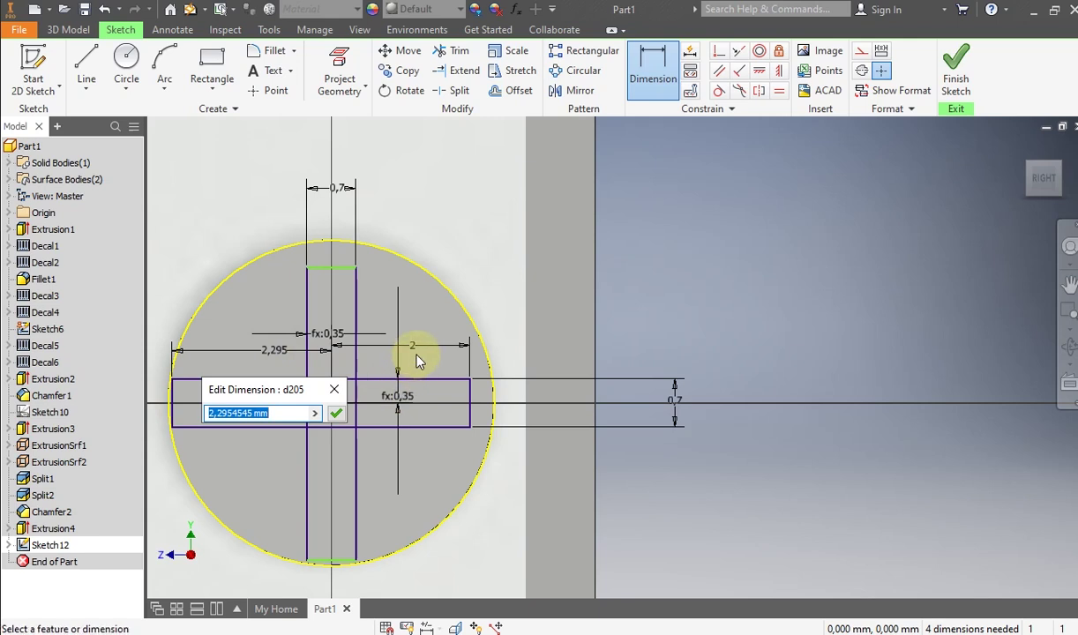
{"action": "left_click", "coordinate": [419, 352]}
{"action": "key", "text": "Return"}
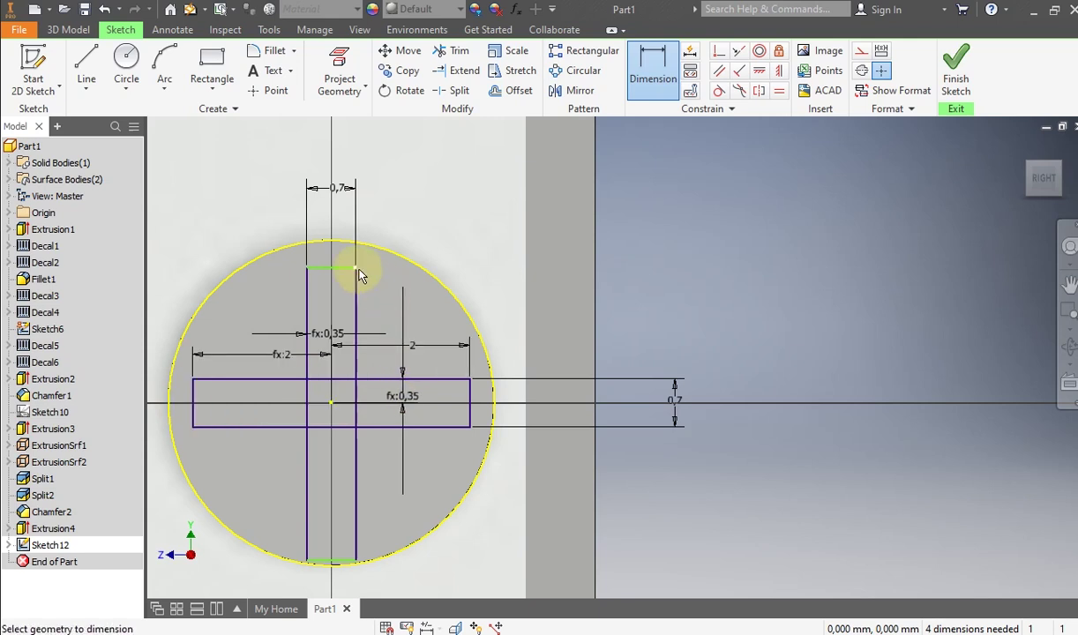
Step: Dimension the vertical bar's top end from the circle's centre, linking the value to the existing 2 mm dimension
{"action": "left_click", "coordinate": [343, 270]}
{"action": "left_click", "coordinate": [331, 404]}
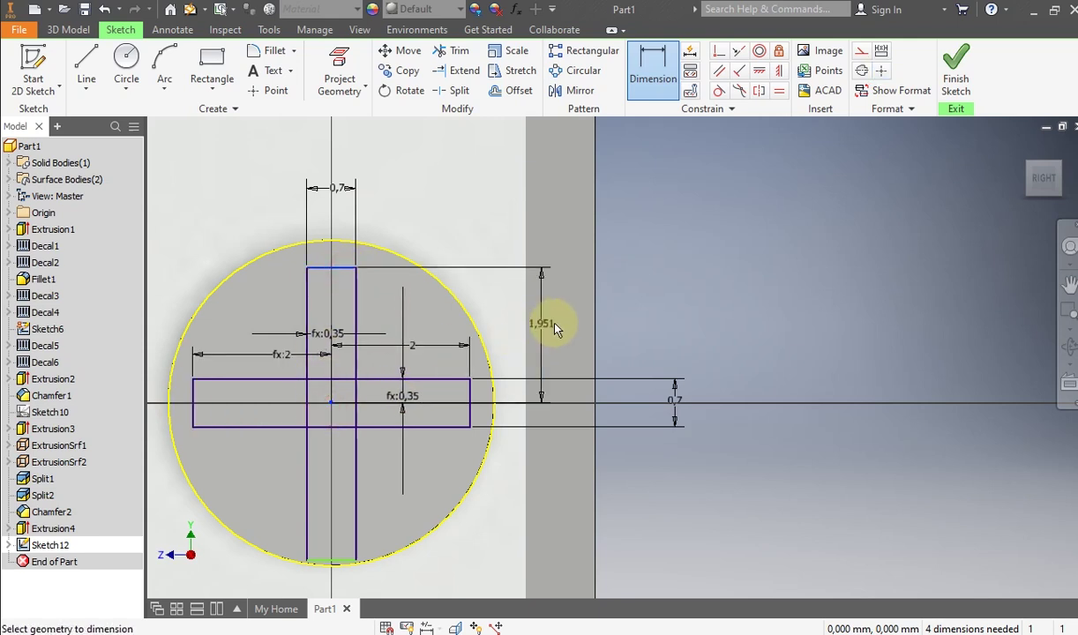
{"action": "left_click", "coordinate": [555, 323]}
{"action": "key", "text": "Return"}
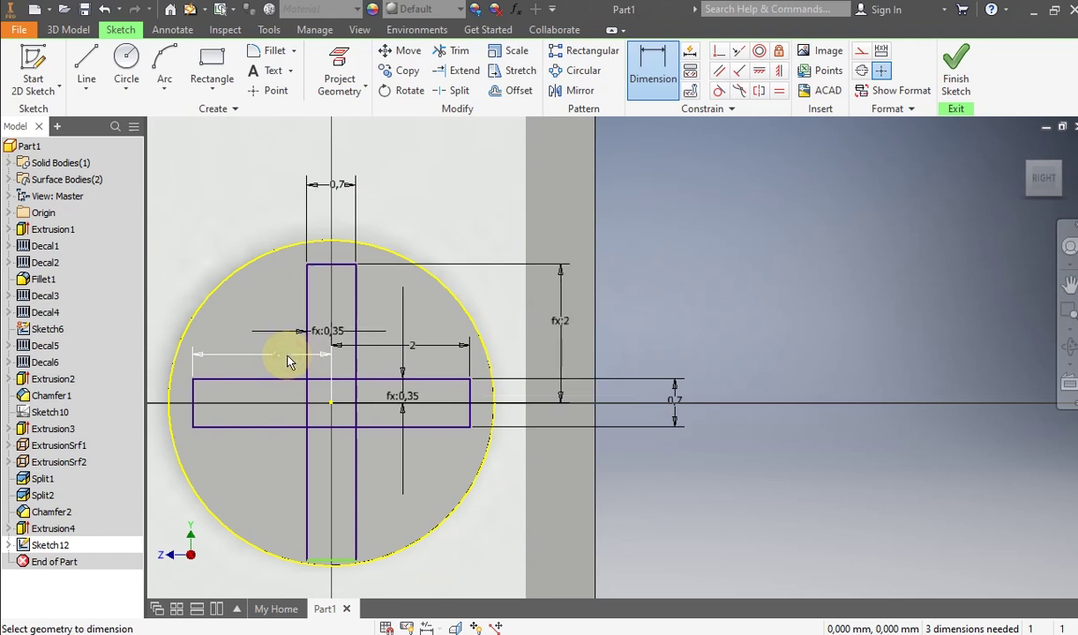
Step: Dimension the vertical bar's bottom end from the circle's centre, linking it to the top end's dimension d206
{"action": "left_click", "coordinate": [331, 405]}
{"action": "left_click", "coordinate": [331, 561]}
{"action": "left_click", "coordinate": [415, 508]}
{"action": "left_click", "coordinate": [571, 333]}
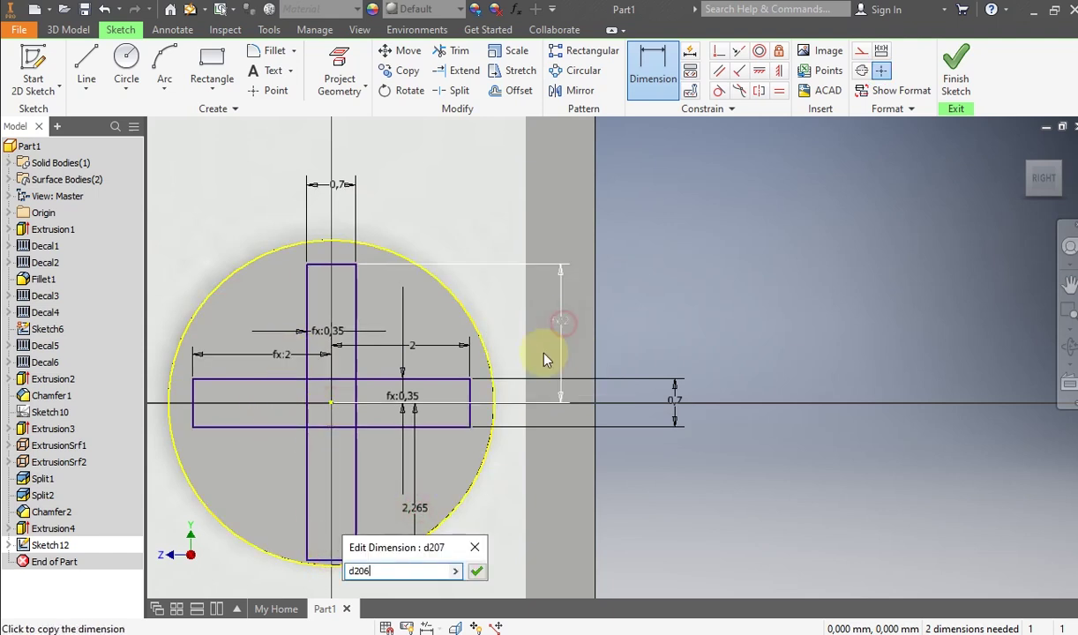
{"action": "left_click", "coordinate": [476, 572]}
Step: Dimension the minus sign's lower edge from the lower circle's centre, linking it to the plus sign's 0.35 mm dimension d203
{"action": "scroll", "coordinate": [457, 351], "scroll_direction": "down", "scroll_amount": 2}
{"action": "scroll", "coordinate": [457, 351], "scroll_direction": "down", "scroll_amount": 3}
{"action": "middle_click_drag", "start_coordinate": [452, 417], "coordinate": [441, 301]}
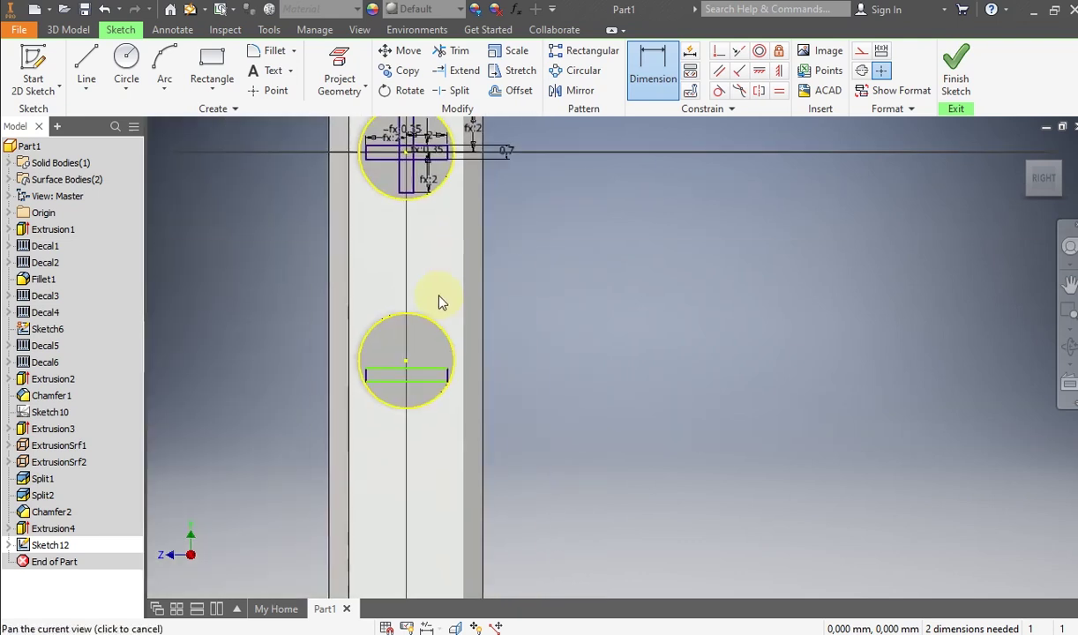
{"action": "scroll", "coordinate": [437, 310], "scroll_direction": "up", "scroll_amount": 5}
{"action": "middle_click_drag", "start_coordinate": [349, 538], "coordinate": [342, 446]}
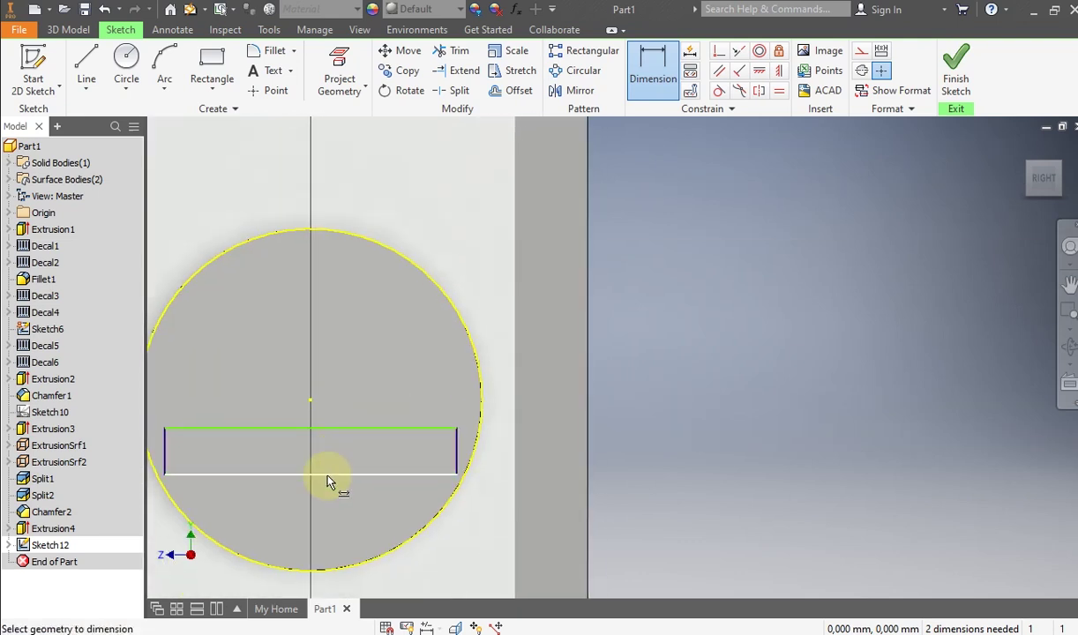
{"action": "left_click", "coordinate": [327, 481]}
{"action": "scroll", "coordinate": [316, 402], "scroll_direction": "down", "scroll_amount": 3}
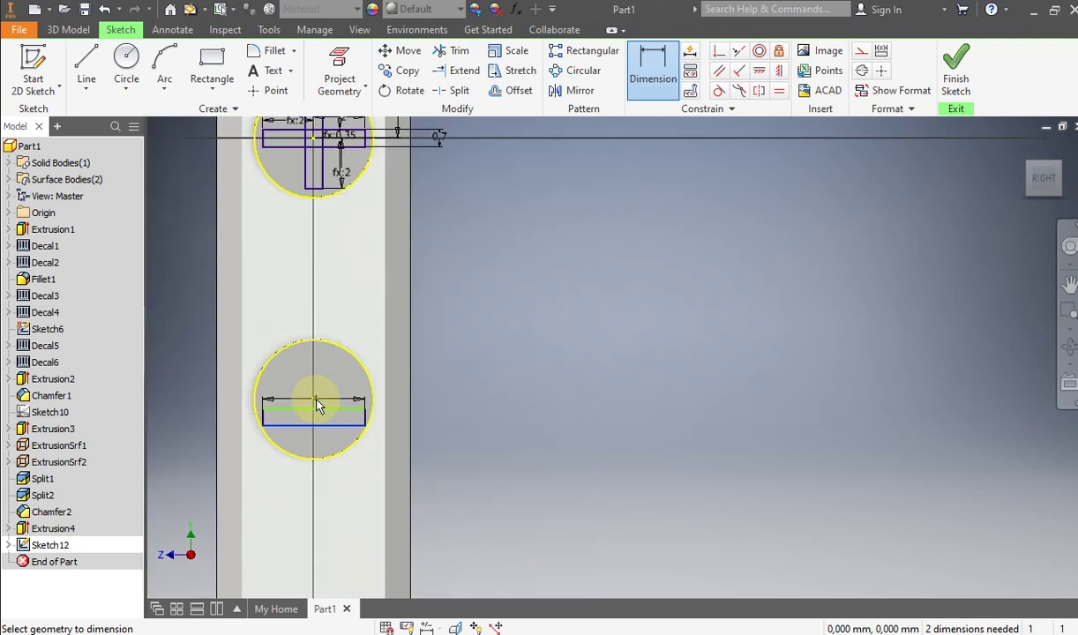
{"action": "left_click", "coordinate": [316, 404]}
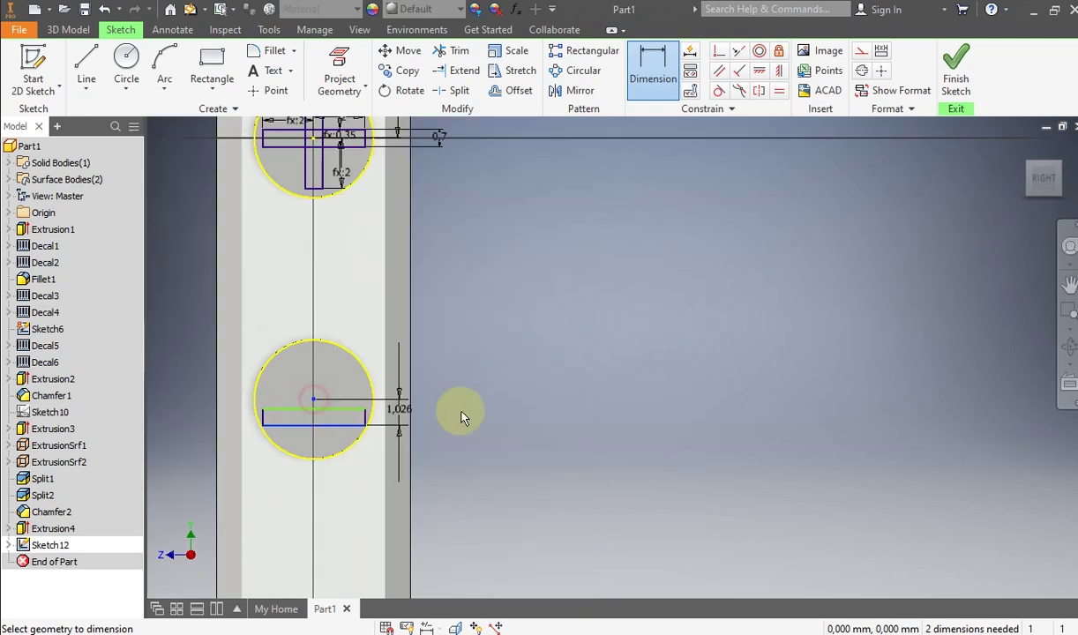
{"action": "left_click", "coordinate": [457, 414]}
{"action": "scroll", "coordinate": [357, 269], "scroll_direction": "down", "scroll_amount": 2}
{"action": "scroll", "coordinate": [344, 216], "scroll_direction": "up", "scroll_amount": 5}
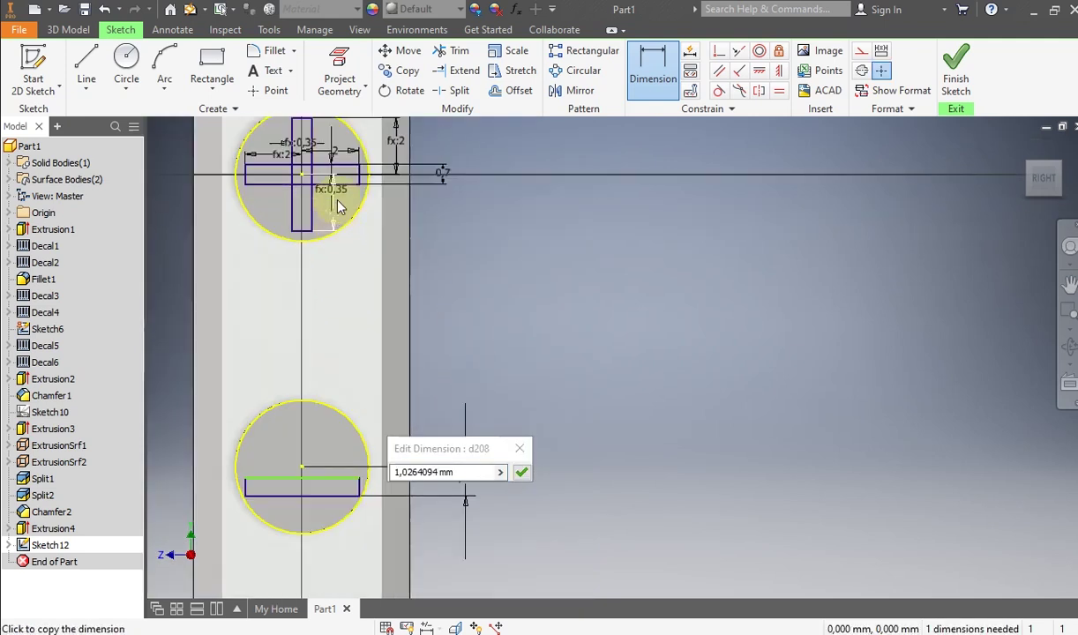
{"action": "left_click", "coordinate": [326, 162]}
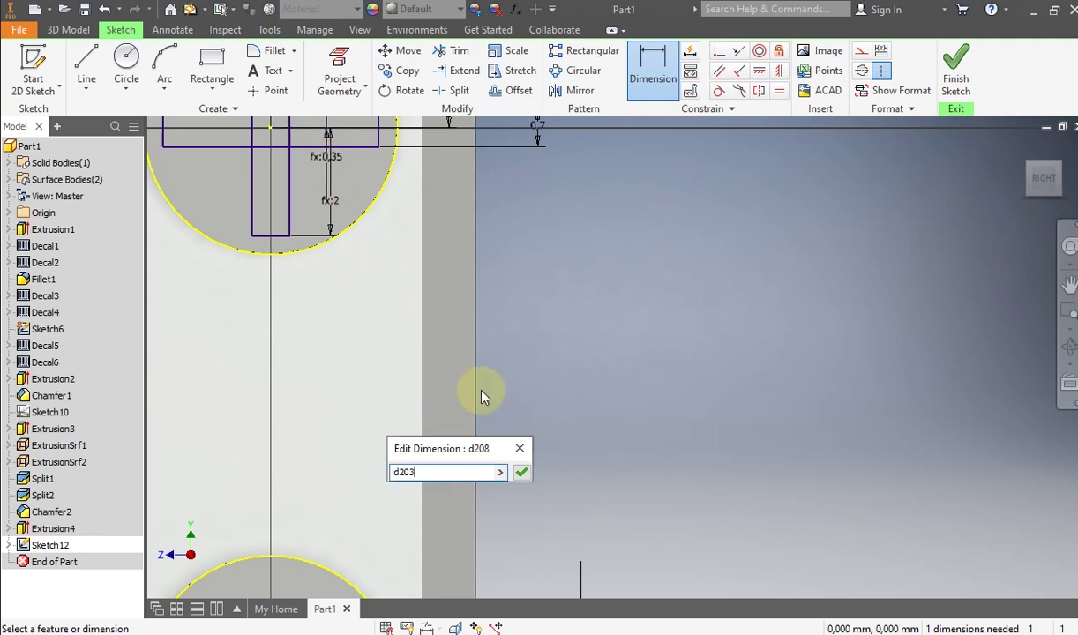
{"action": "left_click", "coordinate": [522, 472]}
Step: Dimension the minus sign's height, linking it to the plus sign's 0.7 mm bar thickness, and end the Dimension command
{"action": "scroll", "coordinate": [465, 441], "scroll_direction": "down", "scroll_amount": 2}
{"action": "scroll", "coordinate": [549, 469], "scroll_direction": "up", "scroll_amount": 5}
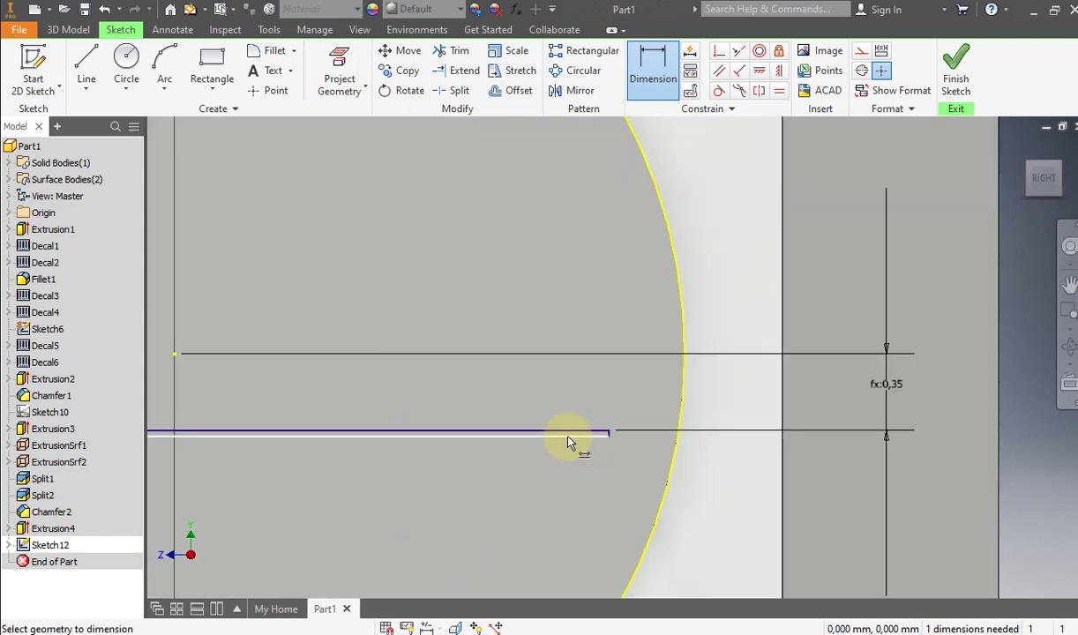
{"action": "scroll", "coordinate": [582, 440], "scroll_direction": "up", "scroll_amount": 3}
{"action": "scroll", "coordinate": [599, 447], "scroll_direction": "down", "scroll_amount": 5}
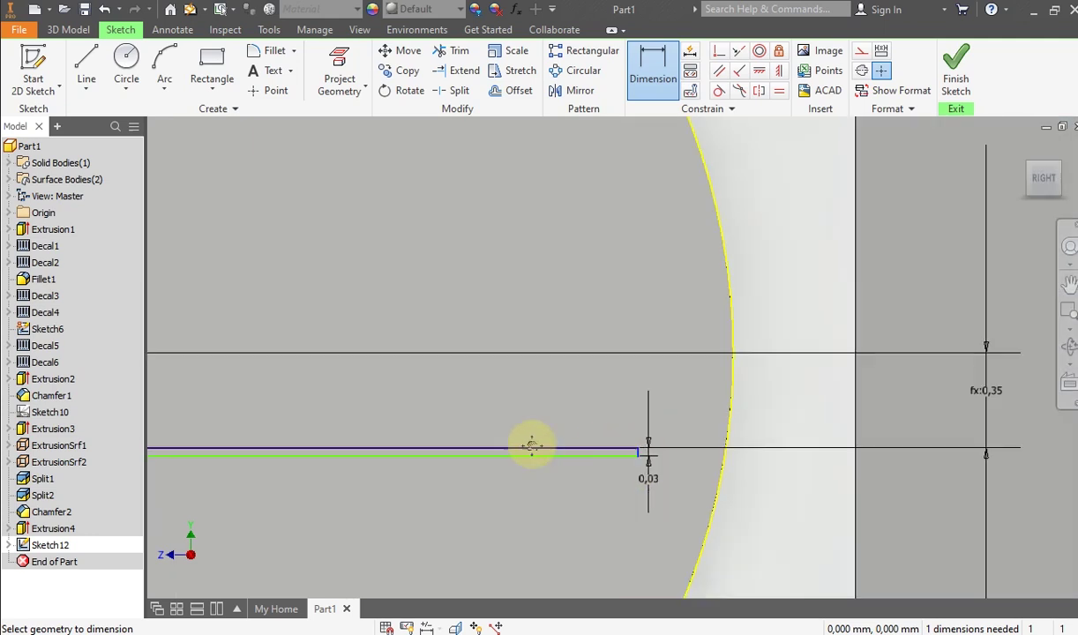
{"action": "left_click", "coordinate": [839, 415]}
{"action": "scroll", "coordinate": [506, 441], "scroll_direction": "down", "scroll_amount": 5}
{"action": "middle_click_drag", "start_coordinate": [505, 440], "coordinate": [470, 534]}
{"action": "left_click", "coordinate": [566, 222]}
{"action": "left_click", "coordinate": [897, 472]}
{"action": "middle_click_drag", "start_coordinate": [613, 443], "coordinate": [606, 346]}
{"action": "scroll", "coordinate": [606, 383], "scroll_direction": "up", "scroll_amount": 3}
{"action": "right_click", "coordinate": [607, 379]}
{"action": "left_click", "coordinate": [689, 377]}
{"action": "scroll", "coordinate": [652, 300], "scroll_direction": "down", "scroll_amount": 3}
{"action": "middle_click_drag", "start_coordinate": [652, 300], "coordinate": [628, 322]}
{"action": "key", "text": "Escape"}
Step: Delete the 0.35 mm dimension between the lower circle's centre and the minus sign
{"action": "scroll", "coordinate": [513, 468], "scroll_direction": "up", "scroll_amount": 7}
{"action": "scroll", "coordinate": [544, 404], "scroll_direction": "down", "scroll_amount": 1}
{"action": "middle_click_drag", "start_coordinate": [544, 404], "coordinate": [592, 364]}
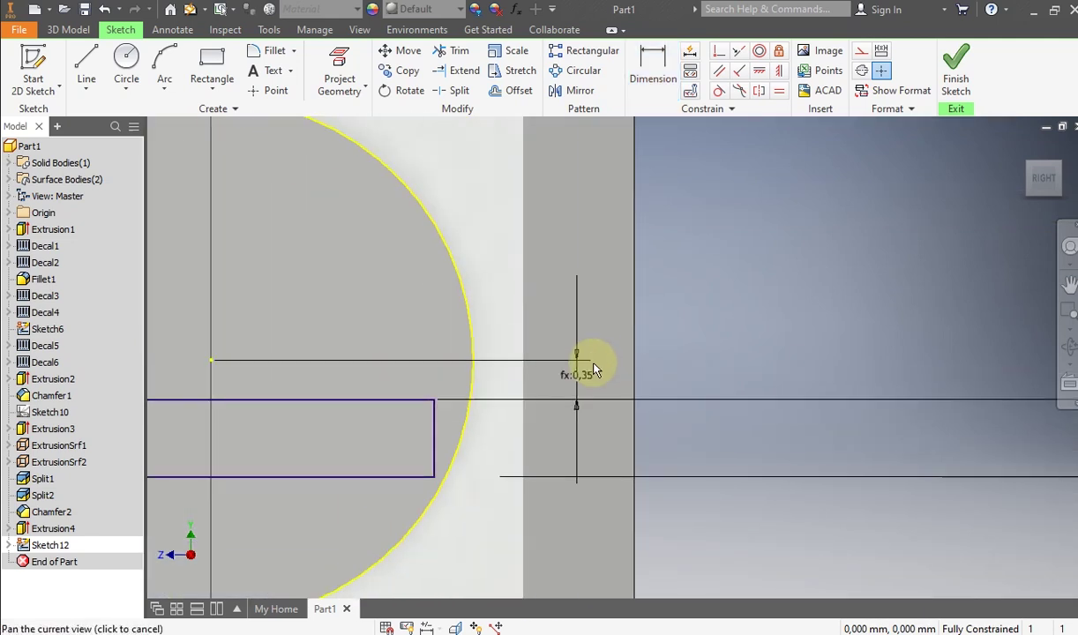
{"action": "scroll", "coordinate": [356, 391], "scroll_direction": "down", "scroll_amount": 6}
{"action": "middle_click_drag", "start_coordinate": [294, 374], "coordinate": [354, 378]}
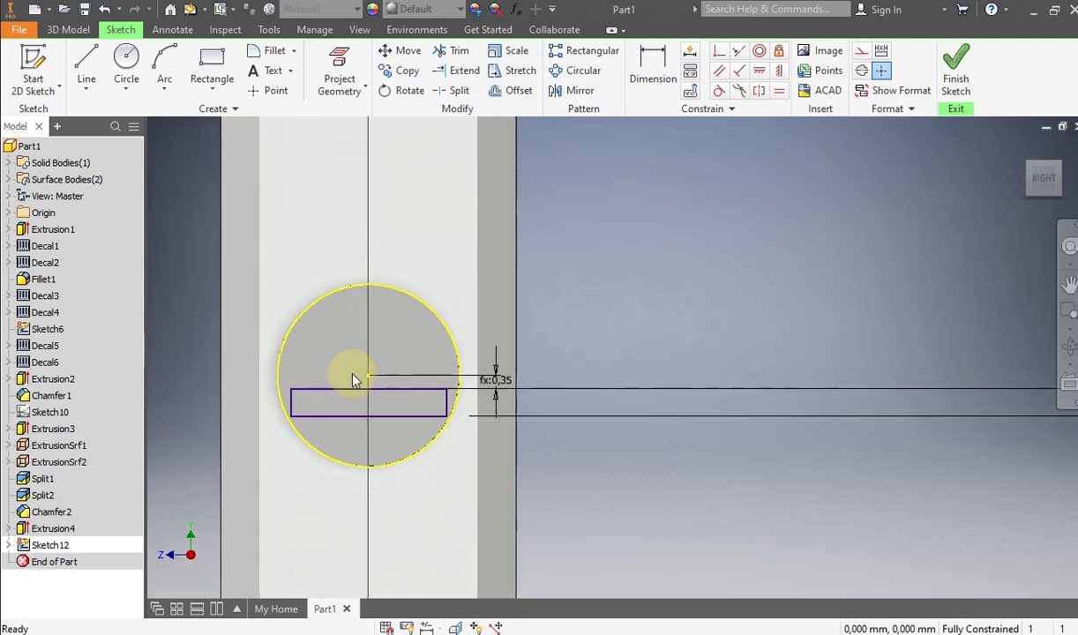
{"action": "scroll", "coordinate": [498, 397], "scroll_direction": "up", "scroll_amount": 3}
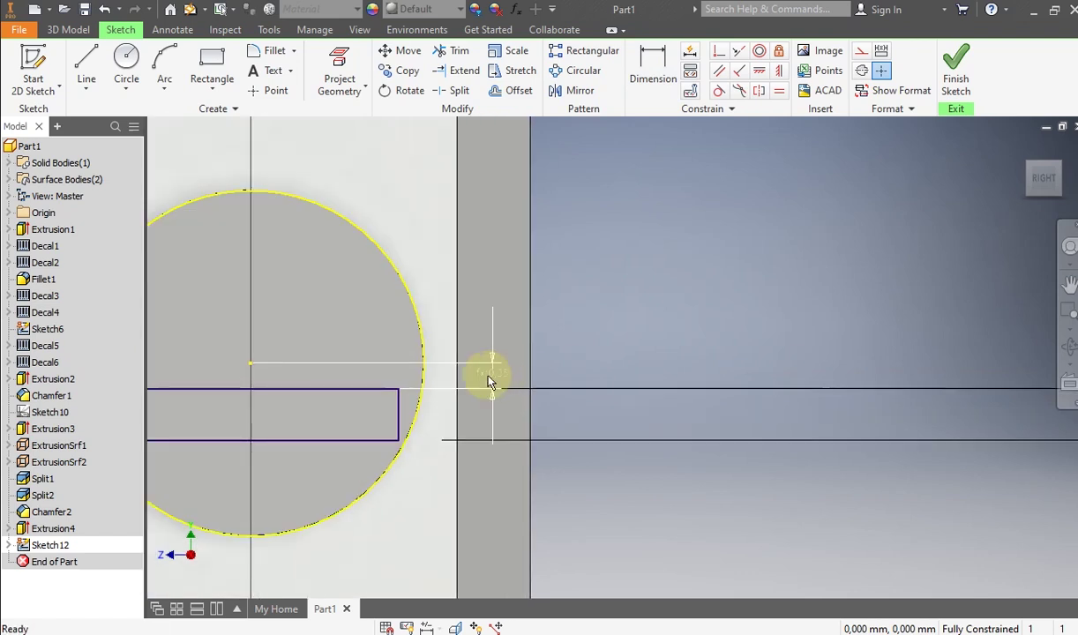
{"action": "right_click", "coordinate": [493, 379]}
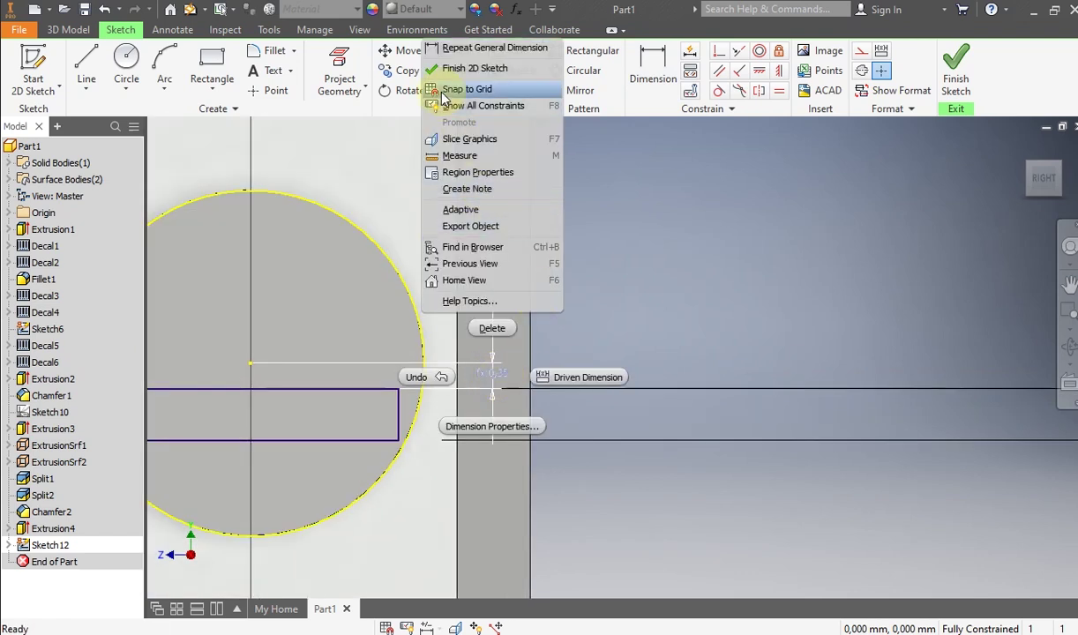
{"action": "left_click", "coordinate": [493, 329]}
{"action": "scroll", "coordinate": [479, 339], "scroll_direction": "down", "scroll_amount": 3}
{"action": "middle_click_drag", "start_coordinate": [479, 341], "coordinate": [561, 342]}
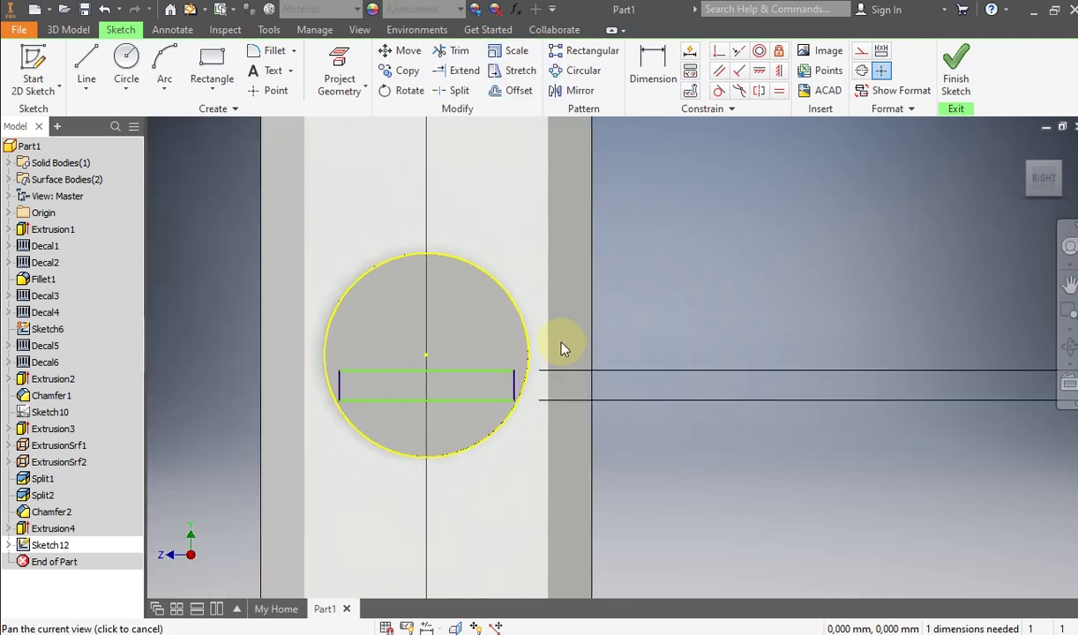
Step: Dimension the minus sign's bottom edge from the lower circle's centre as d203, the plus sign's 0.35 mm offset
{"action": "left_click", "coordinate": [639, 79]}
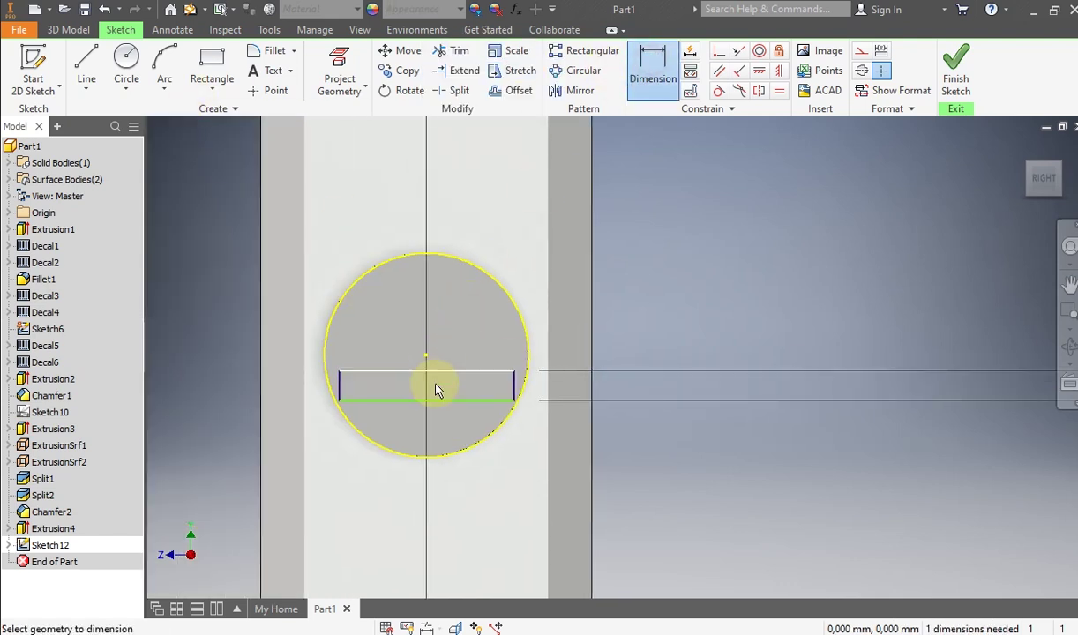
{"action": "left_click", "coordinate": [429, 402]}
{"action": "left_click", "coordinate": [426, 356]}
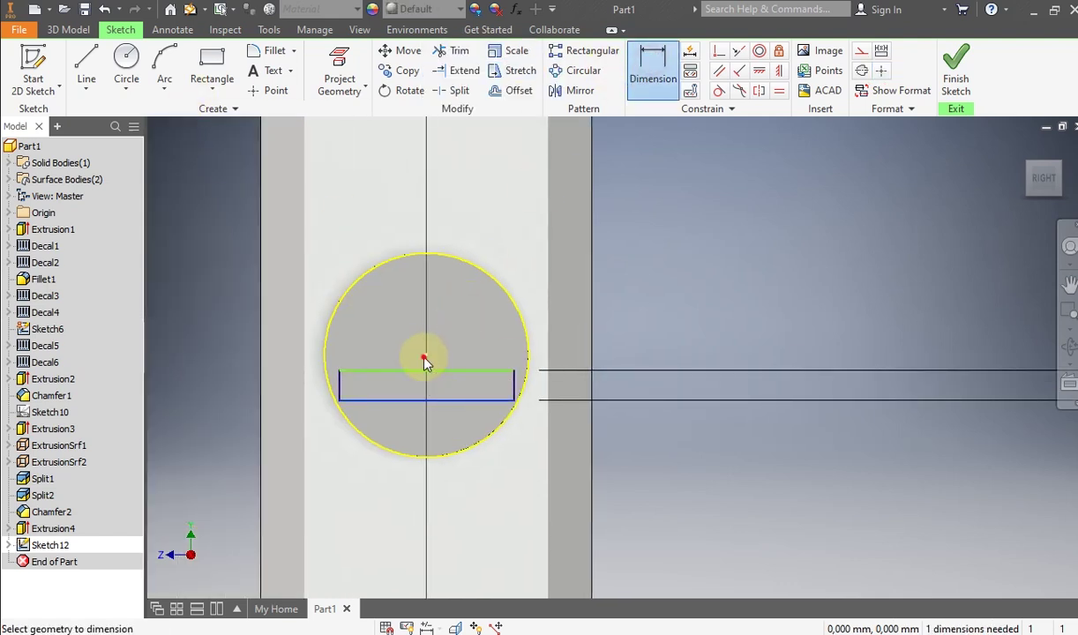
{"action": "left_click", "coordinate": [652, 300]}
{"action": "scroll", "coordinate": [411, 441], "scroll_direction": "up", "scroll_amount": 3}
{"action": "middle_click_drag", "start_coordinate": [411, 440], "coordinate": [393, 515]}
{"action": "scroll", "coordinate": [407, 272], "scroll_direction": "down", "scroll_amount": 5}
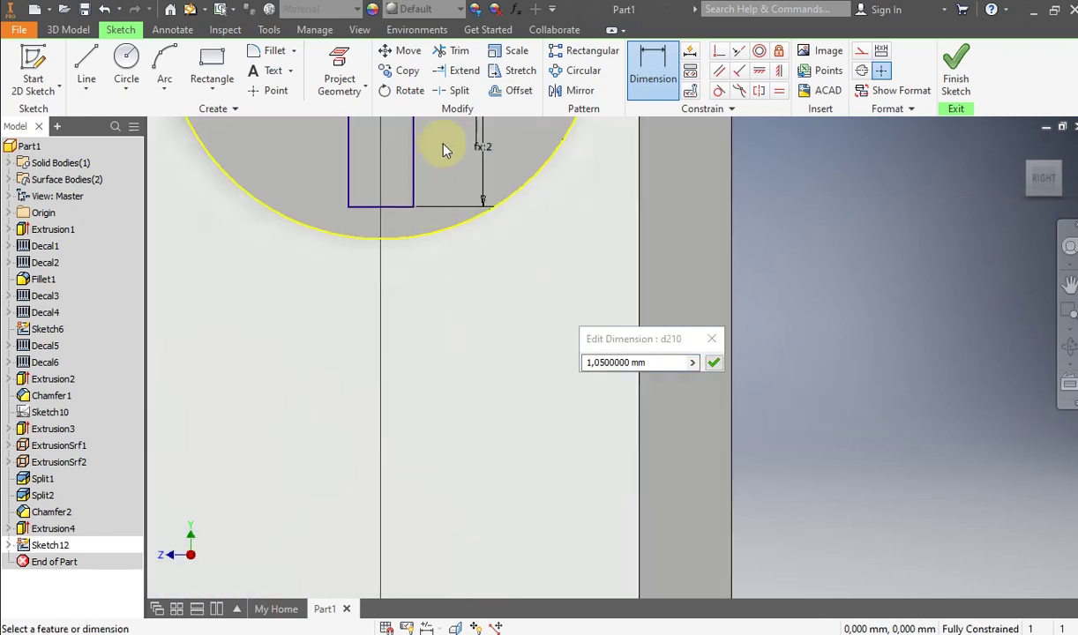
{"action": "middle_click_drag", "start_coordinate": [442, 149], "coordinate": [410, 335]}
{"action": "scroll", "coordinate": [411, 342], "scroll_direction": "down", "scroll_amount": 2}
{"action": "left_click", "coordinate": [430, 250]}
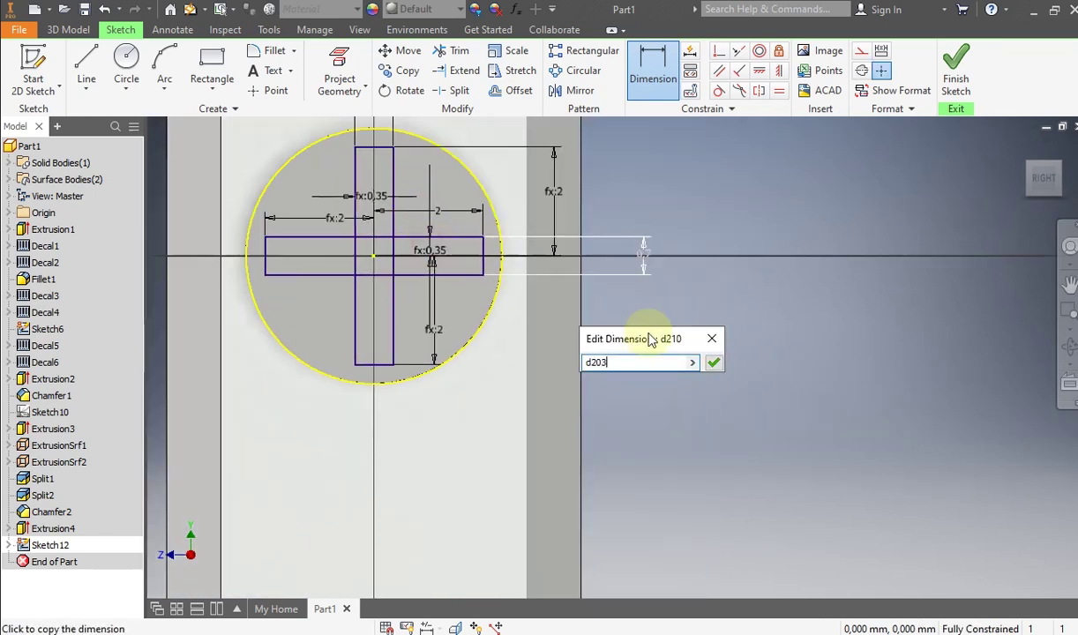
{"action": "left_click", "coordinate": [713, 364]}
Step: Finish the sketch with the plus and minus symbols
{"action": "scroll", "coordinate": [520, 304], "scroll_direction": "down", "scroll_amount": 3}
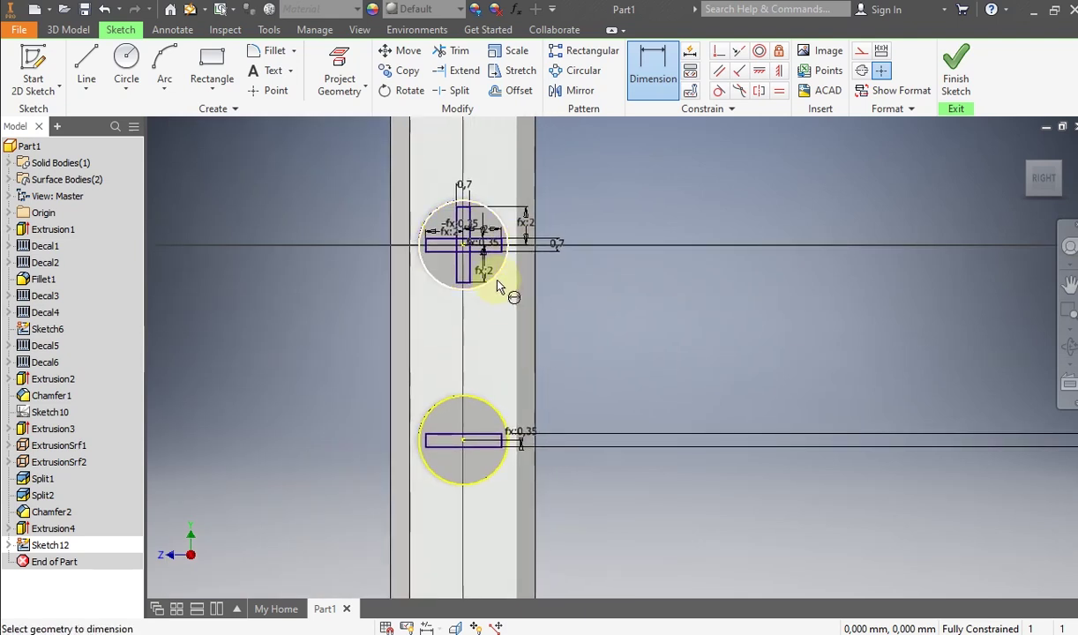
{"action": "scroll", "coordinate": [472, 282], "scroll_direction": "up", "scroll_amount": 2}
{"action": "scroll", "coordinate": [516, 344], "scroll_direction": "down", "scroll_amount": 2}
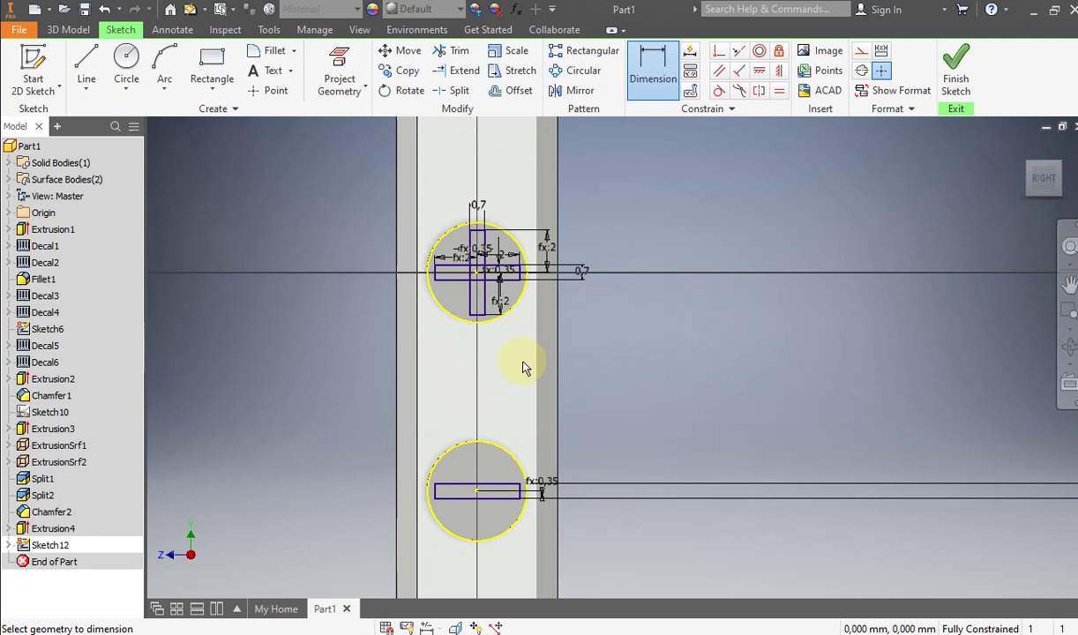
{"action": "left_click", "coordinate": [952, 84]}
{"action": "middle_click_drag", "start_coordinate": [750, 282], "coordinate": [631, 287]}
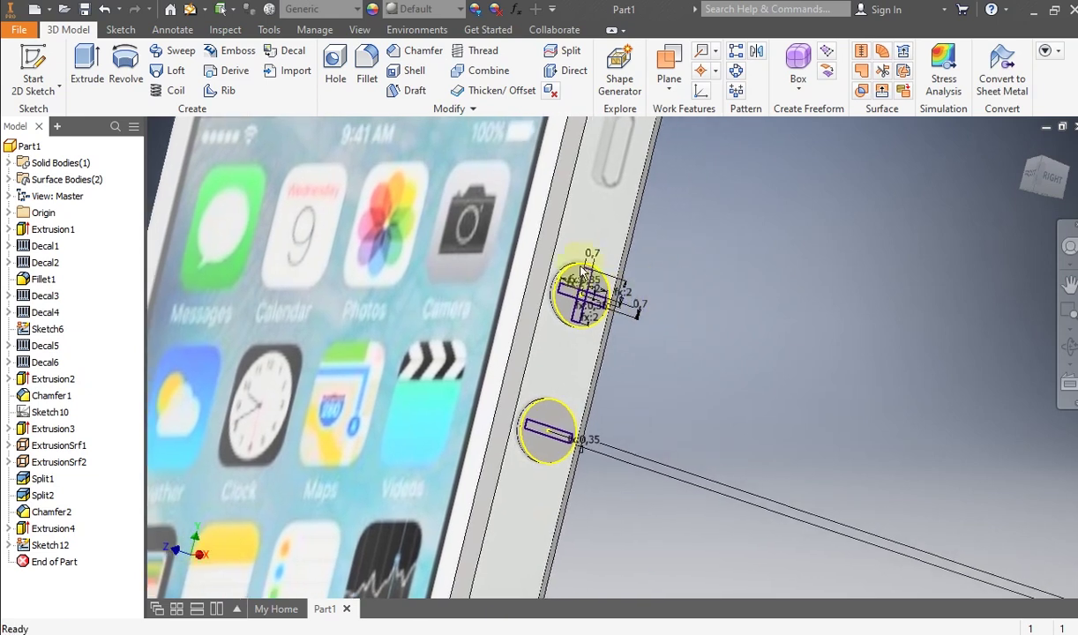
Step: Extrude the plus and minus symbol profiles as a 0.5 mm deep cut into the two volume buttons
{"action": "left_click", "coordinate": [87, 71]}
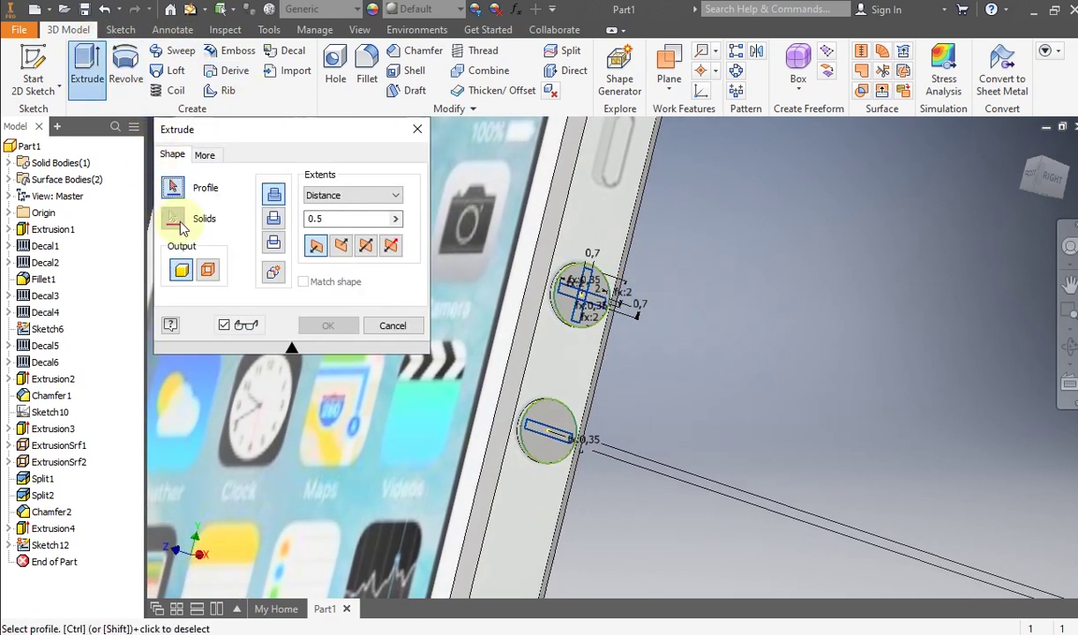
{"action": "left_click", "coordinate": [274, 220]}
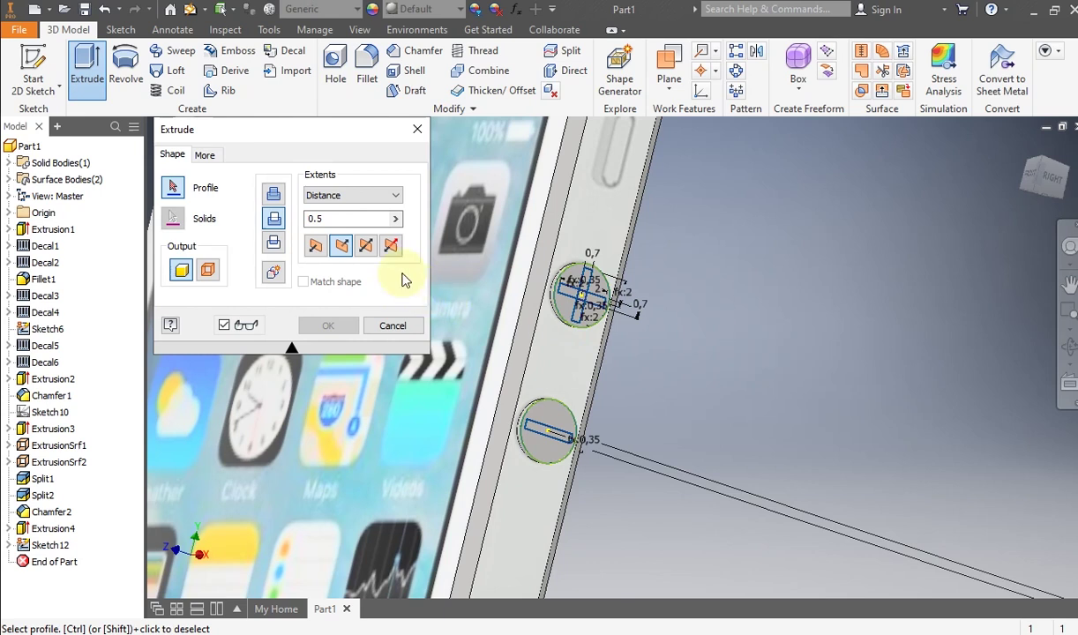
{"action": "scroll", "coordinate": [605, 317], "scroll_direction": "up", "scroll_amount": 2}
{"action": "left_click", "coordinate": [570, 281]}
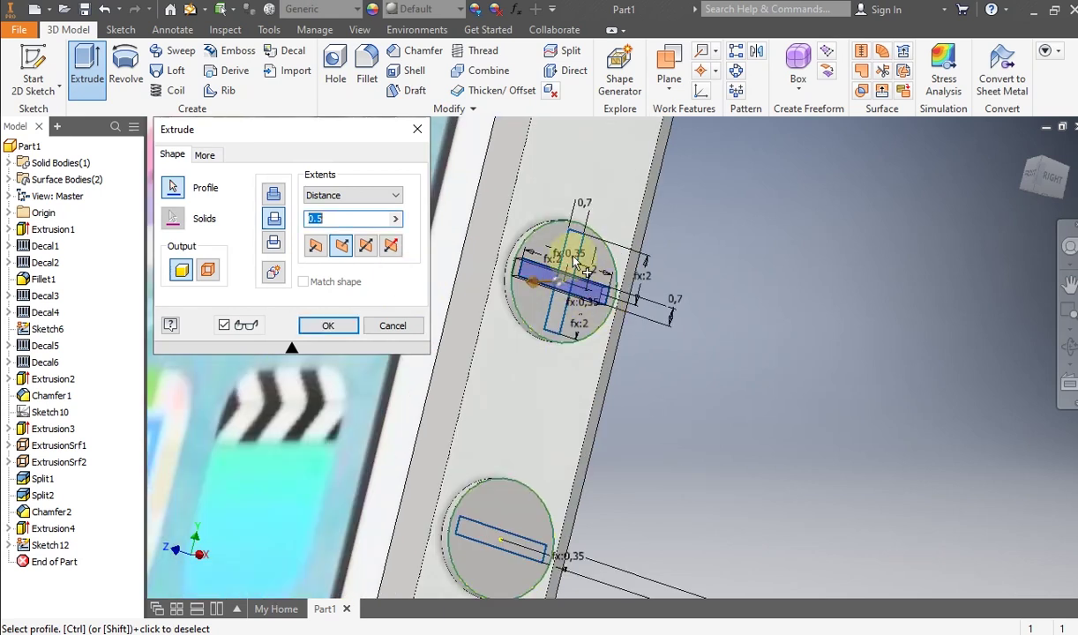
{"action": "left_click", "coordinate": [558, 311]}
{"action": "left_click", "coordinate": [481, 520]}
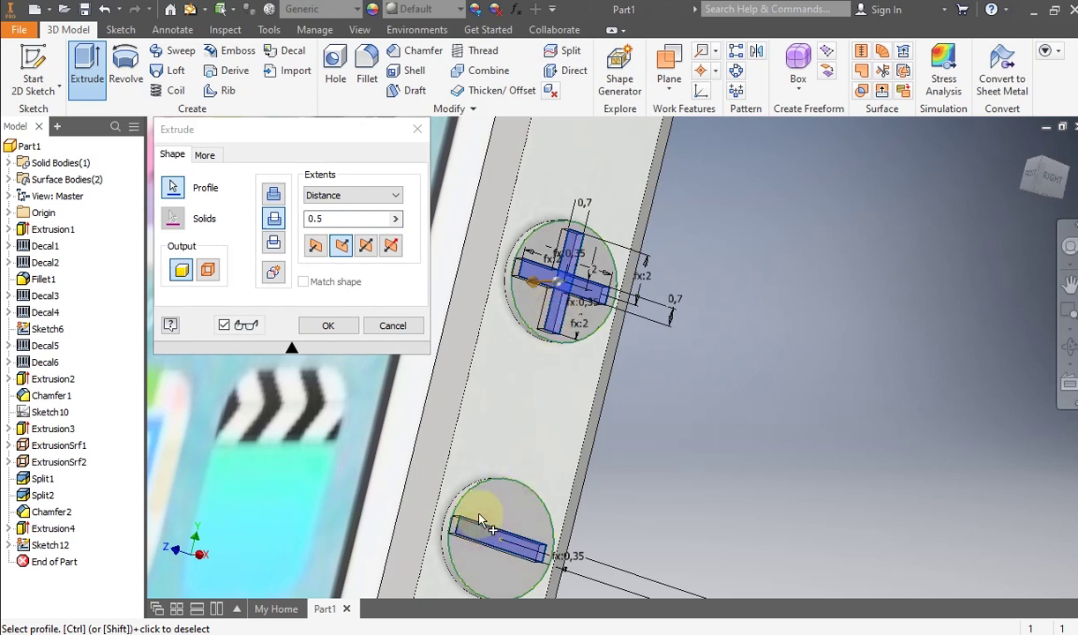
{"action": "left_click", "coordinate": [328, 327]}
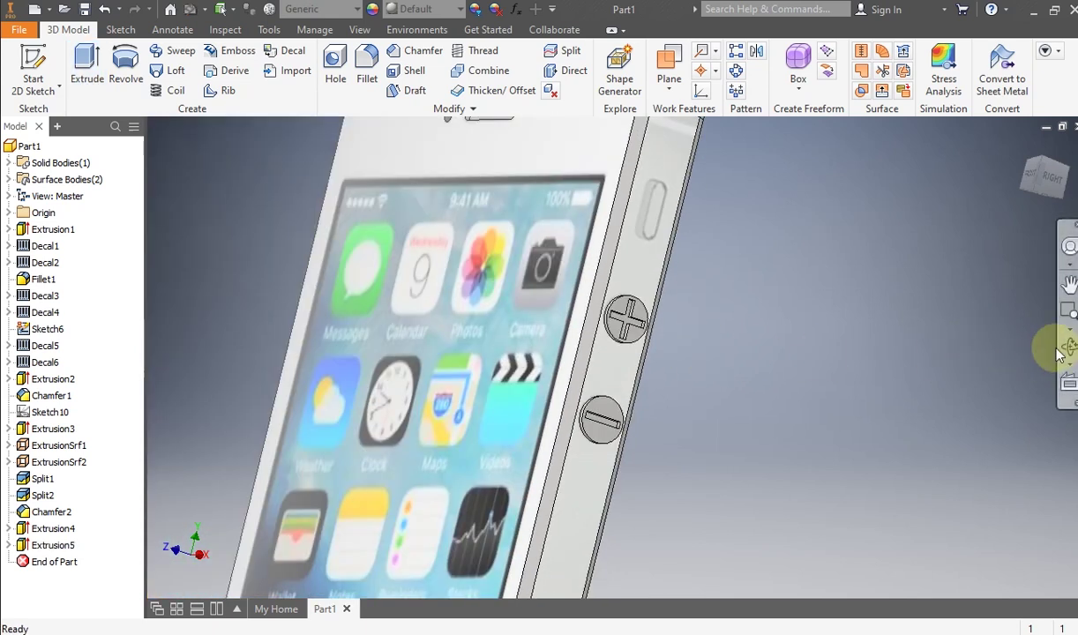
Step: Start a new sketch on the body's flat side face that carries the volume buttons
{"action": "left_click", "coordinate": [1064, 349]}
{"action": "scroll", "coordinate": [653, 343], "scroll_direction": "up", "scroll_amount": 3}
{"action": "left_click_drag", "start_coordinate": [654, 360], "coordinate": [561, 292]}
{"action": "right_click", "coordinate": [593, 247]}
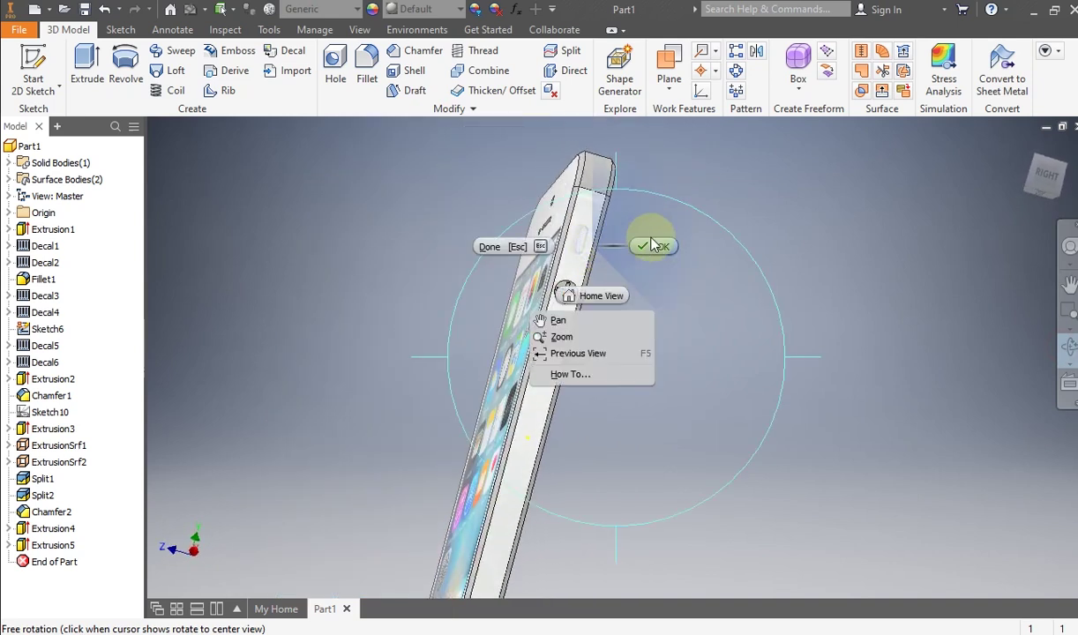
{"action": "left_click", "coordinate": [650, 242]}
{"action": "scroll", "coordinate": [552, 237], "scroll_direction": "down", "scroll_amount": 3}
{"action": "left_click", "coordinate": [620, 235]}
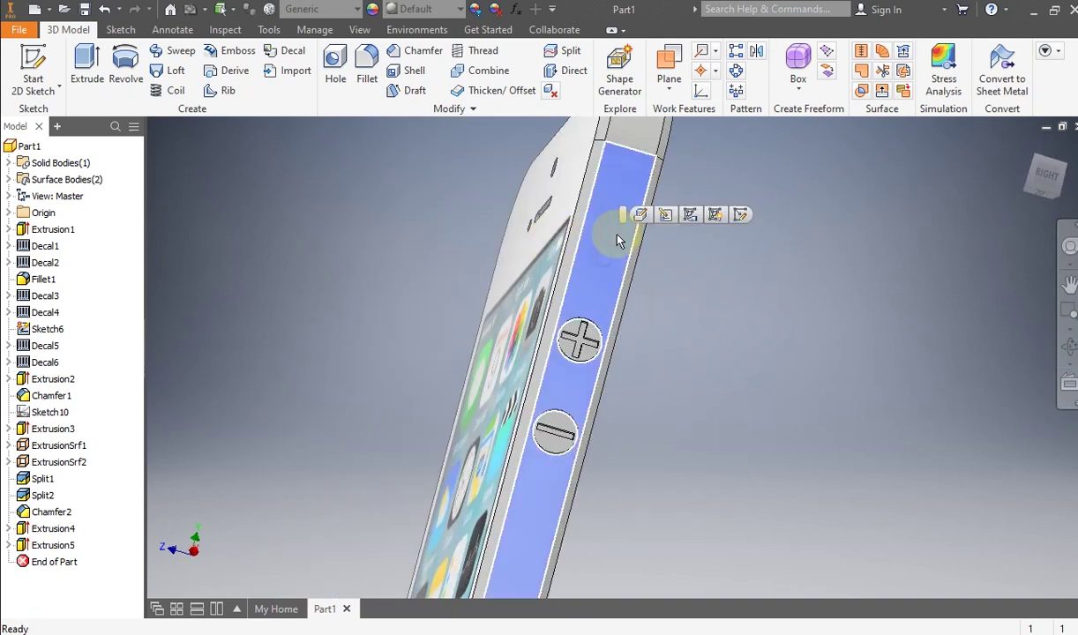
{"action": "left_click", "coordinate": [32, 67]}
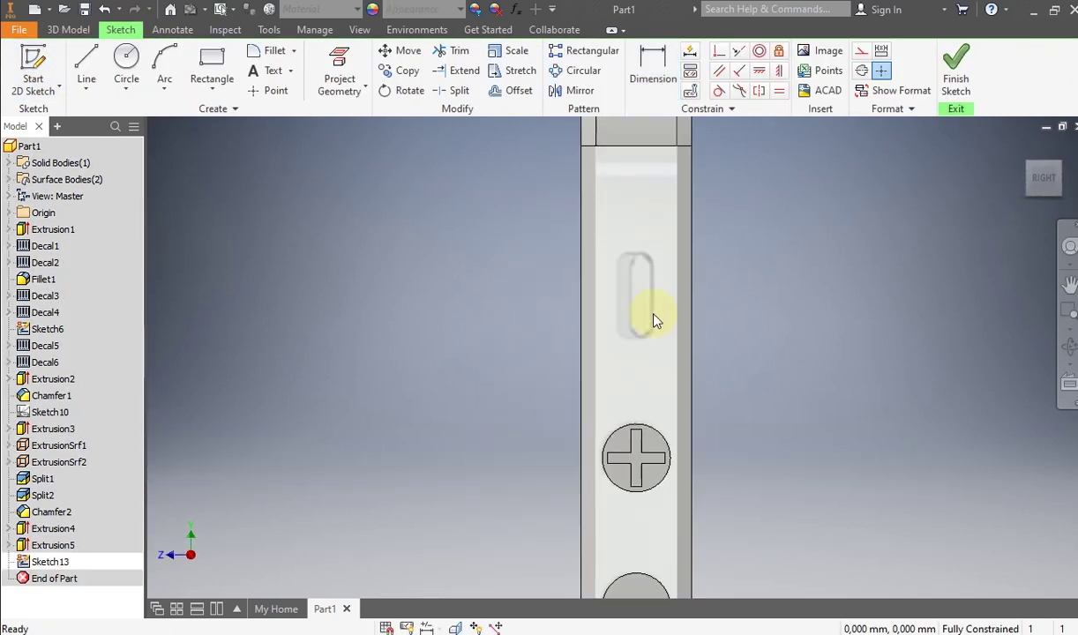
Step: Sketch a two-point rectangle about 2.5 by 6 mm around the pictured switch above the plus button
{"action": "left_click", "coordinate": [212, 66]}
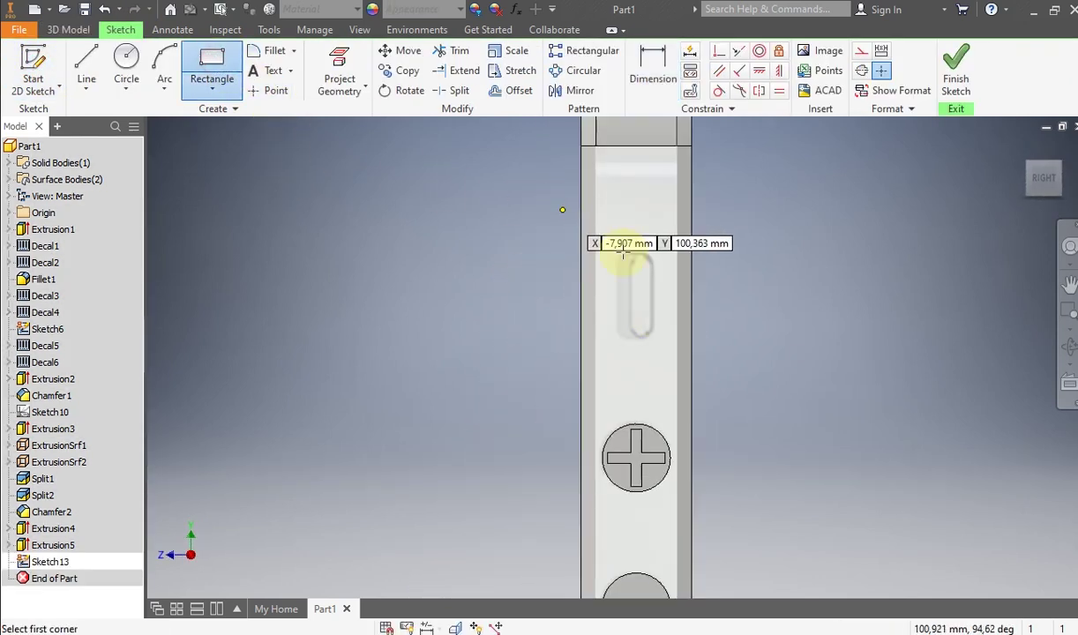
{"action": "scroll", "coordinate": [574, 217], "scroll_direction": "up", "scroll_amount": 3}
{"action": "left_click", "coordinate": [543, 229]}
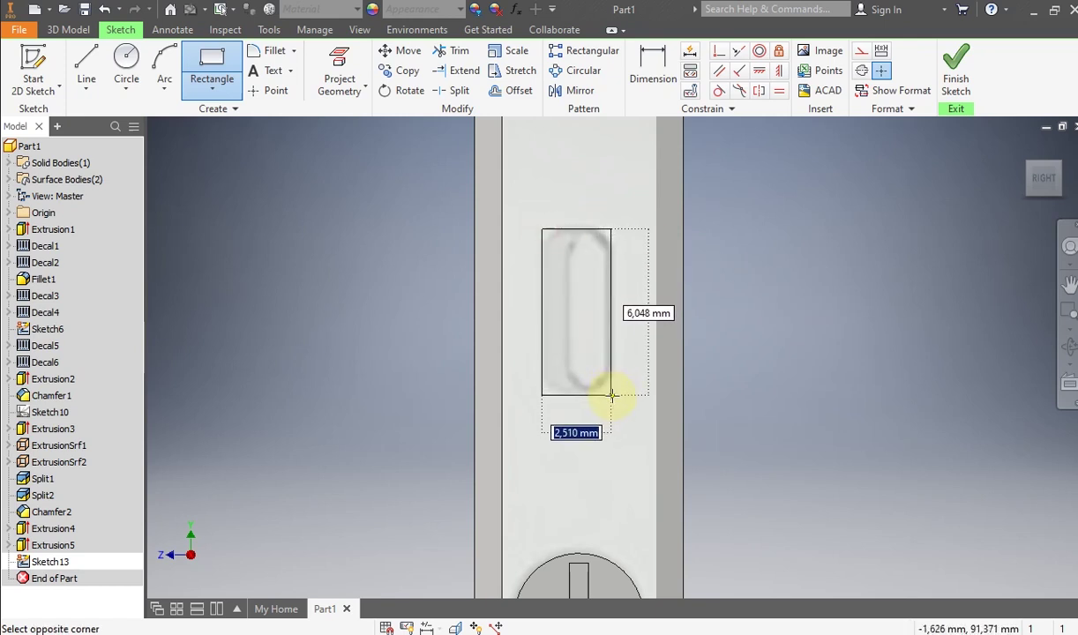
{"action": "left_click", "coordinate": [613, 396]}
{"action": "right_click", "coordinate": [647, 320]}
{"action": "left_click", "coordinate": [701, 320]}
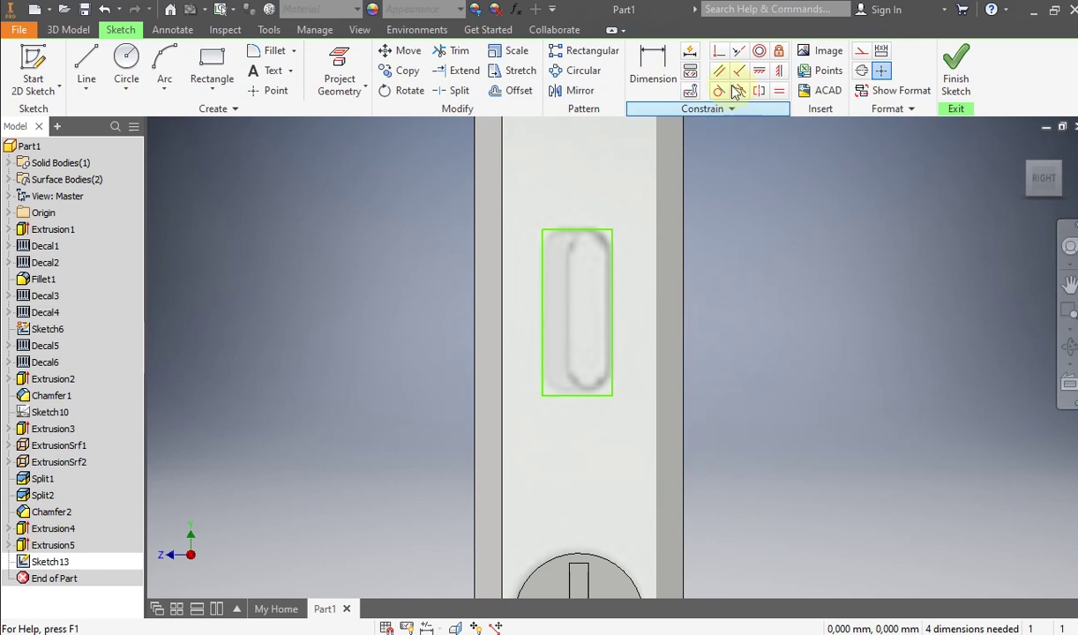
Step: Dimension the switch rectangle 6 mm high and 2.5 mm wide, and end the Dimension command
{"action": "left_click", "coordinate": [652, 68]}
{"action": "left_click", "coordinate": [543, 265]}
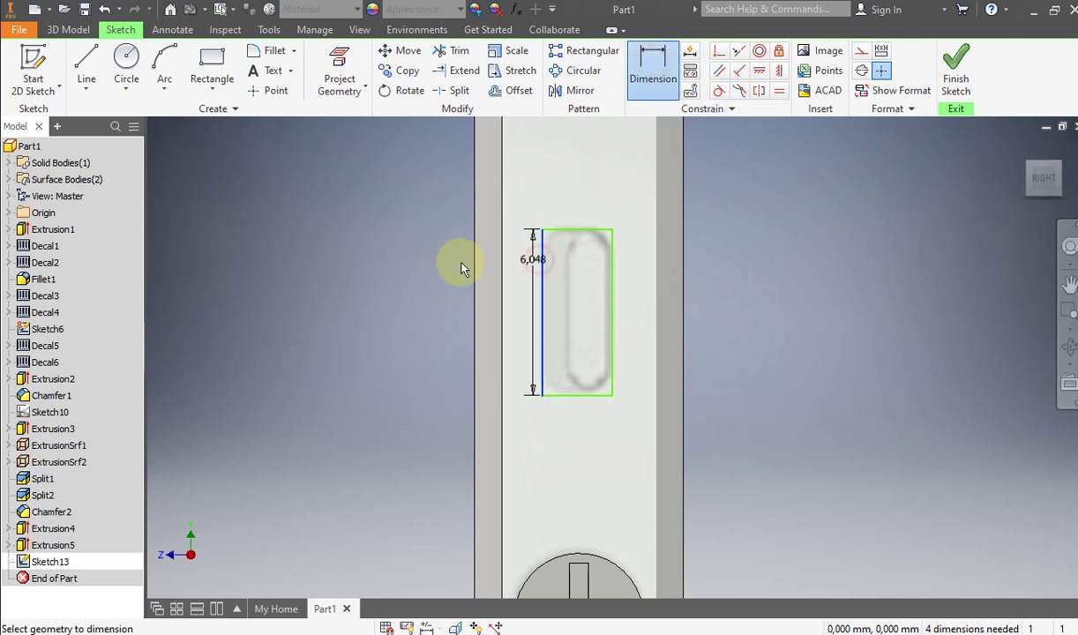
{"action": "left_click", "coordinate": [413, 265]}
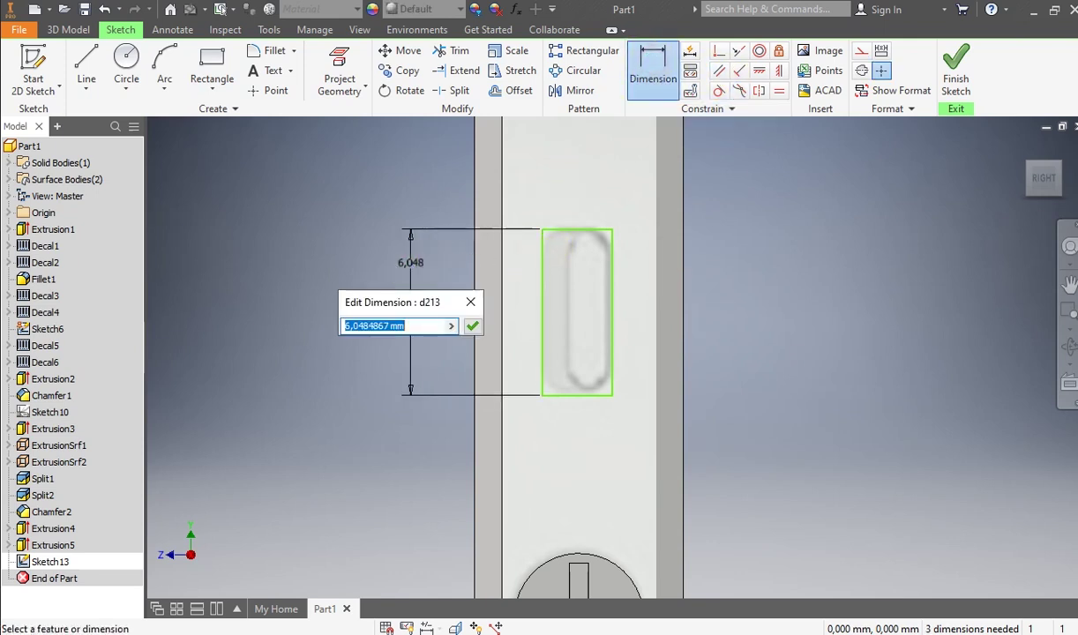
{"action": "type", "text": "6"}
{"action": "key", "text": "Return"}
{"action": "left_click", "coordinate": [583, 231]}
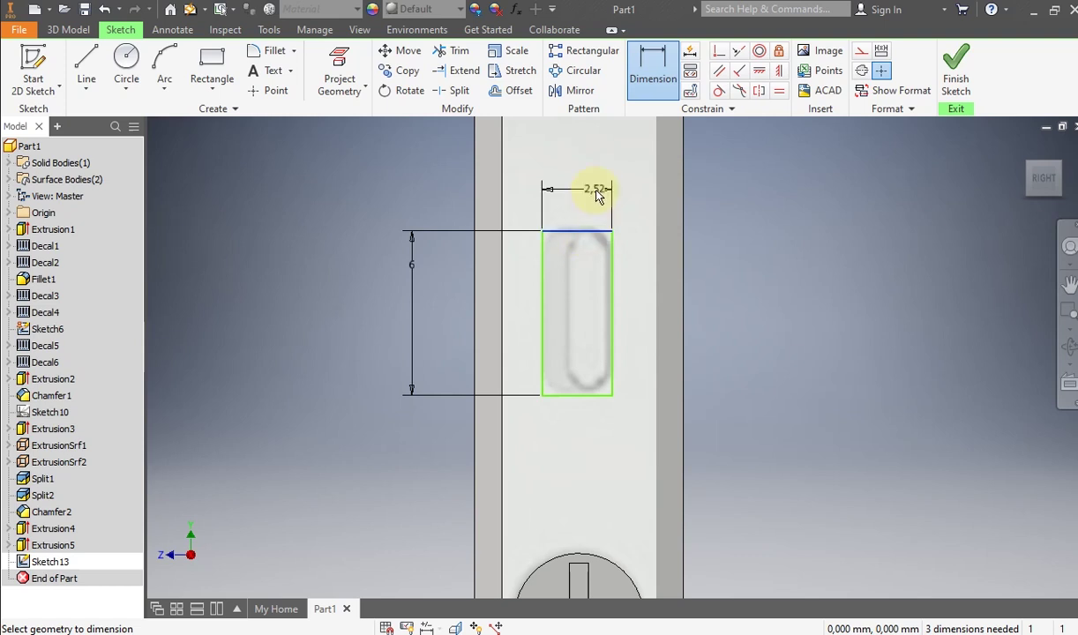
{"action": "left_click", "coordinate": [598, 194]}
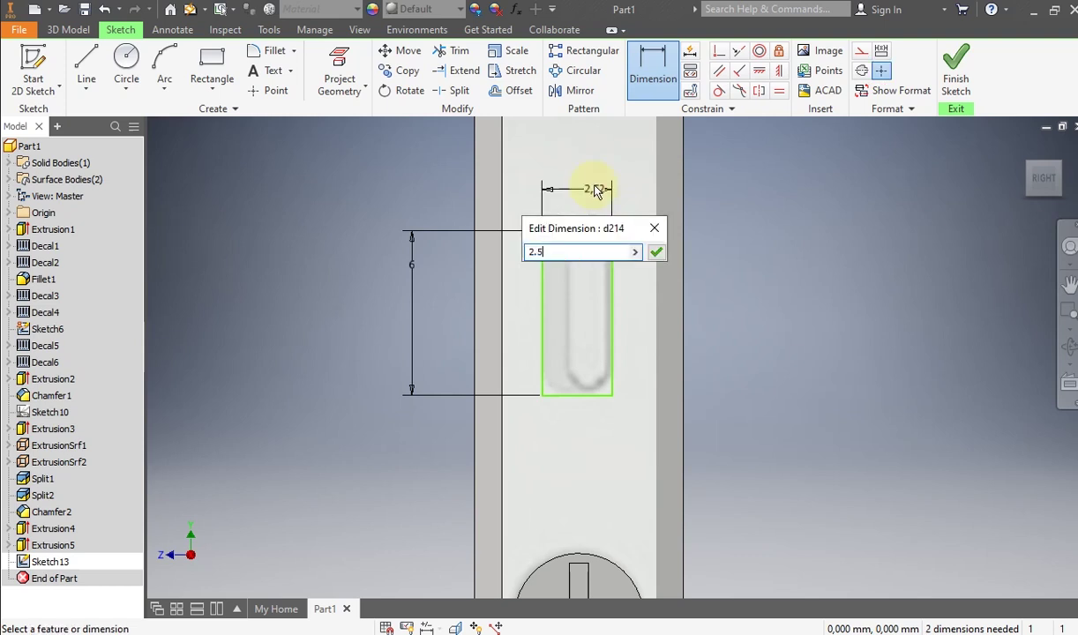
{"action": "key", "text": "Return"}
{"action": "right_click", "coordinate": [594, 184]}
{"action": "left_click", "coordinate": [649, 183]}
Step: Shift the 2.5 by 6 mm rectangle slightly to align it with the pictured switch
{"action": "scroll", "coordinate": [608, 228], "scroll_direction": "down", "scroll_amount": 3}
{"action": "left_click_drag", "start_coordinate": [581, 238], "coordinate": [580, 234]}
{"action": "scroll", "coordinate": [579, 234], "scroll_direction": "up", "scroll_amount": 3}
{"action": "middle_click_drag", "start_coordinate": [582, 243], "coordinate": [546, 250]}
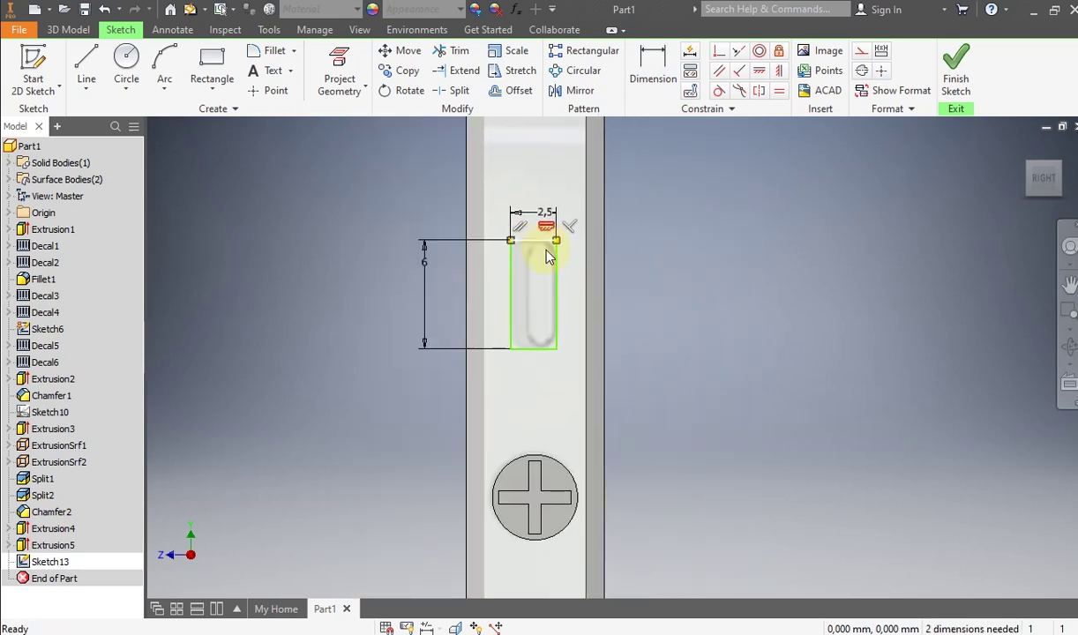
{"action": "scroll", "coordinate": [546, 251], "scroll_direction": "up", "scroll_amount": 2}
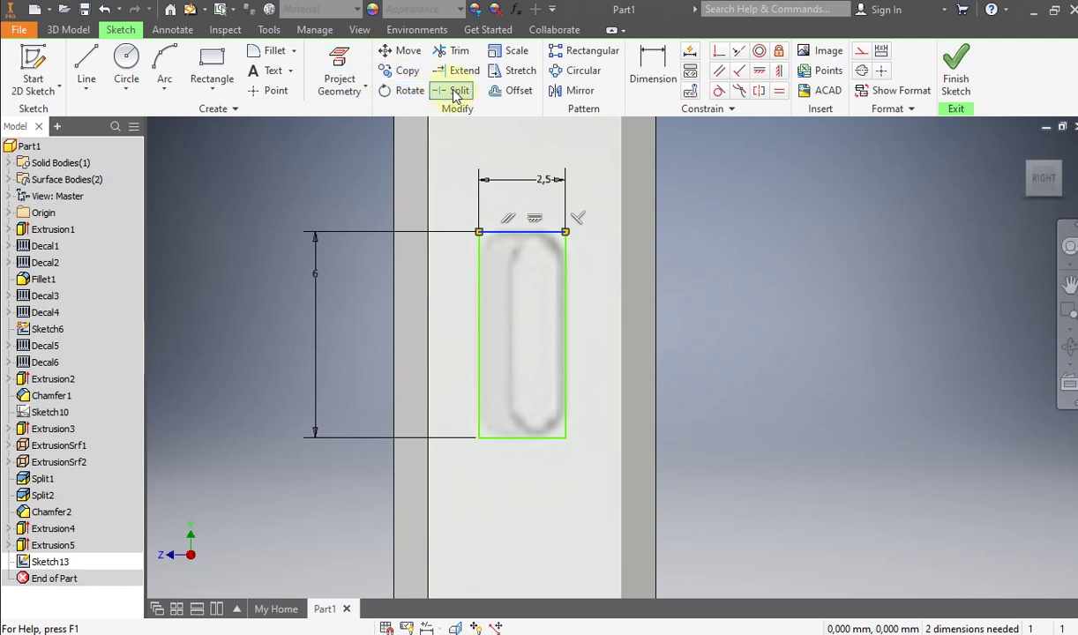
Step: Fillet all four corners of the switch rectangle with a 0.5 mm radius and end the Fillet command
{"action": "left_click", "coordinate": [267, 52]}
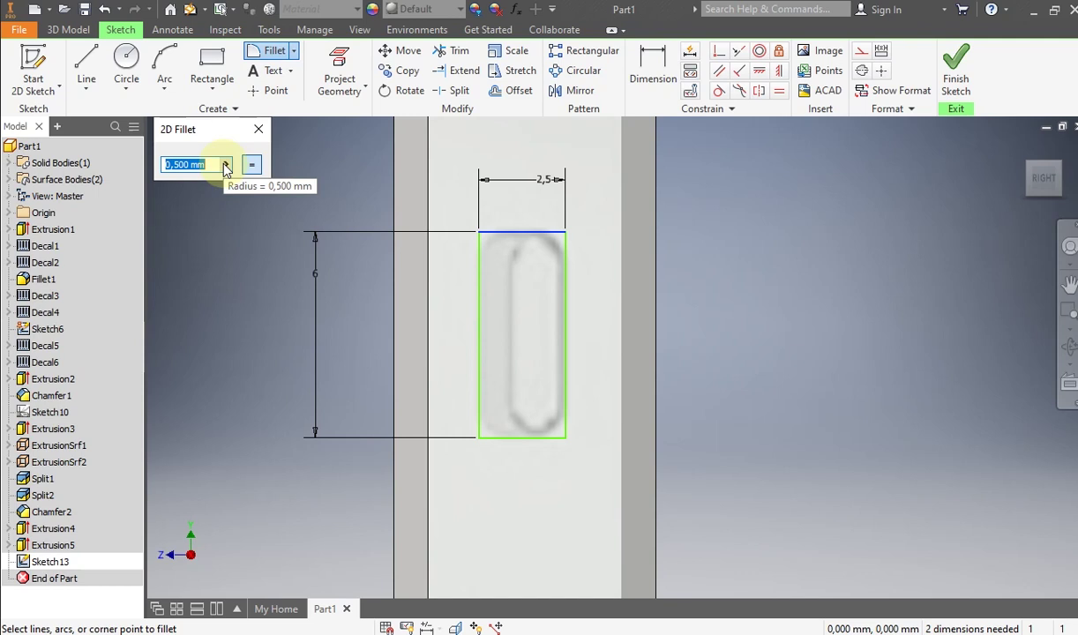
{"action": "type", "text": "0.5"}
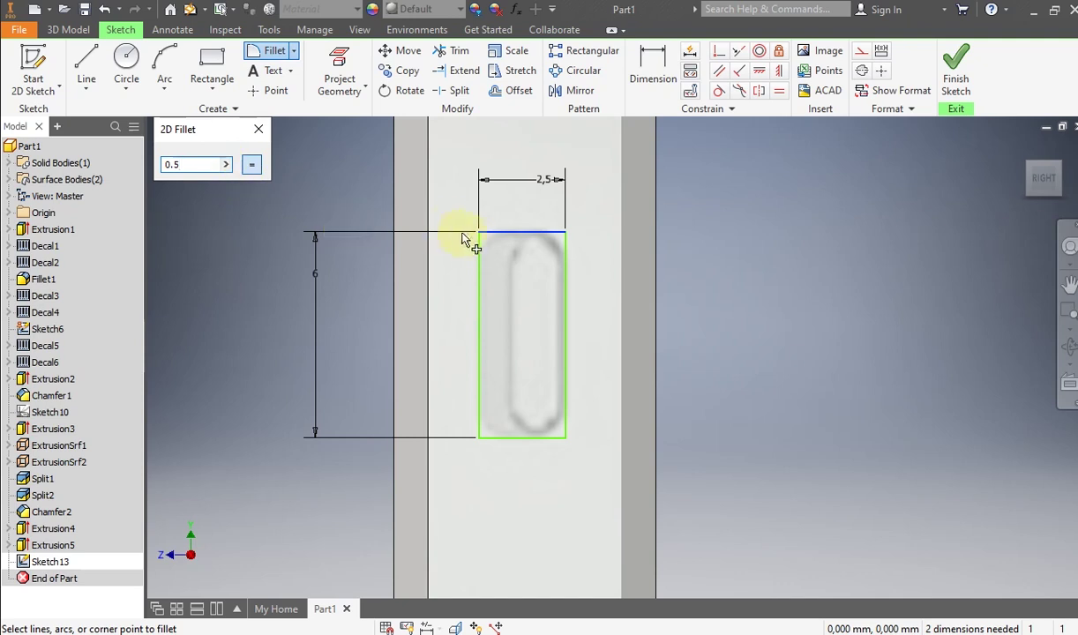
{"action": "left_click", "coordinate": [480, 238]}
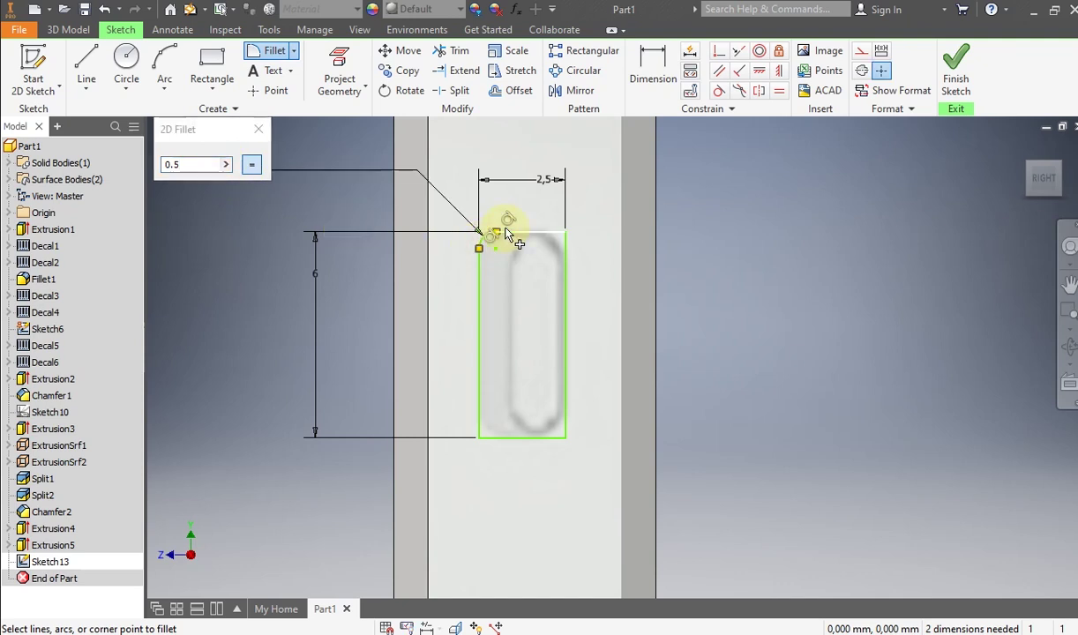
{"action": "left_click", "coordinate": [566, 255]}
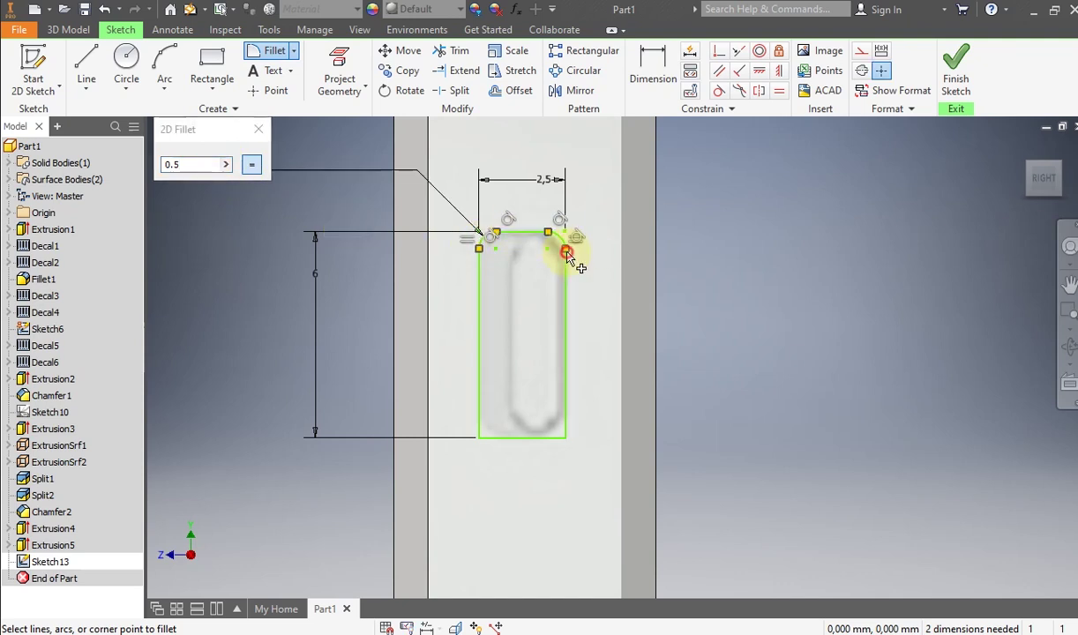
{"action": "left_click", "coordinate": [504, 441]}
{"action": "left_click", "coordinate": [566, 427]}
{"action": "left_click", "coordinate": [556, 436]}
{"action": "scroll", "coordinate": [544, 373], "scroll_direction": "down", "scroll_amount": 2}
{"action": "right_click", "coordinate": [407, 298]}
{"action": "left_click", "coordinate": [456, 304]}
Step: Set the rectangle's corner radius to 0.6 mm and move the profile slightly upward over the pictured switch
{"action": "scroll", "coordinate": [570, 340], "scroll_direction": "up", "scroll_amount": 2}
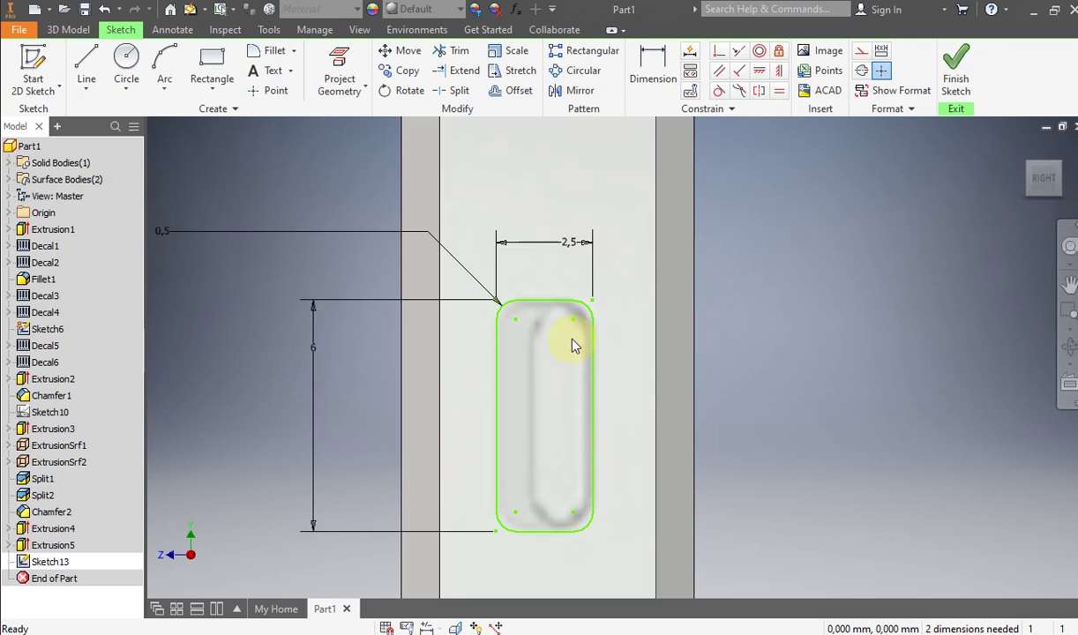
{"action": "double_click", "coordinate": [184, 238]}
{"action": "type", "text": "0.6"}
{"action": "key", "text": "Return"}
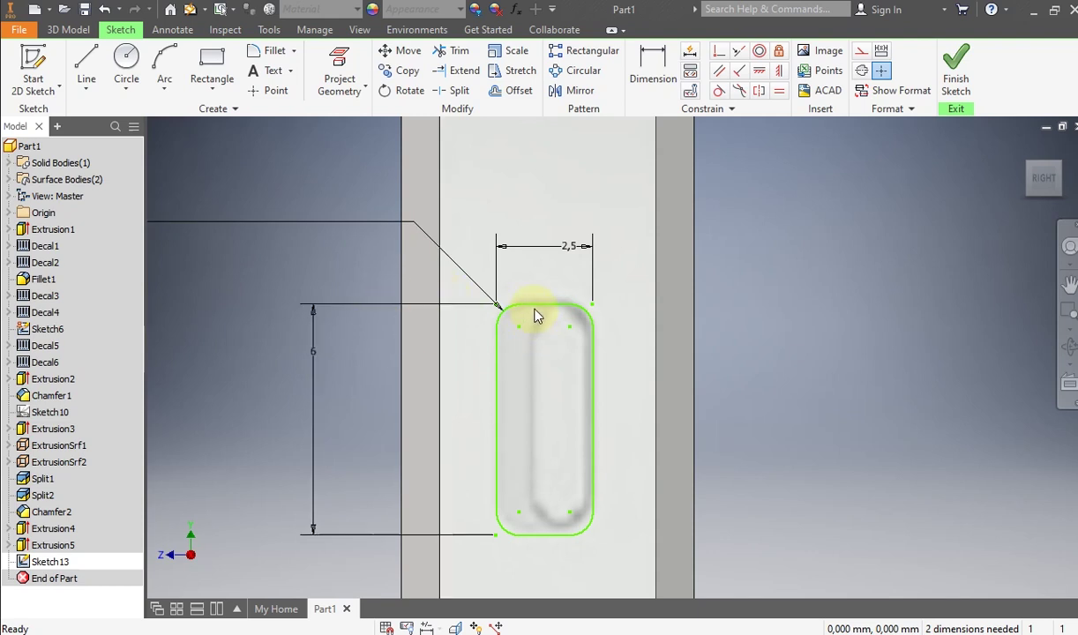
{"action": "left_click_drag", "start_coordinate": [539, 308], "coordinate": [535, 303]}
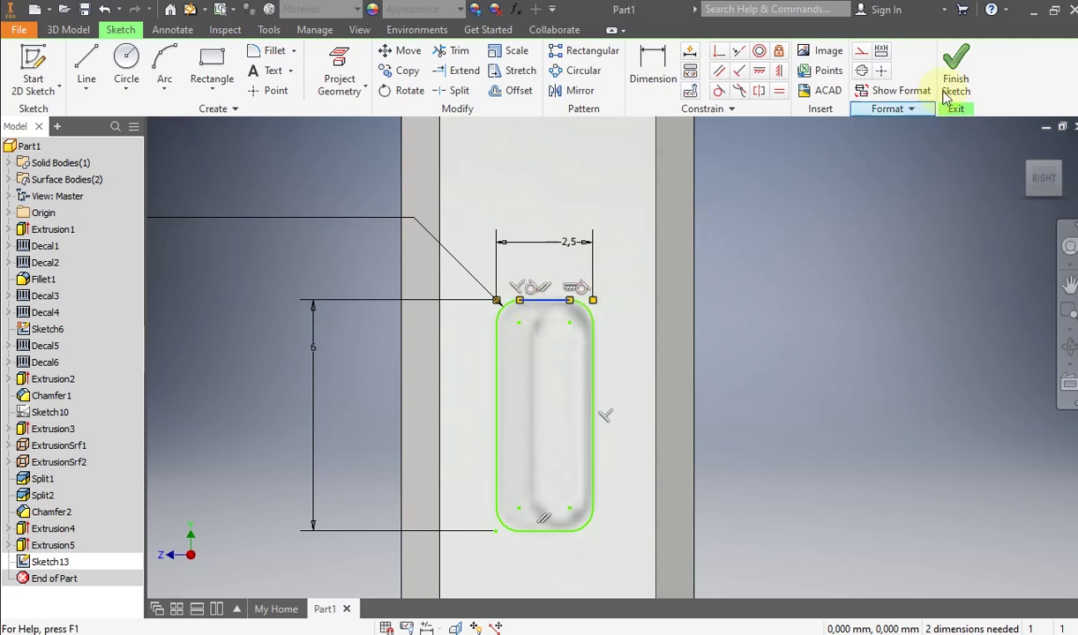
Step: Finish the sketch and extrude the rounded rectangle as a 0.5 mm deep cut into the side face
{"action": "left_click", "coordinate": [953, 84]}
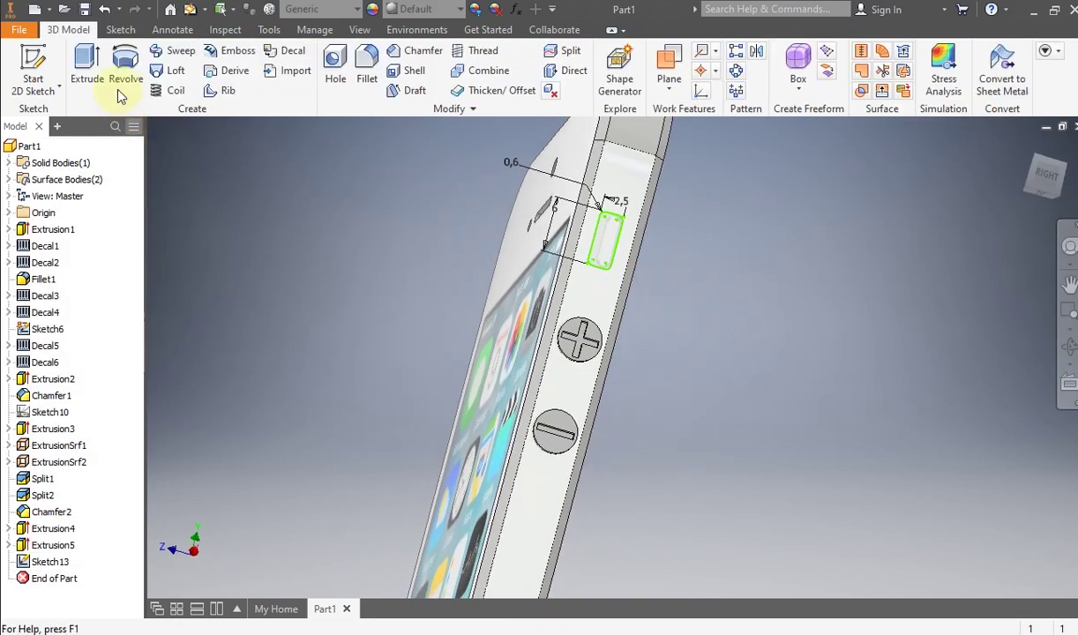
{"action": "left_click", "coordinate": [88, 72]}
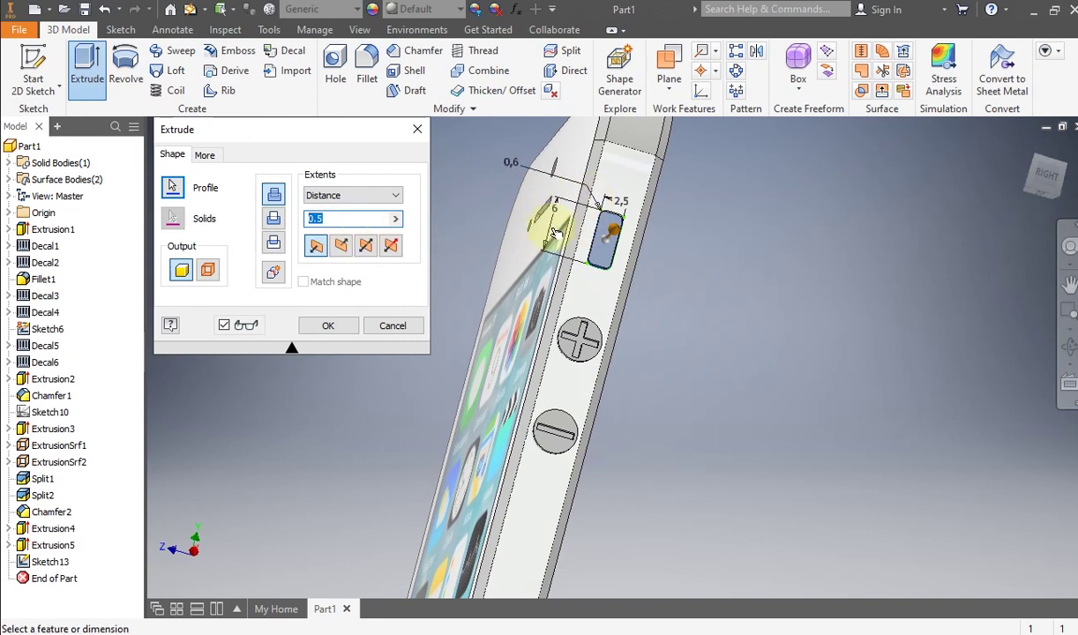
{"action": "left_click", "coordinate": [278, 221]}
{"action": "left_click", "coordinate": [342, 246]}
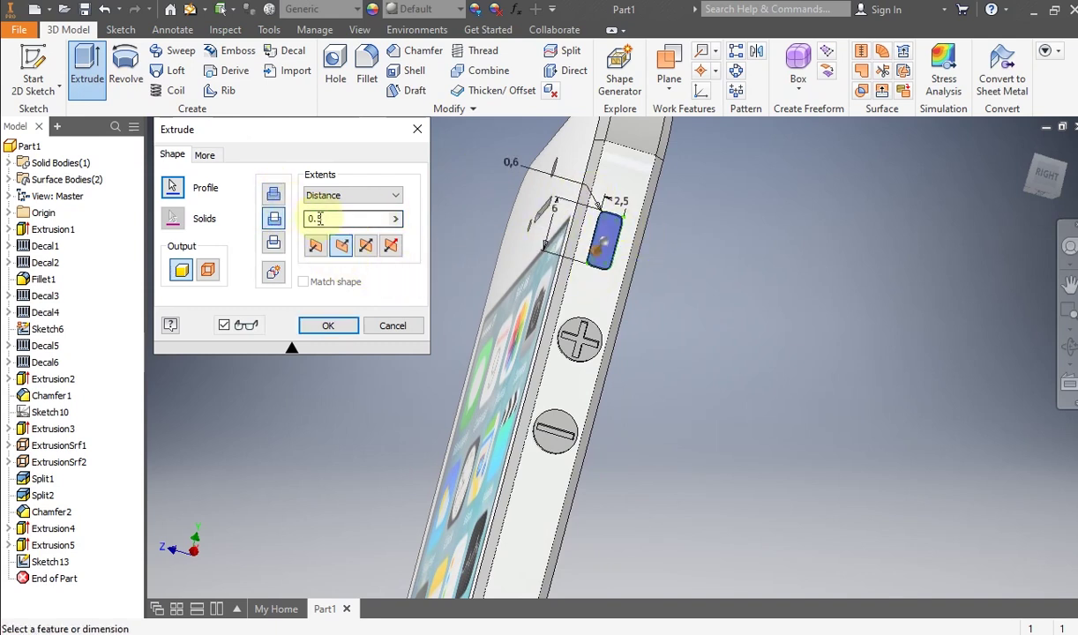
{"action": "left_click", "coordinate": [329, 327]}
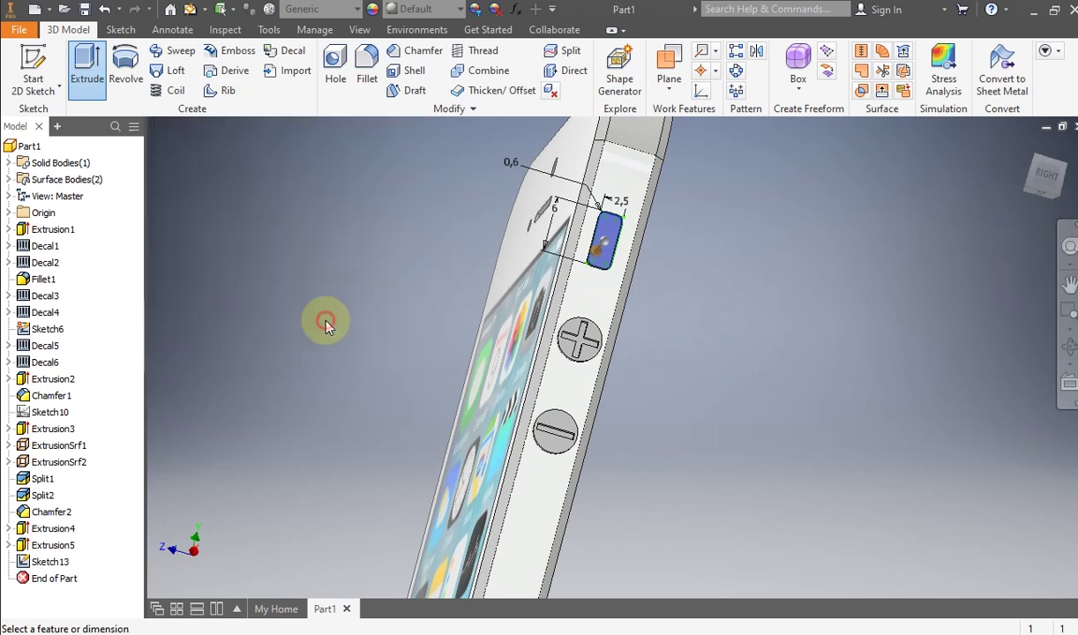
Step: Start a new sketch on the floor of the rounded rectangular switch recess
{"action": "scroll", "coordinate": [603, 221], "scroll_direction": "up", "scroll_amount": 3}
{"action": "left_click", "coordinate": [599, 223]}
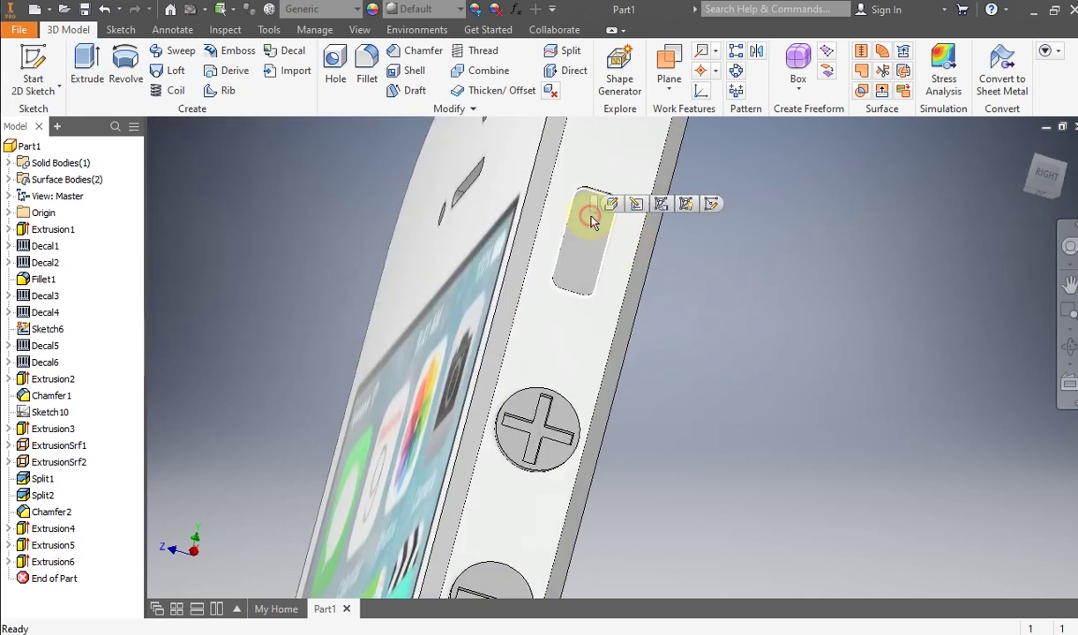
{"action": "left_click", "coordinate": [759, 272]}
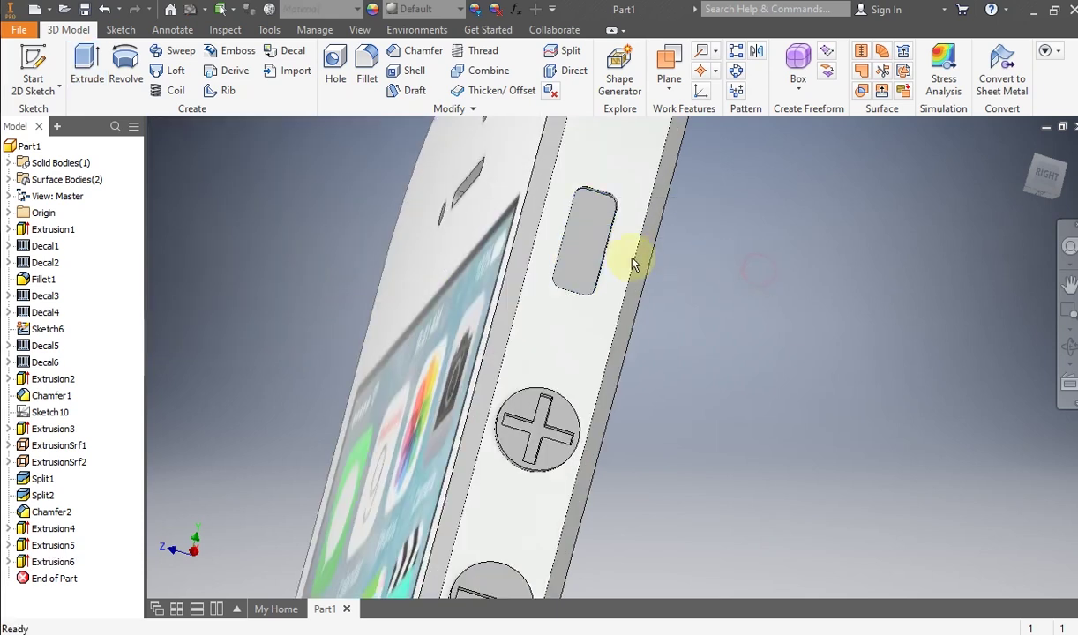
{"action": "left_click", "coordinate": [581, 237]}
{"action": "left_click", "coordinate": [40, 63]}
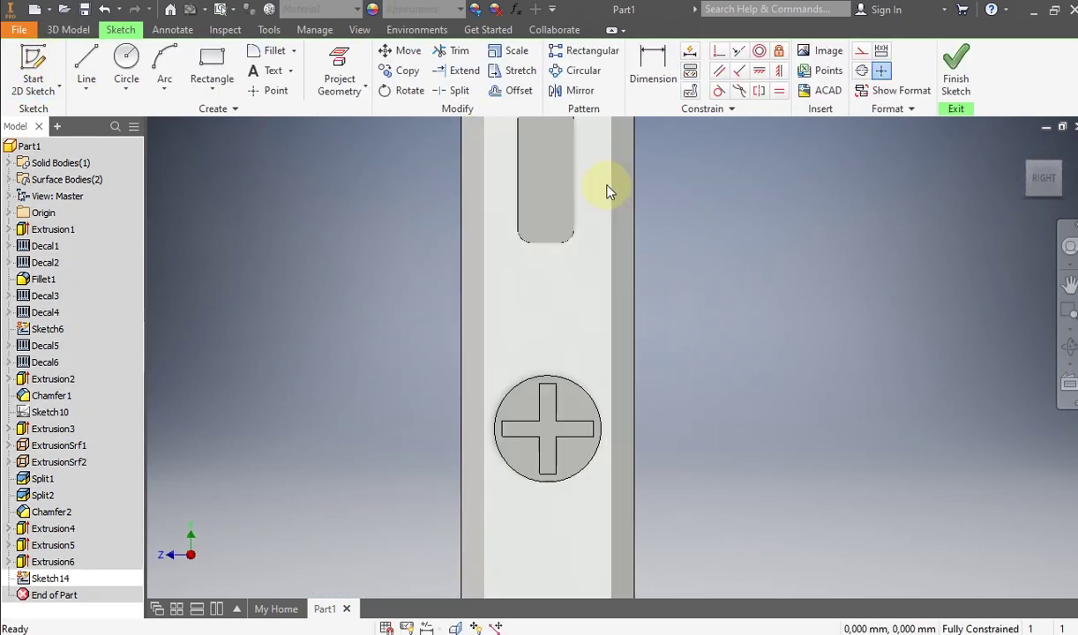
Step: Project the recess outline into the sketch and end the Project Geometry command
{"action": "left_click", "coordinate": [351, 81]}
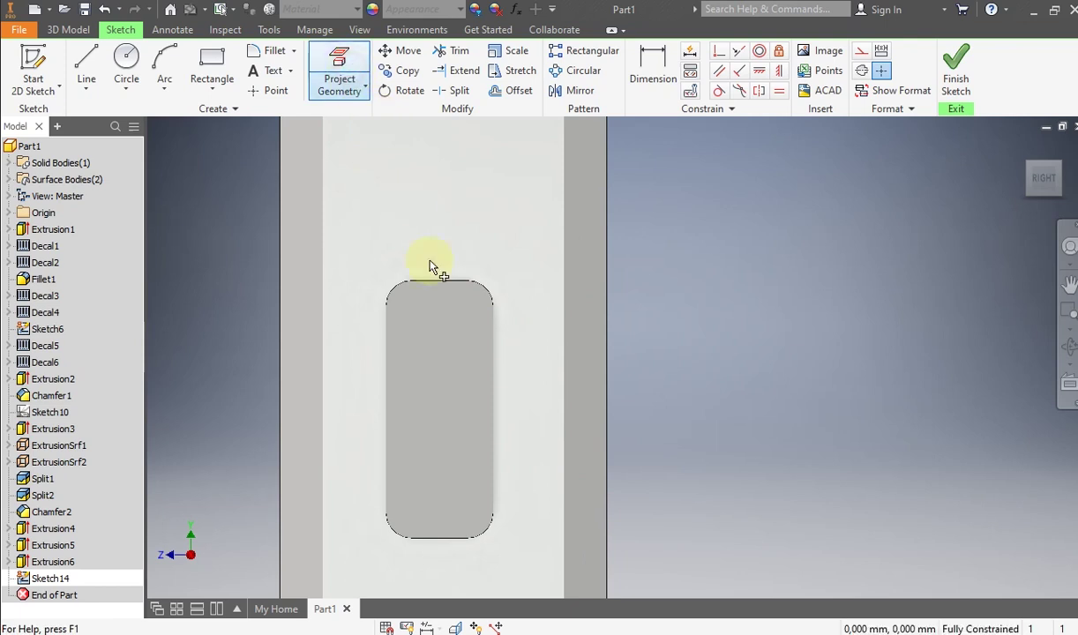
{"action": "left_click", "coordinate": [421, 289]}
{"action": "right_click", "coordinate": [741, 273]}
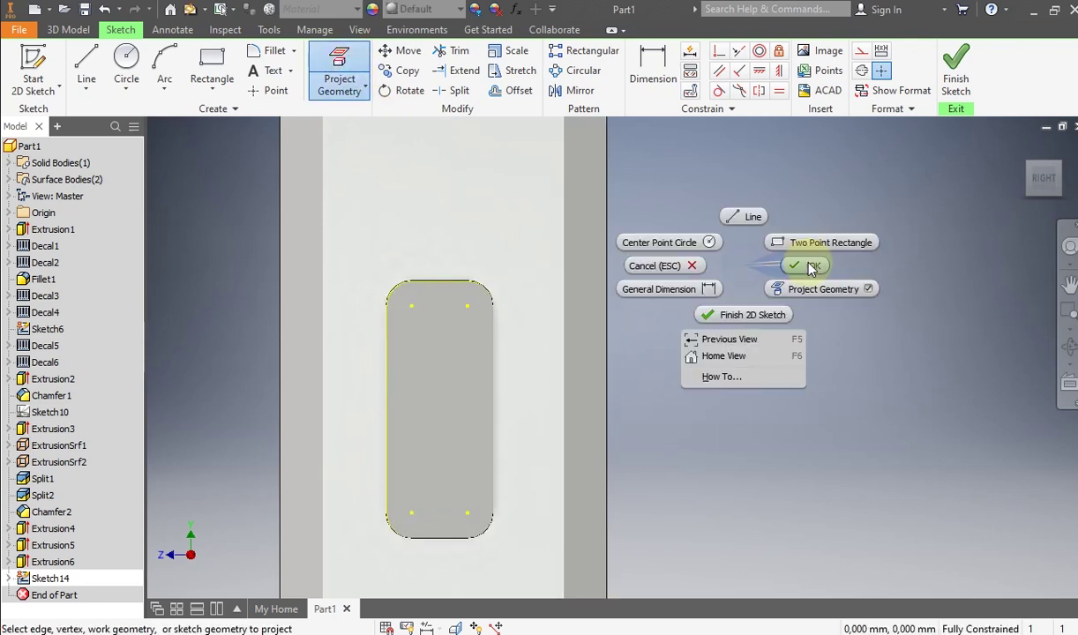
{"action": "left_click", "coordinate": [766, 266]}
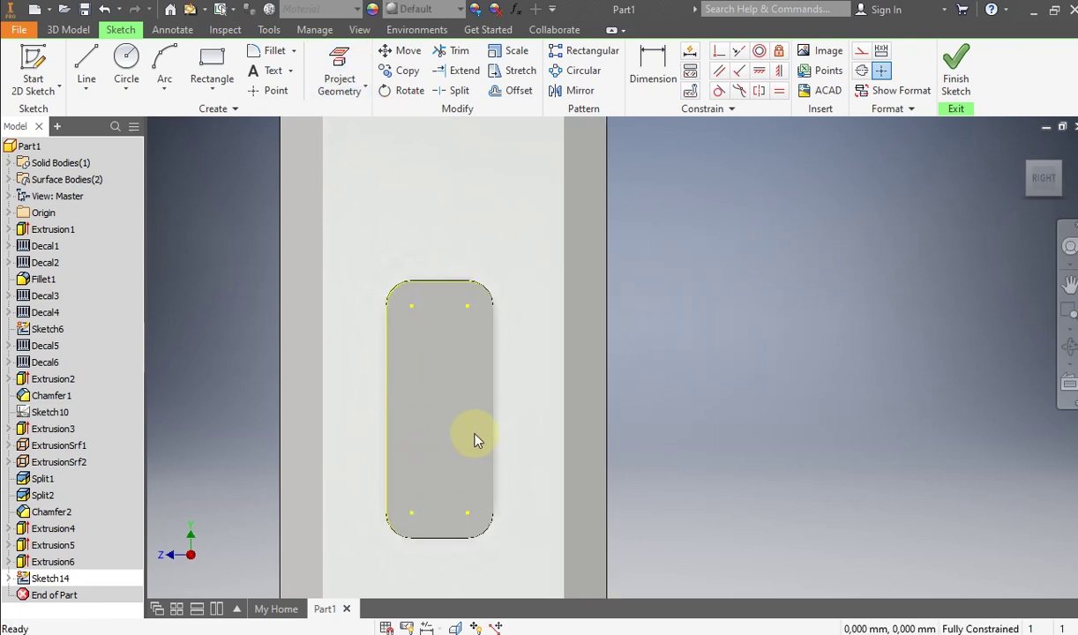
Step: Draw two 1.2 mm diameter circles centred on the upper and lower right corner centres of the projected recess outline
{"action": "left_click", "coordinate": [126, 66]}
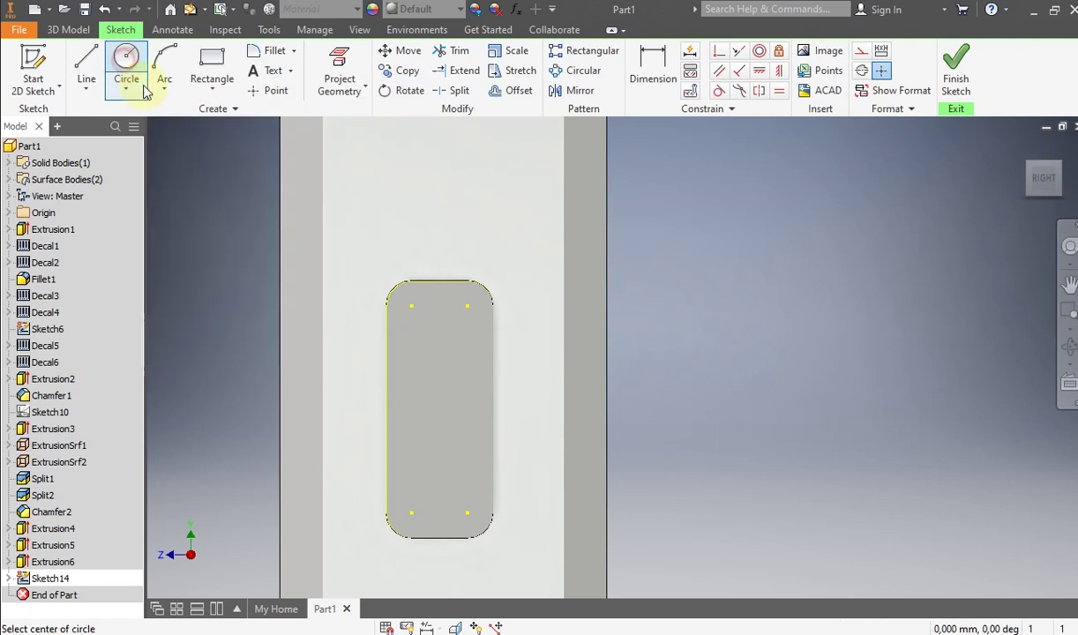
{"action": "left_click", "coordinate": [470, 306]}
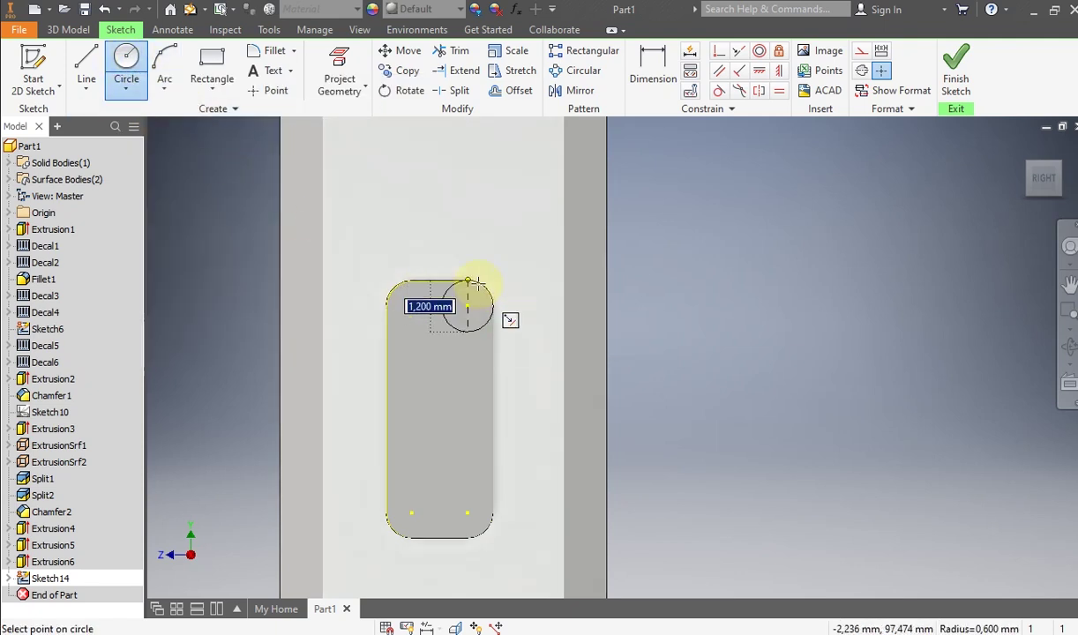
{"action": "left_click", "coordinate": [477, 284]}
{"action": "left_click", "coordinate": [468, 512]}
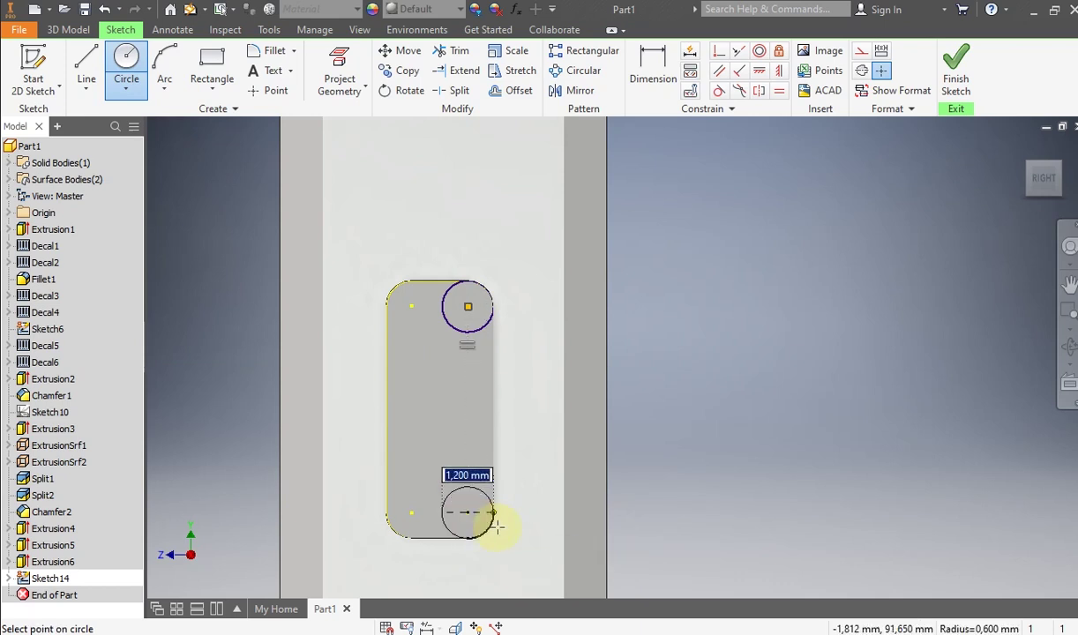
{"action": "left_click", "coordinate": [493, 515]}
{"action": "right_click", "coordinate": [558, 432]}
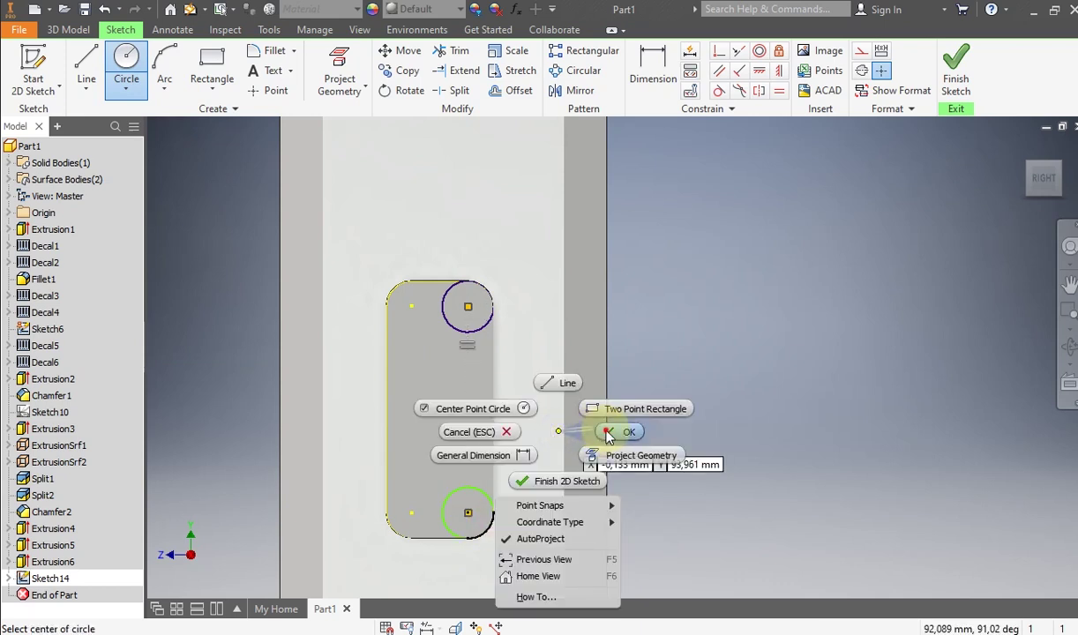
{"action": "left_click", "coordinate": [569, 380]}
Step: Connect the two circles with vertical lines along both sides to outline a narrow slot
{"action": "left_click", "coordinate": [88, 64]}
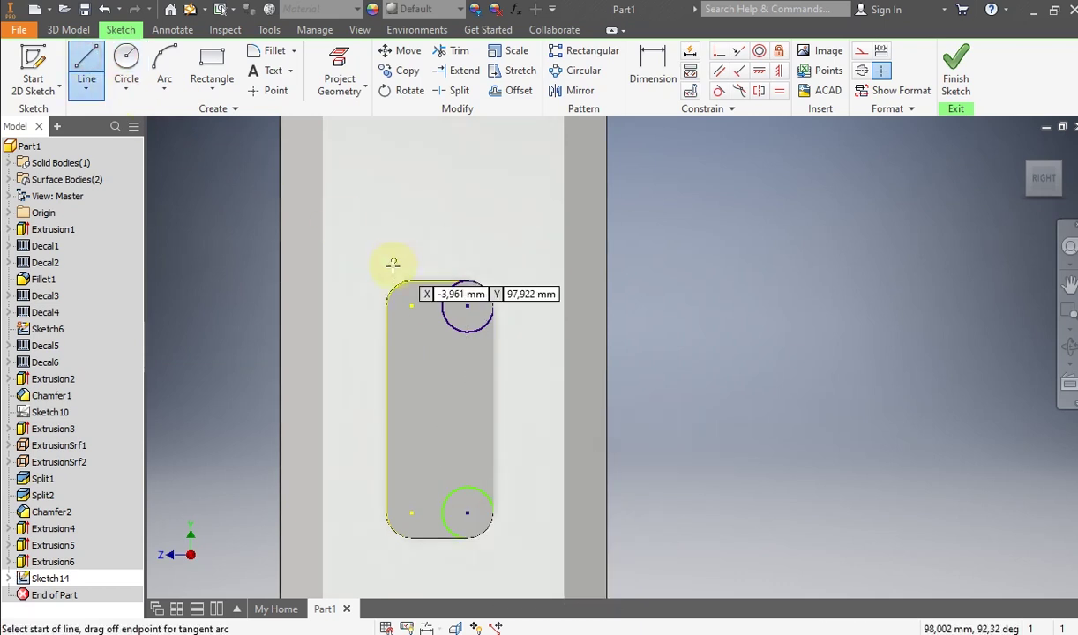
{"action": "left_click", "coordinate": [443, 308]}
{"action": "left_click", "coordinate": [442, 513]}
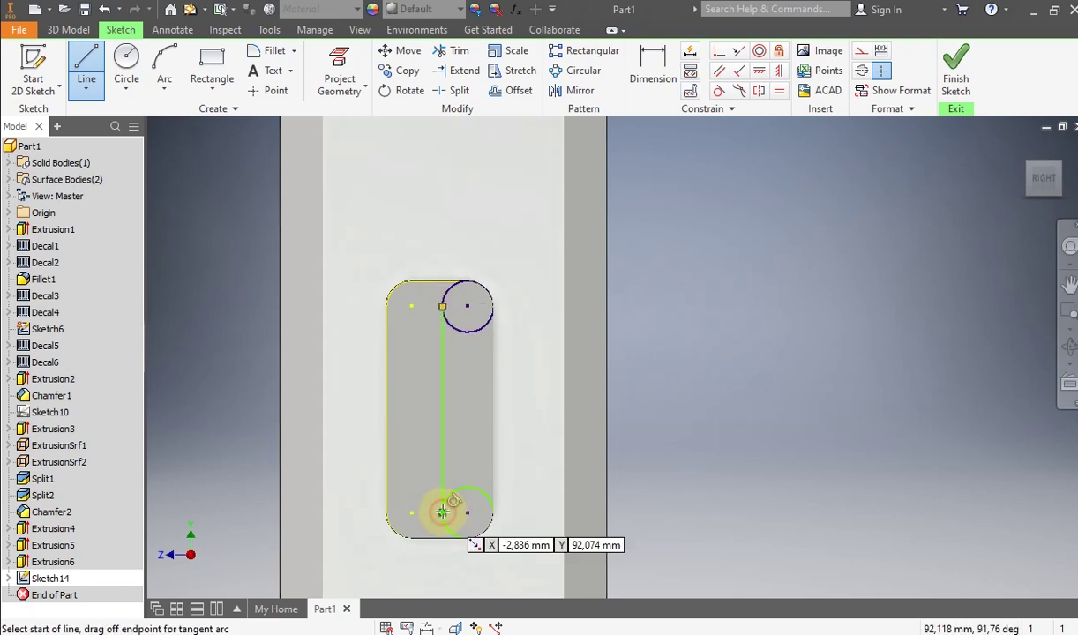
{"action": "left_click", "coordinate": [496, 513]}
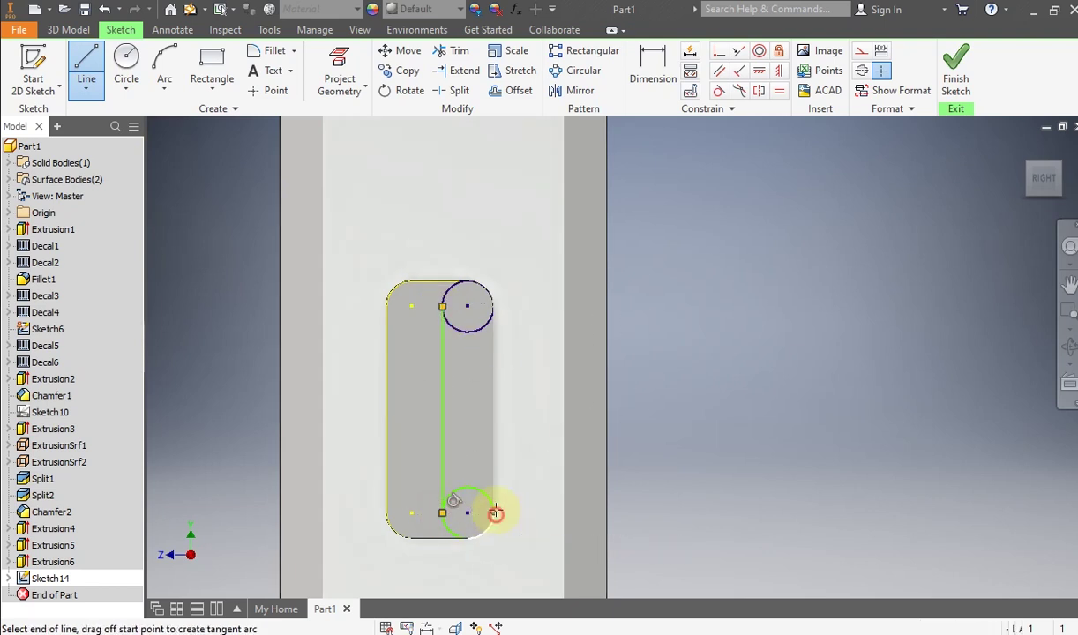
{"action": "left_click", "coordinate": [497, 306]}
{"action": "right_click", "coordinate": [499, 309]}
{"action": "left_click", "coordinate": [548, 308]}
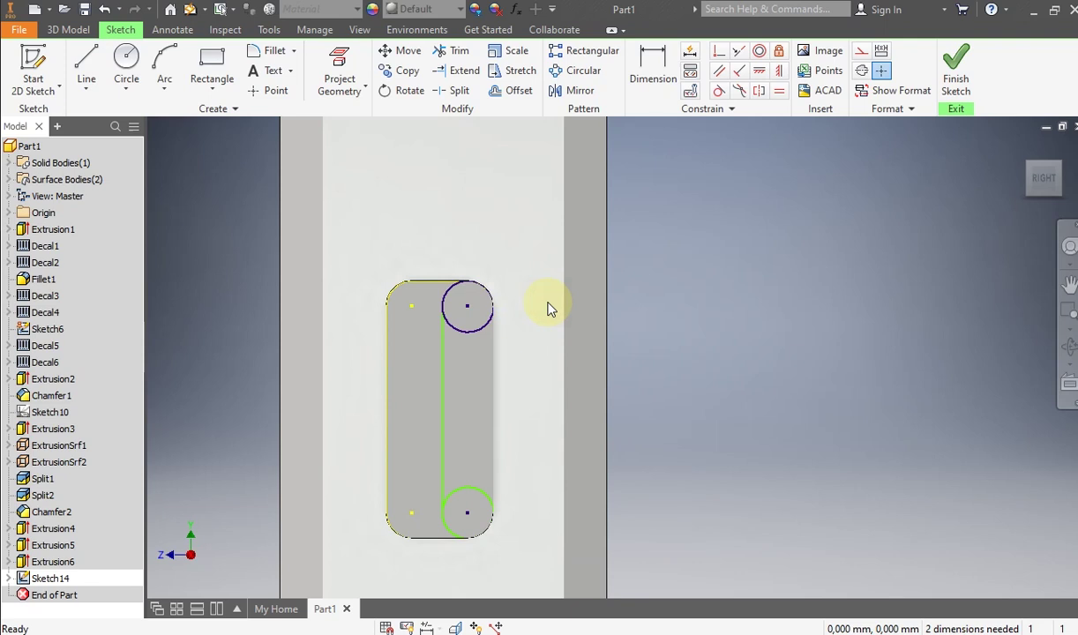
Step: Turn on Slice Graphics so the model is cut away at the sketch plane
{"action": "left_click", "coordinate": [360, 32]}
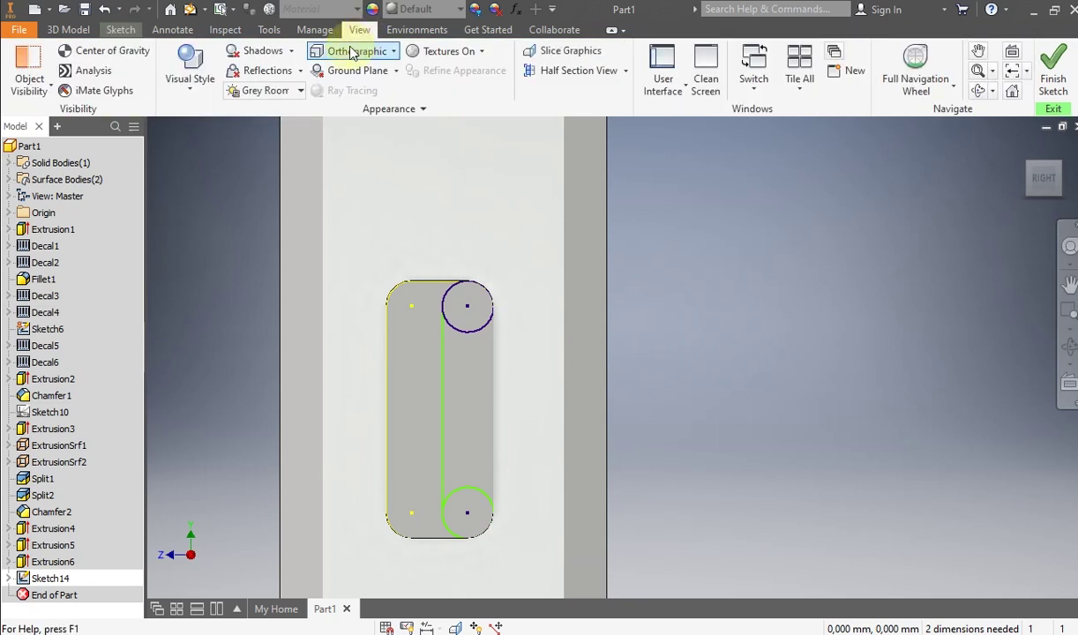
{"action": "left_click", "coordinate": [559, 59]}
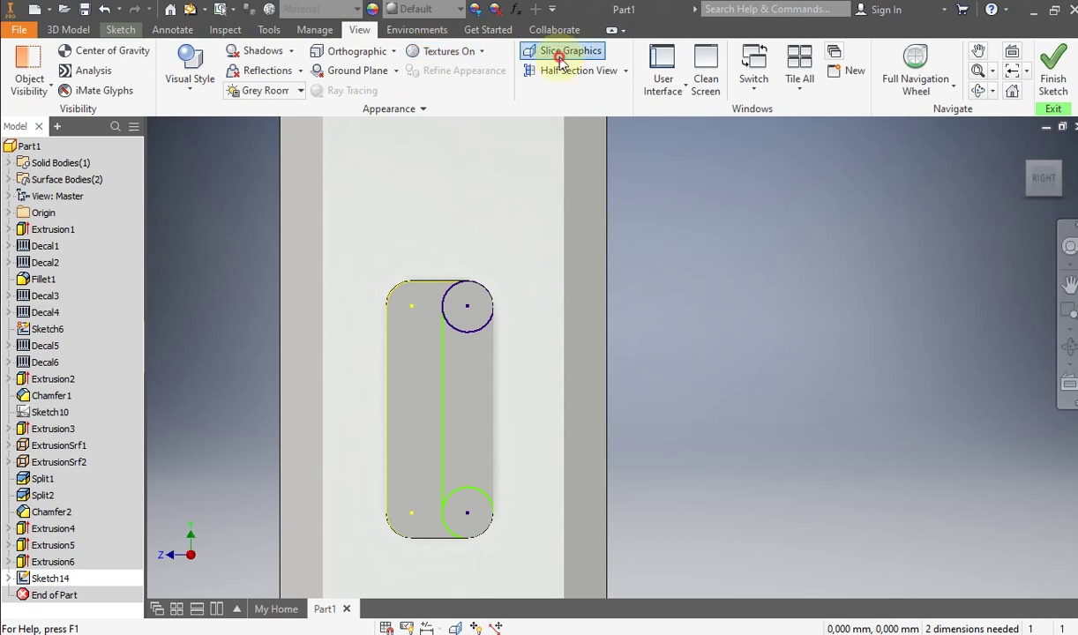
{"action": "middle_click_drag", "start_coordinate": [504, 433], "coordinate": [477, 332]}
{"action": "right_click", "coordinate": [409, 252]}
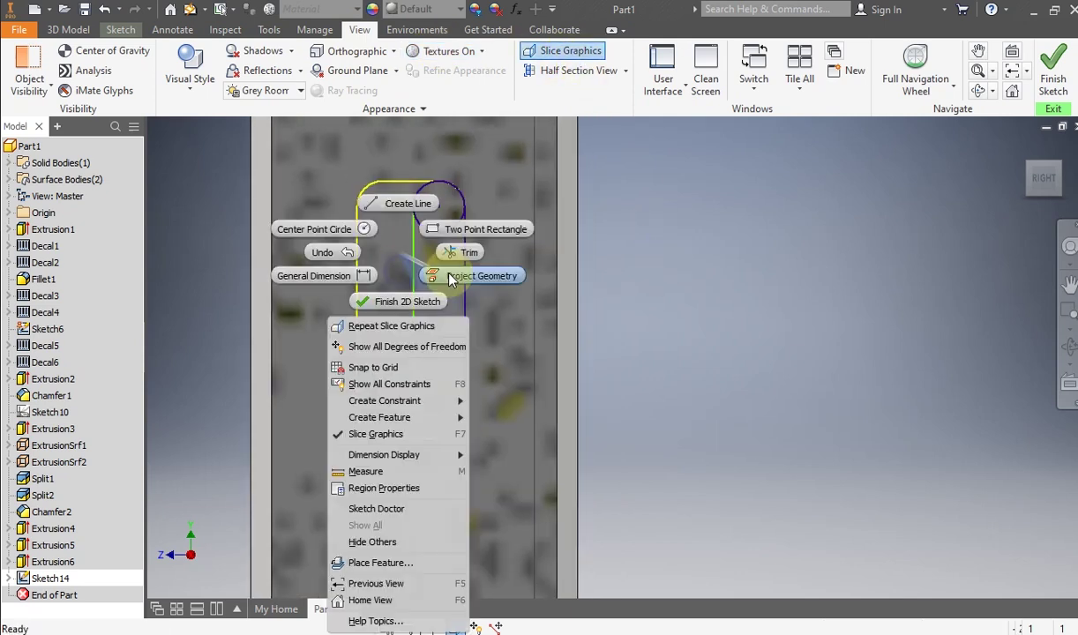
{"action": "left_click", "coordinate": [605, 302]}
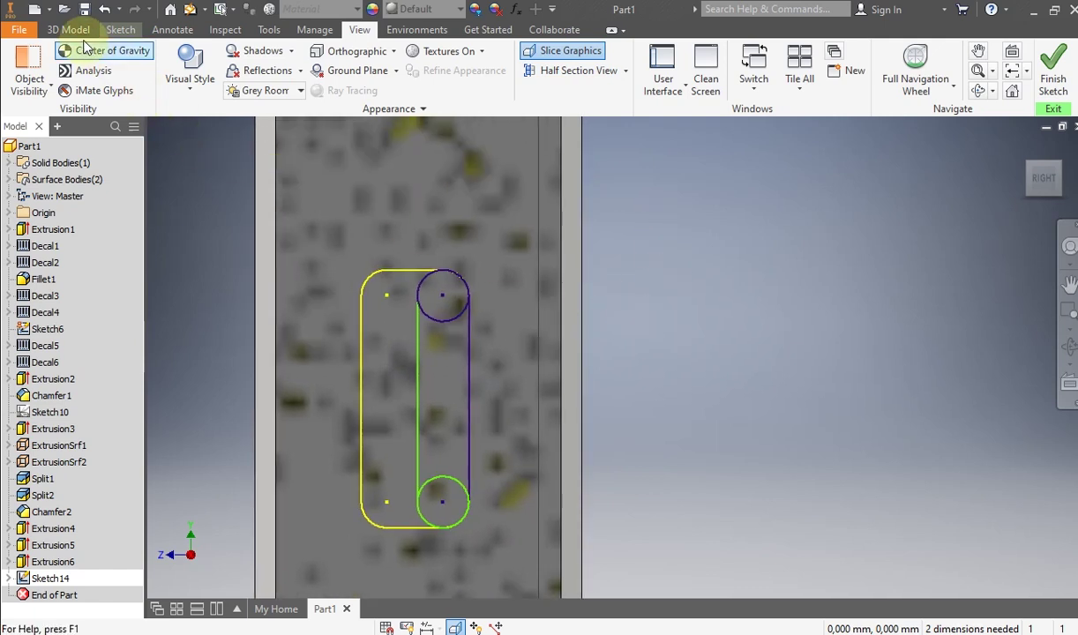
{"action": "left_click", "coordinate": [78, 32]}
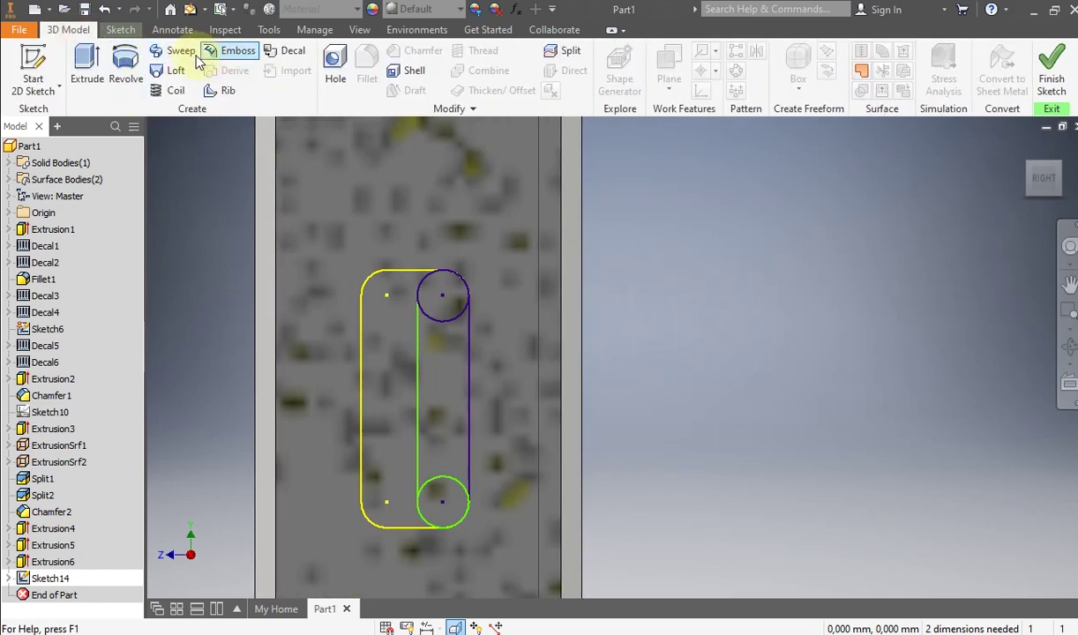
{"action": "left_click", "coordinate": [87, 66]}
{"action": "left_click", "coordinate": [599, 249]}
{"action": "left_click", "coordinate": [396, 325]}
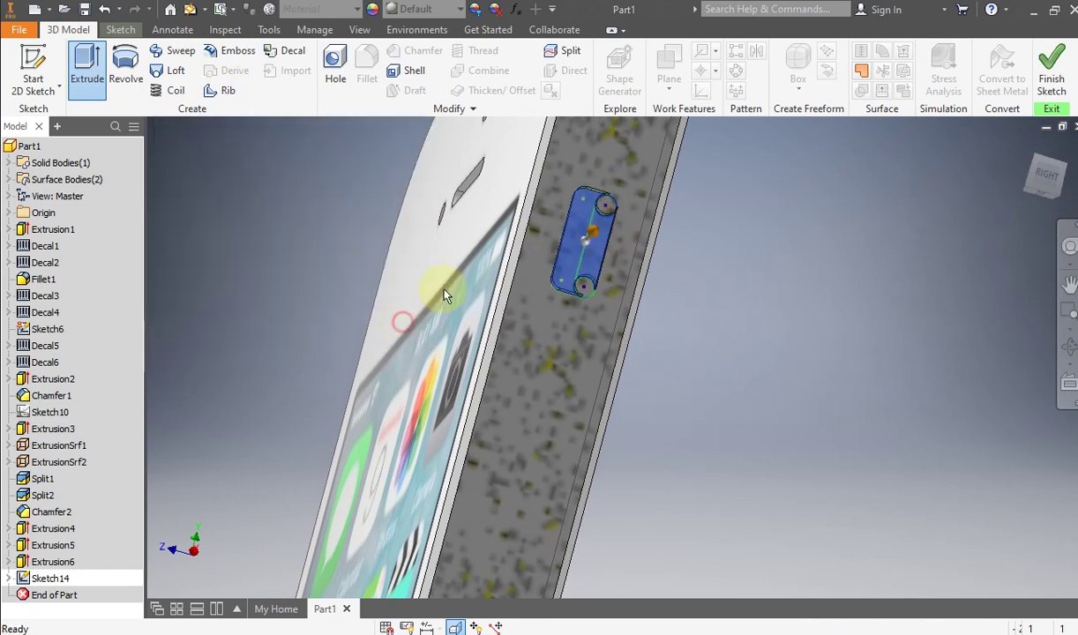
{"action": "right_click", "coordinate": [527, 260]}
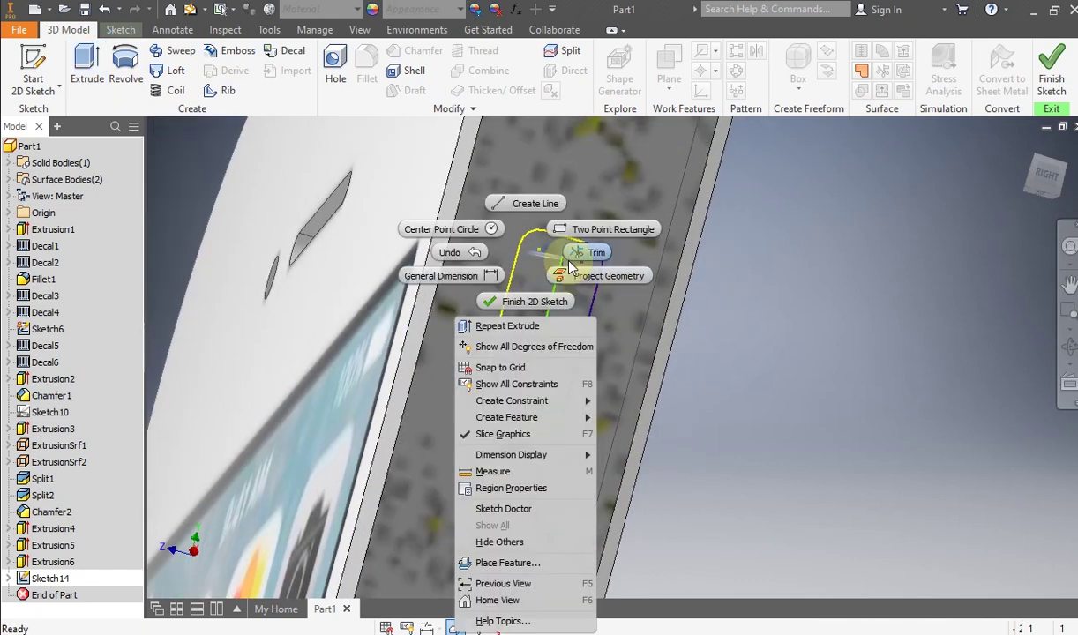
{"action": "left_click", "coordinate": [729, 304]}
{"action": "right_click", "coordinate": [688, 281]}
{"action": "left_click", "coordinate": [893, 318]}
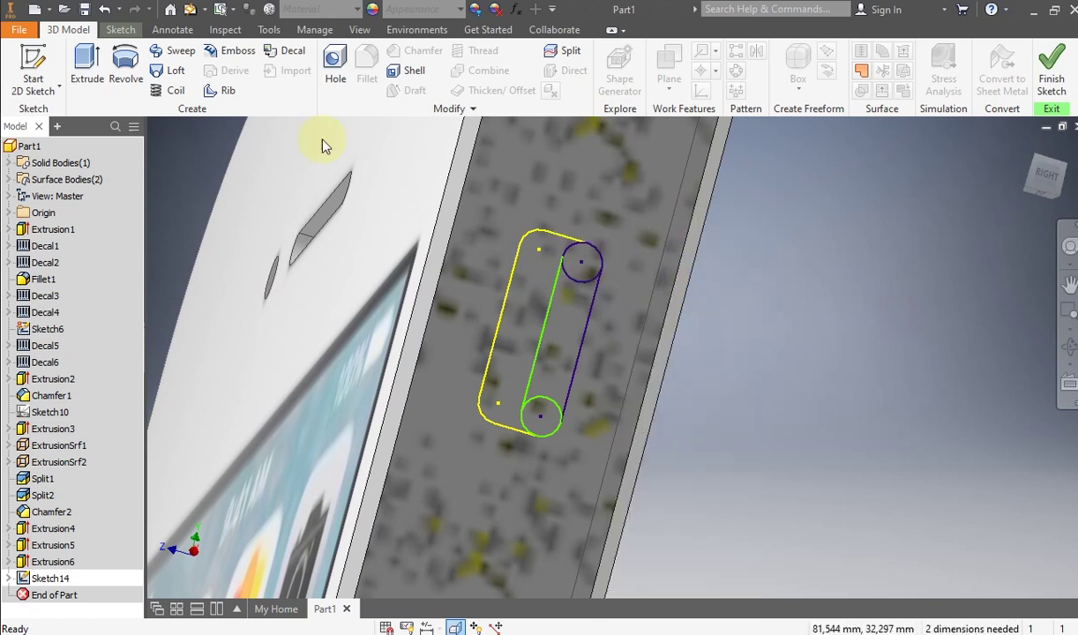
Step: Convert the projected left side, lower-left corner arc and lower edge of the recess outline to construction geometry
{"action": "left_click", "coordinate": [121, 30]}
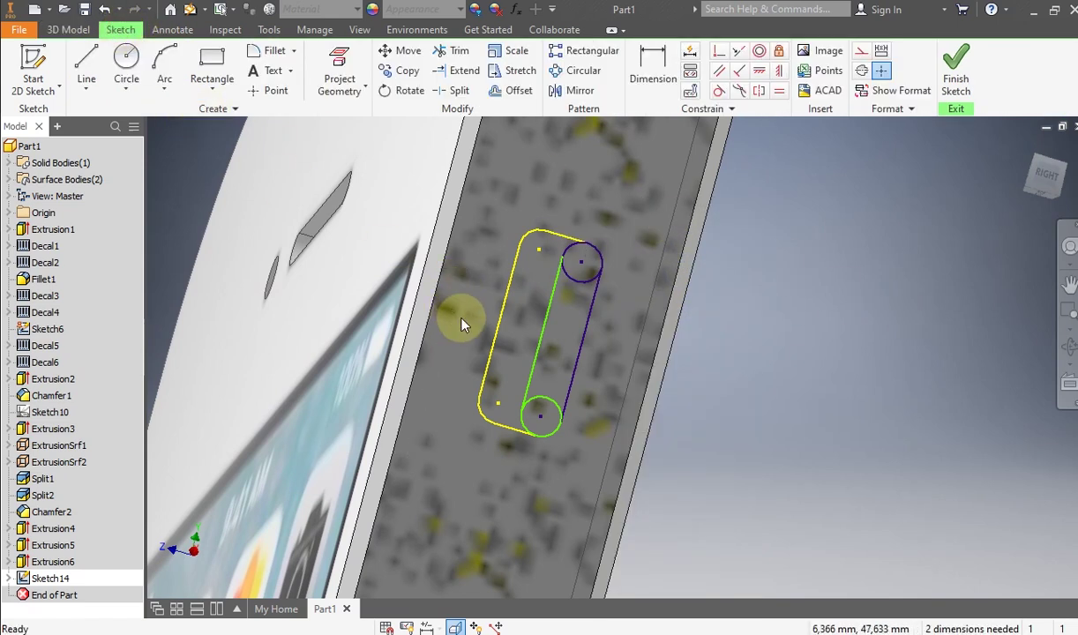
{"action": "middle_click_drag", "start_coordinate": [460, 325], "coordinate": [429, 414]}
{"action": "left_click_drag", "start_coordinate": [446, 285], "coordinate": [412, 289]}
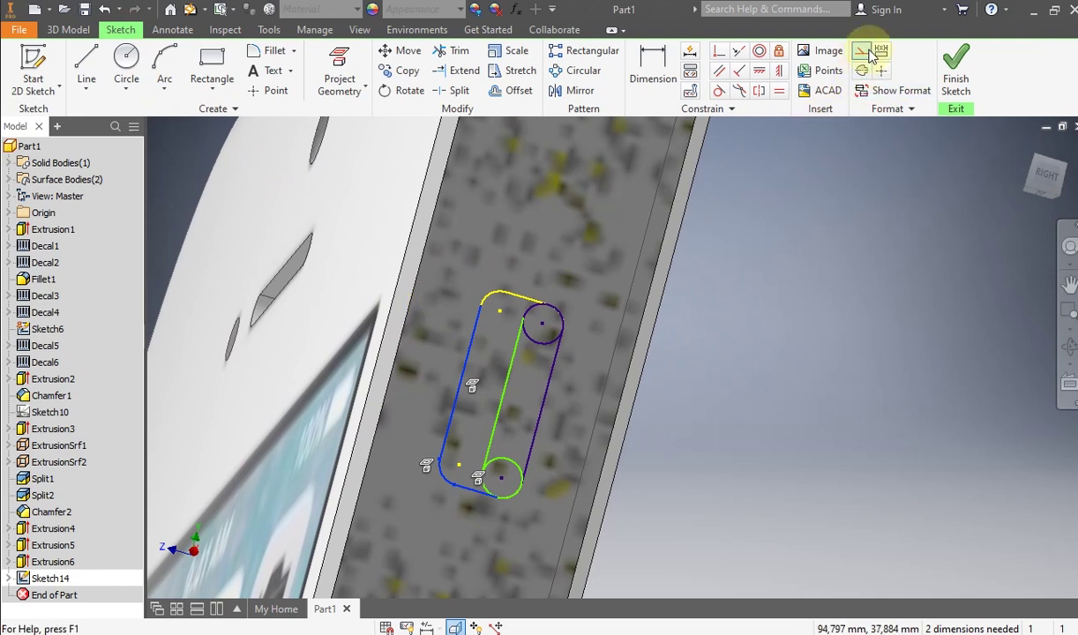
{"action": "left_click", "coordinate": [869, 53]}
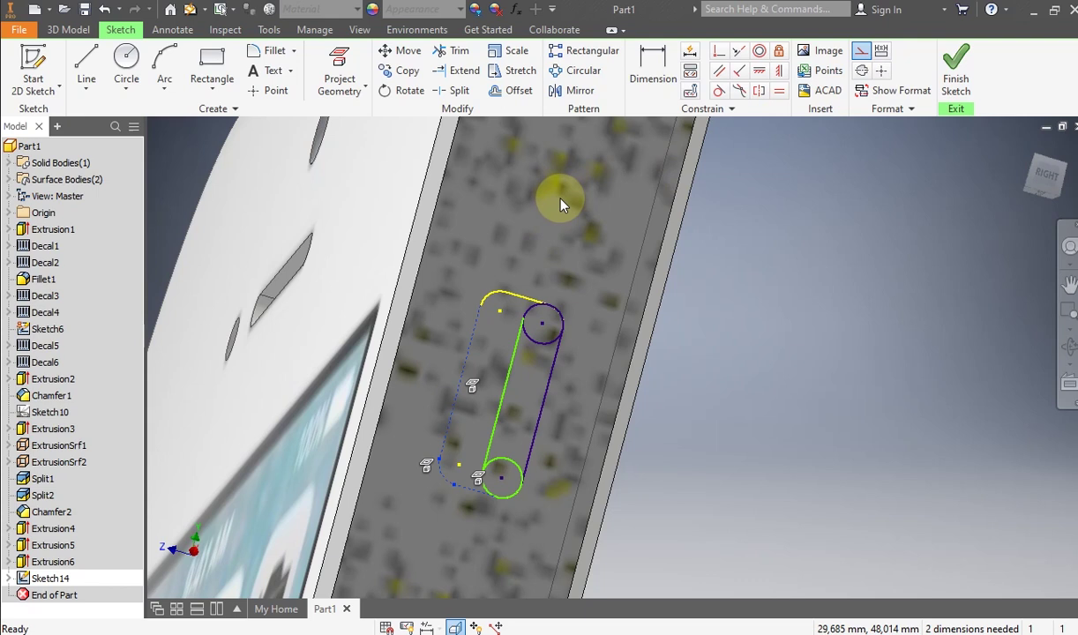
{"action": "left_click", "coordinate": [68, 30]}
{"action": "left_click", "coordinate": [86, 66]}
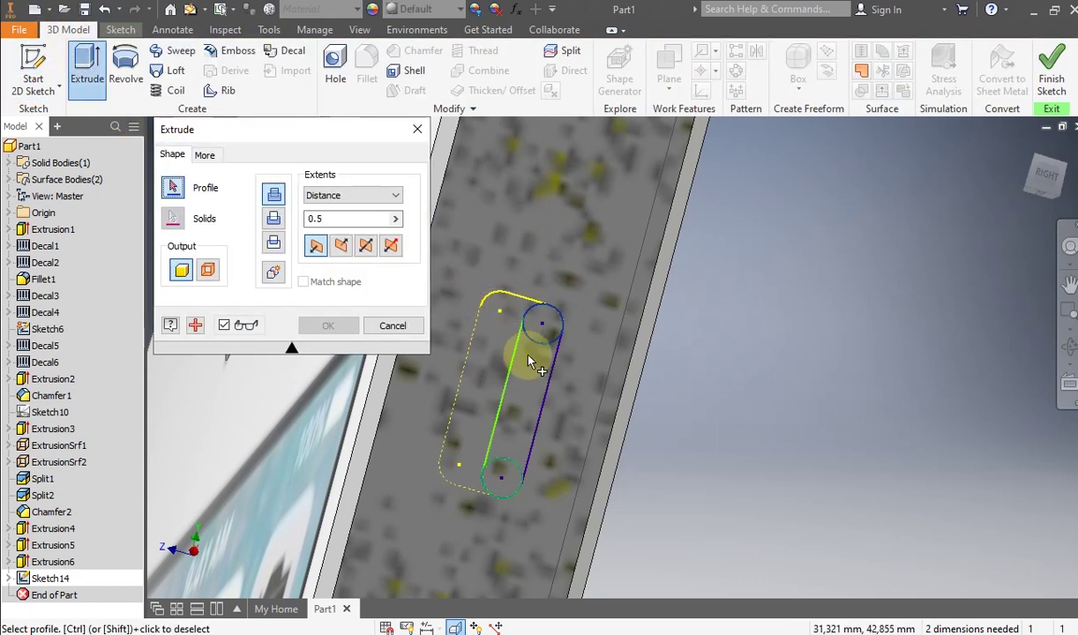
{"action": "left_click", "coordinate": [542, 323]}
{"action": "left_click", "coordinate": [500, 474]}
{"action": "left_click", "coordinate": [390, 330]}
{"action": "scroll", "coordinate": [547, 455], "scroll_direction": "down", "scroll_amount": 4}
{"action": "middle_click_drag", "start_coordinate": [304, 551], "coordinate": [358, 450]}
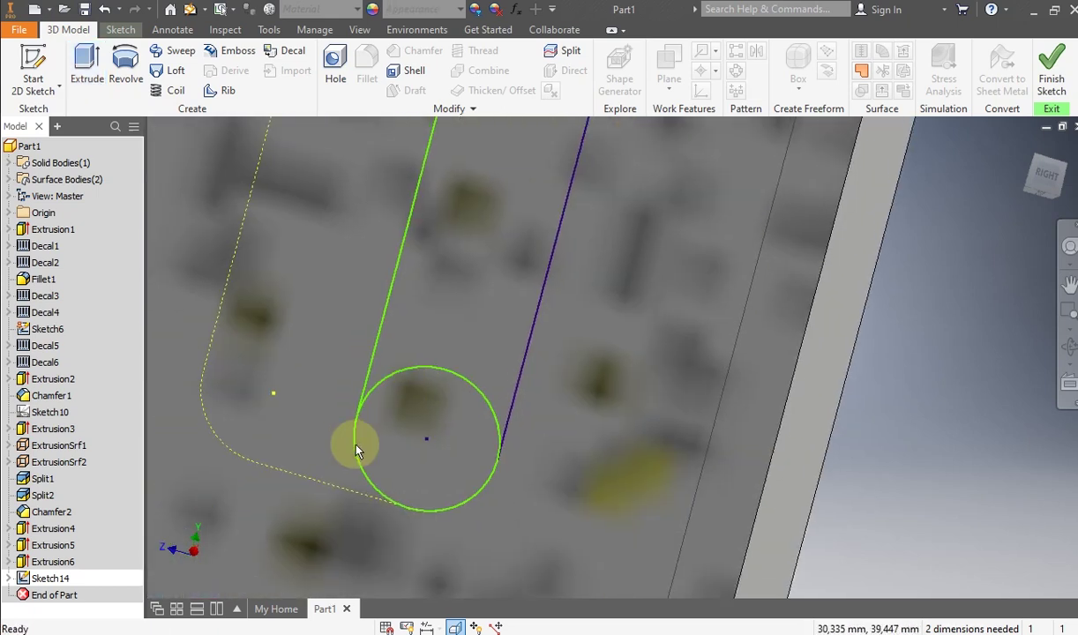
{"action": "scroll", "coordinate": [364, 414], "scroll_direction": "up", "scroll_amount": 5}
{"action": "scroll", "coordinate": [373, 375], "scroll_direction": "down", "scroll_amount": 8}
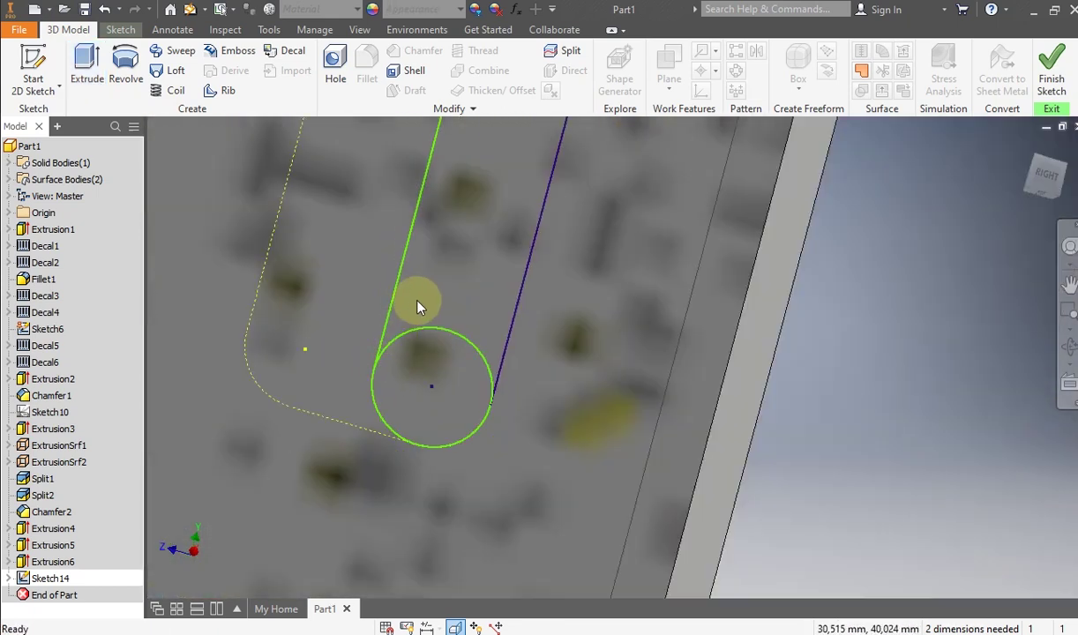
{"action": "middle_click_drag", "start_coordinate": [420, 305], "coordinate": [429, 377]}
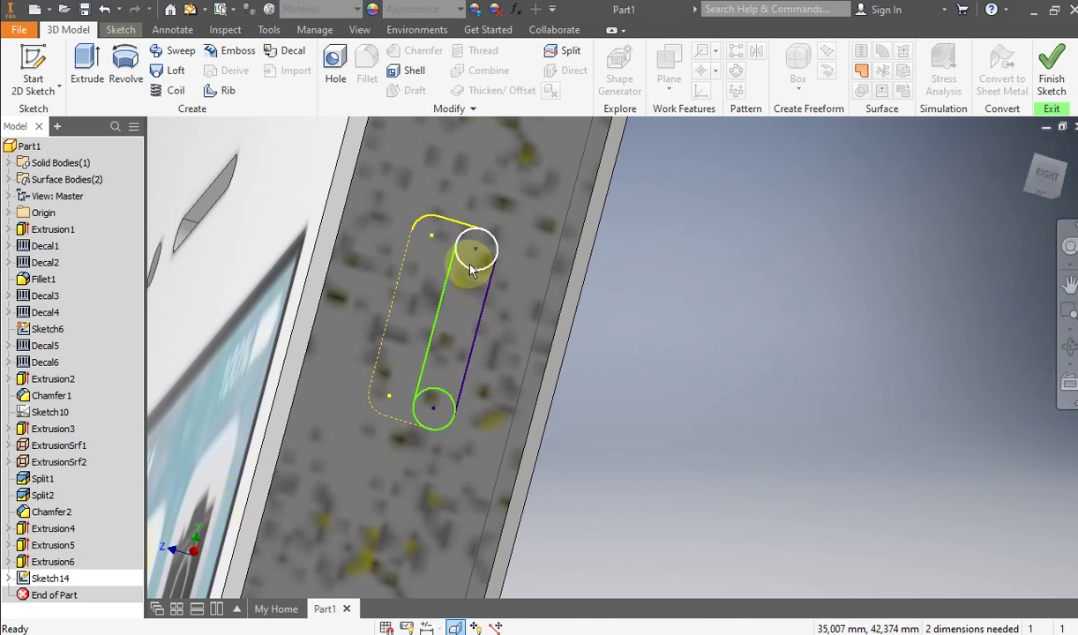
{"action": "scroll", "coordinate": [471, 265], "scroll_direction": "up", "scroll_amount": 2}
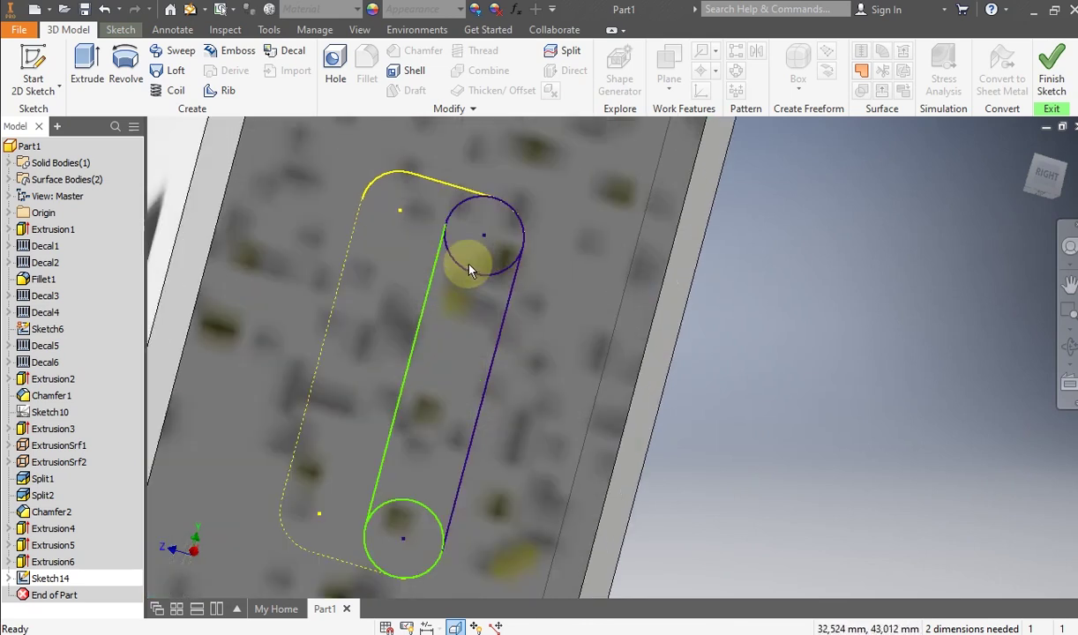
Step: Trim away the inner arcs of both circles to leave a single closed slot profile
{"action": "left_click", "coordinate": [118, 30]}
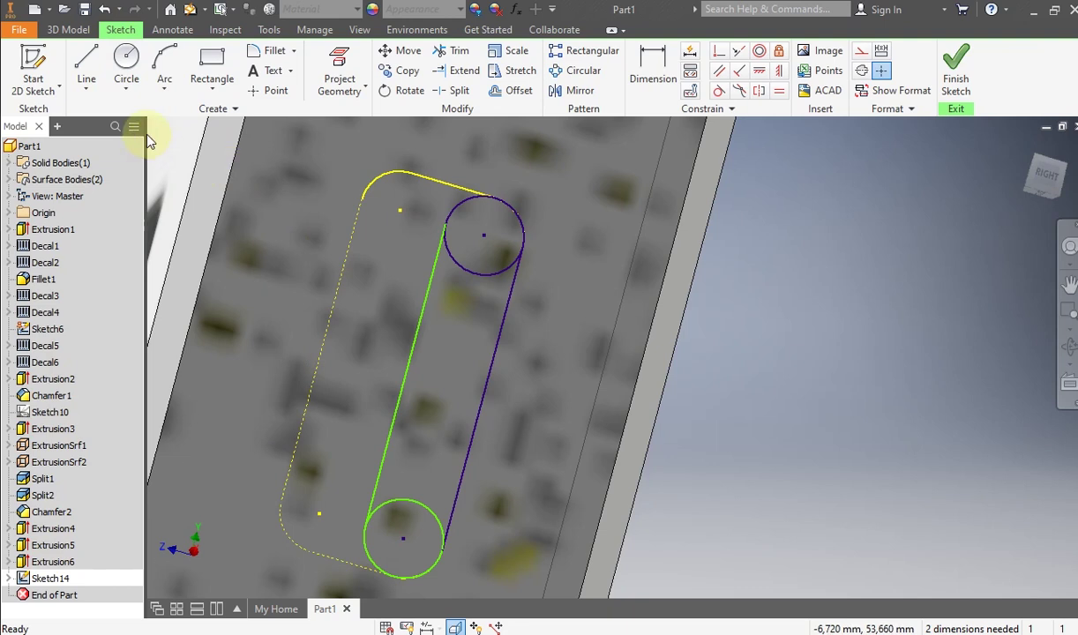
{"action": "left_click", "coordinate": [451, 49]}
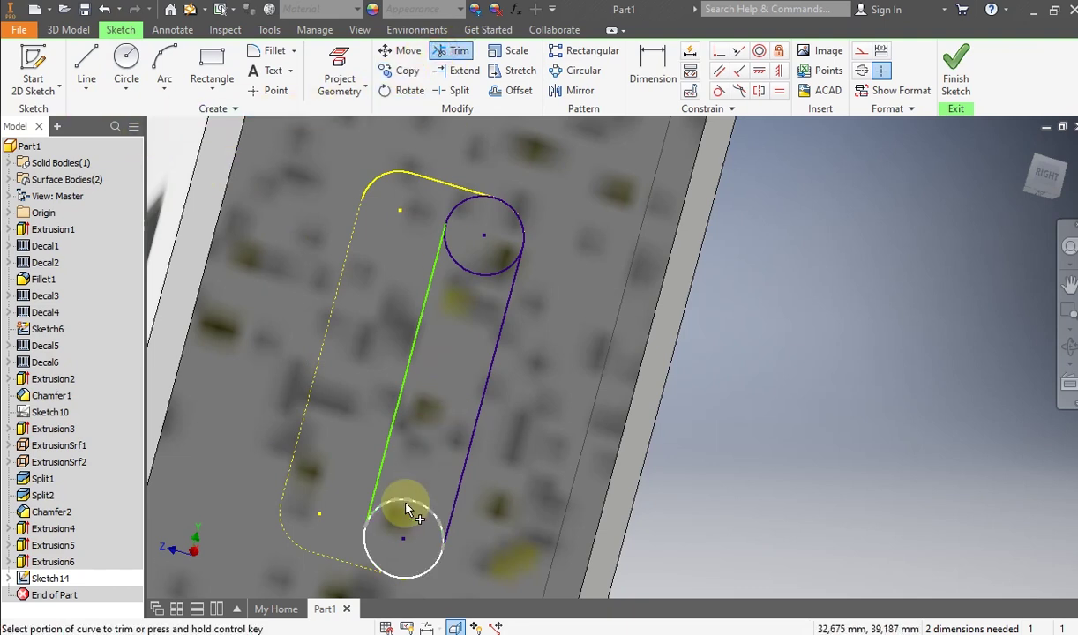
{"action": "left_click", "coordinate": [450, 265]}
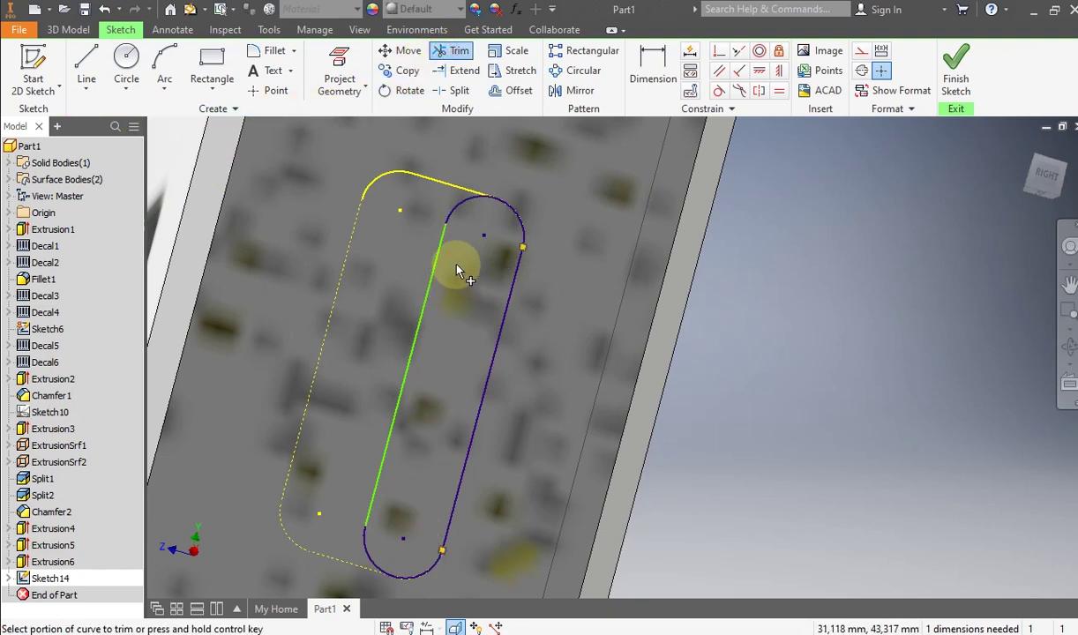
{"action": "right_click", "coordinate": [450, 265]}
{"action": "left_click", "coordinate": [385, 212]}
{"action": "scroll", "coordinate": [340, 477], "scroll_direction": "up", "scroll_amount": 5}
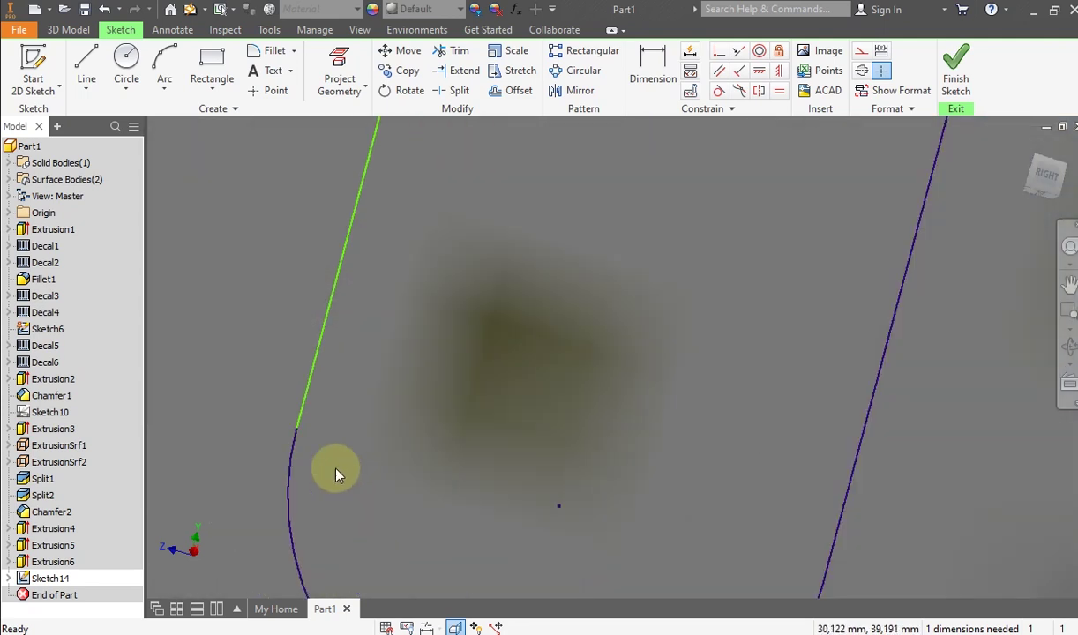
{"action": "scroll", "coordinate": [324, 439], "scroll_direction": "down", "scroll_amount": 6}
Step: Extrude the closed slot profile 1 mm outward as a join to form the mute switch lever
{"action": "left_click", "coordinate": [71, 30]}
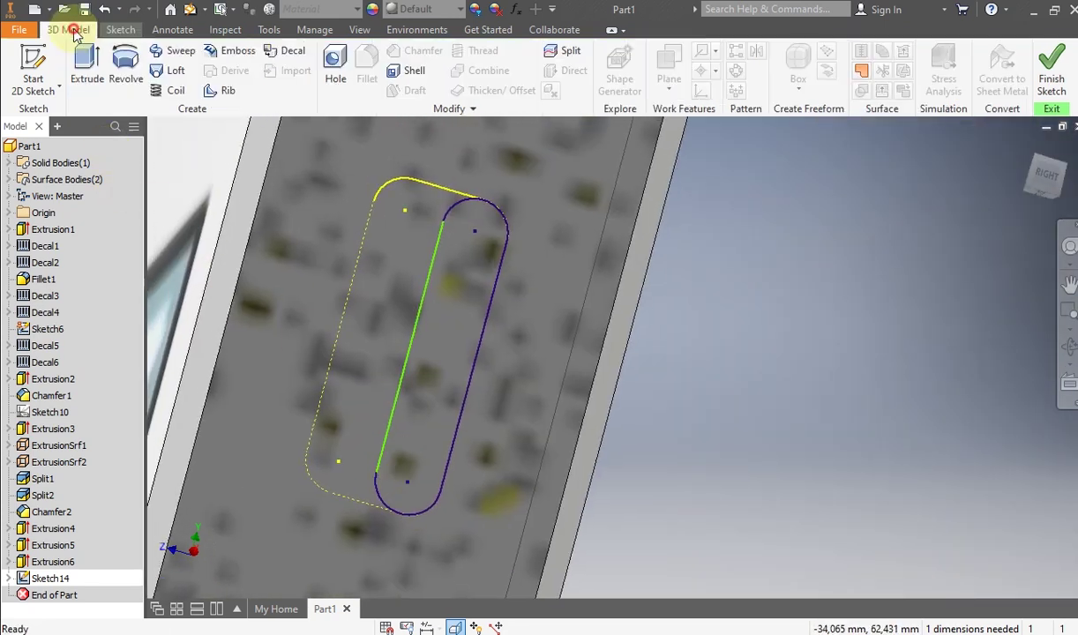
{"action": "left_click", "coordinate": [86, 63]}
{"action": "left_click", "coordinate": [462, 248]}
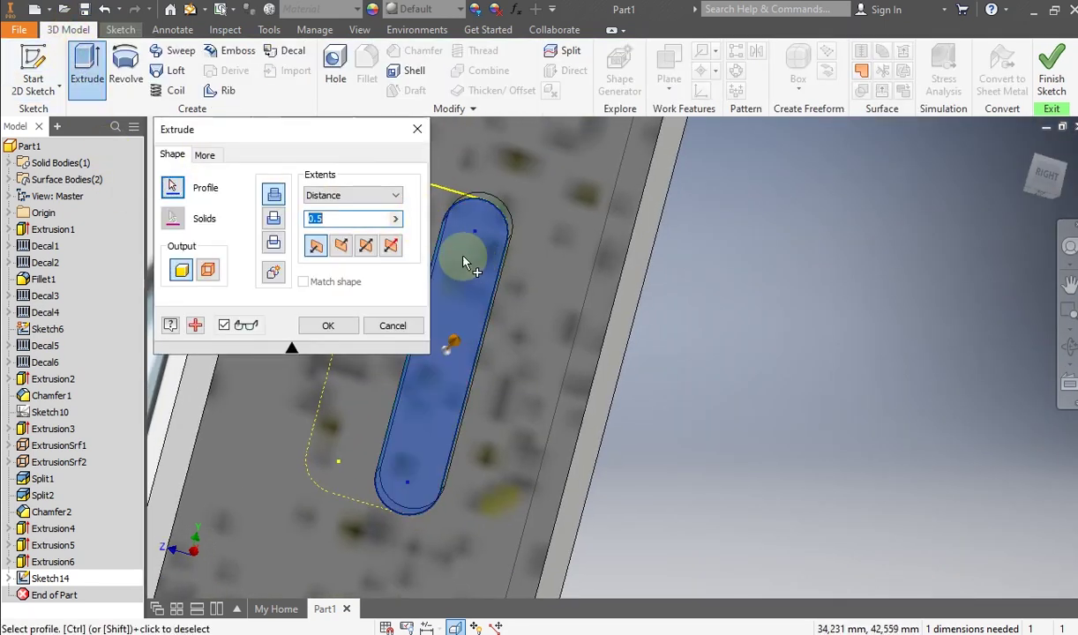
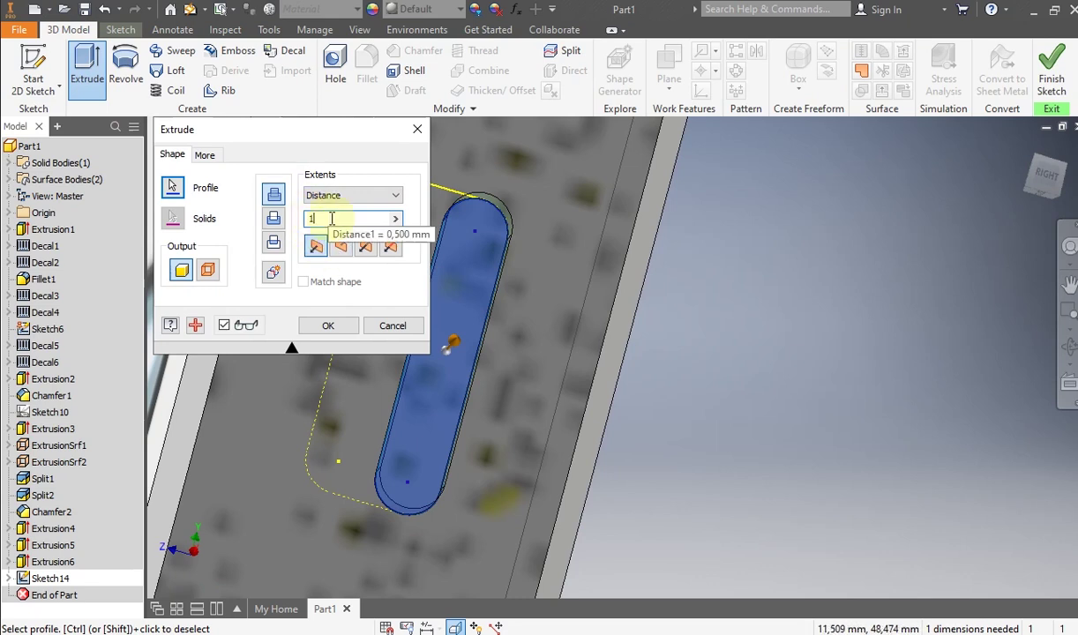
{"action": "left_click", "coordinate": [343, 328]}
Step: Start a new sketch on the phone's opposite long side face, where the pictured tray and pinhole are
{"action": "scroll", "coordinate": [548, 308], "scroll_direction": "up", "scroll_amount": 3}
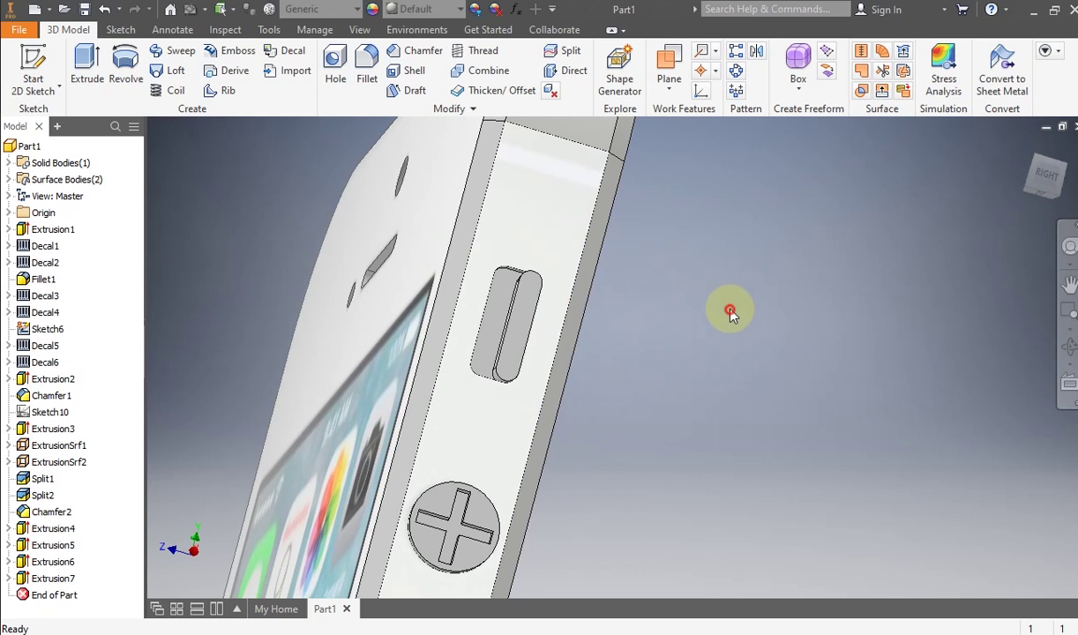
{"action": "left_click", "coordinate": [1069, 346]}
{"action": "left_click_drag", "start_coordinate": [681, 327], "coordinate": [750, 359]}
{"action": "right_click", "coordinate": [750, 358]}
{"action": "left_click", "coordinate": [806, 358]}
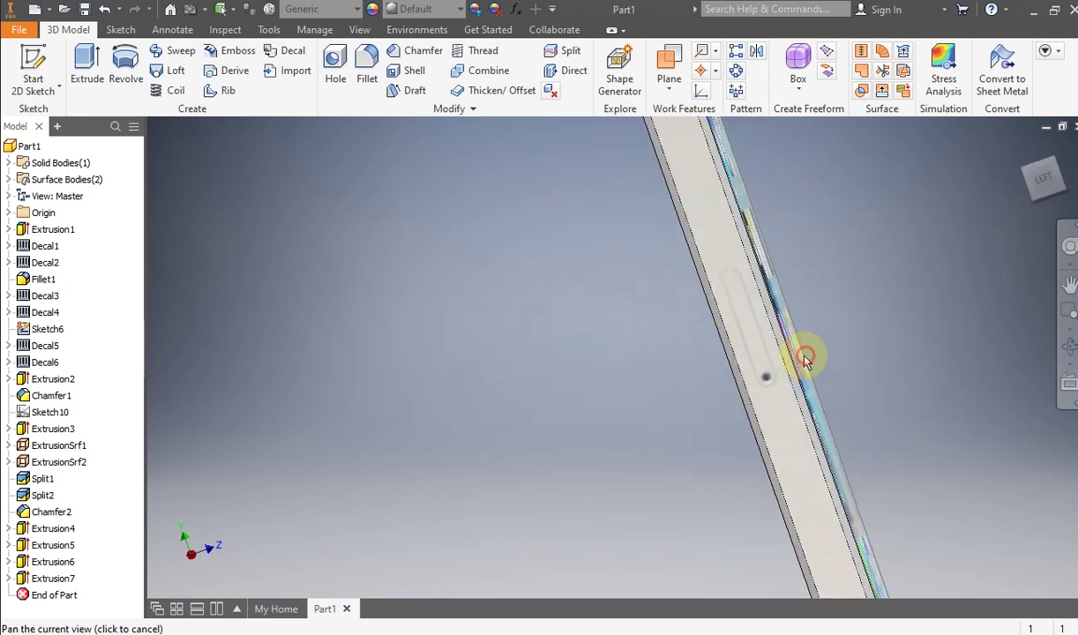
{"action": "left_click", "coordinate": [760, 353]}
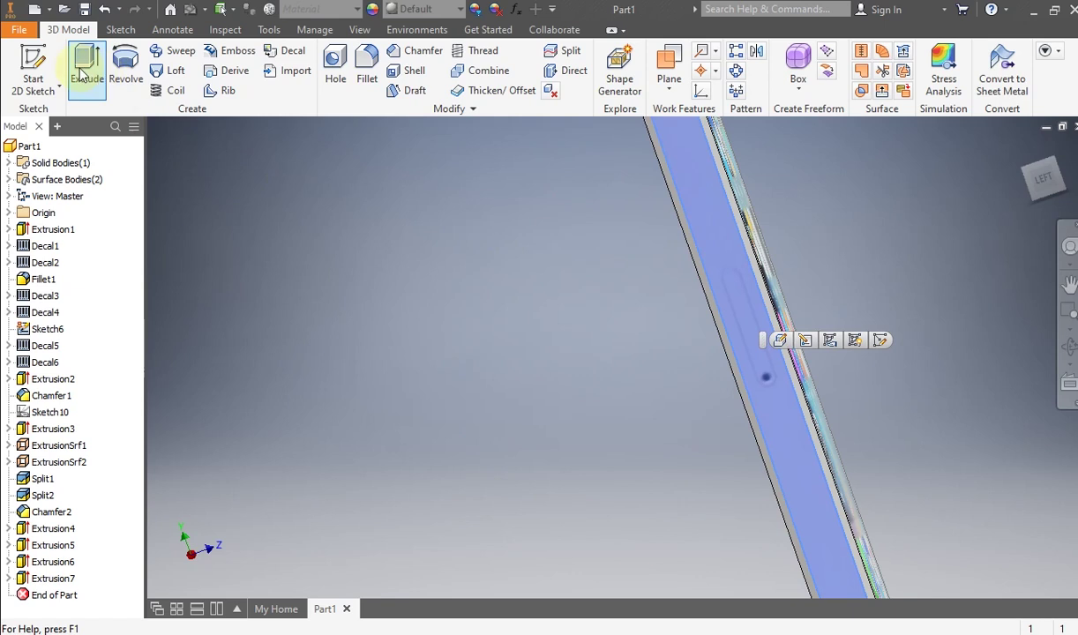
{"action": "left_click", "coordinate": [35, 60]}
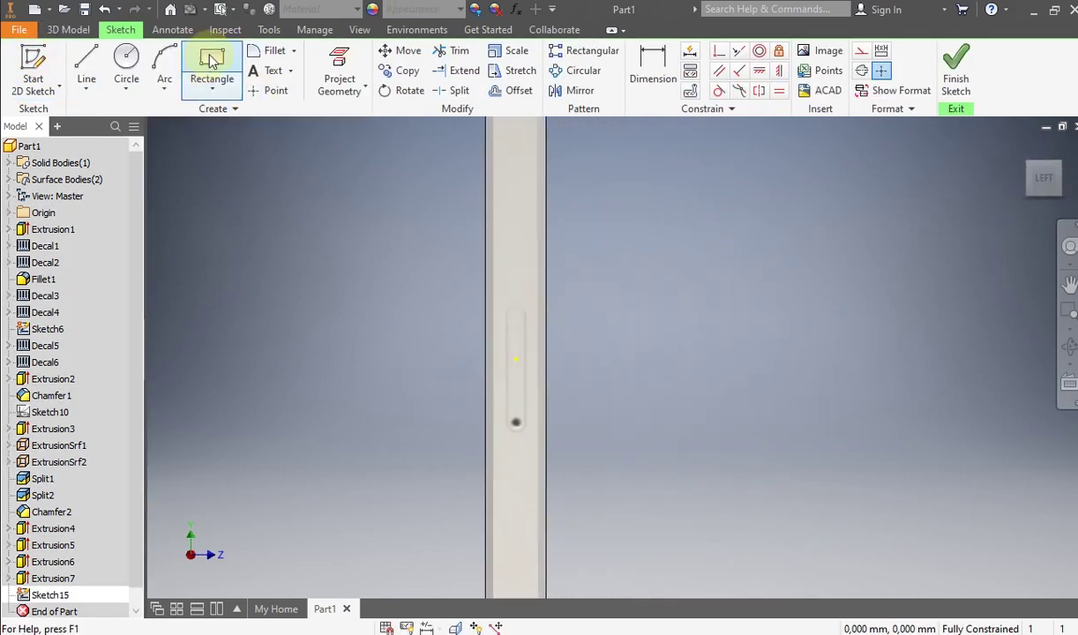
Step: Sketch a circle about 0.9 mm in diameter over the pictured pinhole near the tray's lower end
{"action": "left_click", "coordinate": [126, 60]}
{"action": "scroll", "coordinate": [481, 388], "scroll_direction": "up", "scroll_amount": 5}
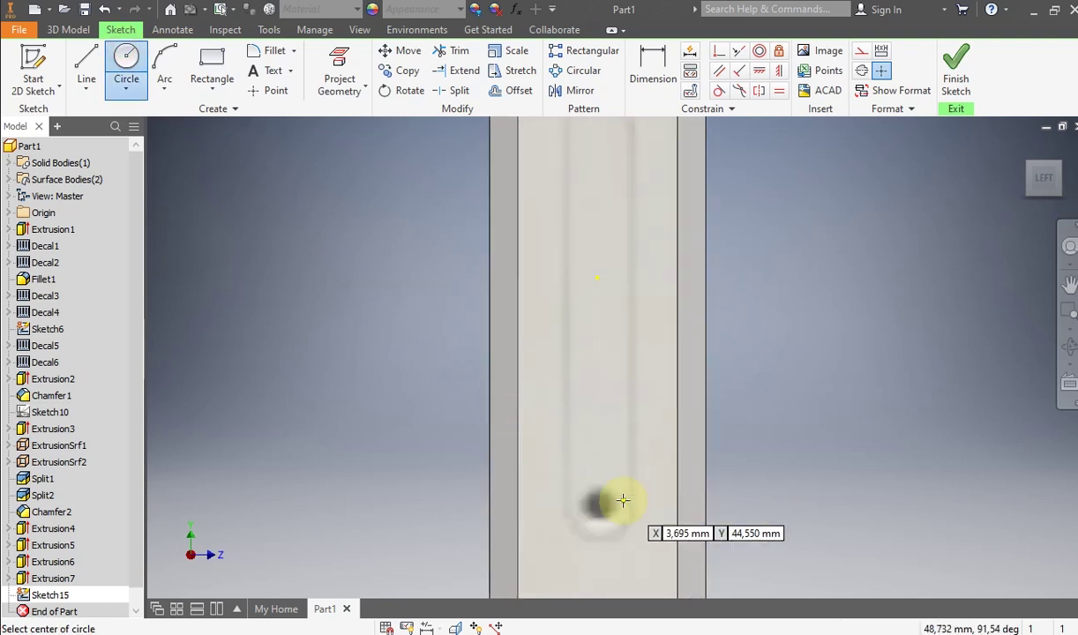
{"action": "middle_click_drag", "start_coordinate": [623, 501], "coordinate": [532, 414]}
{"action": "scroll", "coordinate": [532, 414], "scroll_direction": "up", "scroll_amount": 5}
{"action": "scroll", "coordinate": [480, 469], "scroll_direction": "down", "scroll_amount": 3}
{"action": "middle_click_drag", "start_coordinate": [475, 447], "coordinate": [469, 415]}
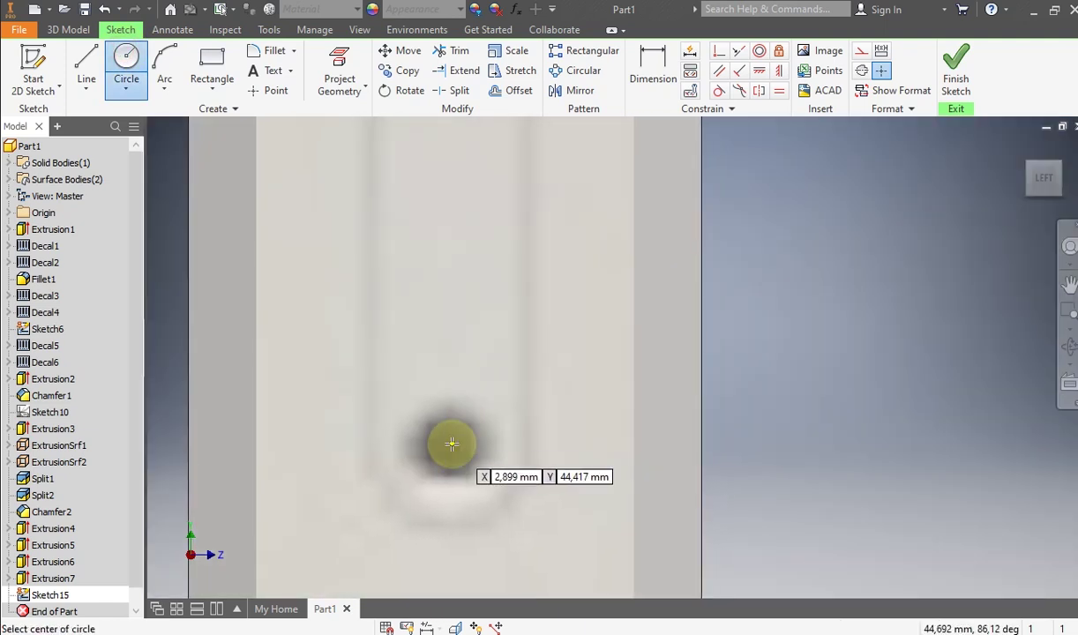
{"action": "left_click", "coordinate": [450, 449]}
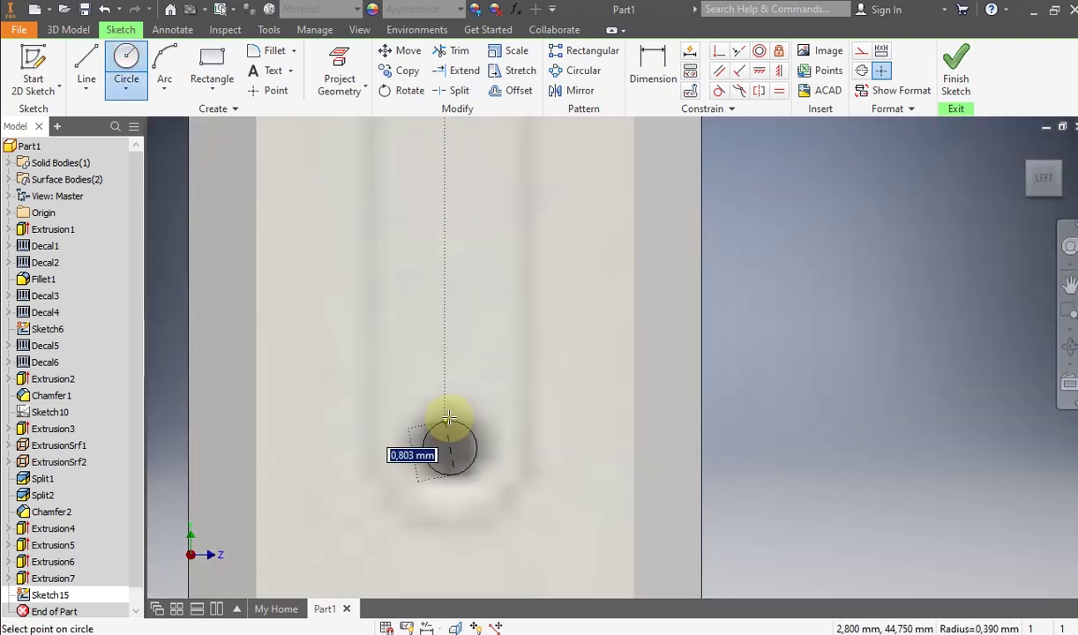
{"action": "left_click", "coordinate": [449, 418]}
{"action": "right_click", "coordinate": [477, 380]}
{"action": "left_click", "coordinate": [536, 381]}
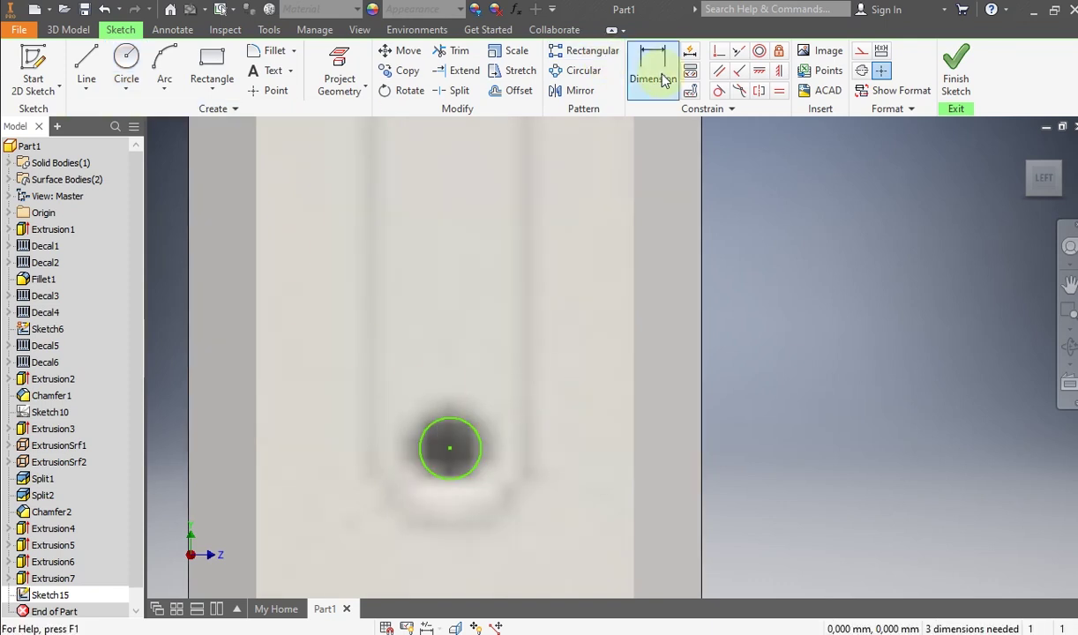
Step: Dimension the pinhole circle's diameter to 1 mm
{"action": "left_click", "coordinate": [653, 66]}
{"action": "left_click", "coordinate": [479, 394]}
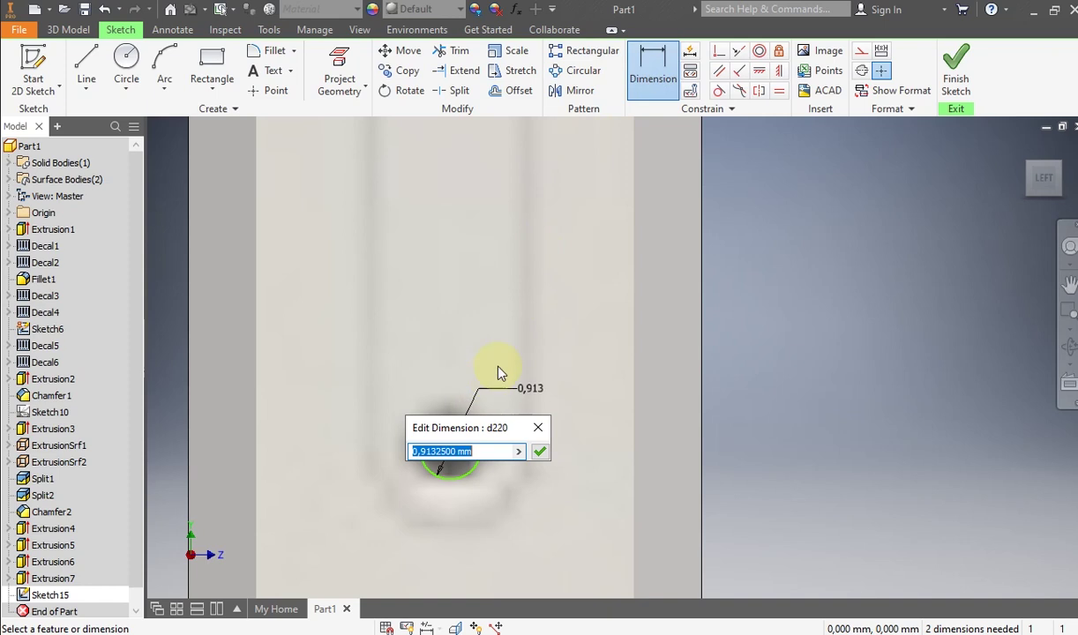
{"action": "type", "text": "1"}
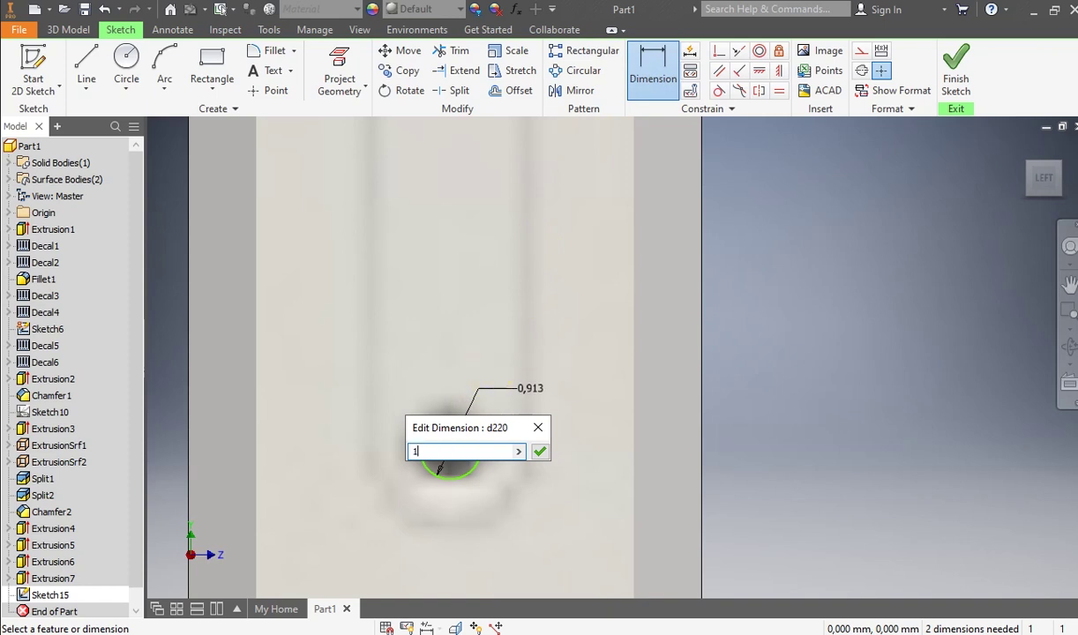
{"action": "key", "text": "Return"}
Step: Extrude the pinhole circle 1 mm into the side face as a cut
{"action": "scroll", "coordinate": [499, 362], "scroll_direction": "up", "scroll_amount": 5}
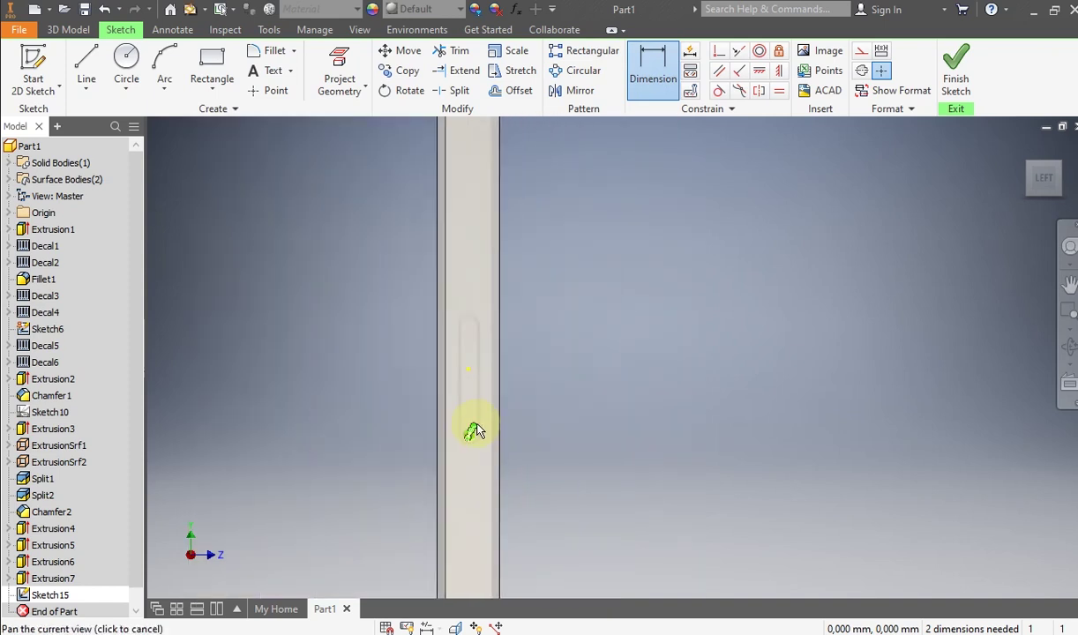
{"action": "scroll", "coordinate": [474, 433], "scroll_direction": "down", "scroll_amount": 4}
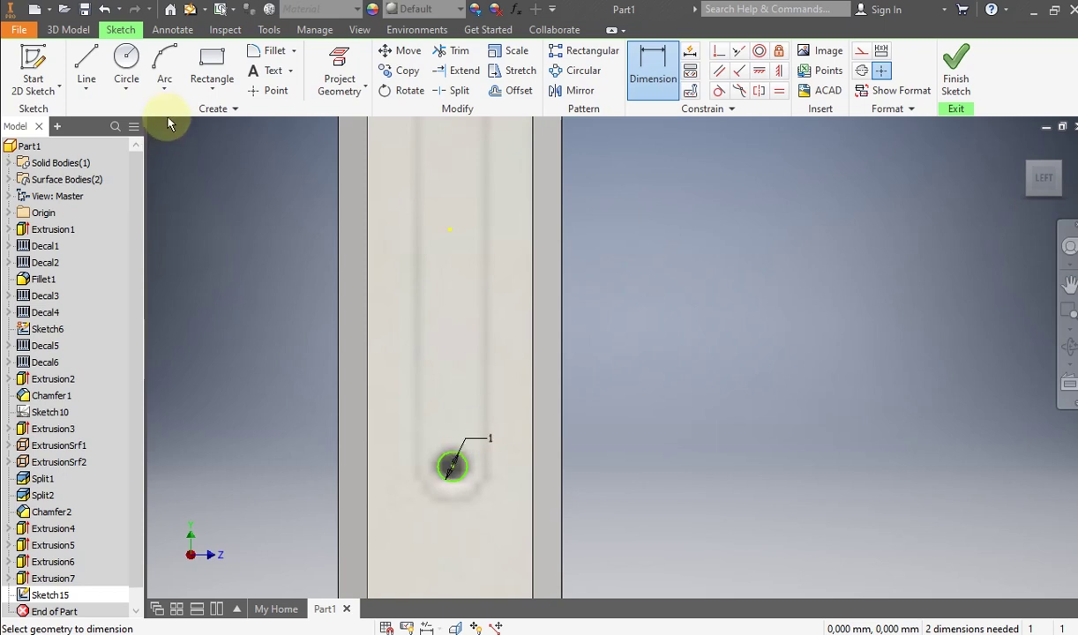
{"action": "left_click", "coordinate": [55, 32]}
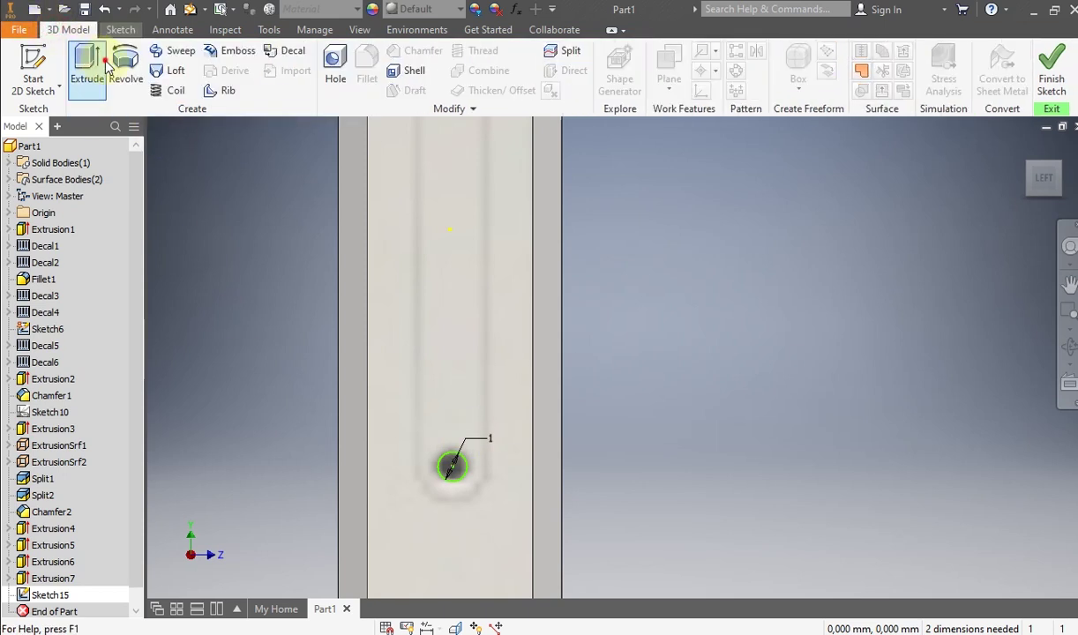
{"action": "left_click", "coordinate": [88, 69]}
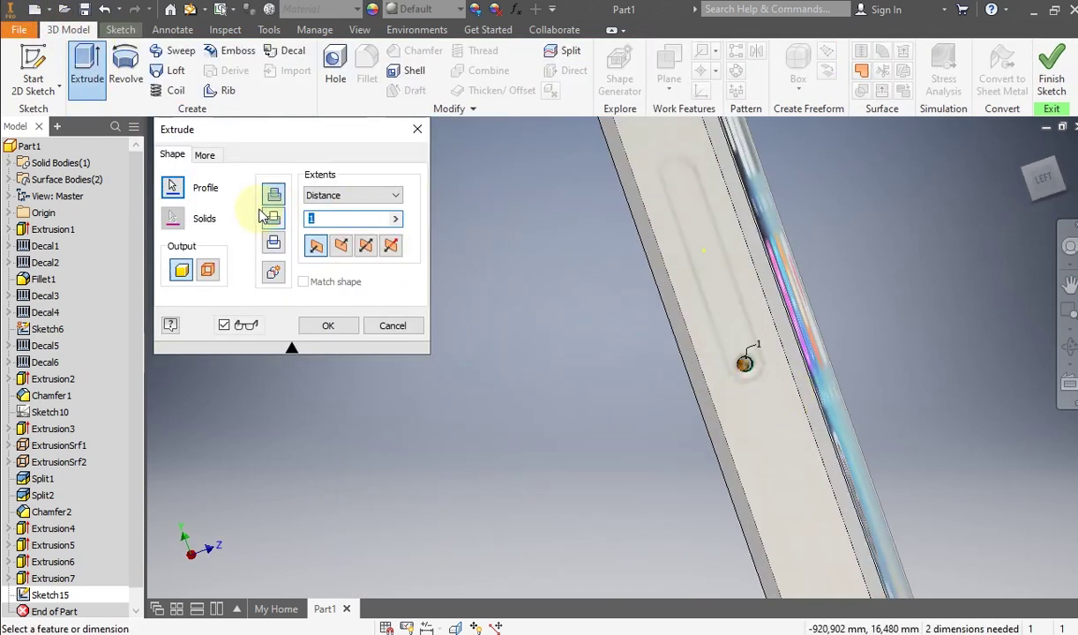
{"action": "left_click", "coordinate": [332, 327]}
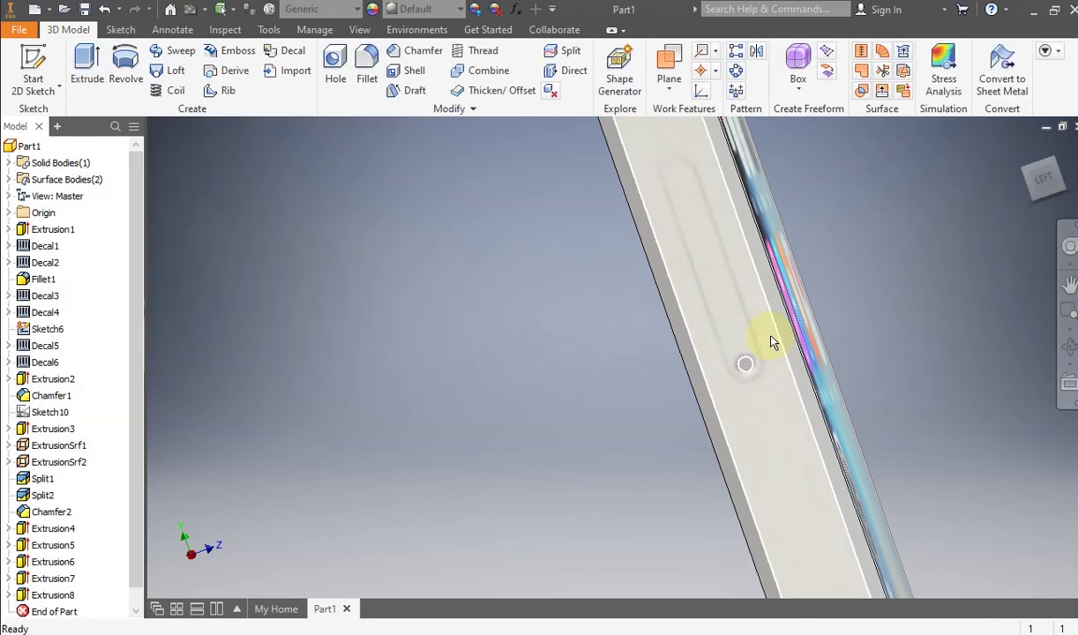
Step: Start a new sketch on the same side face and draw a rectangle about 2.3 mm by 15.9 mm over the pictured tray
{"action": "left_click", "coordinate": [721, 280]}
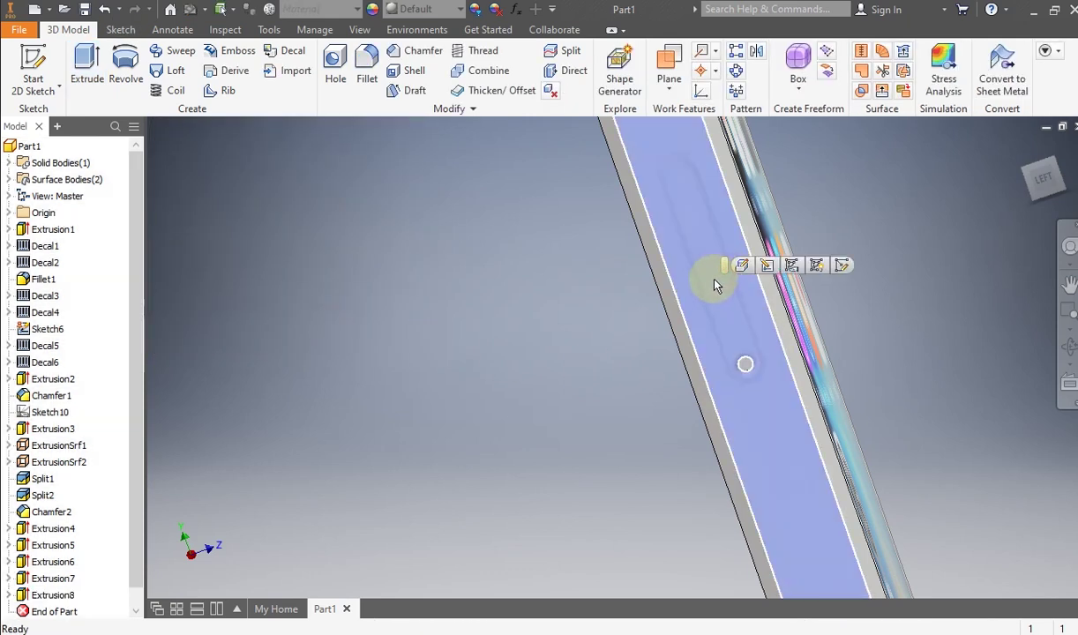
{"action": "left_click", "coordinate": [35, 66]}
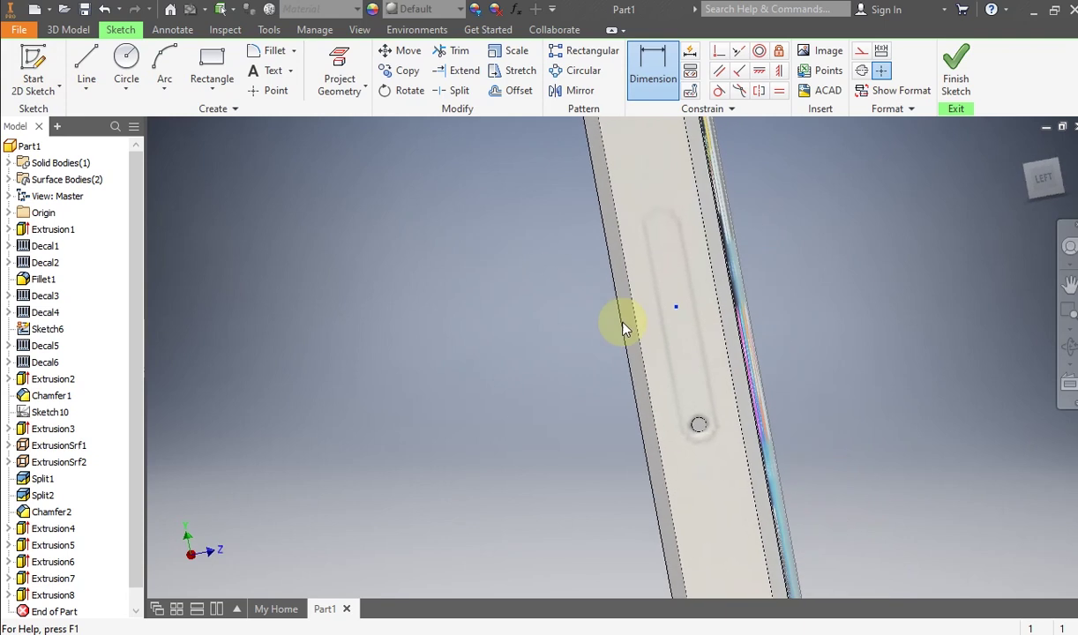
{"action": "left_click", "coordinate": [212, 73]}
{"action": "left_click", "coordinate": [525, 200]}
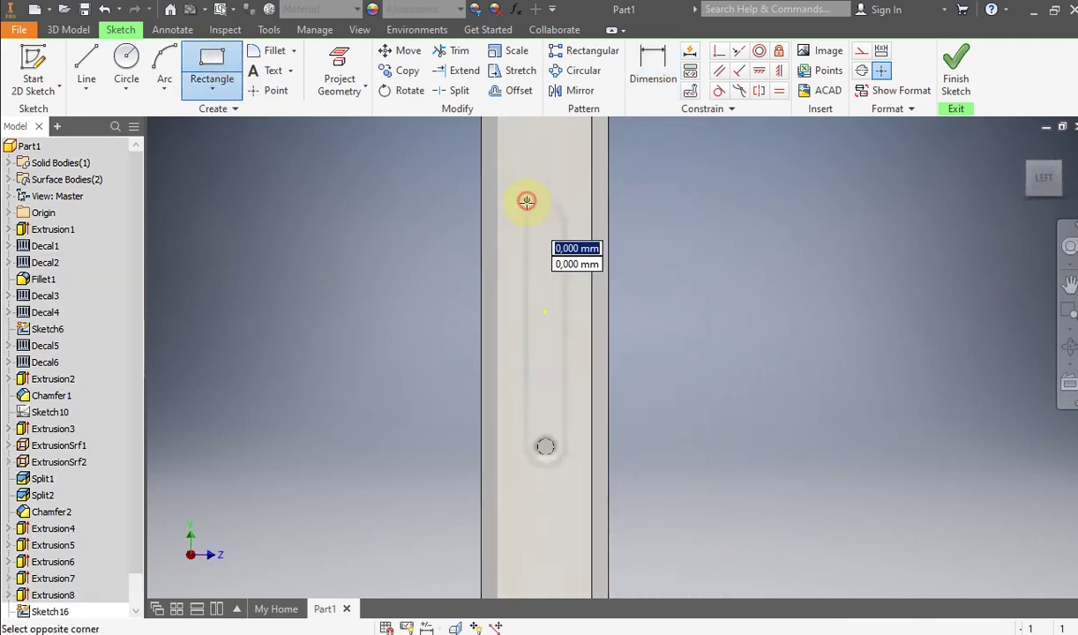
{"action": "scroll", "coordinate": [575, 461], "scroll_direction": "down", "scroll_amount": 3}
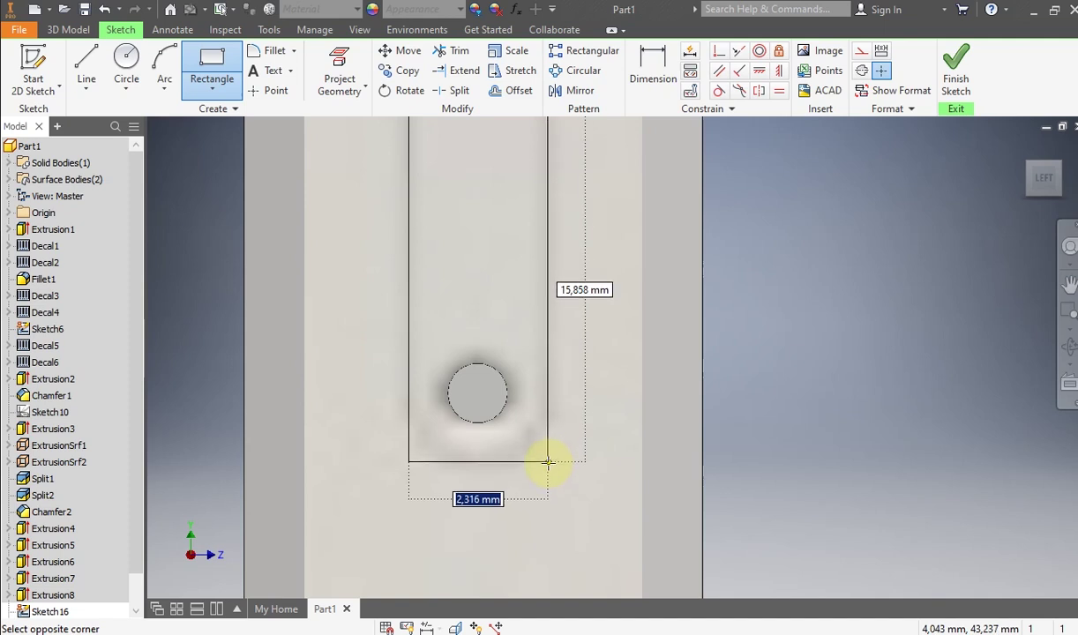
{"action": "left_click", "coordinate": [548, 463]}
{"action": "right_click", "coordinate": [567, 373]}
{"action": "left_click", "coordinate": [626, 371]}
Step: Dimension the tray rectangle's lower edge to a width of 2.3 mm
{"action": "scroll", "coordinate": [531, 369], "scroll_direction": "up", "scroll_amount": 2}
{"action": "mouse_move", "coordinate": [532, 369]}
{"action": "middle_mouse_down"}
{"action": "mouse_move", "coordinate": [503, 451]}
{"action": "mouse_move", "coordinate": [473, 481]}
{"action": "middle_mouse_up"}
{"action": "scroll", "coordinate": [472, 481], "scroll_direction": "down", "scroll_amount": 2}
{"action": "scroll", "coordinate": [520, 393], "scroll_direction": "up", "scroll_amount": 3}
{"action": "left_click", "coordinate": [654, 60]}
{"action": "left_click", "coordinate": [474, 543]}
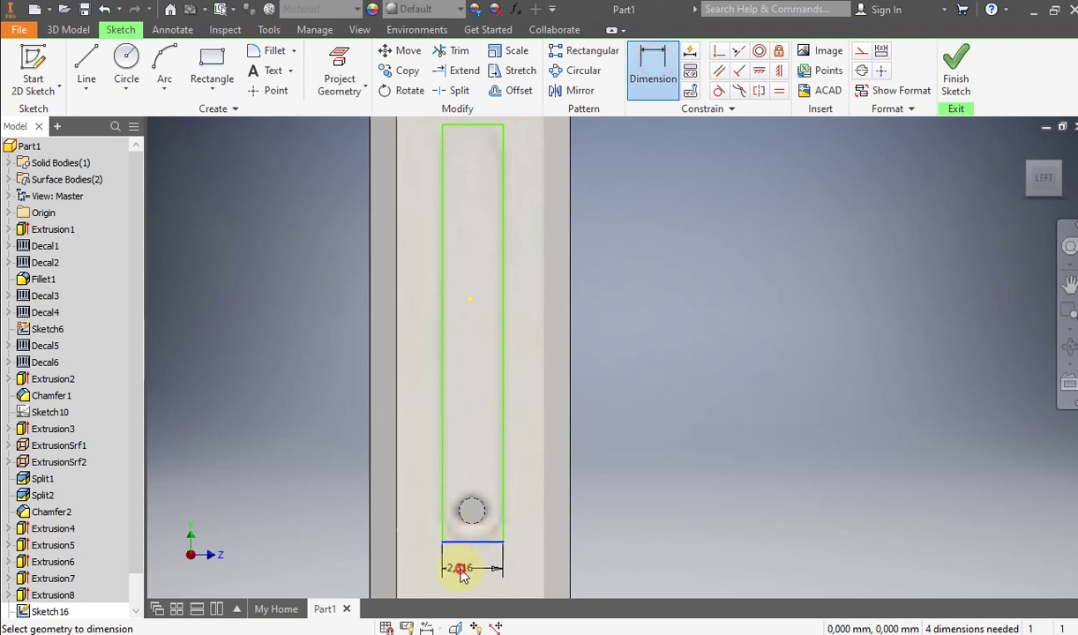
{"action": "left_click", "coordinate": [490, 564]}
{"action": "type", "text": "2.3"}
{"action": "key", "text": "Return"}
{"action": "scroll", "coordinate": [500, 388], "scroll_direction": "up", "scroll_amount": 4}
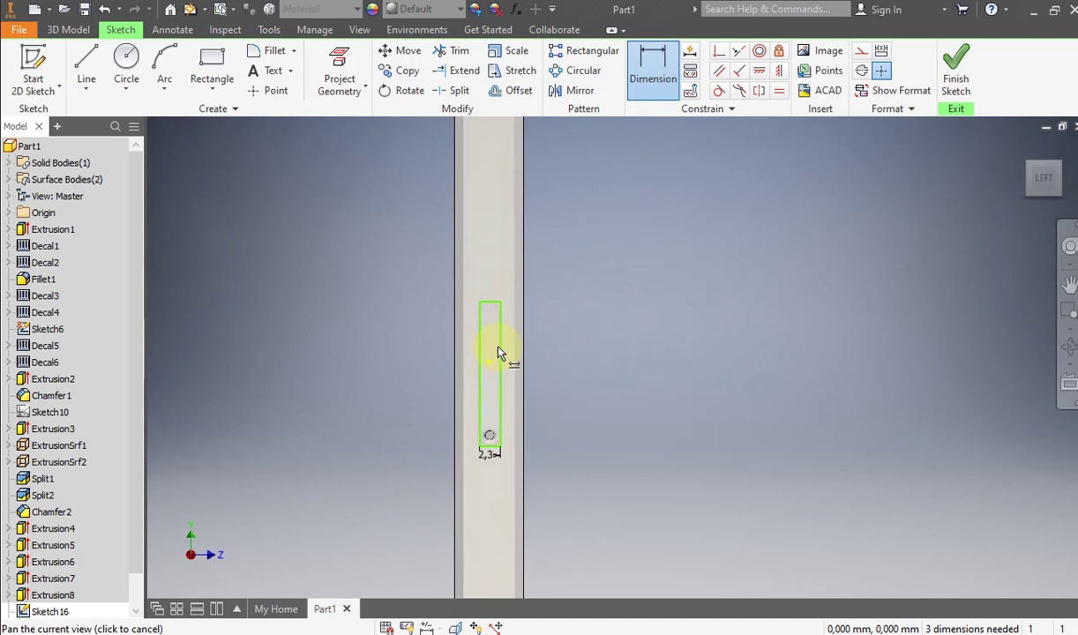
{"action": "scroll", "coordinate": [497, 340], "scroll_direction": "down", "scroll_amount": 5}
{"action": "left_click", "coordinate": [479, 193]}
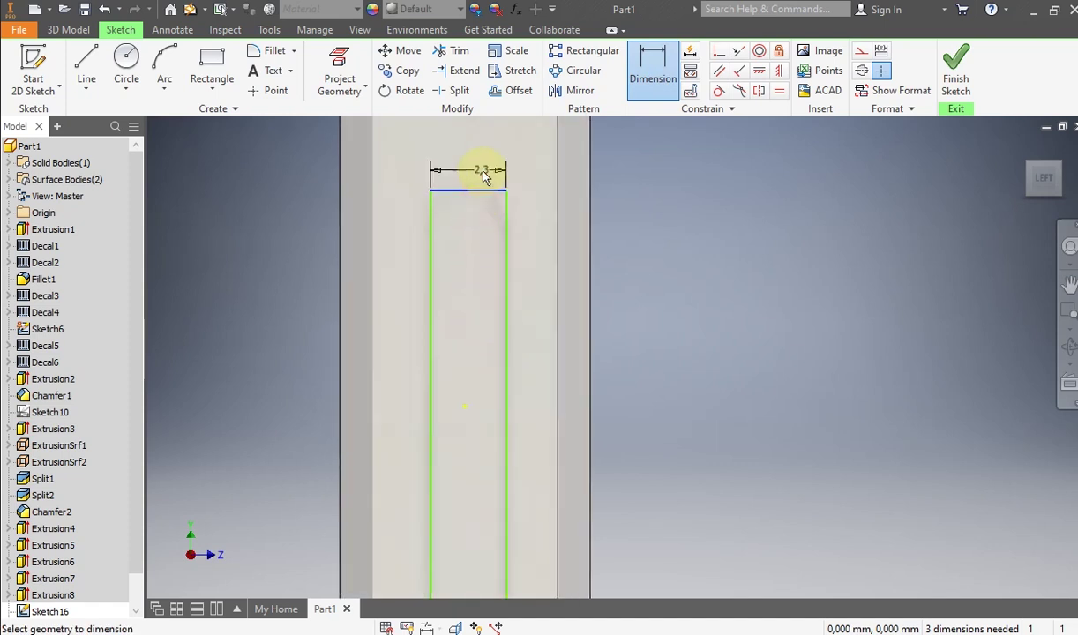
{"action": "right_click", "coordinate": [450, 253]}
{"action": "left_click", "coordinate": [480, 259]}
{"action": "scroll", "coordinate": [459, 228], "scroll_direction": "down", "scroll_amount": 2}
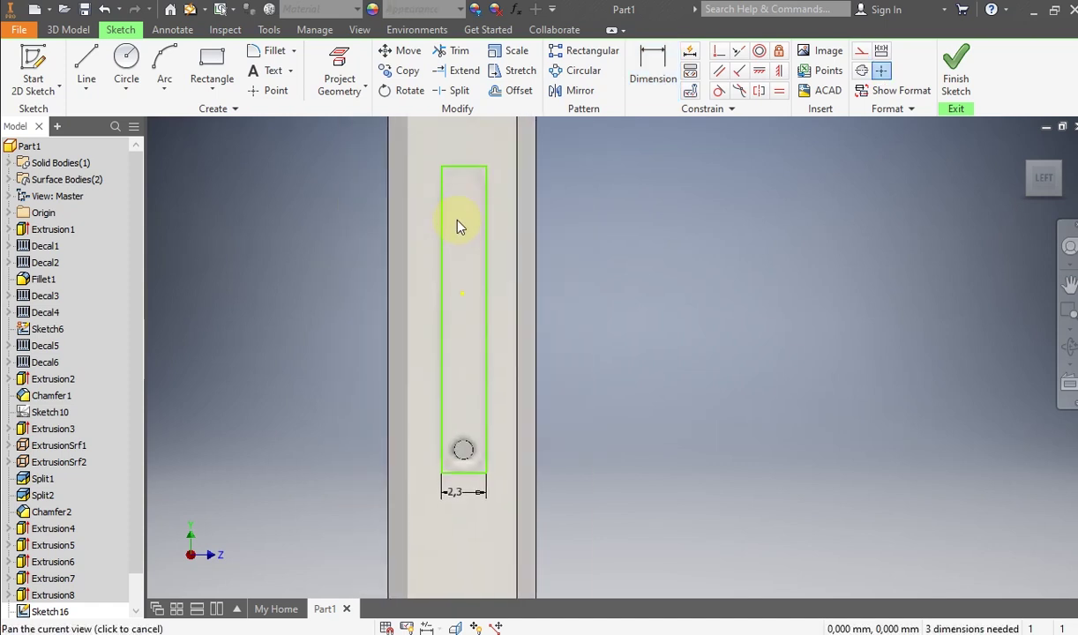
Step: Round all four corners of the tray rectangle with equal 0.5 mm sketch fillets
{"action": "scroll", "coordinate": [485, 461], "scroll_direction": "up", "scroll_amount": 3}
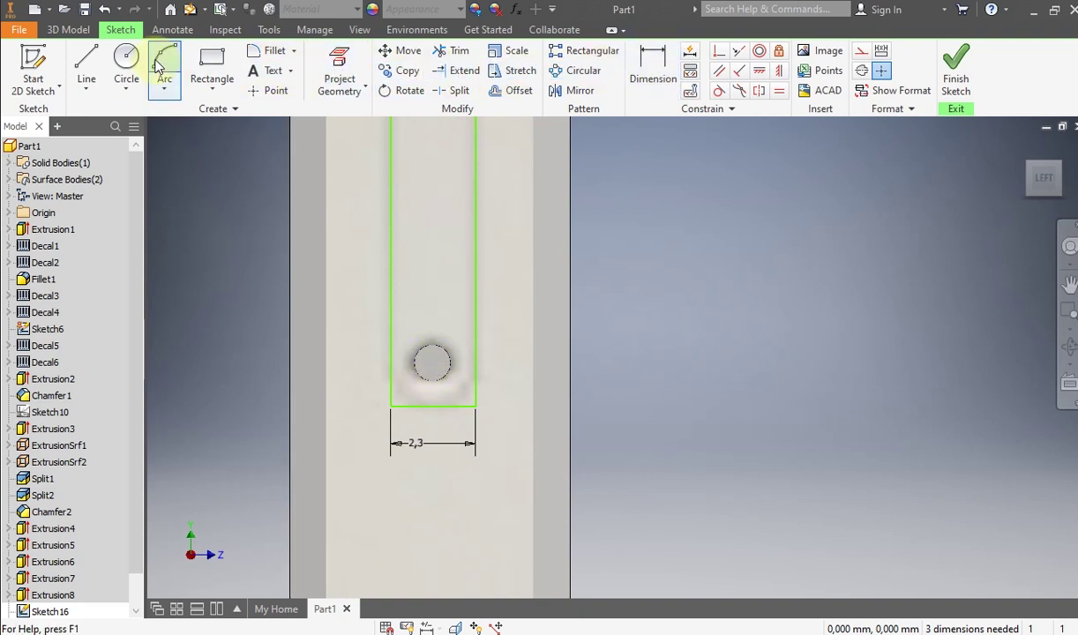
{"action": "left_click", "coordinate": [269, 51]}
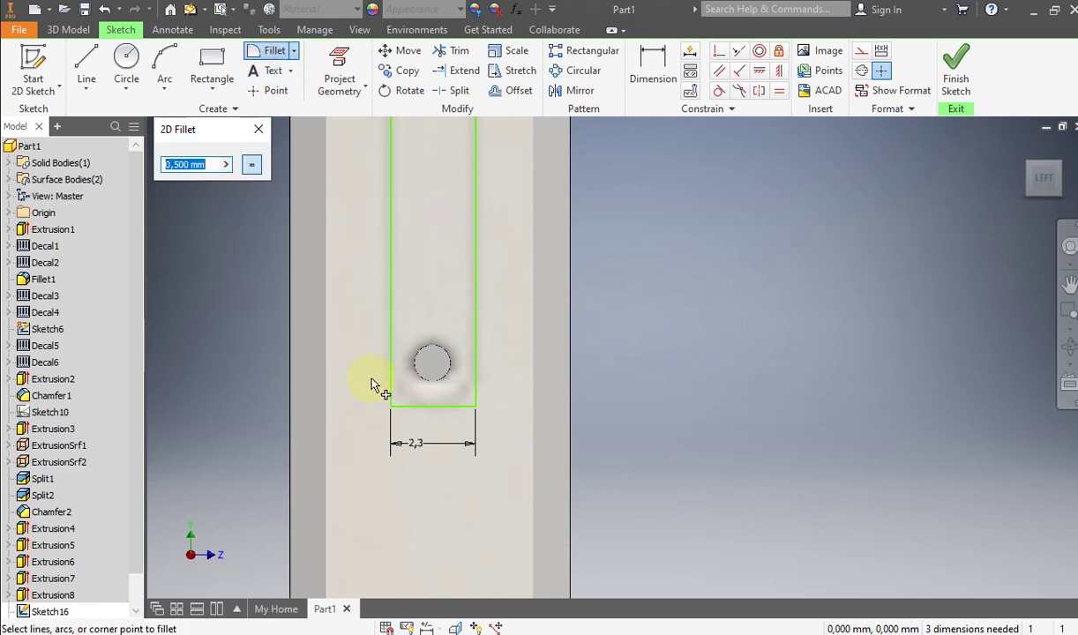
{"action": "left_click", "coordinate": [390, 387]}
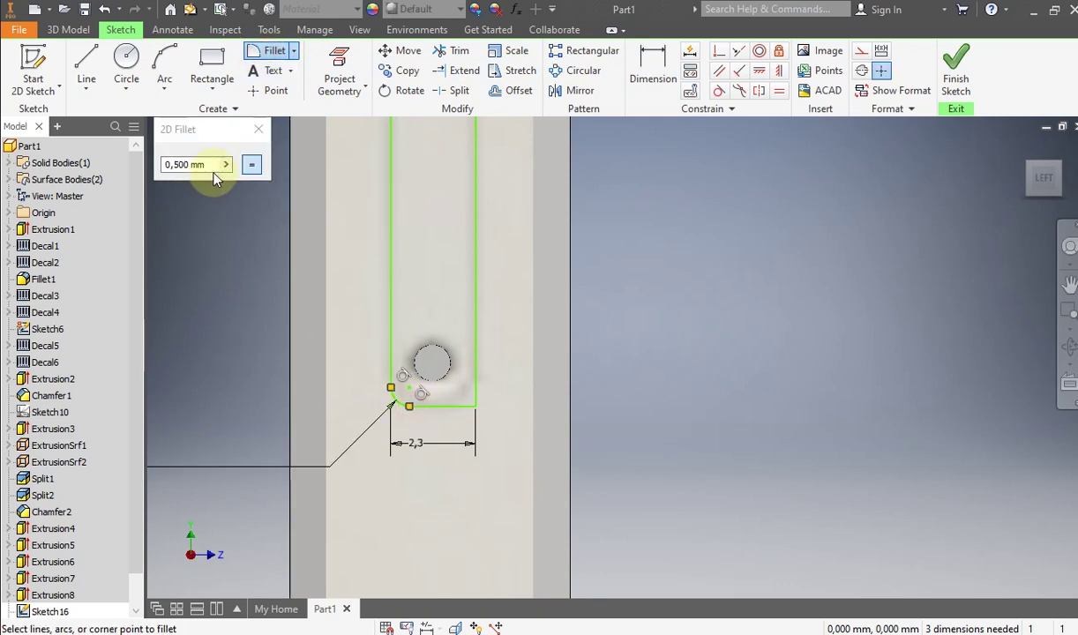
{"action": "left_click", "coordinate": [474, 384]}
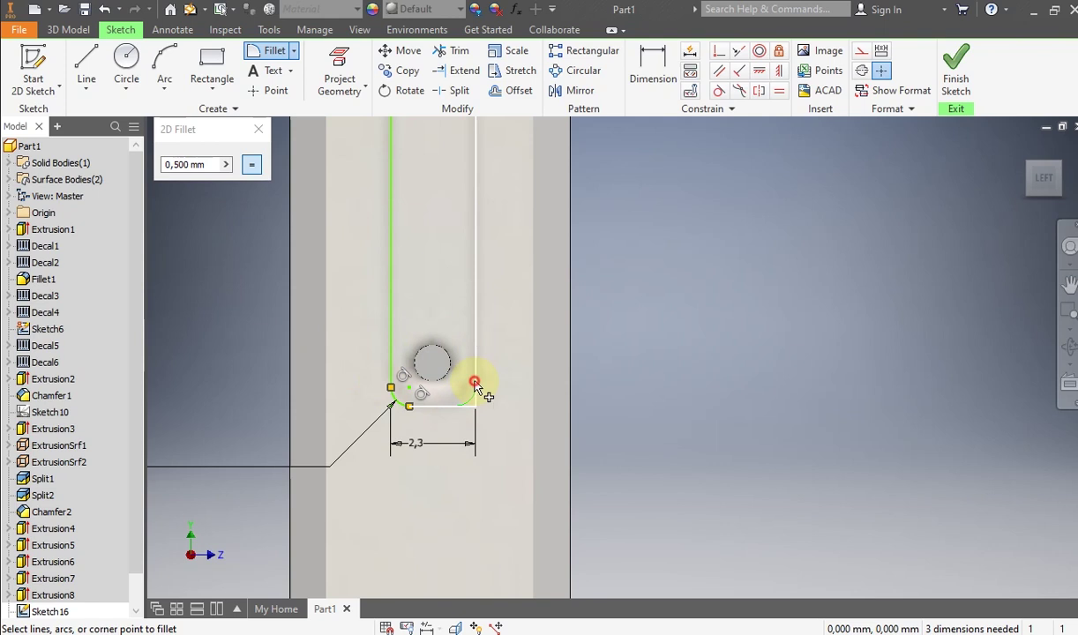
{"action": "scroll", "coordinate": [505, 453], "scroll_direction": "down", "scroll_amount": 5}
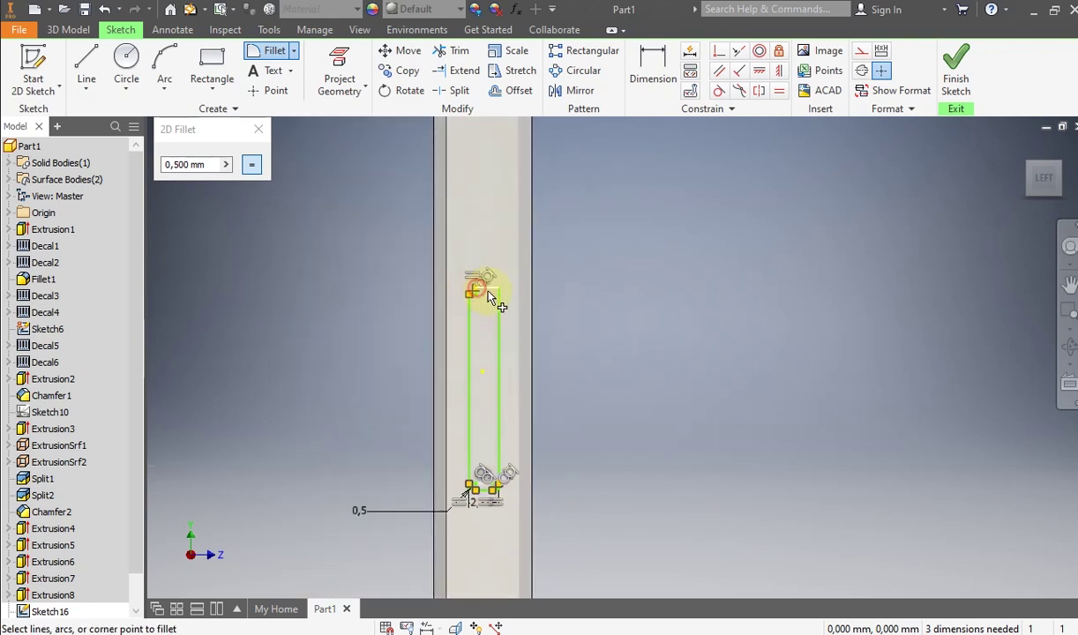
{"action": "right_click", "coordinate": [397, 344]}
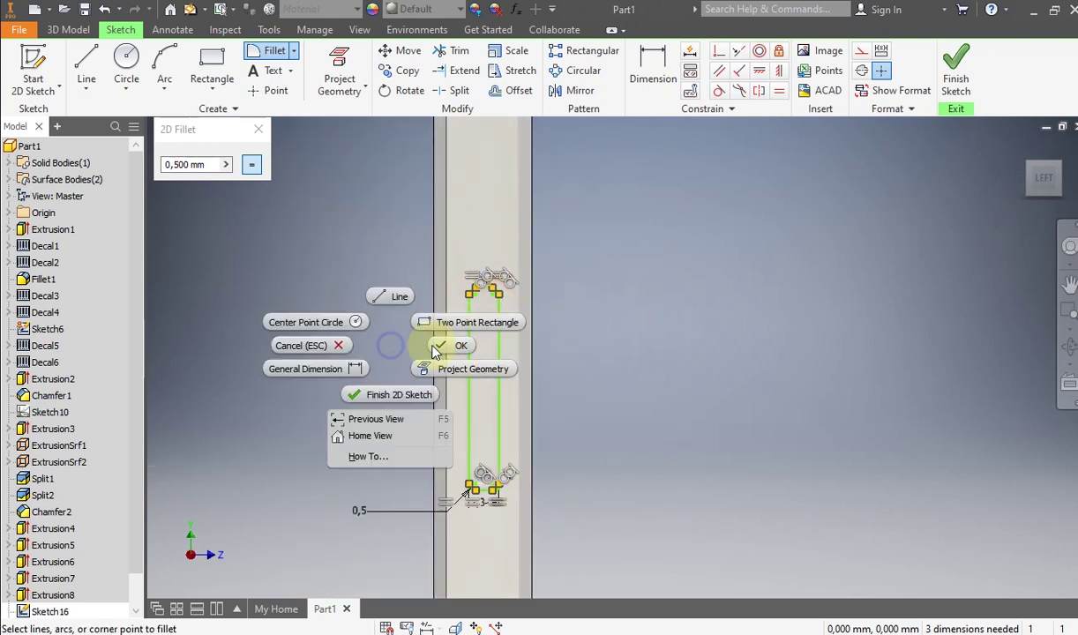
{"action": "left_click", "coordinate": [445, 345]}
Step: Set the corner fillet radius to 2.3/2 so the rectangle's ends become full half-circles
{"action": "left_click", "coordinate": [369, 512]}
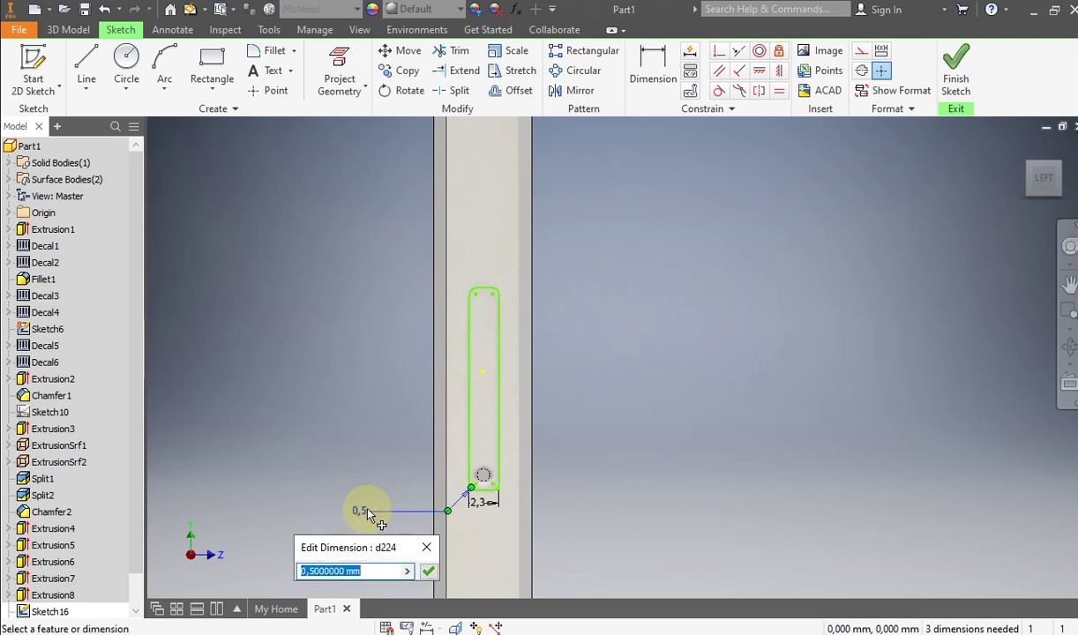
{"action": "type", "text": "2.3"}
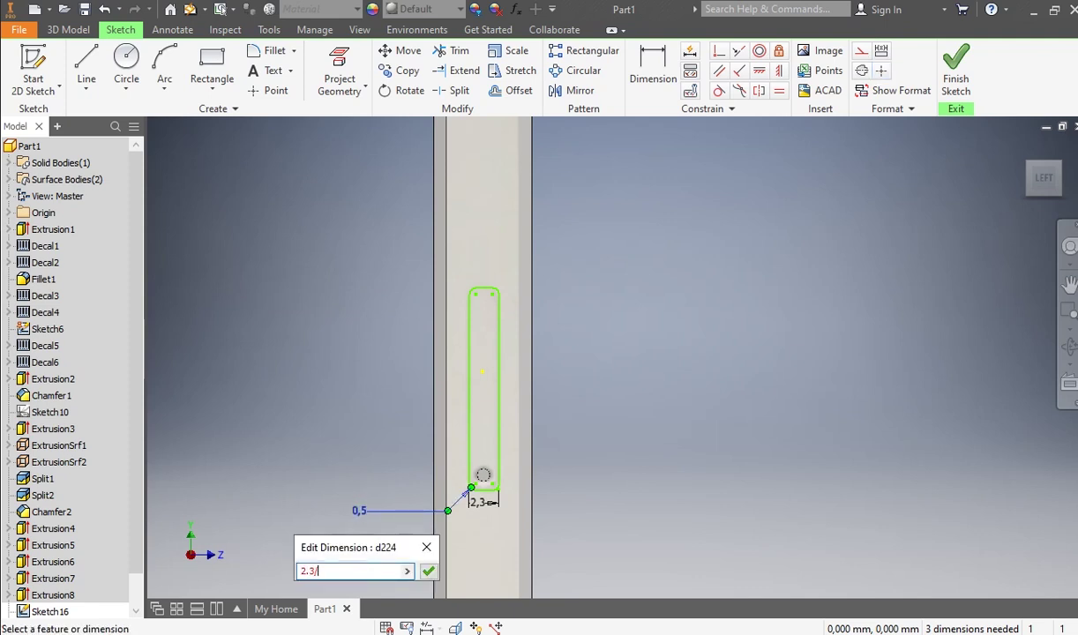
{"action": "type", "text": "/2"}
{"action": "key", "text": "Return"}
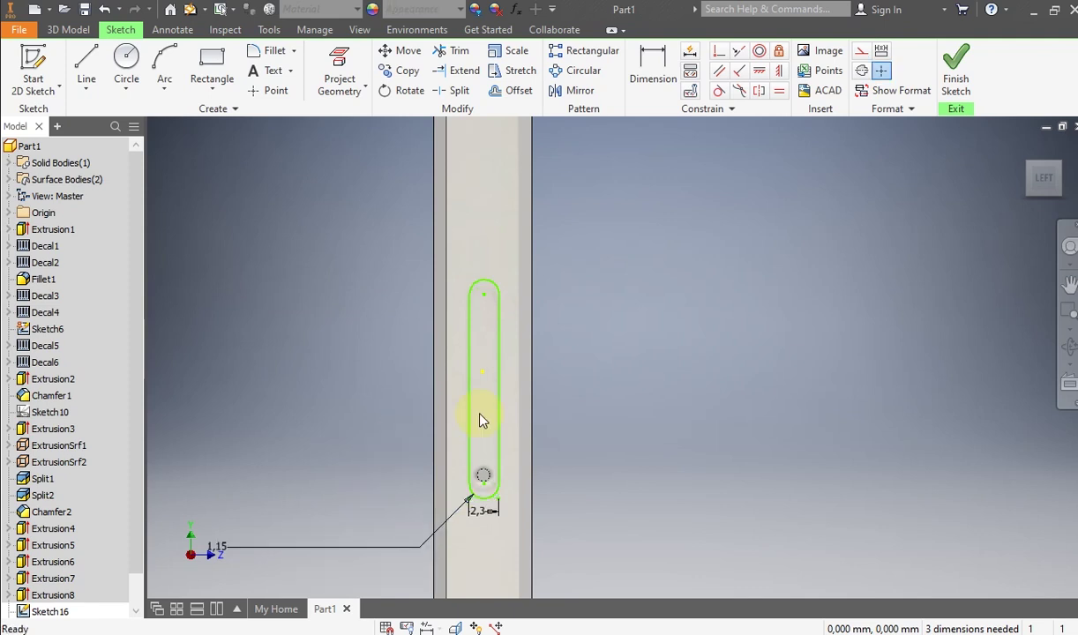
Step: Project the pinhole's circular edge into the sketch and move the slot's lower arc center onto the projected circle's center
{"action": "scroll", "coordinate": [480, 419], "scroll_direction": "up", "scroll_amount": 5}
{"action": "middle_click_drag", "start_coordinate": [480, 419], "coordinate": [450, 323]}
{"action": "scroll", "coordinate": [456, 520], "scroll_direction": "up", "scroll_amount": 3}
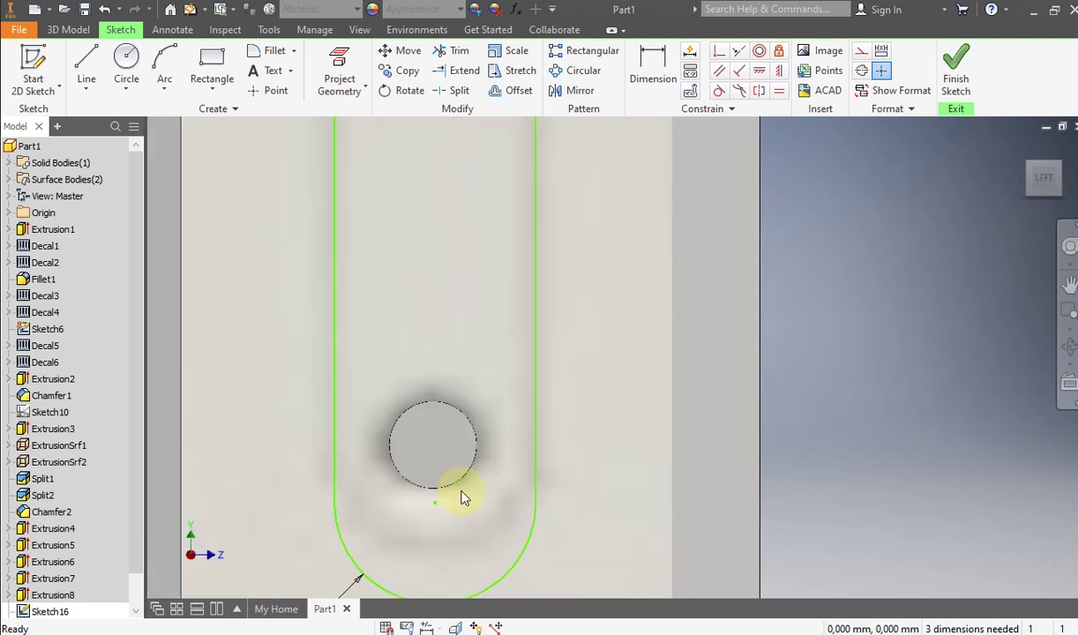
{"action": "scroll", "coordinate": [463, 497], "scroll_direction": "down", "scroll_amount": 2}
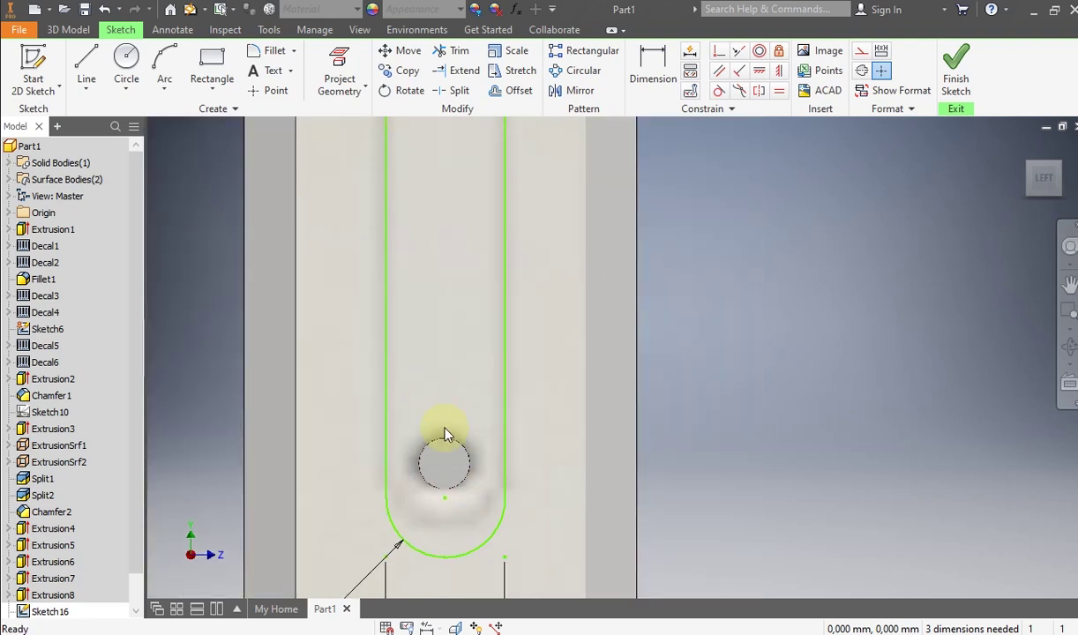
{"action": "left_click", "coordinate": [339, 66]}
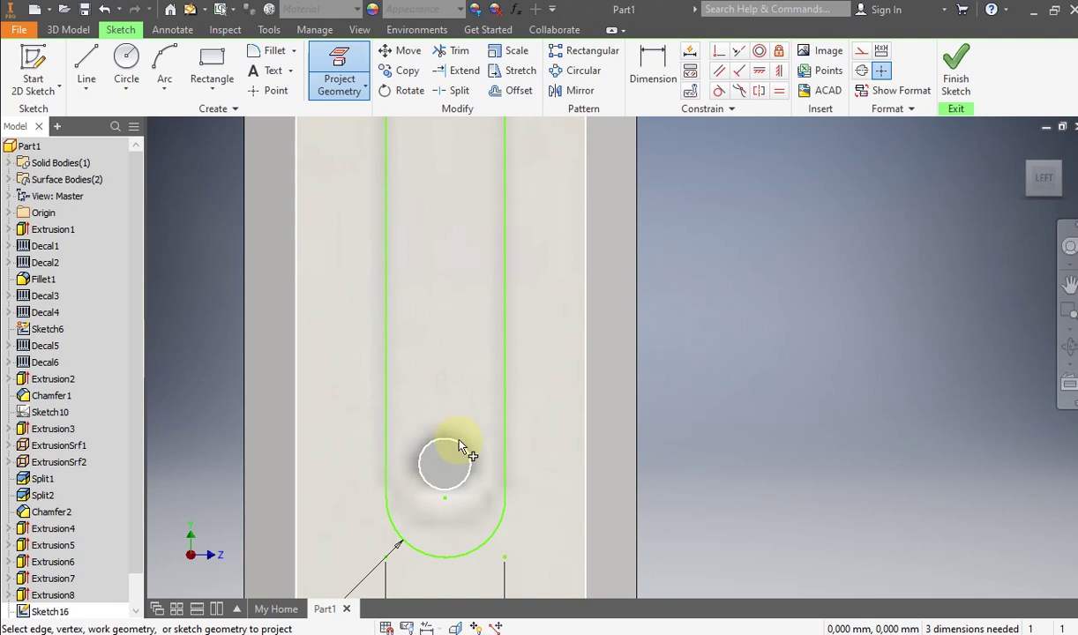
{"action": "left_click", "coordinate": [467, 455]}
{"action": "right_click", "coordinate": [441, 378]}
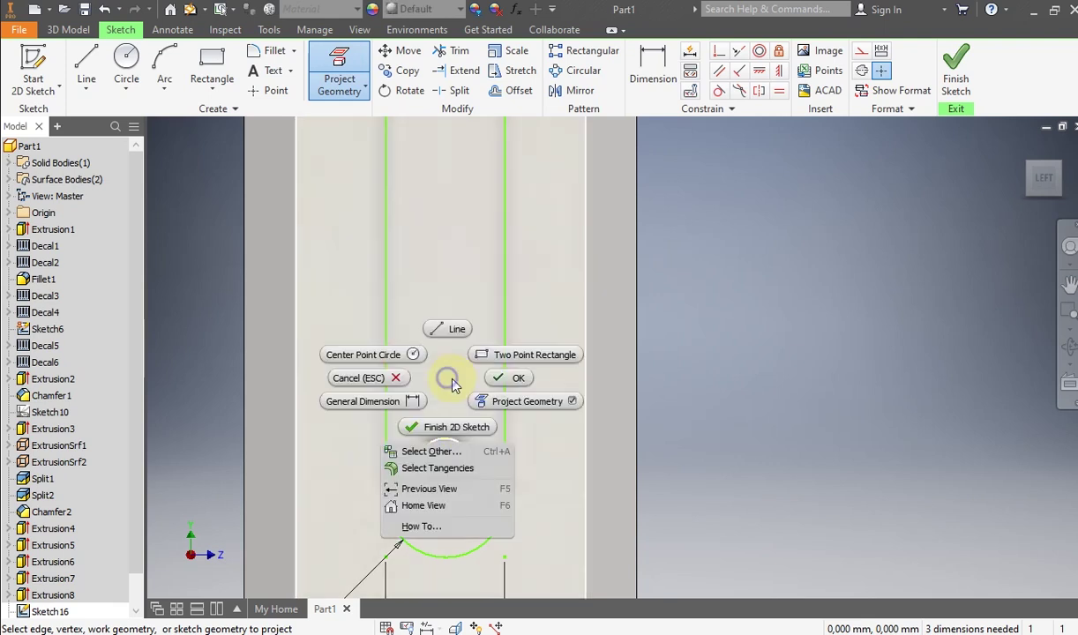
{"action": "left_click", "coordinate": [503, 377]}
{"action": "left_click_drag", "start_coordinate": [446, 503], "coordinate": [444, 464]}
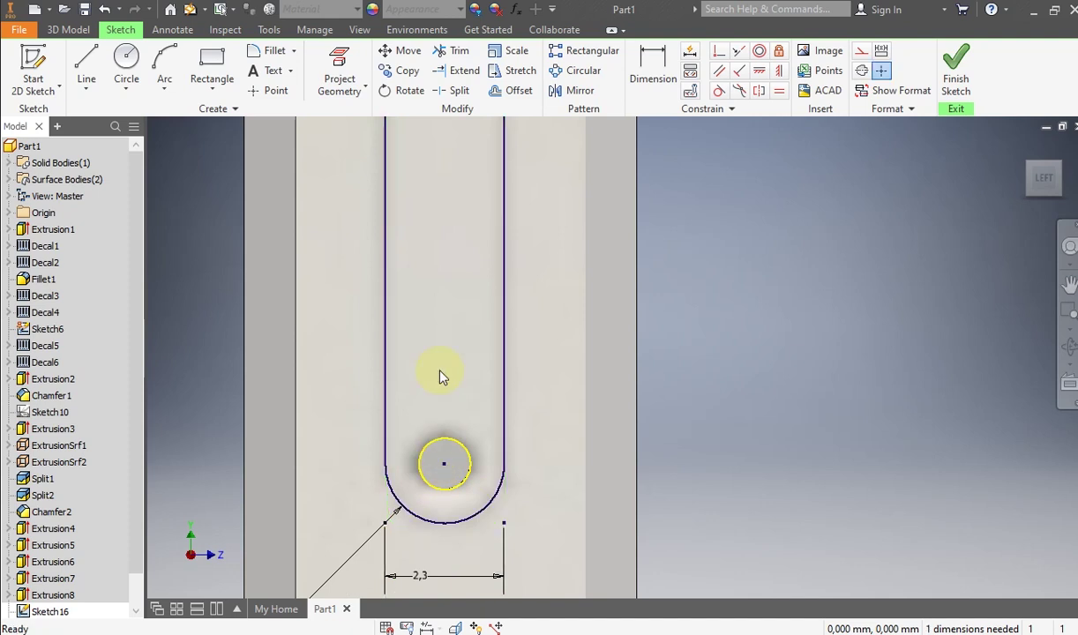
Step: Move the slot's upper arc center slightly down to match the tray outline in the decal, and finish the sketch
{"action": "scroll", "coordinate": [444, 403], "scroll_direction": "down", "scroll_amount": 5}
{"action": "scroll", "coordinate": [428, 269], "scroll_direction": "up", "scroll_amount": 3}
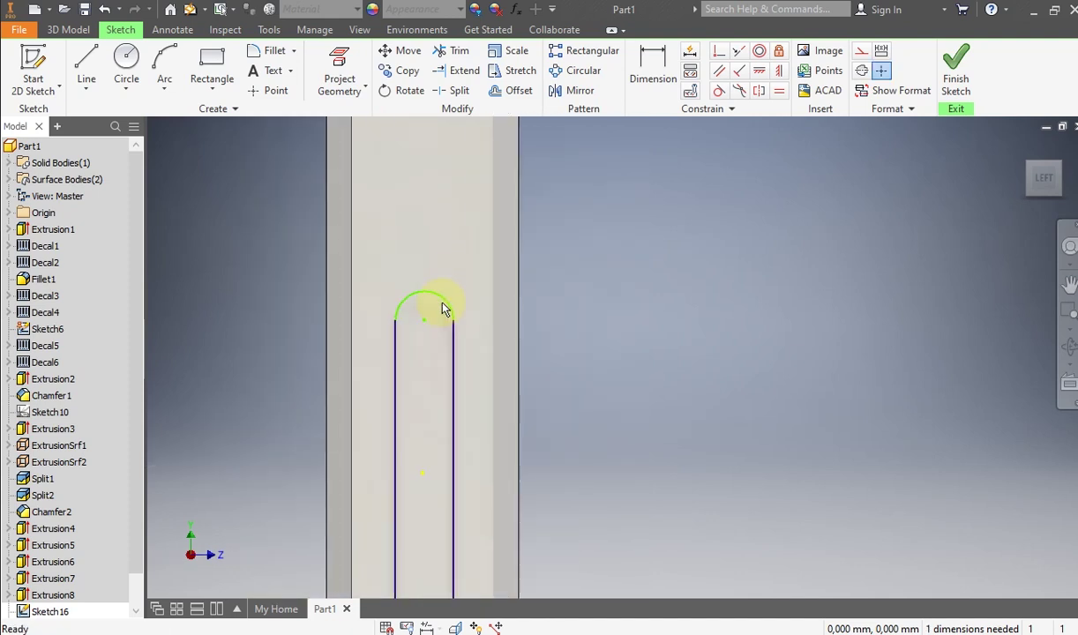
{"action": "scroll", "coordinate": [444, 309], "scroll_direction": "up", "scroll_amount": 3}
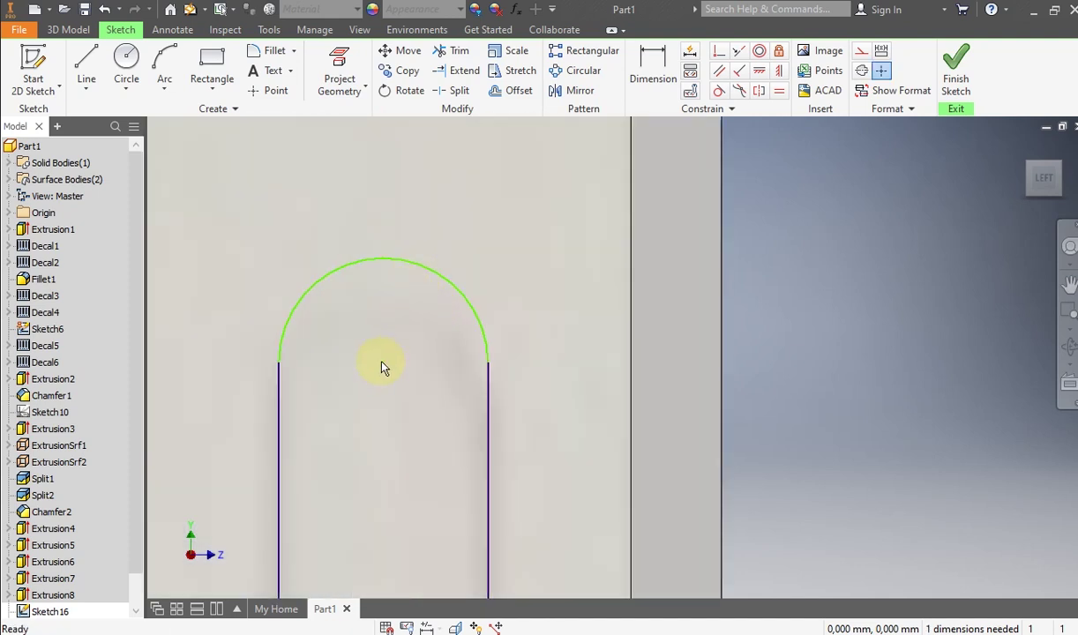
{"action": "left_click_drag", "start_coordinate": [382, 363], "coordinate": [383, 400]}
{"action": "scroll", "coordinate": [383, 400], "scroll_direction": "down", "scroll_amount": 5}
{"action": "middle_click_drag", "start_coordinate": [388, 363], "coordinate": [394, 298]}
{"action": "scroll", "coordinate": [393, 298], "scroll_direction": "down", "scroll_amount": 3}
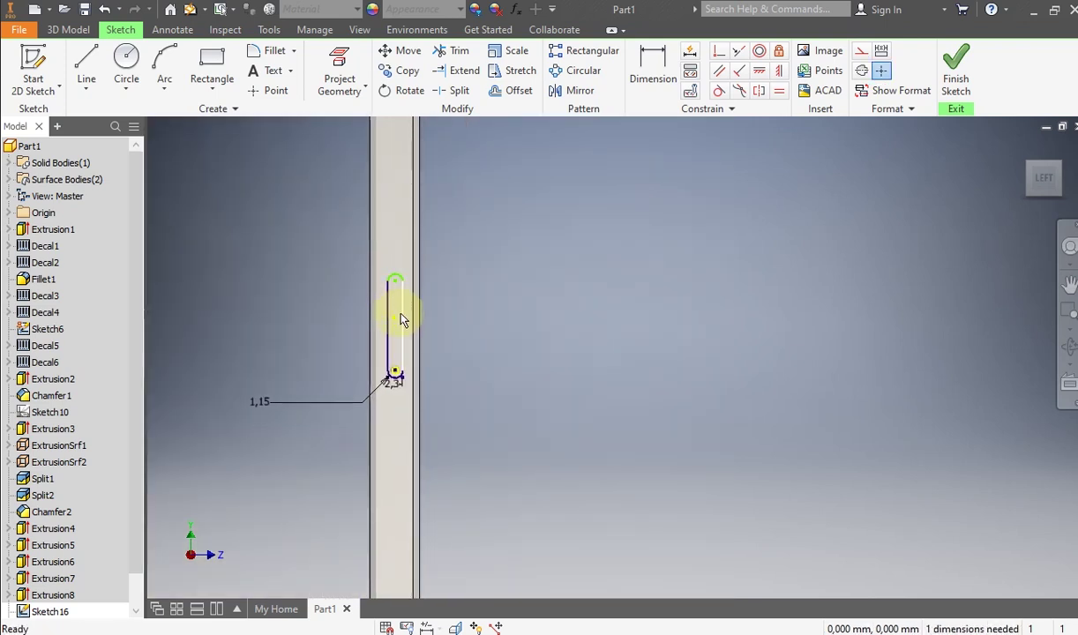
{"action": "scroll", "coordinate": [395, 368], "scroll_direction": "up", "scroll_amount": 3}
{"action": "scroll", "coordinate": [405, 356], "scroll_direction": "down", "scroll_amount": 3}
{"action": "middle_click_drag", "start_coordinate": [406, 360], "coordinate": [409, 402]}
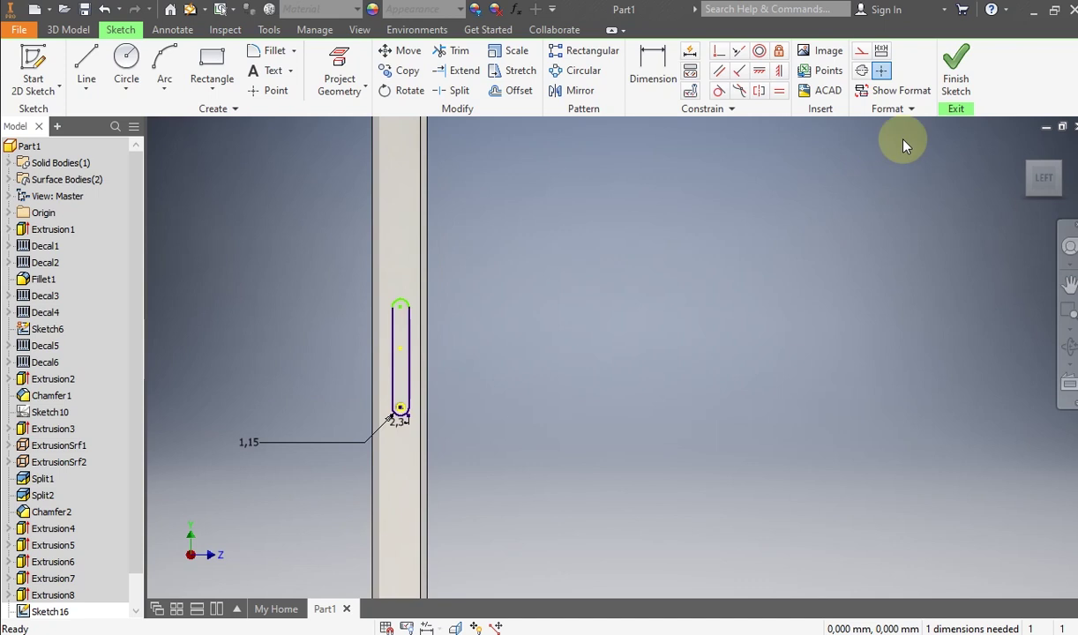
{"action": "left_click", "coordinate": [944, 88]}
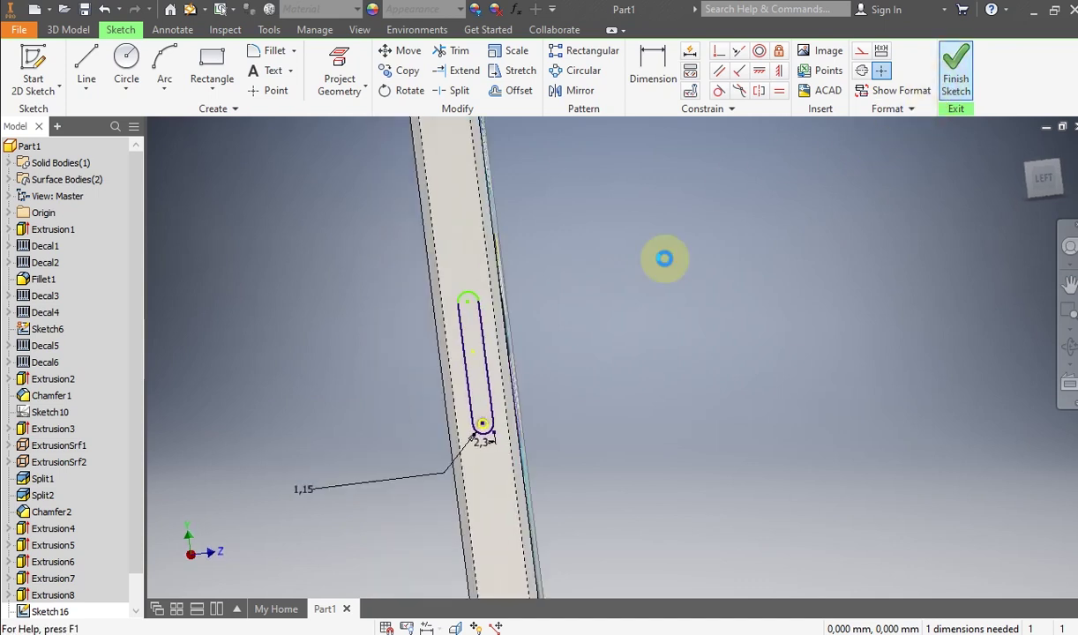
Step: Extrude the closed slot profile as a surface by a distance of 1 mm with the direction reversed
{"action": "scroll", "coordinate": [593, 321], "scroll_direction": "up", "scroll_amount": 3}
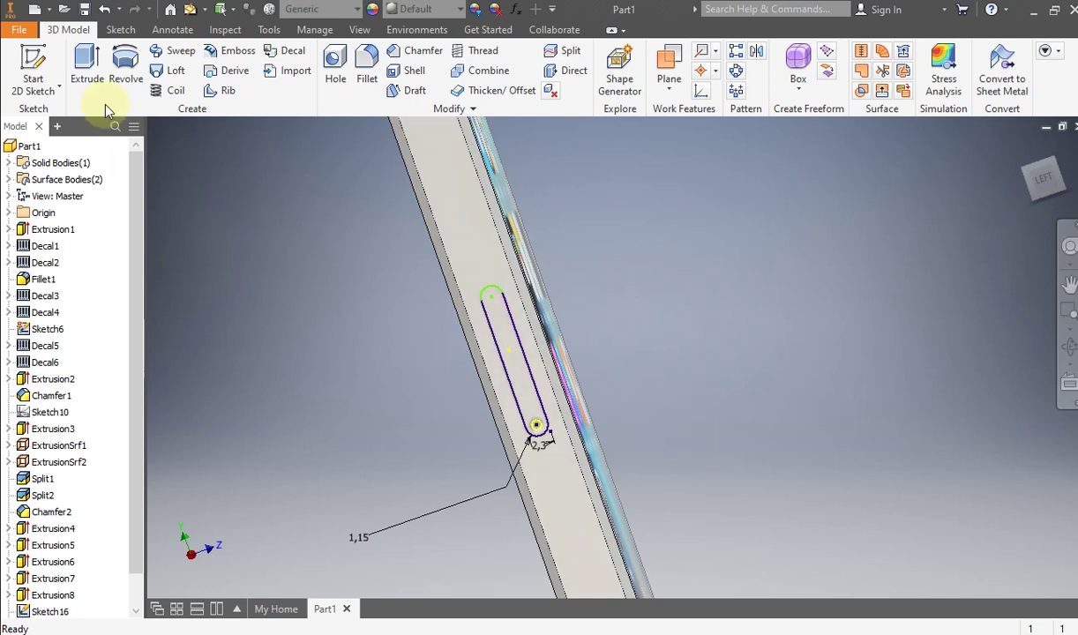
{"action": "left_click", "coordinate": [90, 75]}
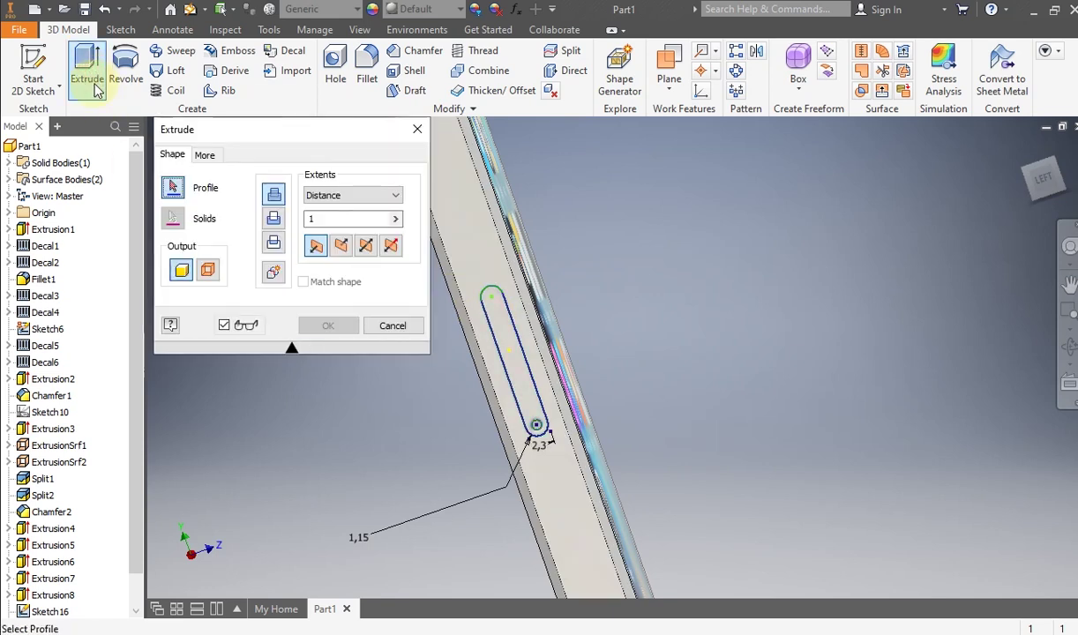
{"action": "left_click", "coordinate": [209, 276]}
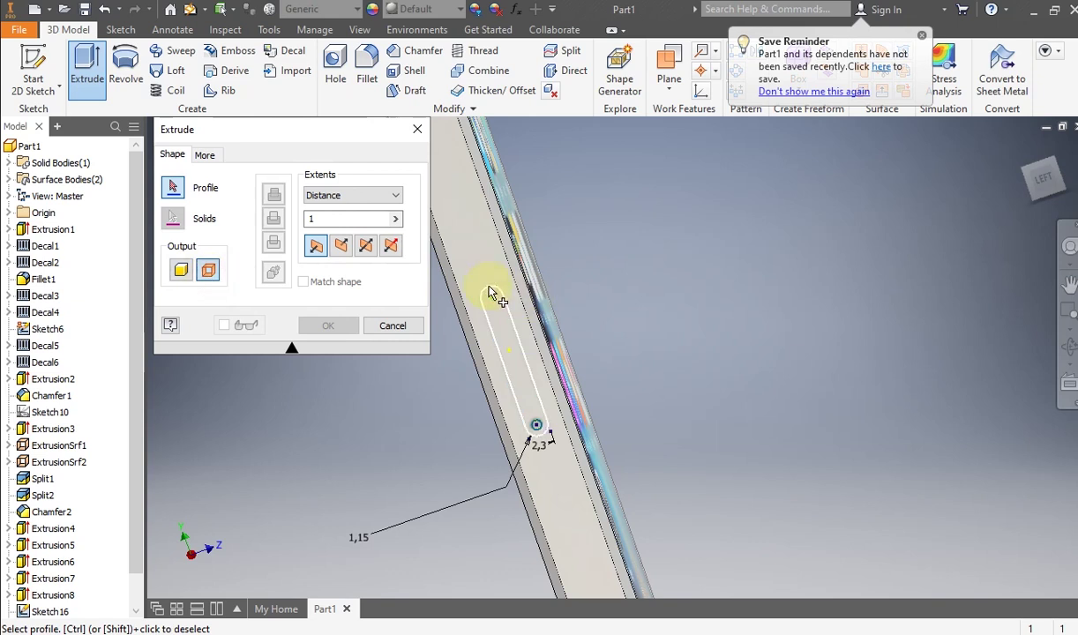
{"action": "left_click", "coordinate": [492, 294]}
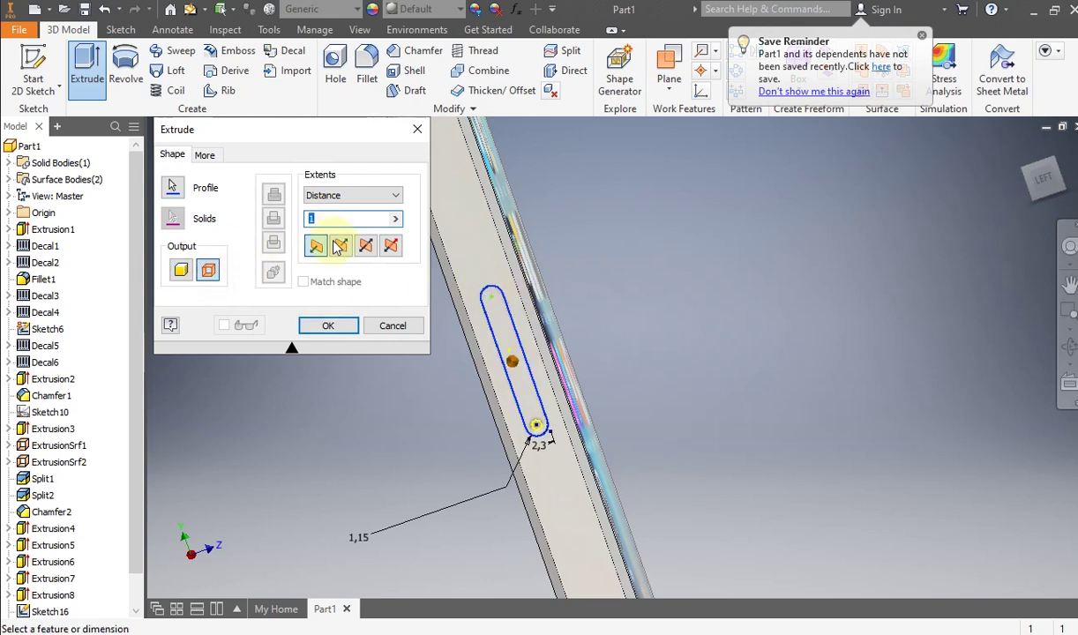
{"action": "scroll", "coordinate": [544, 374], "scroll_direction": "down", "scroll_amount": 3}
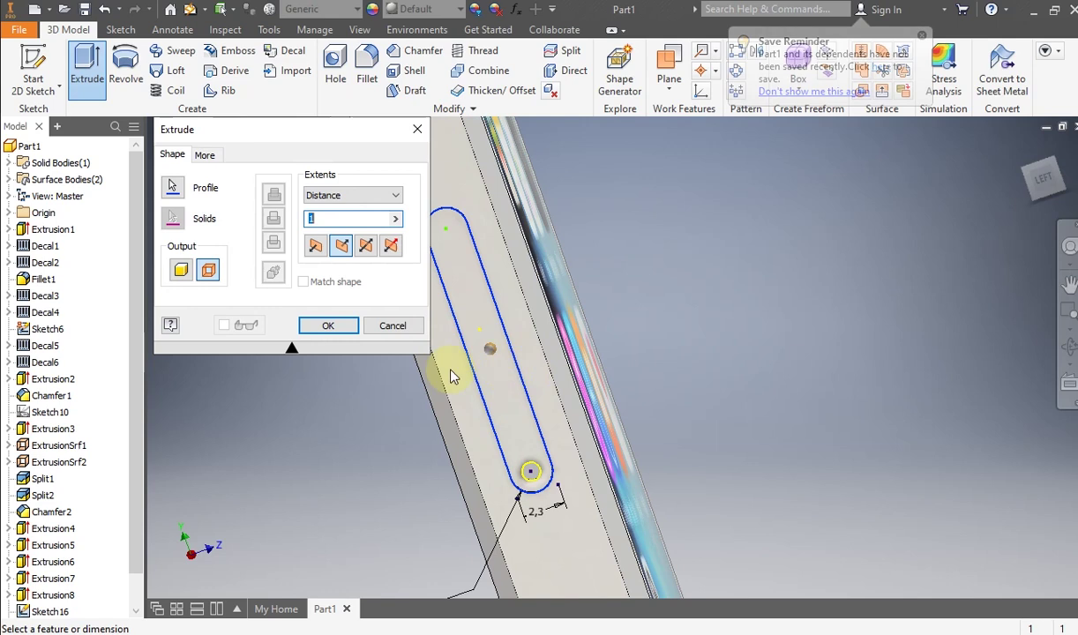
{"action": "left_click", "coordinate": [316, 340]}
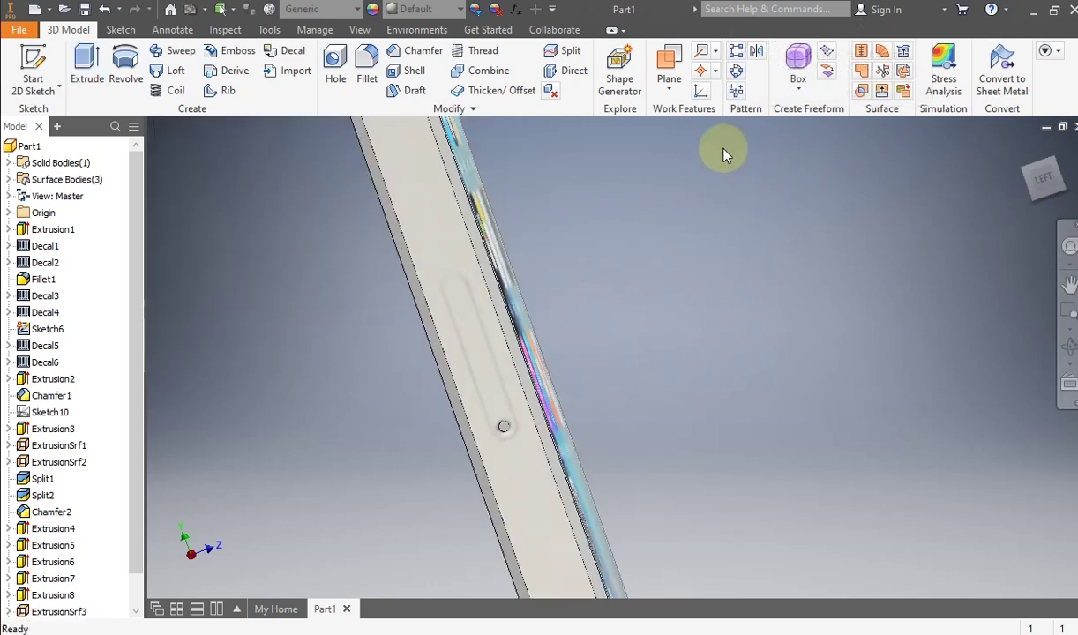
Step: Split the phone's side face using the newly extruded slot surface as the split tool
{"action": "left_click", "coordinate": [568, 51]}
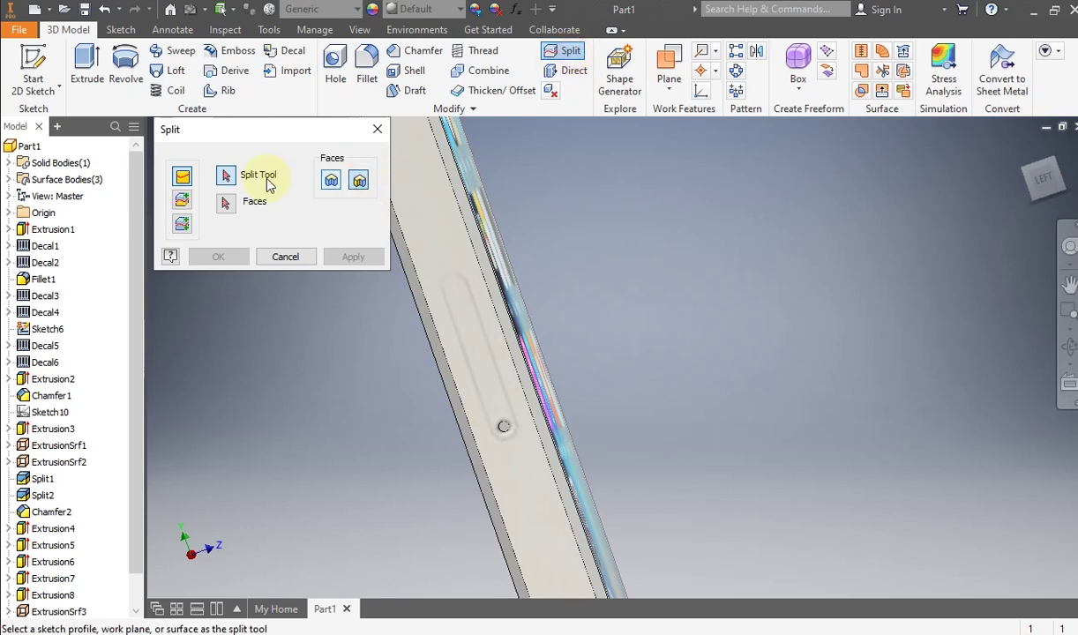
{"action": "scroll", "coordinate": [73, 482], "scroll_direction": "down", "scroll_amount": 1}
{"action": "left_click", "coordinate": [73, 580]}
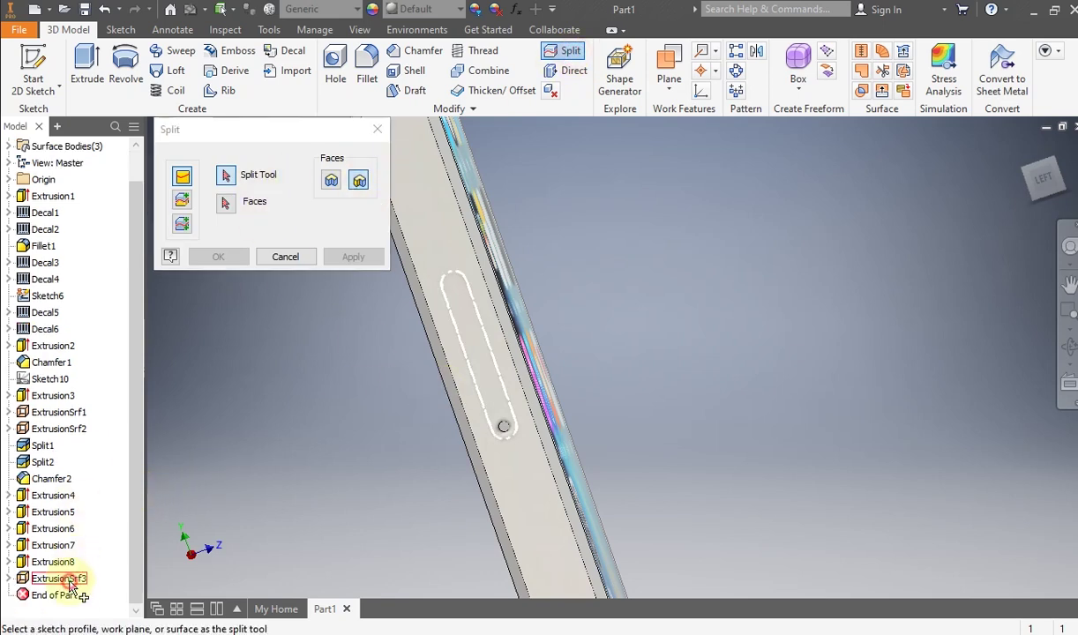
{"action": "left_click", "coordinate": [461, 334]}
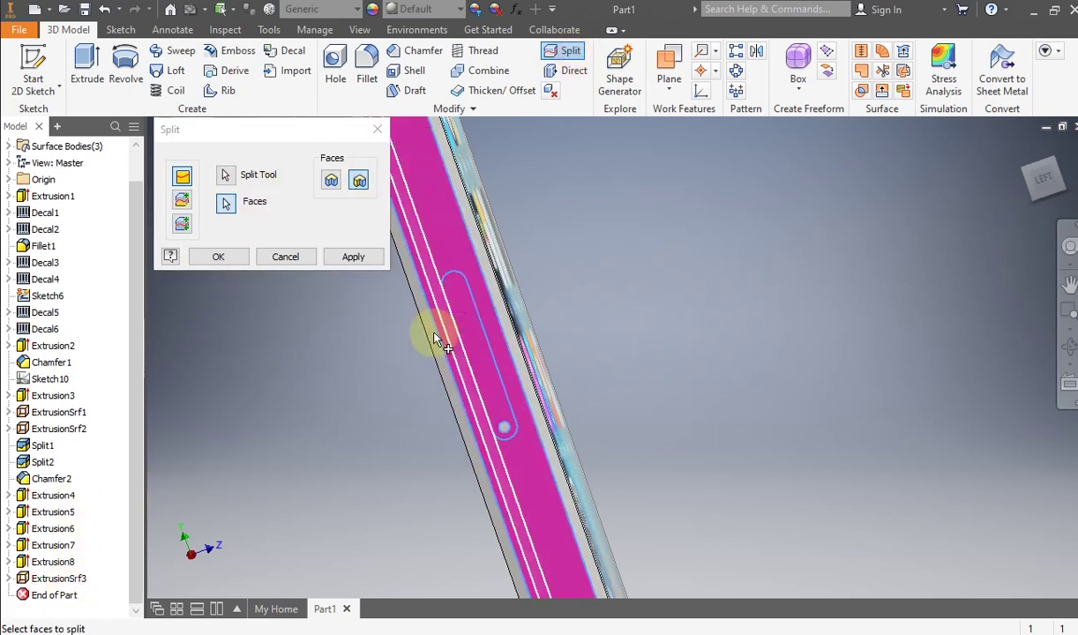
{"action": "left_click", "coordinate": [368, 263]}
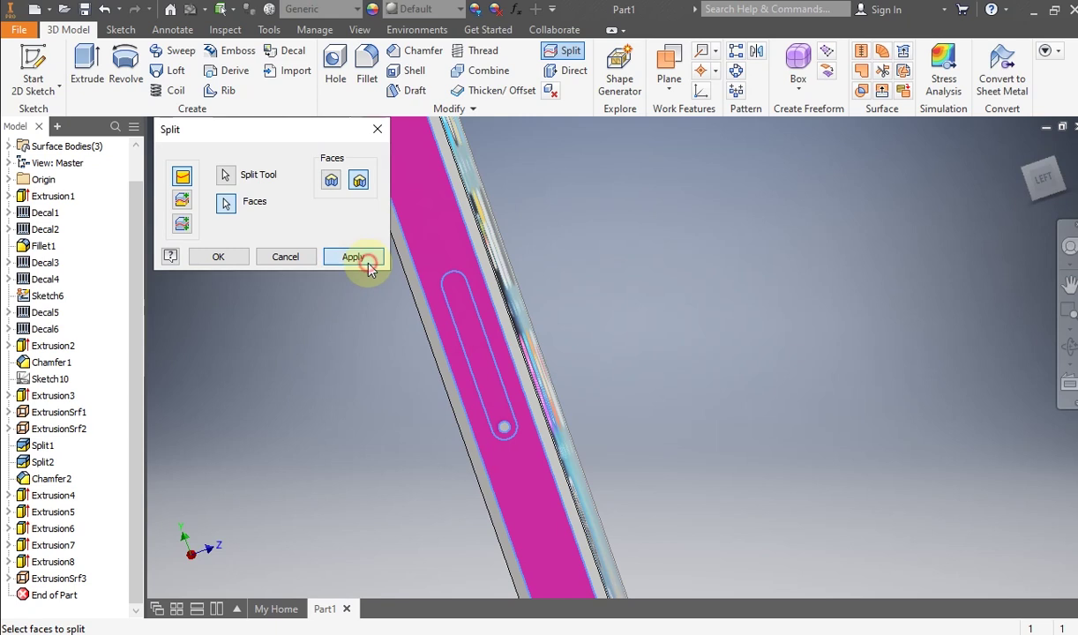
{"action": "left_click", "coordinate": [284, 258]}
Step: Check that the SIM tray slot and the surrounding side face are selectable as separate faces
{"action": "left_click", "coordinate": [425, 228]}
{"action": "left_click", "coordinate": [459, 315]}
{"action": "left_click", "coordinate": [452, 239]}
{"action": "left_click", "coordinate": [448, 296]}
{"action": "left_click", "coordinate": [441, 234]}
{"action": "left_click", "coordinate": [453, 299]}
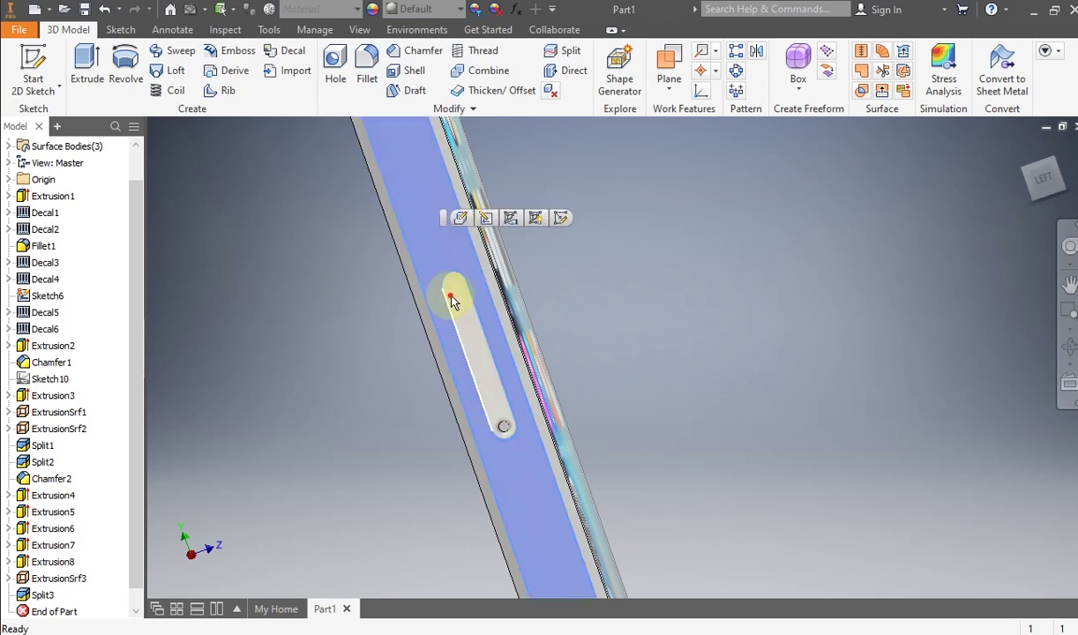
{"action": "left_click", "coordinate": [467, 352]}
{"action": "left_click", "coordinate": [518, 404]}
Step: Start a new 2D sketch on the phone's top end face, which carries the power button outline
{"action": "scroll", "coordinate": [556, 345], "scroll_direction": "down", "scroll_amount": 5}
{"action": "left_click", "coordinate": [1069, 346]}
{"action": "left_click_drag", "start_coordinate": [776, 382], "coordinate": [576, 433]}
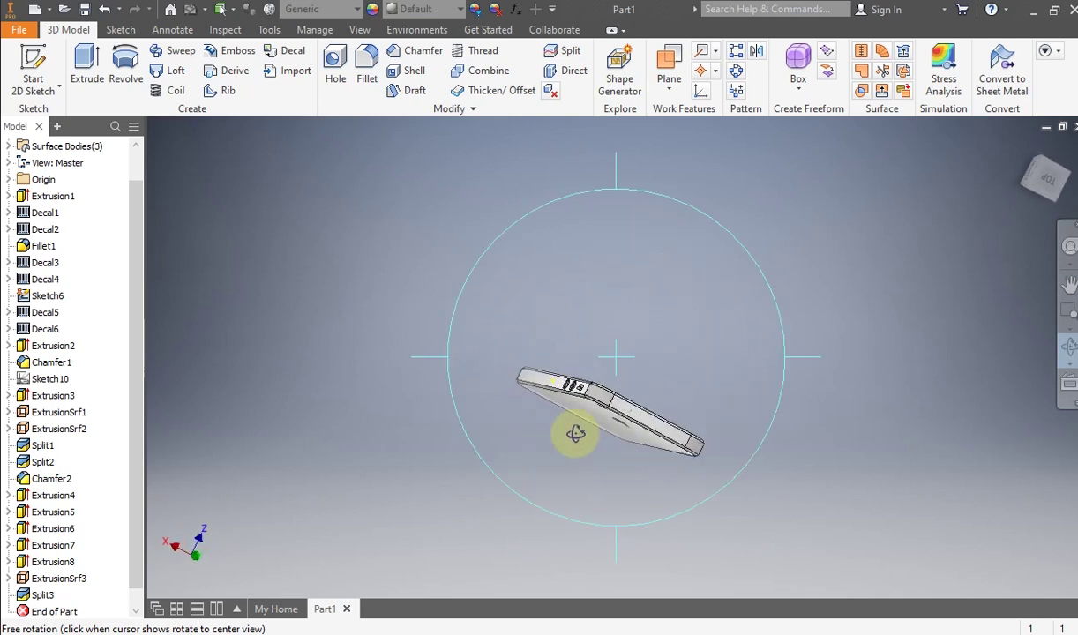
{"action": "scroll", "coordinate": [667, 406], "scroll_direction": "down", "scroll_amount": 2}
{"action": "right_click", "coordinate": [628, 410]}
{"action": "left_click", "coordinate": [699, 412]}
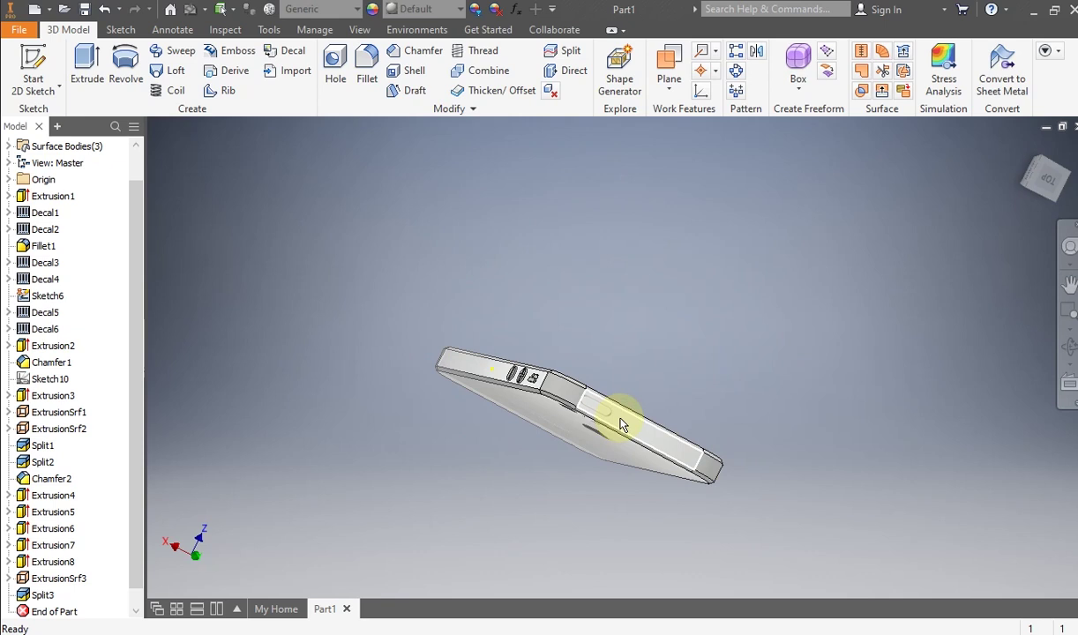
{"action": "left_click", "coordinate": [618, 422]}
{"action": "left_click", "coordinate": [35, 84]}
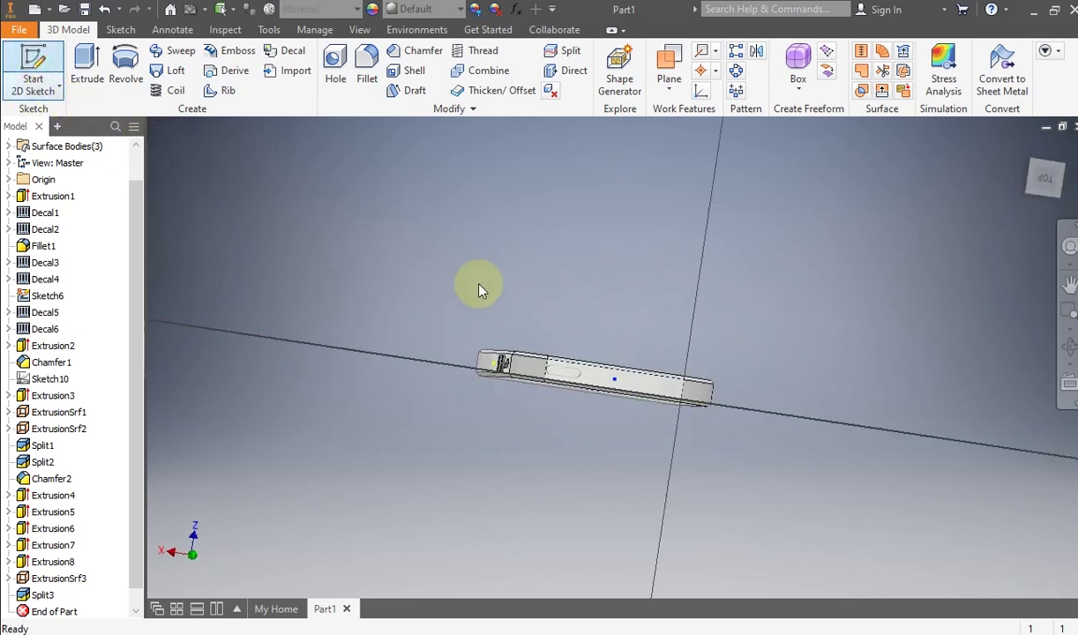
{"action": "scroll", "coordinate": [256, 234], "scroll_direction": "up", "scroll_amount": 5}
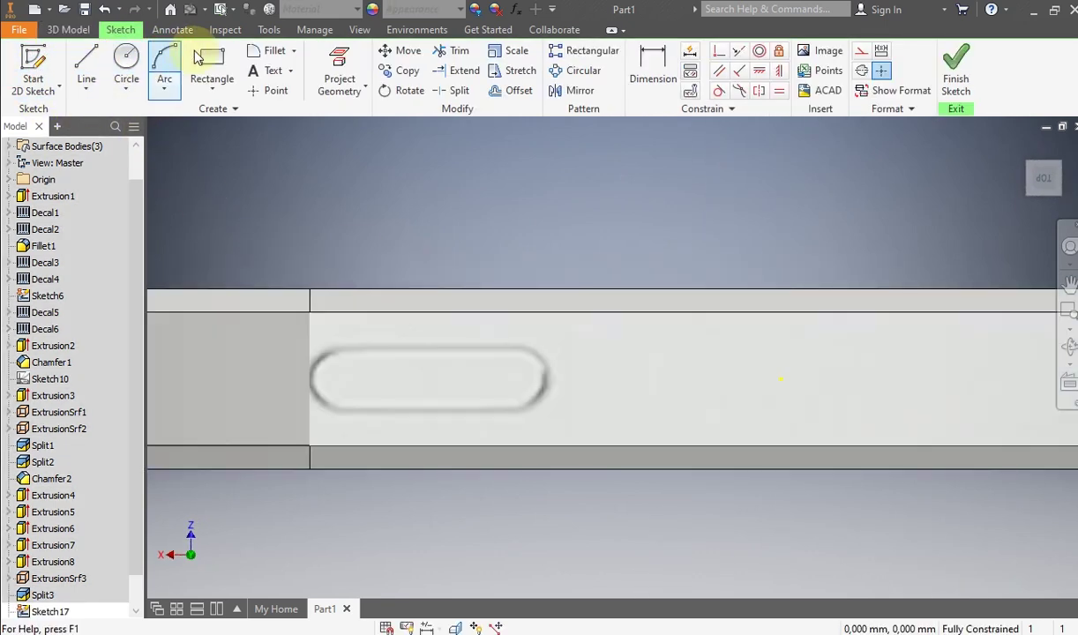
Step: Sketch a rectangle about 2.7 mm high around the power button outline and align its left edge with the outline's left end
{"action": "left_click", "coordinate": [205, 62]}
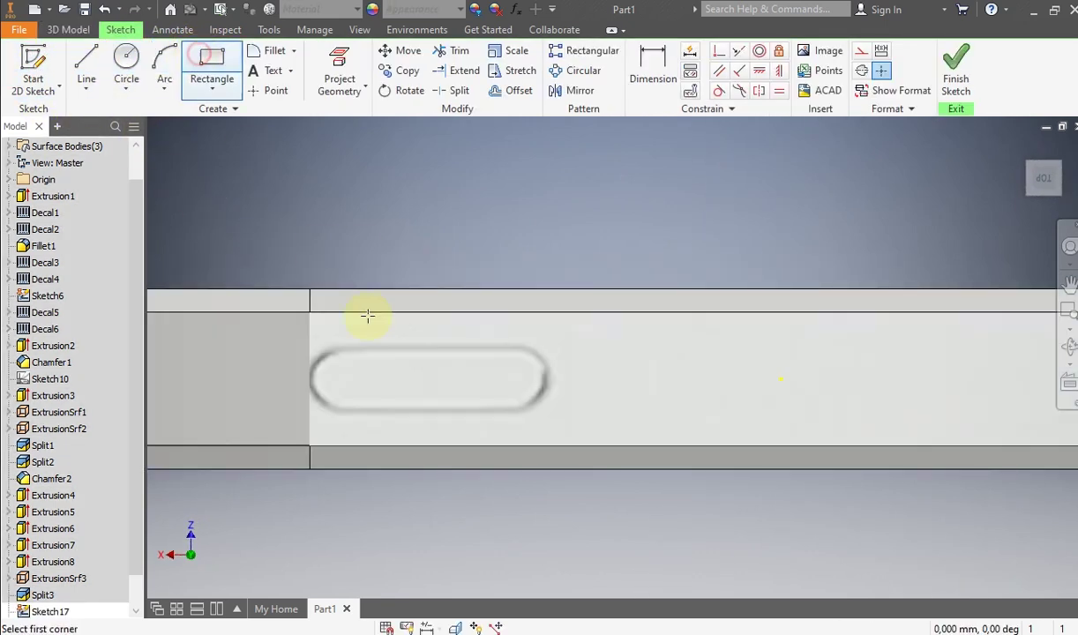
{"action": "left_click", "coordinate": [314, 347]}
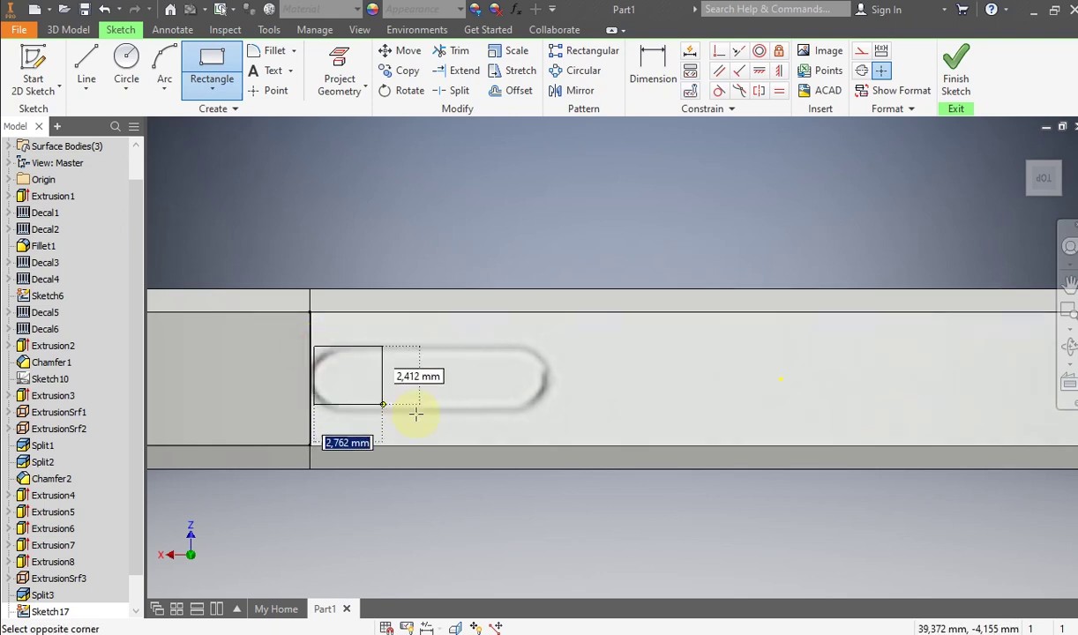
{"action": "left_click", "coordinate": [550, 409]}
{"action": "right_click", "coordinate": [608, 367]}
{"action": "left_click", "coordinate": [660, 369]}
{"action": "scroll", "coordinate": [349, 369], "scroll_direction": "up", "scroll_amount": 3}
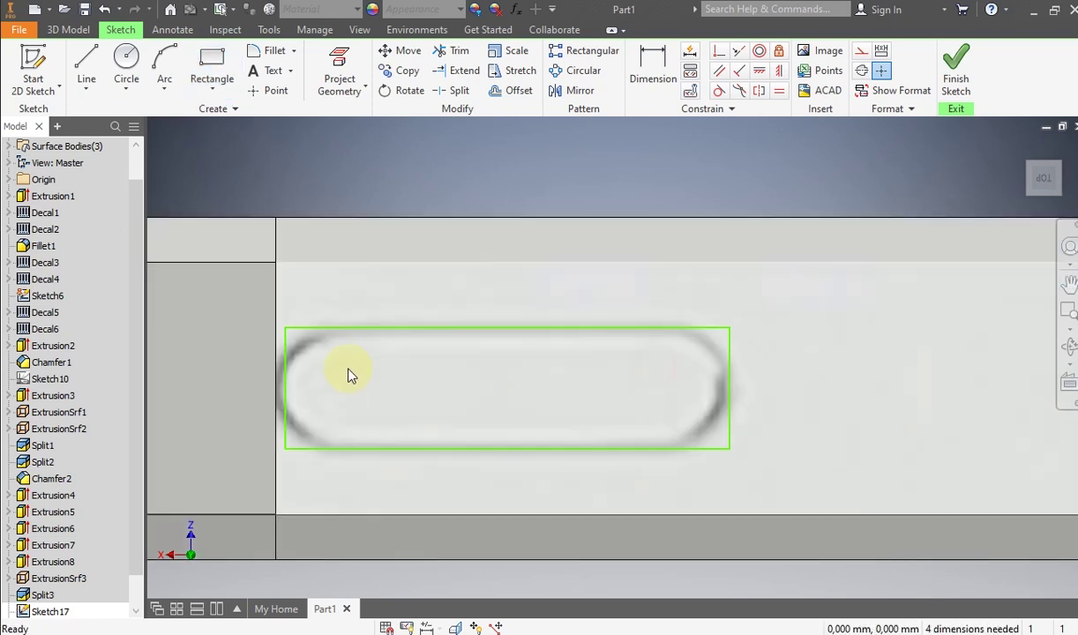
{"action": "scroll", "coordinate": [348, 369], "scroll_direction": "up", "scroll_amount": 3}
{"action": "left_click_drag", "start_coordinate": [232, 350], "coordinate": [217, 353]}
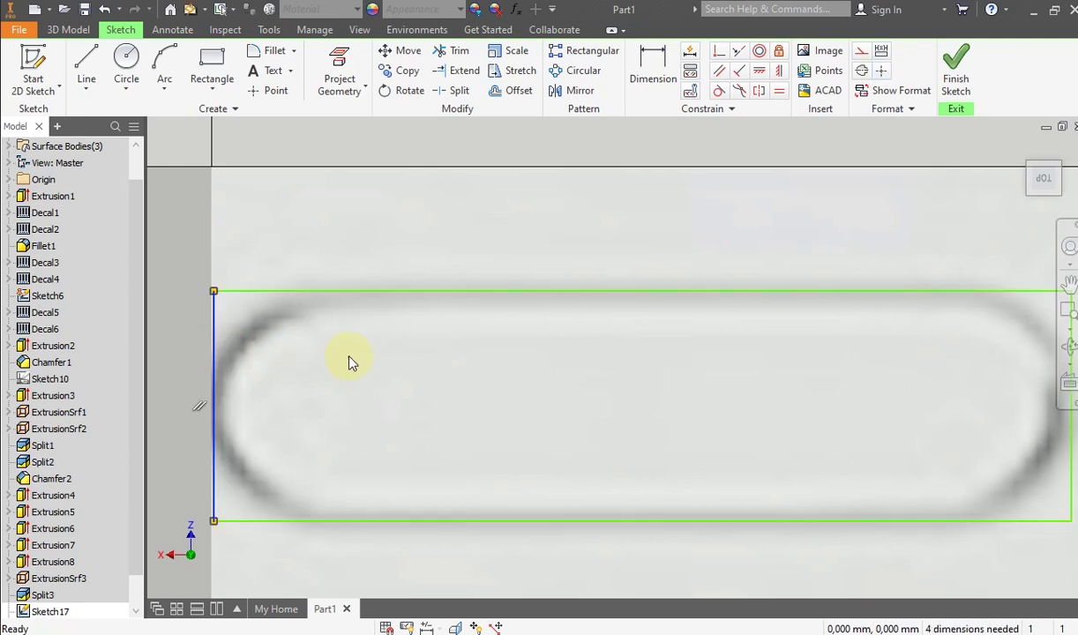
{"action": "scroll", "coordinate": [344, 362], "scroll_direction": "down", "scroll_amount": 5}
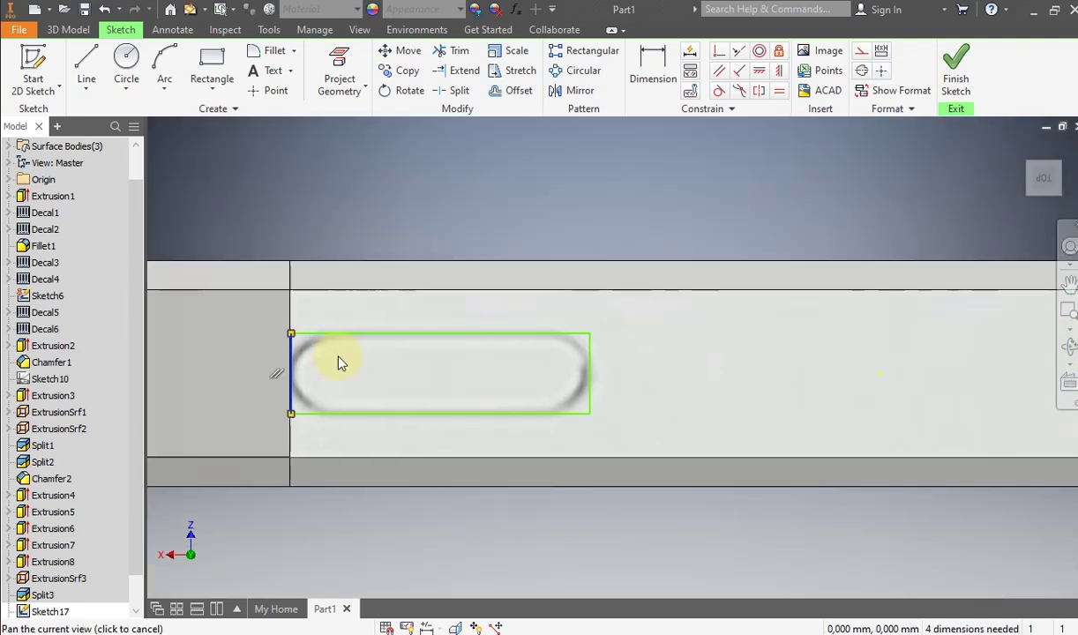
Step: Dimension the button rectangle's right edge, try a height of 2.5 mm, and undo that value change
{"action": "left_click", "coordinate": [653, 64]}
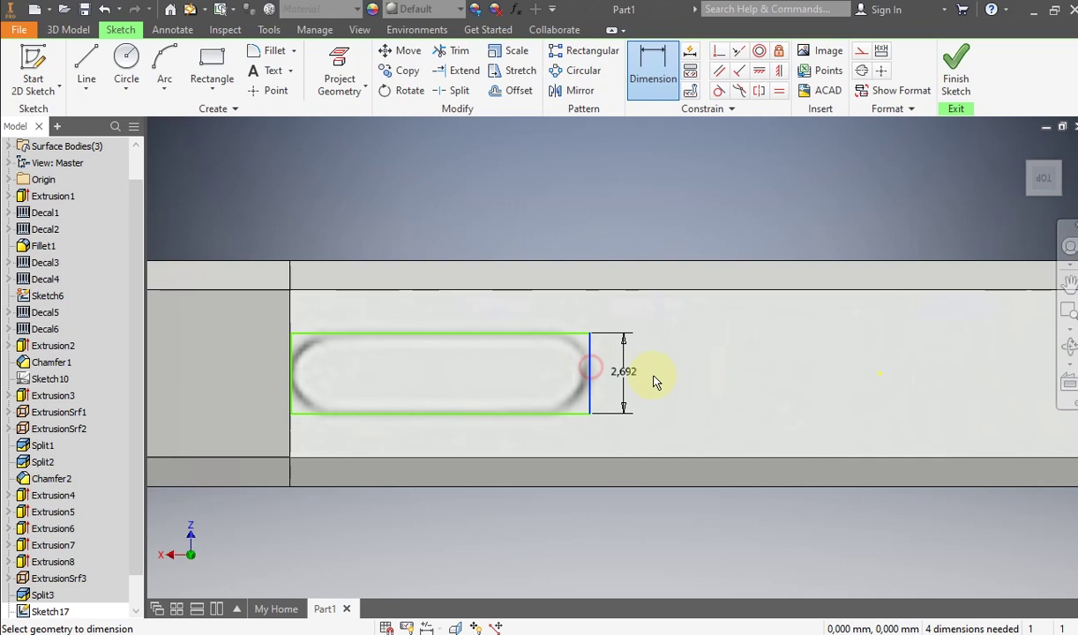
{"action": "left_click", "coordinate": [657, 375]}
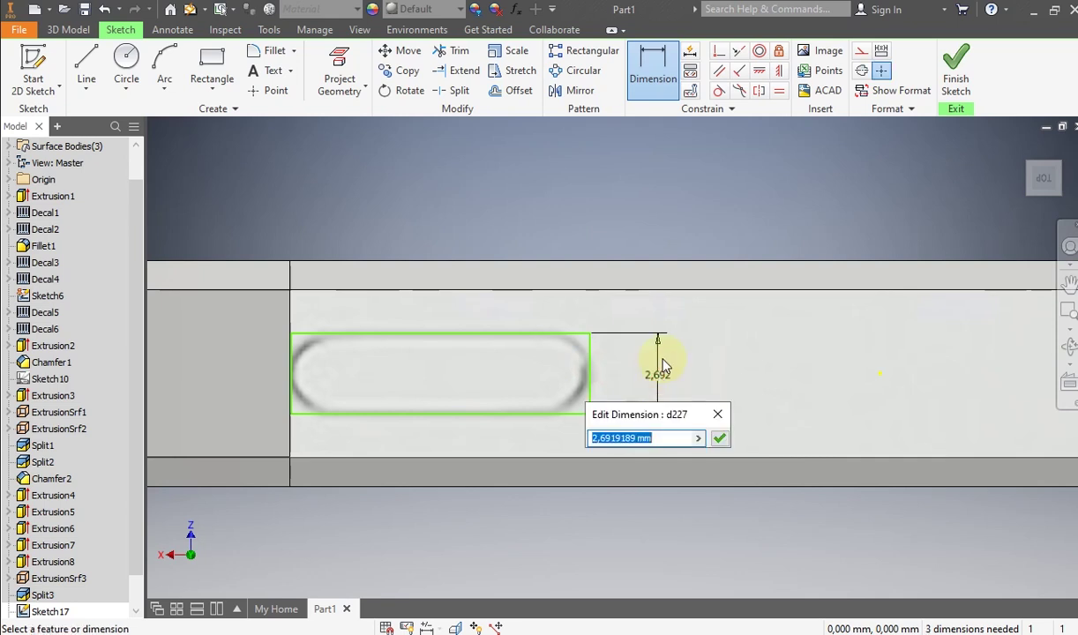
{"action": "key", "text": "Return"}
{"action": "right_click", "coordinate": [491, 357]}
{"action": "left_click", "coordinate": [523, 344]}
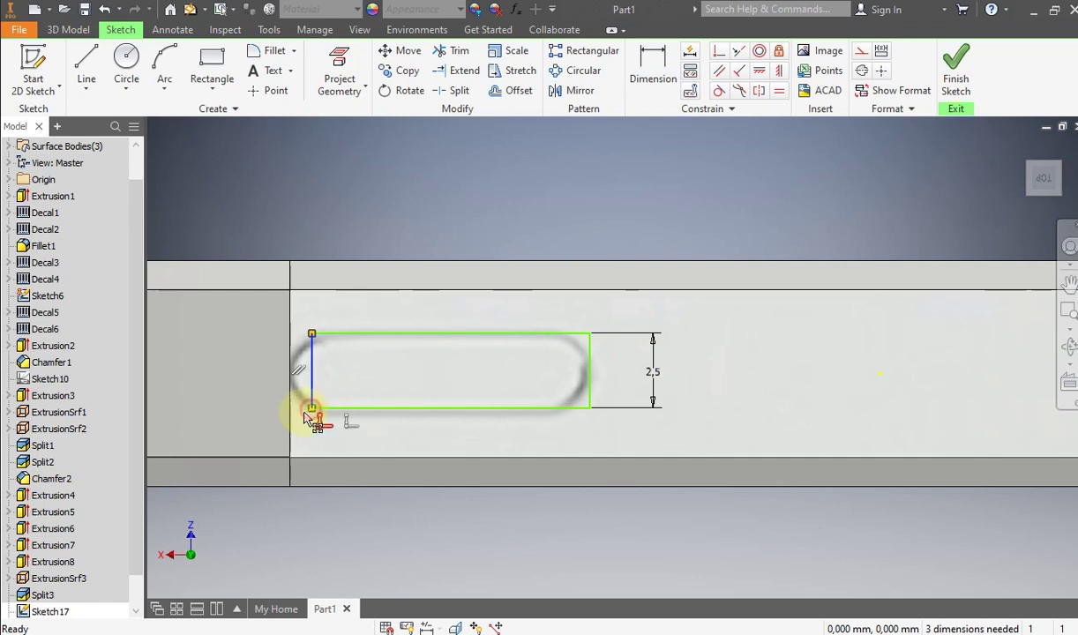
{"action": "right_click", "coordinate": [363, 375]}
{"action": "left_click", "coordinate": [300, 380]}
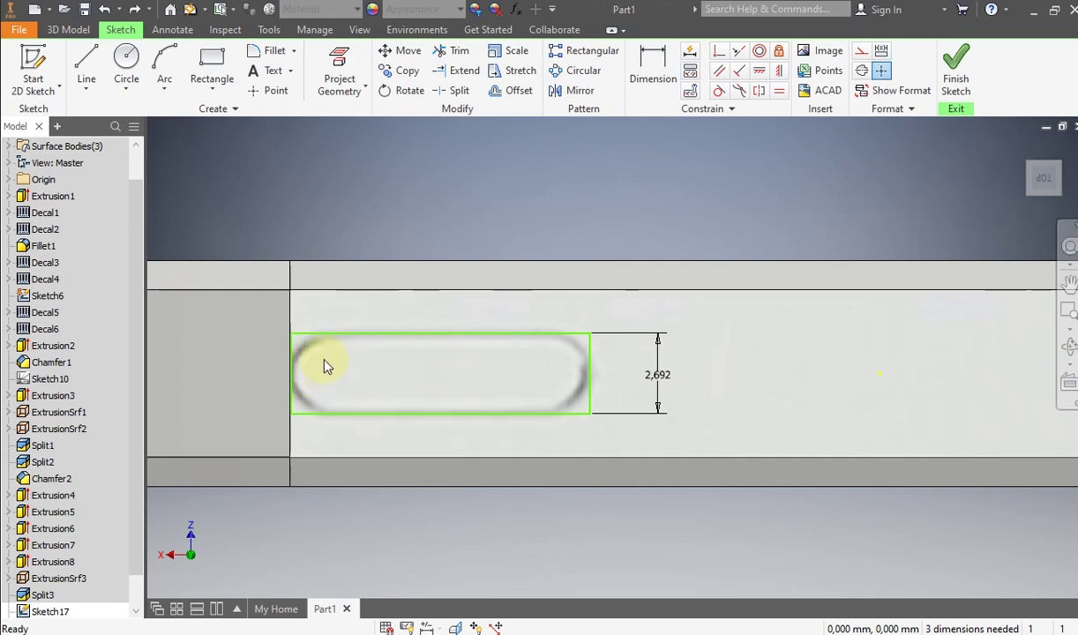
Step: Set the button rectangle's height dimension to 2.5 mm
{"action": "double_click", "coordinate": [662, 380]}
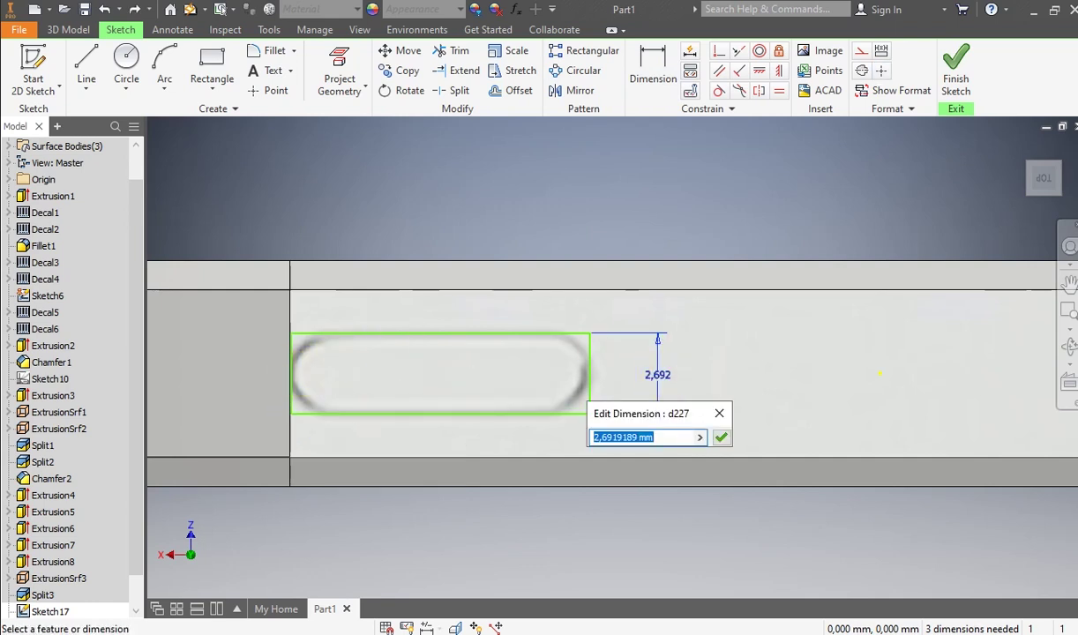
{"action": "key", "text": "Return"}
{"action": "right_click", "coordinate": [517, 374]}
{"action": "left_click", "coordinate": [700, 358]}
Step: Realign the rectangle's left edge with the outline's left end and shift its lower edge slightly down onto the button outline
{"action": "left_click_drag", "start_coordinate": [319, 363], "coordinate": [295, 369]}
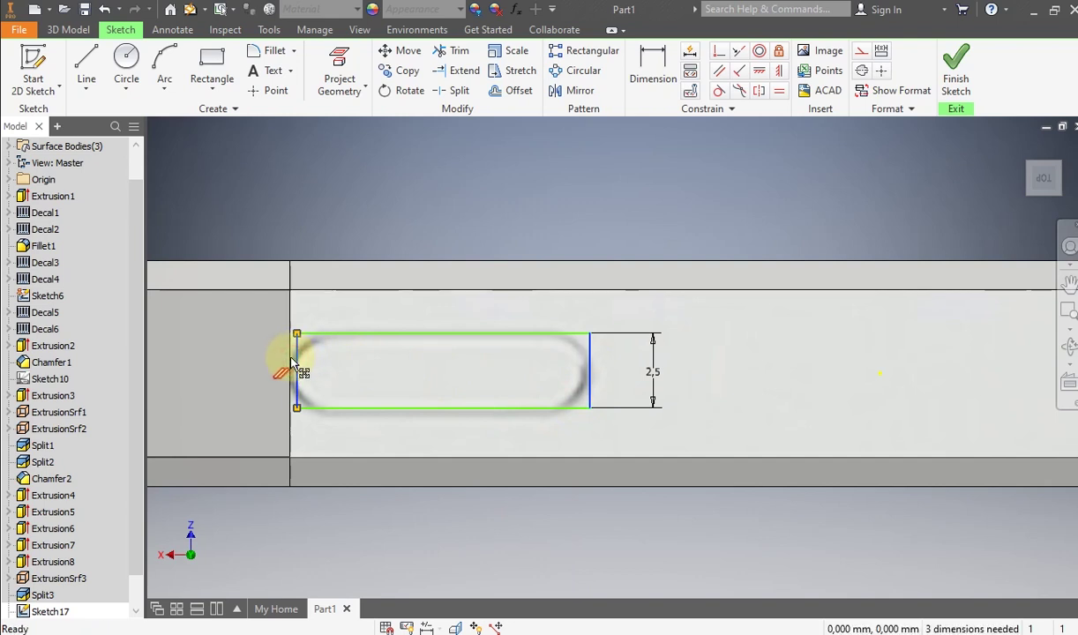
{"action": "left_click_drag", "start_coordinate": [294, 360], "coordinate": [291, 363]}
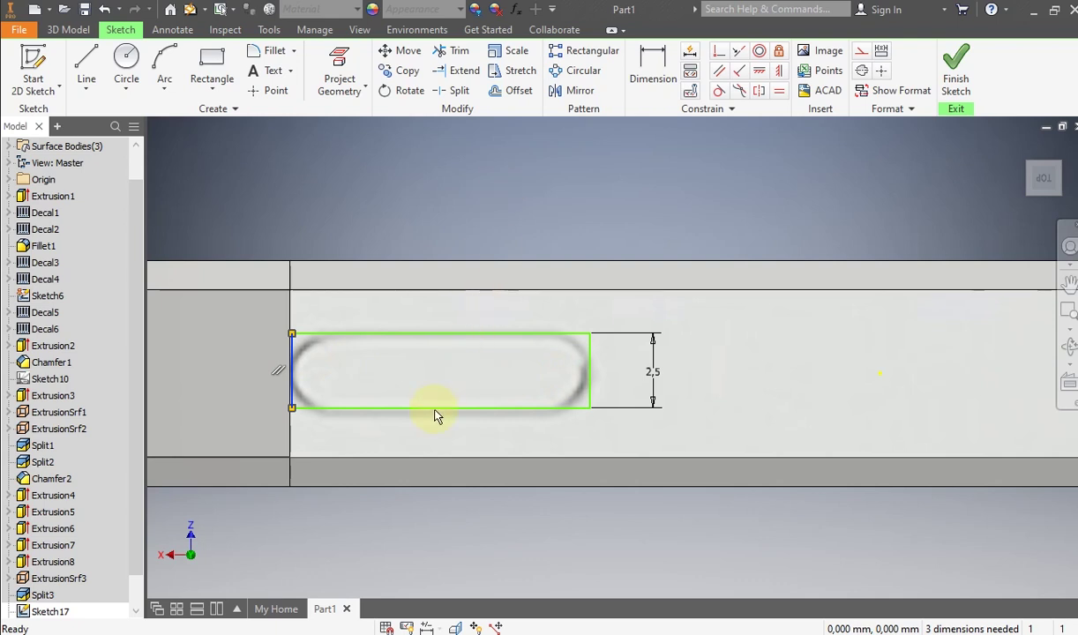
{"action": "left_click_drag", "start_coordinate": [435, 416], "coordinate": [441, 421]}
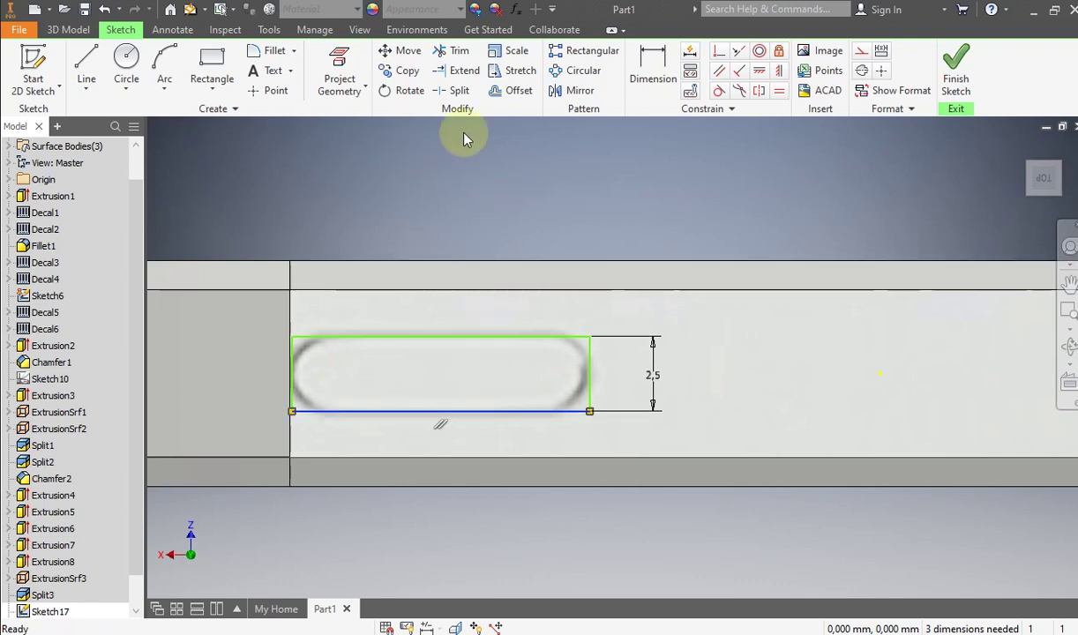
Step: Round all four corners of the power button rectangle with a radius of 2.5/2 and finish the sketch
{"action": "left_click", "coordinate": [273, 50]}
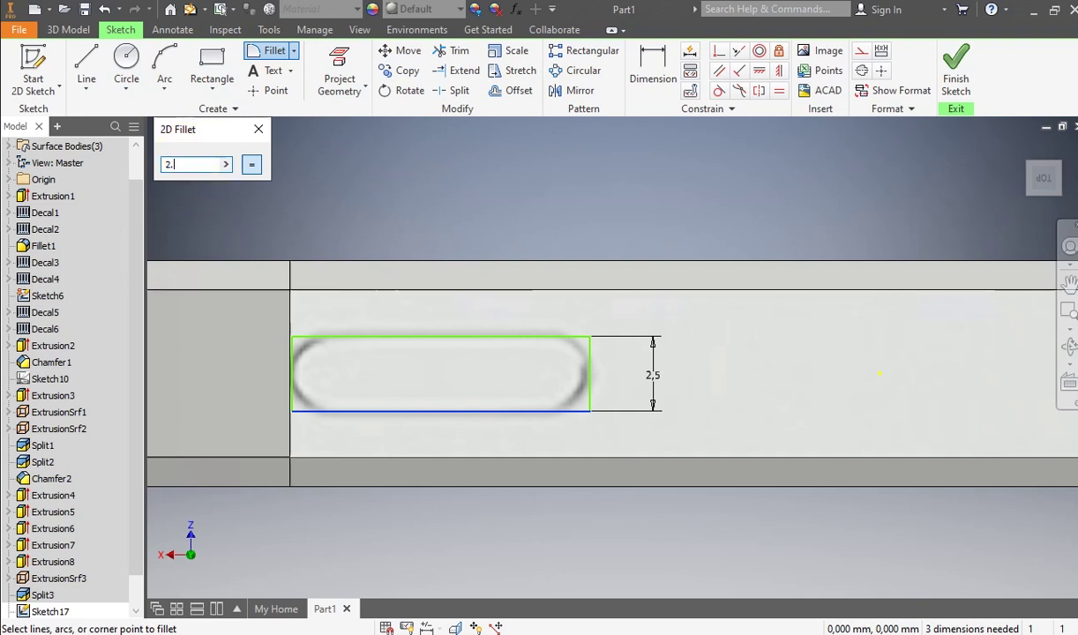
{"action": "left_click", "coordinate": [295, 362]}
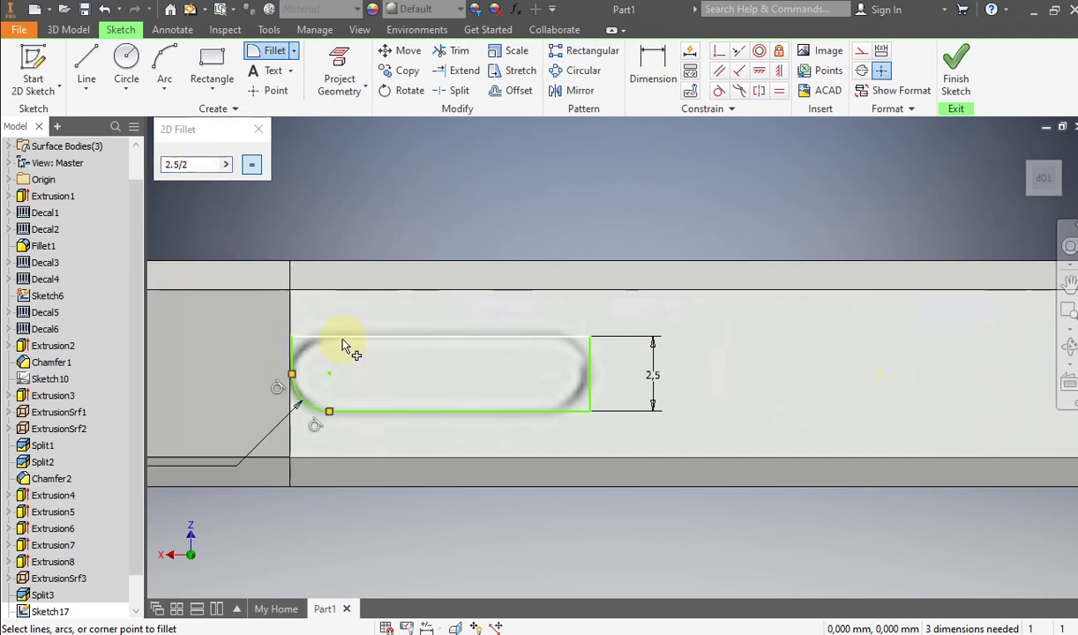
{"action": "left_click", "coordinate": [585, 361]}
{"action": "left_click", "coordinate": [566, 412]}
{"action": "left_click", "coordinate": [588, 402]}
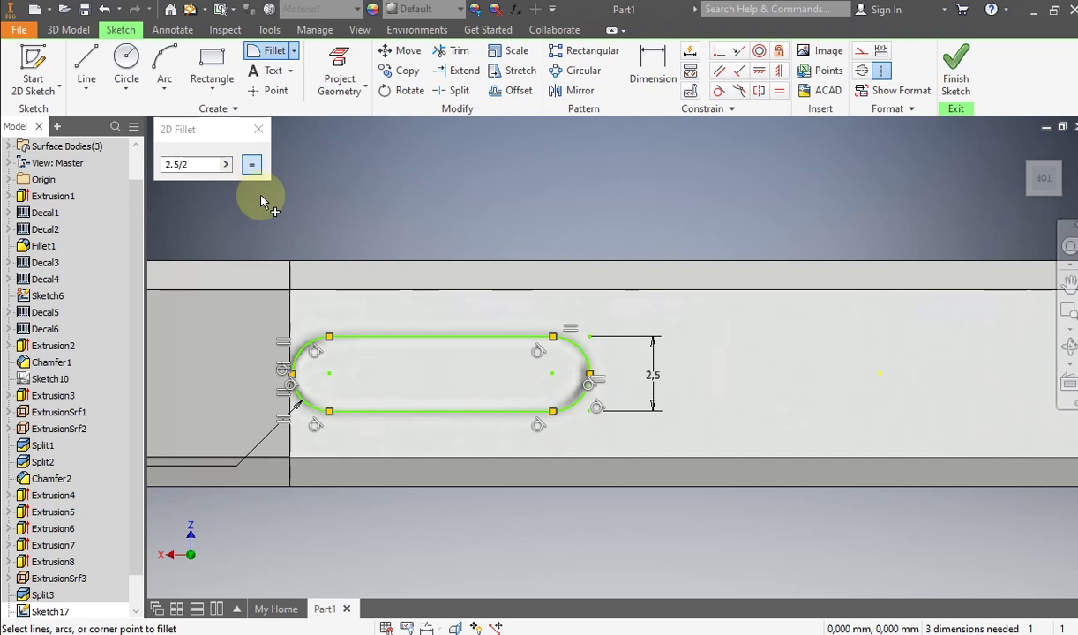
{"action": "left_click", "coordinate": [955, 60]}
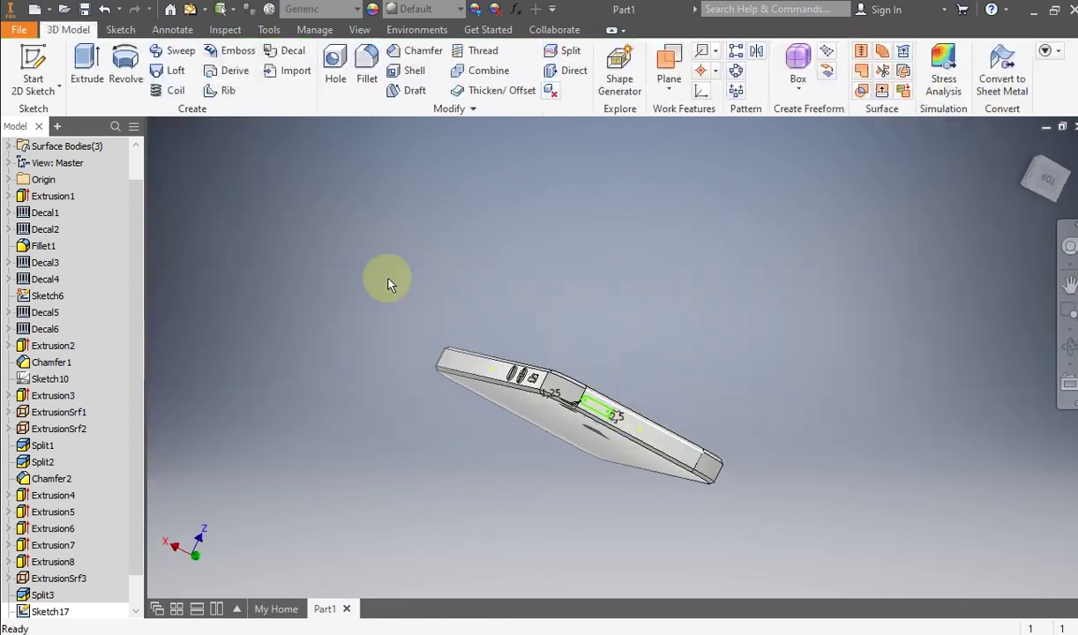
Step: Extrude the rounded power button profile 0.5 mm outward from the top face
{"action": "key", "text": "e"}
{"action": "scroll", "coordinate": [642, 450], "scroll_direction": "up", "scroll_amount": 5}
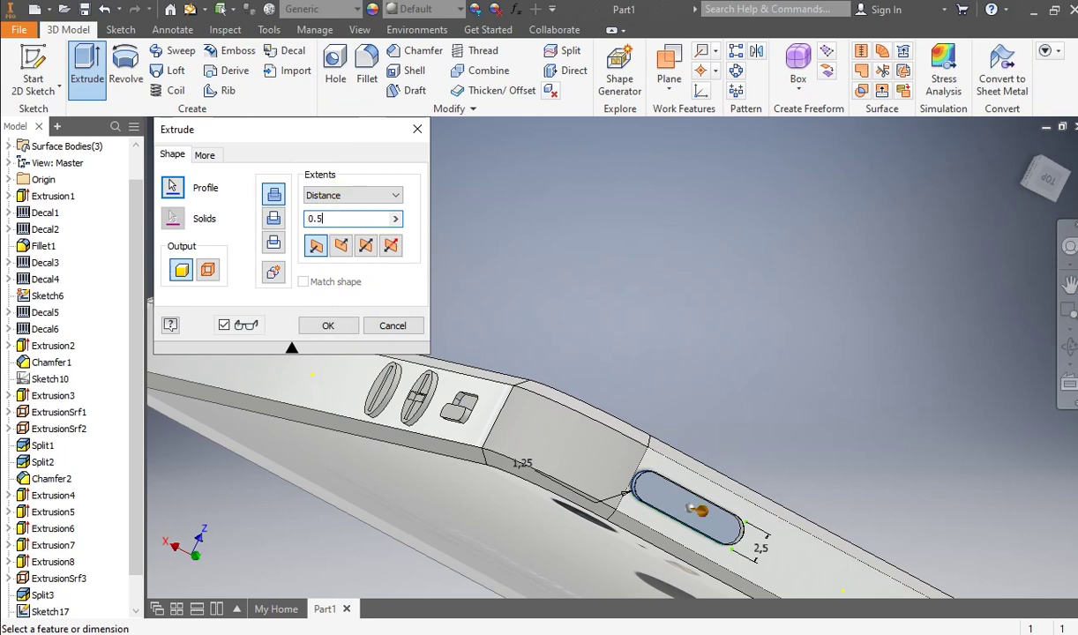
{"action": "left_click", "coordinate": [352, 324]}
{"action": "scroll", "coordinate": [604, 383], "scroll_direction": "down", "scroll_amount": 3}
{"action": "scroll", "coordinate": [640, 396], "scroll_direction": "up", "scroll_amount": 4}
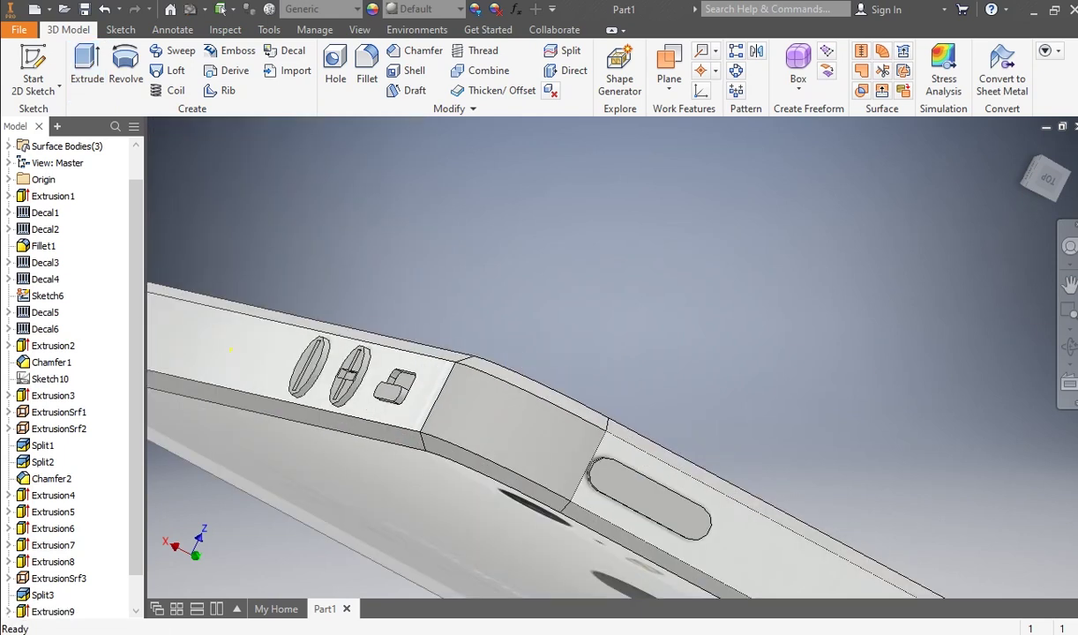
Step: Examine the phone's side faces and upper corners from the front, back and both sides
{"action": "left_click", "coordinate": [1069, 346]}
{"action": "scroll", "coordinate": [639, 407], "scroll_direction": "down", "scroll_amount": 4}
{"action": "left_click_drag", "start_coordinate": [639, 407], "coordinate": [518, 340]}
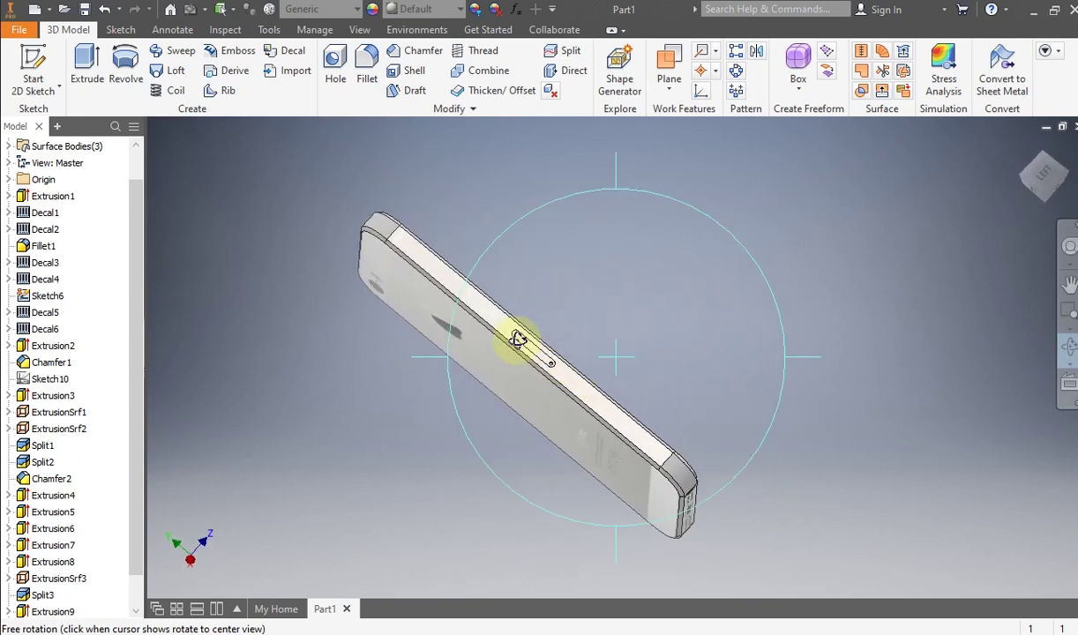
{"action": "scroll", "coordinate": [460, 233], "scroll_direction": "up", "scroll_amount": 3}
{"action": "middle_click_drag", "start_coordinate": [478, 245], "coordinate": [551, 287]}
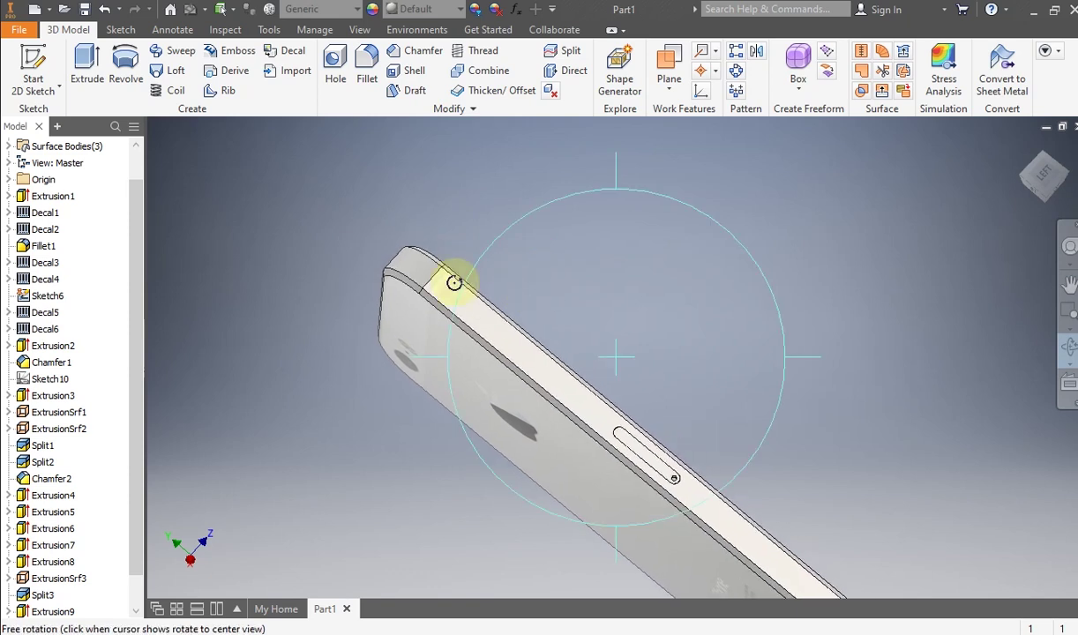
{"action": "scroll", "coordinate": [455, 282], "scroll_direction": "up", "scroll_amount": 2}
{"action": "right_click", "coordinate": [534, 321]}
{"action": "left_click", "coordinate": [586, 322]}
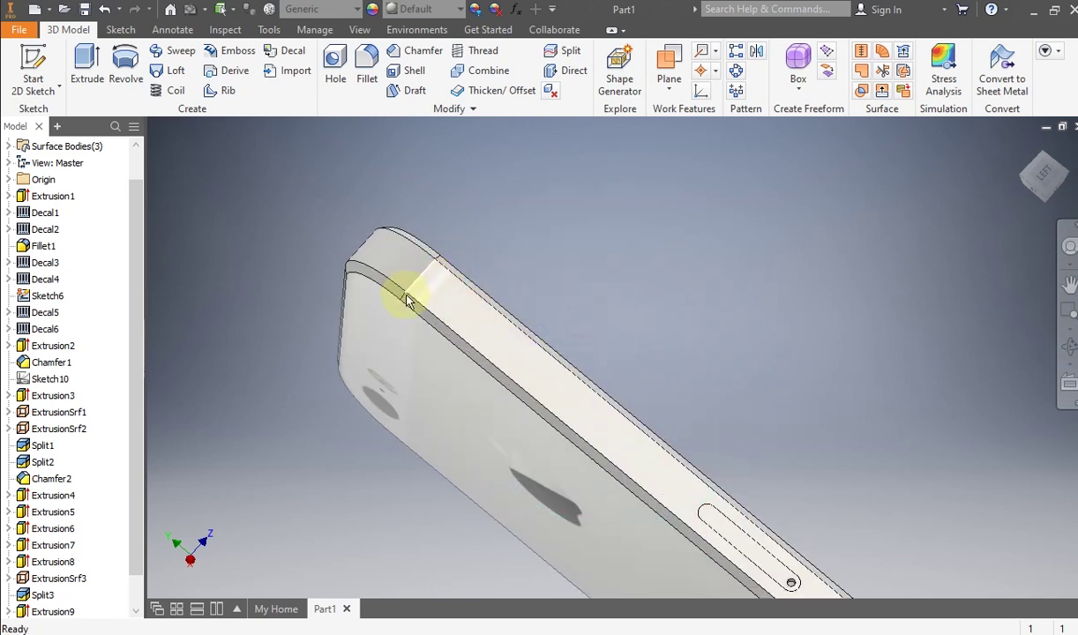
{"action": "scroll", "coordinate": [408, 295], "scroll_direction": "up", "scroll_amount": 3}
{"action": "scroll", "coordinate": [485, 288], "scroll_direction": "up", "scroll_amount": 2}
{"action": "scroll", "coordinate": [484, 293], "scroll_direction": "down", "scroll_amount": 5}
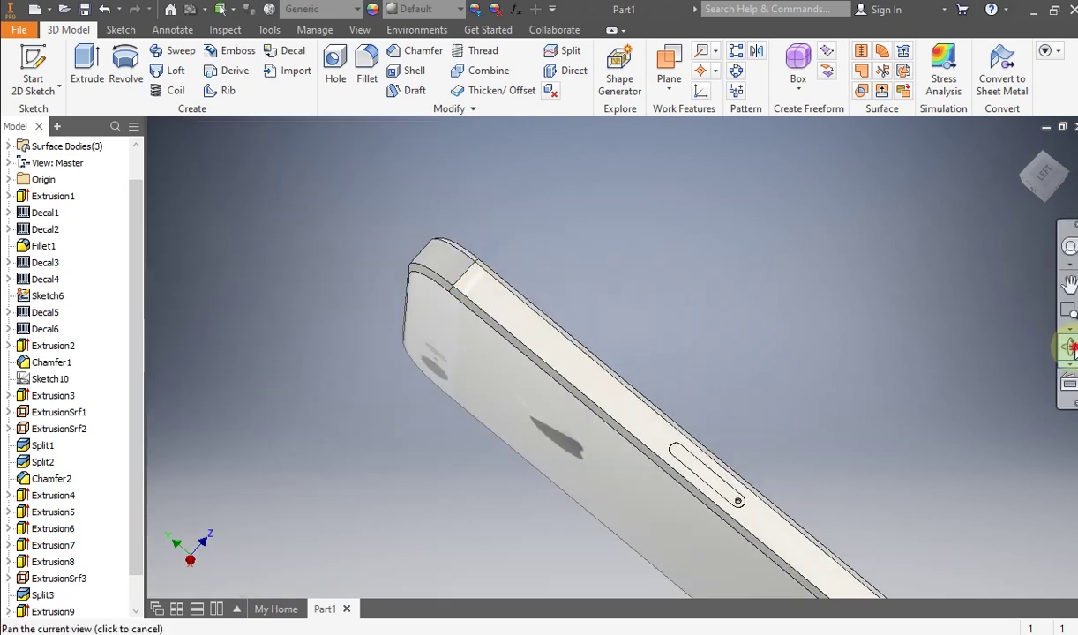
{"action": "left_click", "coordinate": [1068, 347]}
{"action": "left_click_drag", "start_coordinate": [585, 337], "coordinate": [470, 403]}
{"action": "right_click", "coordinate": [445, 319]}
{"action": "left_click", "coordinate": [492, 319]}
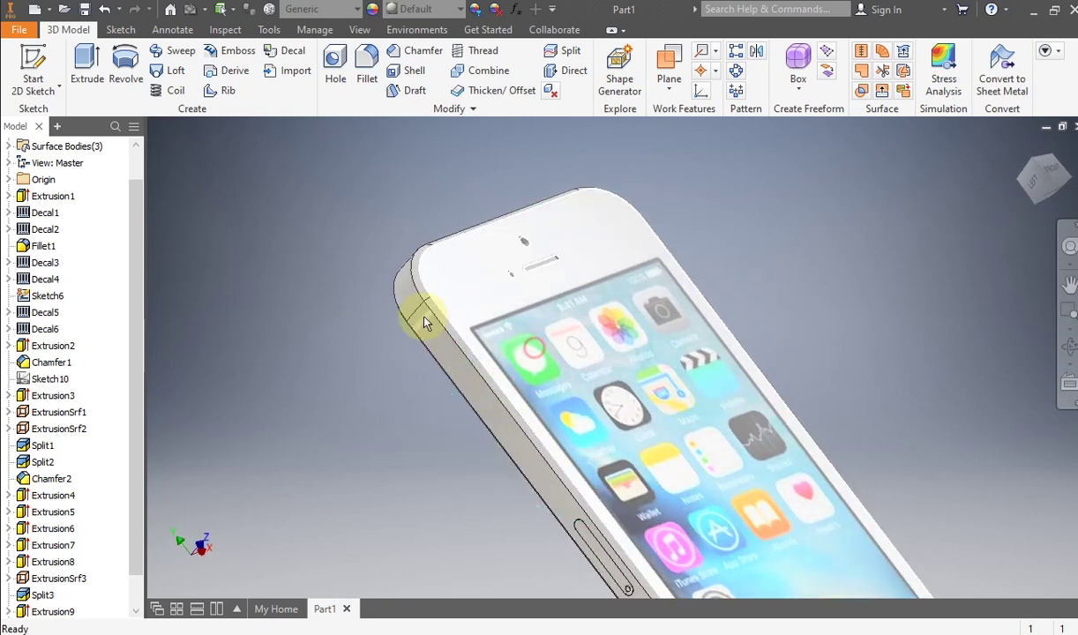
{"action": "scroll", "coordinate": [423, 327], "scroll_direction": "down", "scroll_amount": 4}
{"action": "middle_click_drag", "start_coordinate": [423, 327], "coordinate": [387, 267]}
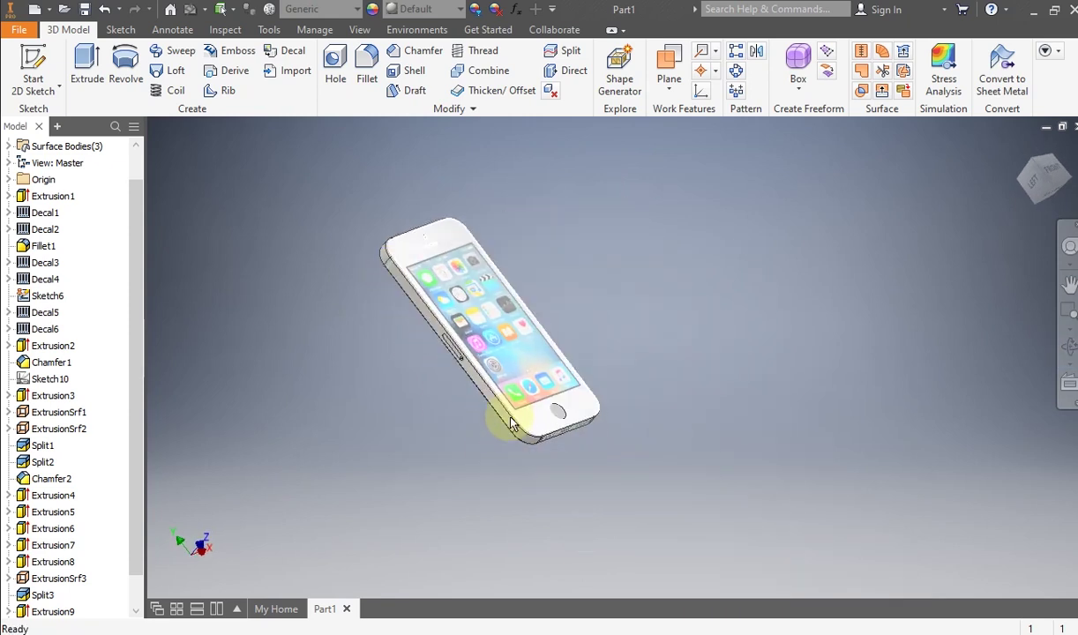
{"action": "left_click", "coordinate": [1068, 347]}
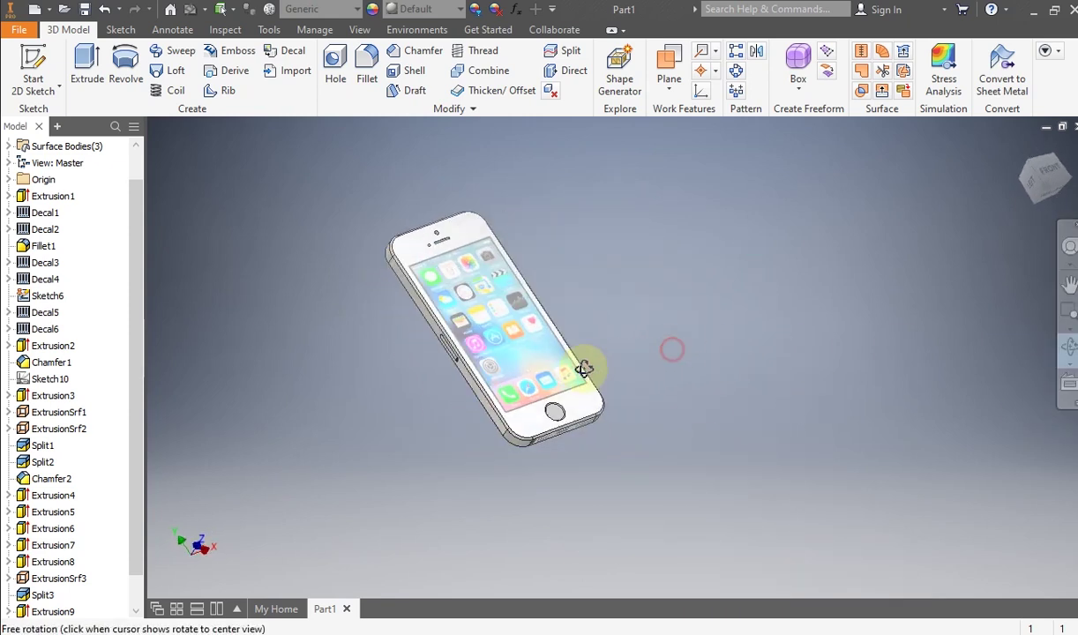
{"action": "left_click_drag", "start_coordinate": [585, 366], "coordinate": [563, 377]}
{"action": "scroll", "coordinate": [652, 406], "scroll_direction": "up", "scroll_amount": 3}
{"action": "right_click", "coordinate": [642, 367]}
{"action": "left_click", "coordinate": [731, 358]}
{"action": "scroll", "coordinate": [633, 414], "scroll_direction": "down", "scroll_amount": 4}
{"action": "middle_click_drag", "start_coordinate": [572, 438], "coordinate": [555, 528]}
{"action": "left_click", "coordinate": [1066, 345]}
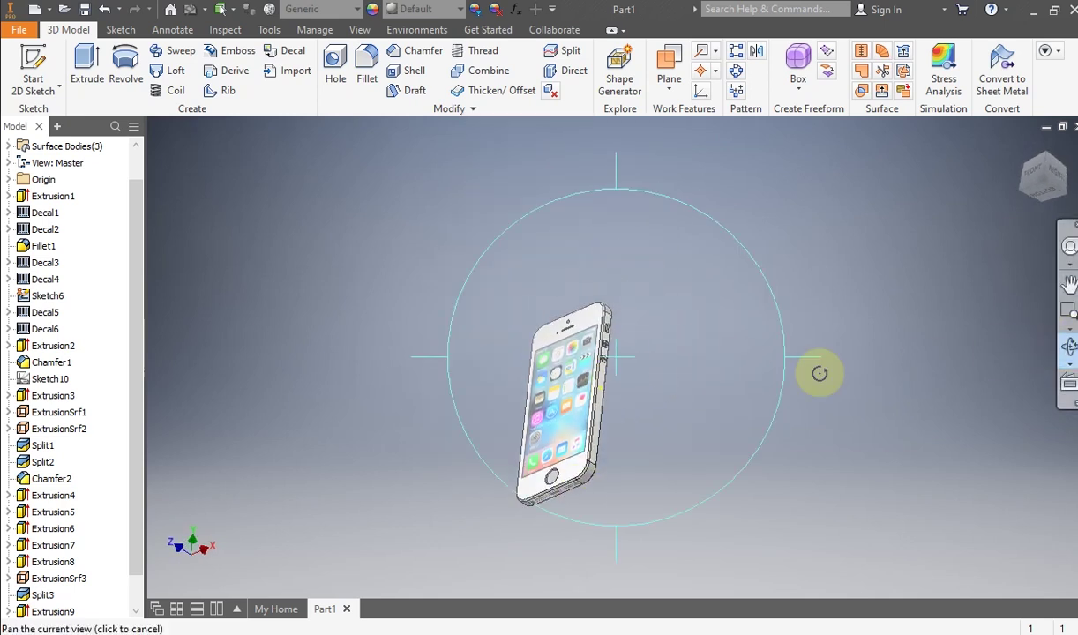
{"action": "left_click_drag", "start_coordinate": [663, 384], "coordinate": [791, 346]}
{"action": "left_click_drag", "start_coordinate": [572, 363], "coordinate": [588, 420]}
{"action": "right_click", "coordinate": [551, 333]}
{"action": "left_click", "coordinate": [609, 330]}
{"action": "left_click", "coordinate": [1066, 345]}
{"action": "right_click", "coordinate": [588, 419]}
{"action": "left_click", "coordinate": [646, 414]}
{"action": "scroll", "coordinate": [461, 428], "scroll_direction": "down", "scroll_amount": 5}
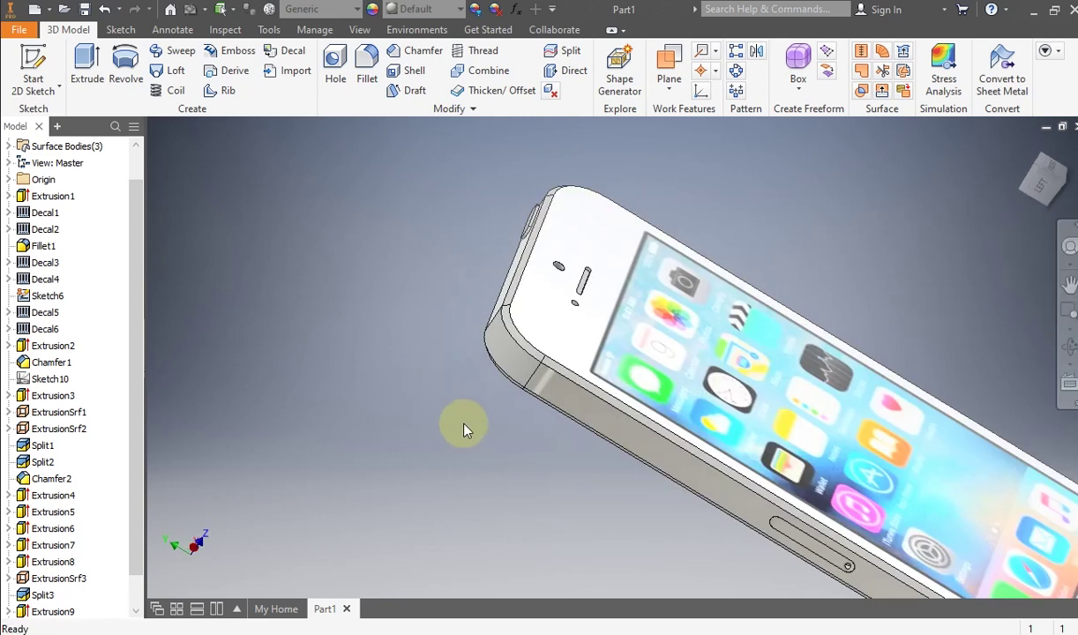
{"action": "left_click", "coordinate": [566, 391]}
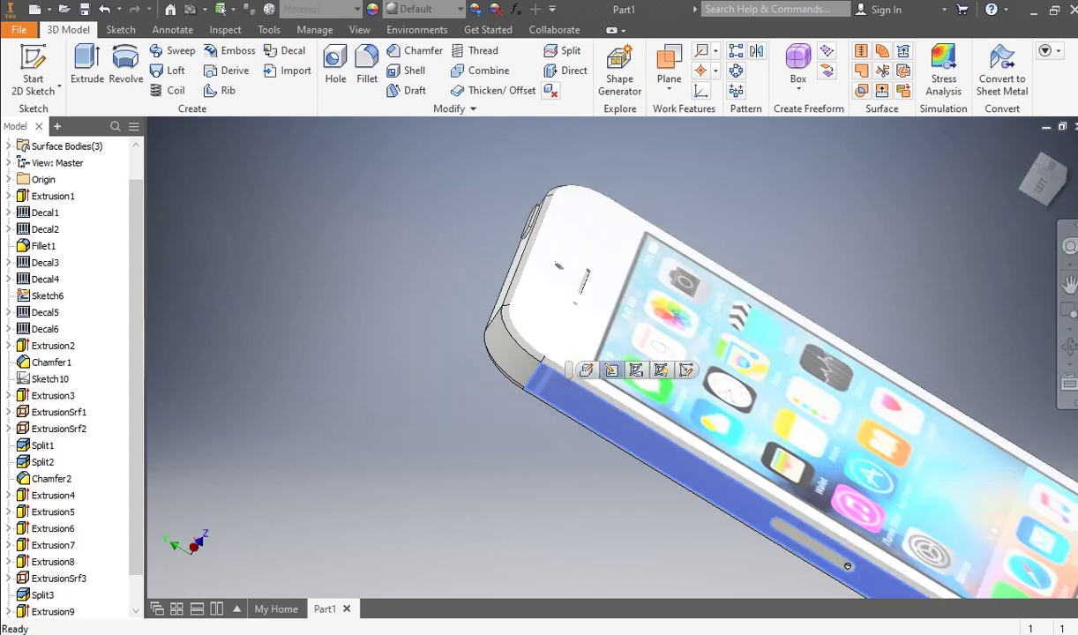
{"action": "left_click", "coordinate": [1071, 347]}
{"action": "scroll", "coordinate": [681, 348], "scroll_direction": "up", "scroll_amount": 4}
{"action": "left_click_drag", "start_coordinate": [694, 356], "coordinate": [517, 469]}
{"action": "right_click", "coordinate": [517, 470]}
{"action": "left_click", "coordinate": [577, 460]}
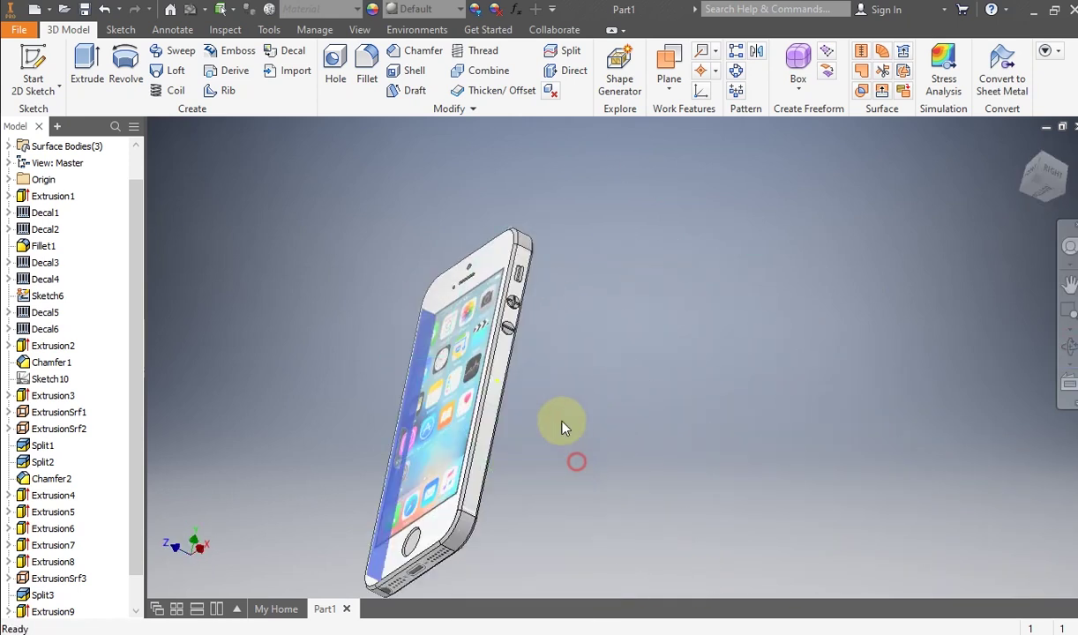
{"action": "middle_click_drag", "start_coordinate": [562, 304], "coordinate": [560, 354]}
{"action": "scroll", "coordinate": [561, 357], "scroll_direction": "up", "scroll_amount": 5}
Step: Start a sketch on the right side face and draw a thin rectangle across it above the mute switch, overhanging both edges
{"action": "left_click", "coordinate": [457, 309]}
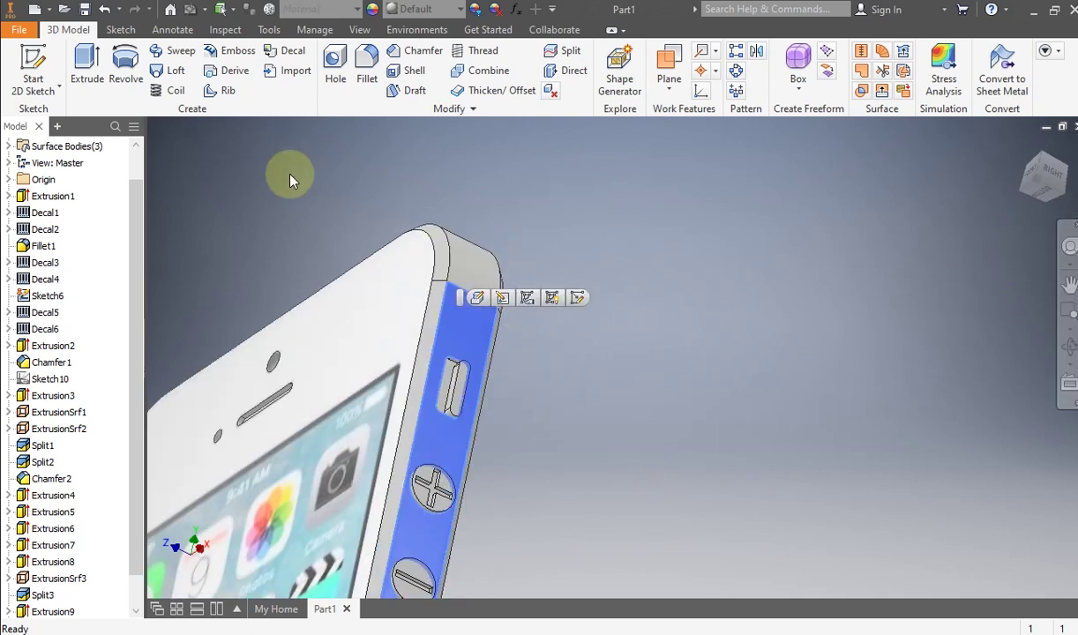
{"action": "left_click", "coordinate": [35, 81]}
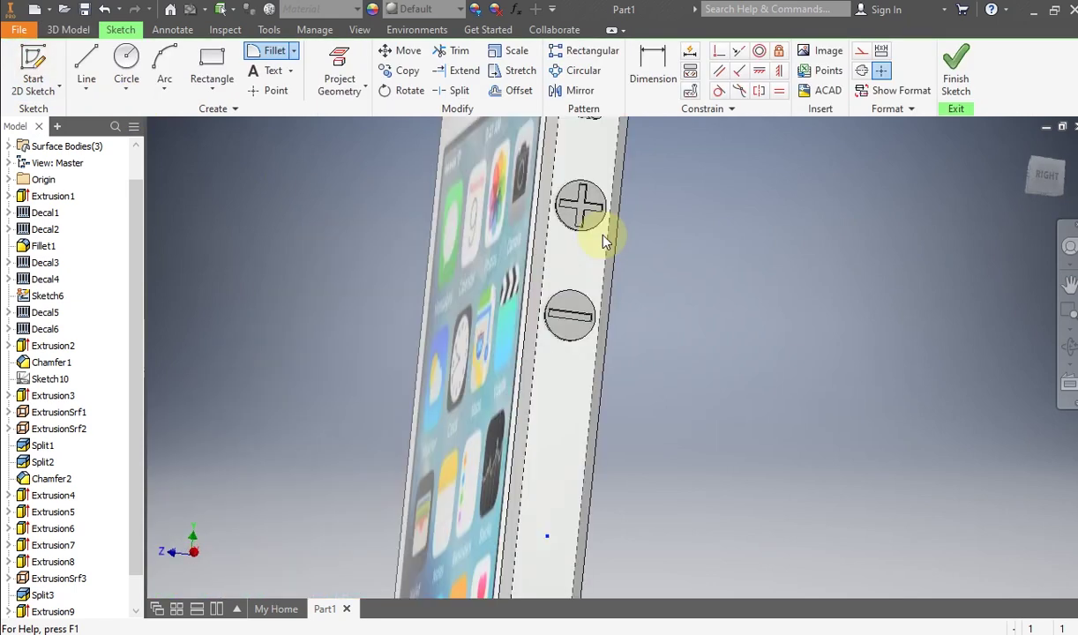
{"action": "scroll", "coordinate": [663, 220], "scroll_direction": "up", "scroll_amount": 5}
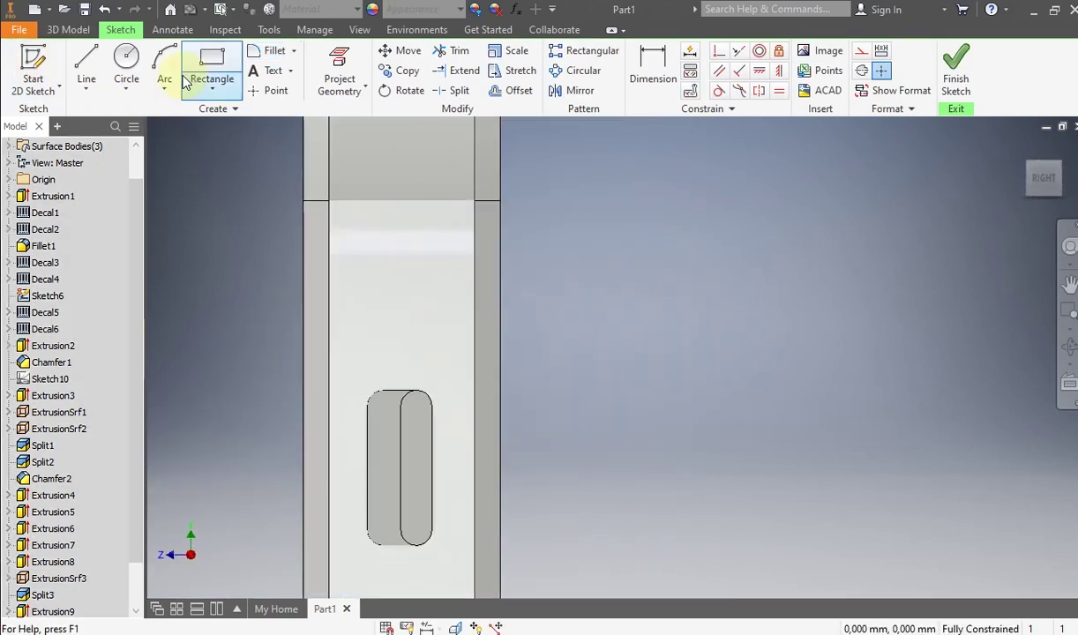
{"action": "left_click", "coordinate": [212, 63]}
{"action": "left_click", "coordinate": [253, 222]}
{"action": "left_click", "coordinate": [553, 255]}
{"action": "right_click", "coordinate": [623, 243]}
{"action": "left_click", "coordinate": [703, 238]}
Step: Adjust the long edges of the thin rectangle to make a narrow band below the corner and finish the sketch
{"action": "scroll", "coordinate": [441, 220], "scroll_direction": "up", "scroll_amount": 5}
{"action": "left_click_drag", "start_coordinate": [400, 211], "coordinate": [407, 231]}
{"action": "scroll", "coordinate": [406, 232], "scroll_direction": "down", "scroll_amount": 3}
{"action": "middle_click_drag", "start_coordinate": [407, 231], "coordinate": [509, 267]}
{"action": "left_click_drag", "start_coordinate": [465, 304], "coordinate": [467, 299]}
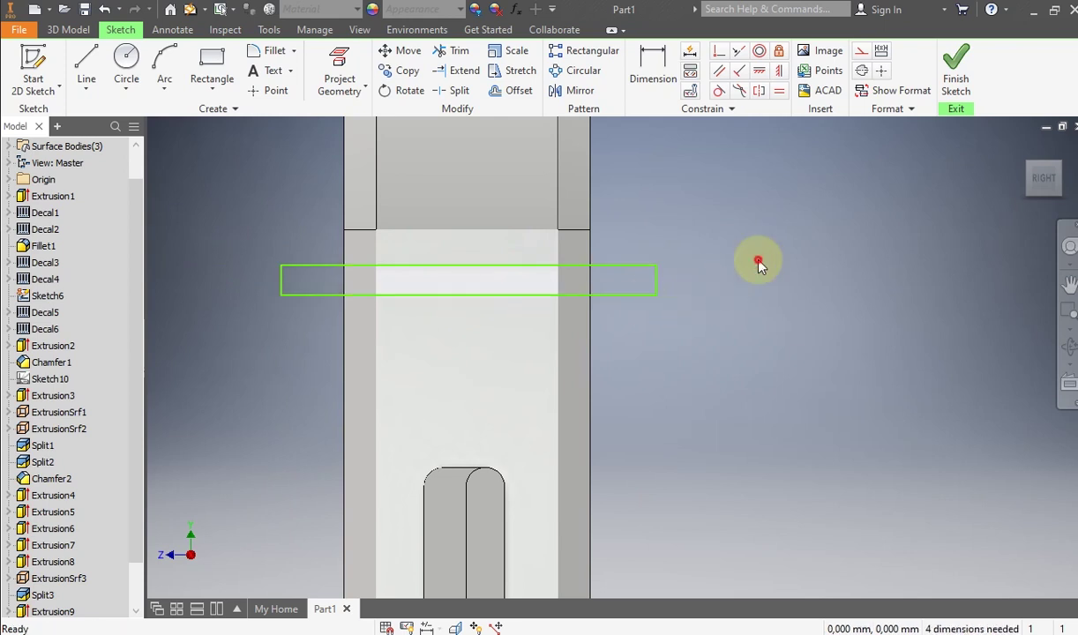
{"action": "left_click", "coordinate": [956, 88]}
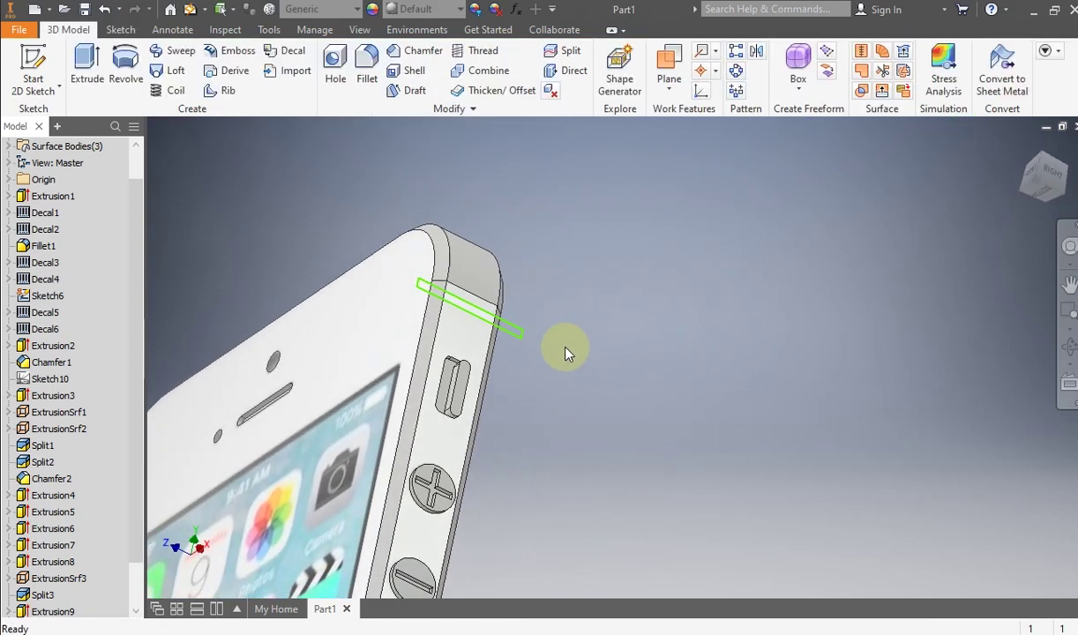
Step: Extrude the thin rectangle as a surface 1 mm inward into the phone body
{"action": "left_click", "coordinate": [86, 68]}
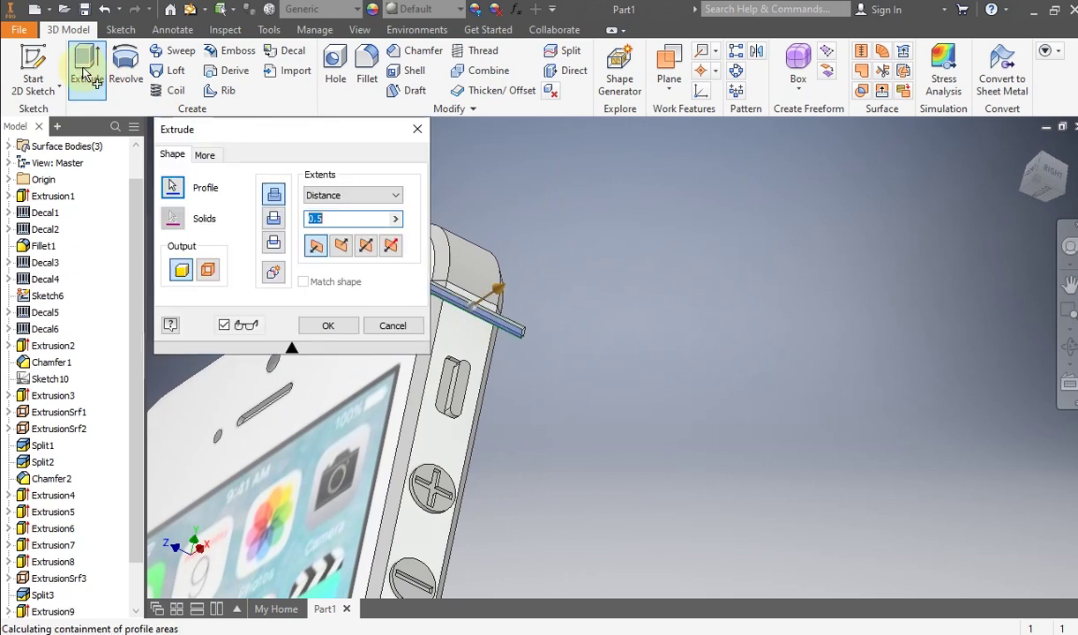
{"action": "left_click", "coordinate": [209, 271]}
{"action": "middle_click_drag", "start_coordinate": [440, 272], "coordinate": [698, 294]}
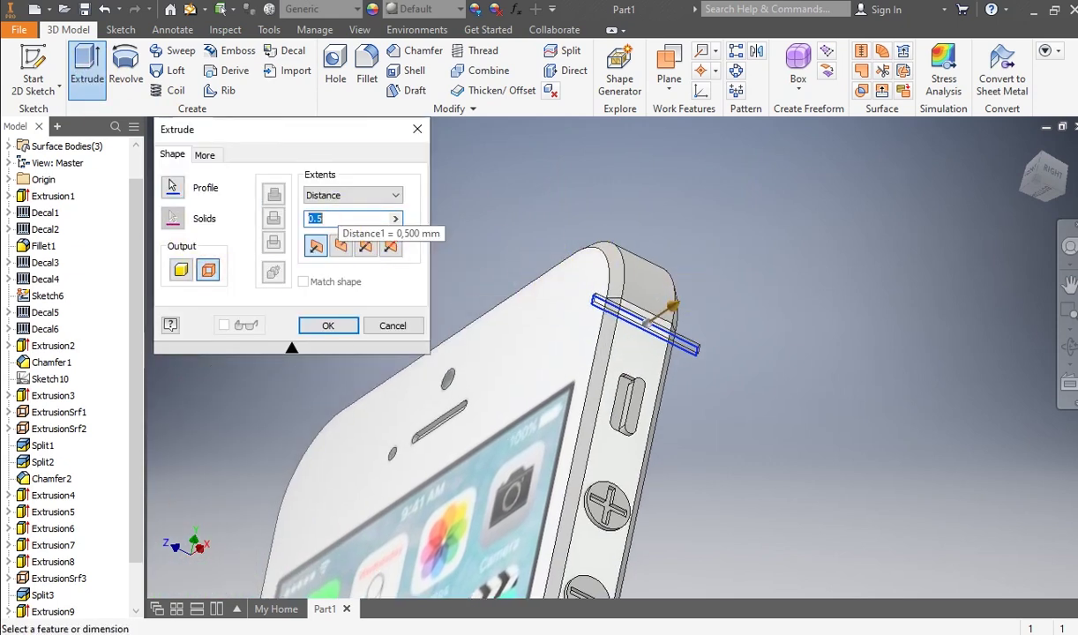
{"action": "left_click", "coordinate": [1069, 347]}
{"action": "left_click_drag", "start_coordinate": [650, 309], "coordinate": [761, 381]}
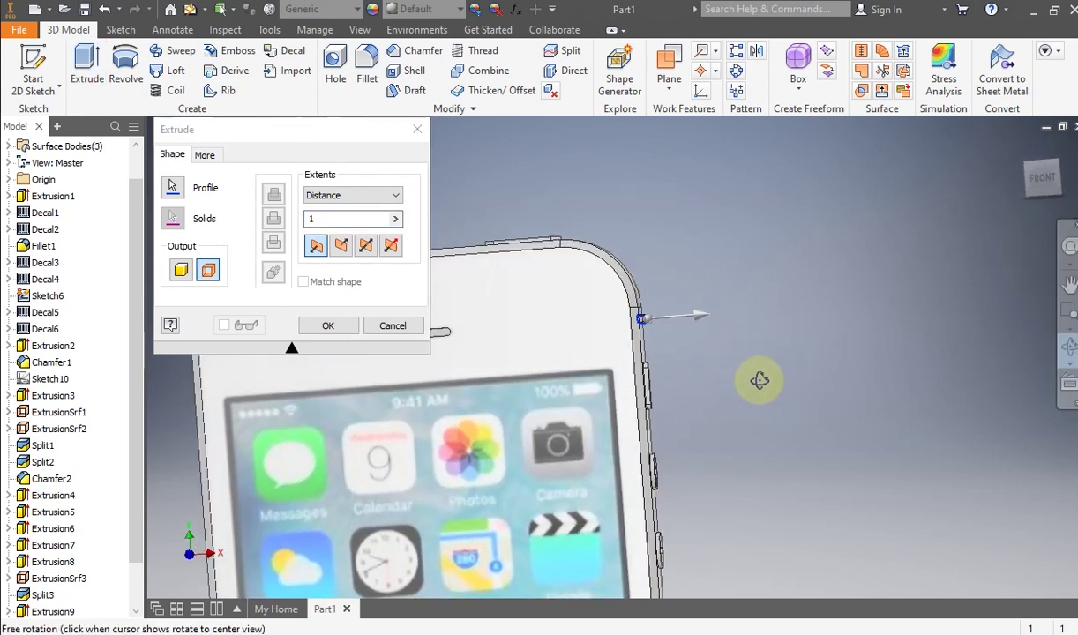
{"action": "scroll", "coordinate": [642, 315], "scroll_direction": "up", "scroll_amount": 4}
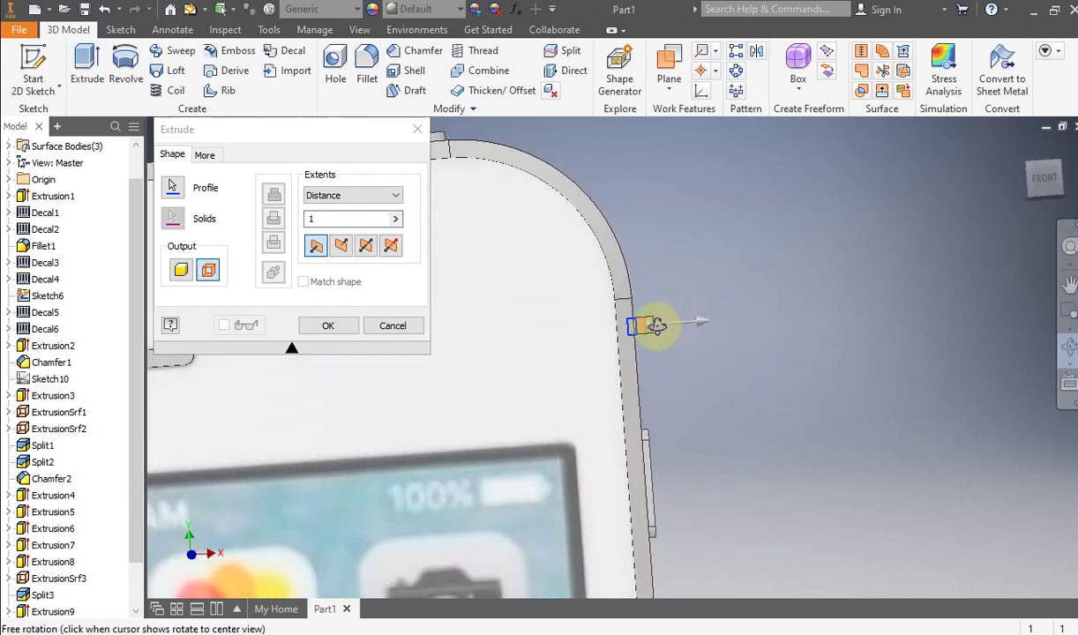
{"action": "left_click", "coordinate": [344, 248]}
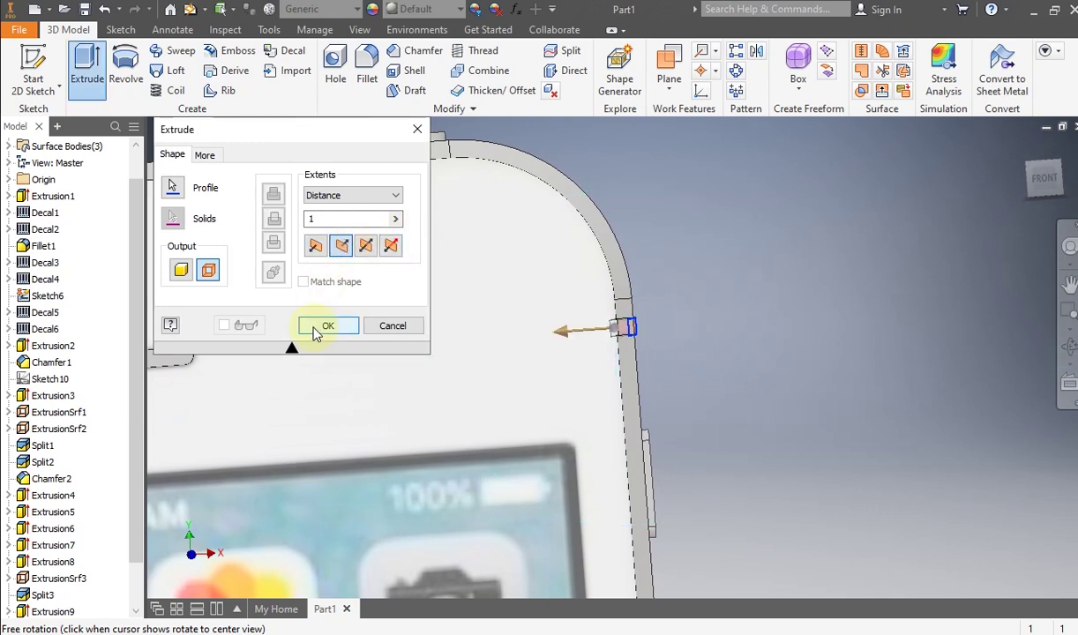
{"action": "left_click", "coordinate": [322, 328]}
Step: Mirror the thin extruded band surface about the YZ plane onto the phone's opposite side
{"action": "scroll", "coordinate": [697, 348], "scroll_direction": "down", "scroll_amount": 4}
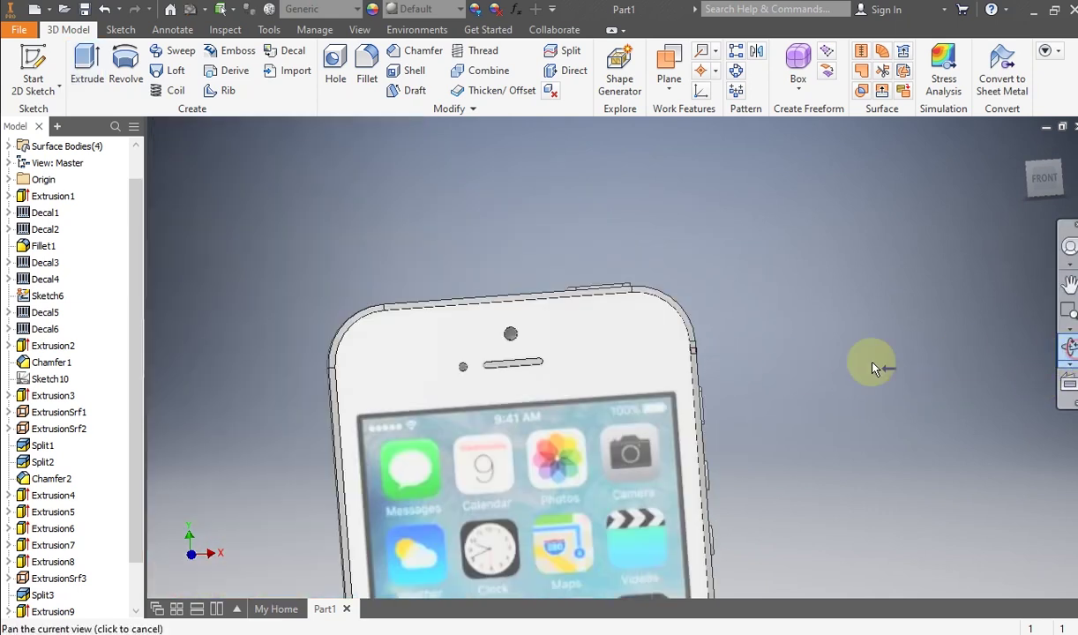
{"action": "scroll", "coordinate": [775, 372], "scroll_direction": "down", "scroll_amount": 3}
{"action": "middle_click_drag", "start_coordinate": [745, 380], "coordinate": [563, 345], "text": "shift"}
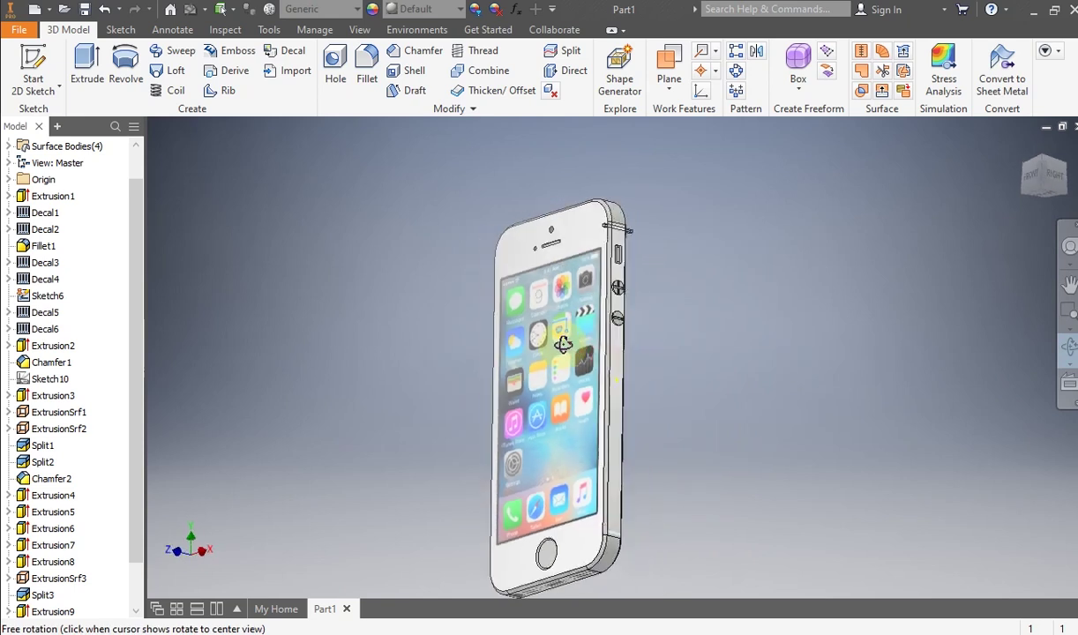
{"action": "middle_click_drag", "start_coordinate": [684, 344], "coordinate": [684, 344]}
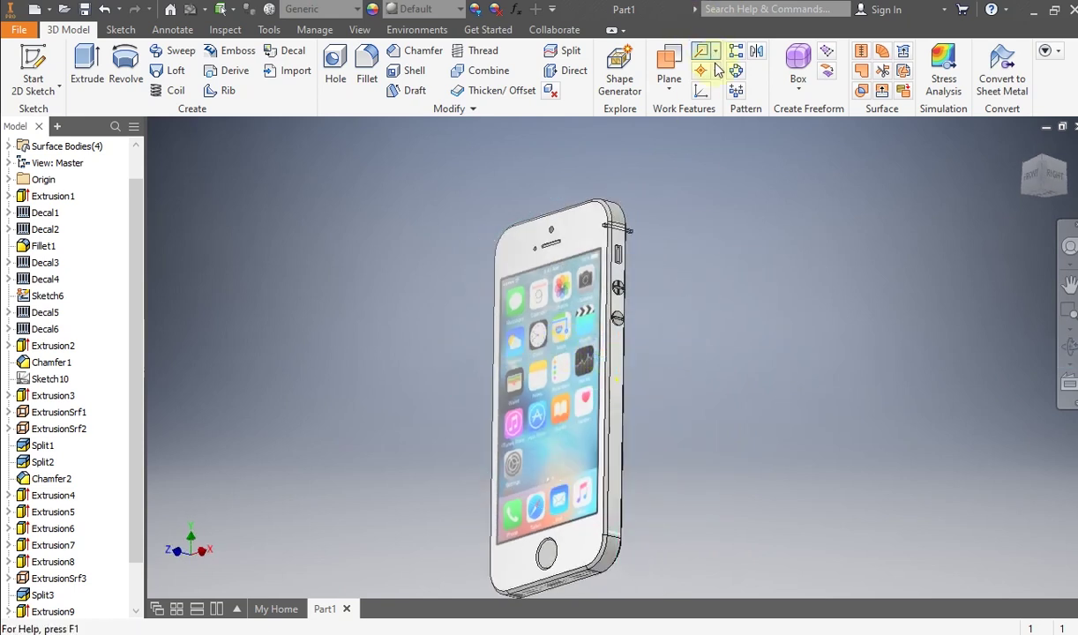
{"action": "left_click", "coordinate": [757, 53]}
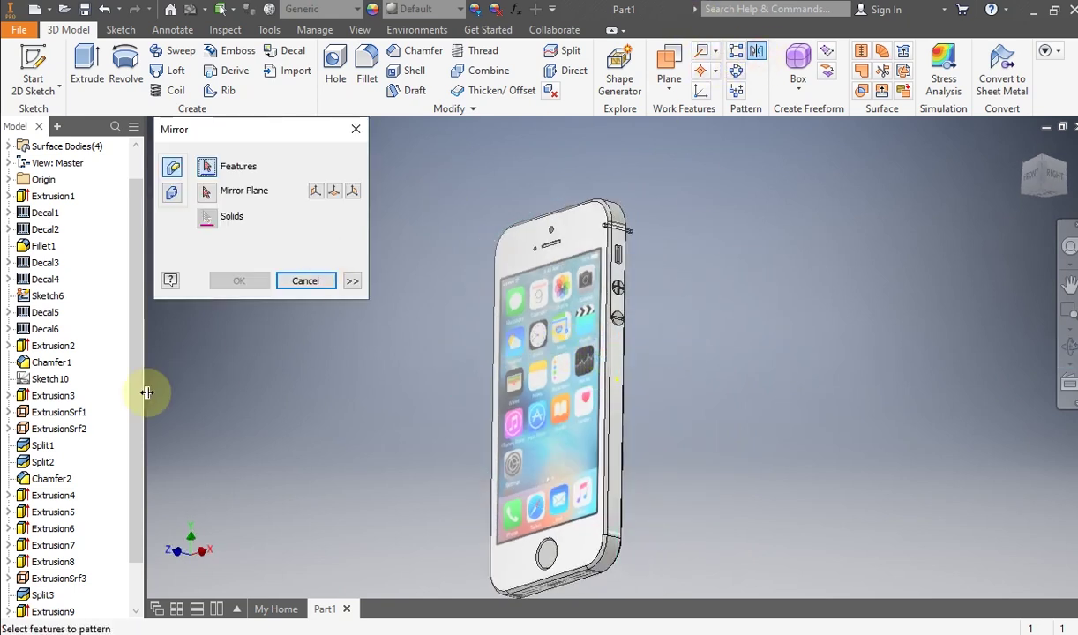
{"action": "scroll", "coordinate": [110, 410], "scroll_direction": "down", "scroll_amount": 1}
{"action": "left_click", "coordinate": [60, 579]}
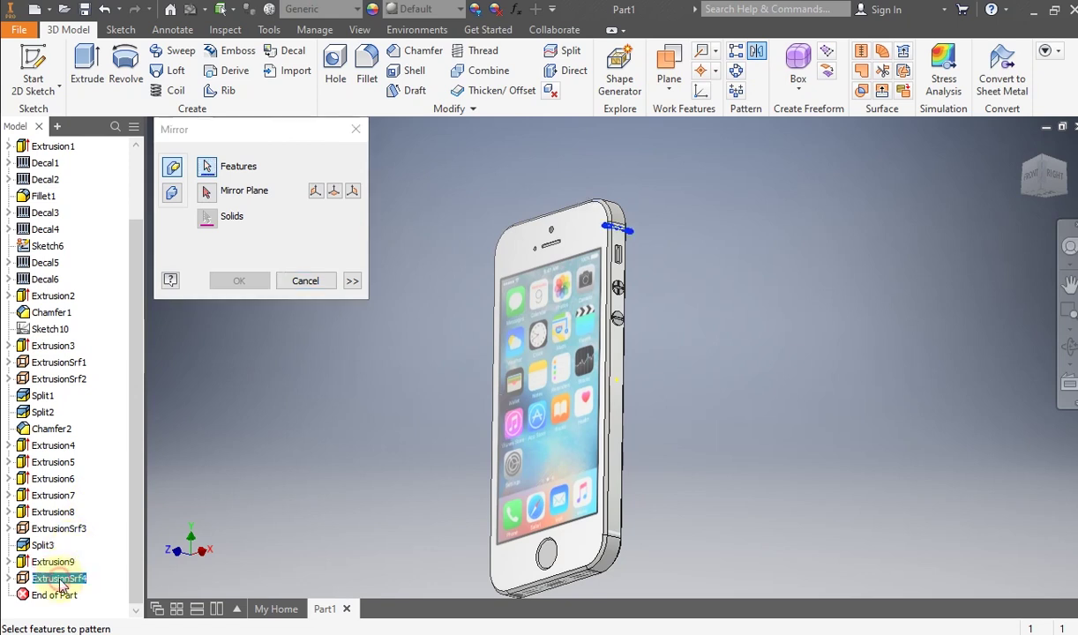
{"action": "scroll", "coordinate": [49, 393], "scroll_direction": "up", "scroll_amount": 2}
{"action": "left_click", "coordinate": [11, 213]}
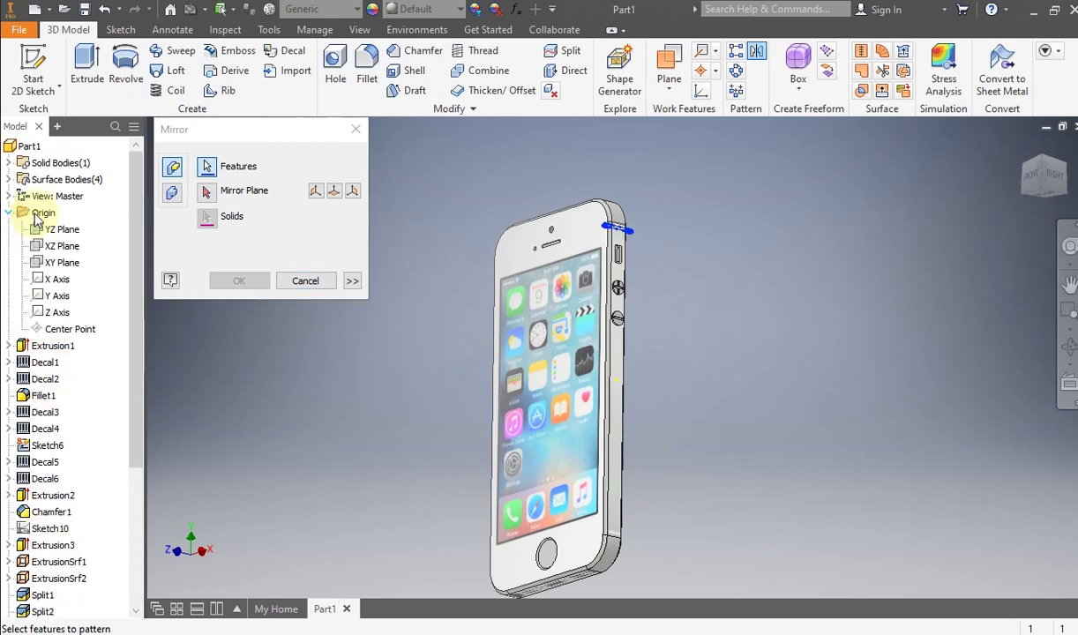
{"action": "left_click", "coordinate": [205, 194]}
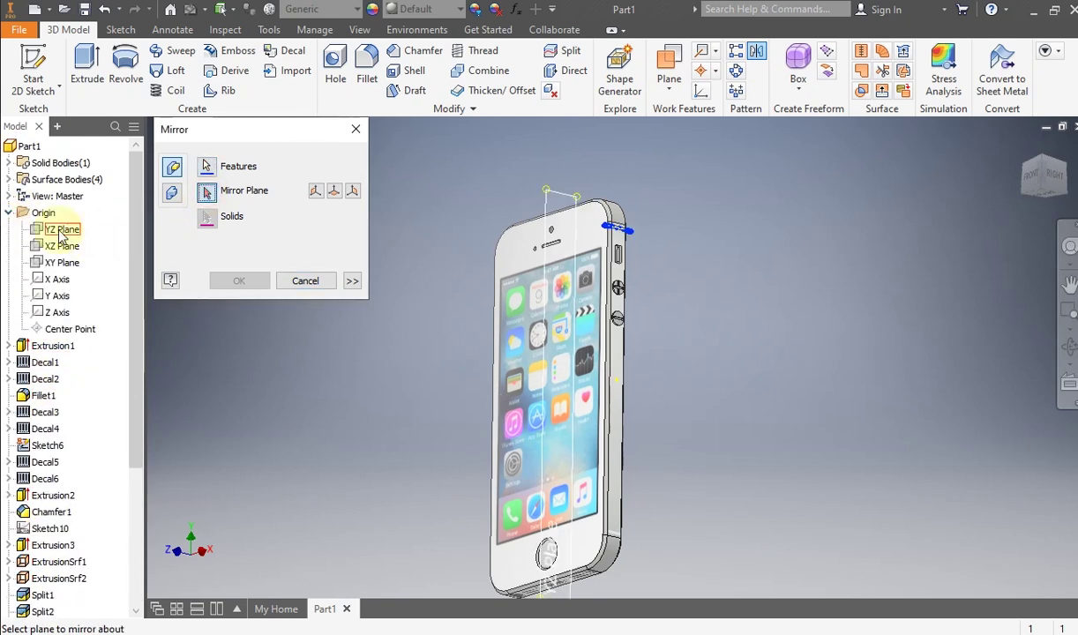
{"action": "left_click", "coordinate": [62, 231]}
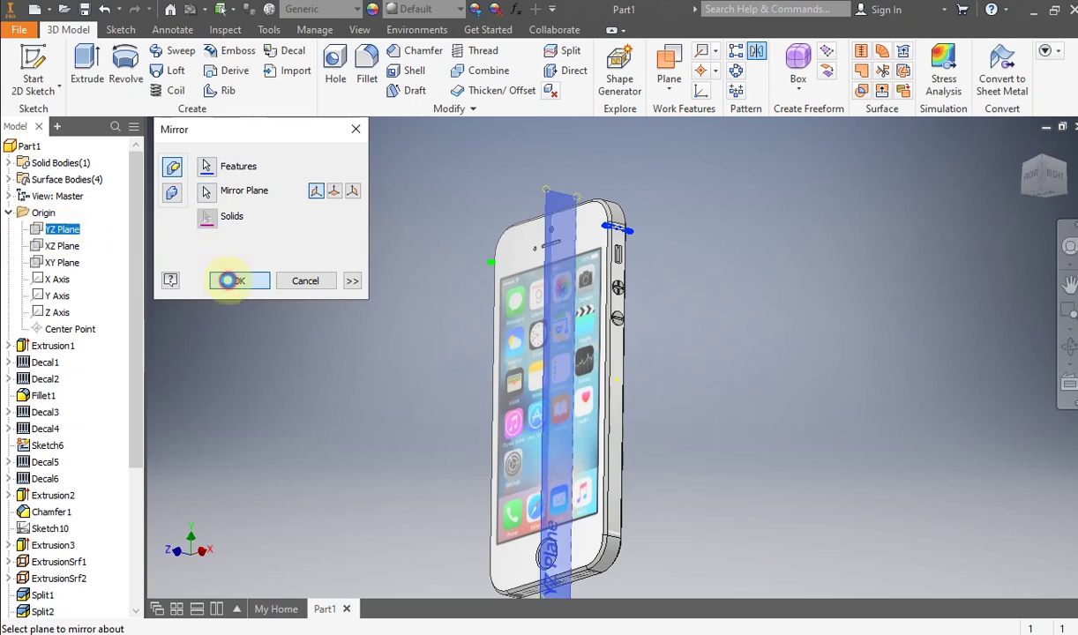
{"action": "left_click", "coordinate": [229, 280]}
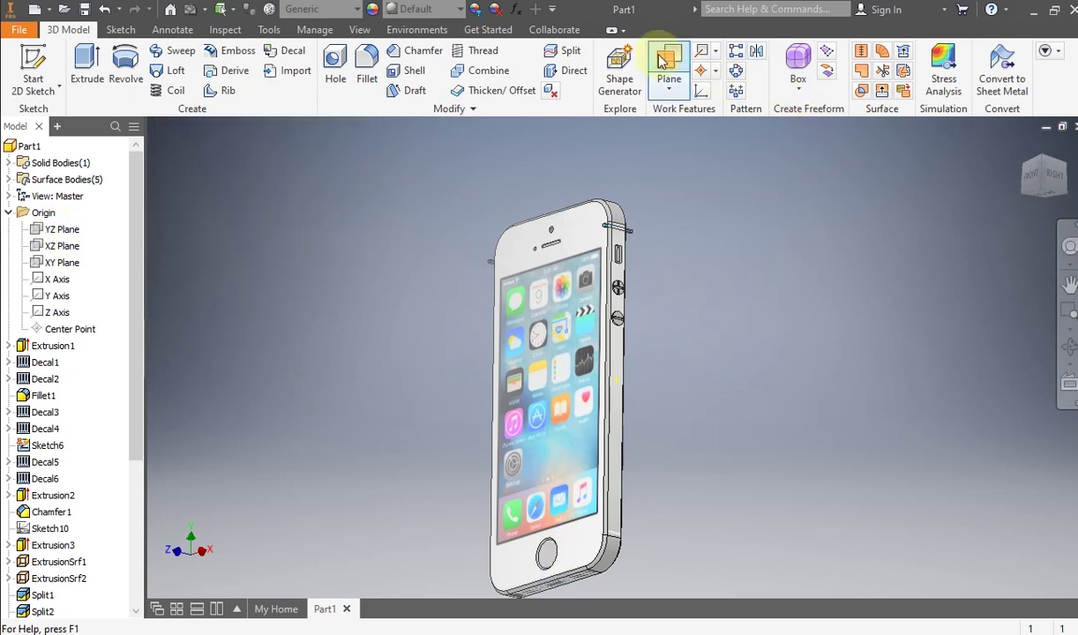
Step: Mirror the band surface and its mirrored copy about the XZ plane to the phone's lower end
{"action": "left_click", "coordinate": [756, 50]}
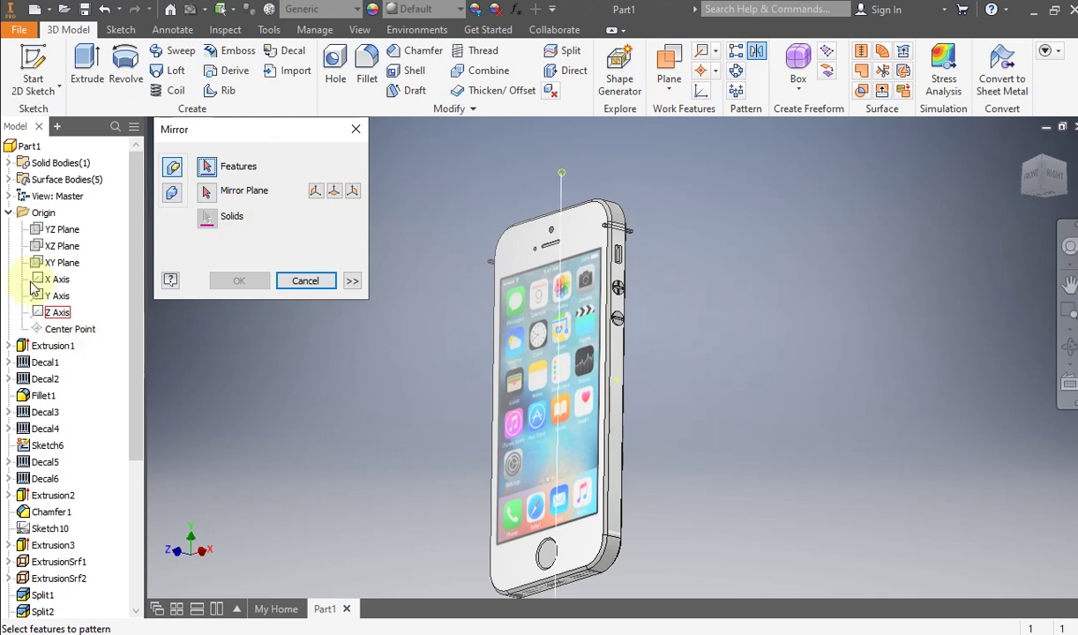
{"action": "scroll", "coordinate": [51, 356], "scroll_direction": "down", "scroll_amount": 5}
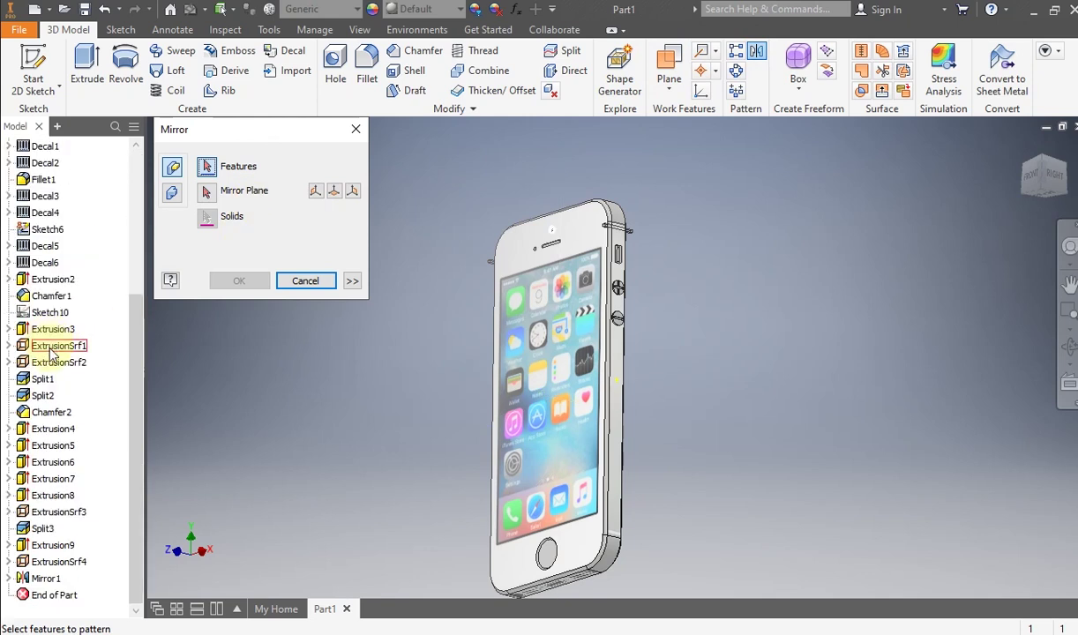
{"action": "left_click", "coordinate": [37, 566]}
{"action": "left_click", "coordinate": [43, 579]}
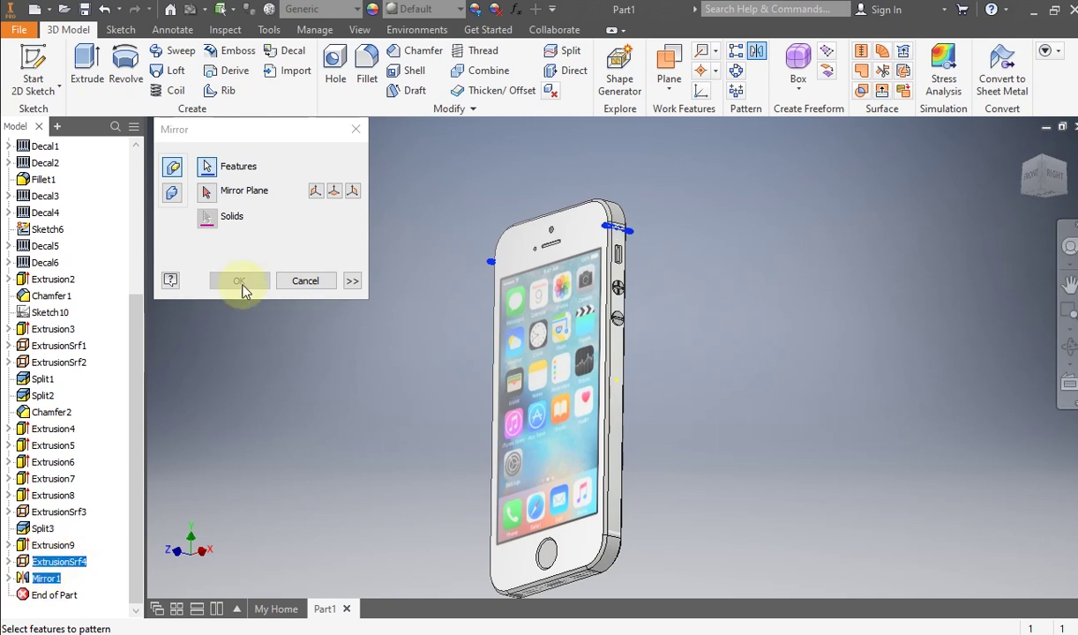
{"action": "left_click", "coordinate": [209, 194]}
{"action": "scroll", "coordinate": [84, 208], "scroll_direction": "up", "scroll_amount": 5}
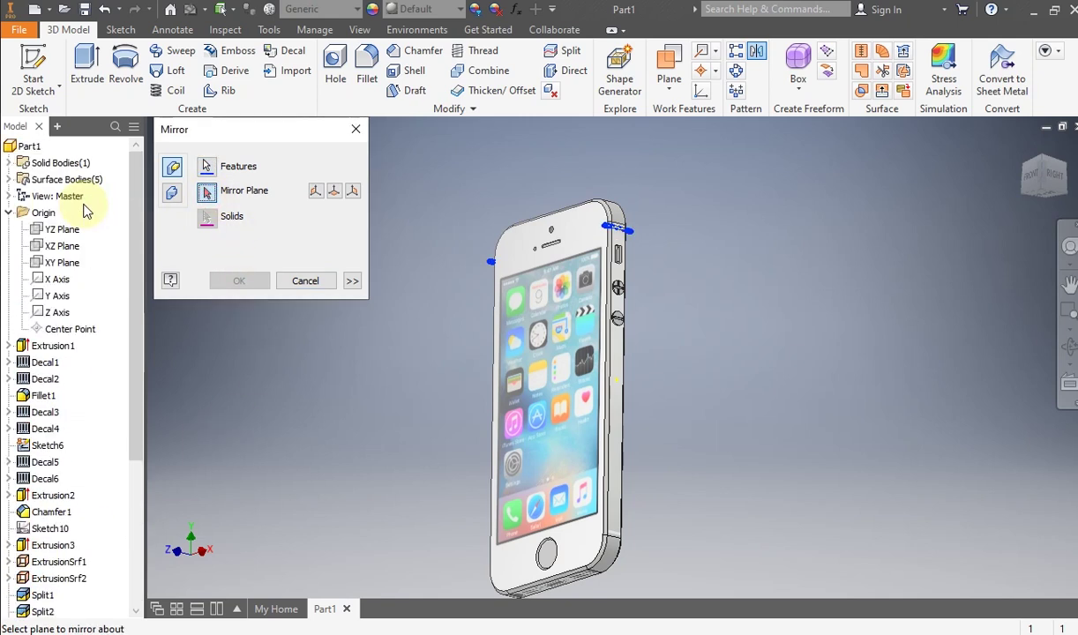
{"action": "left_click", "coordinate": [64, 246]}
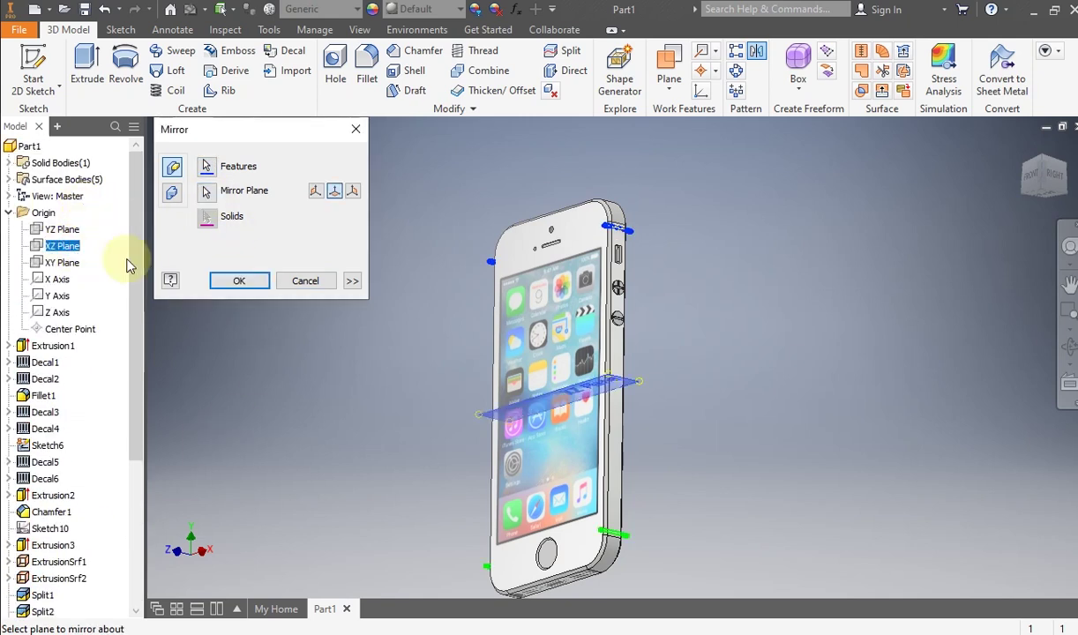
{"action": "left_click", "coordinate": [237, 282]}
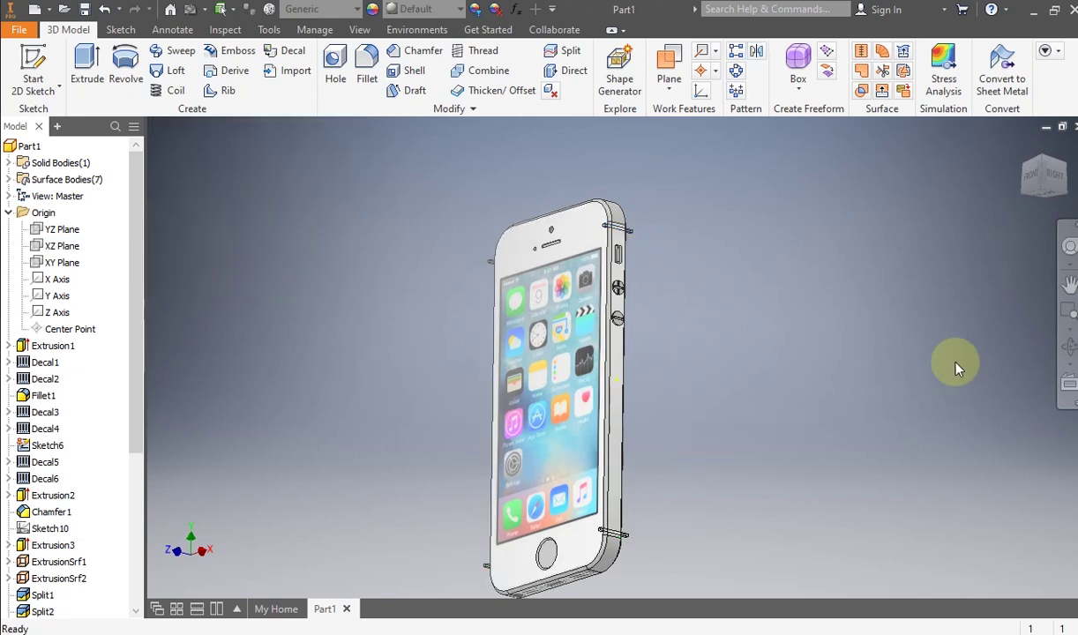
Step: Split the right side face and its adjoining chamfer faces with the upper band surface above the mute switch
{"action": "scroll", "coordinate": [658, 252], "scroll_direction": "up", "scroll_amount": 3}
{"action": "scroll", "coordinate": [658, 251], "scroll_direction": "up", "scroll_amount": 2}
{"action": "middle_click_drag", "start_coordinate": [628, 279], "coordinate": [647, 369]}
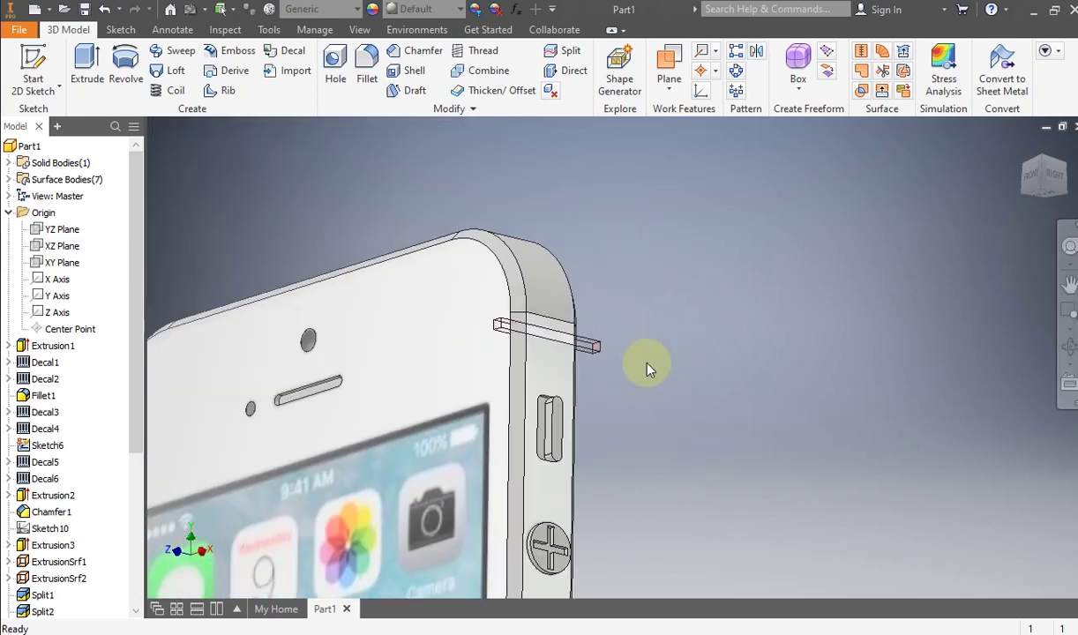
{"action": "left_click", "coordinate": [570, 55]}
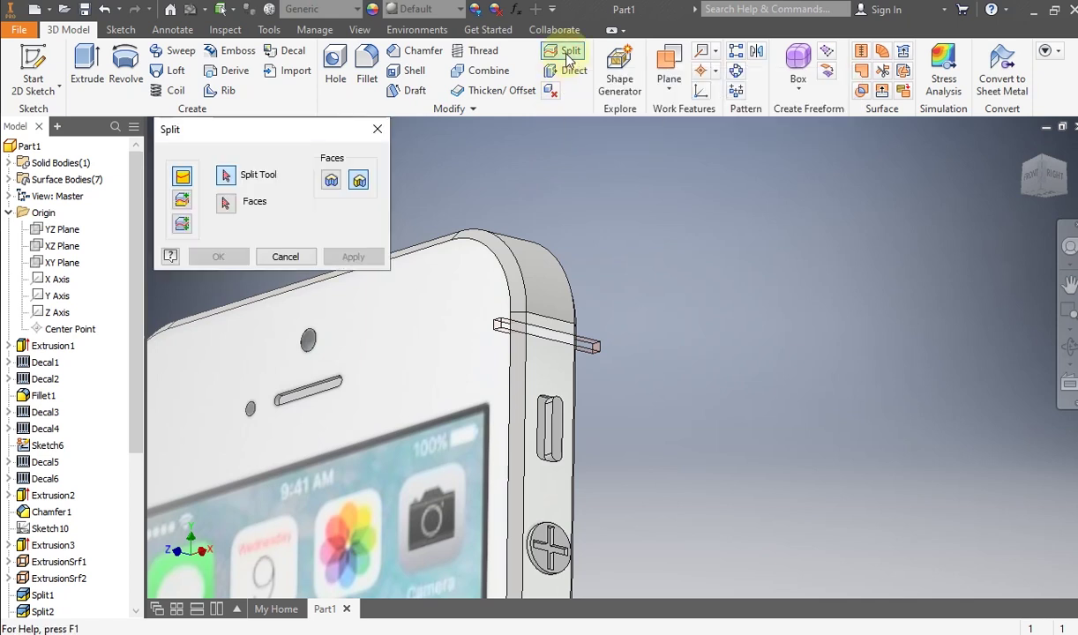
{"action": "left_click", "coordinate": [599, 359]}
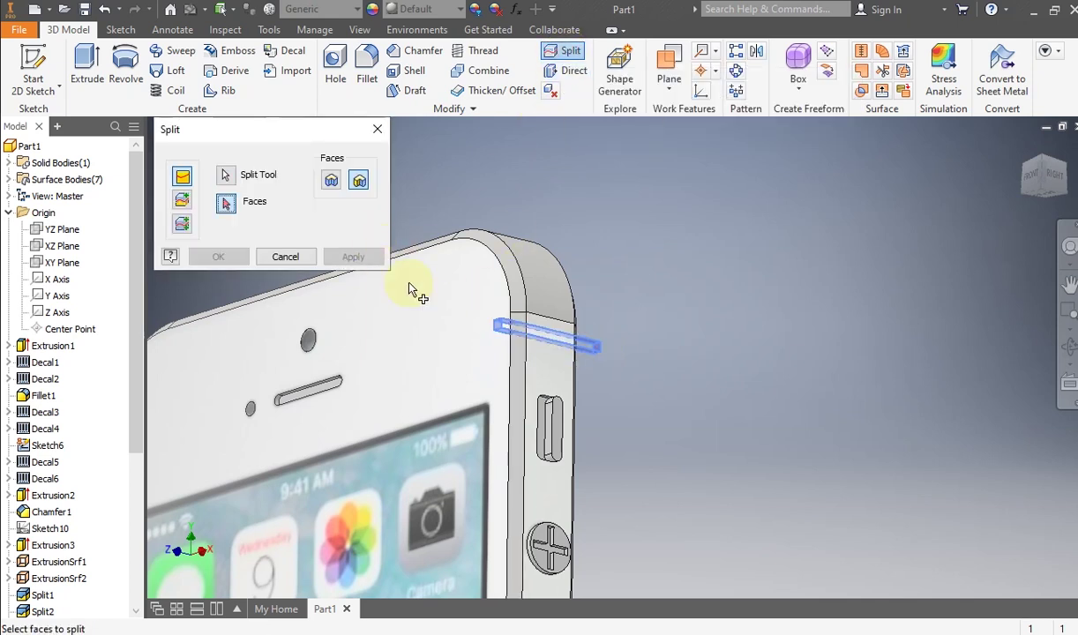
{"action": "left_click", "coordinate": [542, 366]}
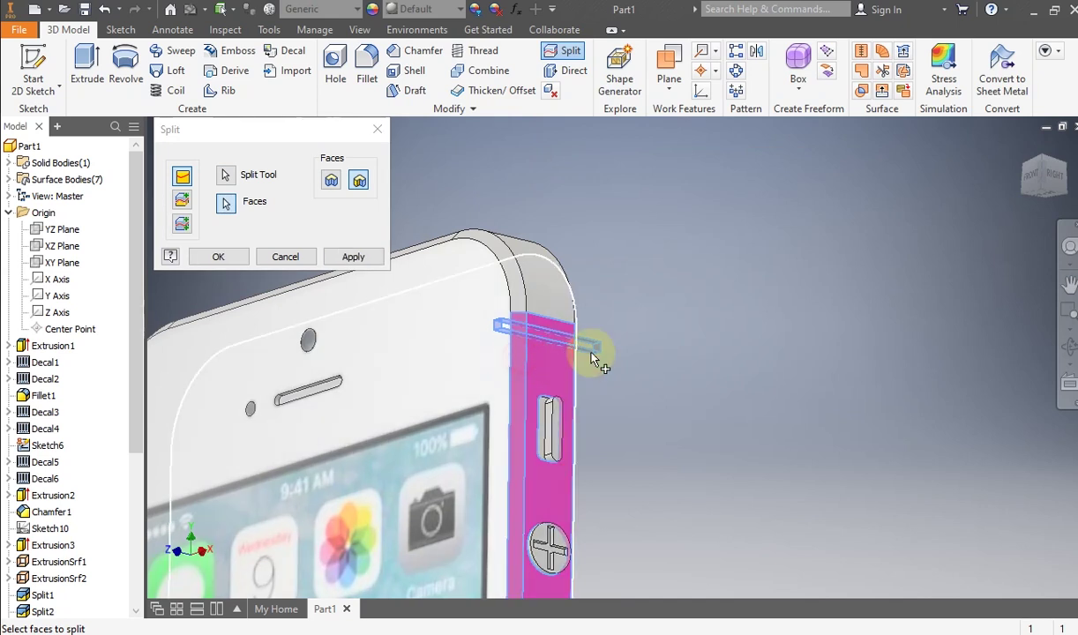
{"action": "left_click", "coordinate": [1069, 347]}
{"action": "left_click_drag", "start_coordinate": [711, 366], "coordinate": [543, 340]}
{"action": "right_click", "coordinate": [542, 338]}
{"action": "left_click", "coordinate": [622, 330]}
{"action": "scroll", "coordinate": [457, 361], "scroll_direction": "down", "scroll_amount": 3}
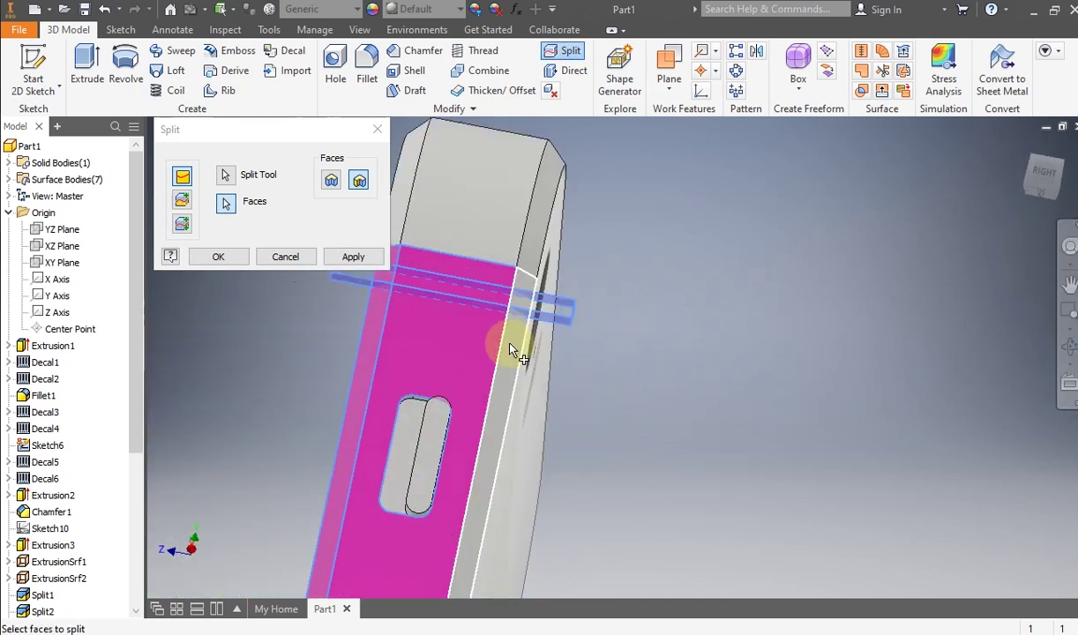
{"action": "left_click", "coordinate": [353, 256]}
Step: Split the right side face and its two chamfer faces with the lower band surface near the bottom corner
{"action": "scroll", "coordinate": [769, 351], "scroll_direction": "down", "scroll_amount": 3}
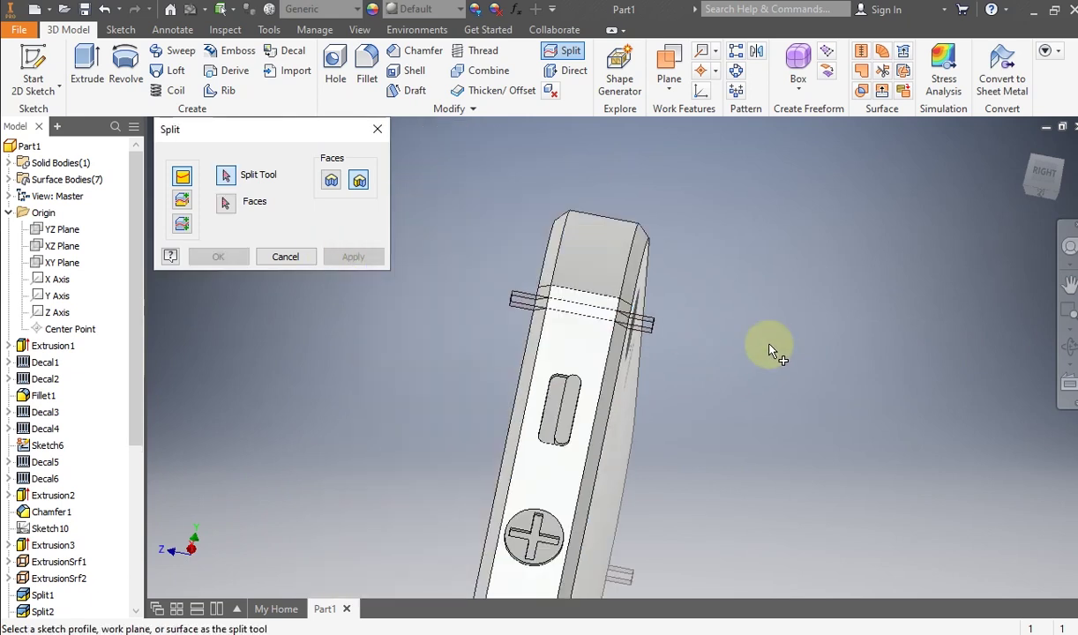
{"action": "scroll", "coordinate": [760, 401], "scroll_direction": "down", "scroll_amount": 3}
{"action": "middle_click_drag", "start_coordinate": [699, 587], "coordinate": [697, 325]}
{"action": "scroll", "coordinate": [653, 351], "scroll_direction": "down", "scroll_amount": 4}
{"action": "scroll", "coordinate": [581, 358], "scroll_direction": "down", "scroll_amount": 2}
{"action": "middle_click_drag", "start_coordinate": [588, 358], "coordinate": [674, 353]}
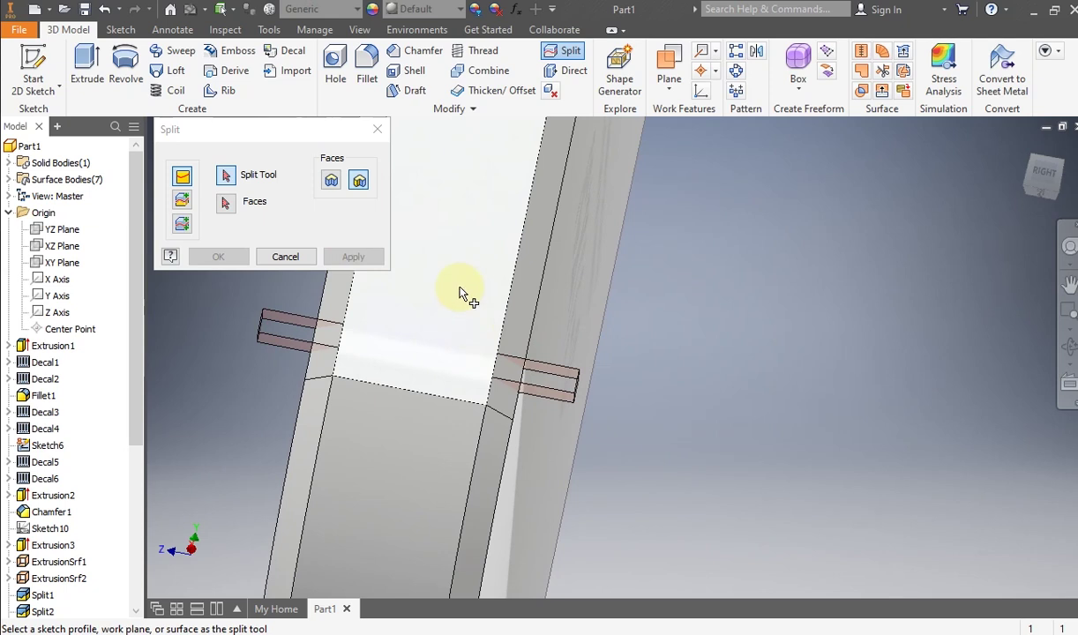
{"action": "left_click", "coordinate": [552, 374]}
{"action": "left_click", "coordinate": [507, 348]}
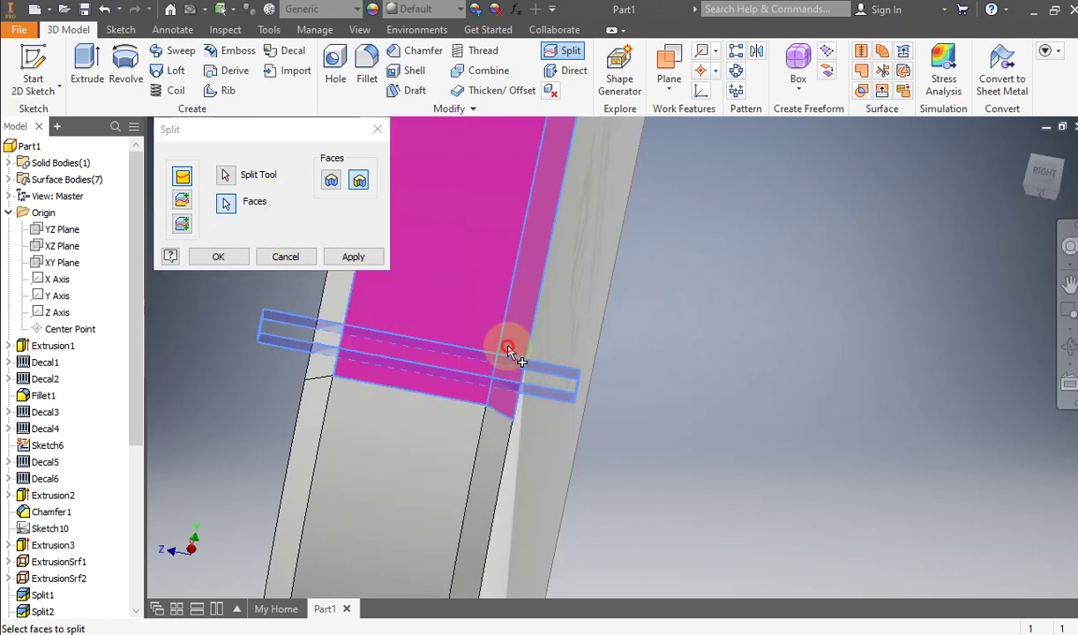
{"action": "left_click", "coordinate": [337, 354]}
{"action": "left_click", "coordinate": [353, 257]}
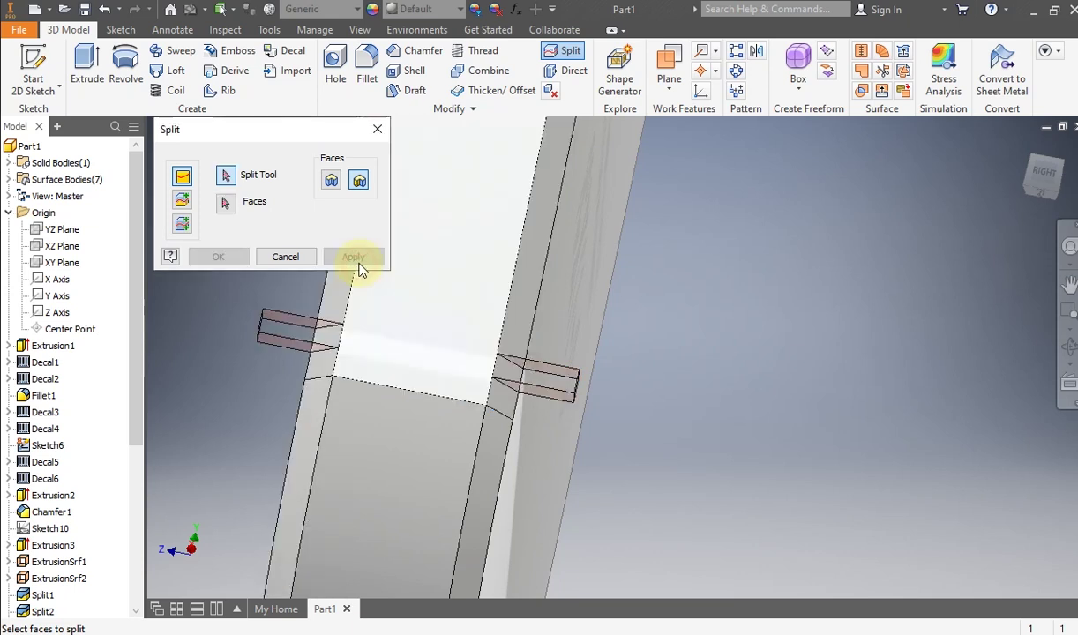
Step: Split the left side face and its chamfer faces with the lower band surface
{"action": "left_click", "coordinate": [1069, 347]}
{"action": "left_click_drag", "start_coordinate": [580, 317], "coordinate": [688, 368]}
{"action": "right_click", "coordinate": [713, 379]}
{"action": "left_click", "coordinate": [735, 365]}
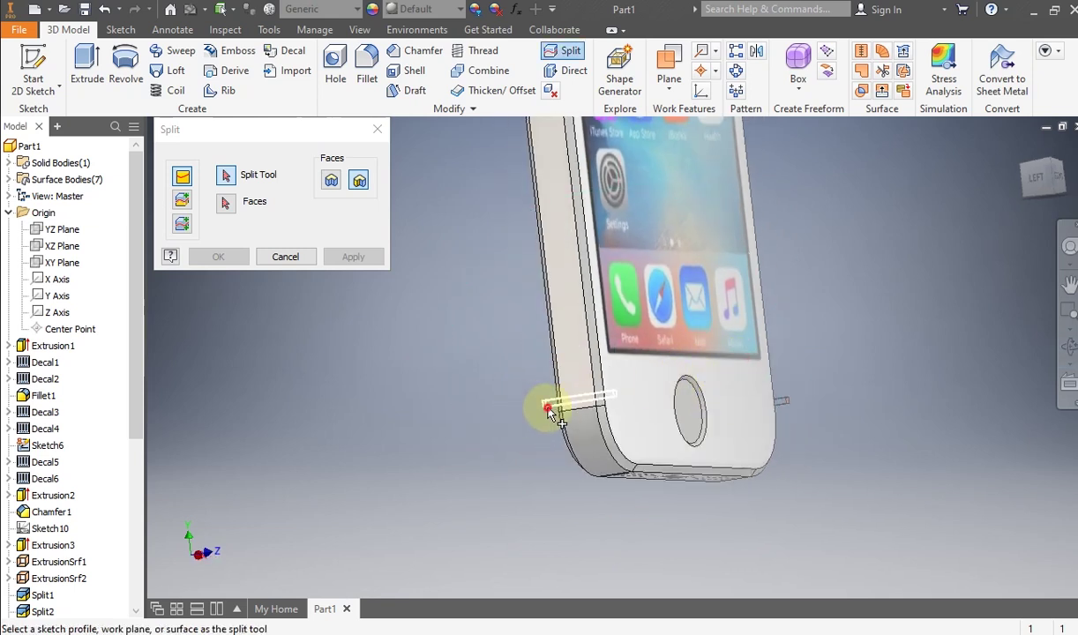
{"action": "left_click", "coordinate": [538, 404]}
{"action": "left_click", "coordinate": [571, 355]}
{"action": "scroll", "coordinate": [575, 362], "scroll_direction": "up", "scroll_amount": 5}
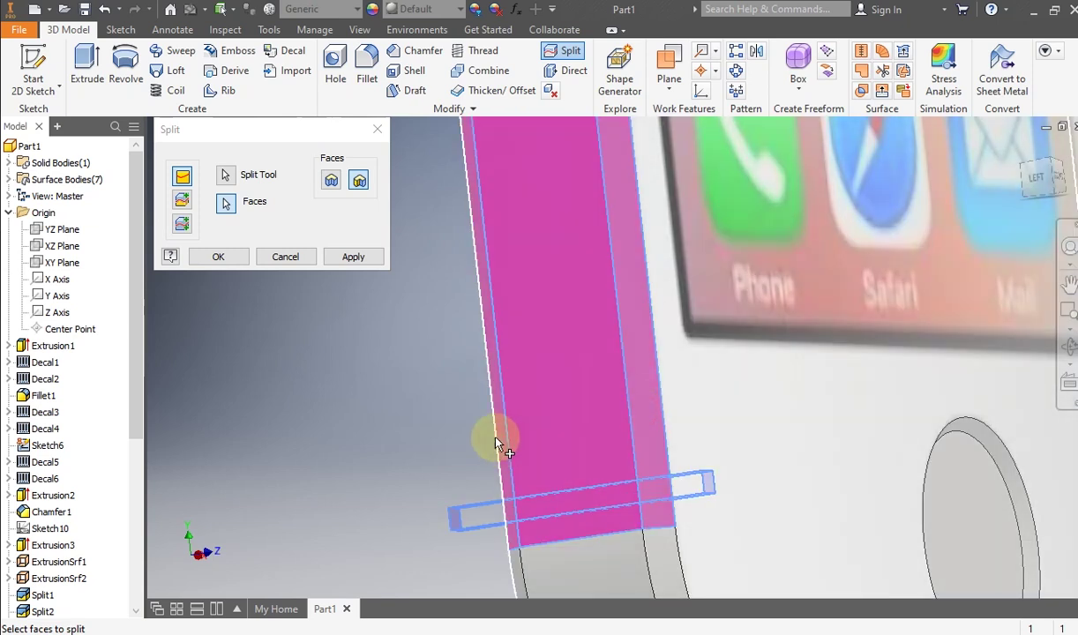
{"action": "left_click", "coordinate": [355, 257]}
Step: Split the left side face and its chamfer faces with the upper band surface below the top corner
{"action": "scroll", "coordinate": [582, 268], "scroll_direction": "down", "scroll_amount": 5}
{"action": "middle_click_drag", "start_coordinate": [582, 267], "coordinate": [581, 556]}
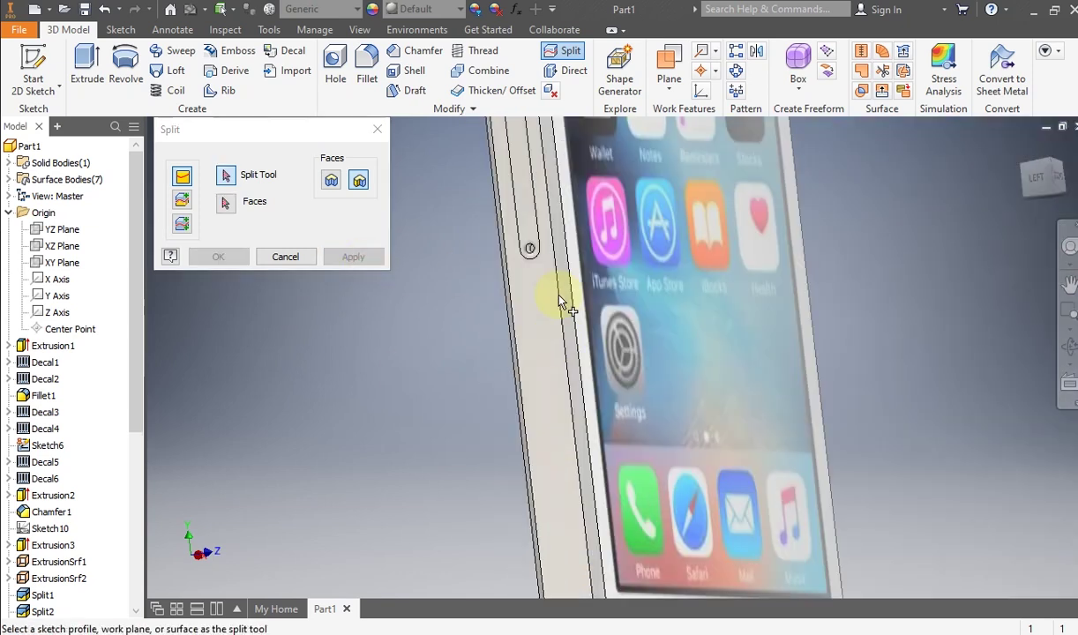
{"action": "middle_click_drag", "start_coordinate": [559, 298], "coordinate": [583, 565]}
{"action": "scroll", "coordinate": [568, 330], "scroll_direction": "down", "scroll_amount": 5}
{"action": "middle_click_drag", "start_coordinate": [570, 265], "coordinate": [578, 493]}
{"action": "scroll", "coordinate": [562, 448], "scroll_direction": "up", "scroll_amount": 5}
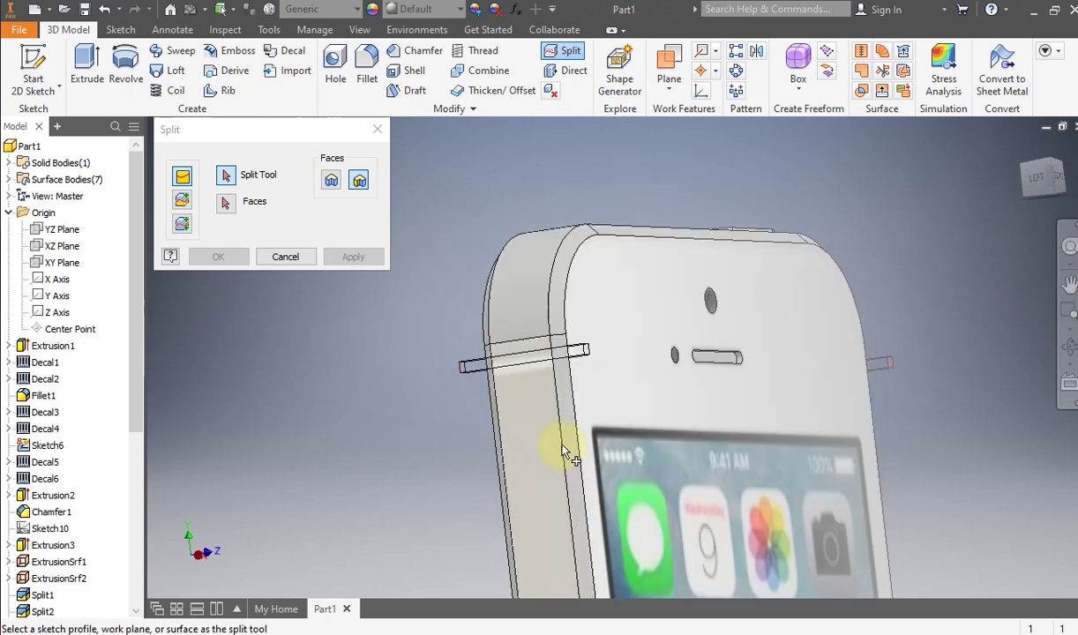
{"action": "left_click", "coordinate": [459, 371]}
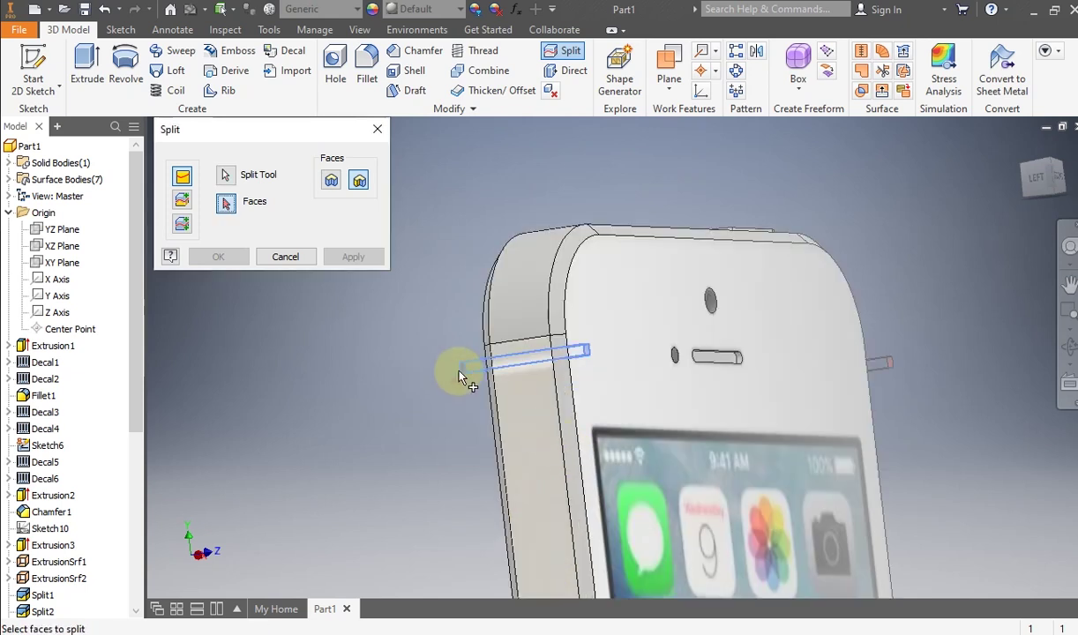
{"action": "left_click", "coordinate": [521, 399]}
{"action": "scroll", "coordinate": [481, 375], "scroll_direction": "up", "scroll_amount": 4}
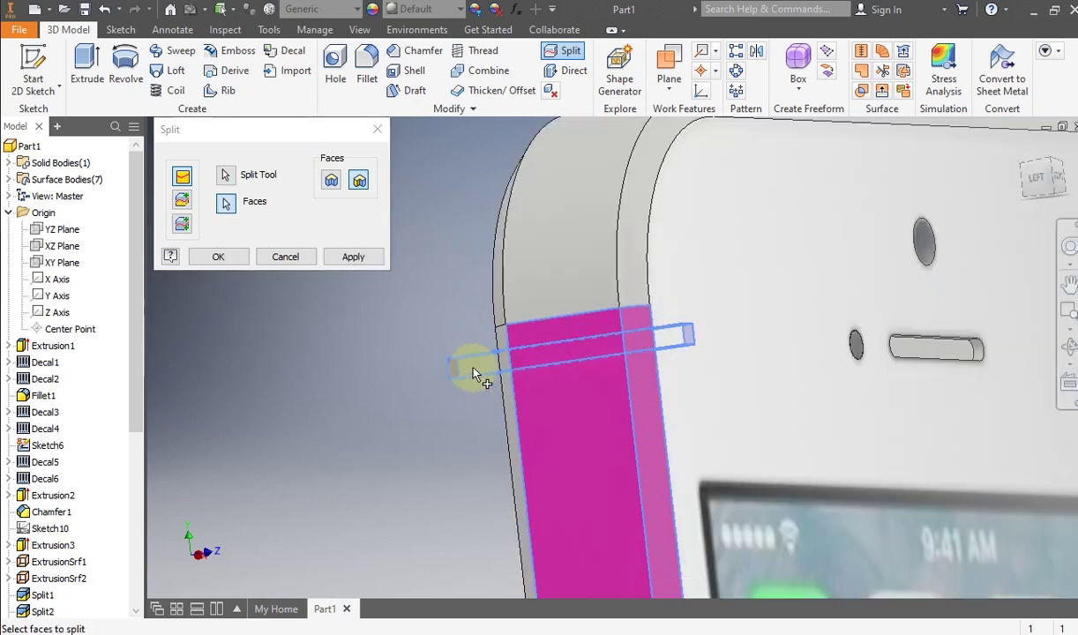
{"action": "left_click", "coordinate": [353, 256]}
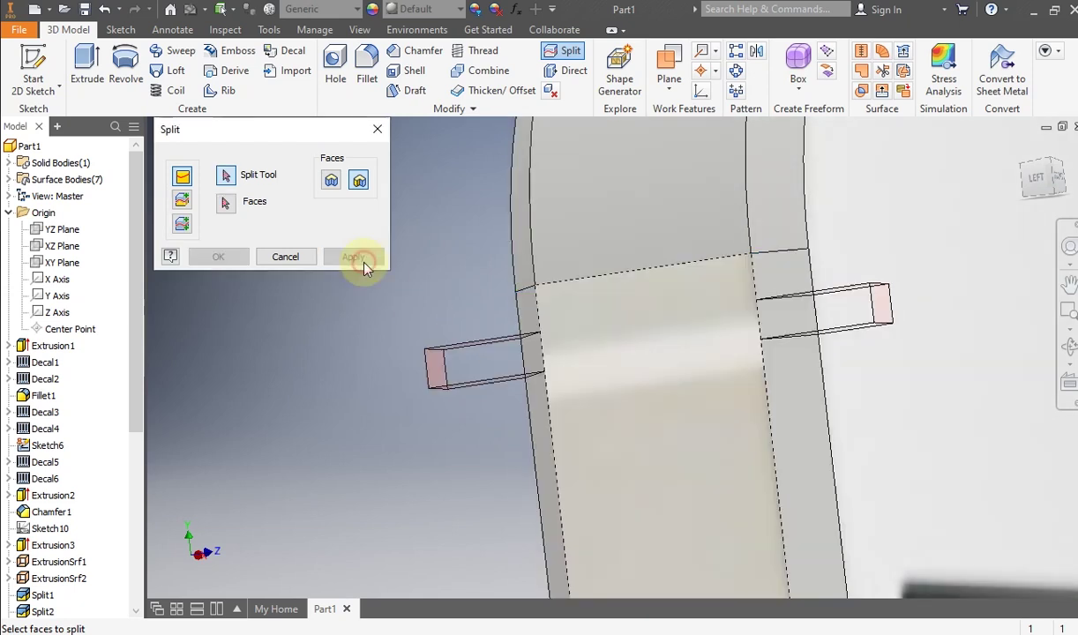
Step: Close the Split command and start a sketch on the phone's bottom face carrying the charging port image
{"action": "scroll", "coordinate": [434, 340], "scroll_direction": "down", "scroll_amount": 5}
{"action": "scroll", "coordinate": [434, 340], "scroll_direction": "down", "scroll_amount": 4}
{"action": "middle_click_drag", "start_coordinate": [436, 292], "coordinate": [442, 214]}
{"action": "scroll", "coordinate": [580, 358], "scroll_direction": "down", "scroll_amount": 1}
{"action": "middle_click_drag", "start_coordinate": [580, 359], "coordinate": [574, 263]}
{"action": "left_click", "coordinate": [1069, 346]}
{"action": "left_click", "coordinate": [1070, 347]}
{"action": "left_click_drag", "start_coordinate": [633, 361], "coordinate": [635, 337]}
{"action": "right_click", "coordinate": [658, 327]}
{"action": "key", "text": "Escape"}
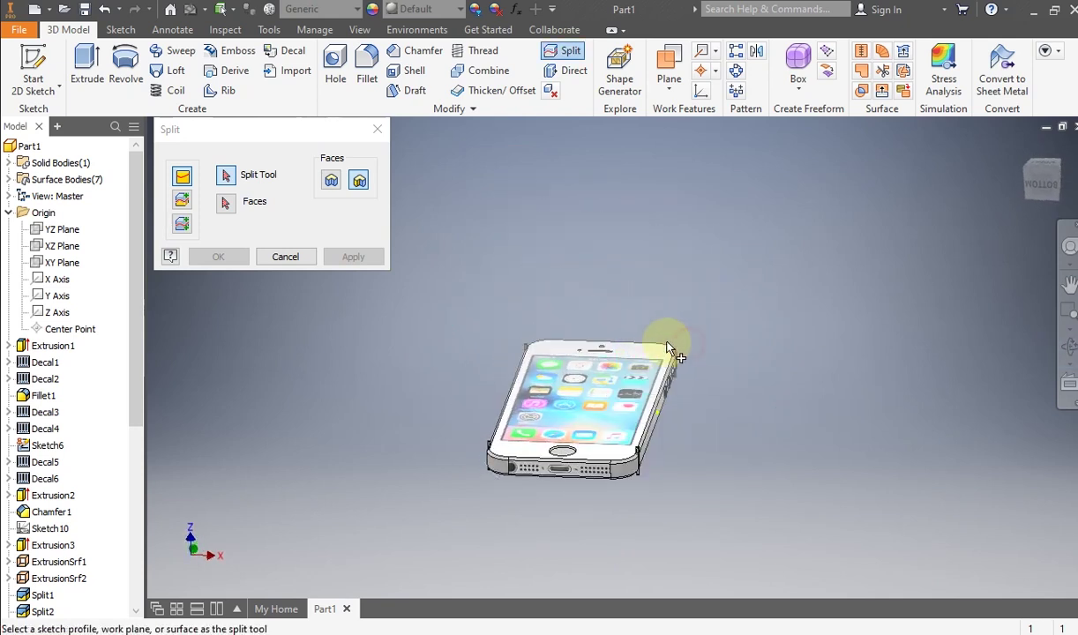
{"action": "left_click", "coordinate": [308, 259]}
{"action": "middle_click_drag", "start_coordinate": [520, 499], "coordinate": [452, 405]}
{"action": "scroll", "coordinate": [452, 408], "scroll_direction": "up", "scroll_amount": 2}
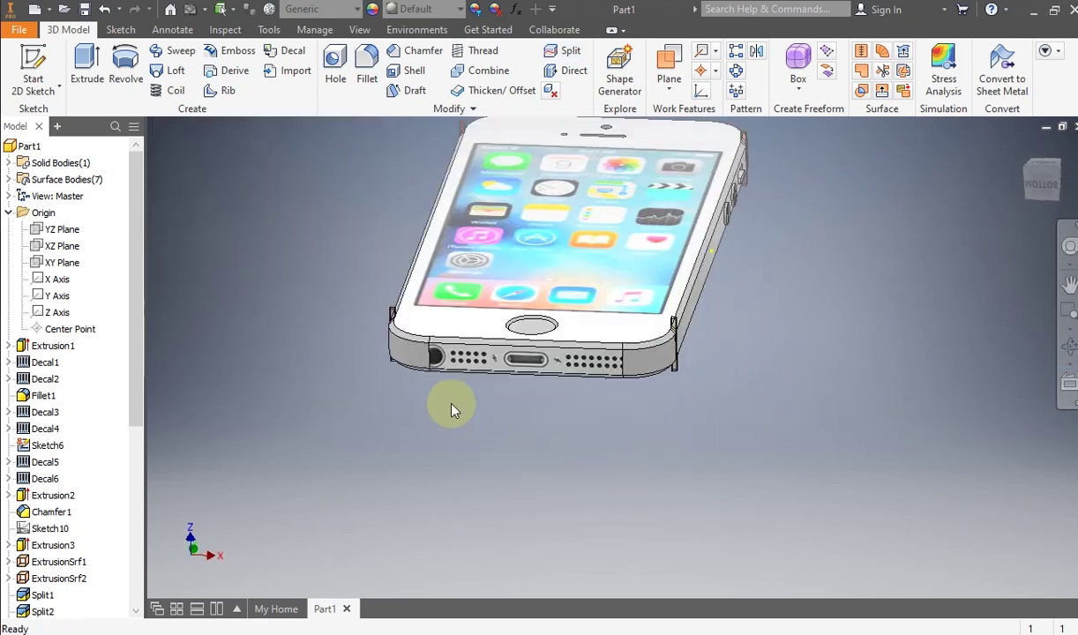
{"action": "left_click", "coordinate": [484, 358]}
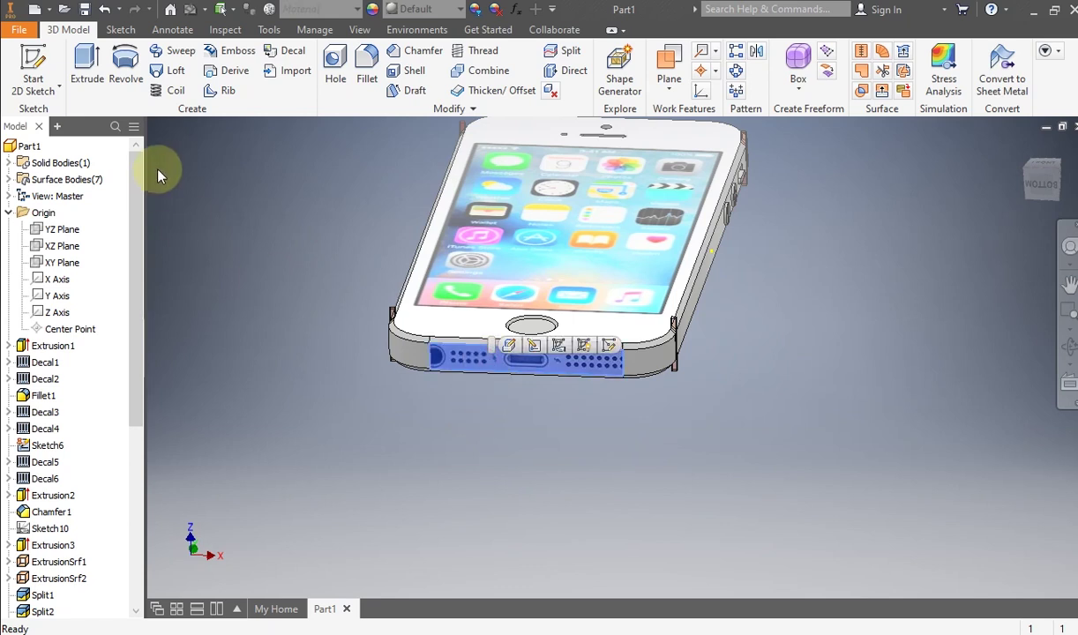
{"action": "left_click", "coordinate": [34, 71]}
{"action": "scroll", "coordinate": [624, 341], "scroll_direction": "up", "scroll_amount": 3}
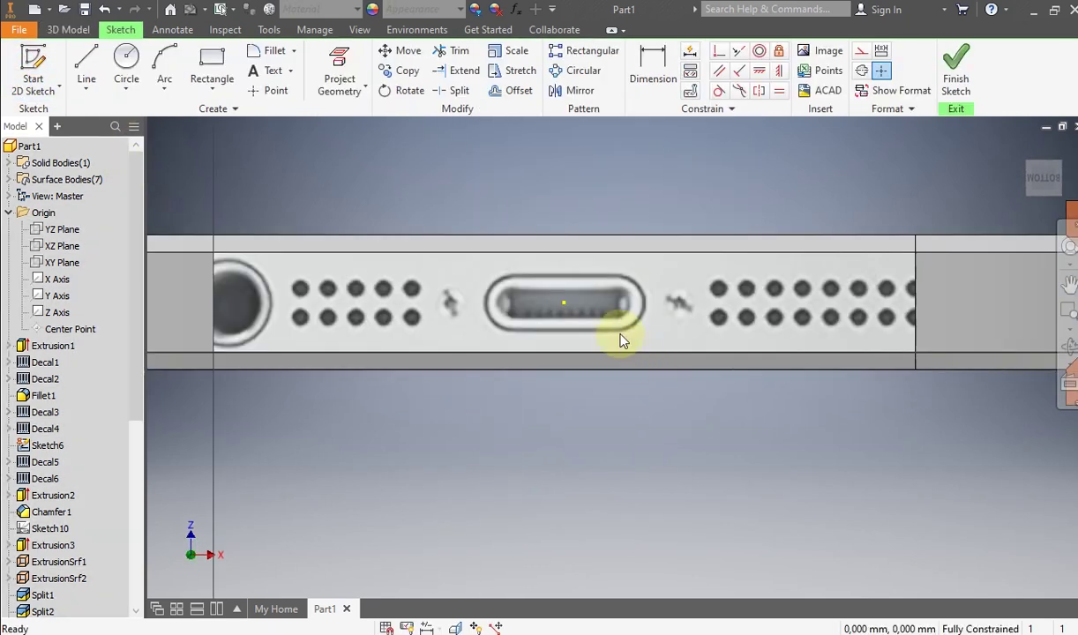
Step: Draw a rectangle over the charging port outline, starting at the port's upper-left curve
{"action": "left_click", "coordinate": [212, 66]}
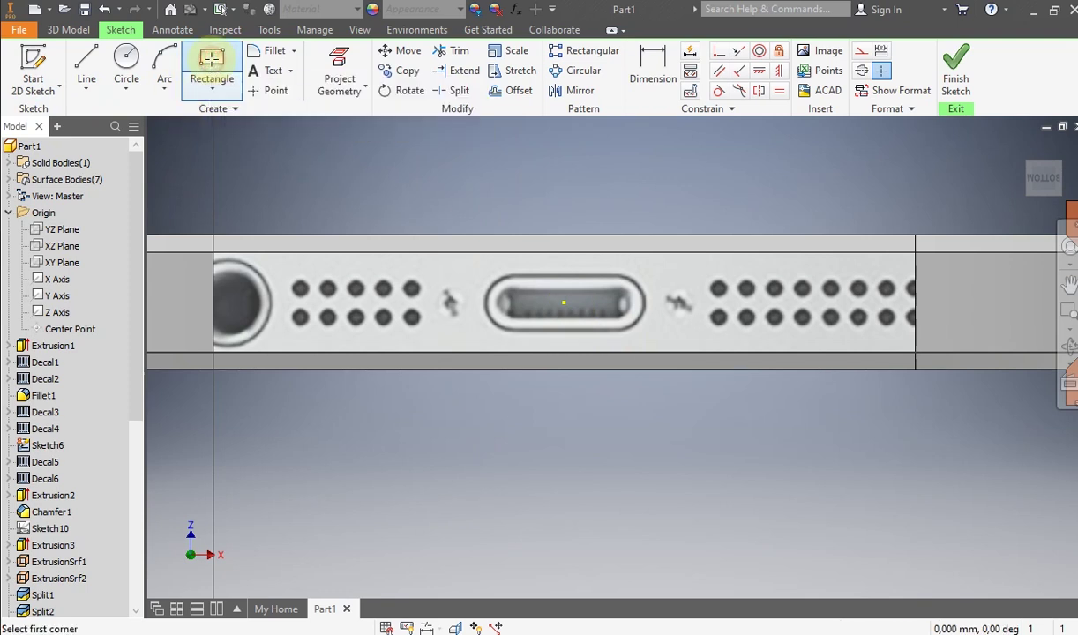
{"action": "scroll", "coordinate": [504, 296], "scroll_direction": "up", "scroll_amount": 2}
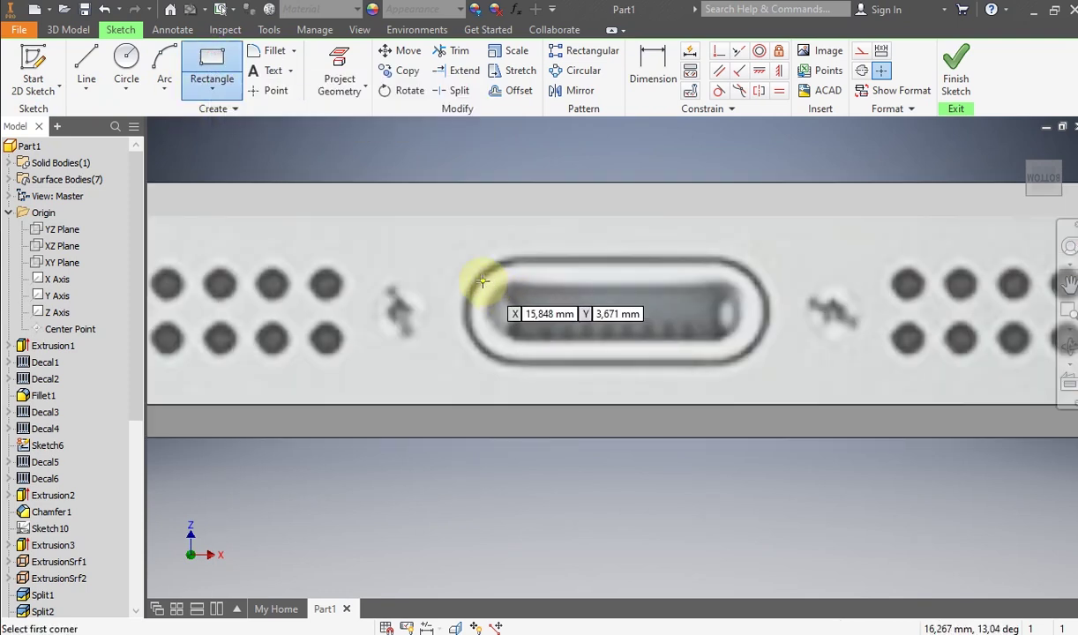
{"action": "left_click", "coordinate": [482, 282]}
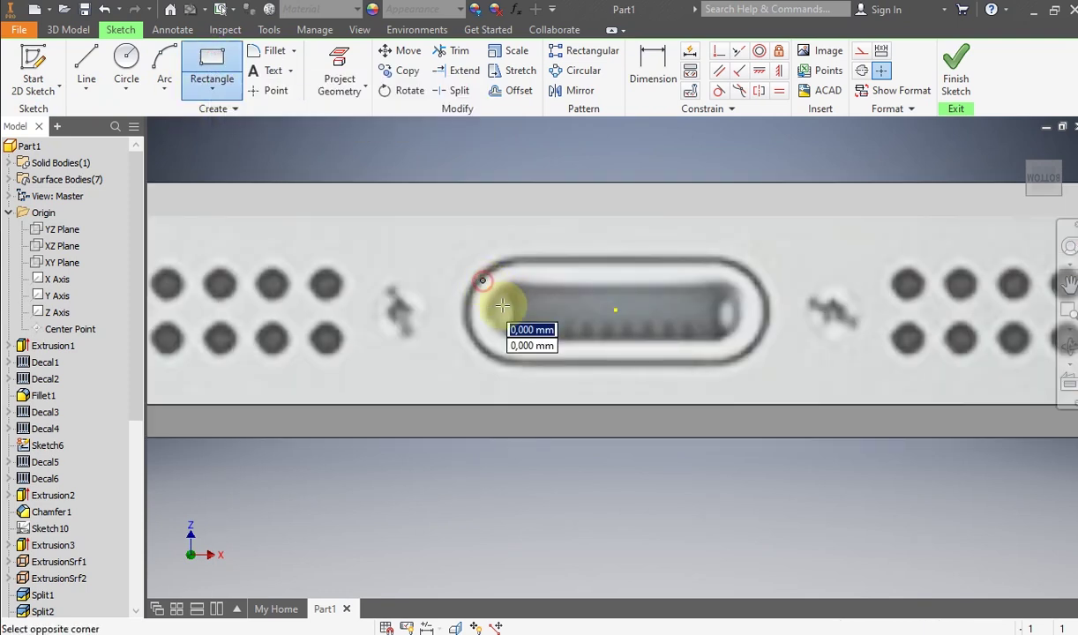
Step: Sketch a rectangle about 1.73 mm high over the charging port image on the phone's bottom face
{"action": "left_click", "coordinate": [749, 339]}
{"action": "right_click", "coordinate": [830, 291]}
{"action": "left_click", "coordinate": [881, 295]}
Step: Dimension the charging port rectangle's height as 1.5 mm
{"action": "left_click", "coordinate": [680, 74]}
{"action": "left_click", "coordinate": [750, 304]}
{"action": "left_click", "coordinate": [814, 304]}
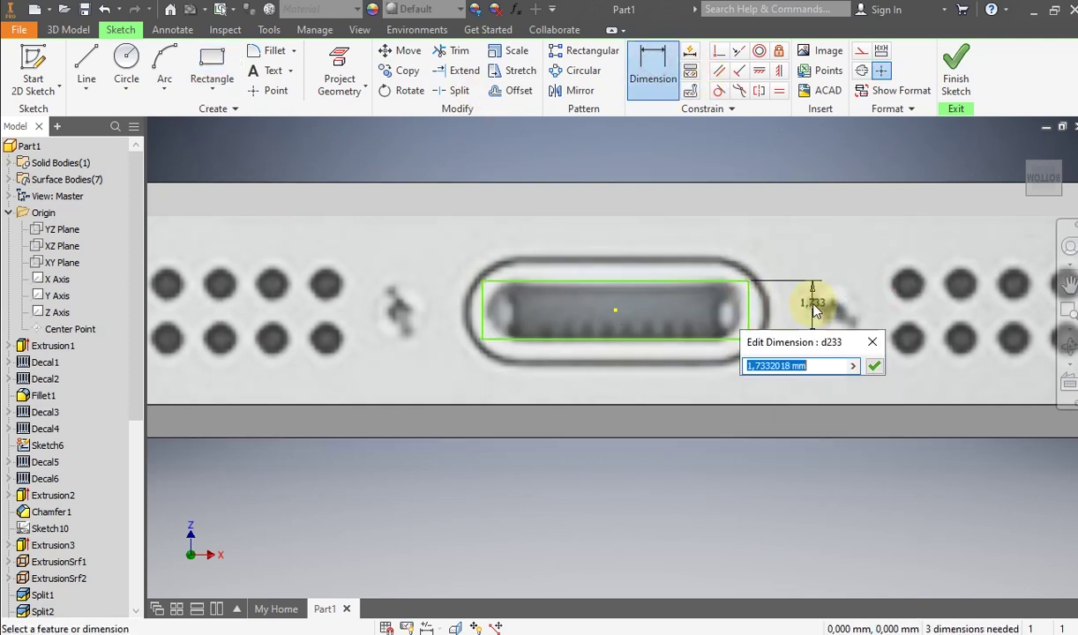
{"action": "type", "text": "1,7"}
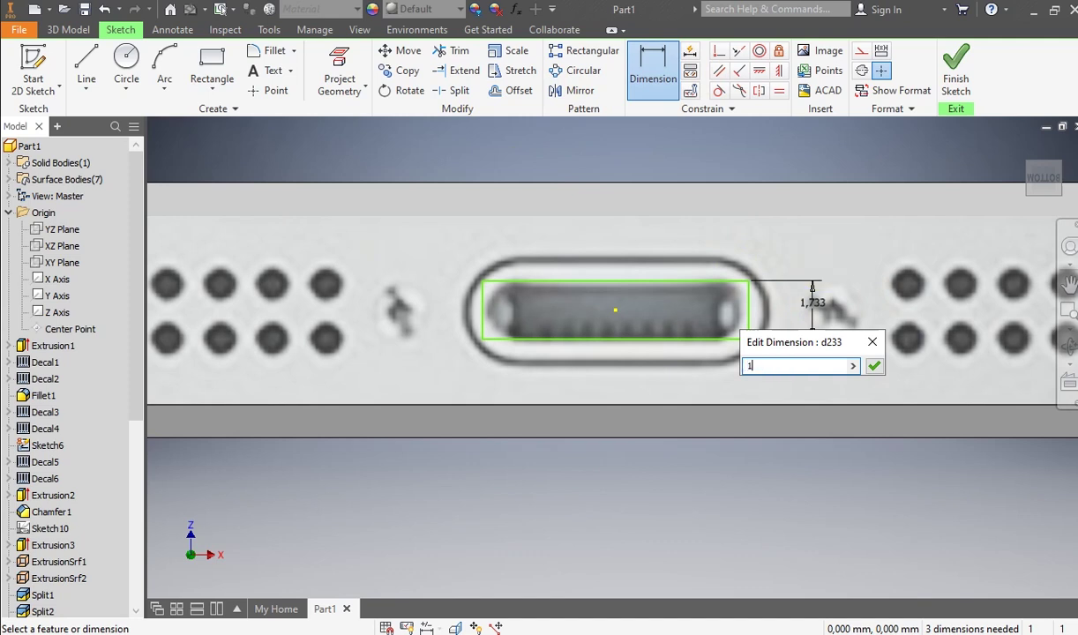
{"action": "key", "text": "Return"}
{"action": "right_click", "coordinate": [723, 293]}
{"action": "left_click", "coordinate": [629, 303]}
Step: Adjust the rectangle's edges to match the outline of the charging port opening in the image
{"action": "left_click_drag", "start_coordinate": [618, 294], "coordinate": [492, 317]}
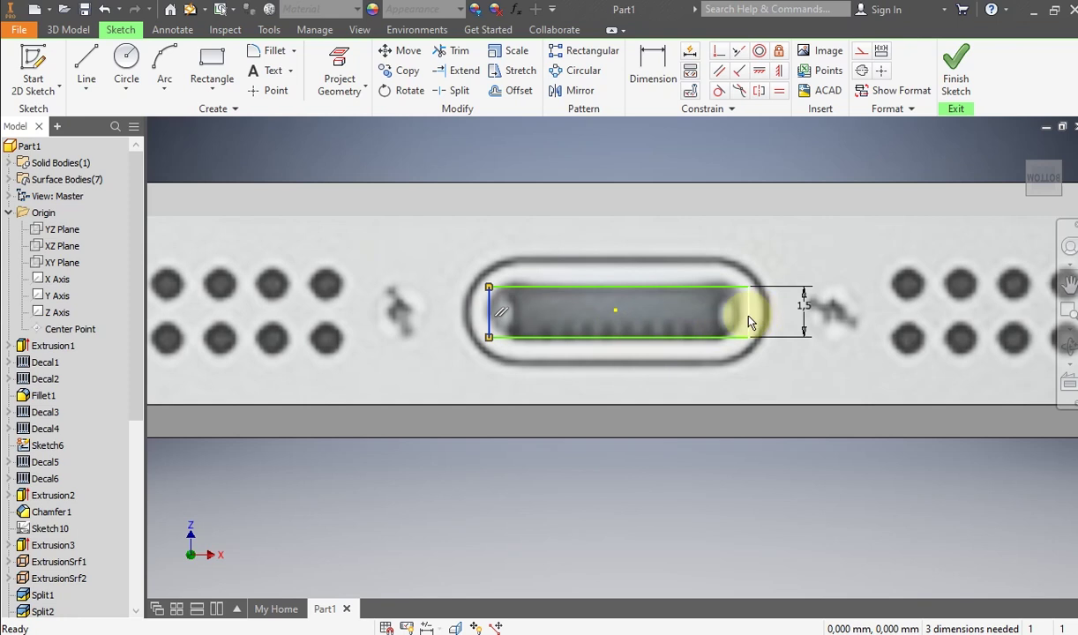
{"action": "left_click_drag", "start_coordinate": [748, 323], "coordinate": [736, 321]}
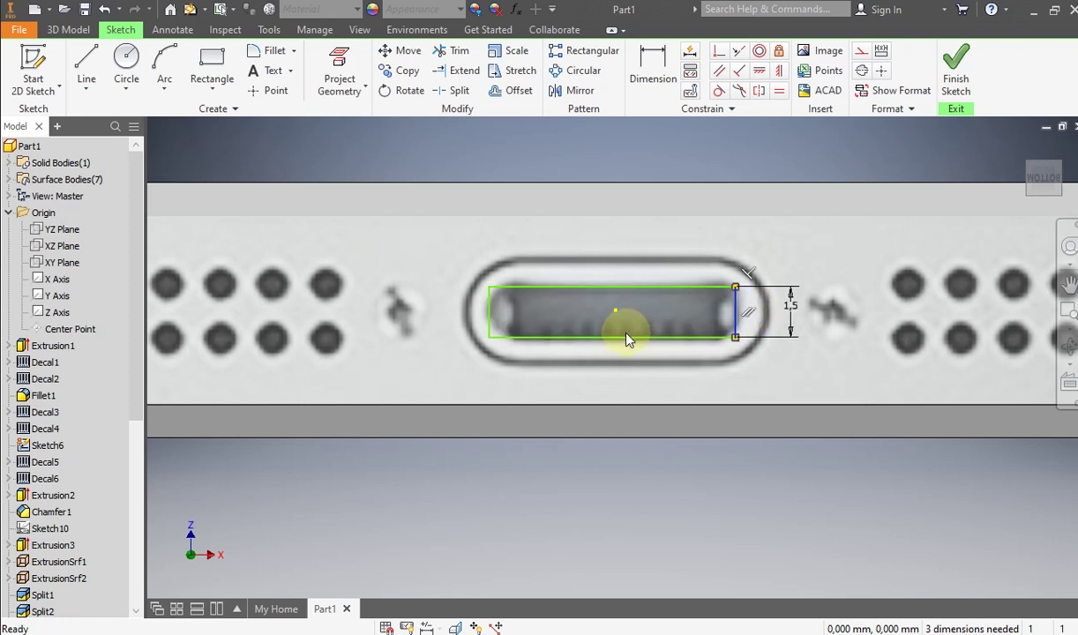
{"action": "left_click_drag", "start_coordinate": [627, 337], "coordinate": [625, 343]}
{"action": "left_click", "coordinate": [615, 291]}
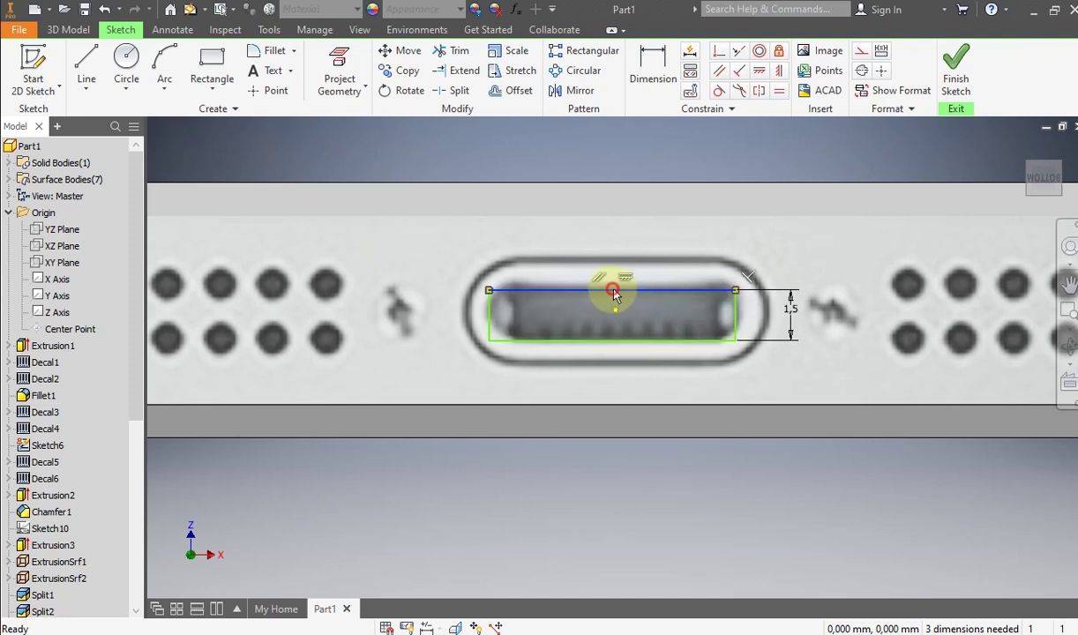
{"action": "left_click_drag", "start_coordinate": [615, 293], "coordinate": [622, 287]}
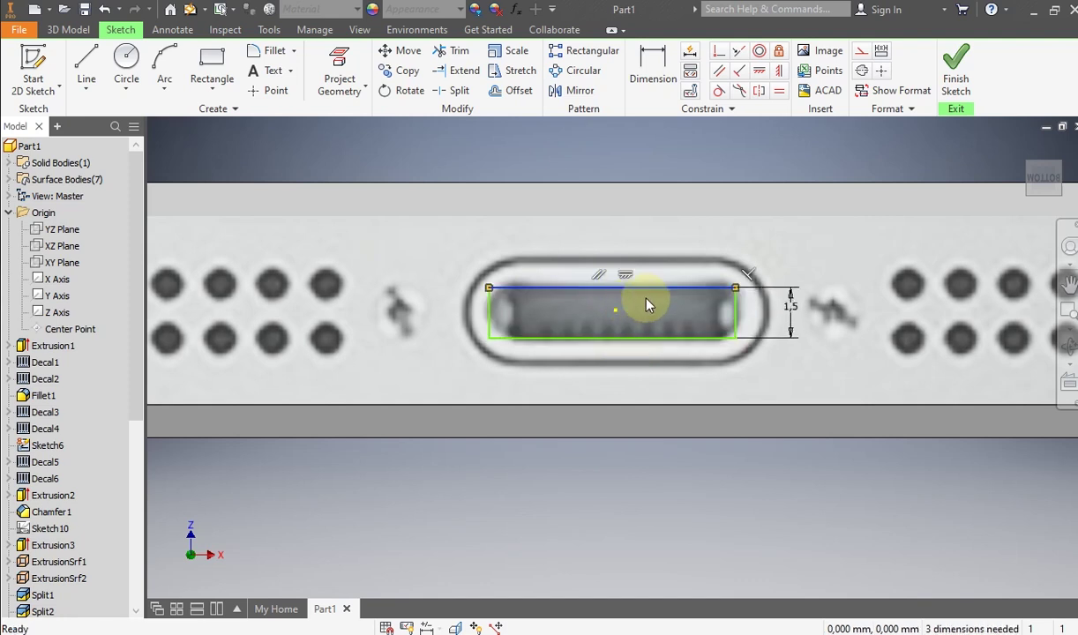
{"action": "left_click", "coordinate": [731, 308]}
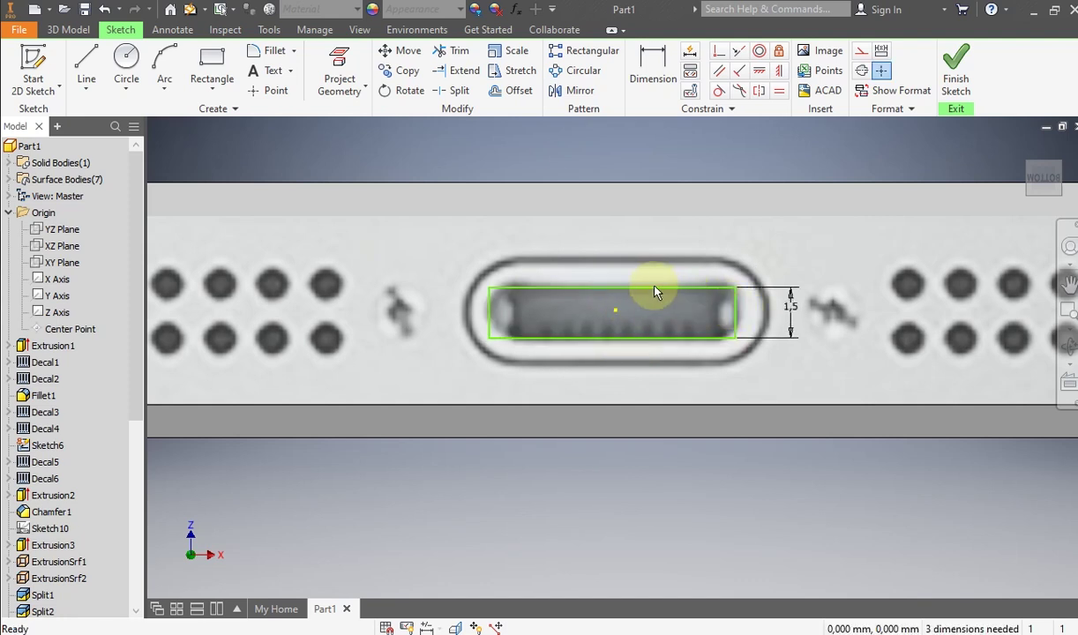
{"action": "left_click_drag", "start_coordinate": [737, 317], "coordinate": [740, 316]}
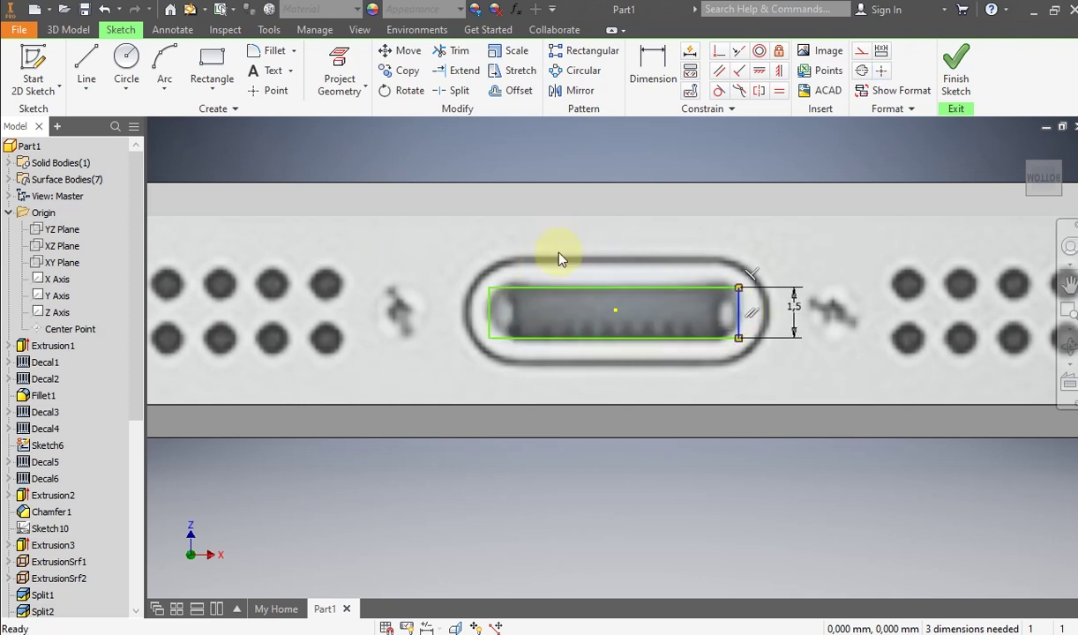
Step: Round all four corners of the port rectangle with 2D fillets of radius 1.5/2 mm to form a slot
{"action": "key", "text": "d"}
{"action": "left_click", "coordinate": [265, 50]}
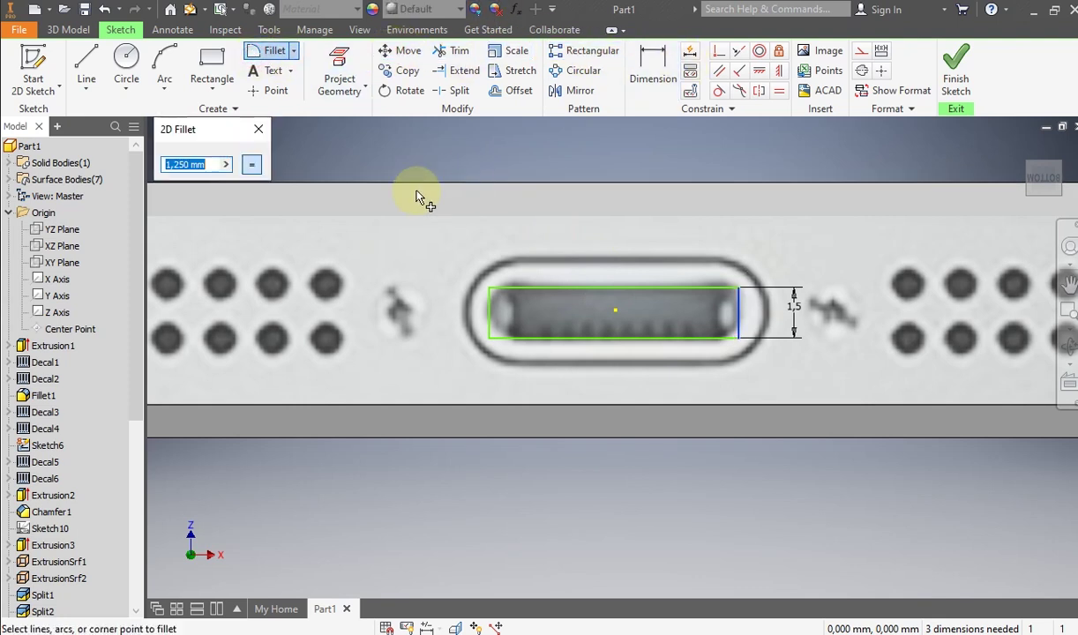
{"action": "type", "text": "1.5/2"}
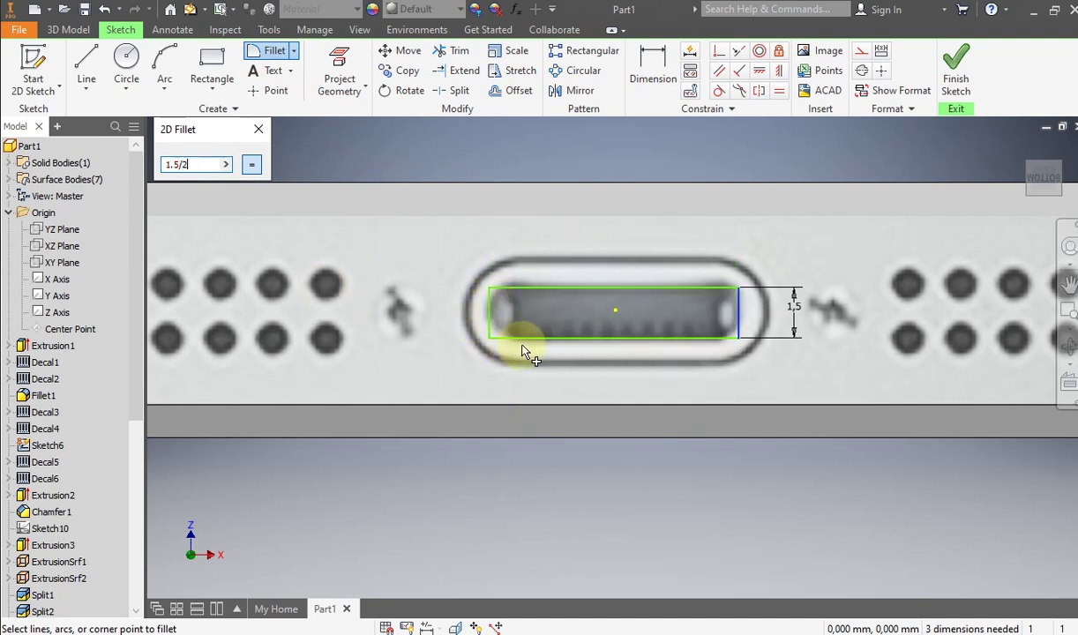
{"action": "left_click", "coordinate": [723, 293]}
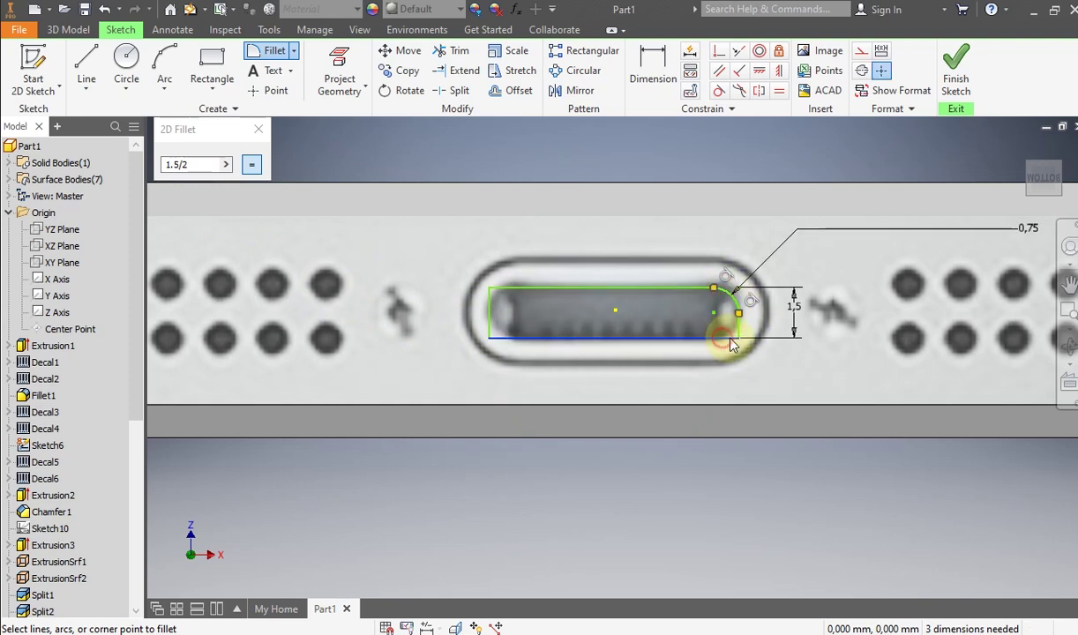
{"action": "left_click", "coordinate": [724, 336]}
{"action": "left_click", "coordinate": [491, 334]}
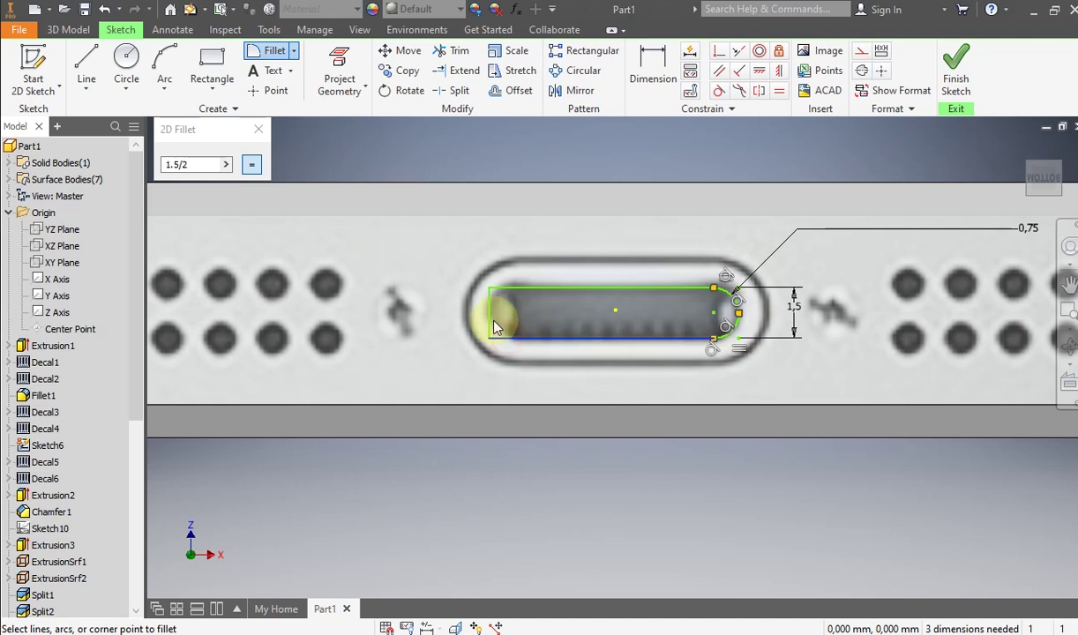
{"action": "left_click", "coordinate": [492, 290]}
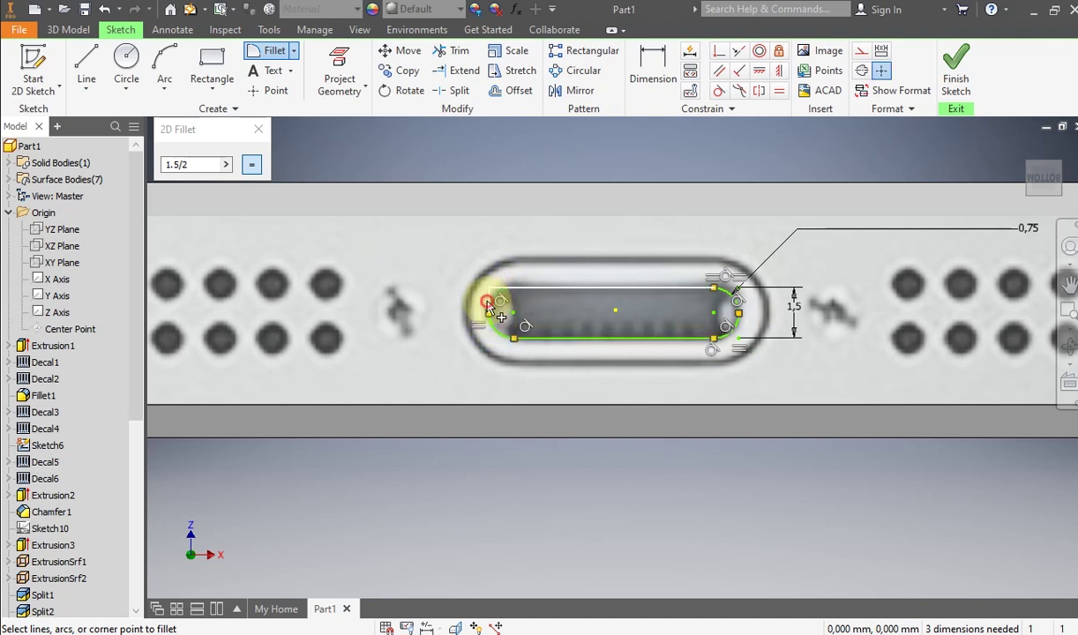
{"action": "left_click", "coordinate": [500, 295]}
{"action": "left_click", "coordinate": [259, 131]}
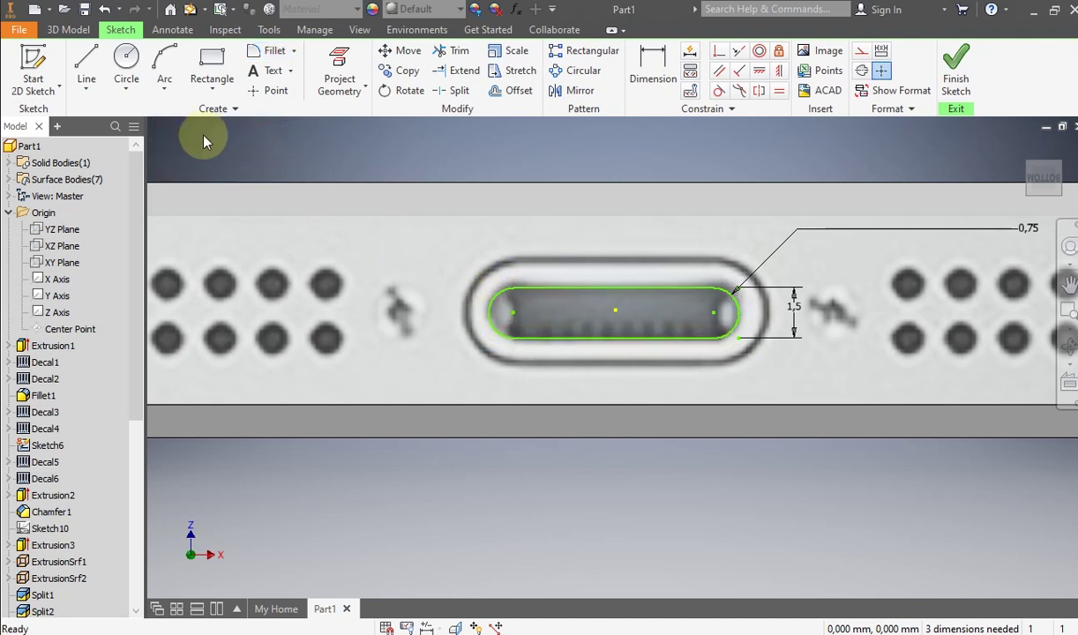
Step: Extrude the slot profile as a cut 5 mm deep into the phone body
{"action": "left_click", "coordinate": [70, 30]}
{"action": "left_click", "coordinate": [86, 66]}
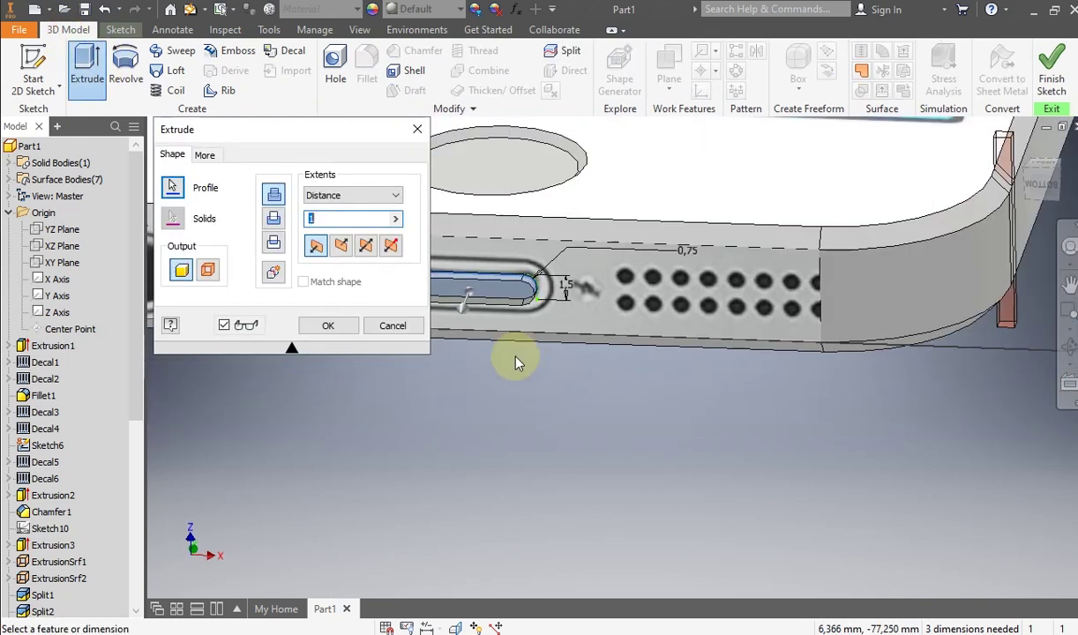
{"action": "left_click", "coordinate": [273, 218]}
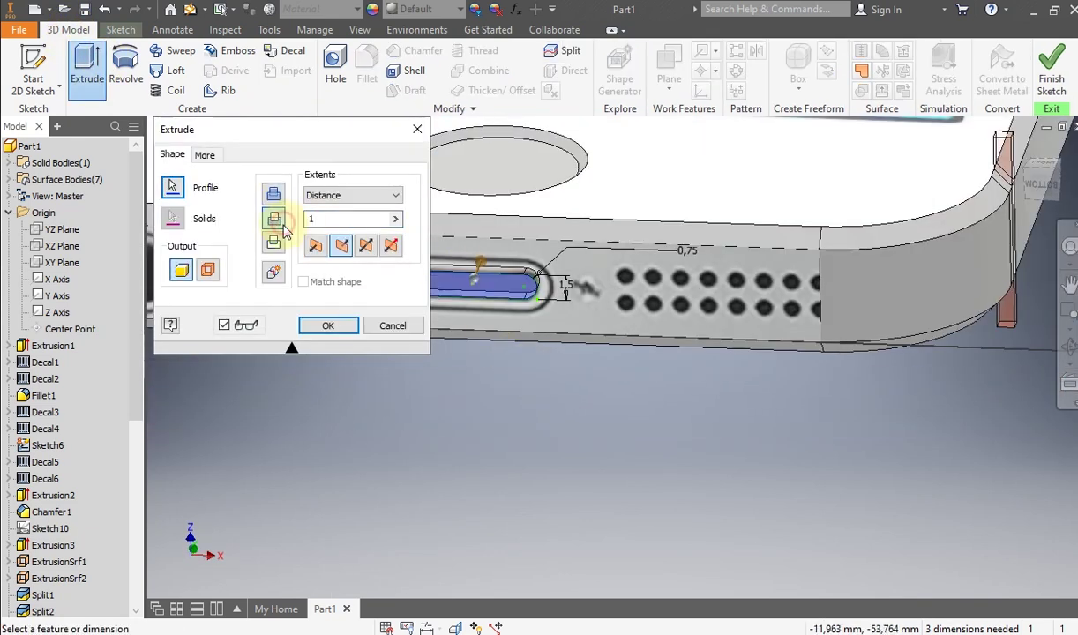
{"action": "left_click", "coordinate": [331, 218]}
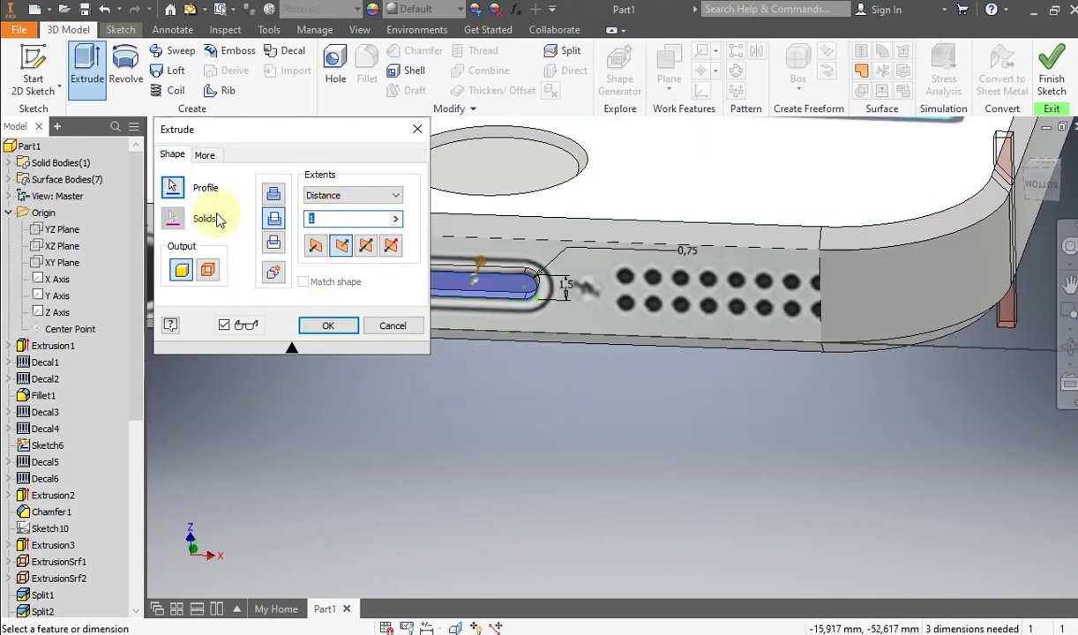
{"action": "type", "text": "5"}
{"action": "left_click", "coordinate": [325, 326]}
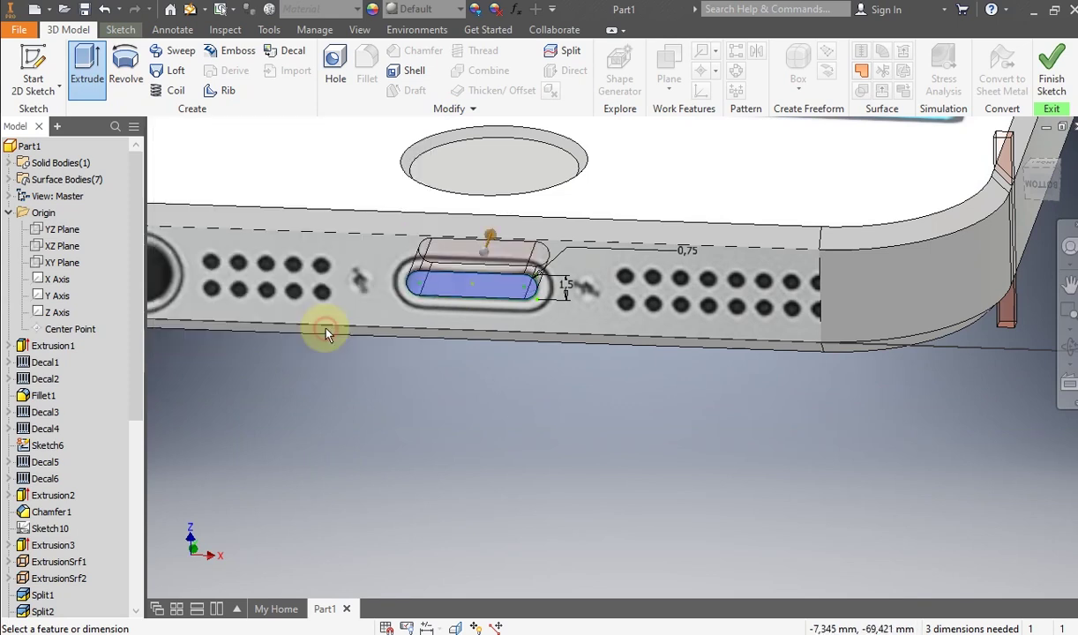
Step: Start a sketch on the phone's bottom face and draw a circle about 3.8 mm in diameter over the headphone jack image
{"action": "scroll", "coordinate": [337, 331], "scroll_direction": "up", "scroll_amount": 2}
{"action": "scroll", "coordinate": [381, 358], "scroll_direction": "down", "scroll_amount": 3}
{"action": "left_click", "coordinate": [379, 327]}
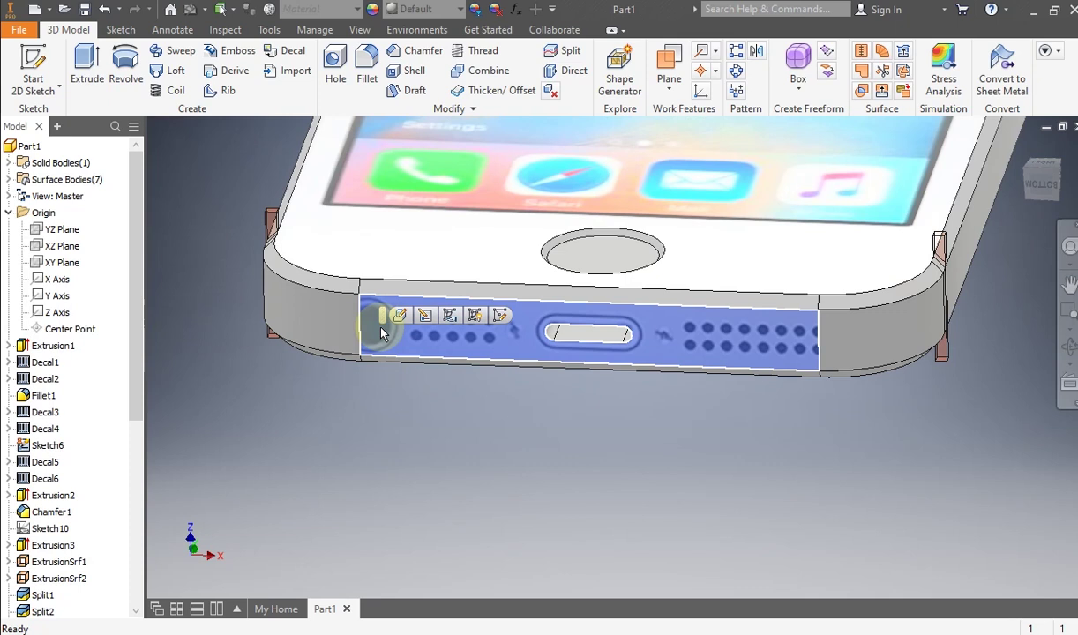
{"action": "left_click", "coordinate": [40, 71]}
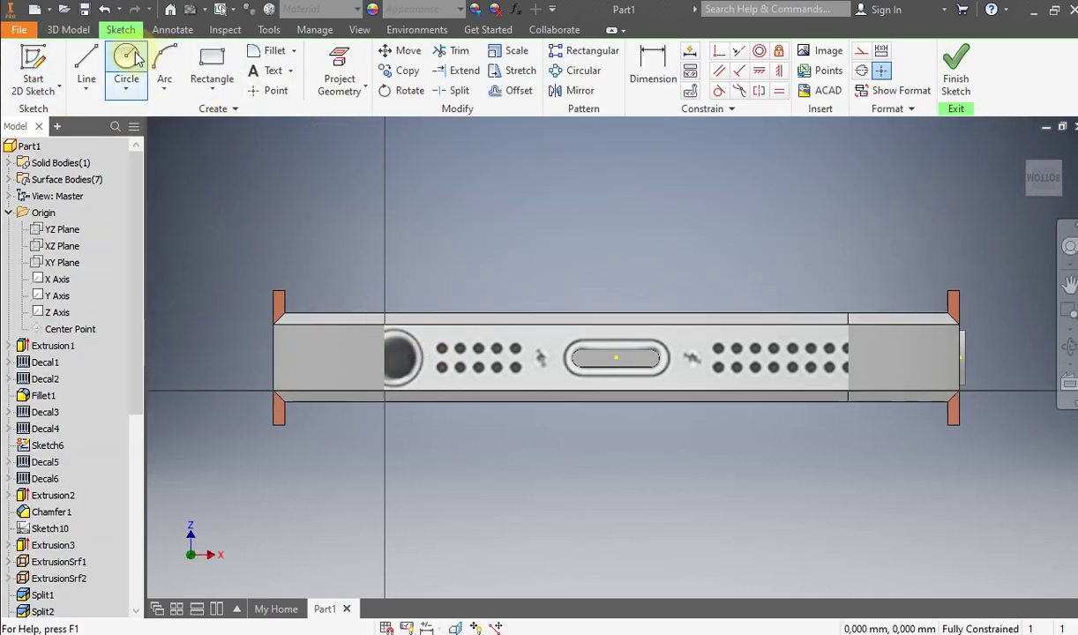
{"action": "left_click", "coordinate": [134, 56]}
{"action": "scroll", "coordinate": [397, 313], "scroll_direction": "up", "scroll_amount": 5}
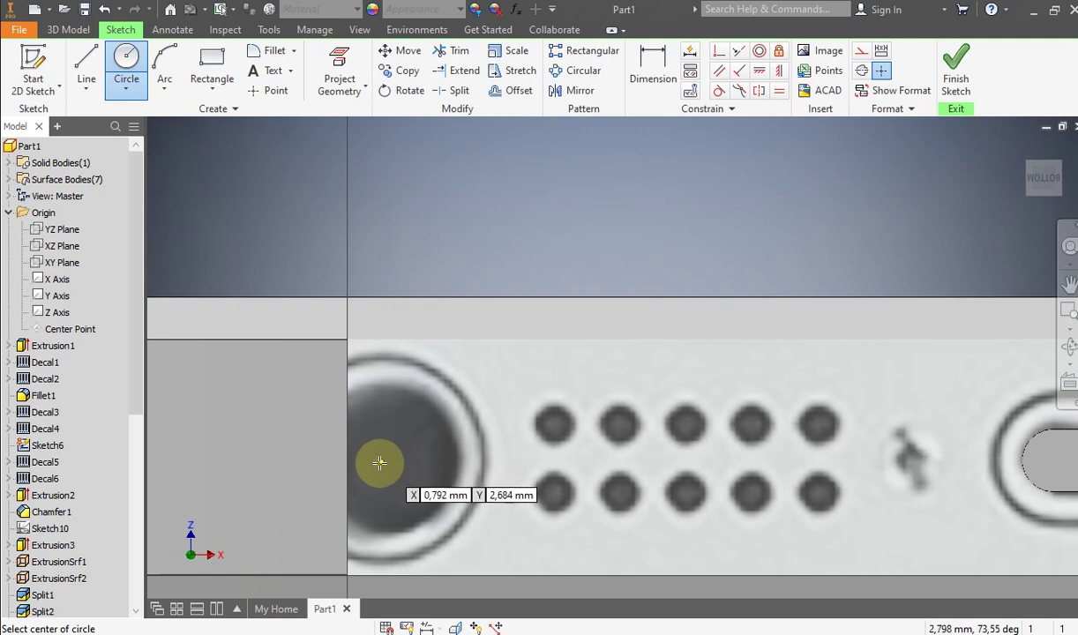
{"action": "left_click", "coordinate": [380, 460]}
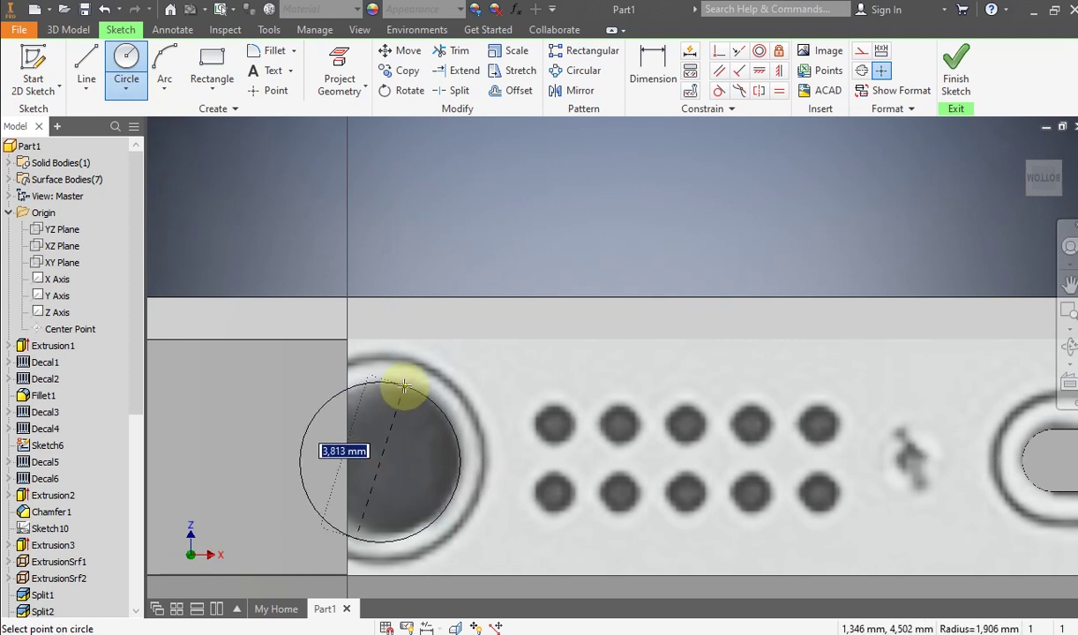
{"action": "left_click", "coordinate": [404, 387]}
{"action": "right_click", "coordinate": [404, 387]}
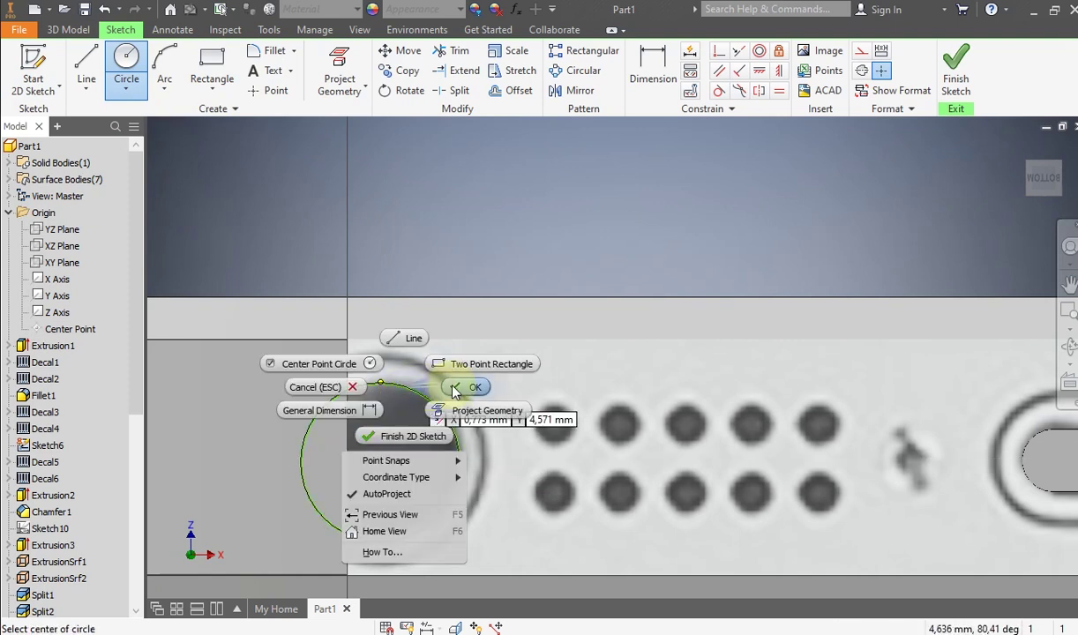
{"action": "left_click", "coordinate": [454, 387]}
Step: Dimension the headphone jack circle's diameter as 3.5 mm and reposition its center over the jack image
{"action": "left_click", "coordinate": [652, 71]}
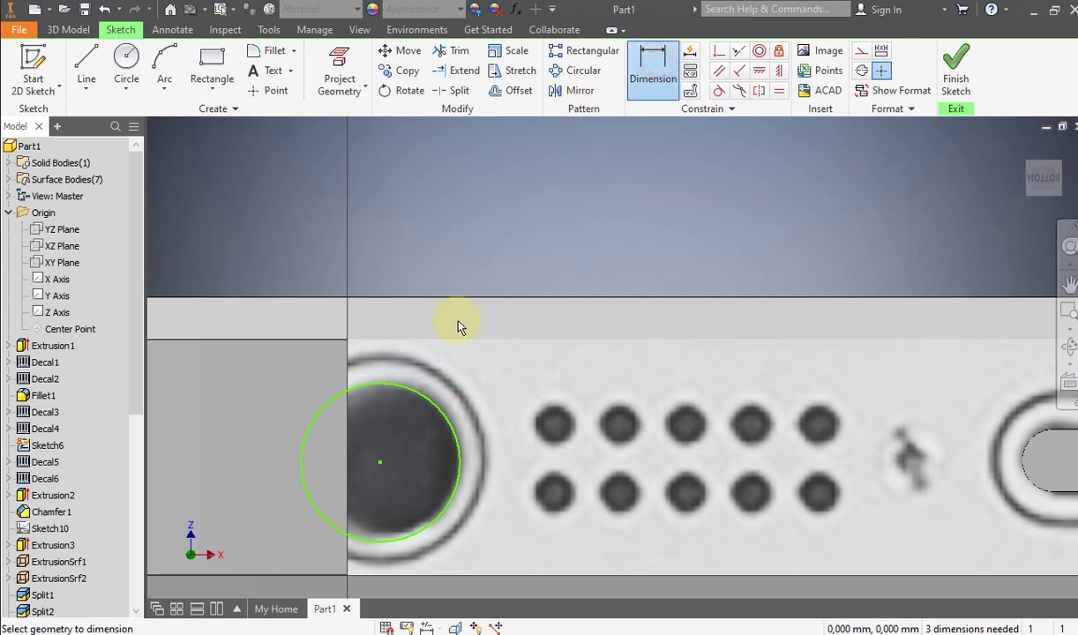
{"action": "left_click", "coordinate": [422, 397]}
{"action": "left_click", "coordinate": [470, 369]}
{"action": "type", "text": "3.5"}
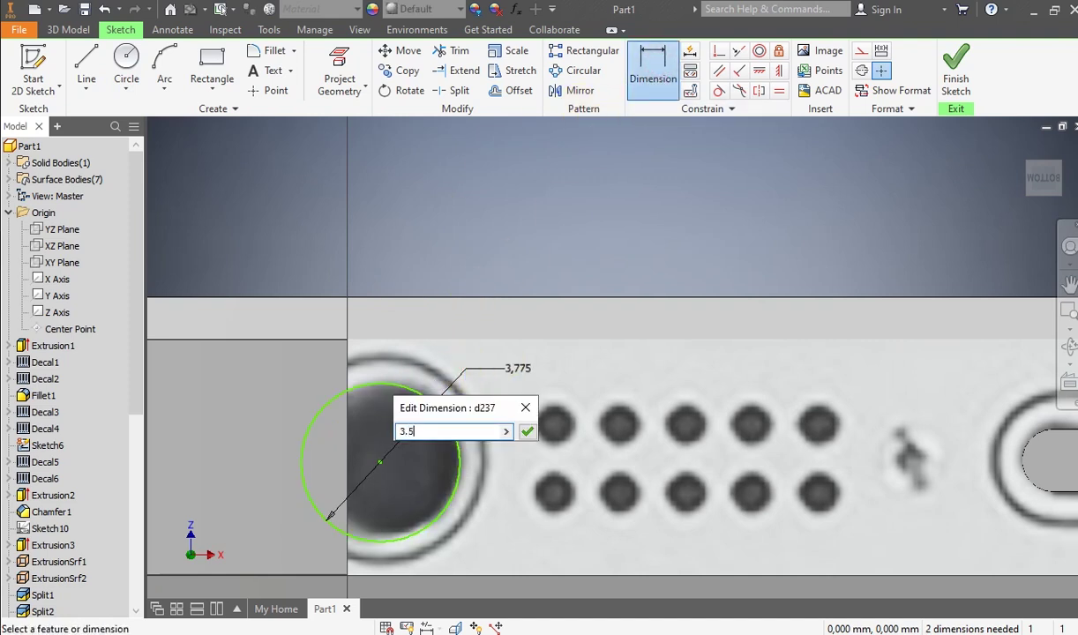
{"action": "key", "text": "Return"}
{"action": "right_click", "coordinate": [493, 378]}
{"action": "left_click", "coordinate": [560, 378]}
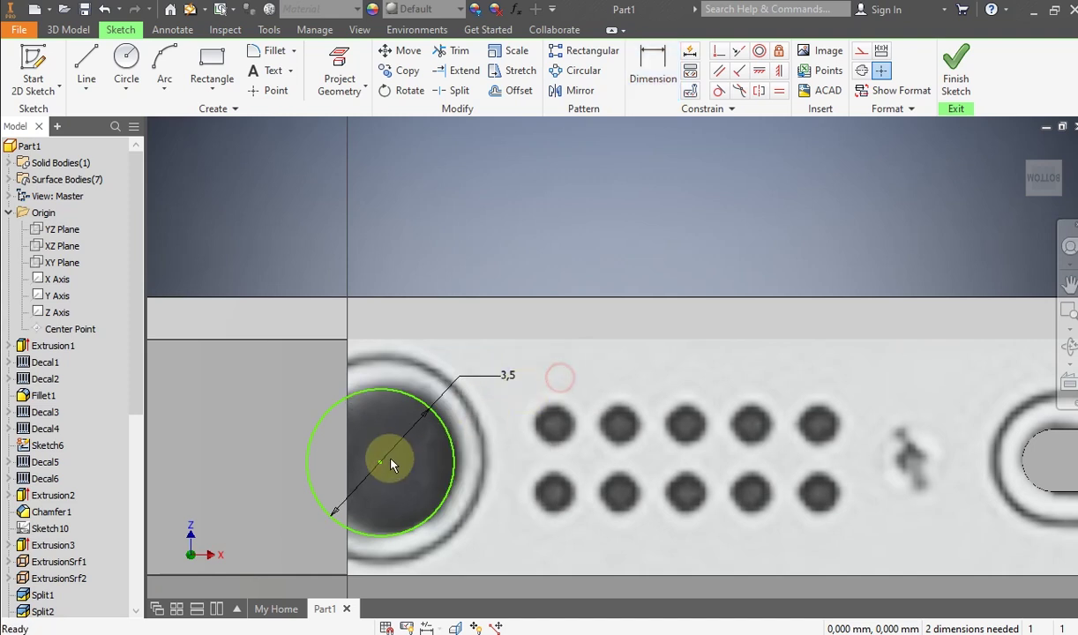
{"action": "left_click_drag", "start_coordinate": [381, 459], "coordinate": [380, 459]}
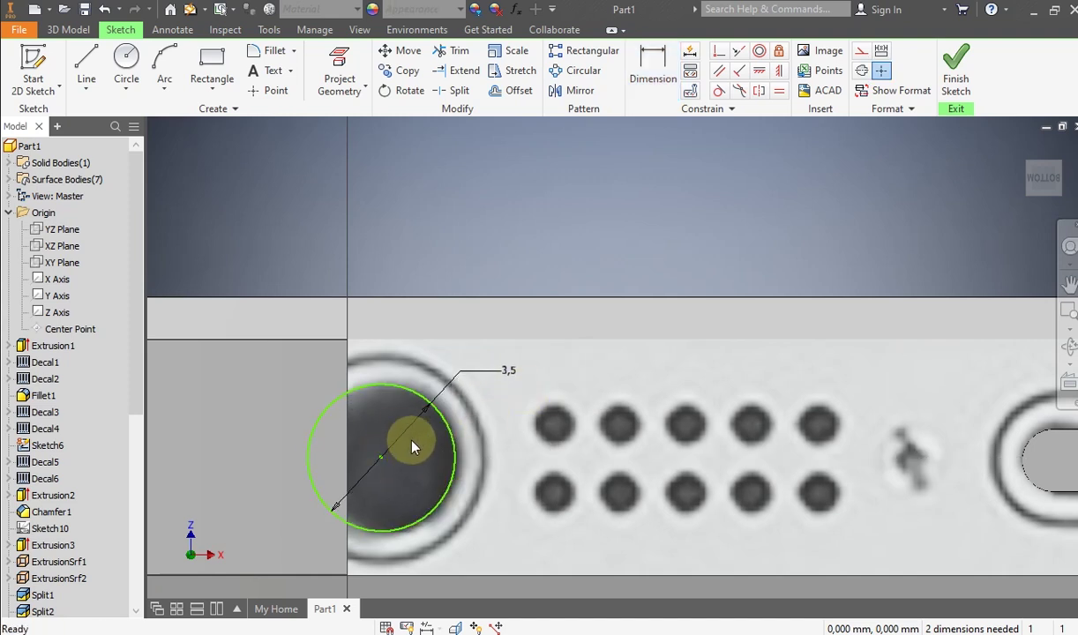
Step: Extrude the headphone jack circle as a cut 5 mm deep into the phone body
{"action": "left_click", "coordinate": [68, 29]}
{"action": "left_click", "coordinate": [88, 68]}
{"action": "scroll", "coordinate": [366, 304], "scroll_direction": "up", "scroll_amount": 4}
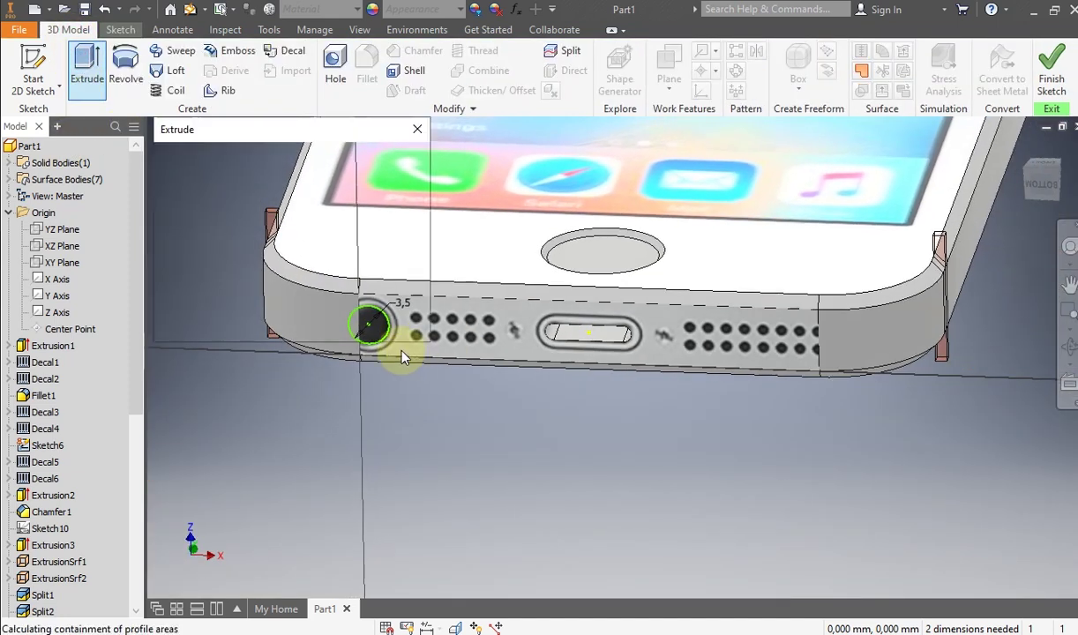
{"action": "scroll", "coordinate": [489, 474], "scroll_direction": "up", "scroll_amount": 4}
{"action": "scroll", "coordinate": [479, 468], "scroll_direction": "down", "scroll_amount": 5}
{"action": "left_click", "coordinate": [274, 218]}
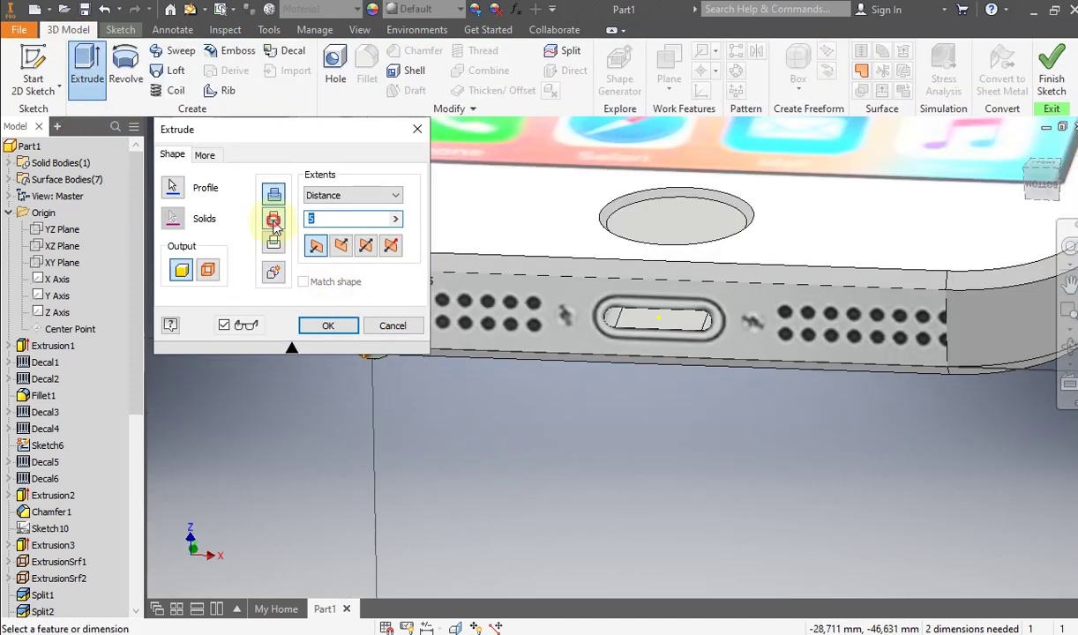
{"action": "left_click", "coordinate": [329, 326]}
Step: Fillet the outer edges of the charging port and headphone jack openings with a 0.5 mm radius
{"action": "middle_click_drag", "start_coordinate": [573, 453], "coordinate": [512, 440]}
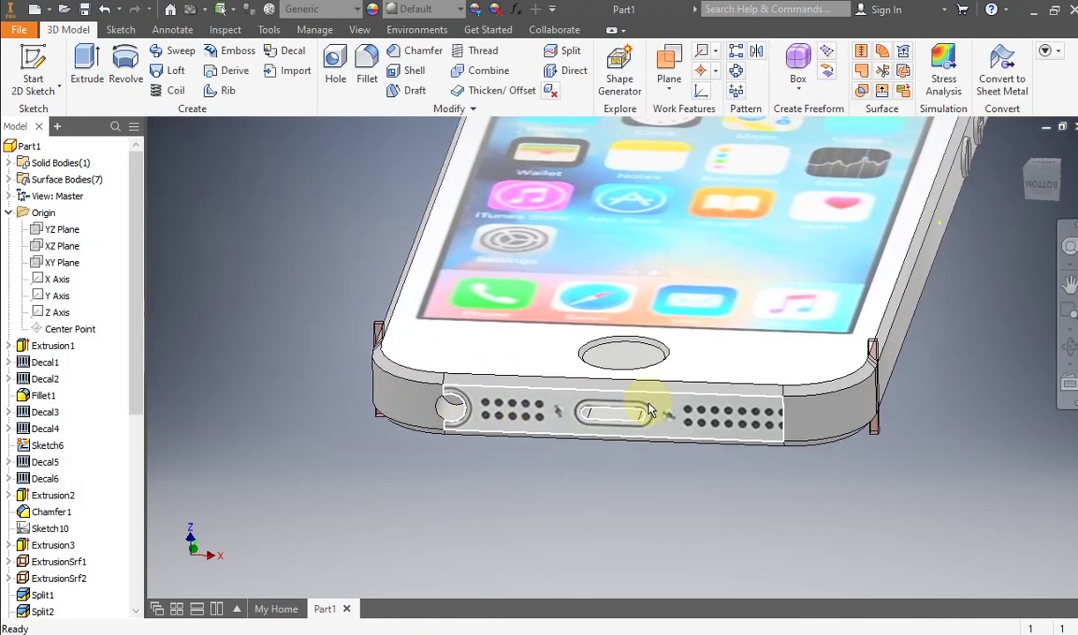
{"action": "scroll", "coordinate": [649, 408], "scroll_direction": "up", "scroll_amount": 2}
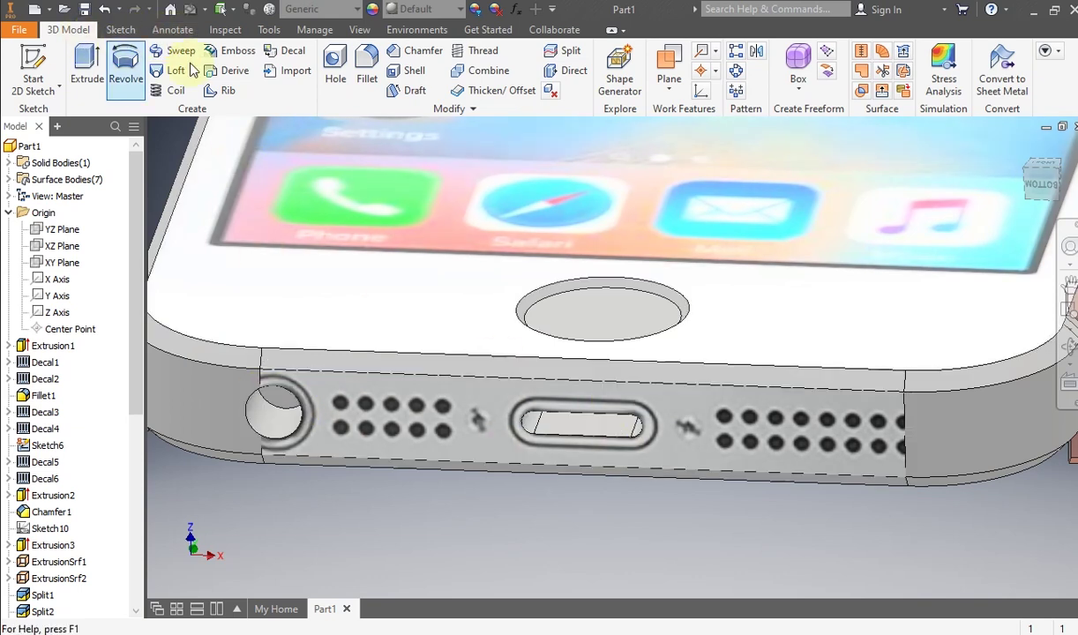
{"action": "left_click", "coordinate": [367, 63]}
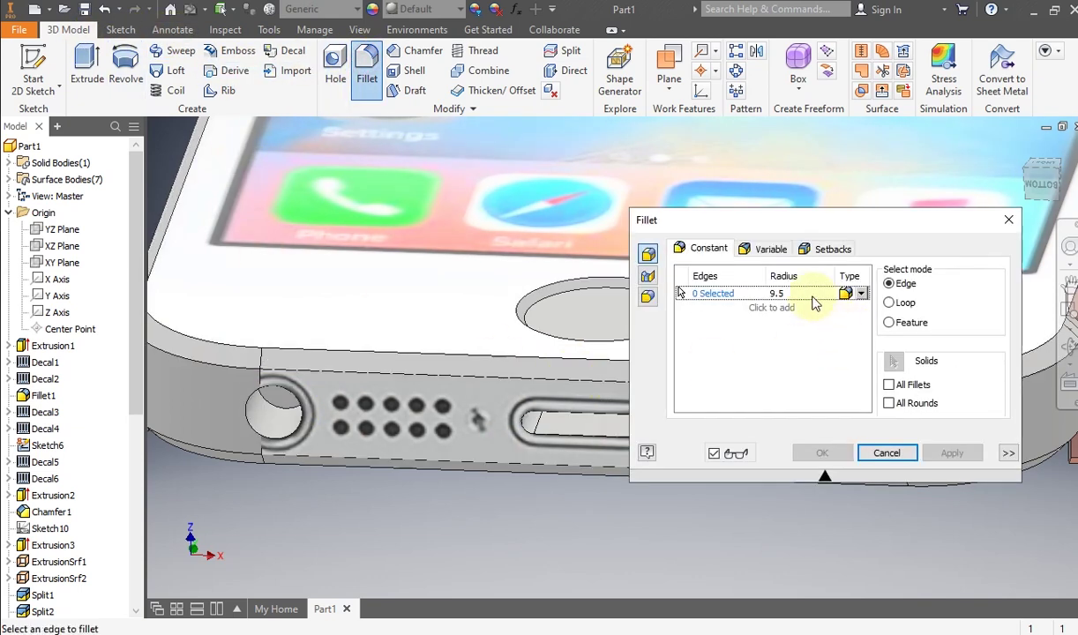
{"action": "type", "text": "0"}
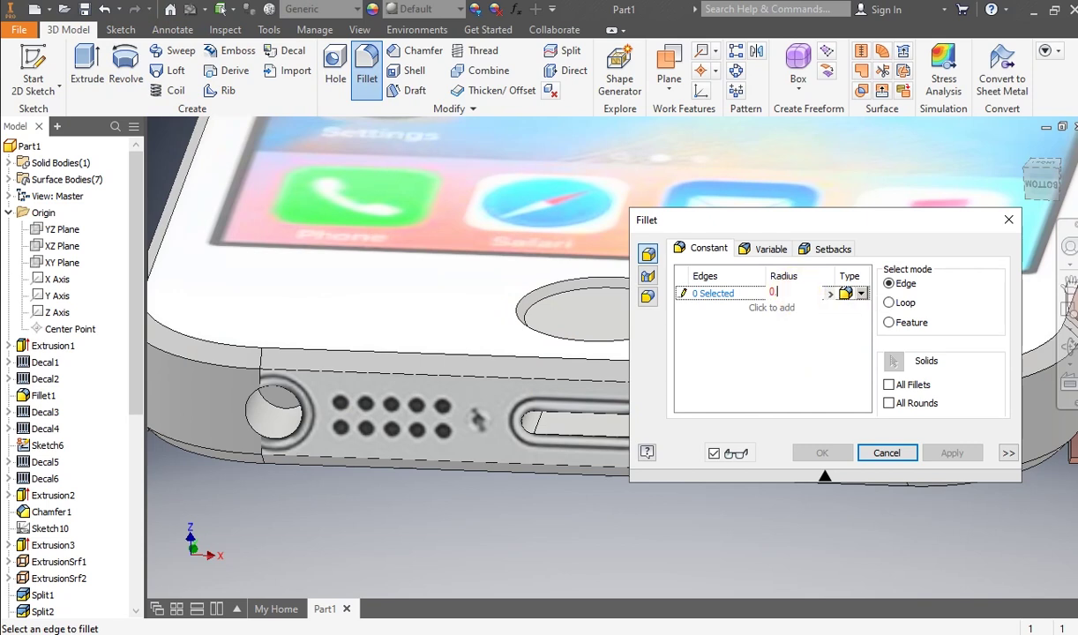
{"action": "left_click", "coordinate": [549, 422]}
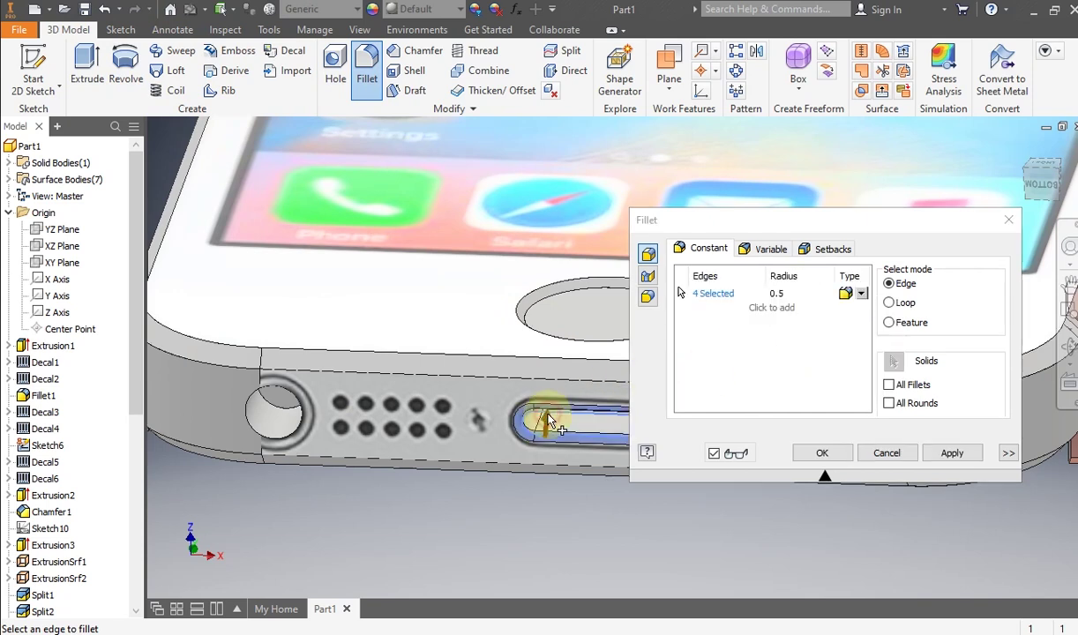
{"action": "left_click", "coordinate": [272, 381]}
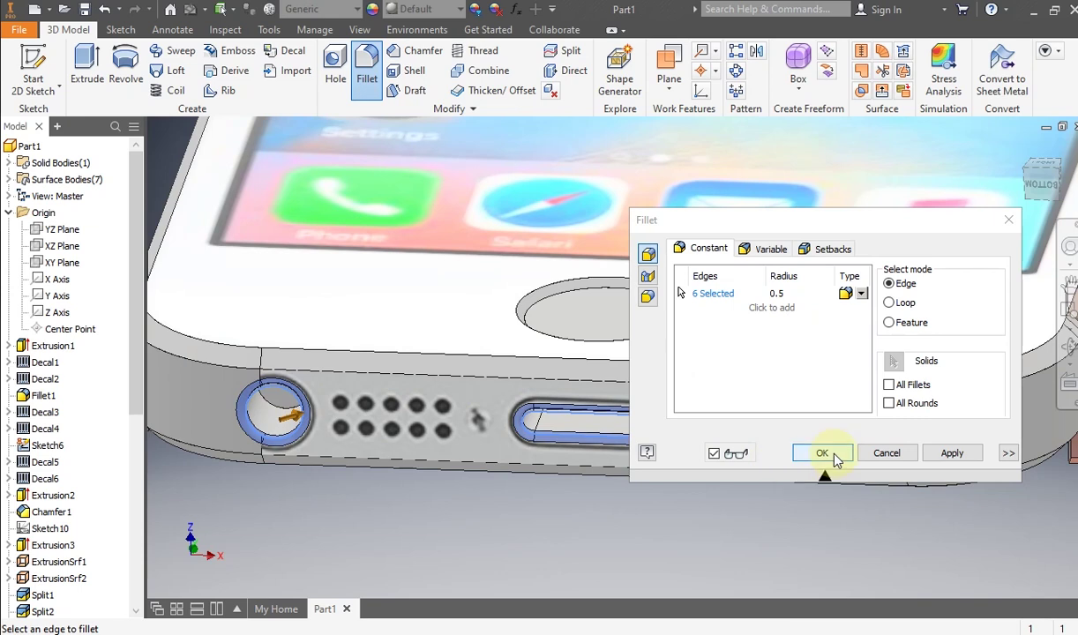
{"action": "left_click", "coordinate": [822, 453]}
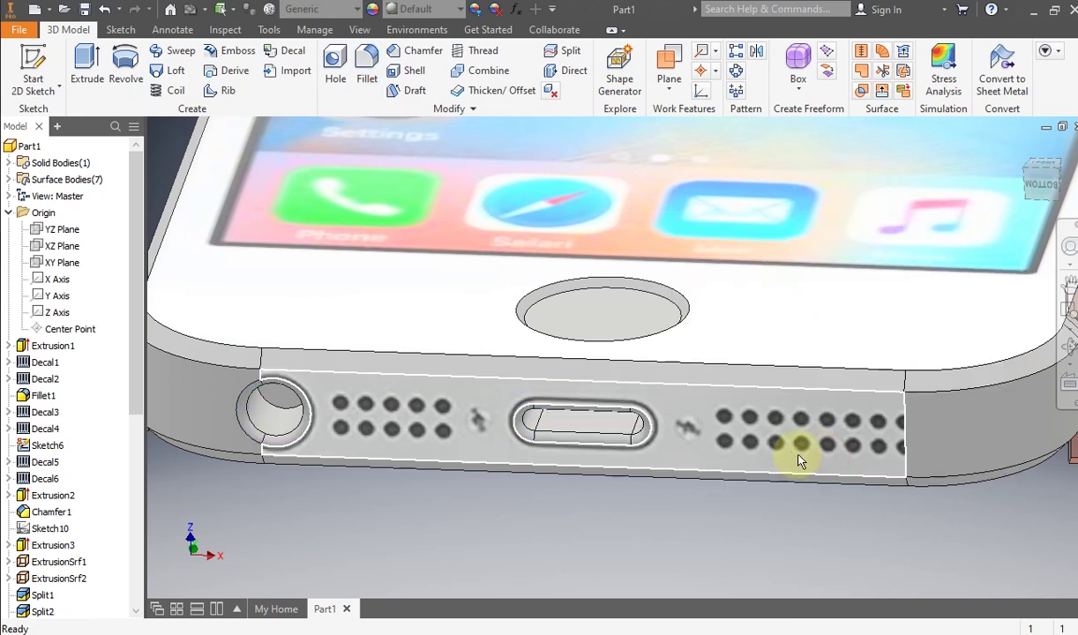
Step: Start a sketch on the phone's bottom face and draw a circle about 0.8 mm in diameter over the upper speaker hole nearest the headphone jack
{"action": "left_click", "coordinate": [1069, 344]}
{"action": "left_click_drag", "start_coordinate": [570, 380], "coordinate": [621, 362]}
{"action": "right_click", "coordinate": [641, 360]}
{"action": "left_click", "coordinate": [686, 363]}
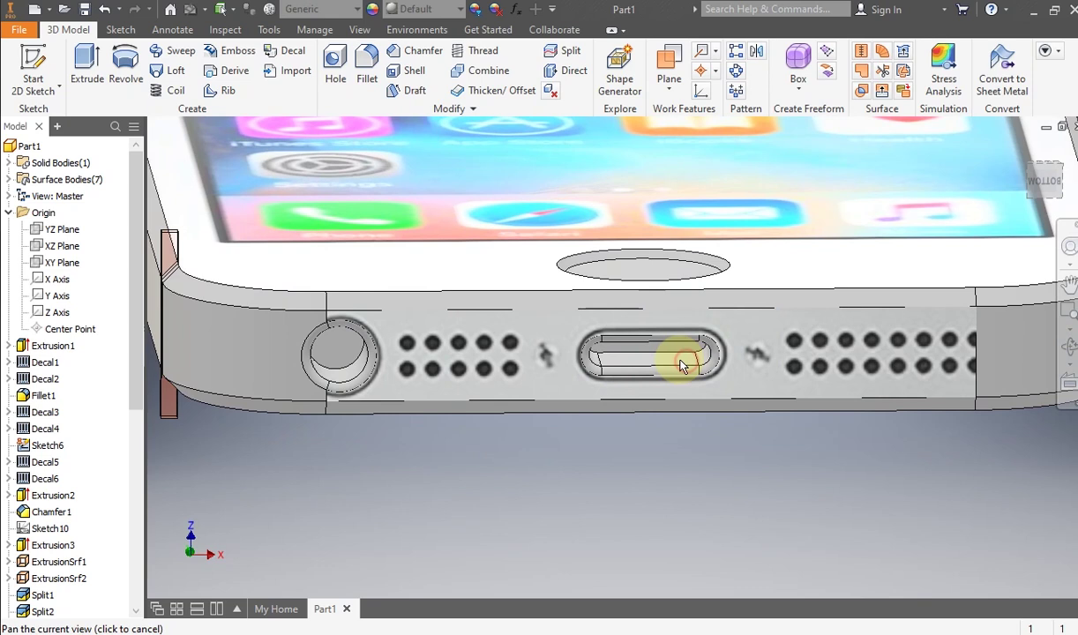
{"action": "left_click", "coordinate": [443, 342]}
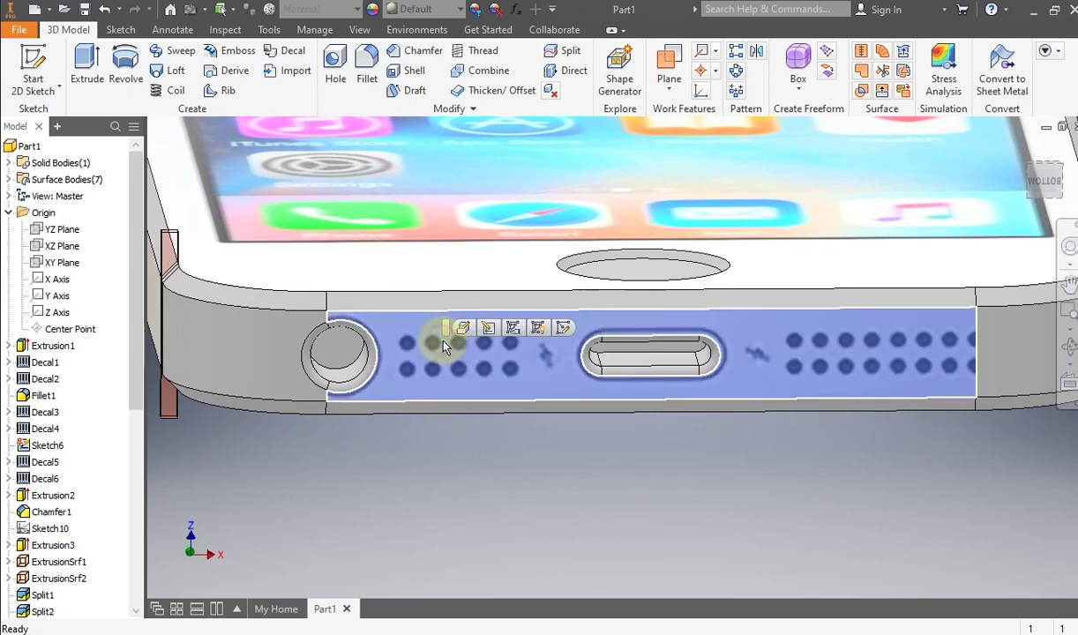
{"action": "left_click", "coordinate": [40, 71]}
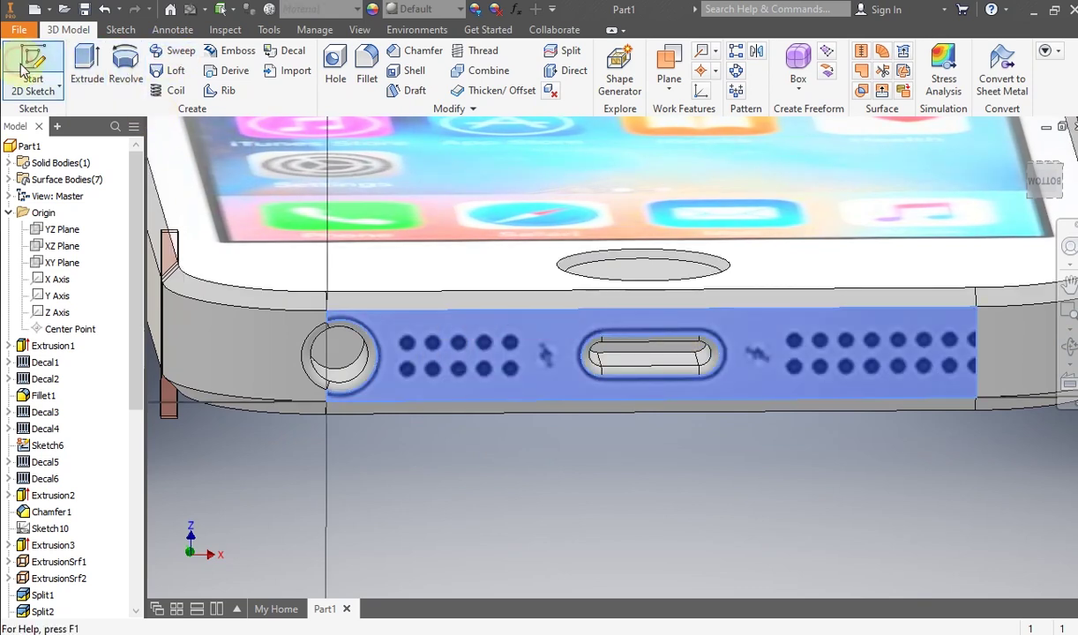
{"action": "left_click", "coordinate": [127, 66]}
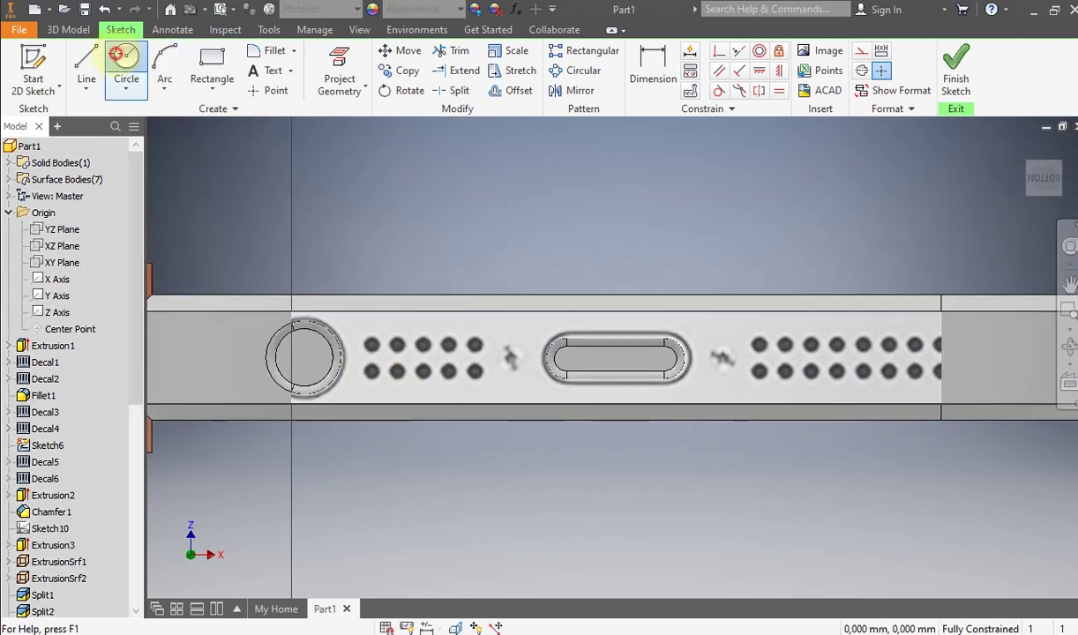
{"action": "scroll", "coordinate": [384, 397], "scroll_direction": "up", "scroll_amount": 8}
{"action": "scroll", "coordinate": [396, 411], "scroll_direction": "down", "scroll_amount": 2}
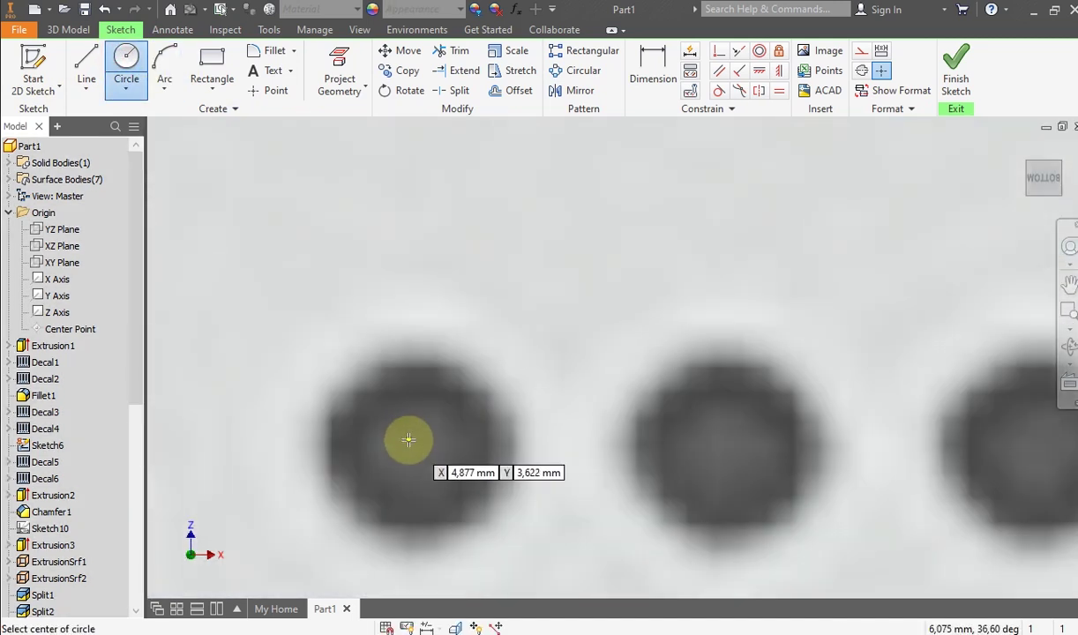
{"action": "left_click", "coordinate": [415, 448]}
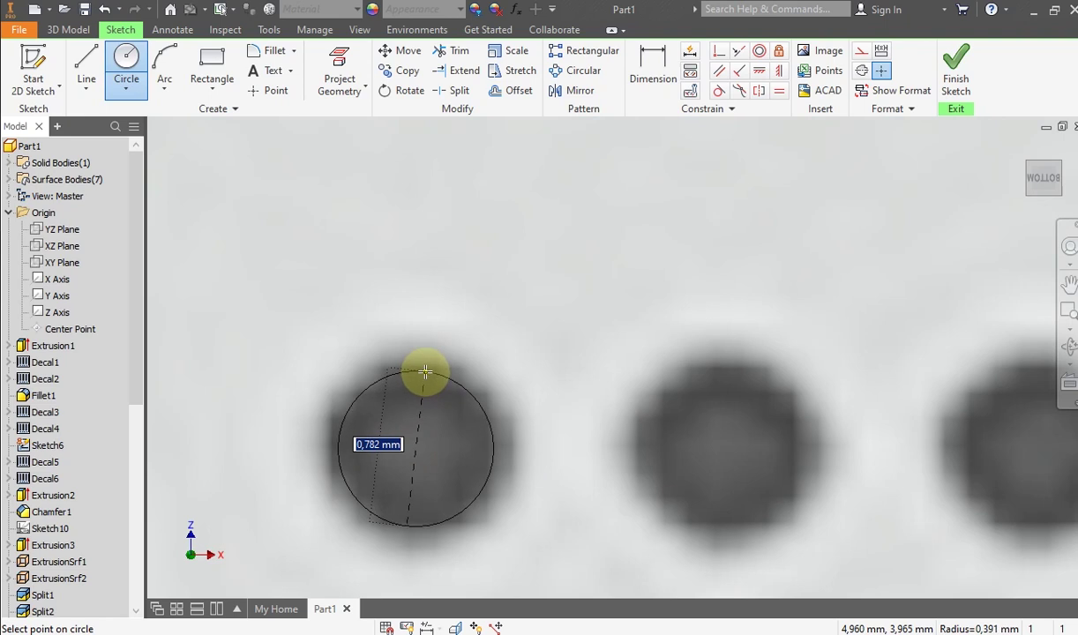
{"action": "left_click", "coordinate": [421, 375]}
Step: Draw two more circles about 0.8 mm in diameter over the speaker hole directly below and the one beside the first in the upper row
{"action": "scroll", "coordinate": [420, 389], "scroll_direction": "down", "scroll_amount": 2}
{"action": "middle_click_drag", "start_coordinate": [420, 389], "coordinate": [397, 318]}
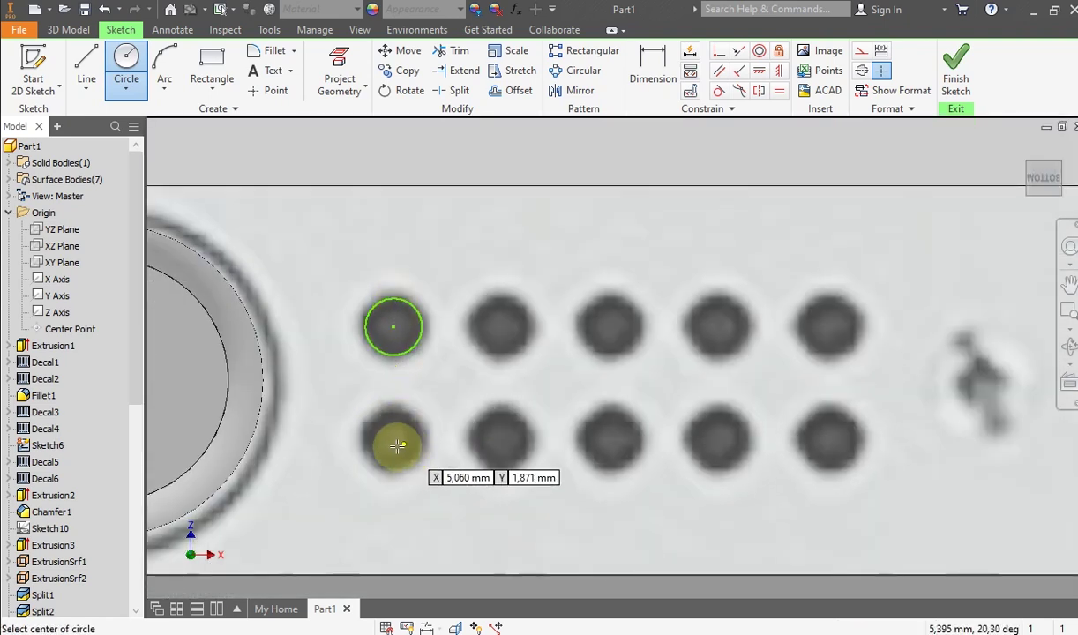
{"action": "left_click", "coordinate": [394, 437]}
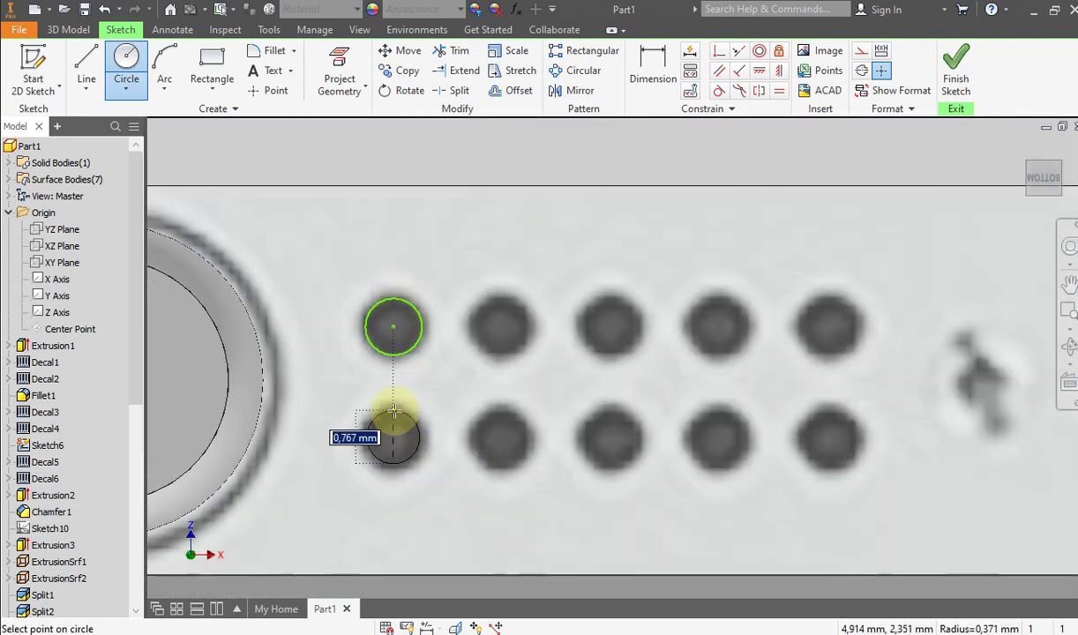
{"action": "left_click", "coordinate": [395, 408]}
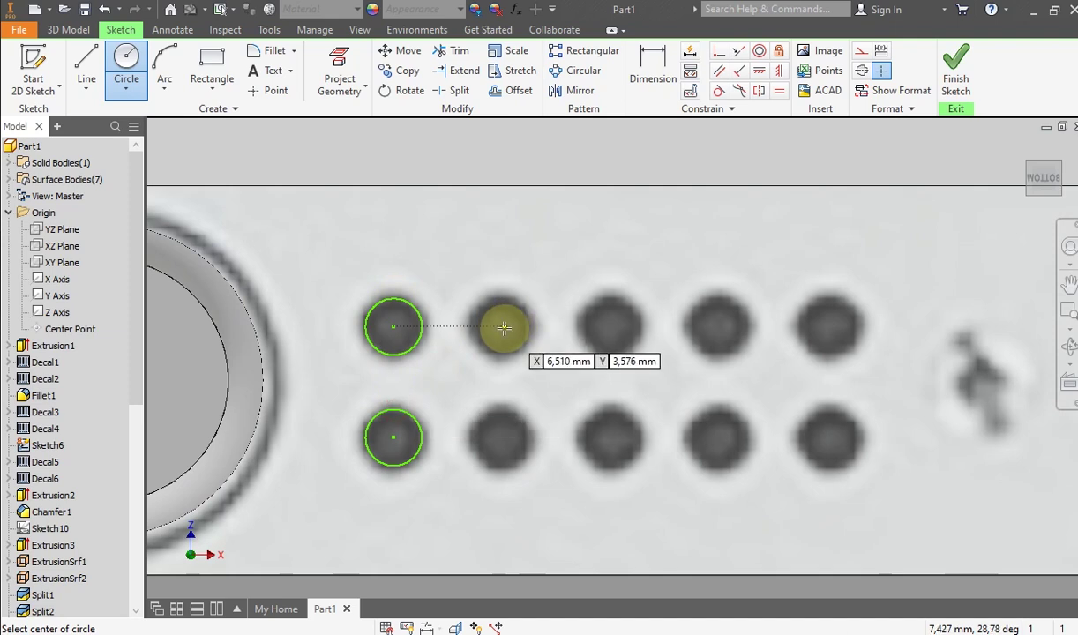
{"action": "left_click", "coordinate": [501, 328]}
{"action": "left_click", "coordinate": [500, 300]}
{"action": "right_click", "coordinate": [534, 282]}
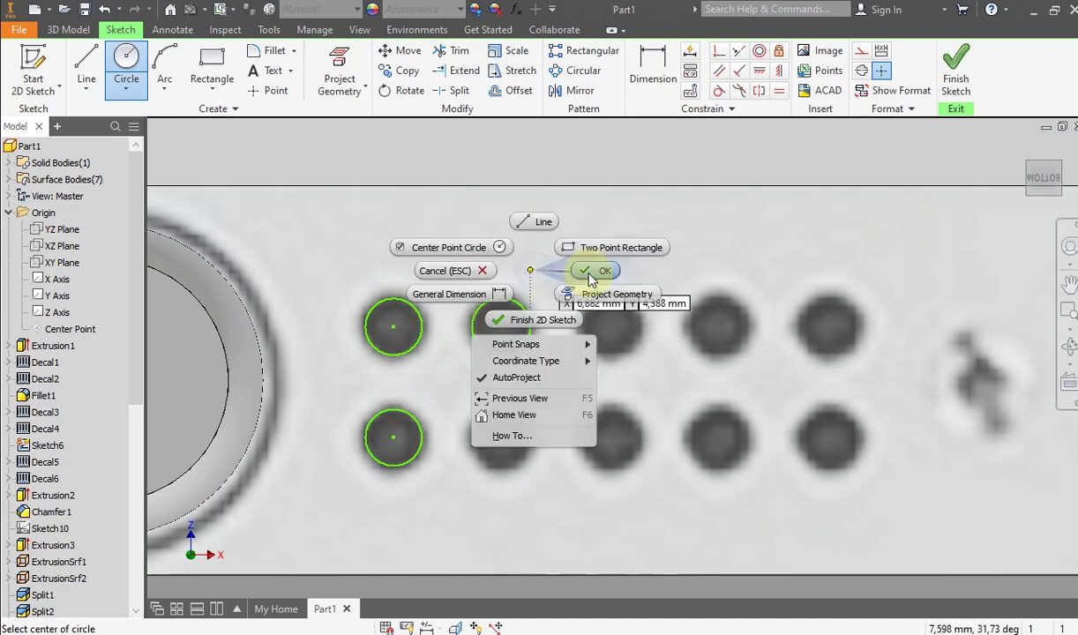
{"action": "left_click", "coordinate": [544, 224]}
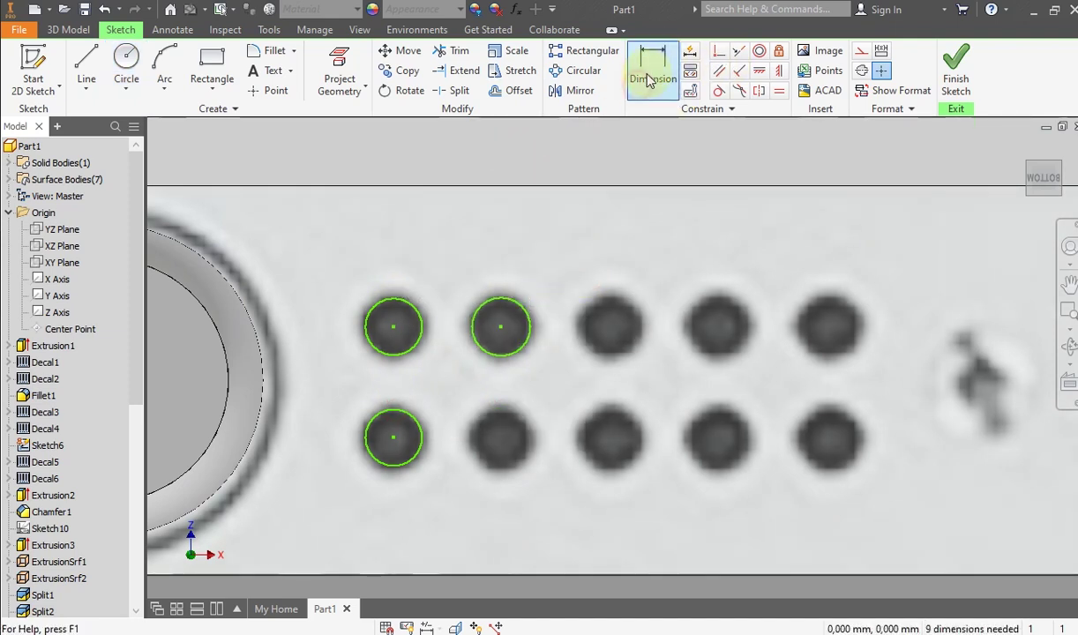
Step: Dimension the first speaker hole circle's diameter as 0.8 mm and the horizontal spacing between the two upper circles as 1.5 mm
{"action": "left_click", "coordinate": [391, 308]}
{"action": "left_click", "coordinate": [401, 263]}
{"action": "type", "text": "0.8"}
{"action": "key", "text": "Return"}
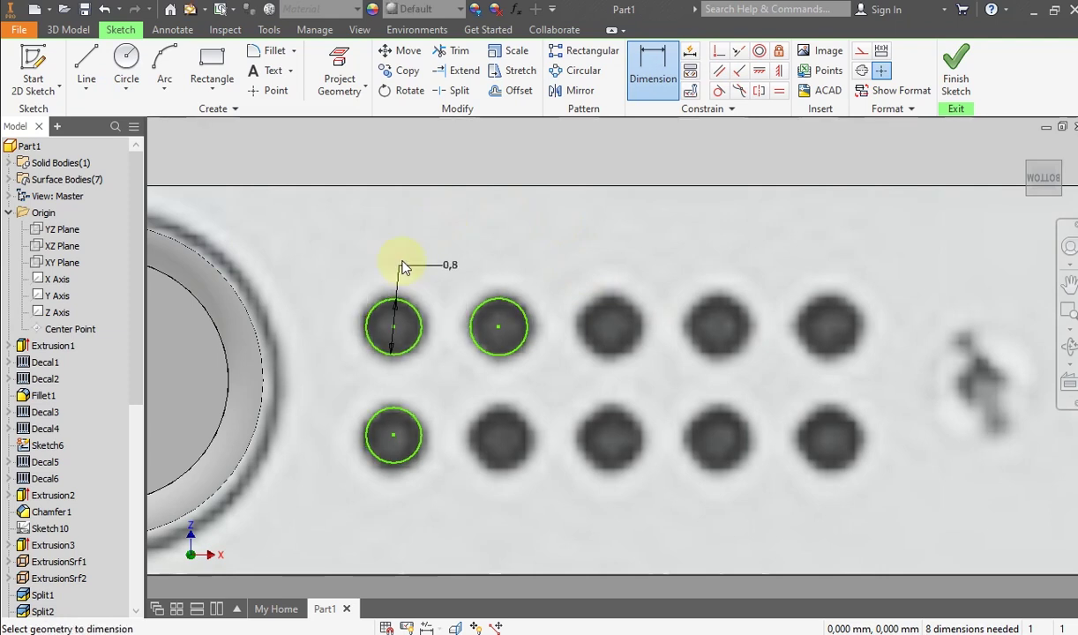
{"action": "left_click", "coordinate": [650, 74]}
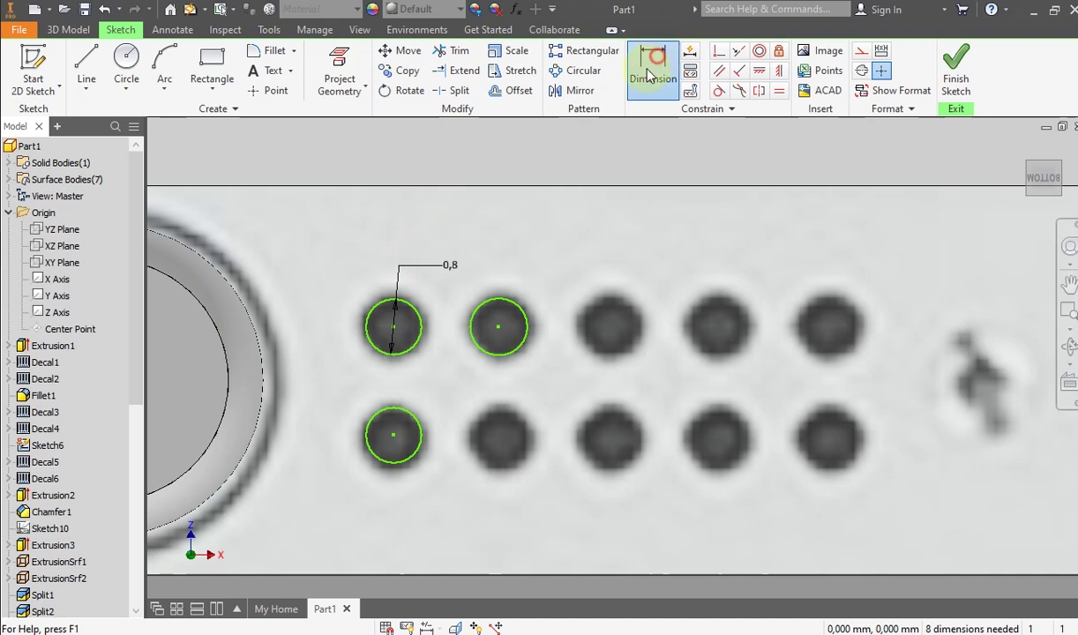
{"action": "left_click", "coordinate": [392, 327]}
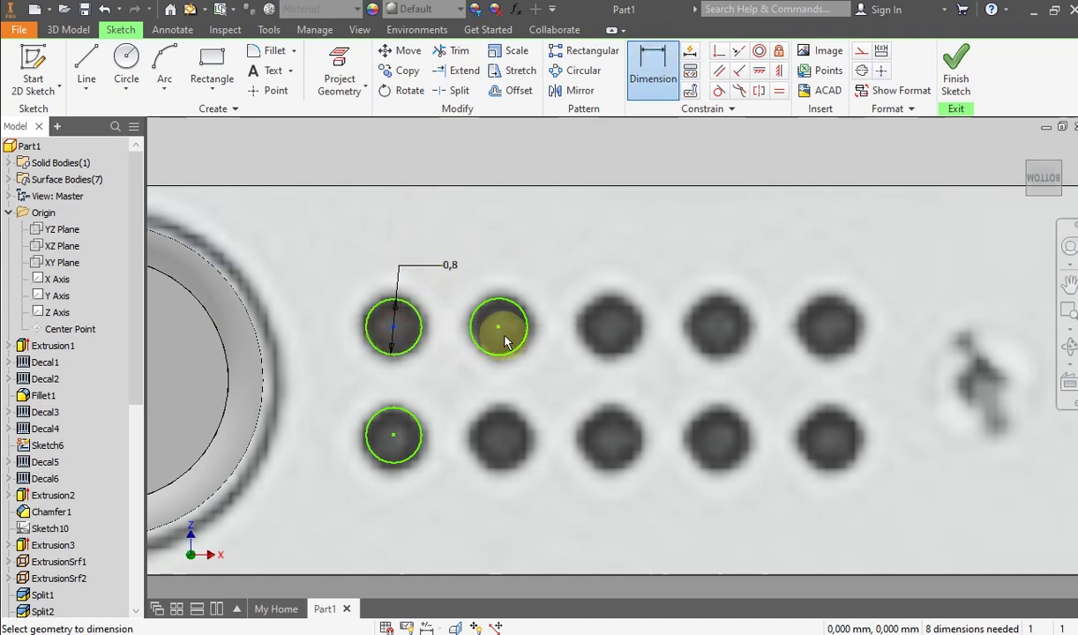
{"action": "left_click", "coordinate": [503, 242]}
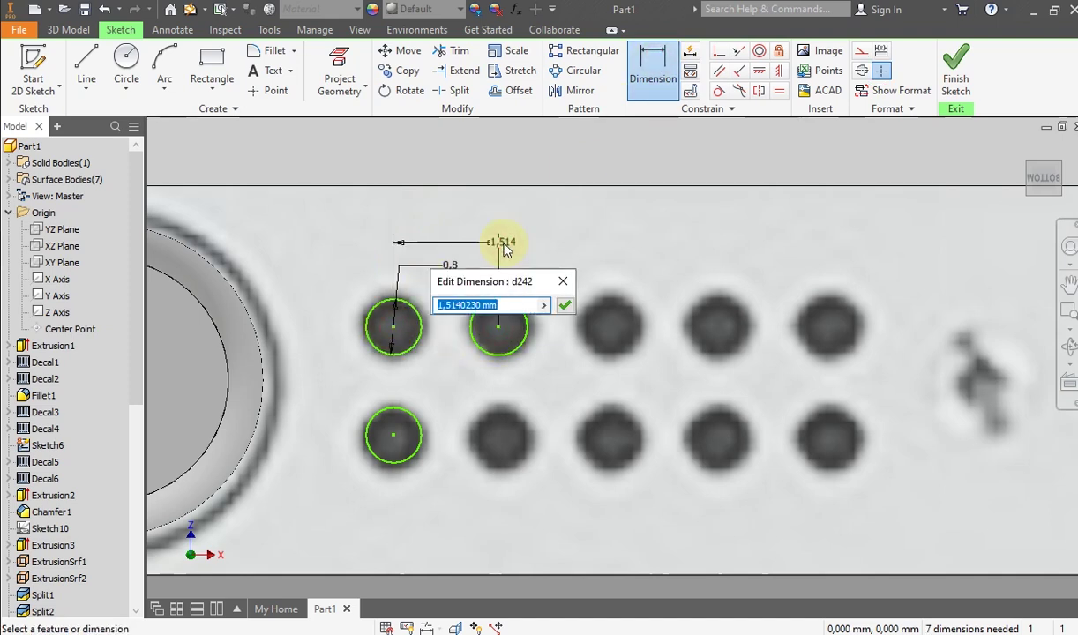
{"action": "key", "text": "Return"}
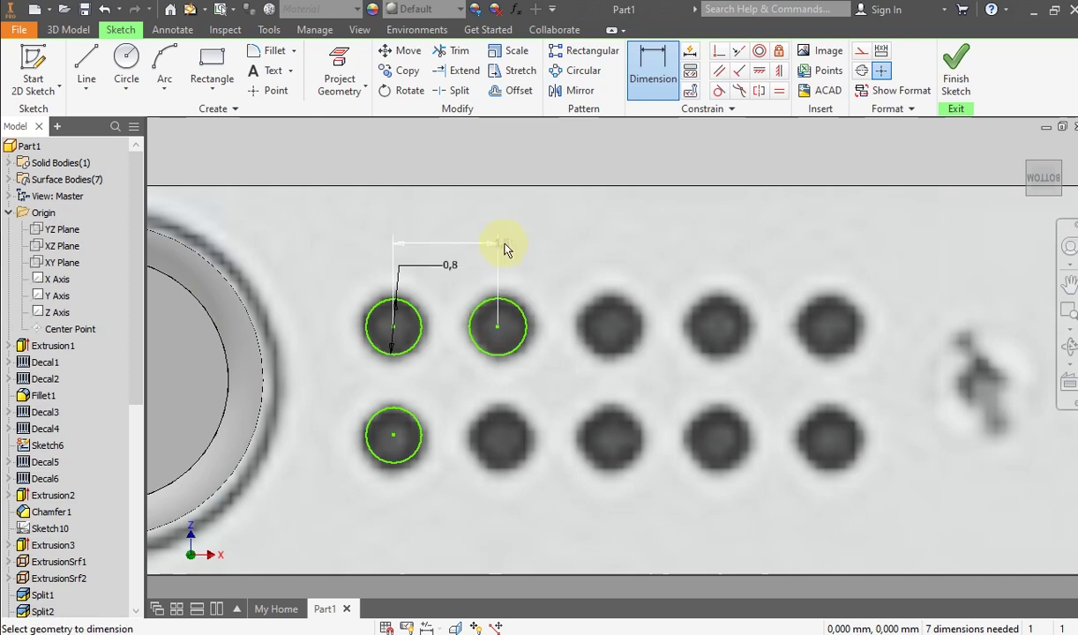
Step: Dimension the vertical spacing between the first circle and the one below it, linking it to the horizontal spacing dimension
{"action": "left_click", "coordinate": [394, 327]}
{"action": "left_click", "coordinate": [393, 435]}
{"action": "left_click", "coordinate": [356, 432]}
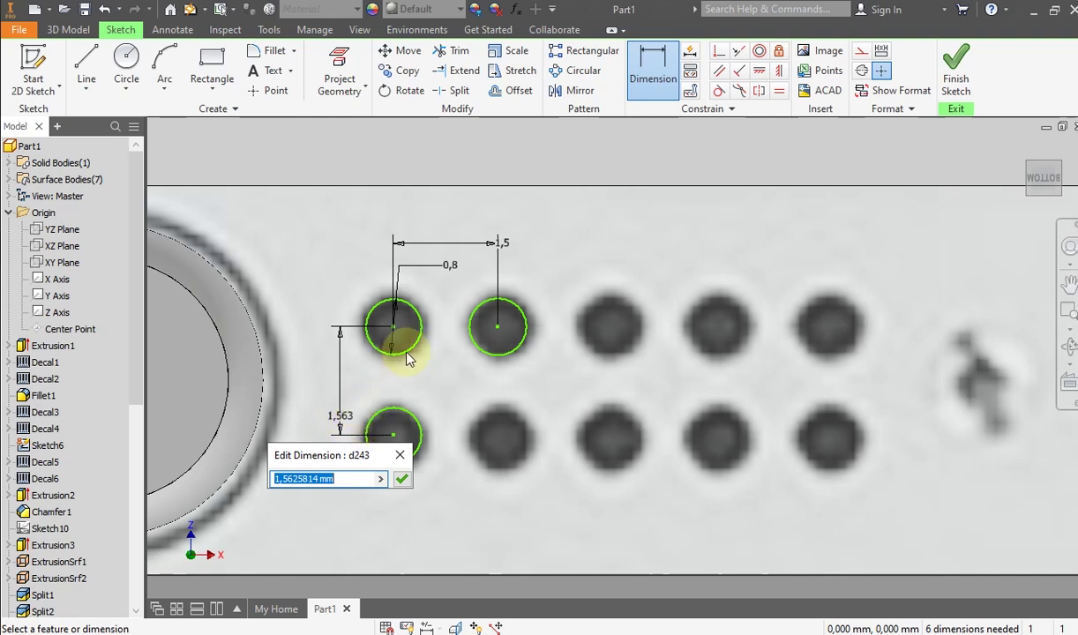
{"action": "left_click", "coordinate": [446, 261]}
{"action": "left_click", "coordinate": [401, 480]}
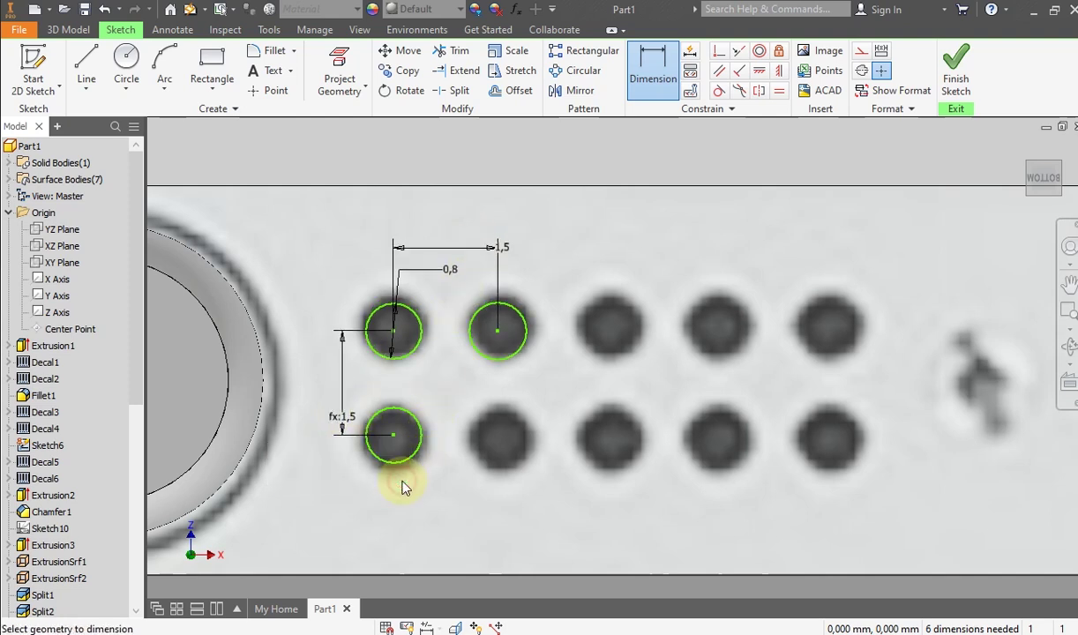
{"action": "right_click", "coordinate": [436, 336]}
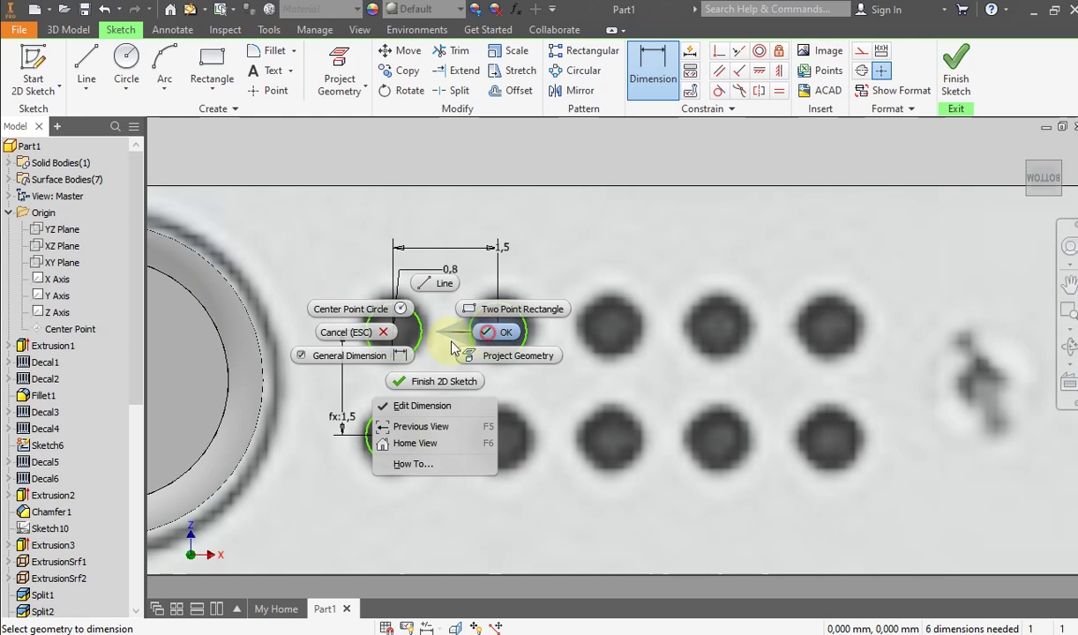
{"action": "left_click", "coordinate": [384, 333]}
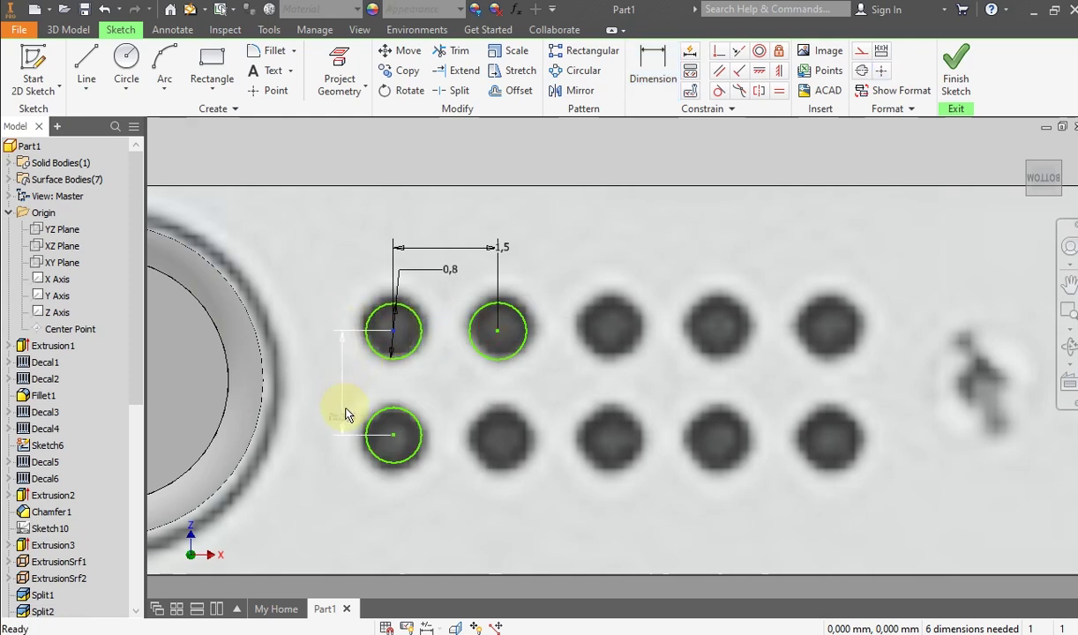
Step: Set the horizontal spacing between the two upper speaker hole circles to 1.55 mm
{"action": "double_click", "coordinate": [469, 253]}
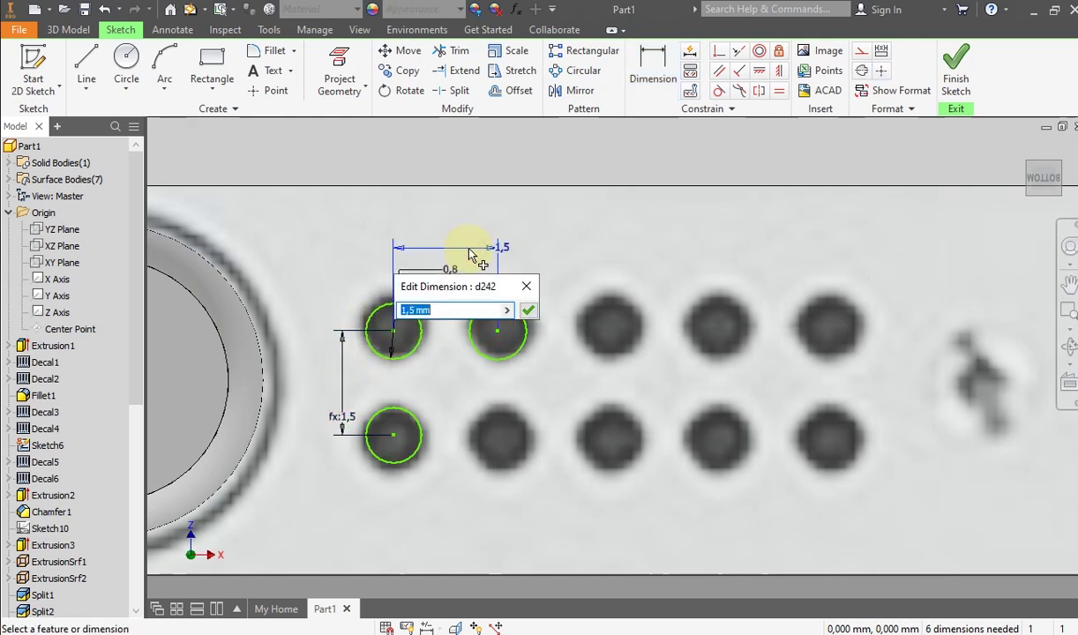
{"action": "type", "text": "1.55"}
{"action": "key", "text": "Return"}
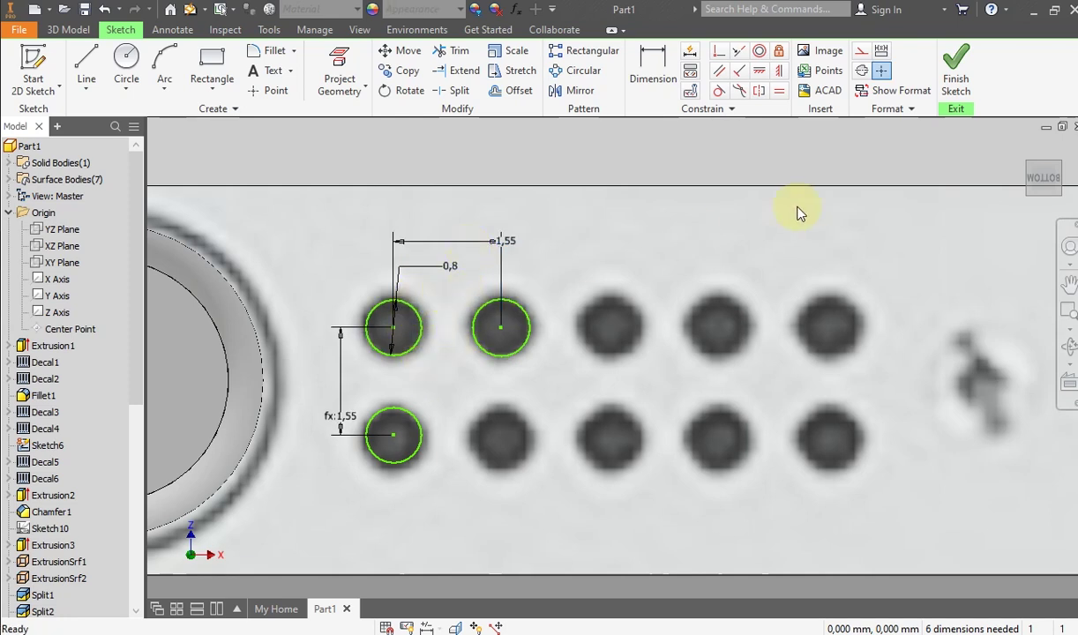
Step: Finish the sketch and extrude the first upper speaker hole circle as a cut 5 mm deep into the phone body
{"action": "left_click", "coordinate": [953, 73]}
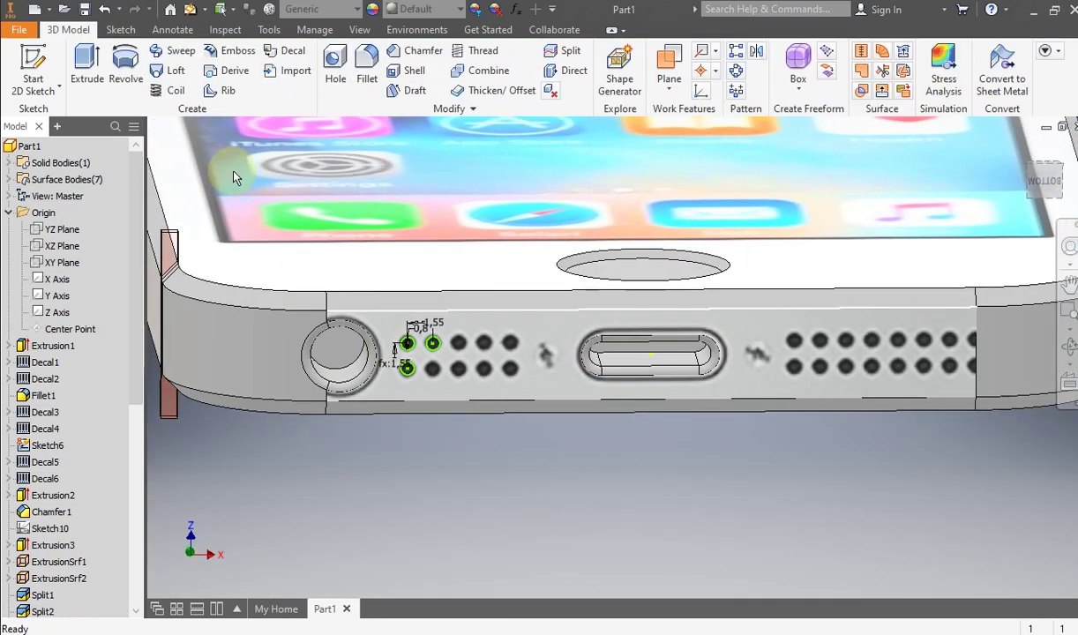
{"action": "left_click", "coordinate": [88, 66]}
{"action": "scroll", "coordinate": [474, 433], "scroll_direction": "up", "scroll_amount": 5}
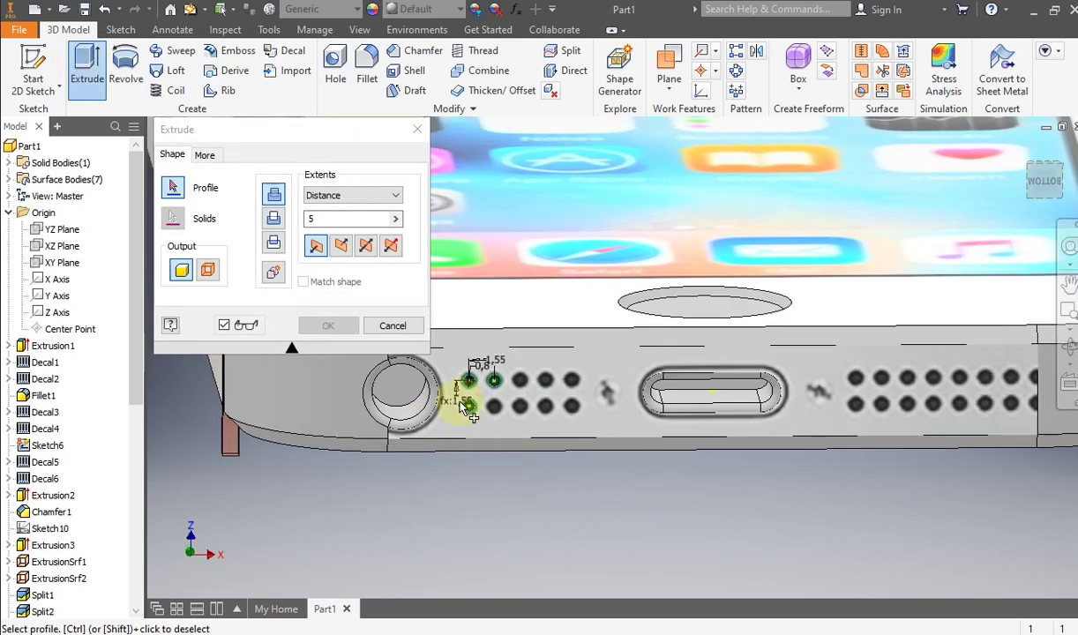
{"action": "left_click", "coordinate": [505, 366]}
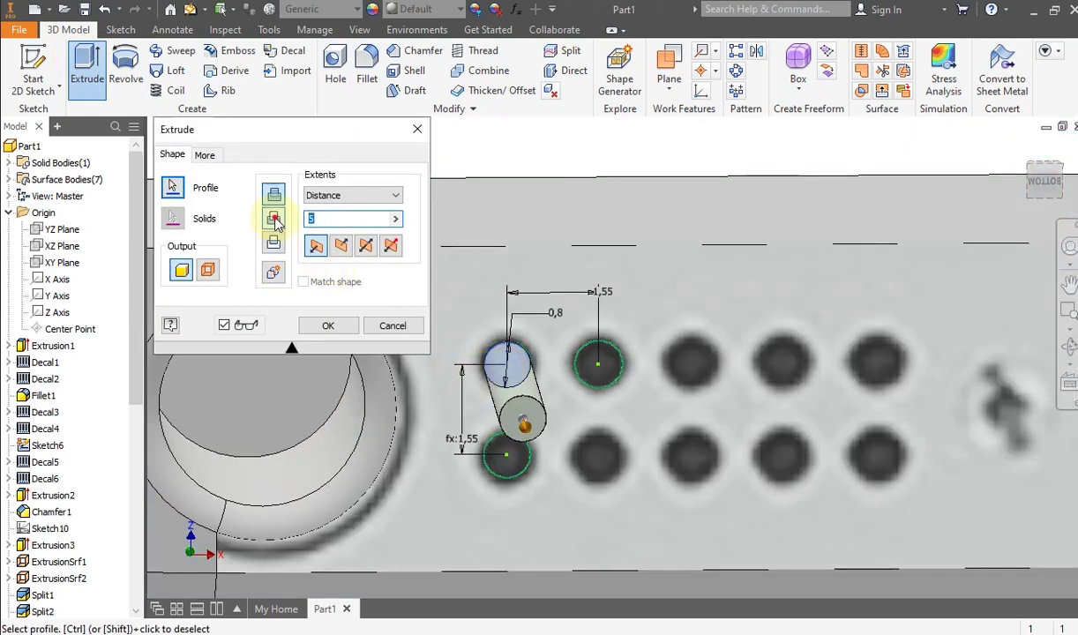
{"action": "left_click", "coordinate": [274, 220]}
{"action": "left_click", "coordinate": [333, 325]}
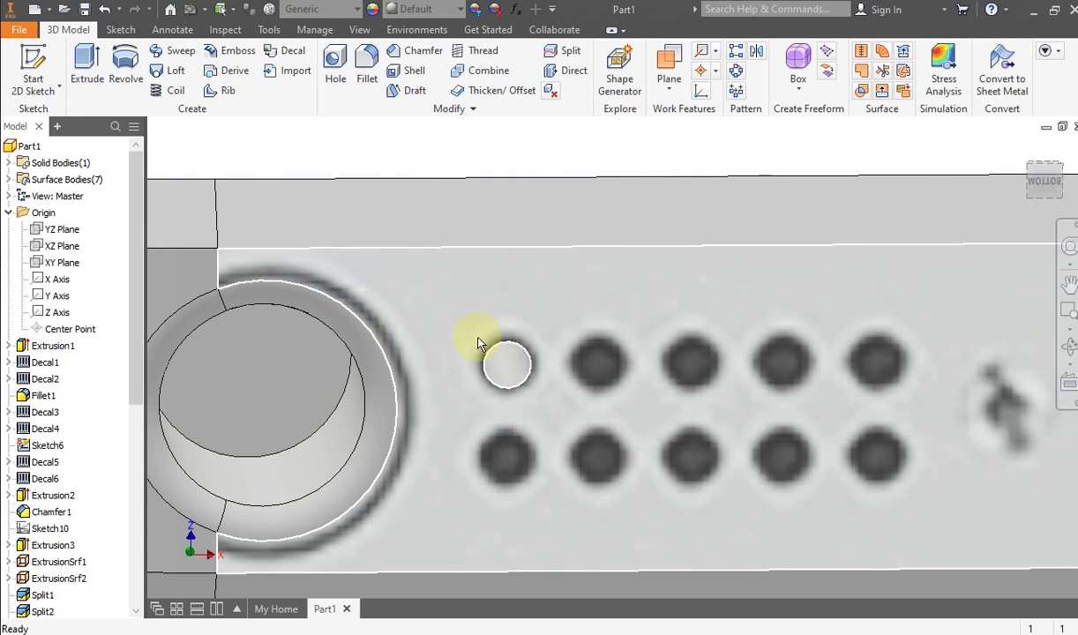
Step: Start a rectangular pattern of the speaker hole cut, directed along the bottom face's long edge and down the phone's vertical corner edge
{"action": "scroll", "coordinate": [481, 345], "scroll_direction": "down", "scroll_amount": 5}
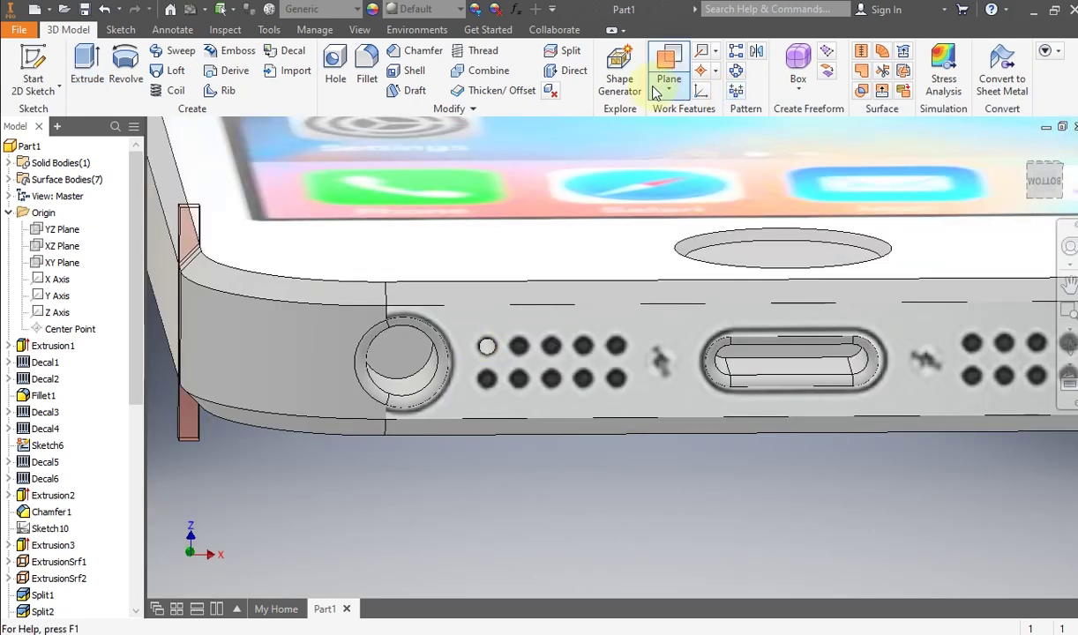
{"action": "left_click", "coordinate": [735, 53]}
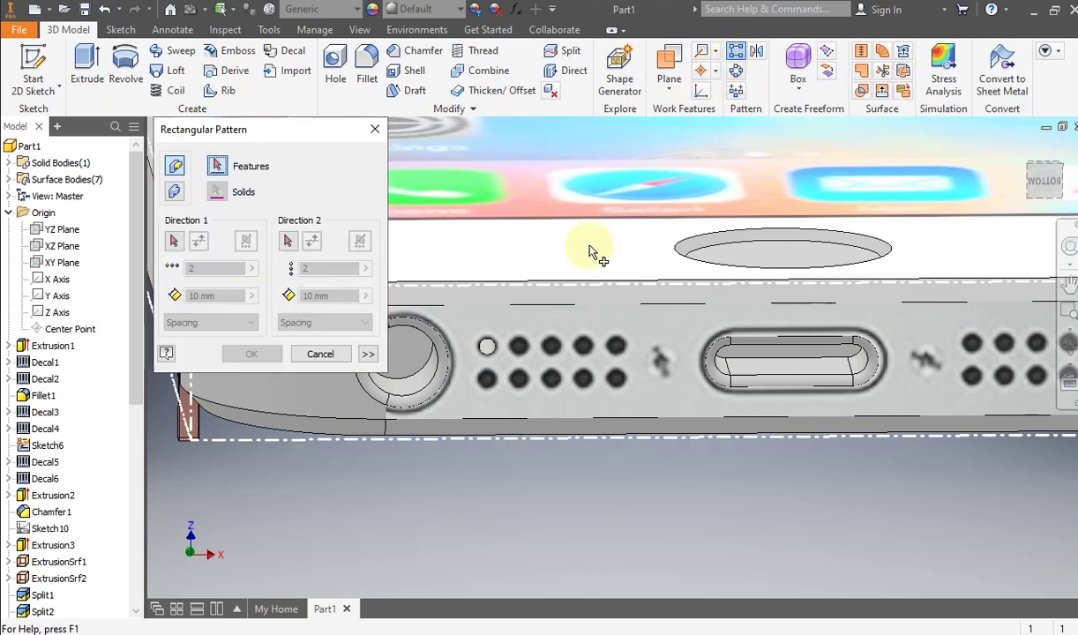
{"action": "scroll", "coordinate": [485, 342], "scroll_direction": "down", "scroll_amount": 3}
{"action": "left_click", "coordinate": [483, 343]}
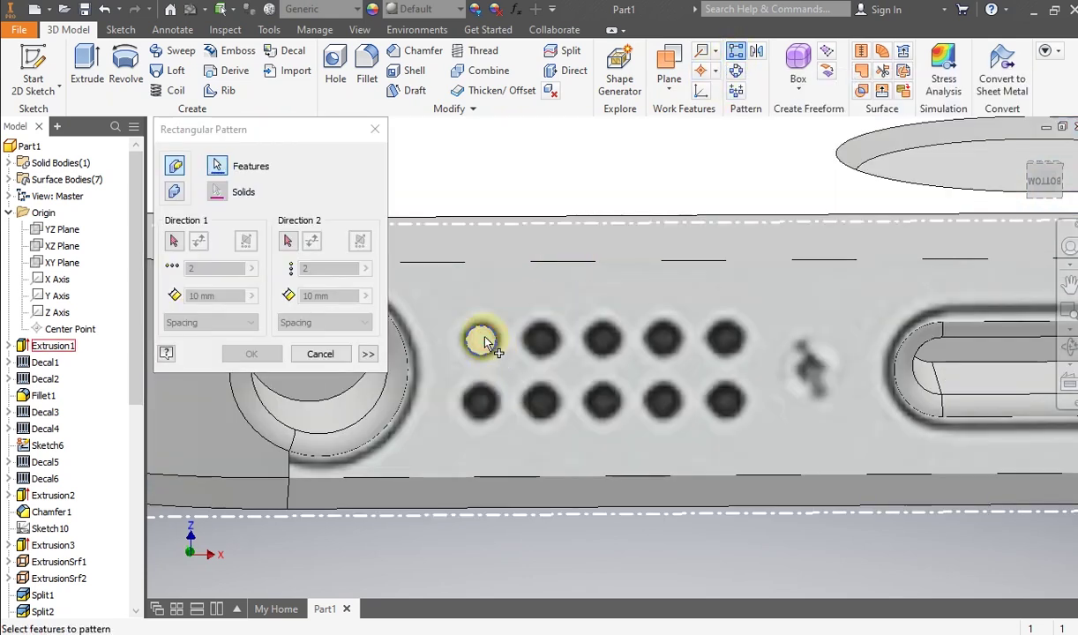
{"action": "left_click", "coordinate": [176, 242]}
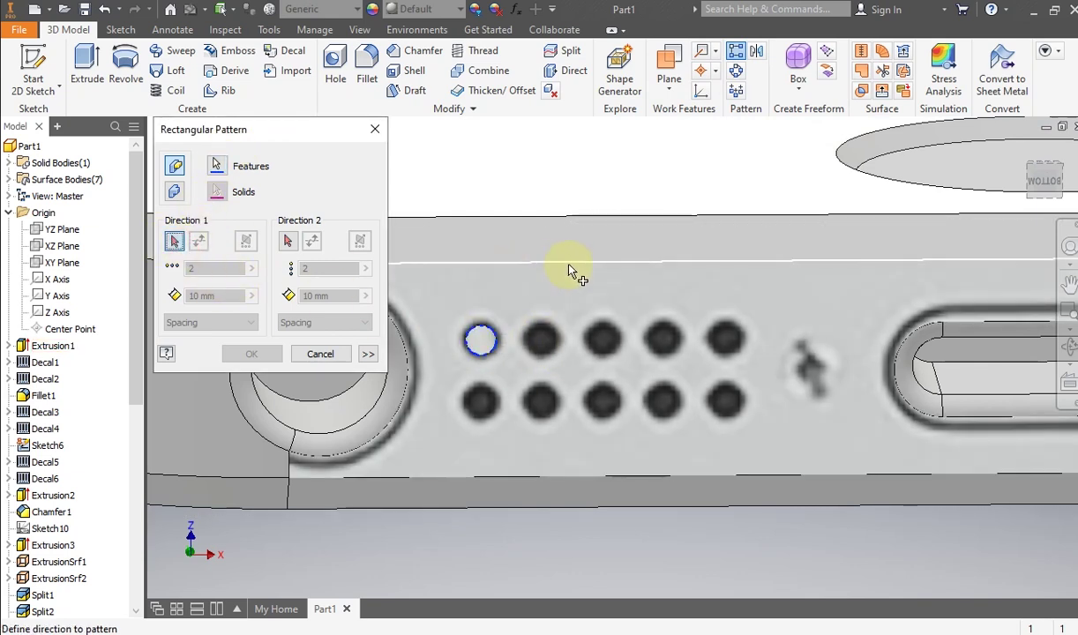
{"action": "scroll", "coordinate": [575, 275], "scroll_direction": "up", "scroll_amount": 3}
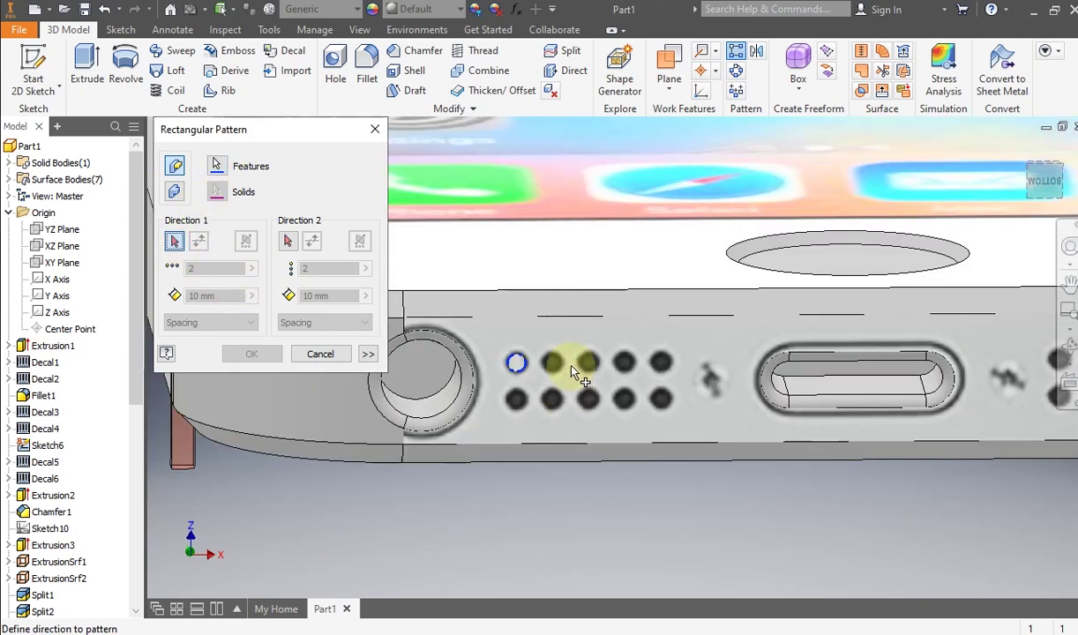
{"action": "left_click", "coordinate": [590, 316]}
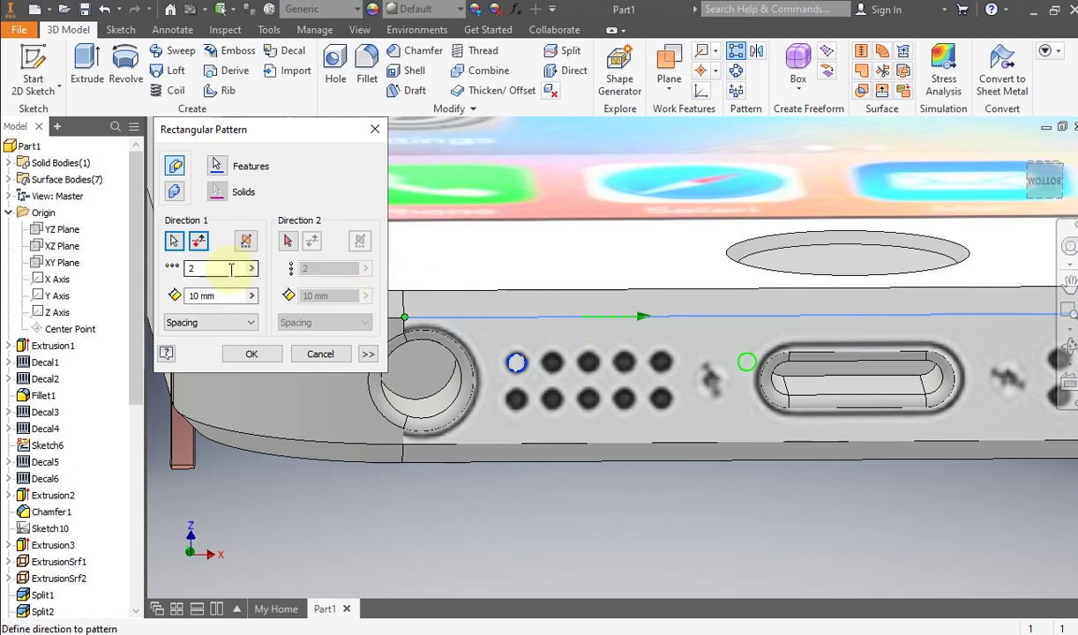
{"action": "left_click", "coordinate": [292, 253]}
{"action": "scroll", "coordinate": [566, 457], "scroll_direction": "down", "scroll_amount": 5}
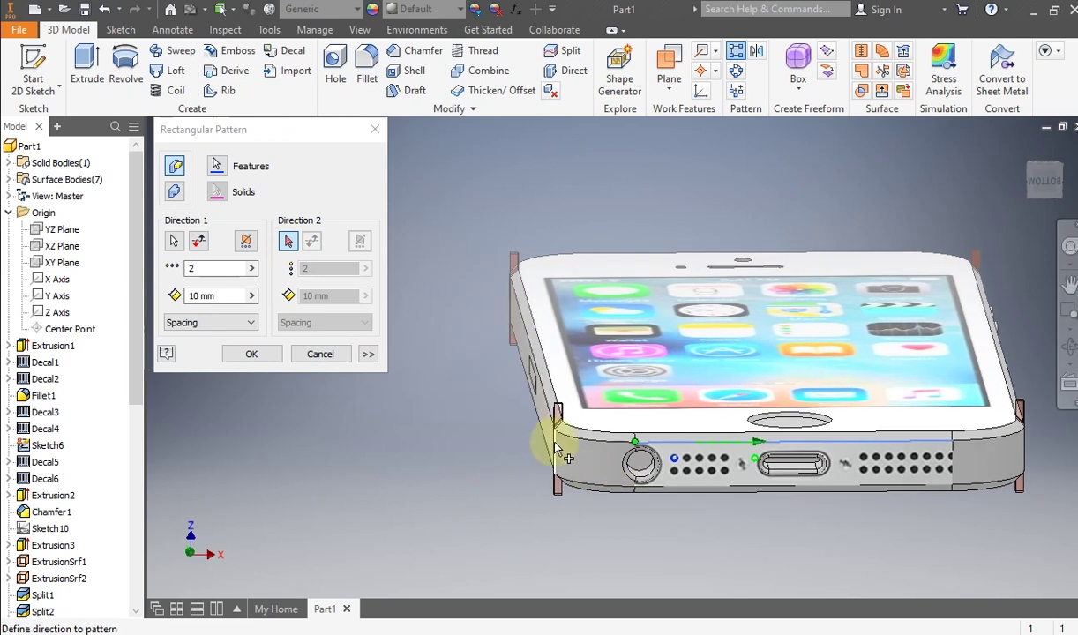
{"action": "left_click", "coordinate": [554, 448]}
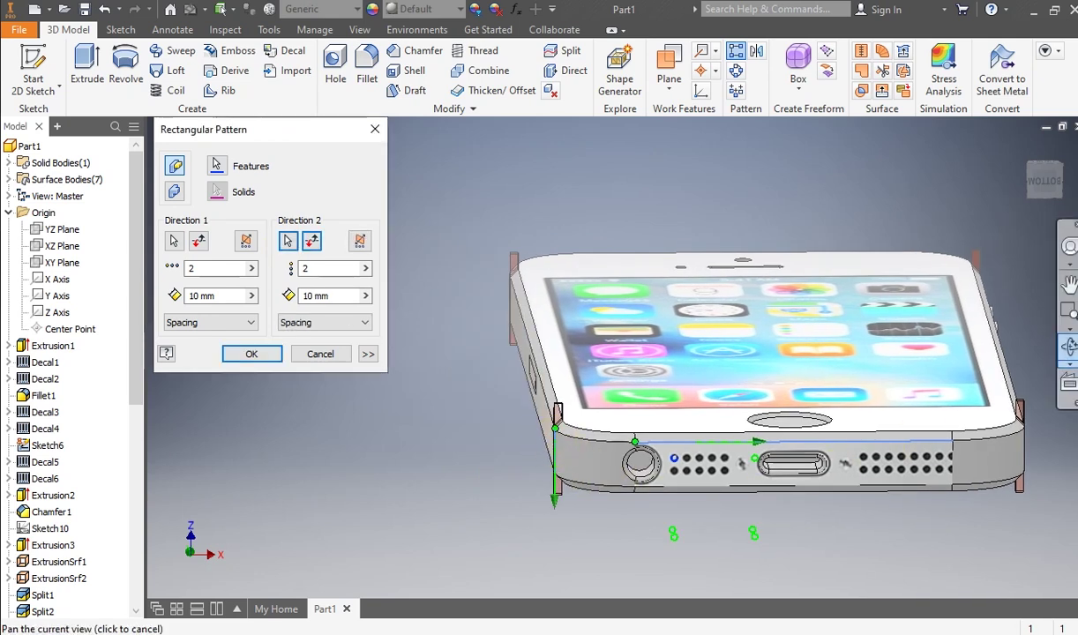
Step: Create the speaker hole pattern with five columns and two rows, spaced 1.55 mm in both directions
{"action": "scroll", "coordinate": [592, 442], "scroll_direction": "up", "scroll_amount": 3}
{"action": "middle_click_drag", "start_coordinate": [593, 443], "coordinate": [330, 365]}
{"action": "left_click", "coordinate": [355, 294]}
{"action": "type", "text": "1.55"}
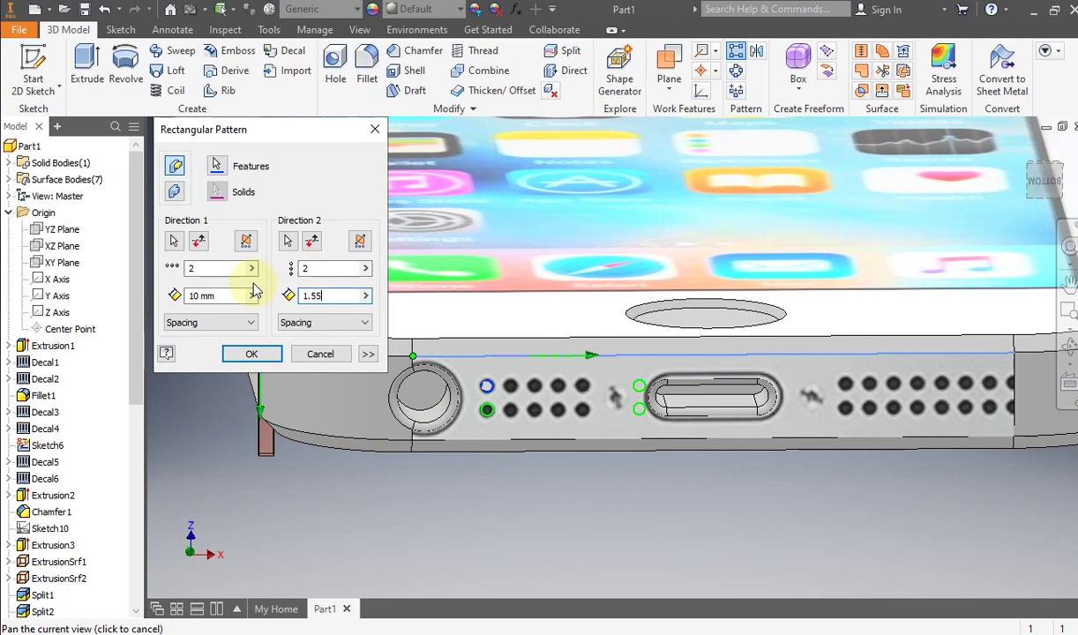
{"action": "left_click", "coordinate": [233, 294]}
{"action": "type", "text": "1.55"}
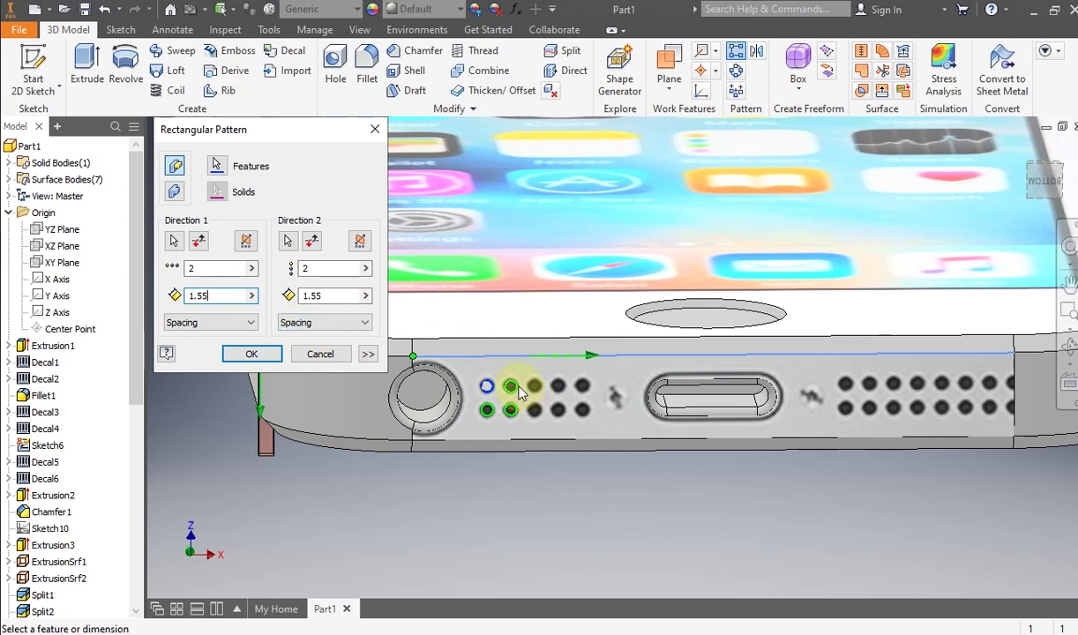
{"action": "double_click", "coordinate": [218, 269]}
{"action": "type", "text": "5"}
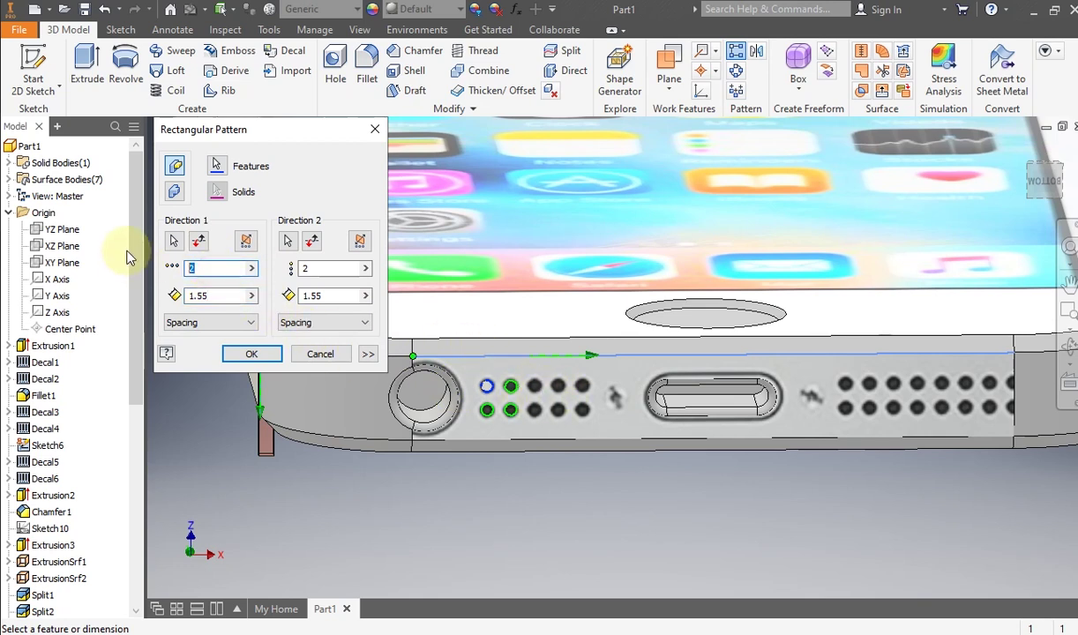
{"action": "left_click", "coordinate": [232, 353]}
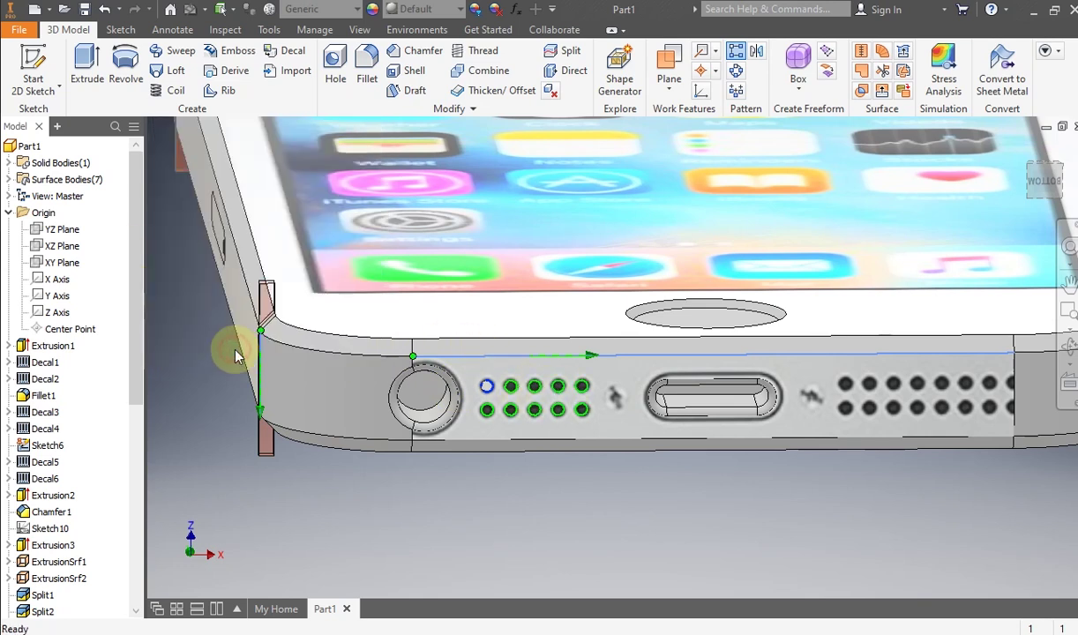
{"action": "middle_click_drag", "start_coordinate": [566, 414], "coordinate": [524, 406]}
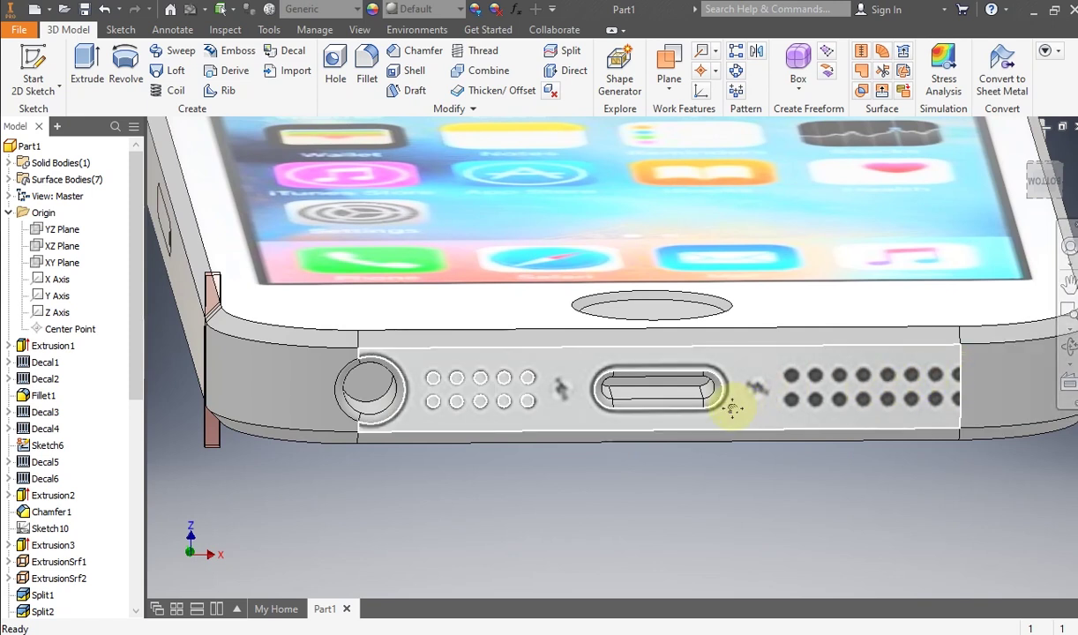
Step: Sketch two concentric circles, about 1.84 mm and 1.27 mm in diameter, on the bottom face over the screw beside the speaker holes
{"action": "scroll", "coordinate": [650, 397], "scroll_direction": "up", "scroll_amount": 3}
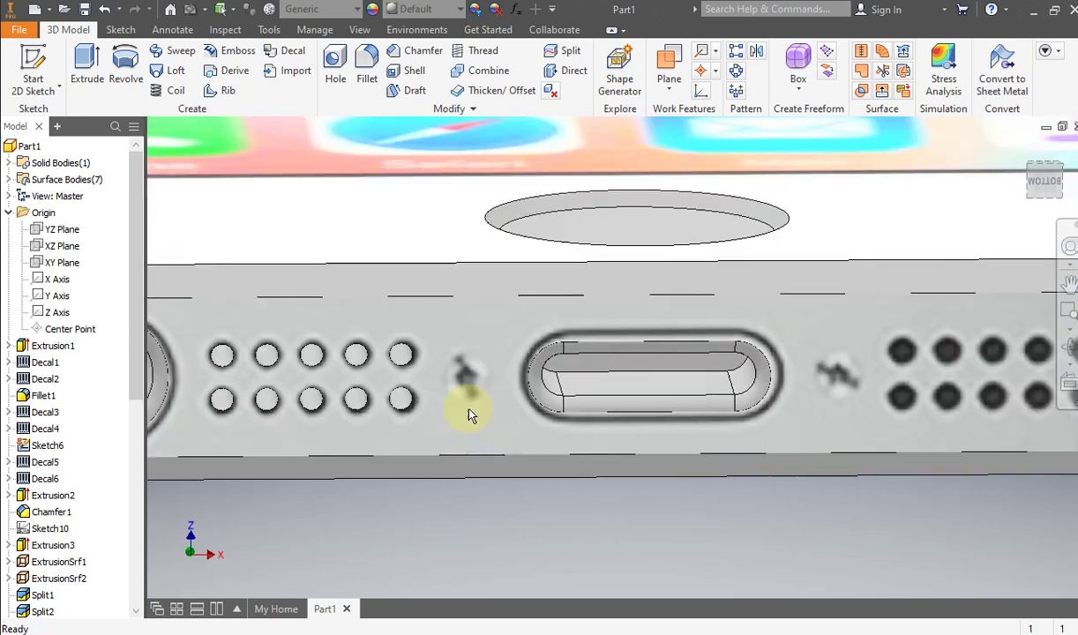
{"action": "left_click", "coordinate": [473, 356]}
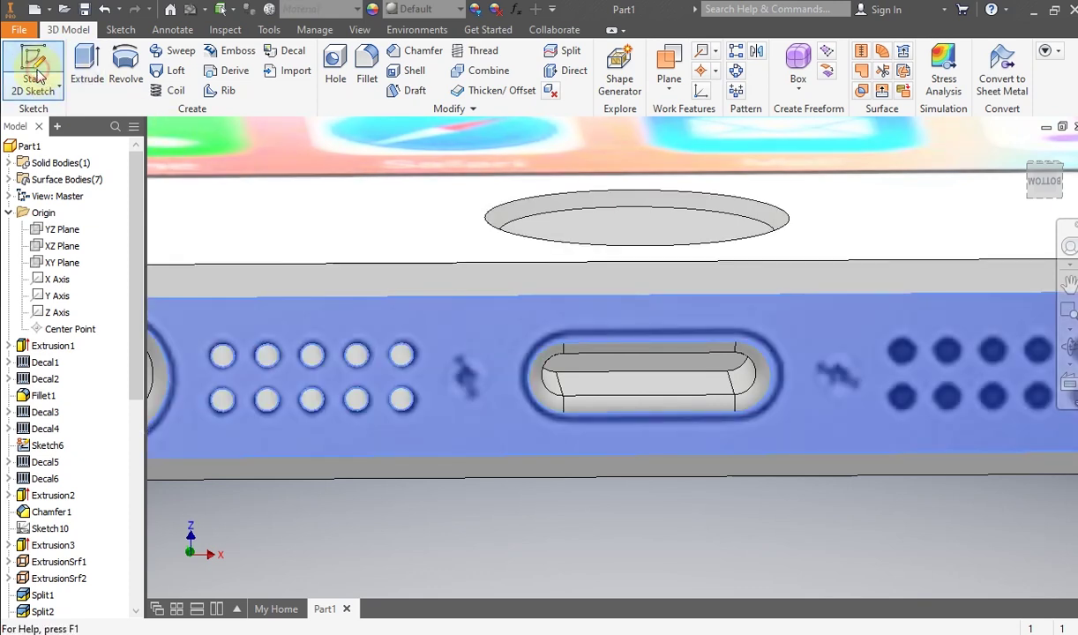
{"action": "left_click", "coordinate": [37, 77]}
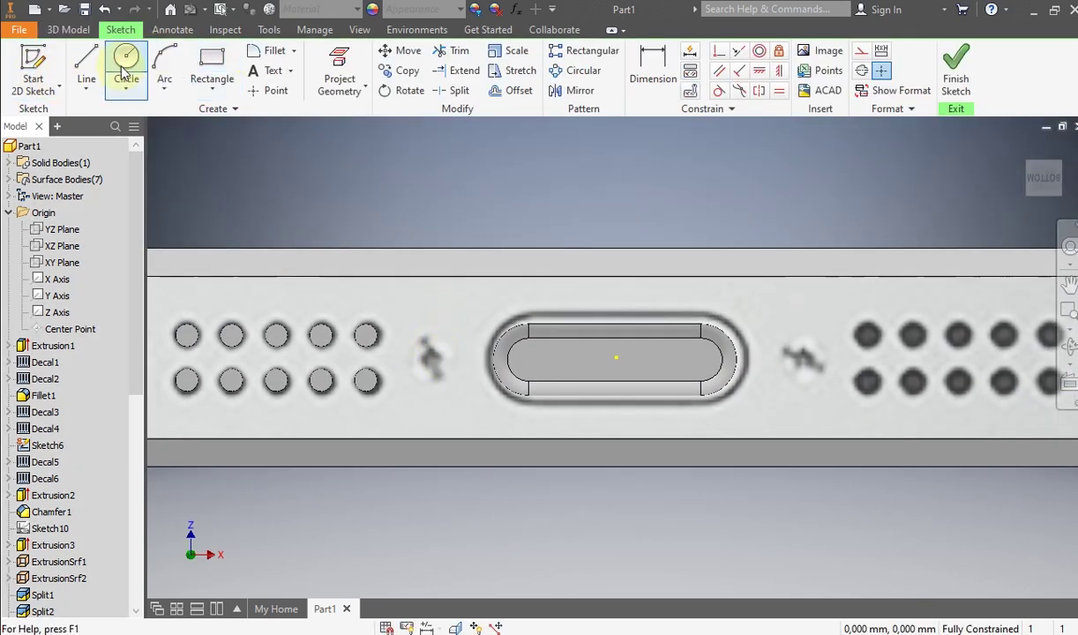
{"action": "left_click", "coordinate": [123, 72]}
{"action": "scroll", "coordinate": [440, 350], "scroll_direction": "up", "scroll_amount": 3}
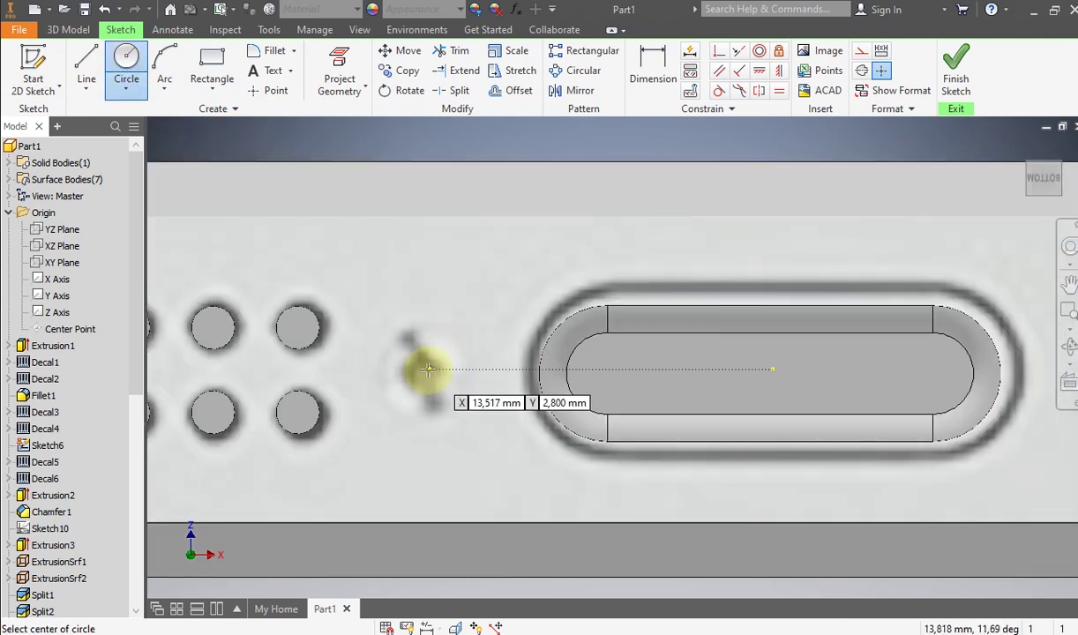
{"action": "left_click", "coordinate": [427, 369]}
{"action": "left_click", "coordinate": [425, 319]}
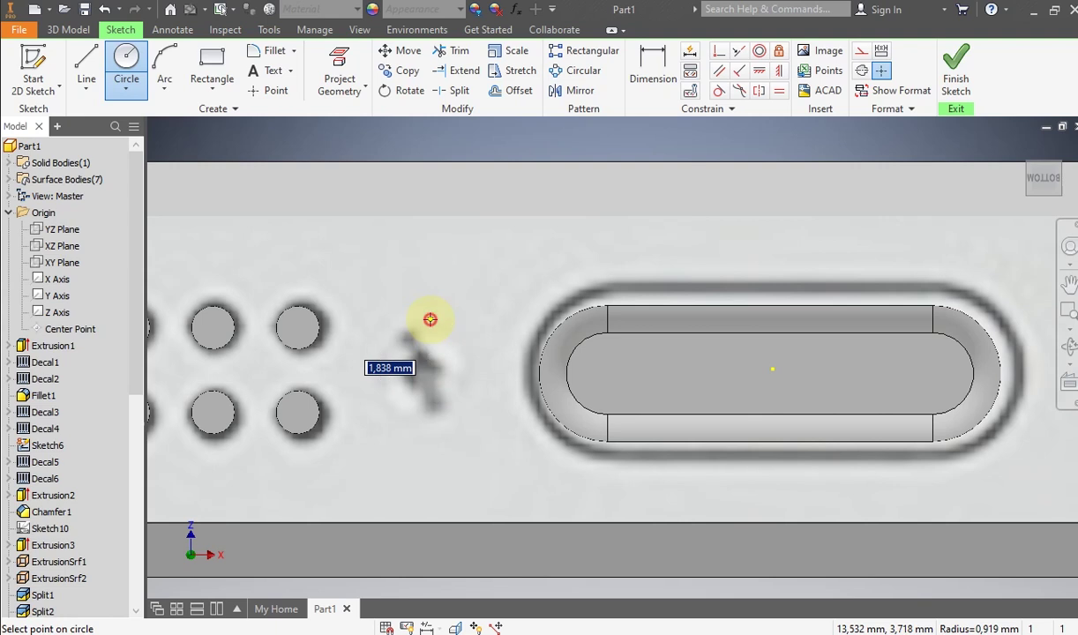
{"action": "left_click", "coordinate": [427, 369]}
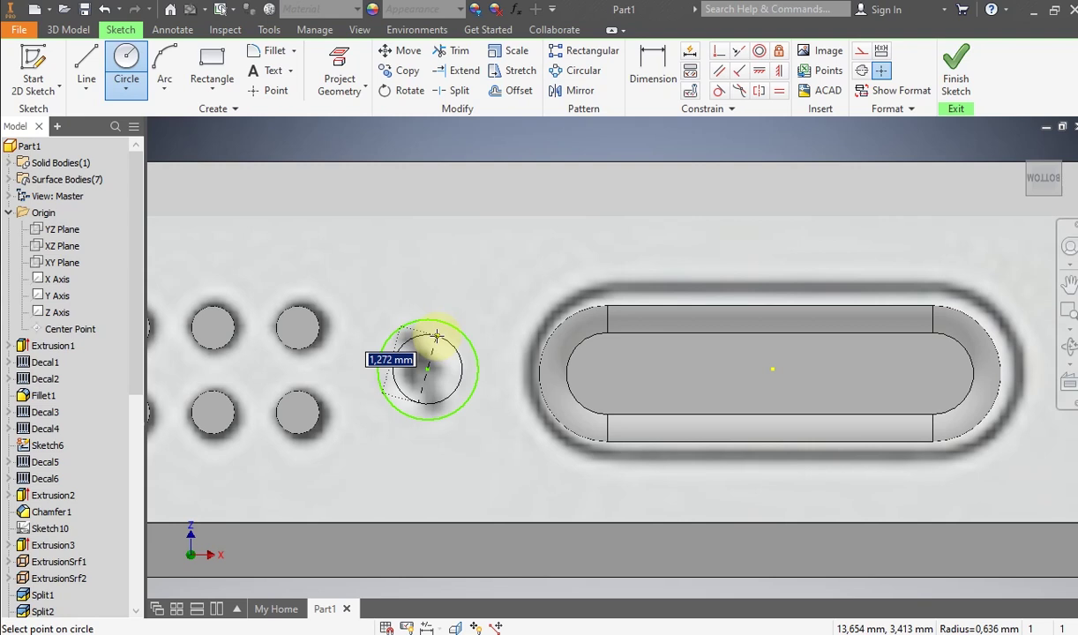
{"action": "left_click", "coordinate": [436, 336]}
{"action": "scroll", "coordinate": [424, 357], "scroll_direction": "up", "scroll_amount": 5}
{"action": "right_click", "coordinate": [431, 303]}
{"action": "left_click", "coordinate": [496, 307]}
Step: Dimension the screw's outer circle to 1.85 mm and its inner circle to 1.3 mm in diameter
{"action": "scroll", "coordinate": [462, 325], "scroll_direction": "down", "scroll_amount": 4}
{"action": "middle_click_drag", "start_coordinate": [460, 325], "coordinate": [458, 308]}
{"action": "scroll", "coordinate": [468, 318], "scroll_direction": "down", "scroll_amount": 2}
{"action": "scroll", "coordinate": [459, 321], "scroll_direction": "down", "scroll_amount": 2}
{"action": "scroll", "coordinate": [470, 325], "scroll_direction": "up", "scroll_amount": 8}
{"action": "scroll", "coordinate": [469, 325], "scroll_direction": "down", "scroll_amount": 3}
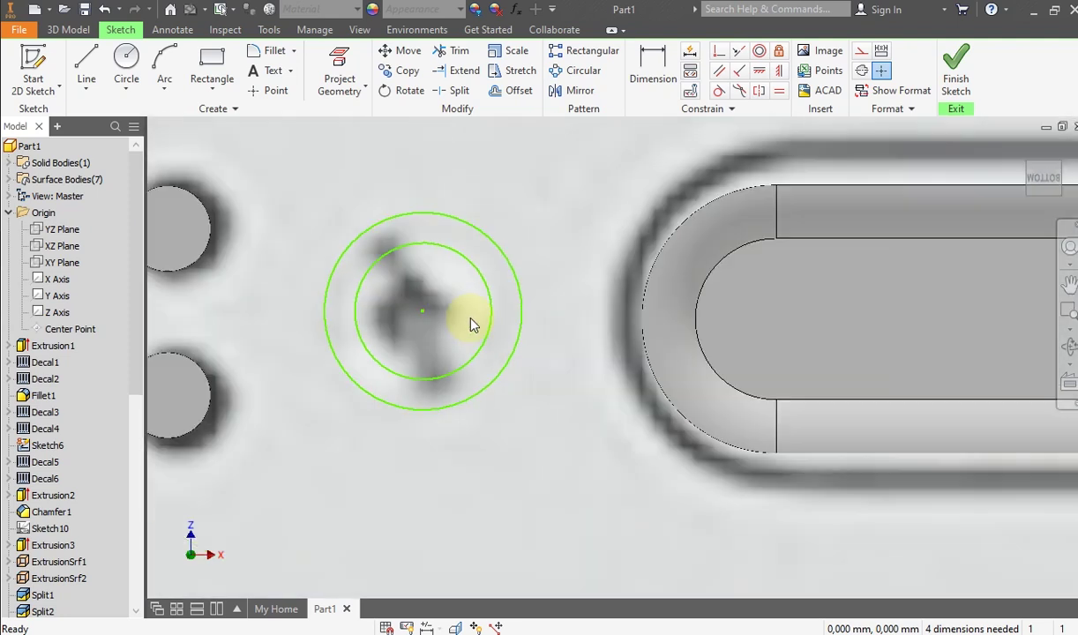
{"action": "left_click", "coordinate": [655, 68]}
{"action": "left_click", "coordinate": [467, 223]}
{"action": "left_click", "coordinate": [492, 205]}
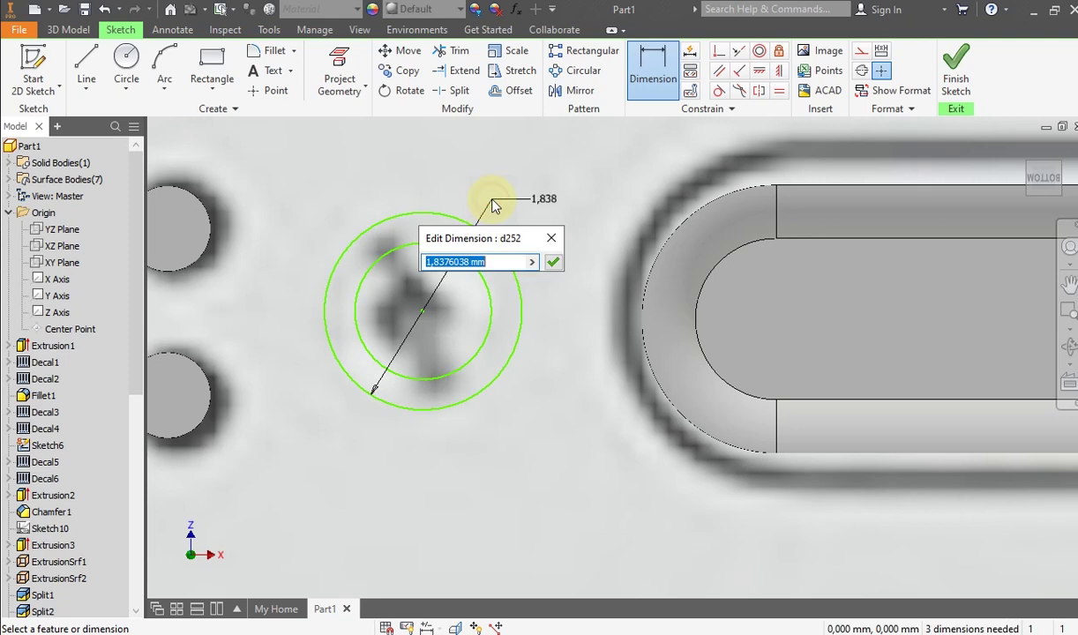
{"action": "type", "text": "1,85"}
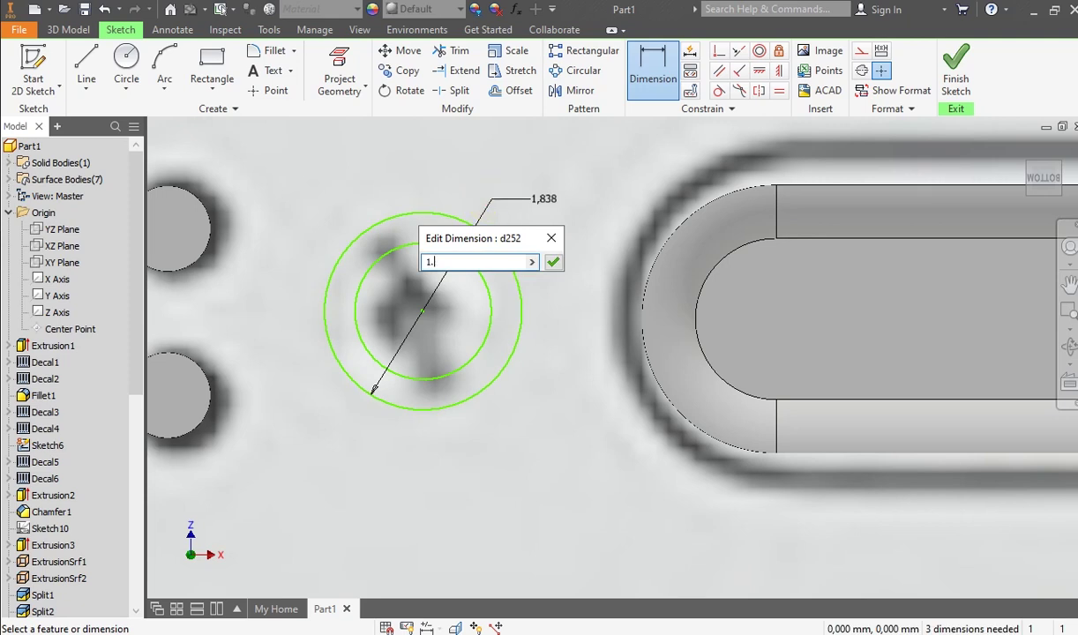
{"action": "key", "text": "Return"}
{"action": "left_click", "coordinate": [439, 251]}
{"action": "left_click", "coordinate": [416, 276]}
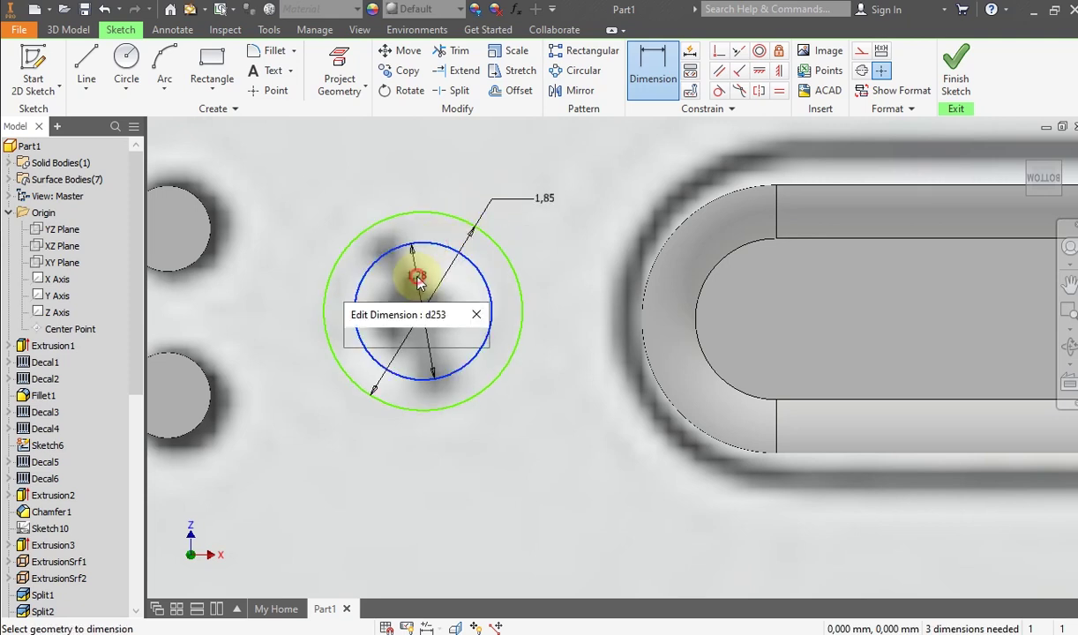
{"action": "type", "text": "1,3"}
{"action": "key", "text": "Return"}
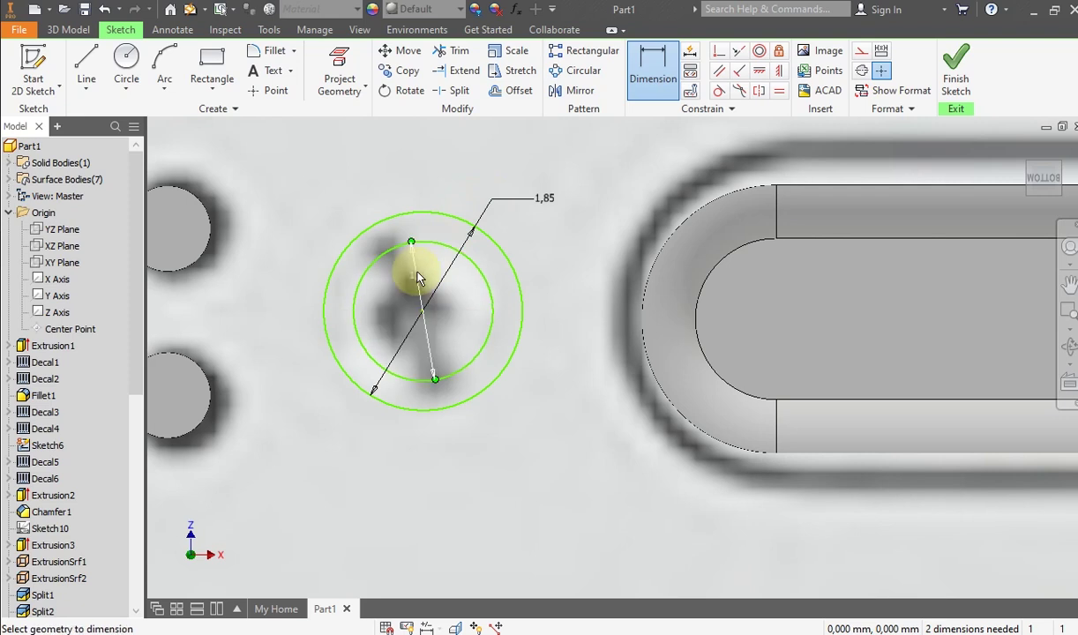
Step: Draw a five-pointed star from five straight lines with all its tips on the inner circle
{"action": "left_click", "coordinate": [87, 62]}
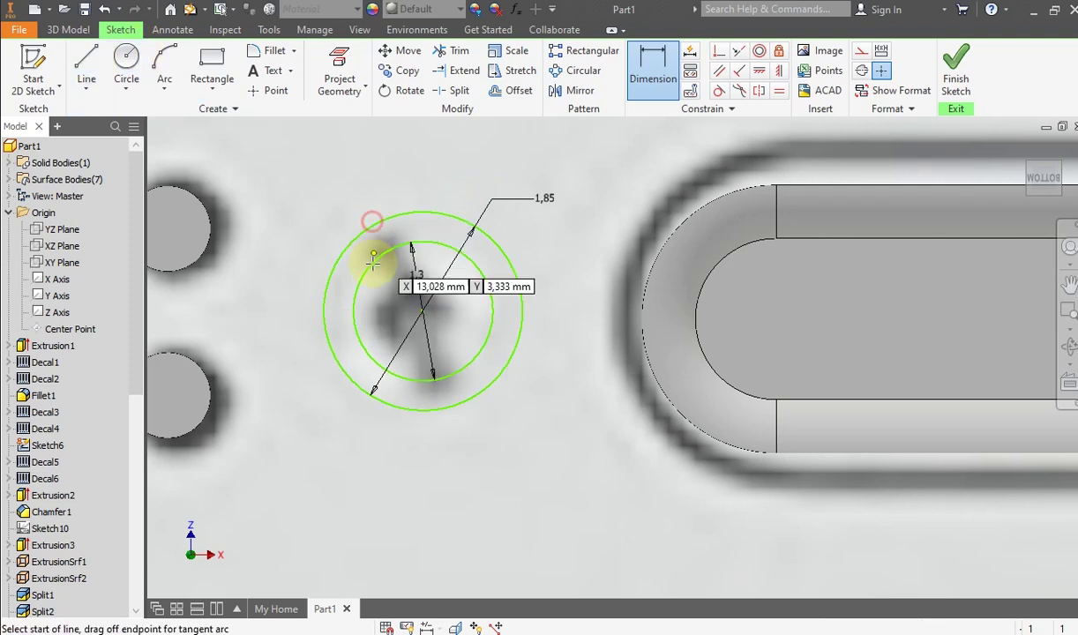
{"action": "scroll", "coordinate": [471, 289], "scroll_direction": "up", "scroll_amount": 3}
{"action": "left_click", "coordinate": [379, 200]}
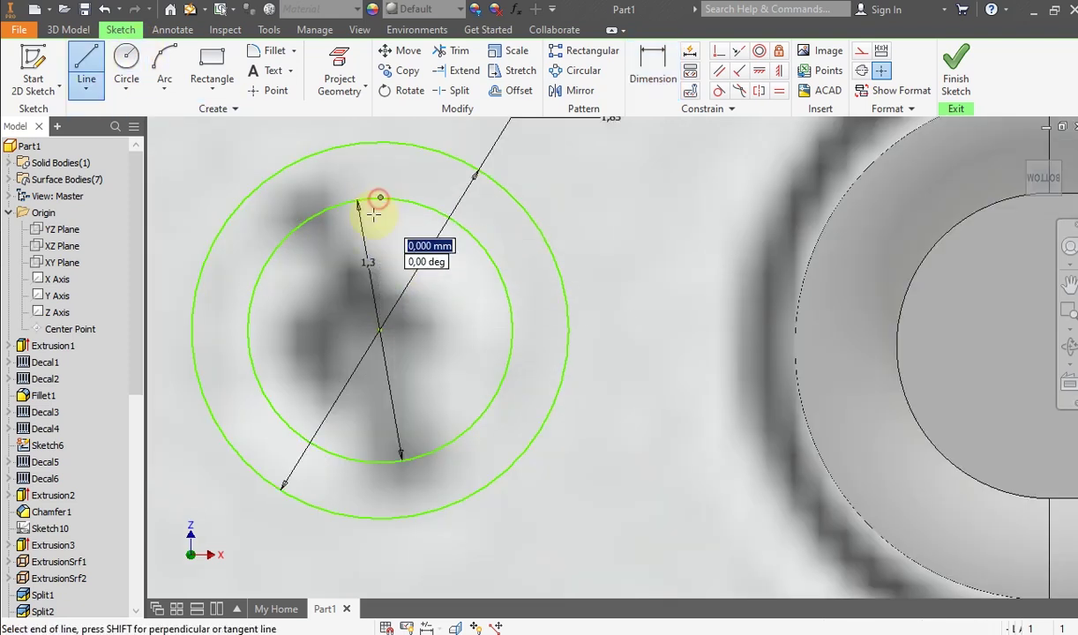
{"action": "left_click", "coordinate": [273, 414]}
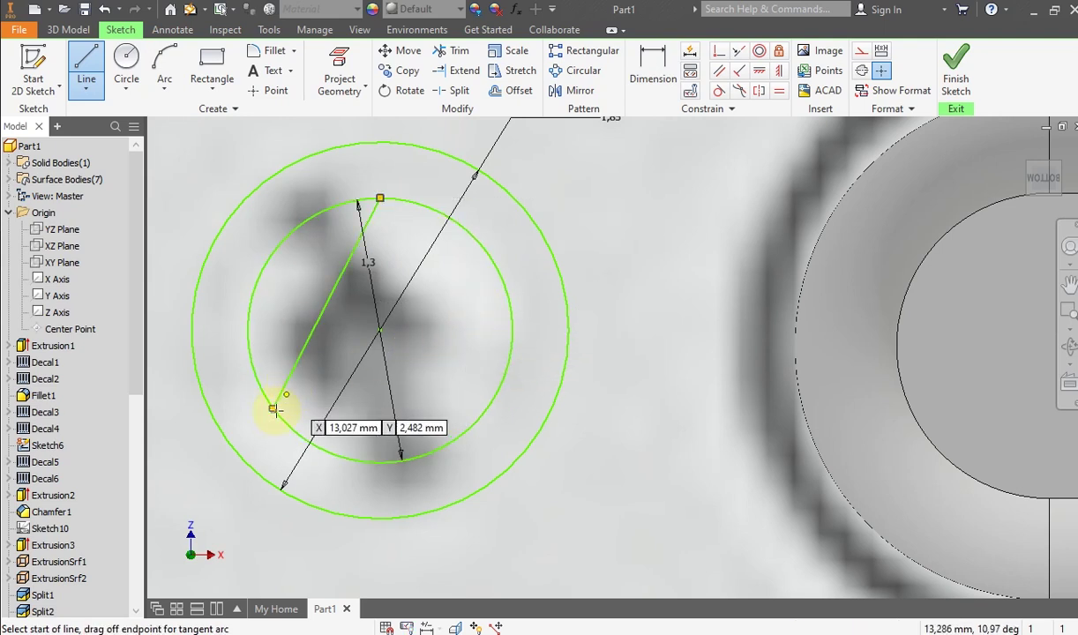
{"action": "left_click", "coordinate": [509, 298]}
{"action": "left_click", "coordinate": [508, 296]}
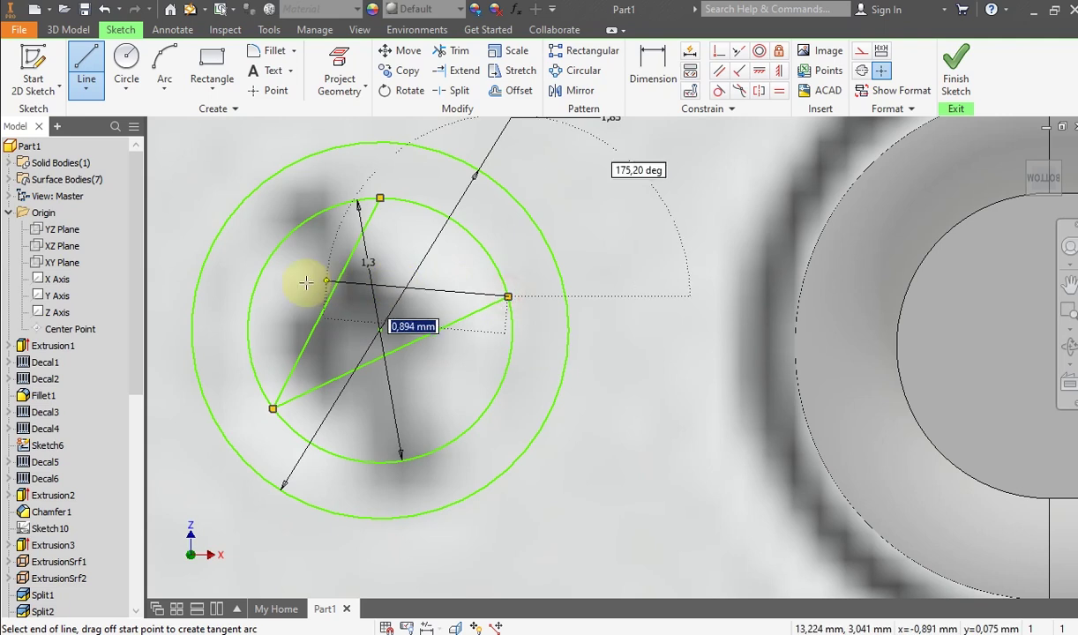
{"action": "left_click", "coordinate": [253, 297]}
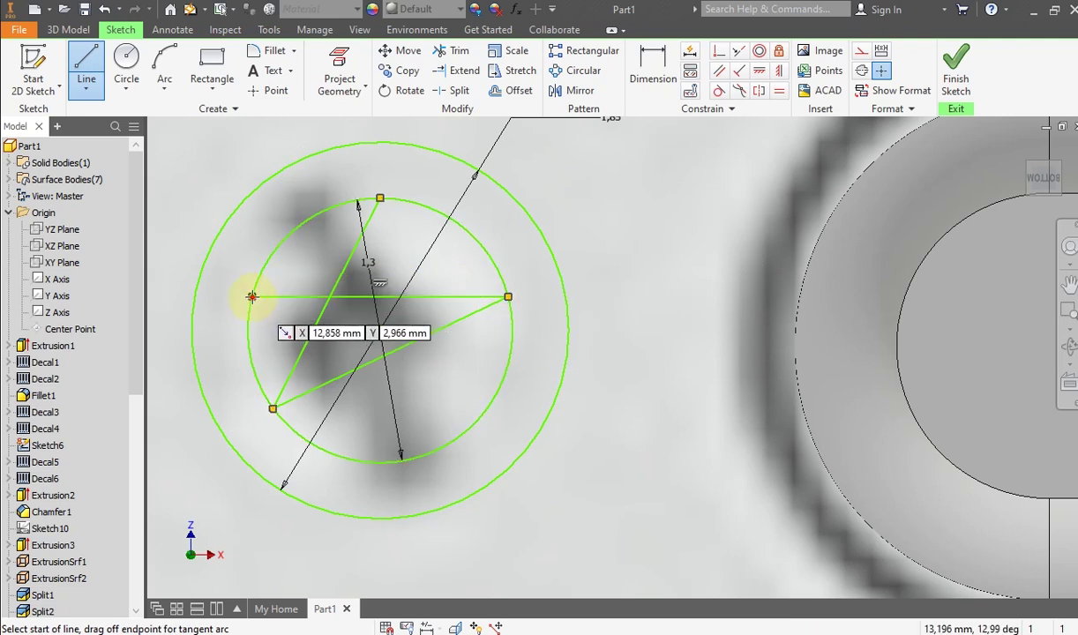
{"action": "left_click", "coordinate": [252, 296]}
{"action": "left_click", "coordinate": [473, 424]}
{"action": "left_click", "coordinate": [473, 425]}
{"action": "left_click", "coordinate": [380, 197]}
{"action": "right_click", "coordinate": [417, 229]}
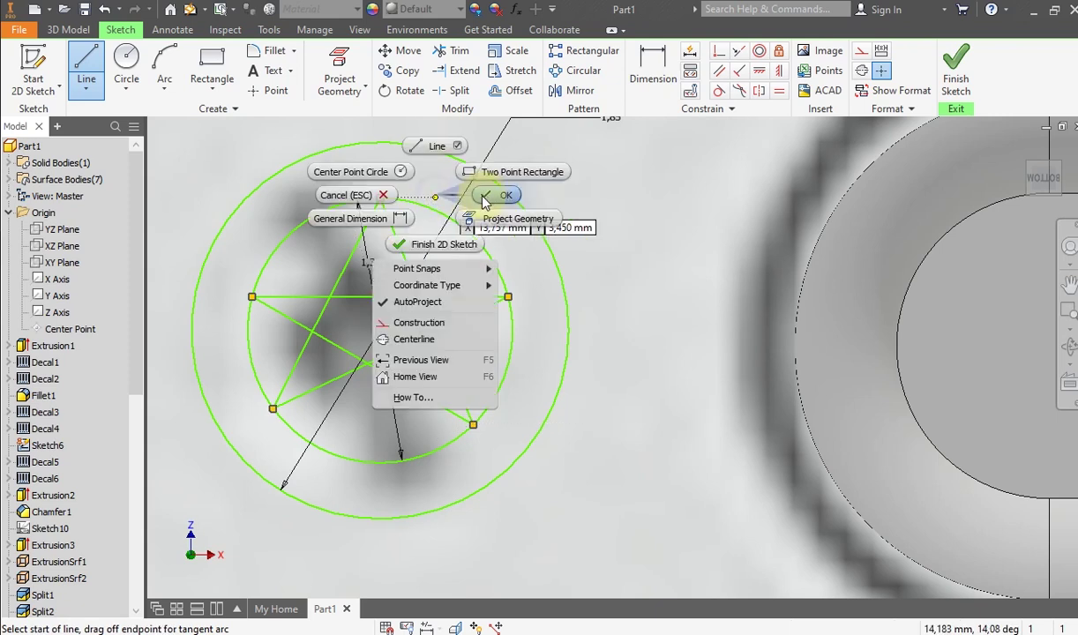
{"action": "left_click", "coordinate": [487, 203]}
Step: Draw a vertical line from the circles' center to the star's top tip
{"action": "left_click", "coordinate": [88, 57]}
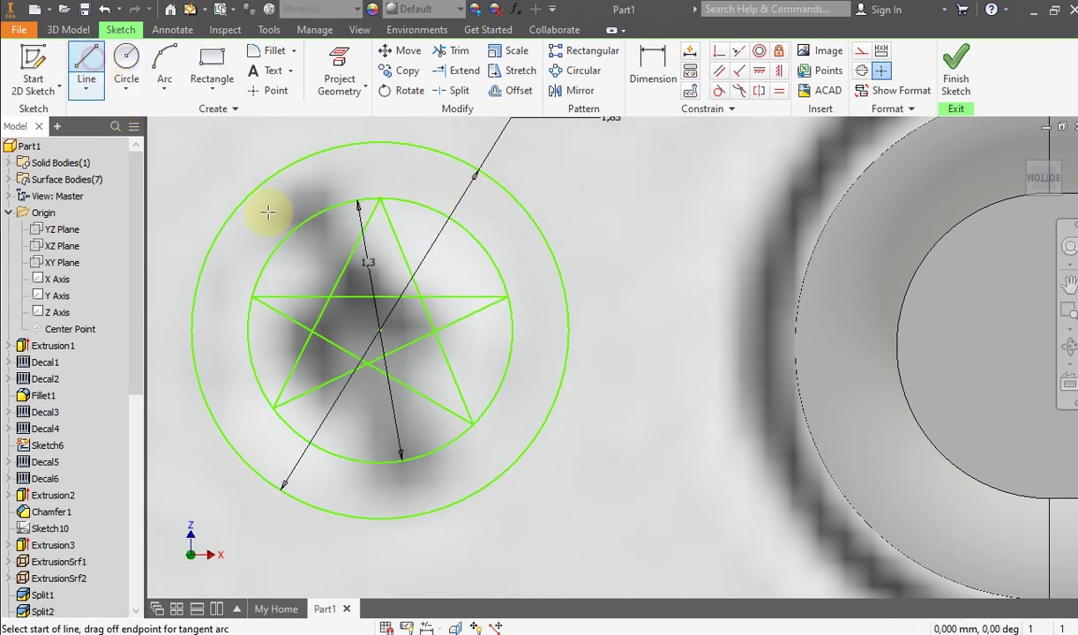
{"action": "left_click", "coordinate": [380, 330]}
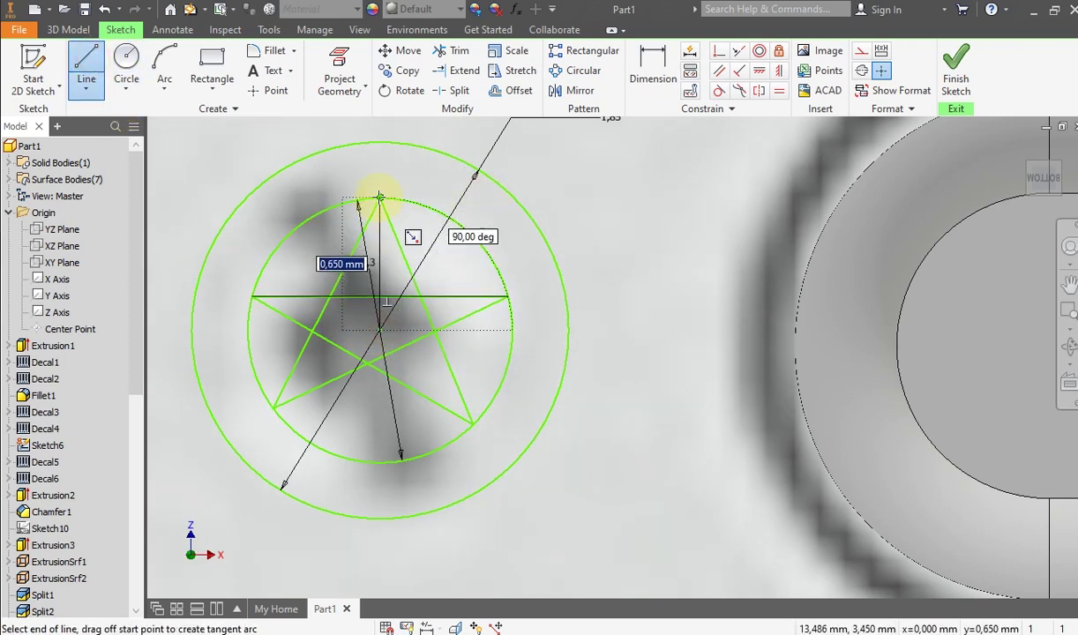
{"action": "left_click", "coordinate": [380, 198]}
{"action": "right_click", "coordinate": [427, 221]}
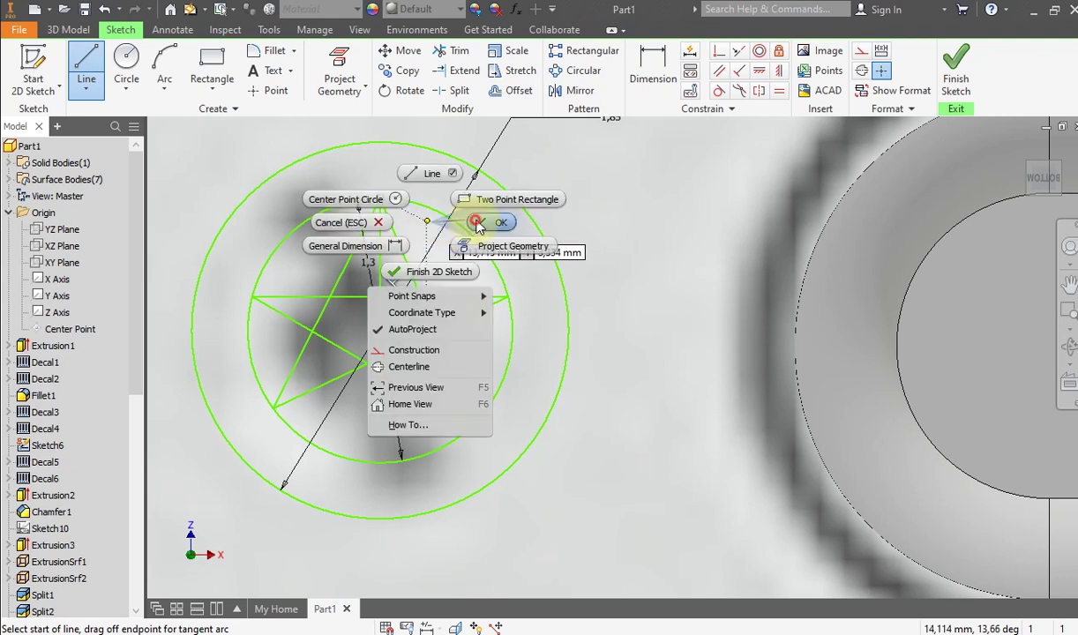
{"action": "left_click", "coordinate": [478, 224]}
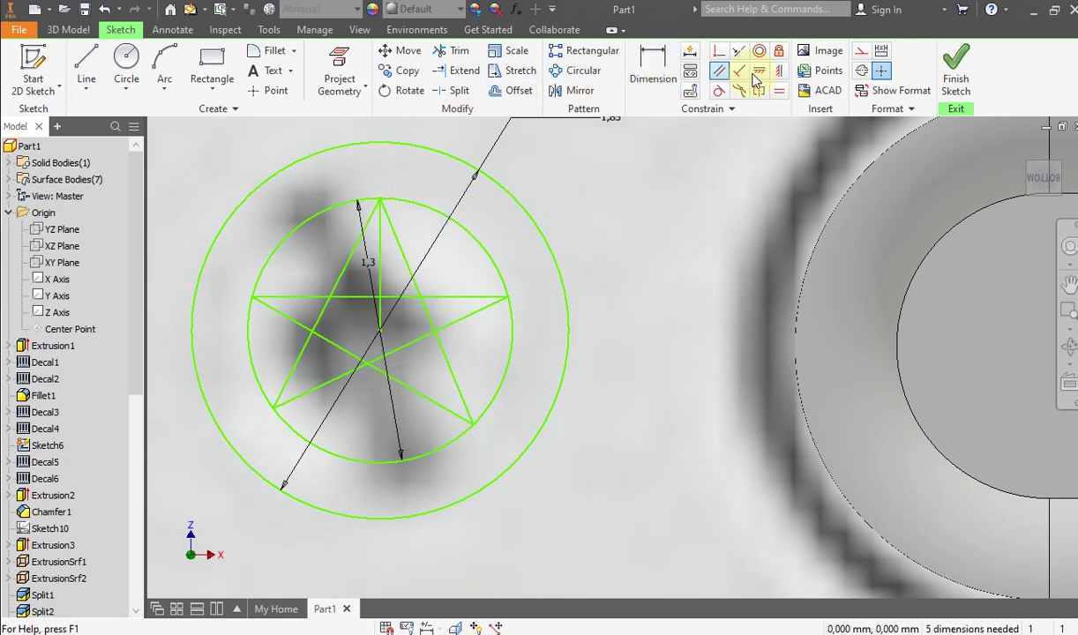
Step: Dimension the angle between the star's long left edge and the vertical centre line to 18 degrees
{"action": "left_click", "coordinate": [650, 76]}
{"action": "left_click", "coordinate": [359, 241]}
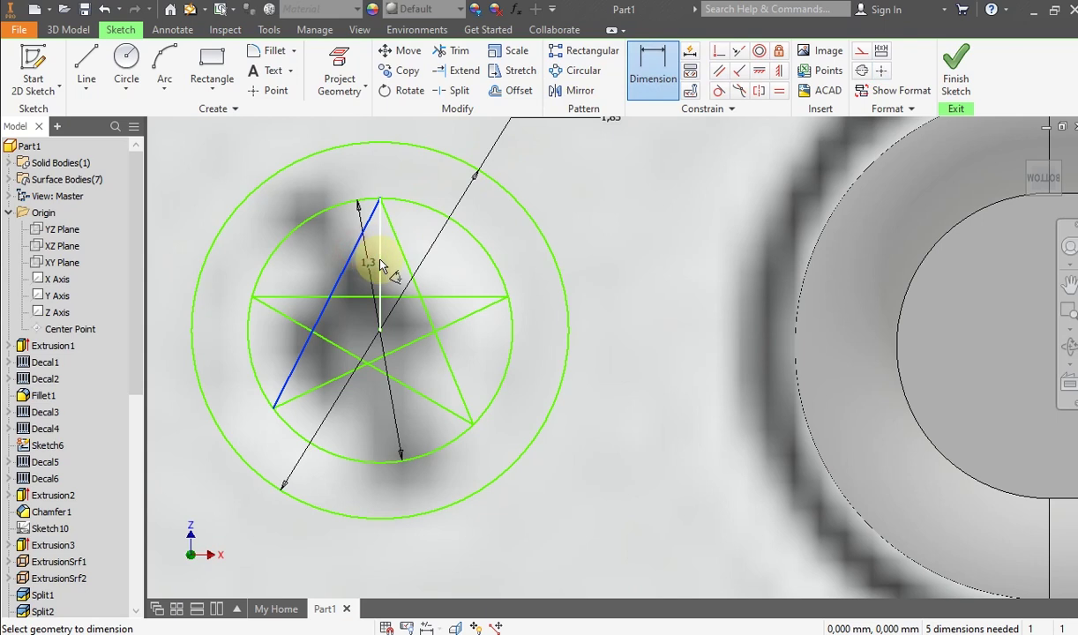
{"action": "left_click", "coordinate": [379, 258]}
{"action": "left_click", "coordinate": [356, 321]}
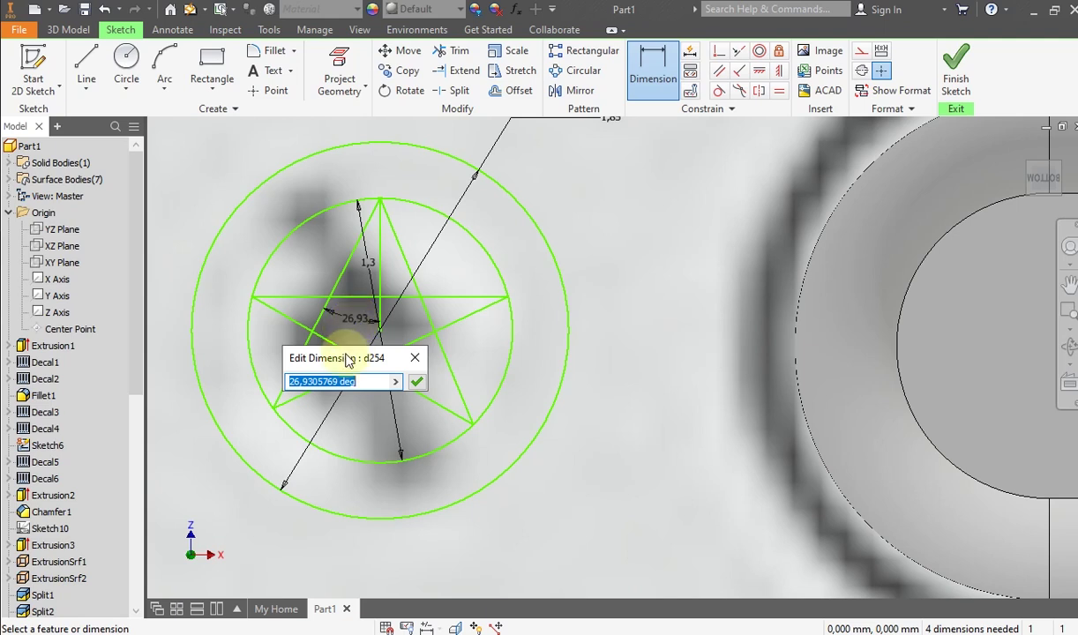
{"action": "type", "text": "18"}
{"action": "key", "text": "Return"}
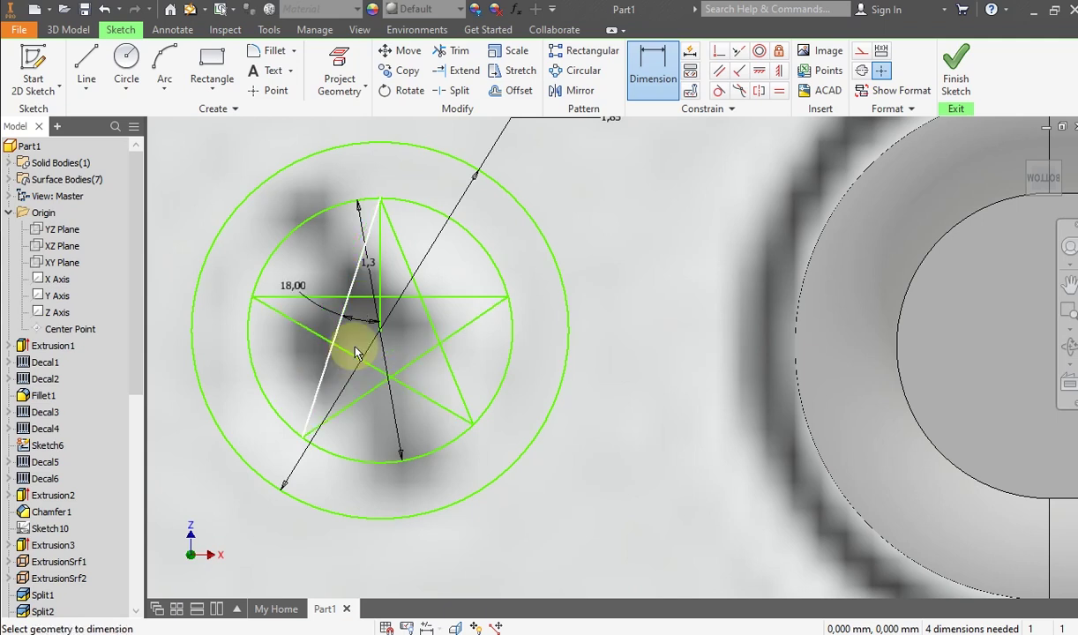
Step: Dimension the angle between the vertical centre line and the star's long right edge, linking it to the existing 18-degree dimension
{"action": "left_click", "coordinate": [378, 256]}
{"action": "left_click", "coordinate": [406, 272]}
{"action": "left_click", "coordinate": [395, 285]}
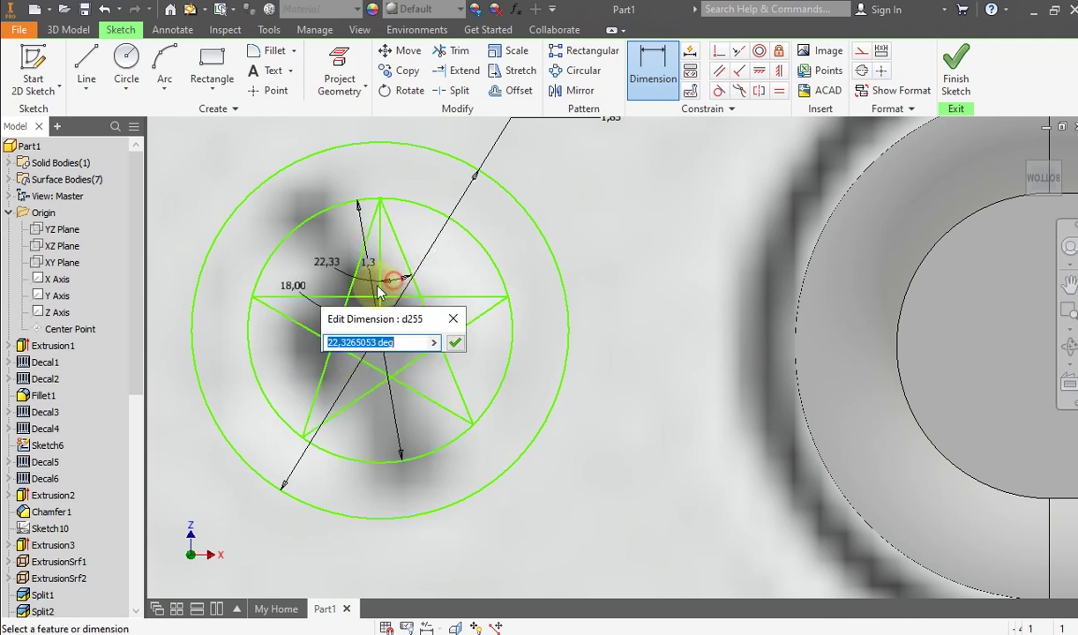
{"action": "left_click", "coordinate": [294, 286]}
{"action": "key", "text": "Return"}
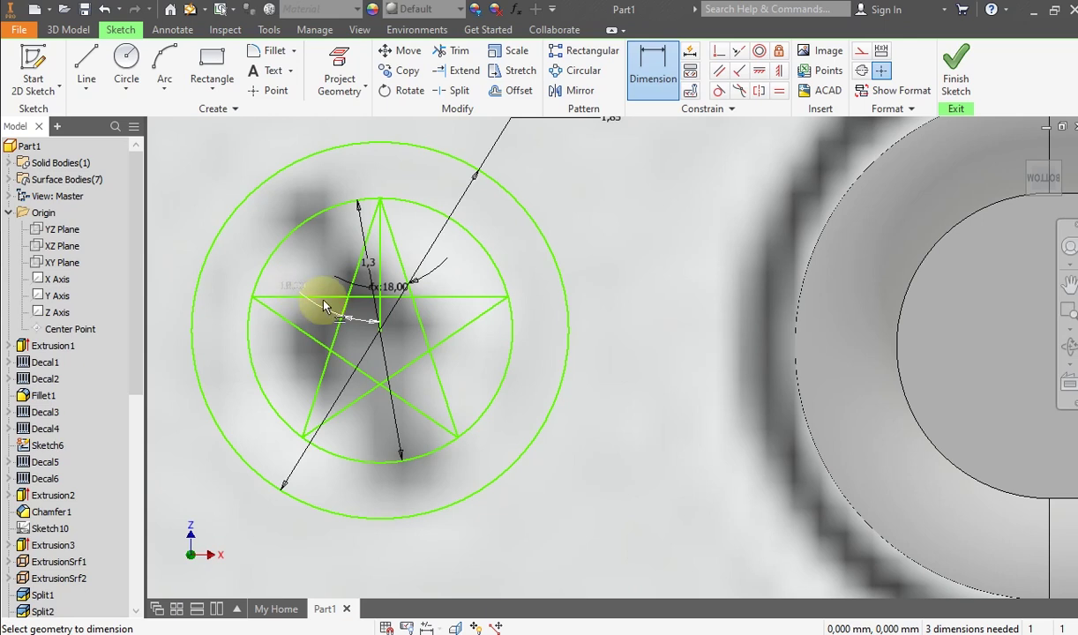
Step: Dimension the angle between the two edges meeting at the star's lower-right tip to 38 degrees
{"action": "left_click", "coordinate": [409, 415]}
{"action": "left_click", "coordinate": [439, 382]}
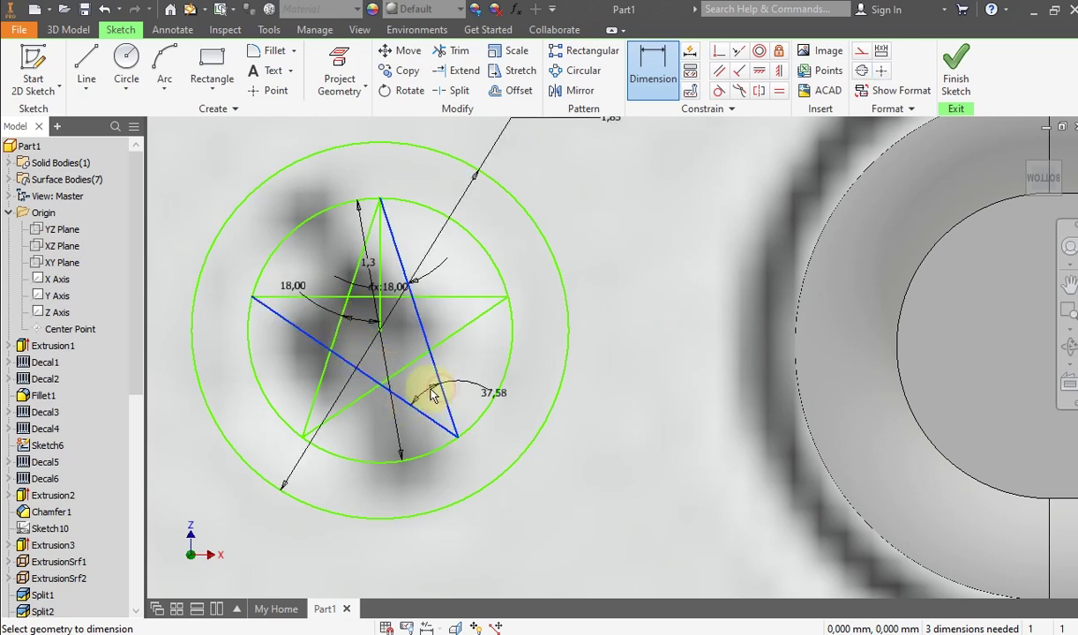
{"action": "left_click", "coordinate": [429, 381]}
{"action": "type", "text": "38"}
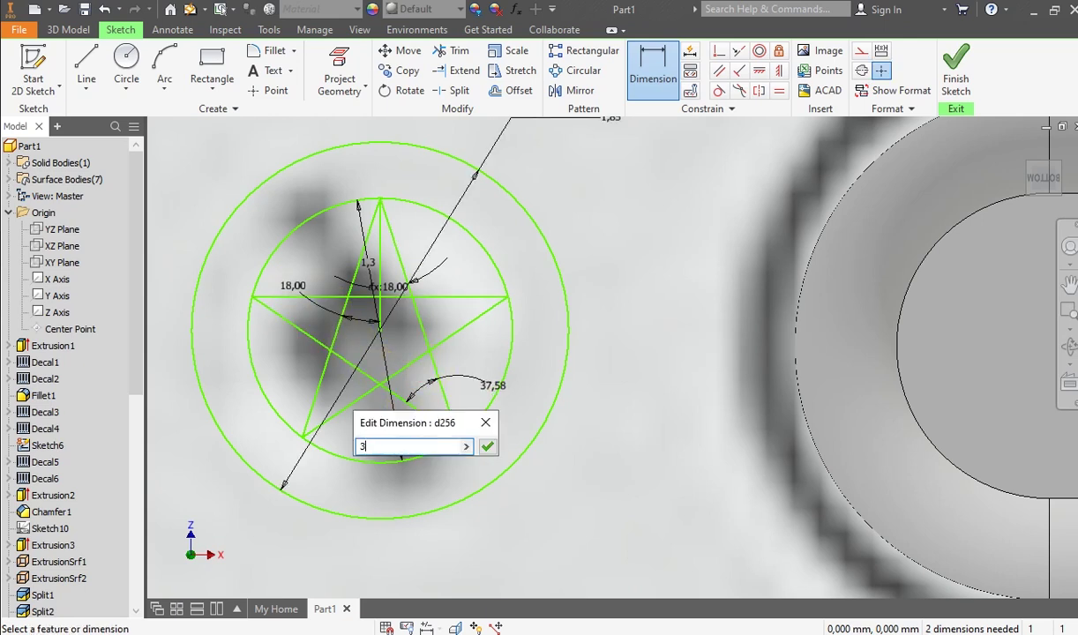
{"action": "key", "text": "Return"}
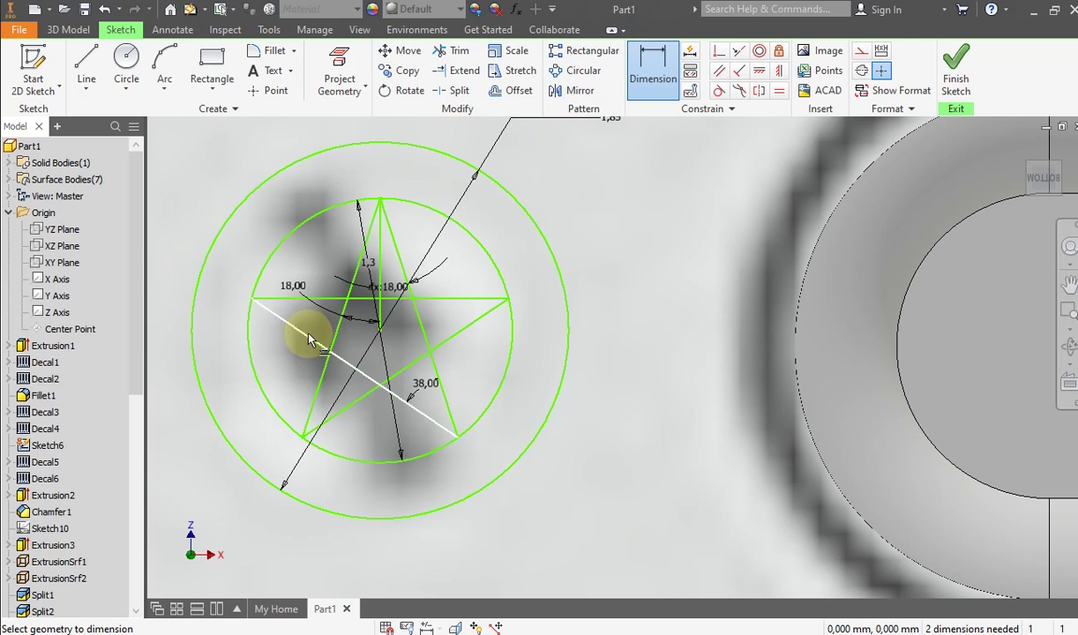
Step: Try to dimension the angle between the two edges meeting at the star's left tip
{"action": "left_click", "coordinate": [325, 305]}
{"action": "left_click", "coordinate": [325, 308]}
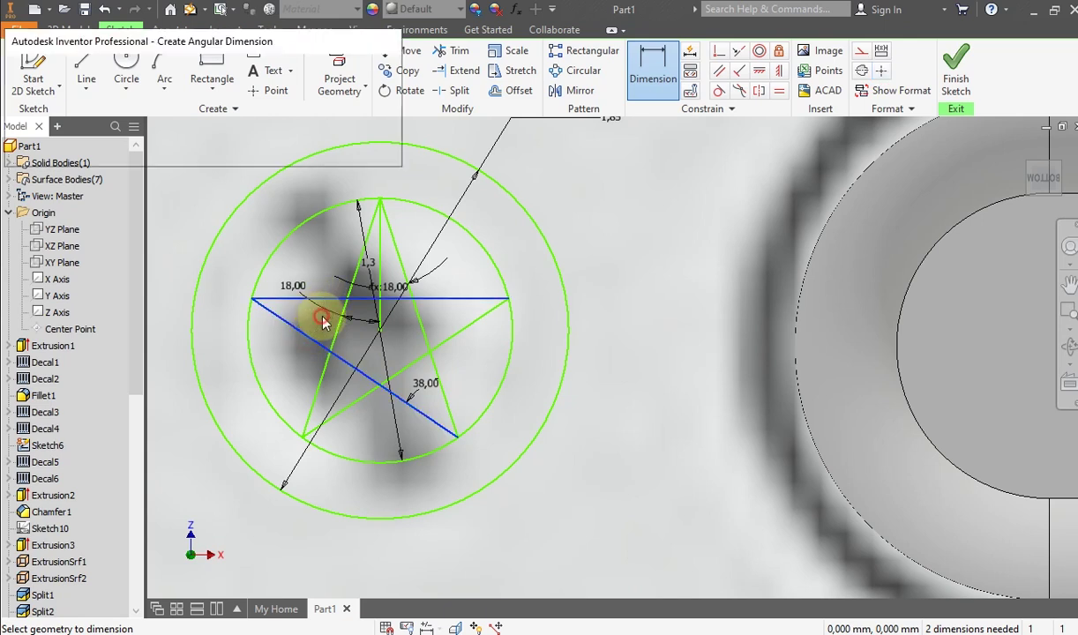
{"action": "left_click", "coordinate": [308, 164]}
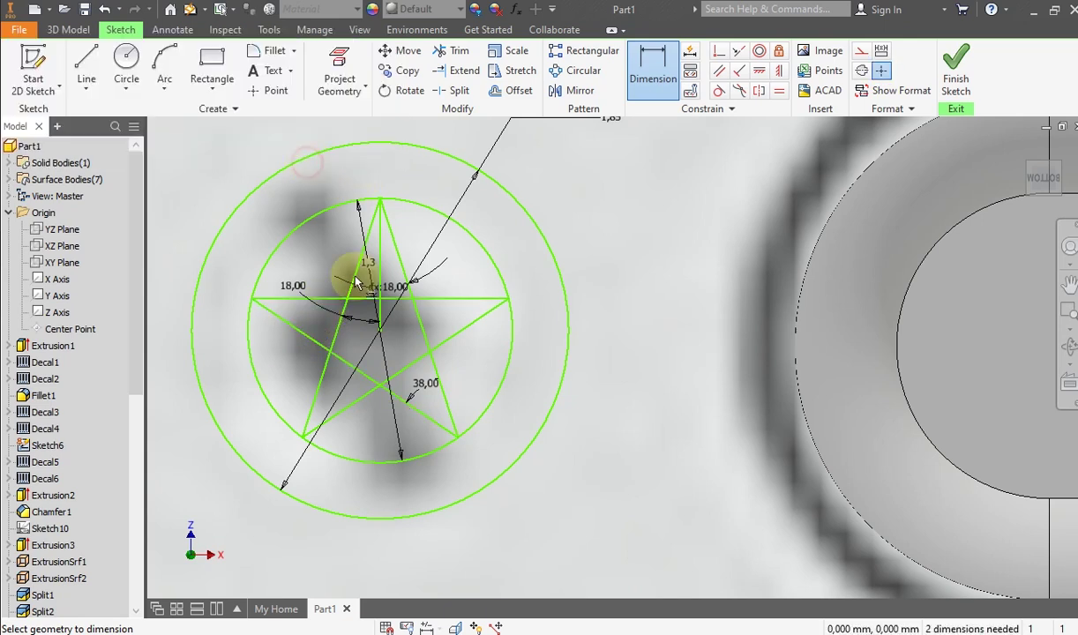
Step: Set the angle dimension at the star's lower-right tip to 36 degrees
{"action": "double_click", "coordinate": [428, 386]}
{"action": "type", "text": "35"}
{"action": "key", "text": "Return"}
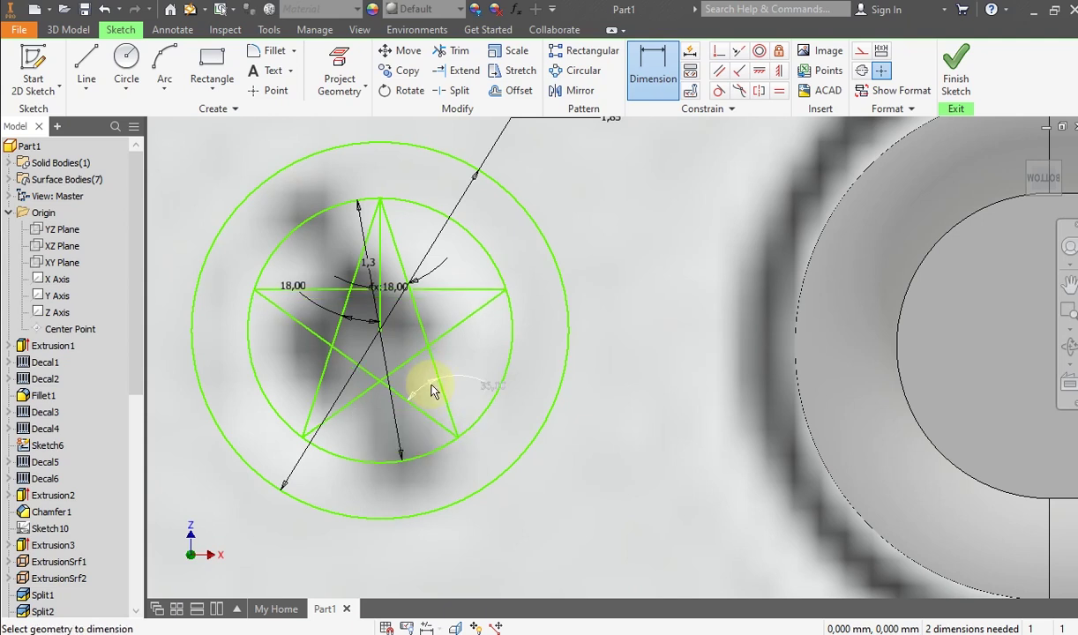
Step: Try to dimension the angle between the two edges meeting at the star's lower-left tip
{"action": "left_click", "coordinate": [323, 378]}
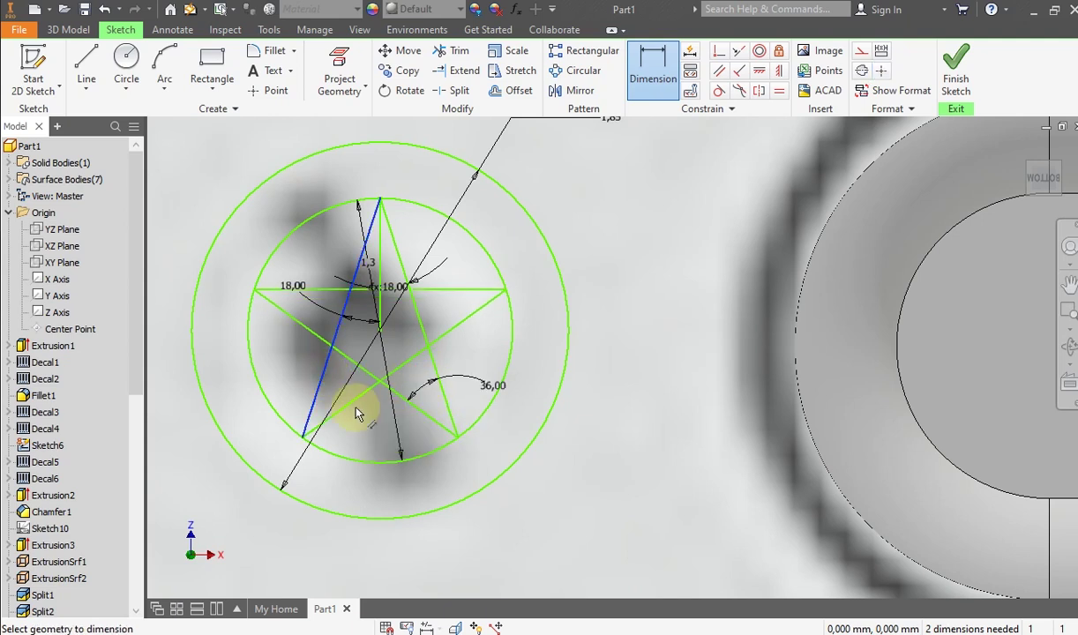
{"action": "left_click", "coordinate": [353, 404]}
{"action": "left_click", "coordinate": [344, 371]}
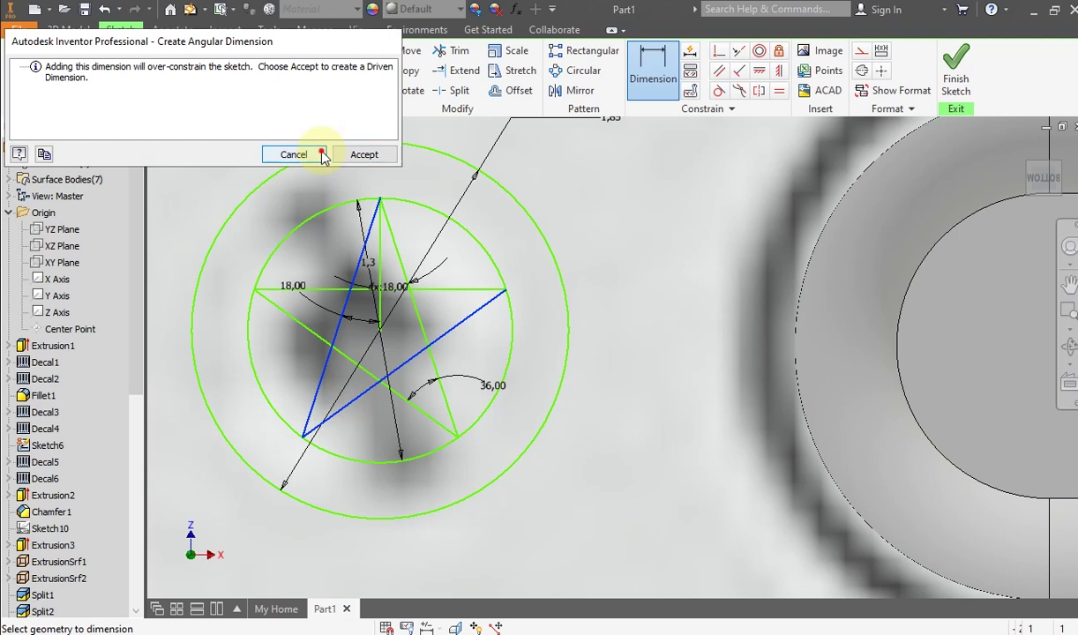
{"action": "left_click", "coordinate": [309, 151]}
Step: Finish the sketch of the star-shaped screw
{"action": "scroll", "coordinate": [357, 251], "scroll_direction": "up", "scroll_amount": 5}
{"action": "scroll", "coordinate": [358, 251], "scroll_direction": "down", "scroll_amount": 3}
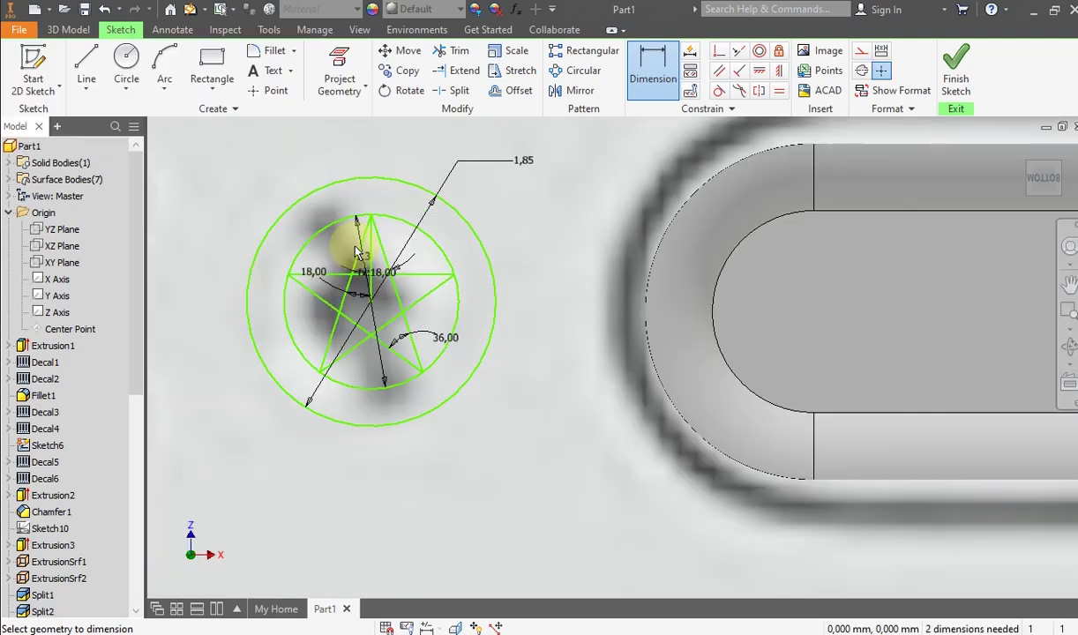
{"action": "scroll", "coordinate": [358, 251], "scroll_direction": "up", "scroll_amount": 2}
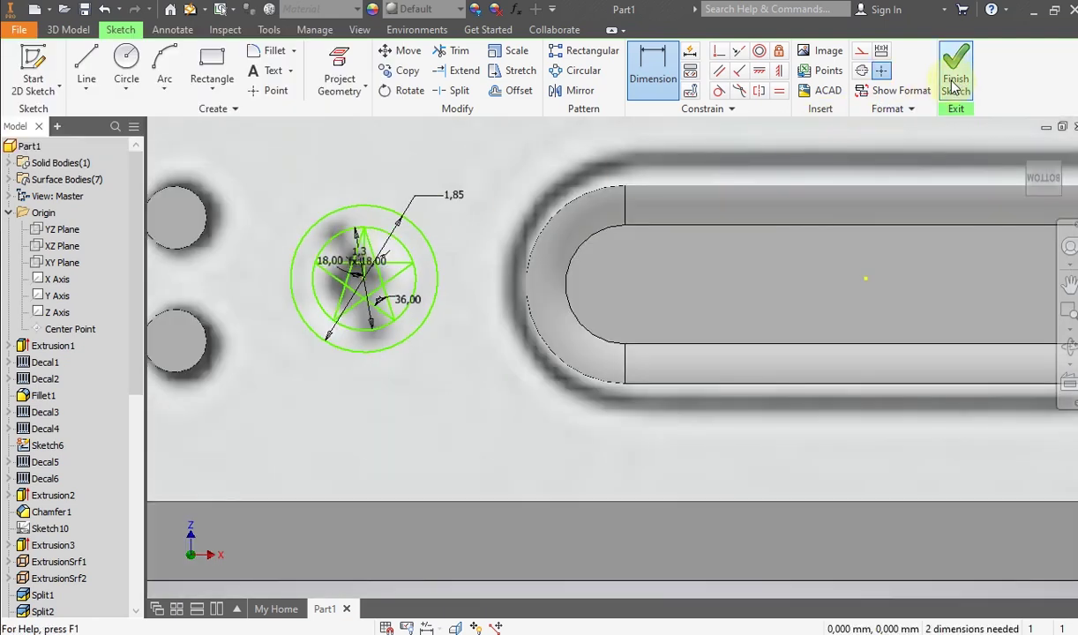
{"action": "left_click", "coordinate": [955, 81]}
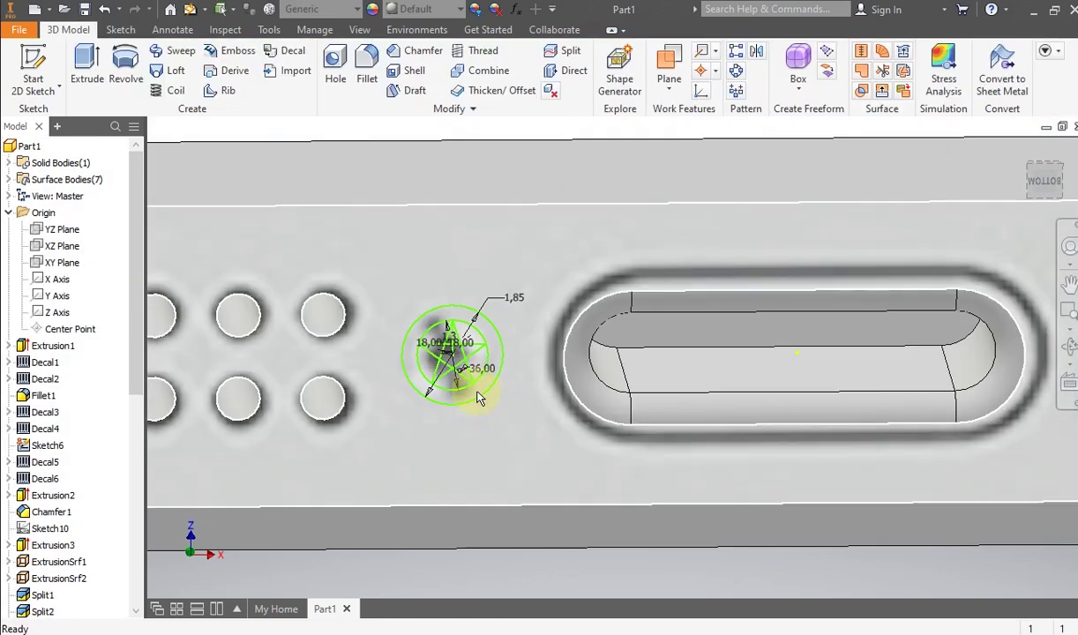
{"action": "left_click", "coordinate": [86, 72]}
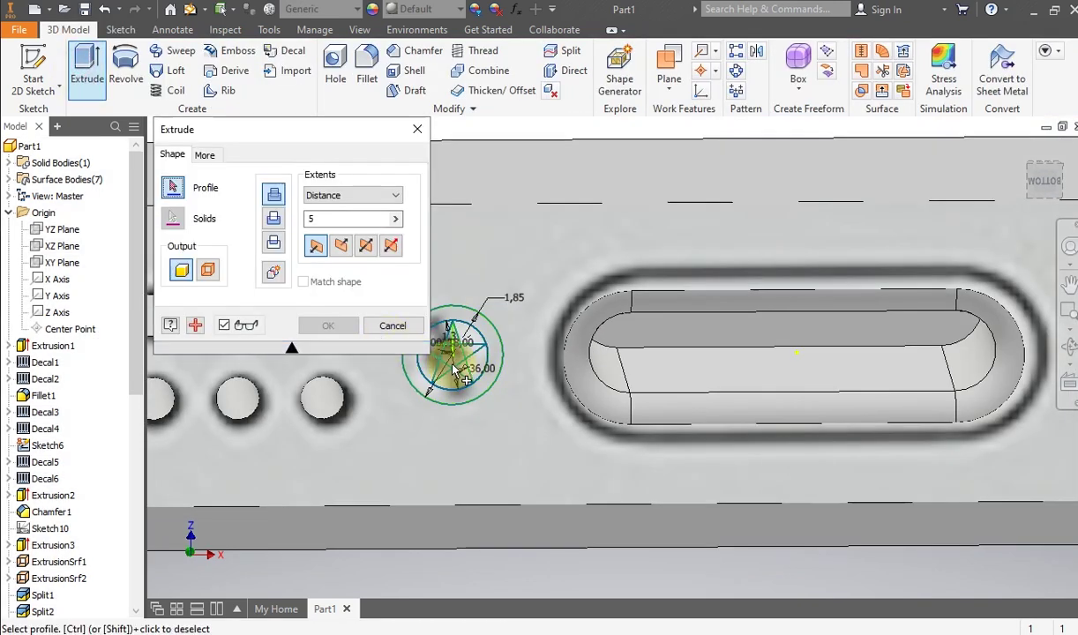
{"action": "scroll", "coordinate": [453, 369], "scroll_direction": "down", "scroll_amount": 3}
{"action": "middle_click_drag", "start_coordinate": [491, 362], "coordinate": [569, 404]}
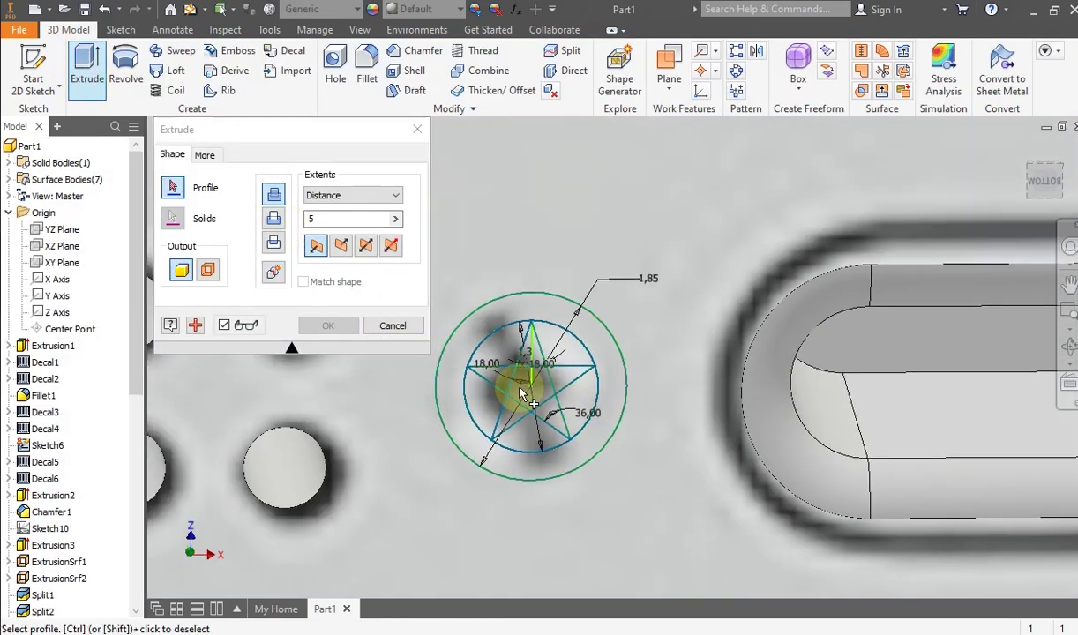
{"action": "left_click", "coordinate": [540, 394]}
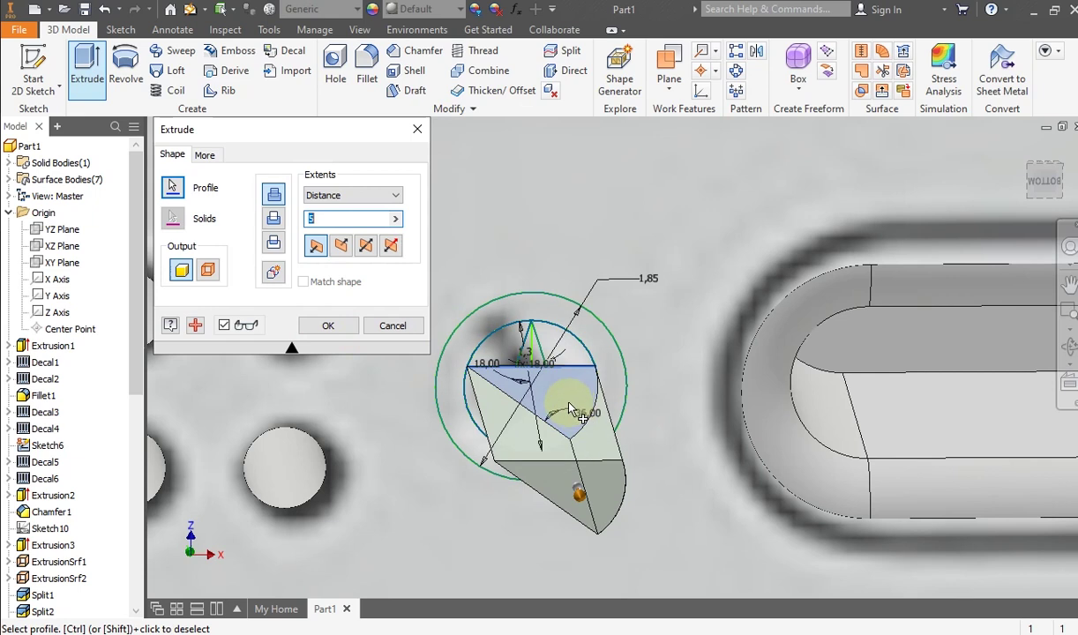
{"action": "left_click", "coordinate": [392, 326]}
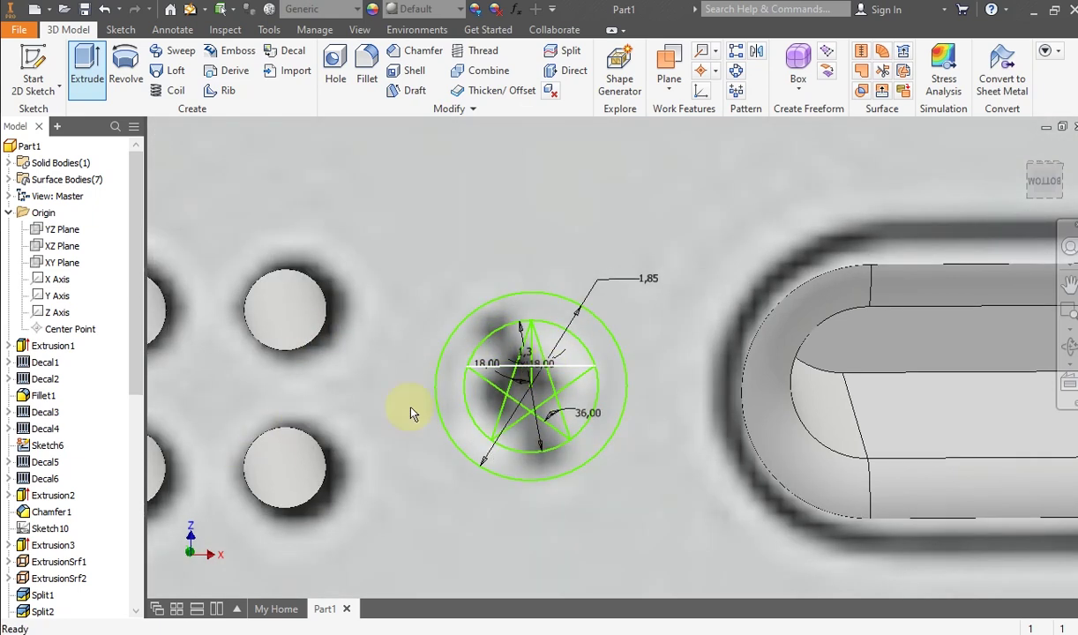
Step: Edit the star sketch to turn the inner 1.3 mm circle into construction geometry, and finish the sketch
{"action": "scroll", "coordinate": [88, 547], "scroll_direction": "down", "scroll_amount": 8}
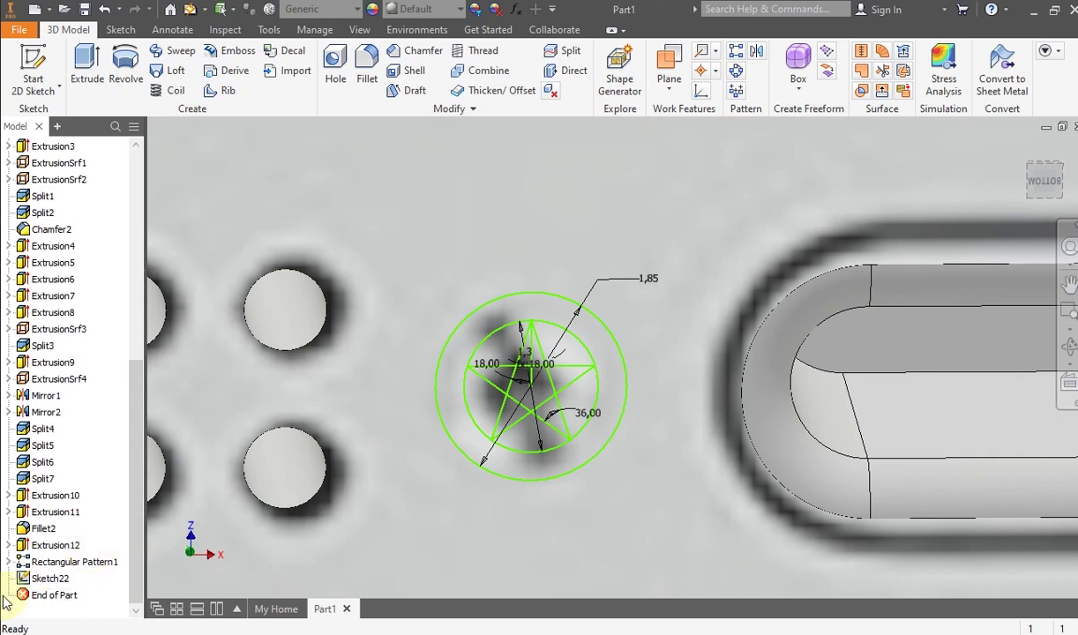
{"action": "left_click", "coordinate": [39, 579]}
{"action": "right_click", "coordinate": [39, 584]}
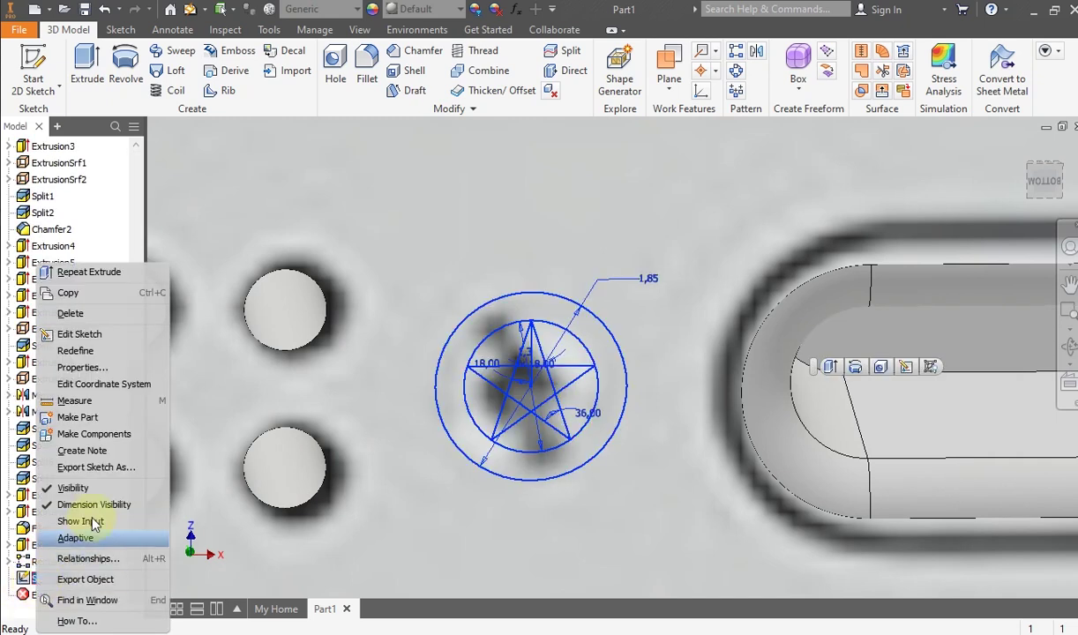
{"action": "left_click", "coordinate": [93, 328]}
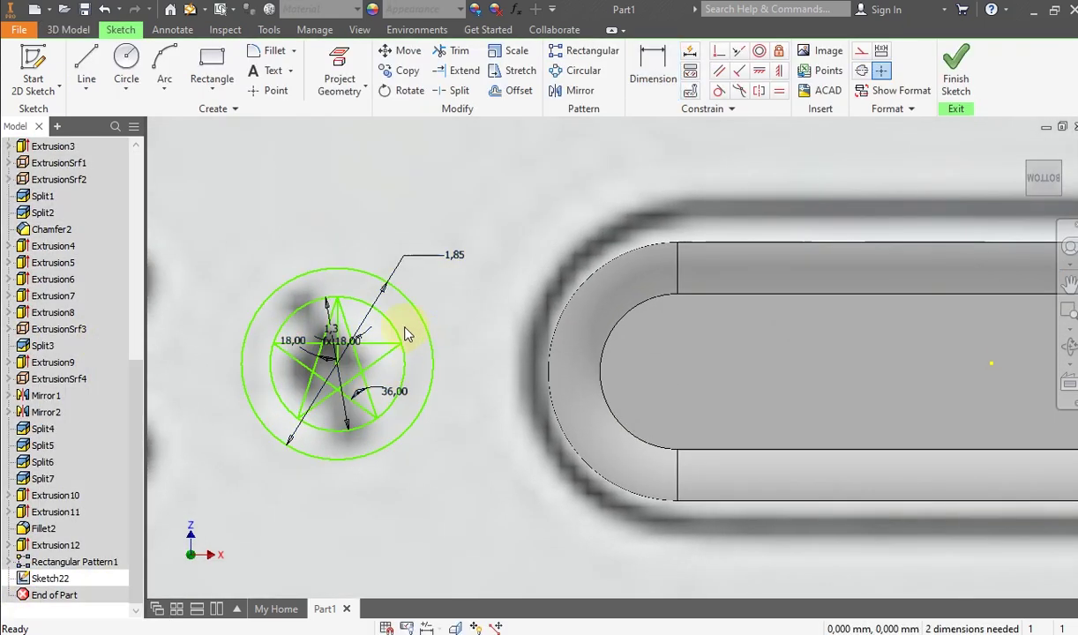
{"action": "left_click", "coordinate": [860, 53]}
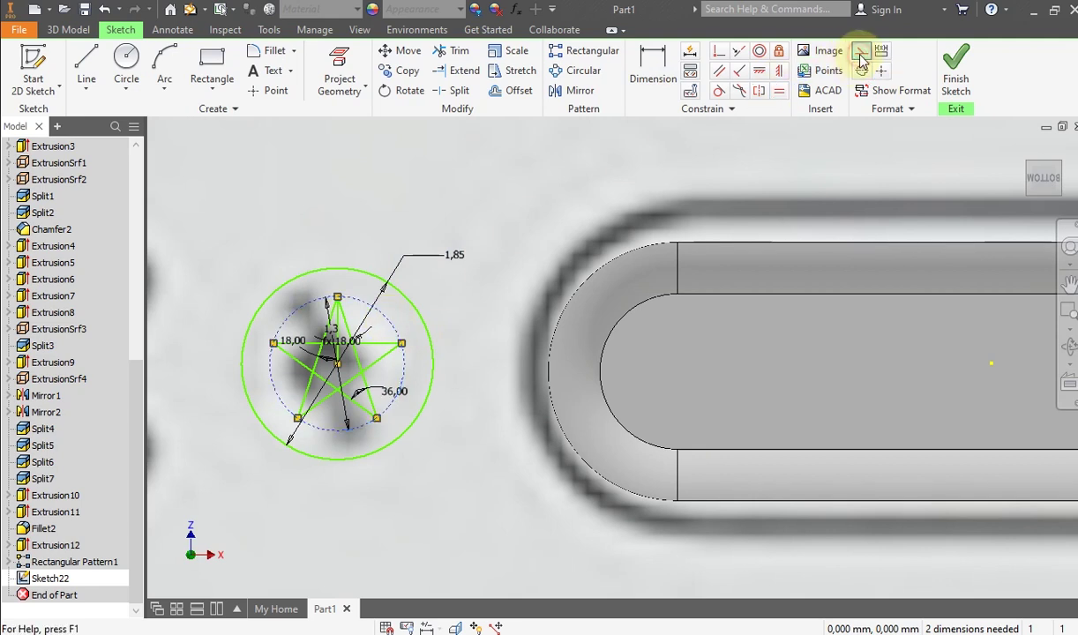
{"action": "left_click", "coordinate": [479, 237]}
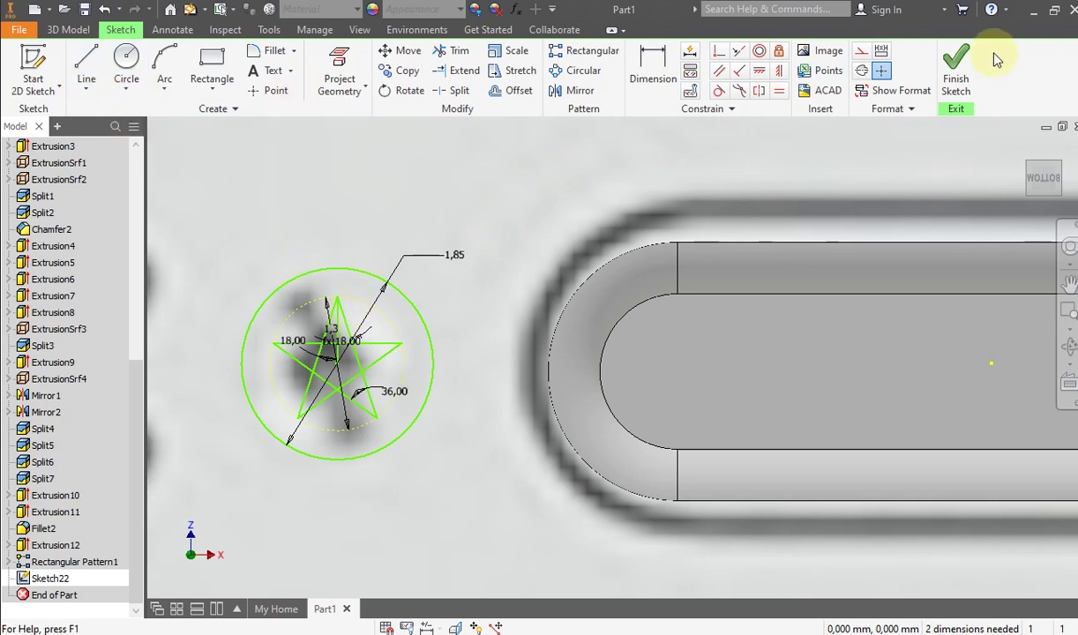
{"action": "left_click", "coordinate": [959, 68]}
{"action": "left_click", "coordinate": [82, 58]}
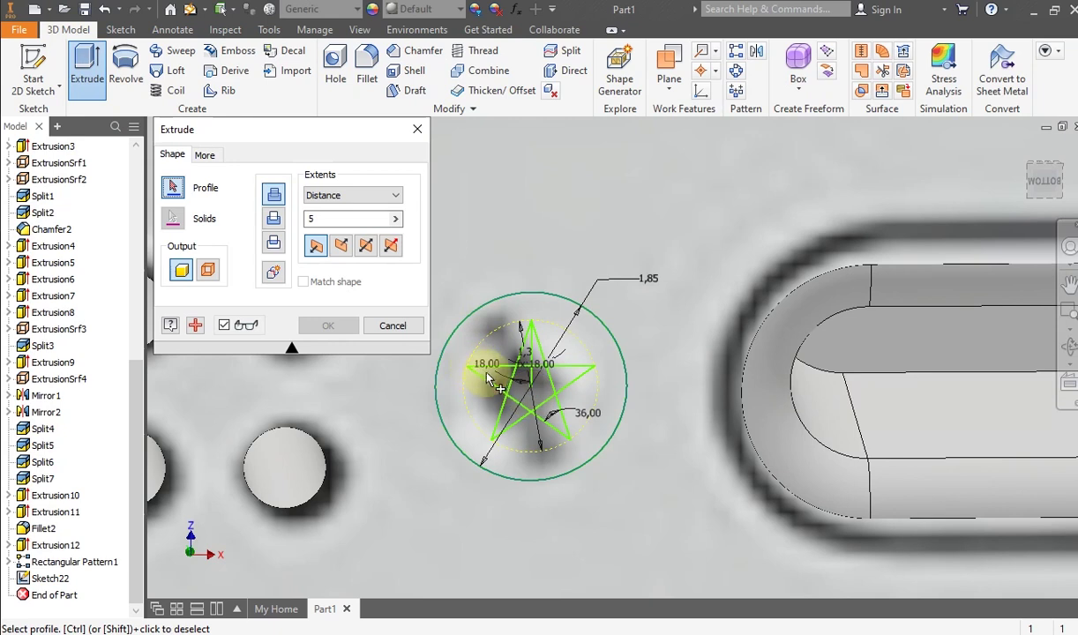
{"action": "left_click", "coordinate": [487, 377]}
{"action": "left_click", "coordinate": [389, 325]}
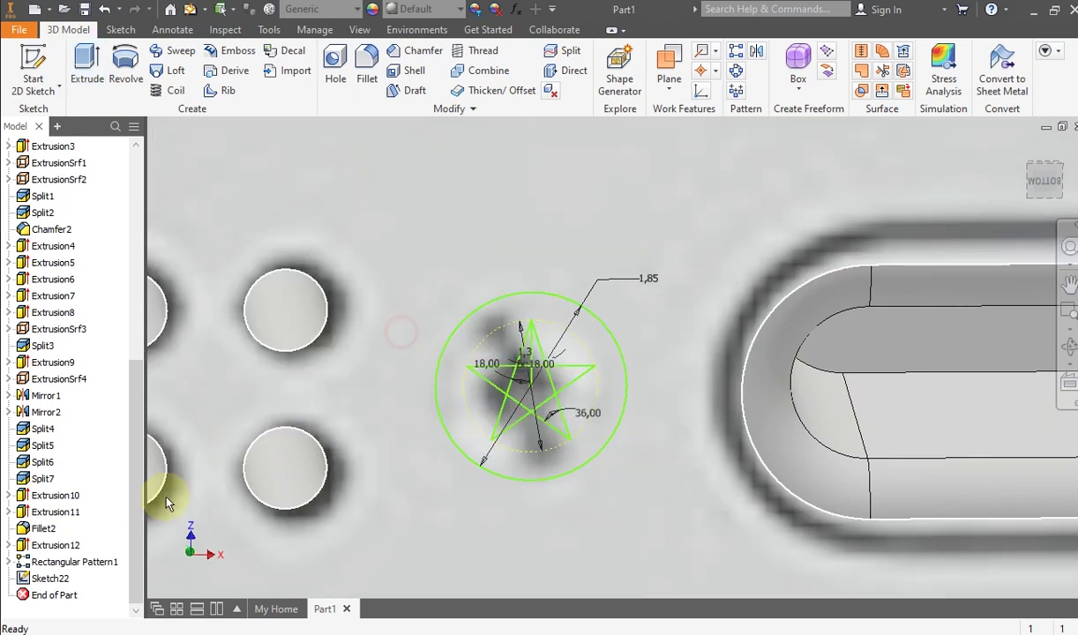
Step: Edit the star sketch to turn the outer 1.85 mm circle into construction geometry, and finish the sketch
{"action": "left_click", "coordinate": [57, 580]}
{"action": "right_click", "coordinate": [57, 579]}
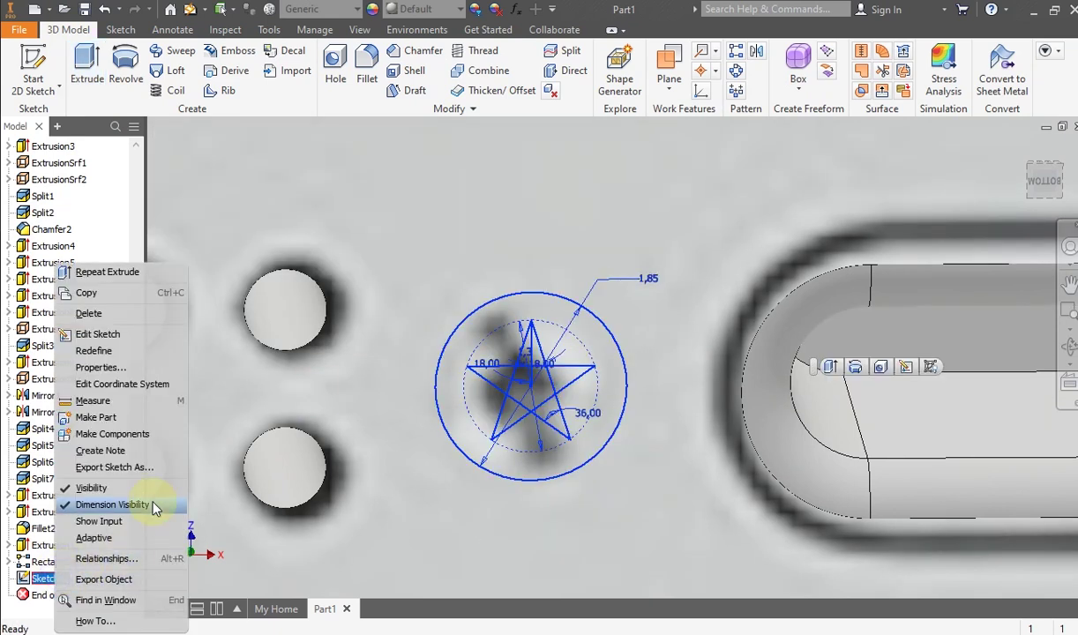
{"action": "left_click", "coordinate": [97, 334]}
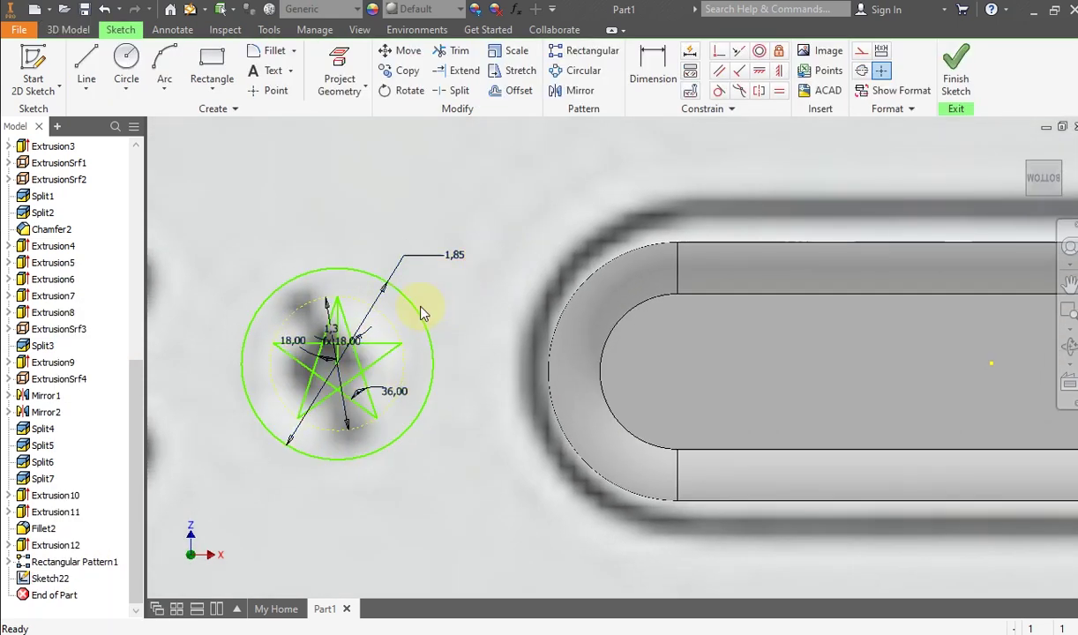
{"action": "left_click", "coordinate": [412, 303]}
{"action": "left_click", "coordinate": [862, 51]}
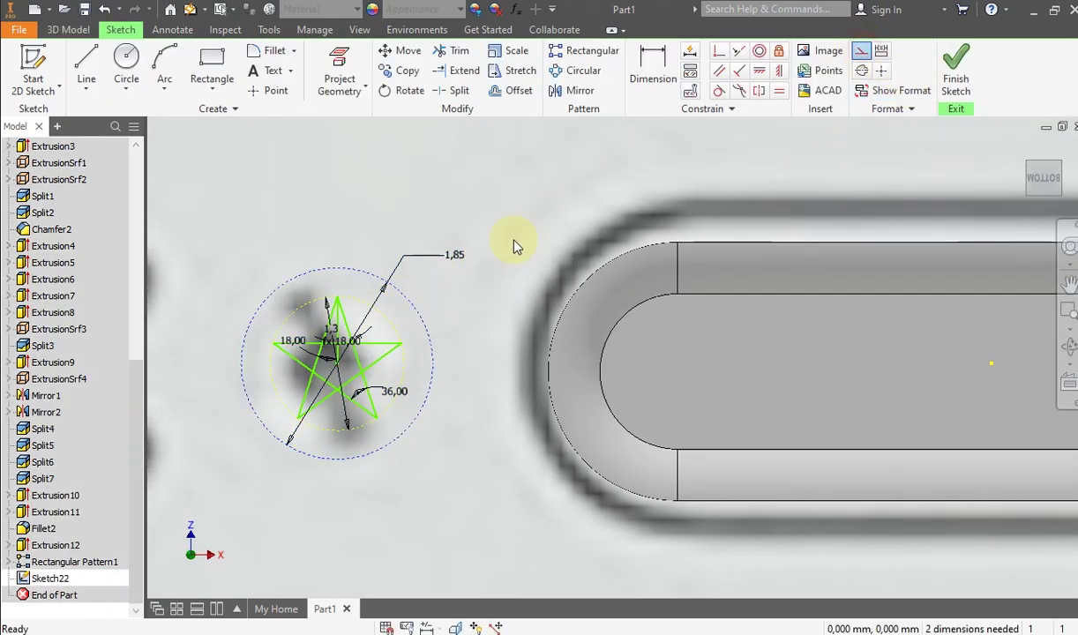
{"action": "left_click", "coordinate": [955, 70]}
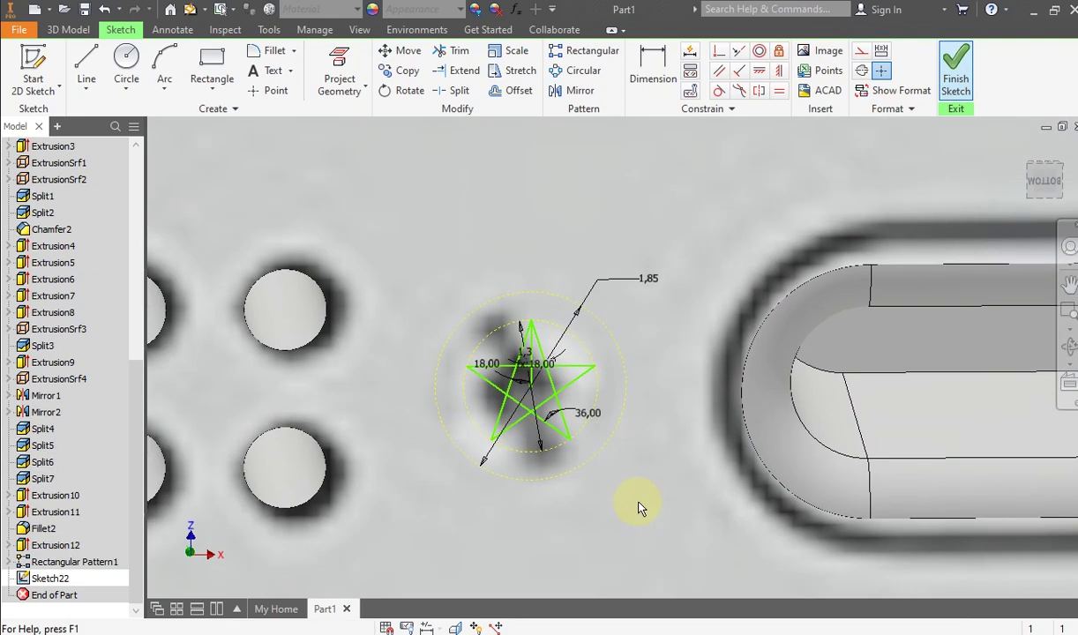
{"action": "left_click", "coordinate": [86, 67]}
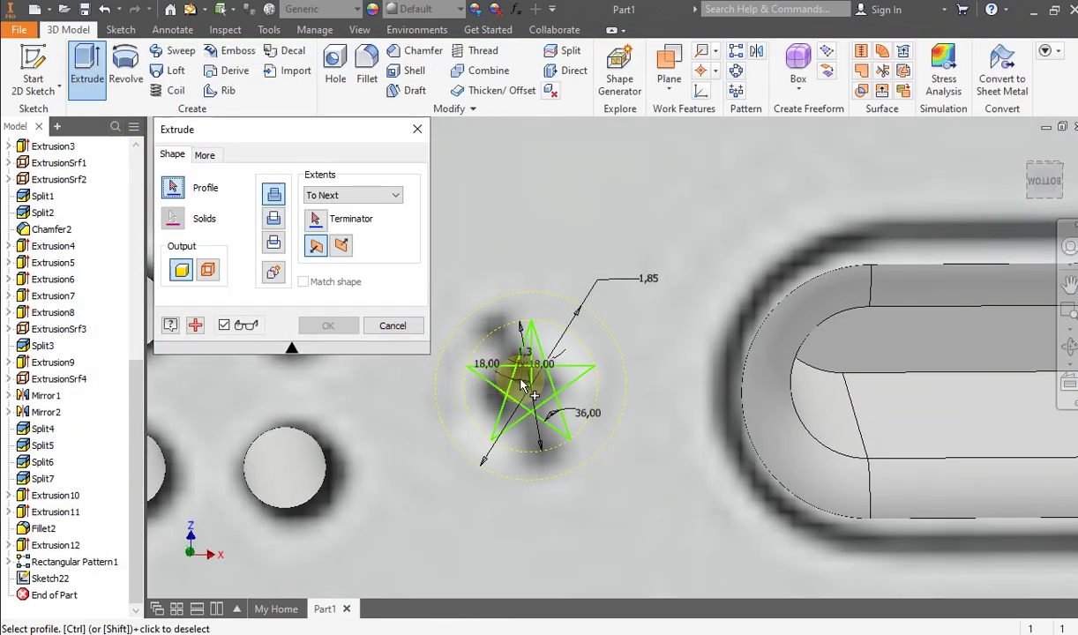
{"action": "scroll", "coordinate": [513, 417], "scroll_direction": "down", "scroll_amount": 2}
{"action": "scroll", "coordinate": [518, 315], "scroll_direction": "down", "scroll_amount": 2}
{"action": "scroll", "coordinate": [578, 362], "scroll_direction": "up", "scroll_amount": 2}
{"action": "left_click", "coordinate": [393, 326]}
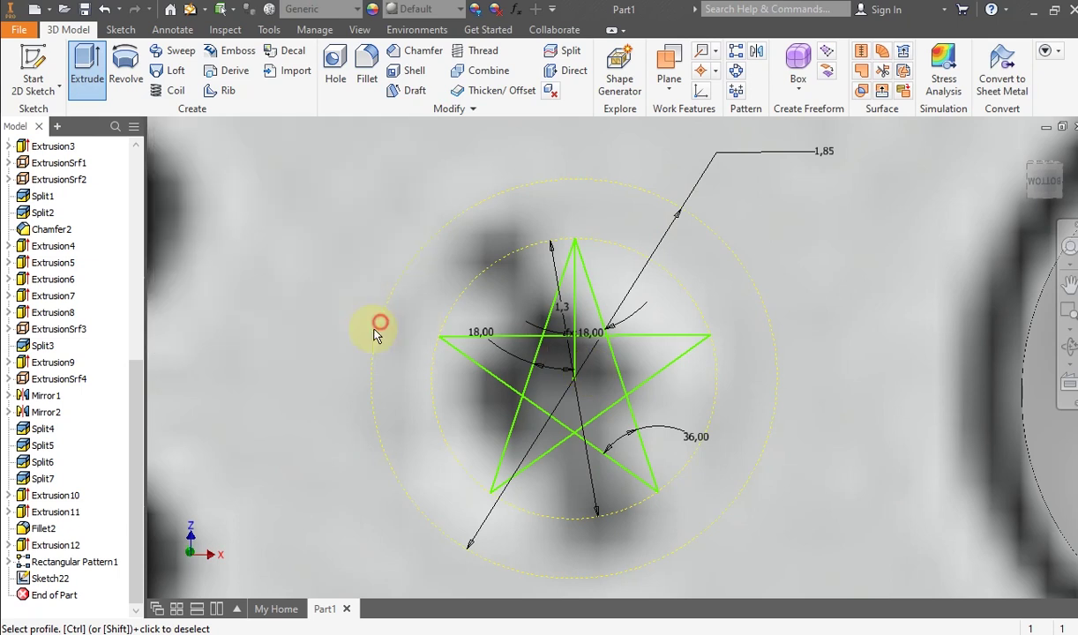
Step: Edit the star sketch to turn the vertical line from the centre to the top tip into construction geometry
{"action": "left_click", "coordinate": [58, 578]}
{"action": "right_click", "coordinate": [58, 578]}
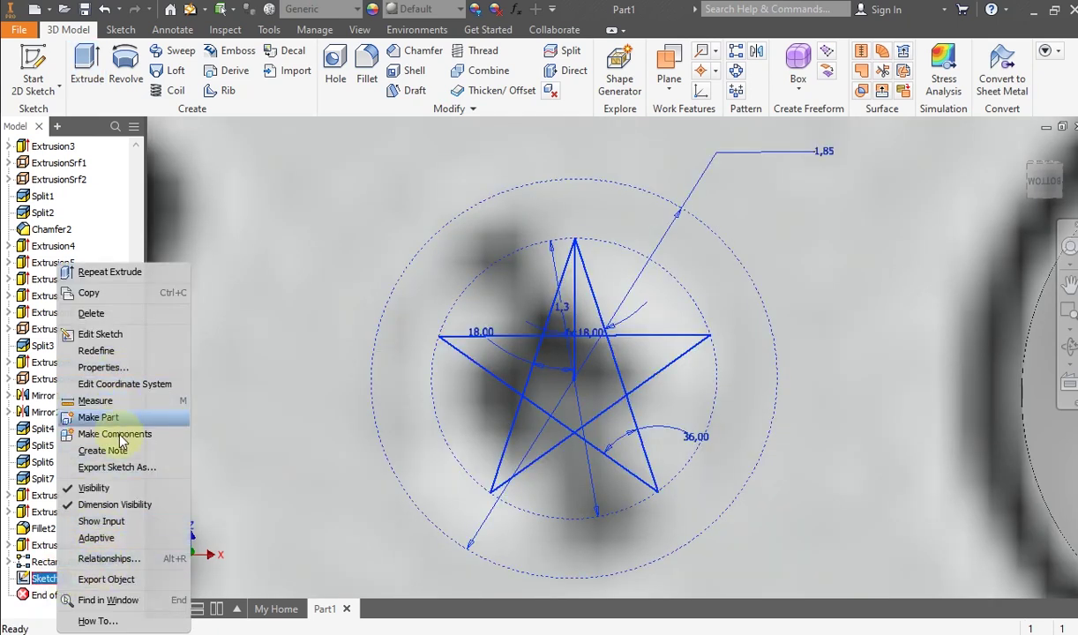
{"action": "left_click", "coordinate": [113, 333]}
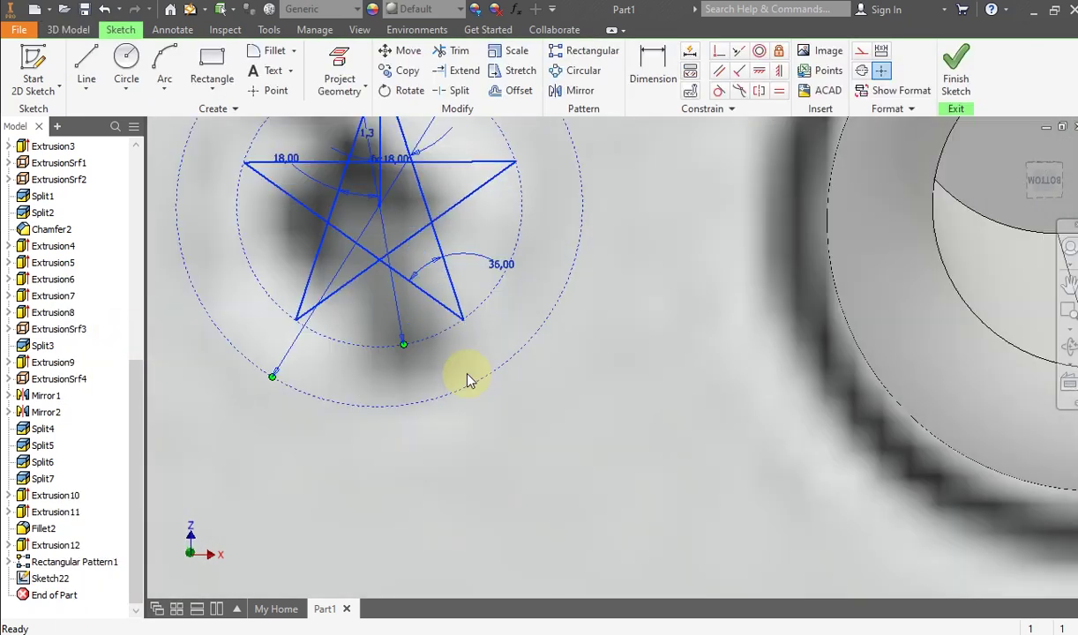
{"action": "scroll", "coordinate": [305, 338], "scroll_direction": "up", "scroll_amount": 3}
{"action": "middle_click_drag", "start_coordinate": [305, 338], "coordinate": [542, 325]}
{"action": "scroll", "coordinate": [357, 333], "scroll_direction": "down", "scroll_amount": 6}
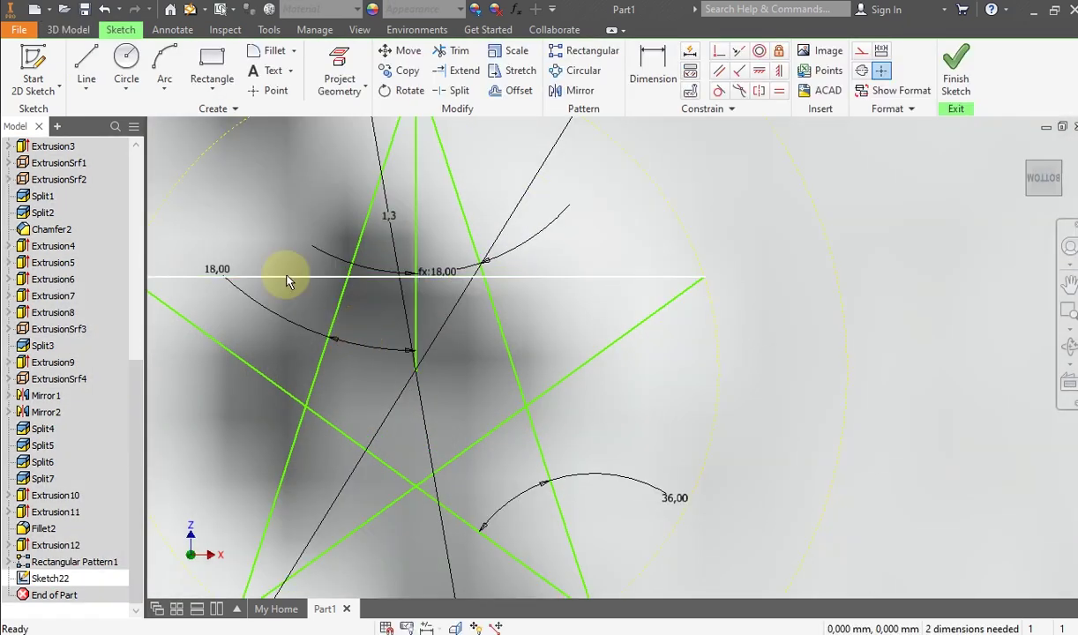
{"action": "scroll", "coordinate": [291, 281], "scroll_direction": "up", "scroll_amount": 3}
{"action": "middle_click_drag", "start_coordinate": [291, 281], "coordinate": [410, 284]}
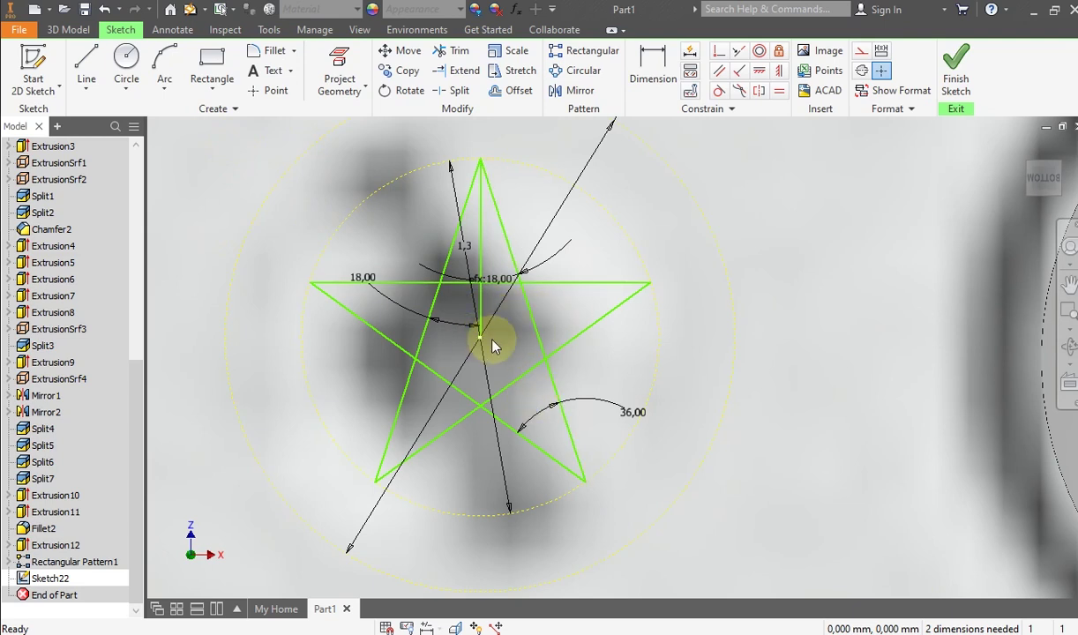
{"action": "left_click_drag", "start_coordinate": [474, 303], "coordinate": [470, 290]}
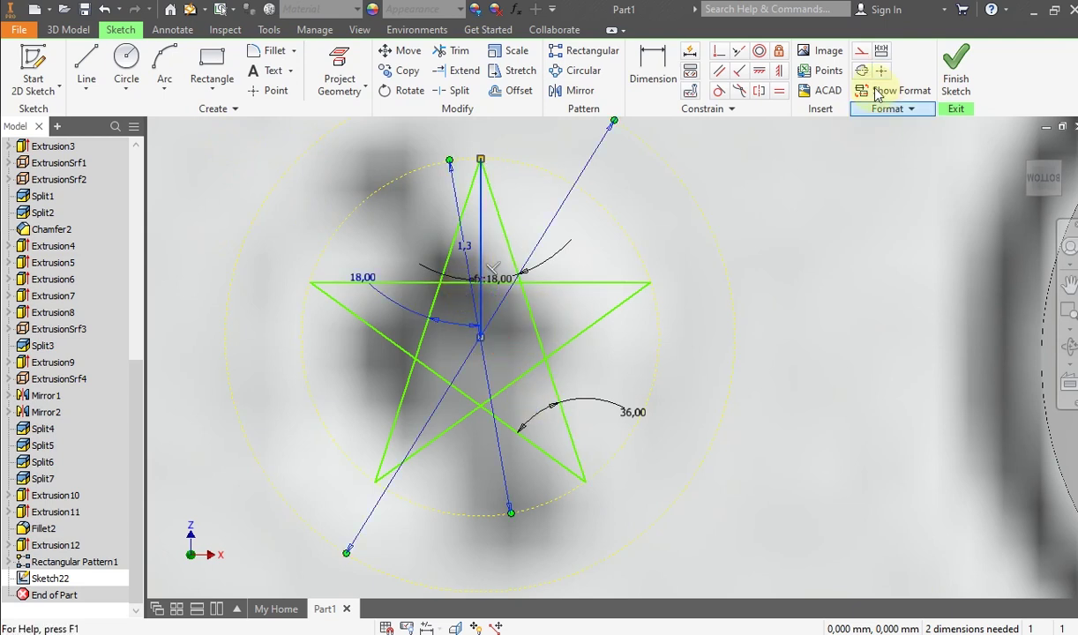
{"action": "left_click", "coordinate": [472, 225]}
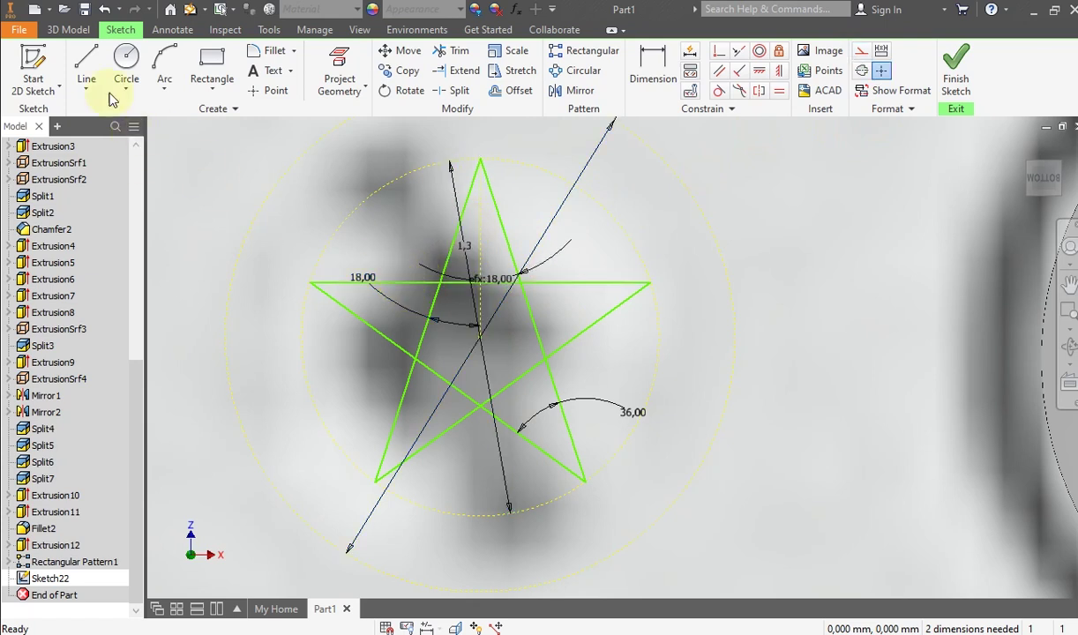
{"action": "left_click", "coordinate": [68, 29]}
{"action": "left_click", "coordinate": [76, 68]}
{"action": "scroll", "coordinate": [390, 228], "scroll_direction": "up", "scroll_amount": 2}
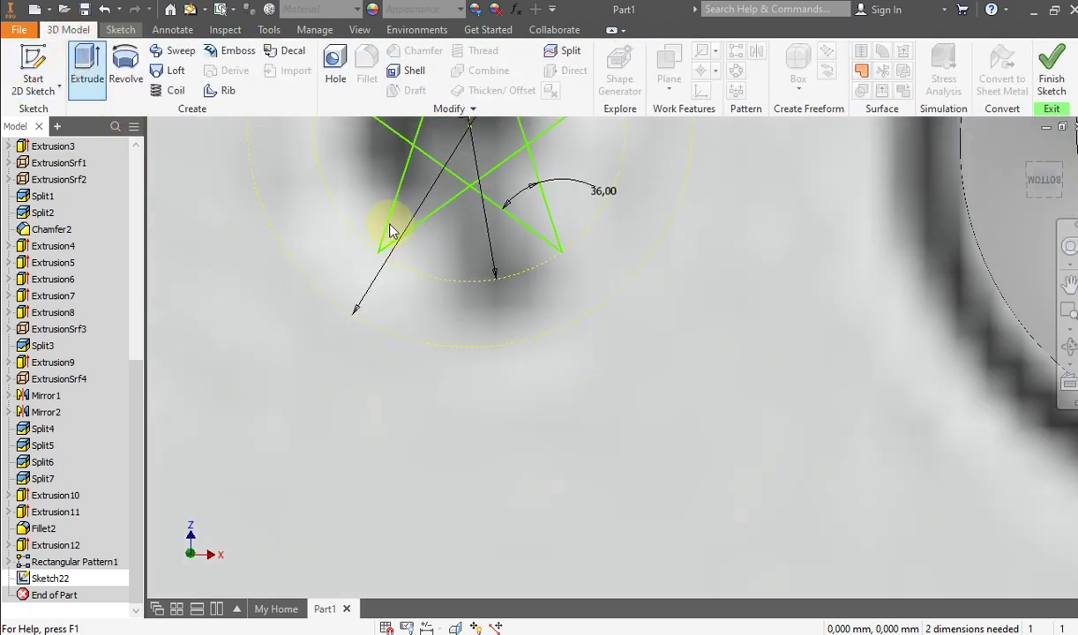
{"action": "scroll", "coordinate": [645, 358], "scroll_direction": "down", "scroll_amount": 3}
{"action": "scroll", "coordinate": [647, 360], "scroll_direction": "up", "scroll_amount": 2}
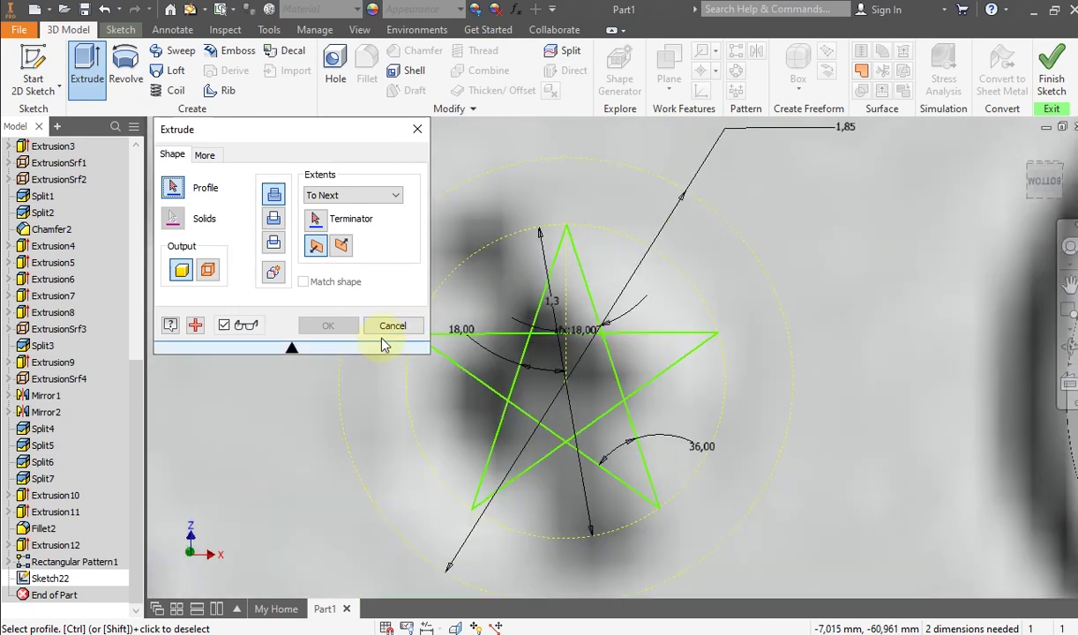
{"action": "left_click", "coordinate": [391, 327]}
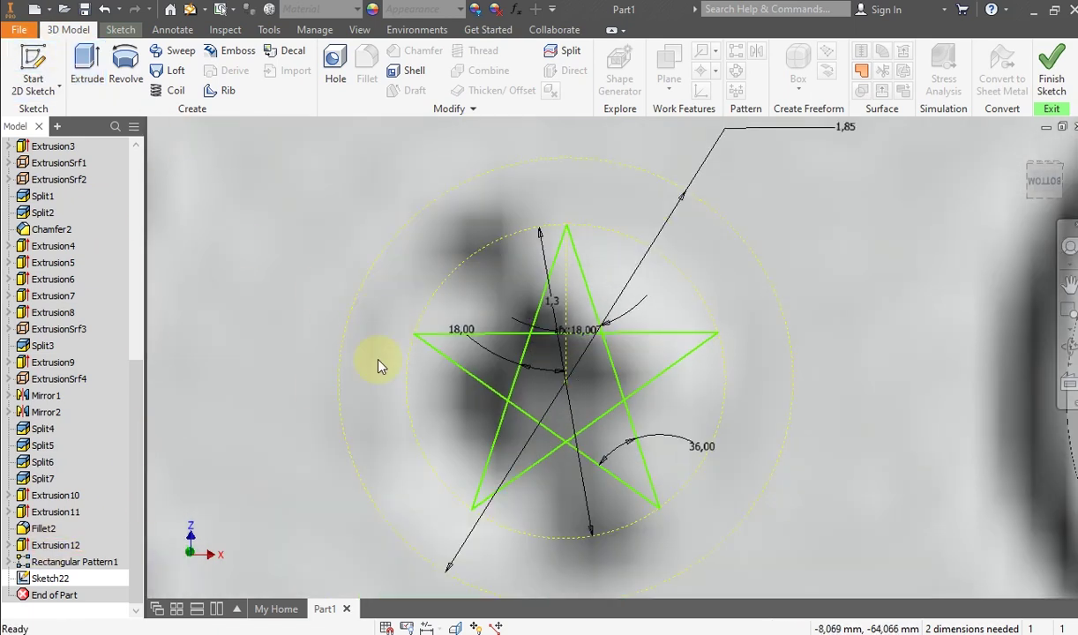
Step: Trace the star's outer outline with separate lines running between its five tips and the inner corners
{"action": "left_click", "coordinate": [121, 29]}
{"action": "left_click", "coordinate": [86, 75]}
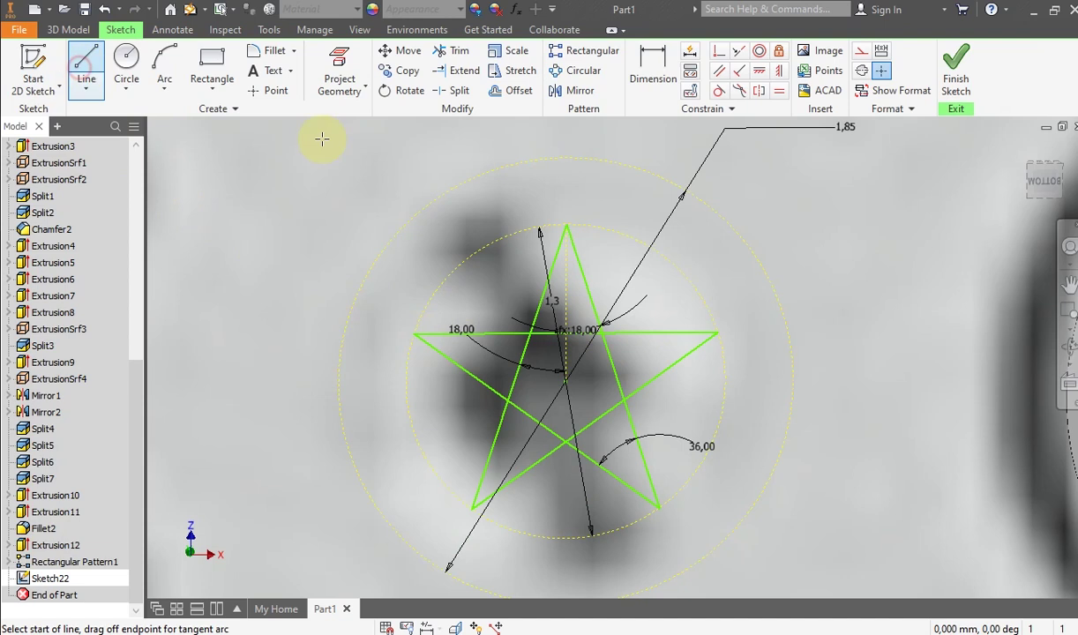
{"action": "left_click", "coordinate": [567, 225]}
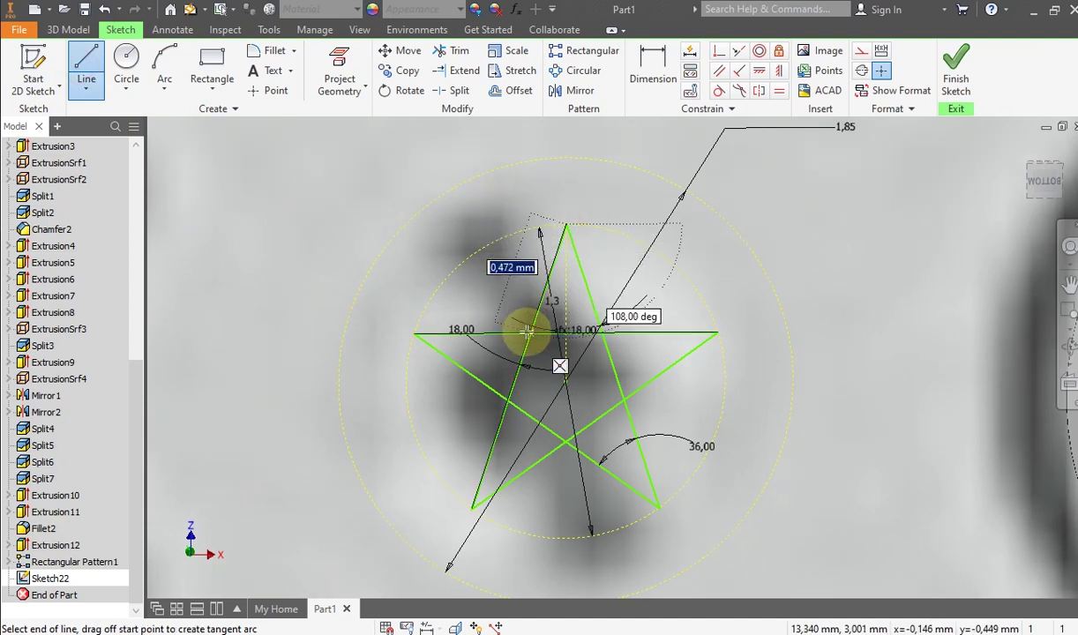
{"action": "left_click", "coordinate": [530, 334]}
{"action": "left_click", "coordinate": [528, 333]}
{"action": "double_click", "coordinate": [413, 335]}
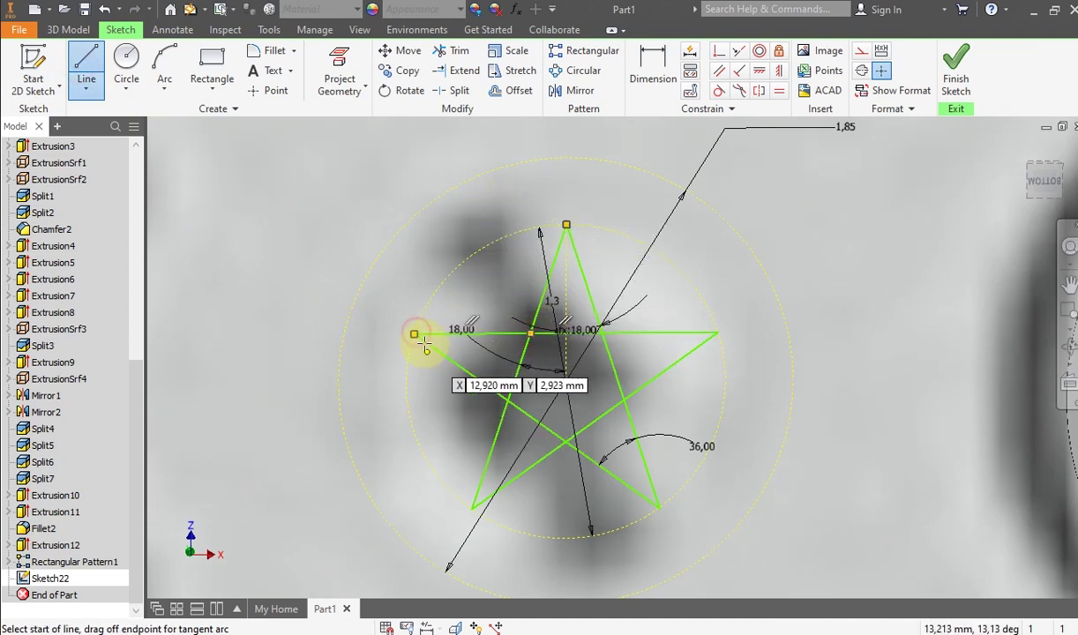
{"action": "left_click", "coordinate": [413, 336]}
{"action": "double_click", "coordinate": [509, 403]}
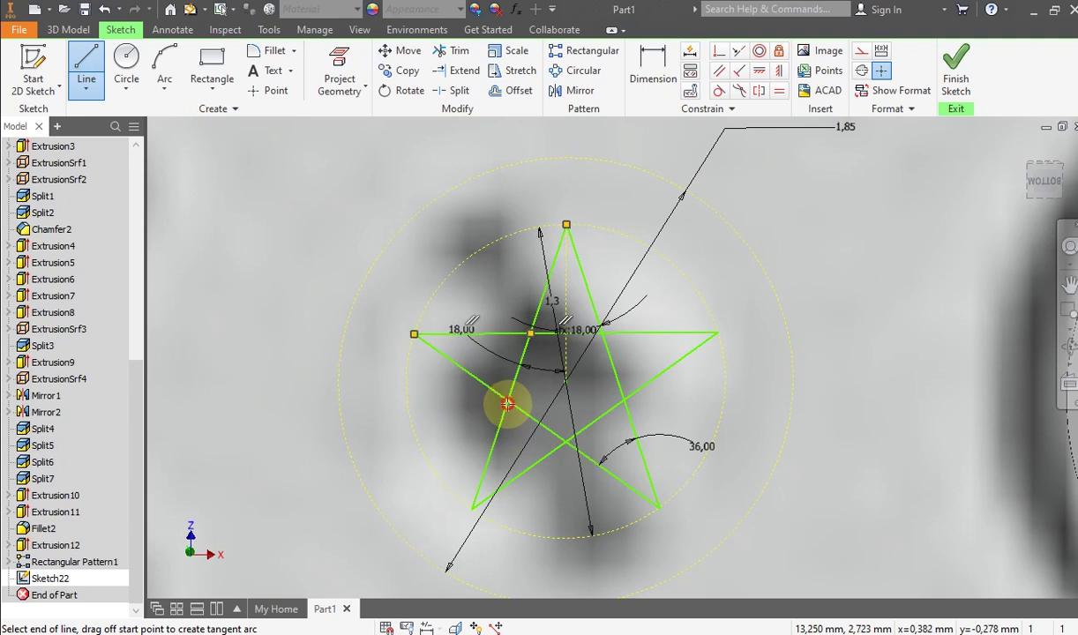
{"action": "left_click", "coordinate": [509, 403]}
{"action": "double_click", "coordinate": [473, 510]}
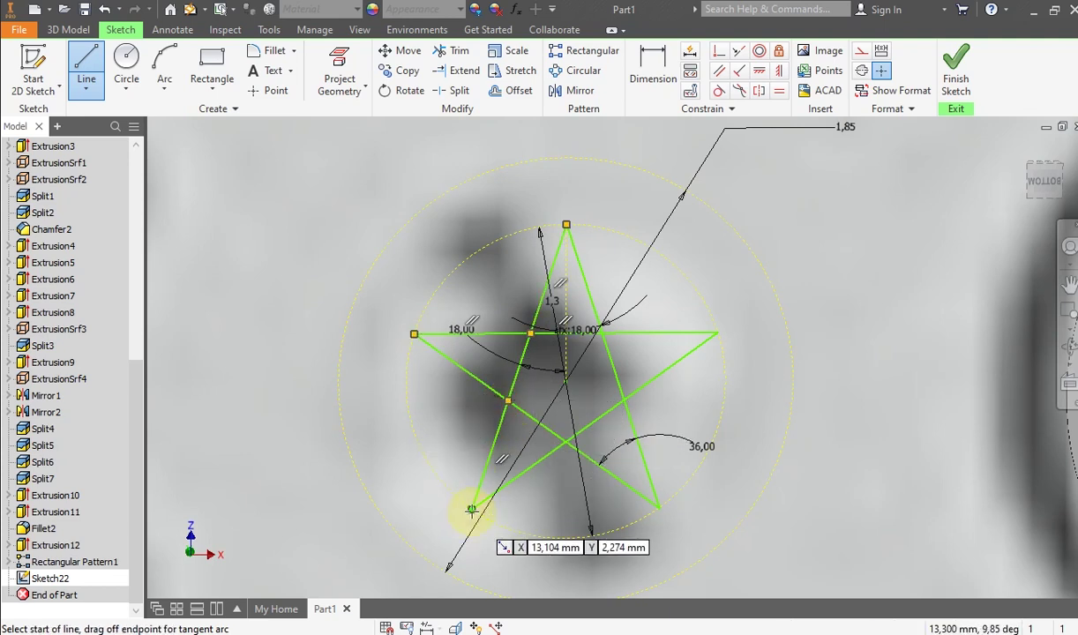
{"action": "left_click", "coordinate": [472, 510]}
{"action": "double_click", "coordinate": [566, 440]}
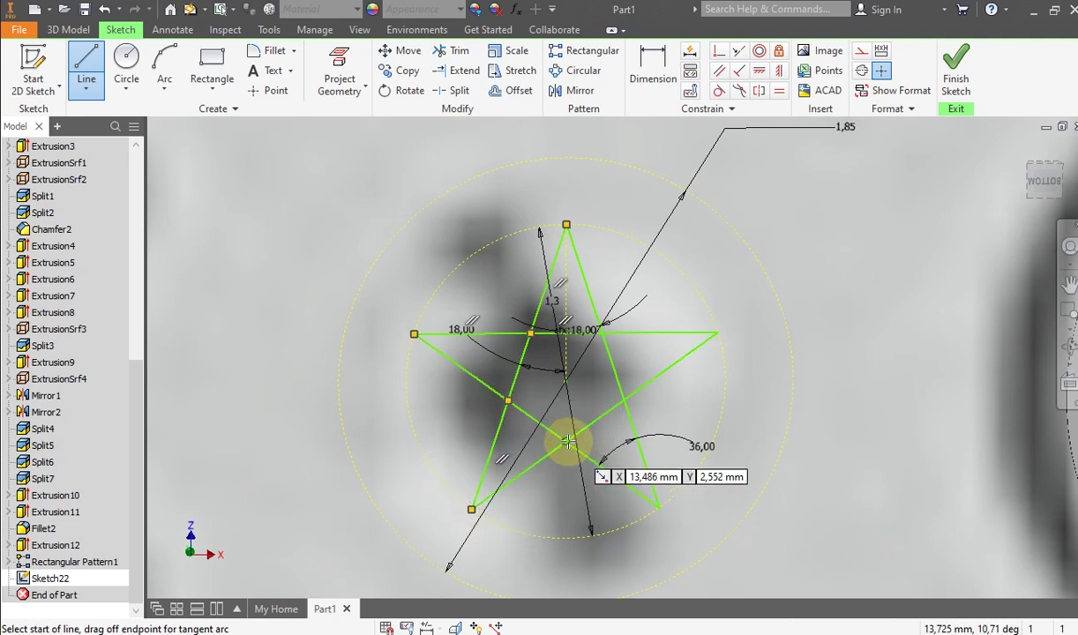
{"action": "left_click", "coordinate": [566, 440]}
{"action": "double_click", "coordinate": [659, 509]}
{"action": "left_click", "coordinate": [659, 509]}
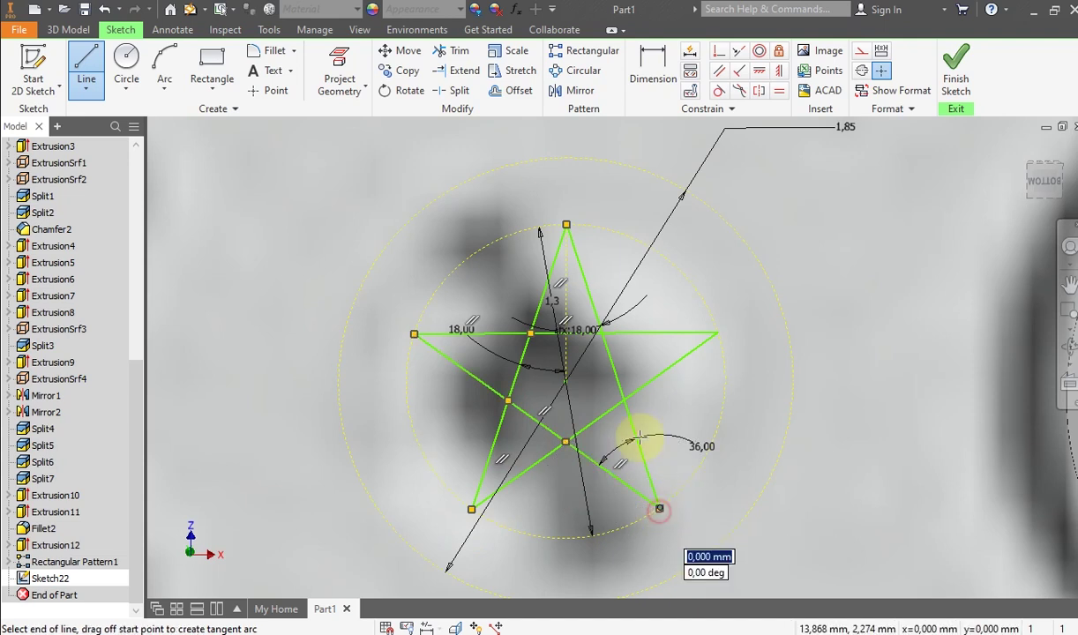
{"action": "double_click", "coordinate": [624, 401]}
{"action": "left_click", "coordinate": [624, 400]}
{"action": "double_click", "coordinate": [715, 331]}
{"action": "left_click", "coordinate": [716, 331]}
{"action": "double_click", "coordinate": [604, 331]}
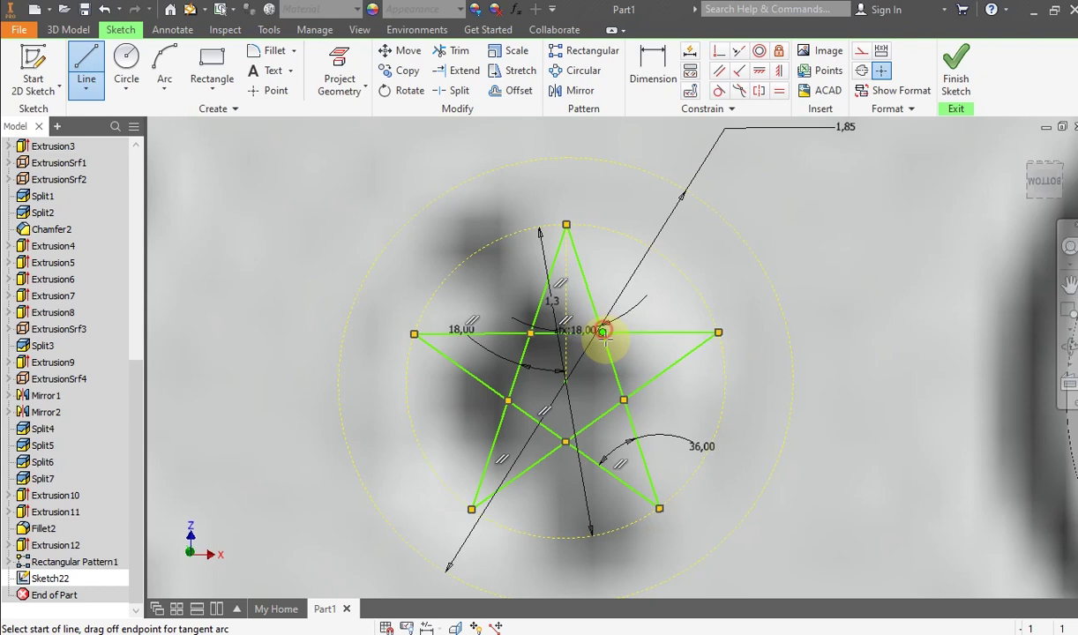
{"action": "left_click", "coordinate": [606, 335]}
{"action": "double_click", "coordinate": [566, 224]}
{"action": "right_click", "coordinate": [570, 239]}
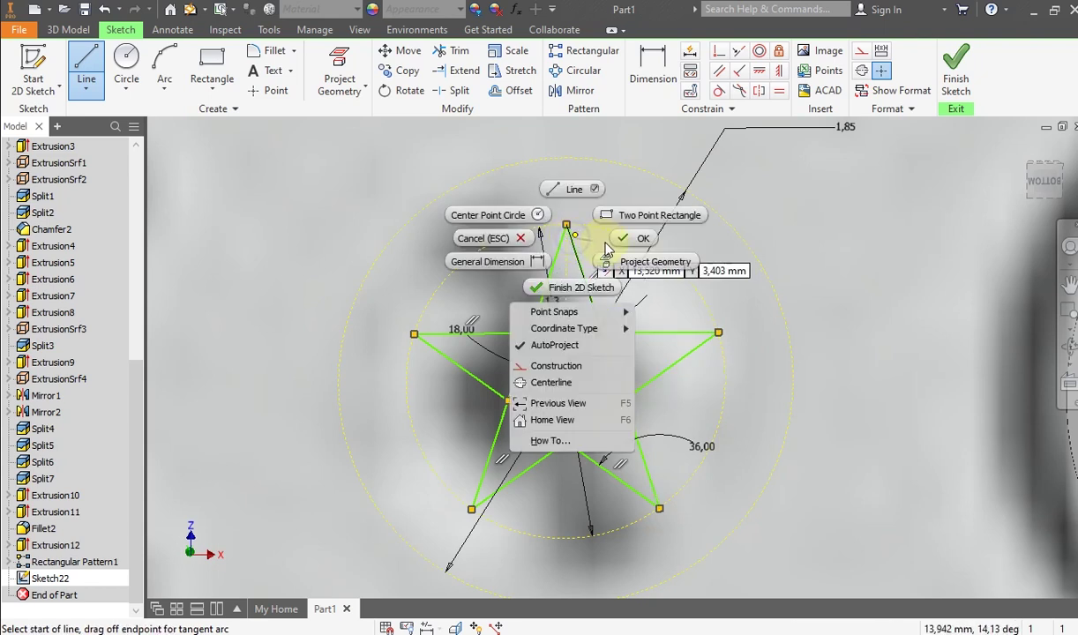
{"action": "left_click", "coordinate": [621, 237]}
Step: Extrude the whole star profile as a cut 0.5 mm deep into the phone's bottom face
{"action": "left_click", "coordinate": [68, 29]}
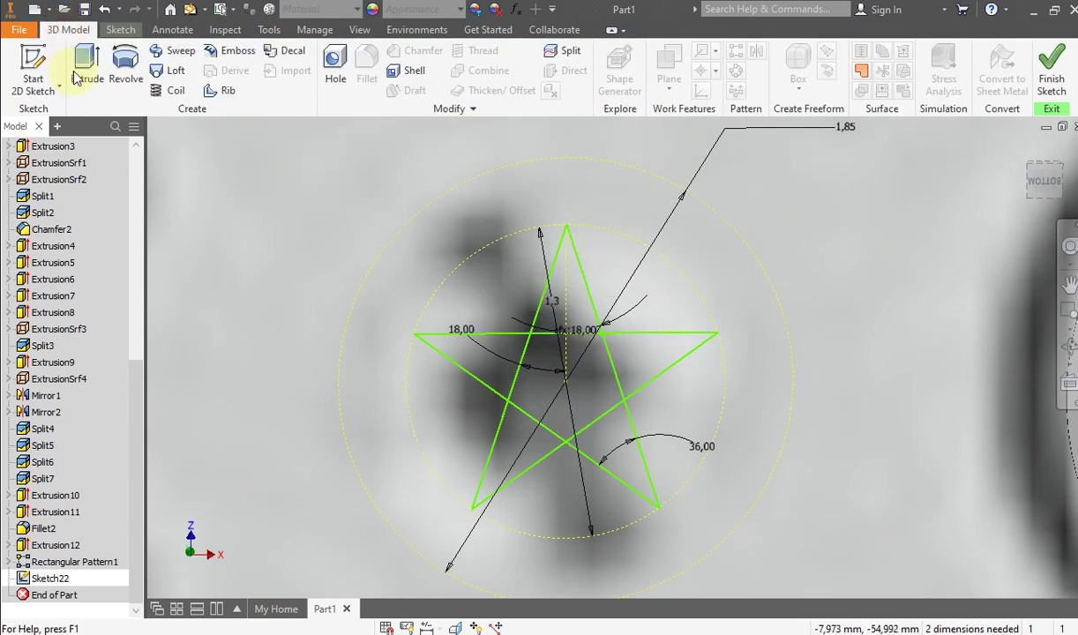
{"action": "left_click", "coordinate": [86, 67]}
{"action": "left_click", "coordinate": [572, 380]}
{"action": "left_click", "coordinate": [553, 306]}
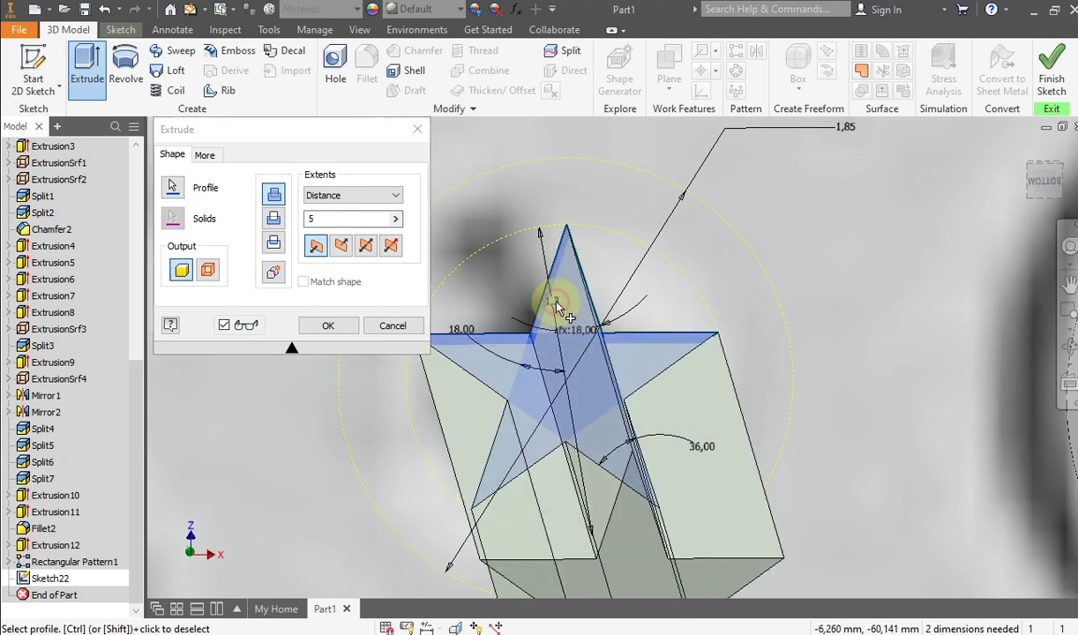
{"action": "scroll", "coordinate": [605, 398], "scroll_direction": "down", "scroll_amount": 3}
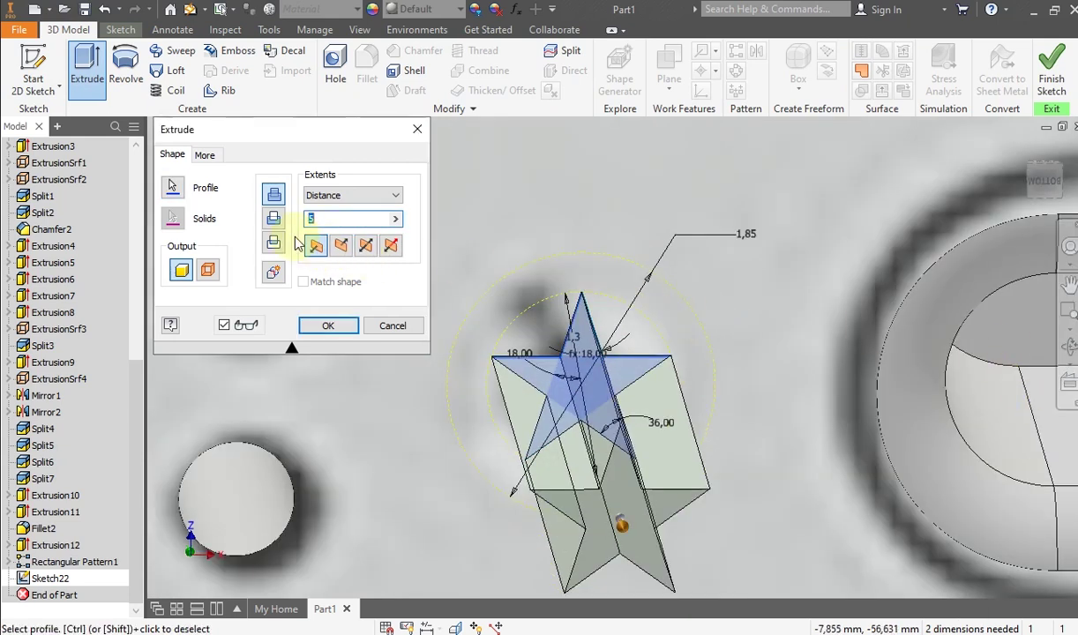
{"action": "left_click", "coordinate": [273, 220]}
{"action": "type", "text": "0,"}
{"action": "left_click", "coordinate": [308, 323]}
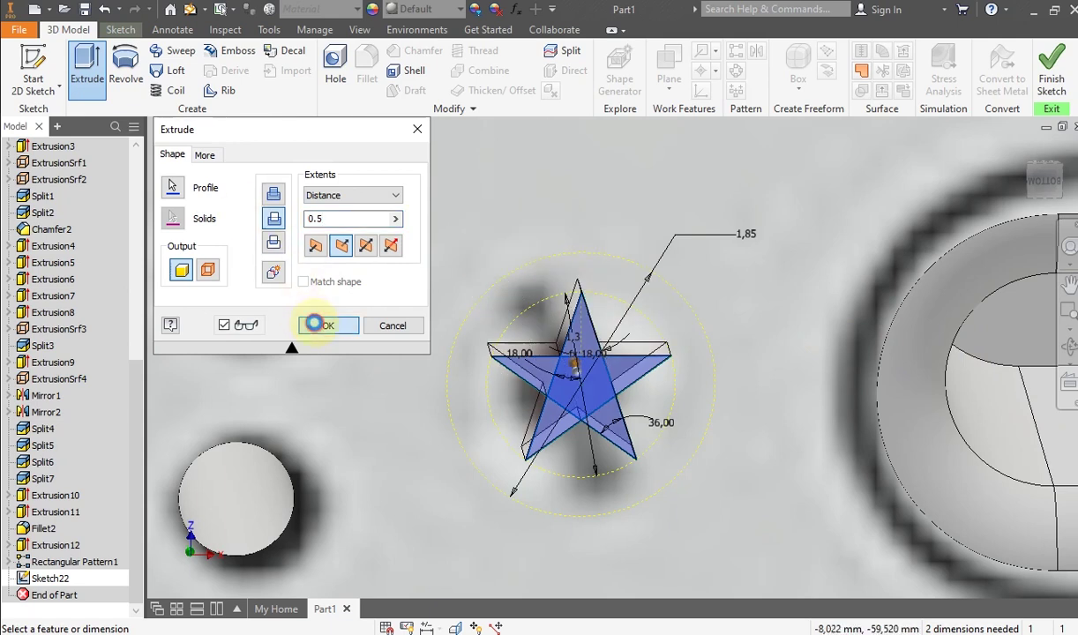
Step: Share the sketch used by the star-shaped cut so it can be reused for another feature
{"action": "scroll", "coordinate": [591, 384], "scroll_direction": "down", "scroll_amount": 4}
{"action": "scroll", "coordinate": [598, 385], "scroll_direction": "down", "scroll_amount": 3}
{"action": "middle_click_drag", "start_coordinate": [623, 353], "coordinate": [538, 350]}
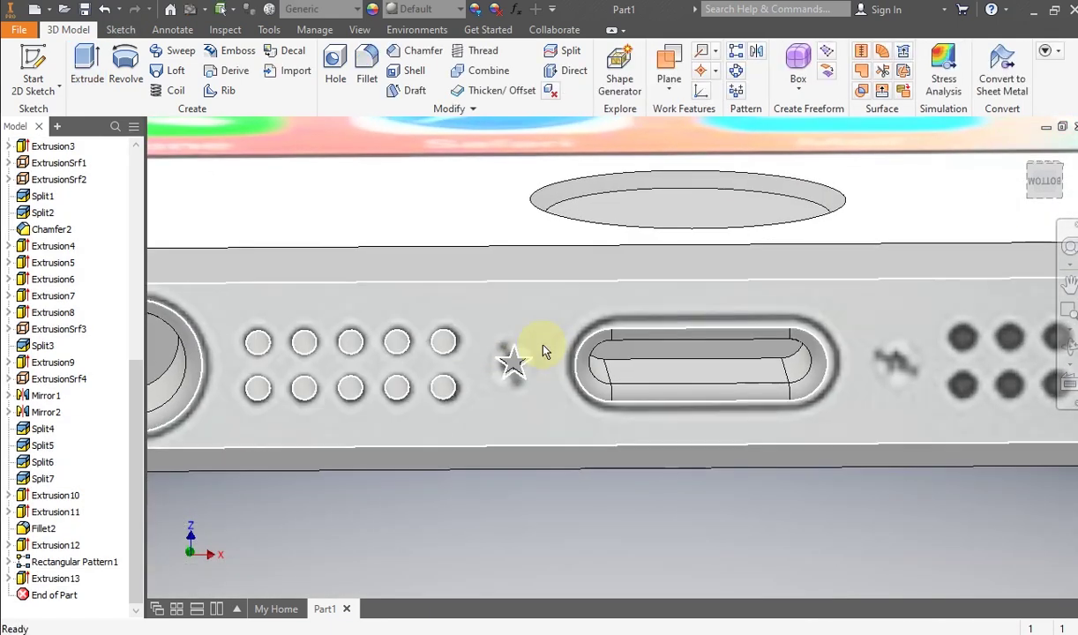
{"action": "scroll", "coordinate": [529, 348], "scroll_direction": "up", "scroll_amount": 3}
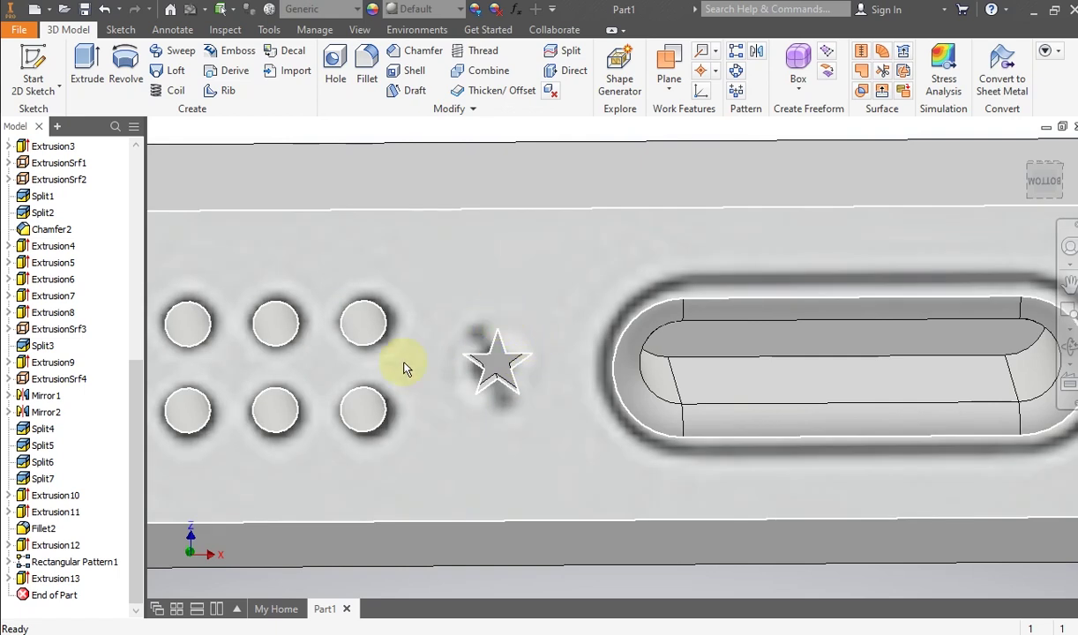
{"action": "left_click", "coordinate": [10, 579]}
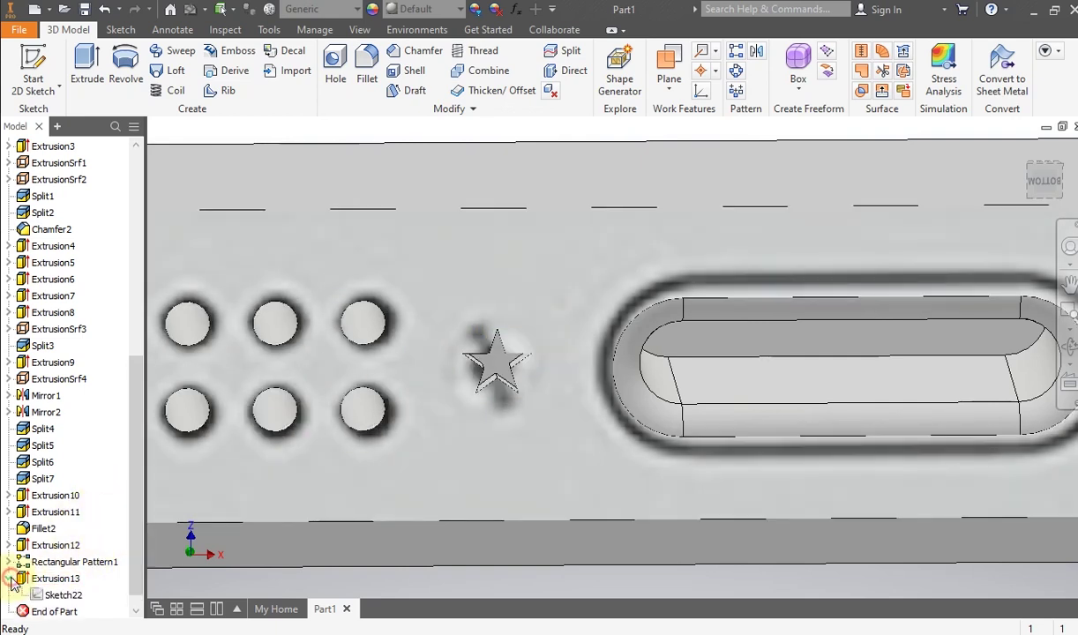
{"action": "left_click", "coordinate": [60, 595]}
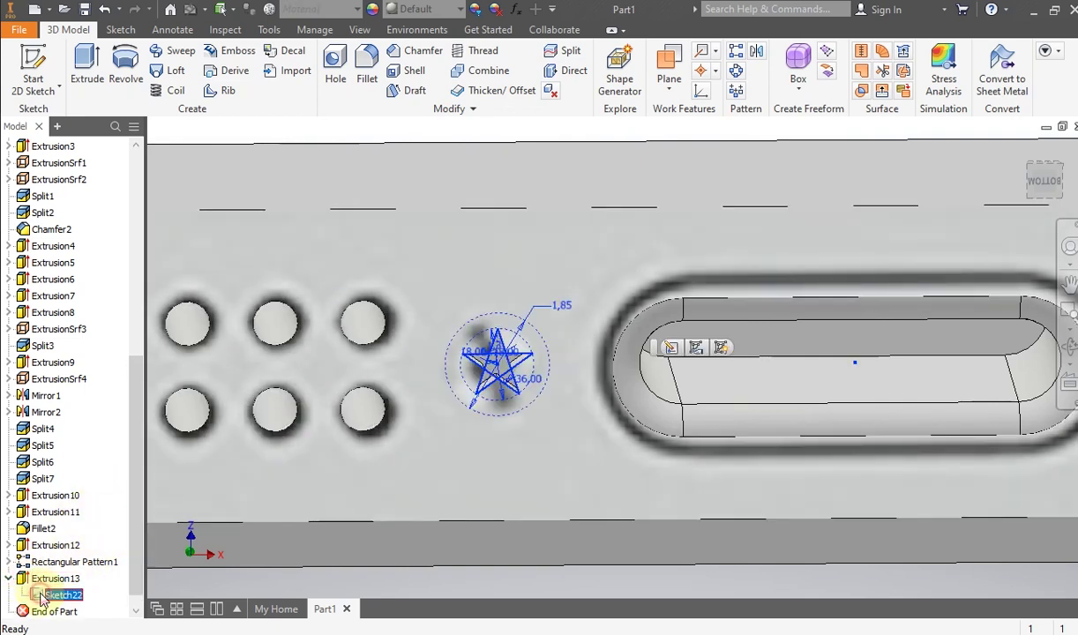
{"action": "right_click", "coordinate": [42, 600]}
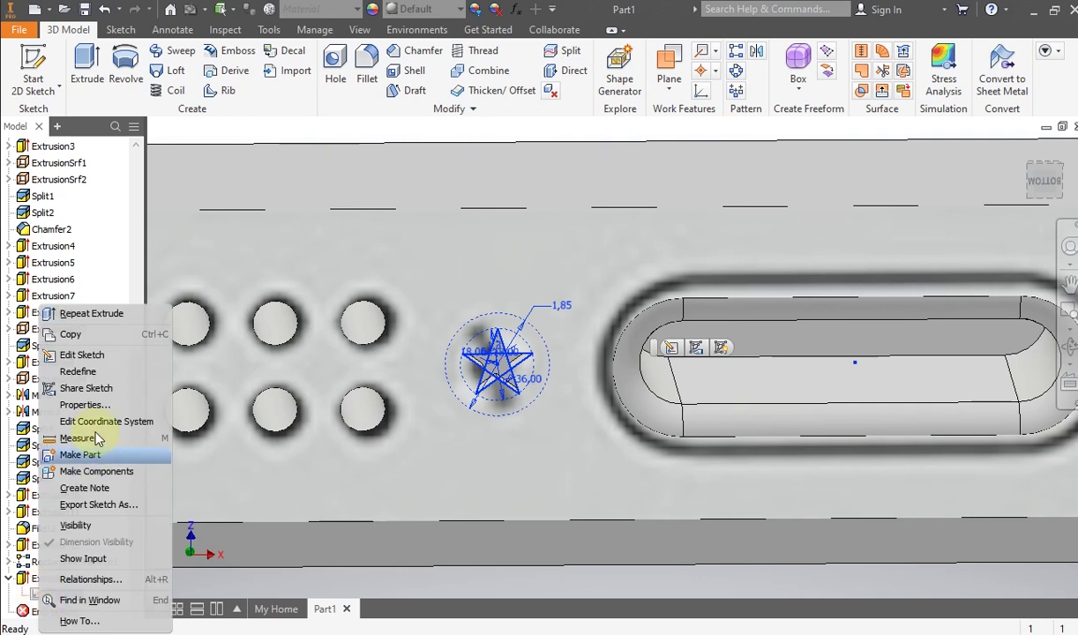
{"action": "left_click", "coordinate": [86, 388]}
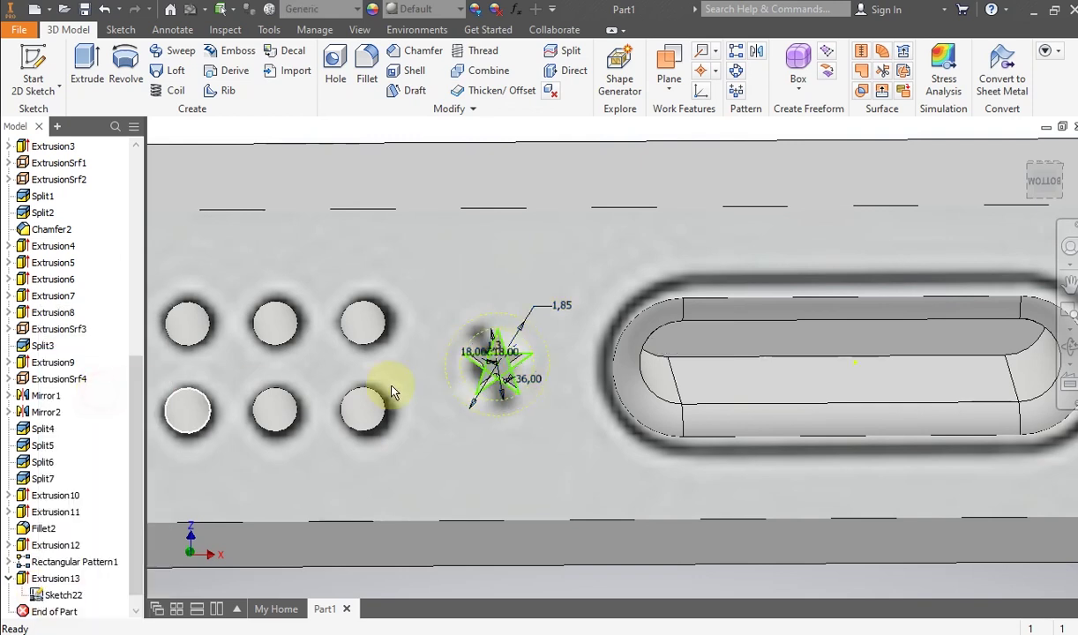
Step: Edit the shared star sketch to turn the outer 1.85 mm circle back into regular geometry, and finish the sketch
{"action": "right_click", "coordinate": [61, 597]}
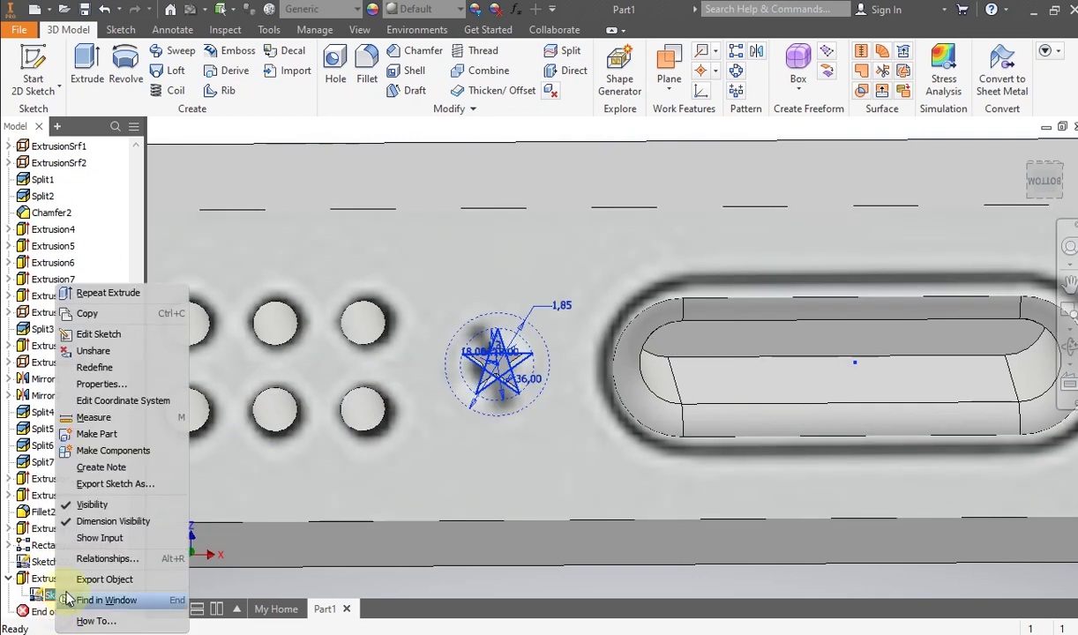
{"action": "left_click", "coordinate": [118, 336]}
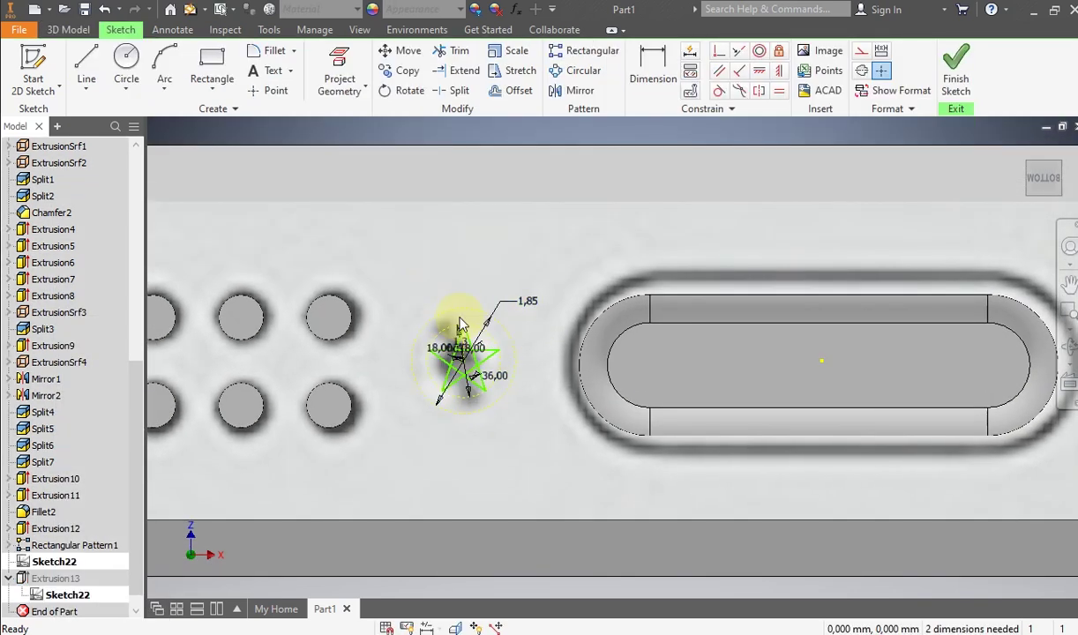
{"action": "left_click", "coordinate": [861, 51]}
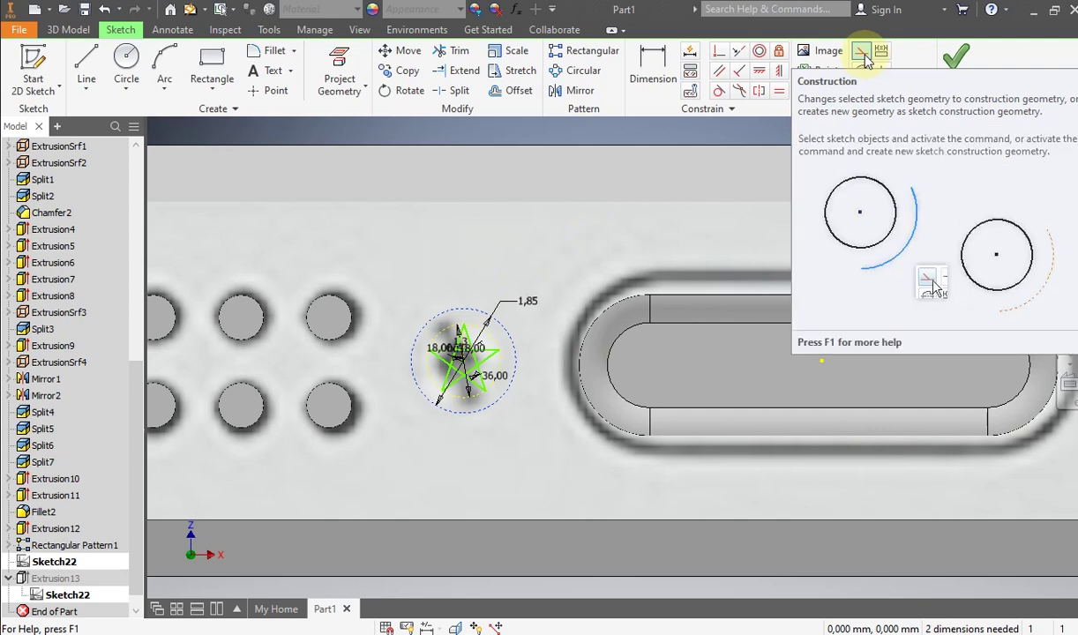
{"action": "left_click", "coordinate": [864, 55]}
{"action": "left_click", "coordinate": [956, 67]}
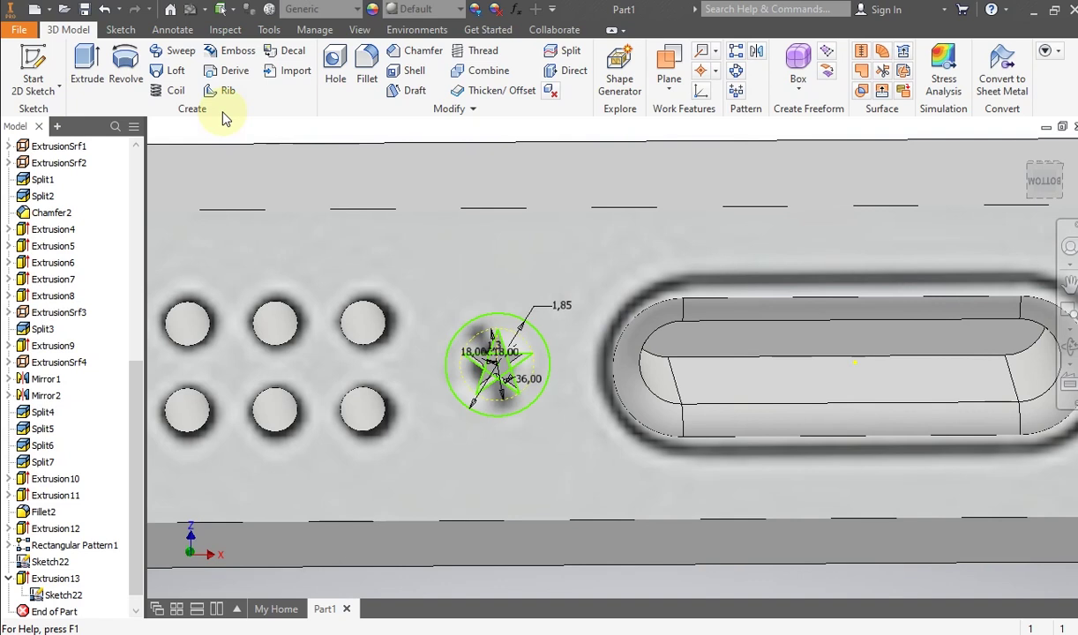
Step: Extrude the outer 1.85 mm circle around the star as a surface, 0.5 mm in the reversed direction
{"action": "left_click", "coordinate": [87, 73]}
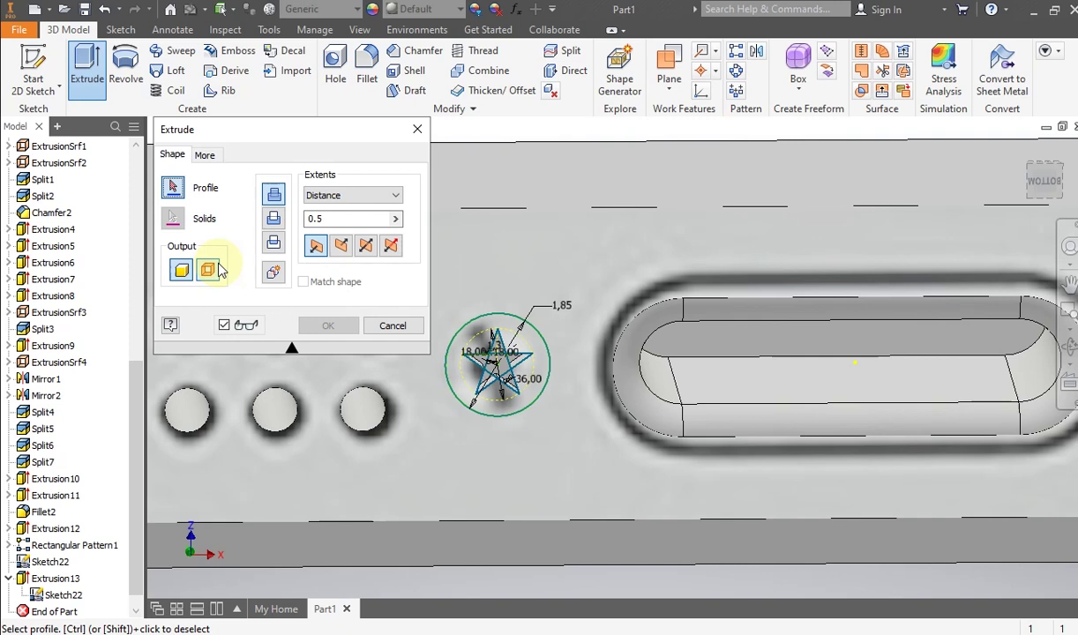
{"action": "left_click", "coordinate": [484, 321]}
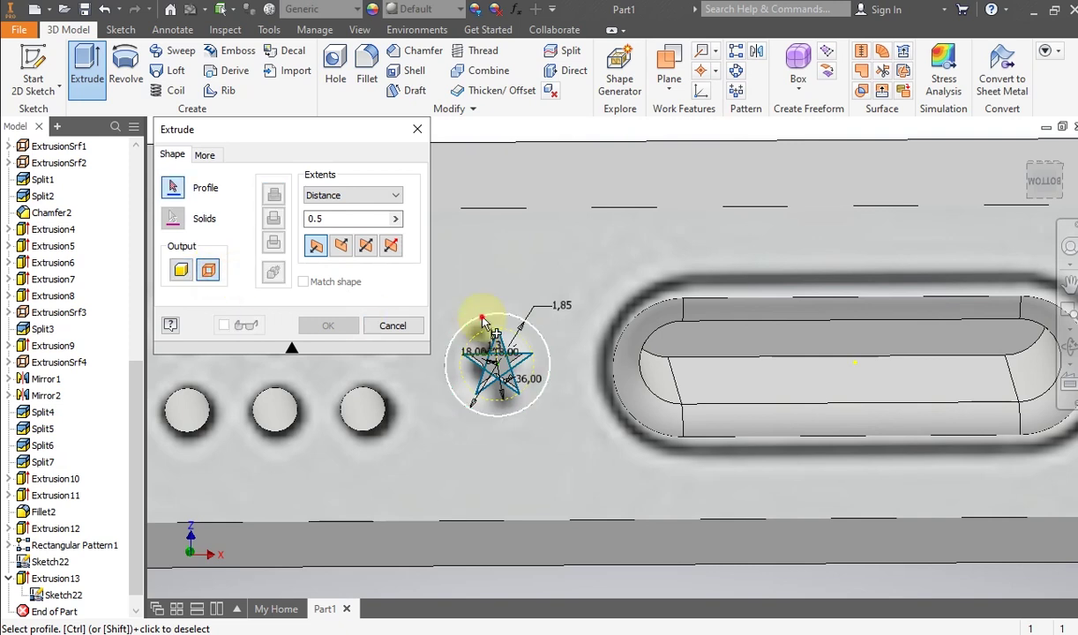
{"action": "left_click", "coordinate": [343, 248]}
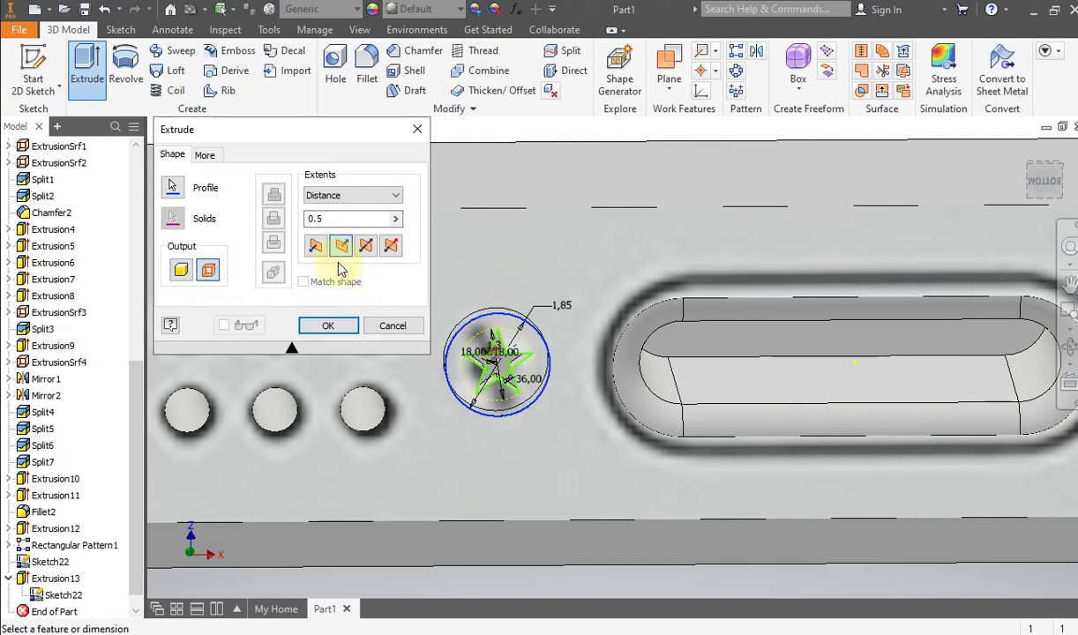
{"action": "left_click", "coordinate": [326, 329]}
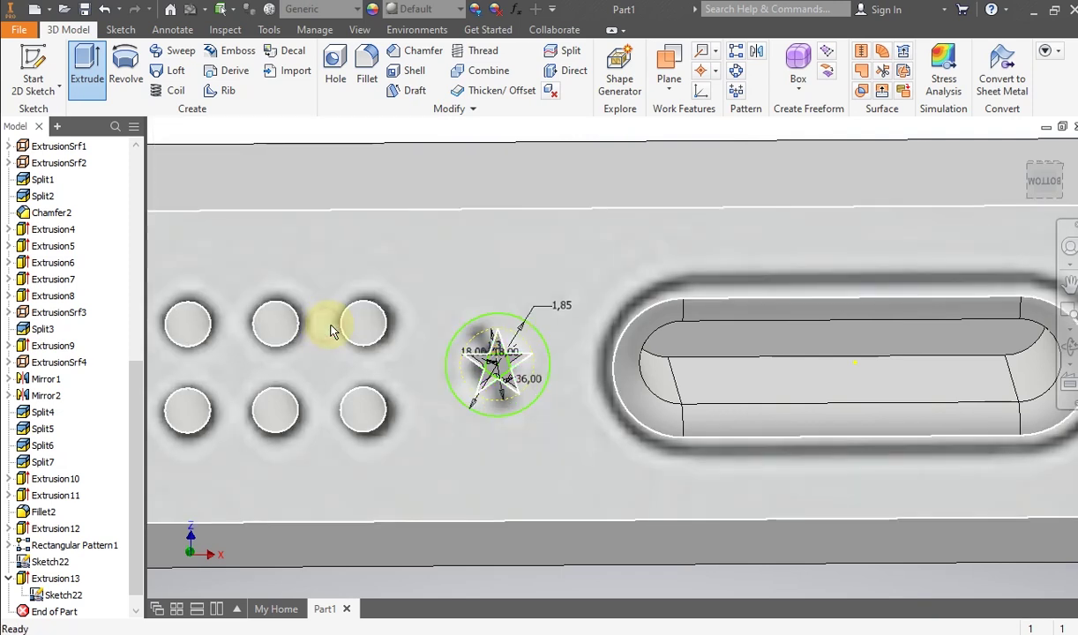
Step: Hide the shared star sketch on the phone's bottom face
{"action": "scroll", "coordinate": [493, 366], "scroll_direction": "down", "scroll_amount": 5}
{"action": "middle_click_drag", "start_coordinate": [494, 366], "coordinate": [492, 318]}
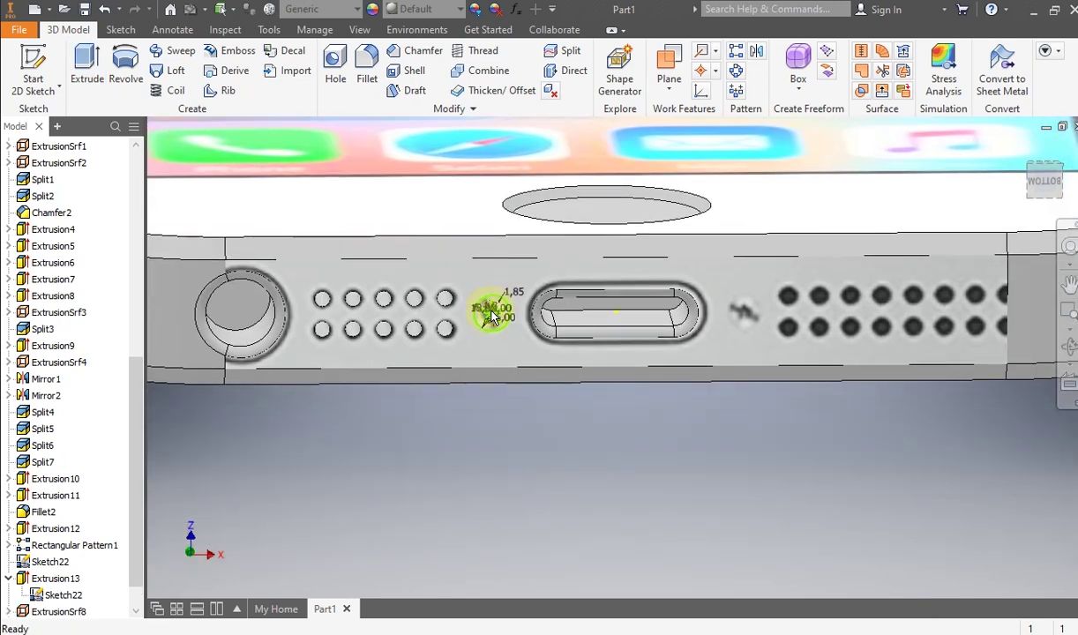
{"action": "scroll", "coordinate": [493, 313], "scroll_direction": "up", "scroll_amount": 5}
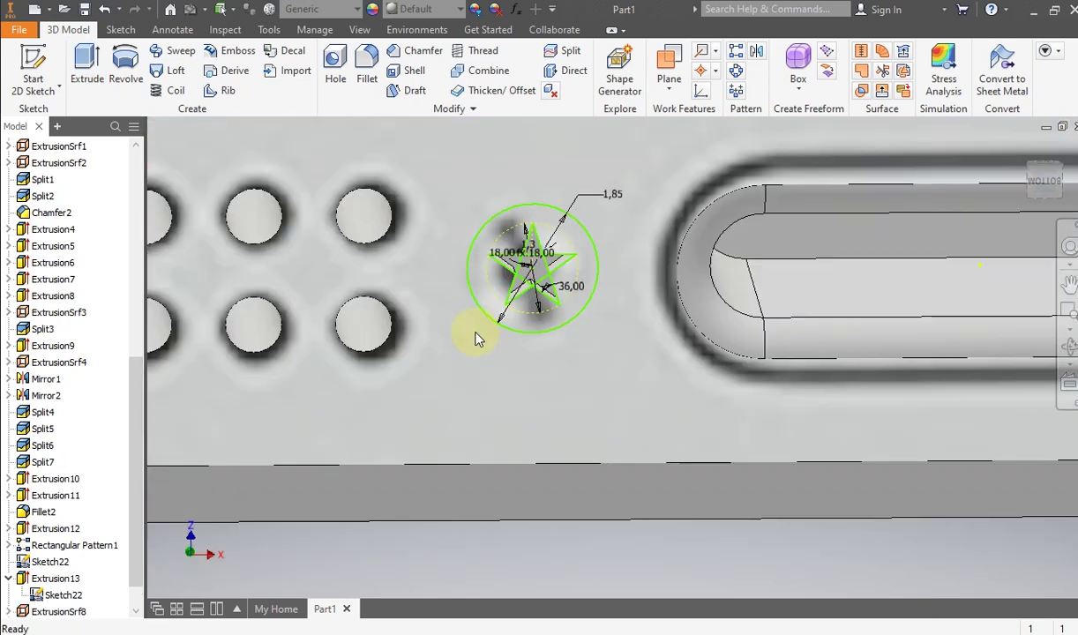
{"action": "scroll", "coordinate": [477, 337], "scroll_direction": "down", "scroll_amount": 3}
{"action": "scroll", "coordinate": [363, 369], "scroll_direction": "up", "scroll_amount": 1}
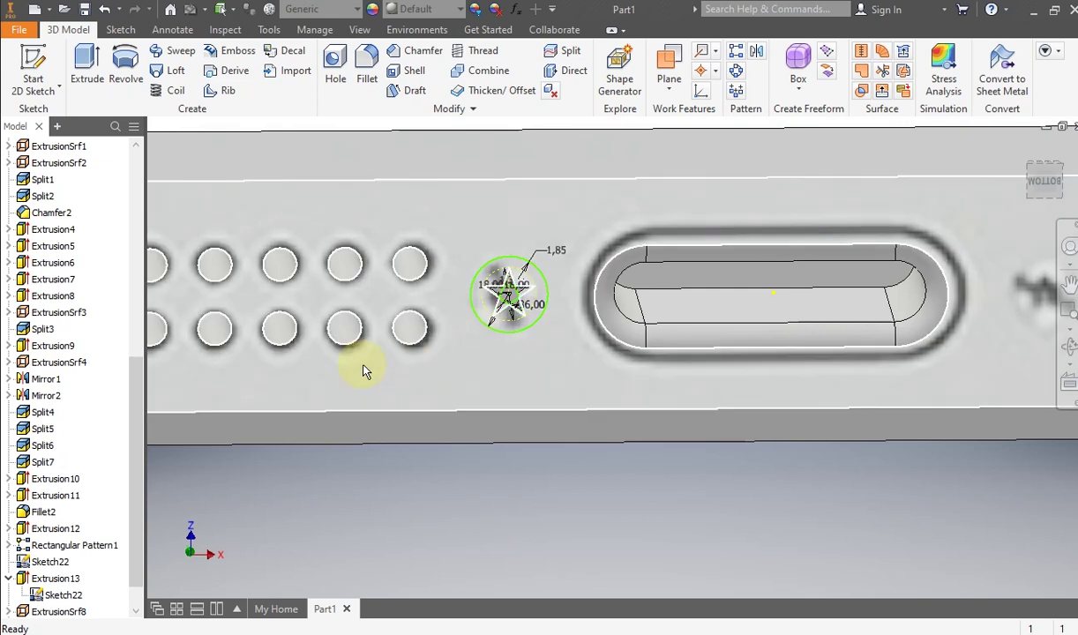
{"action": "right_click", "coordinate": [60, 599]}
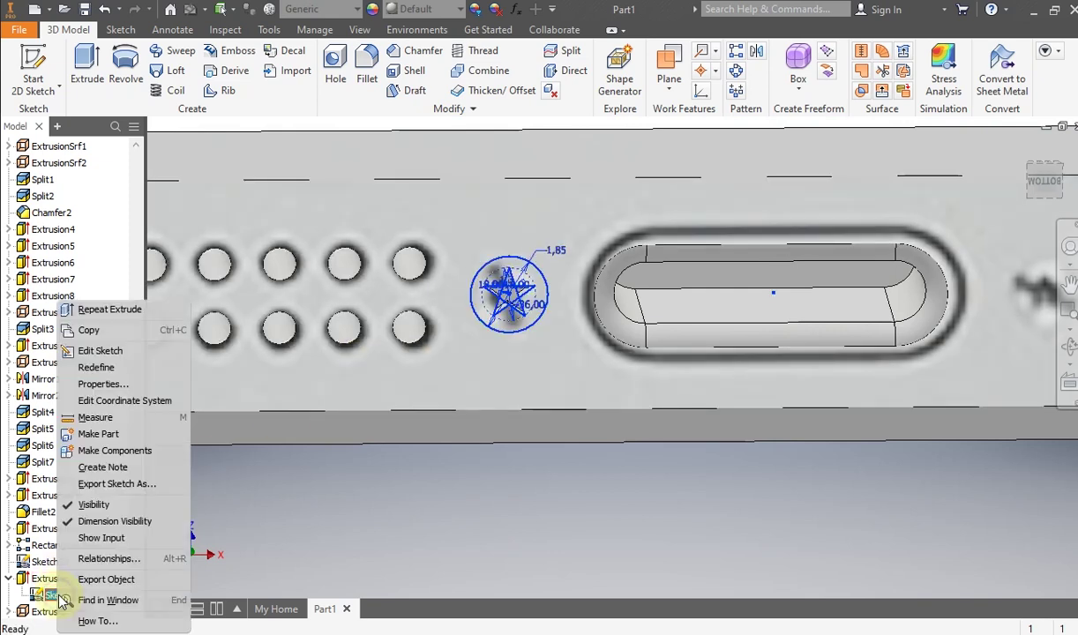
{"action": "left_click", "coordinate": [92, 504]}
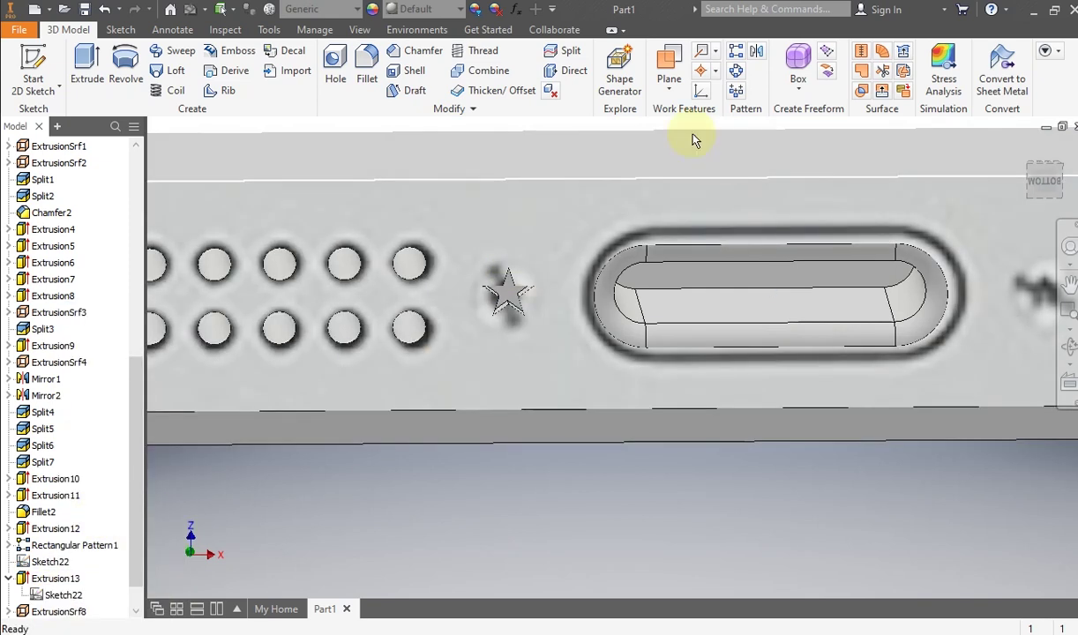
Step: Split the phone's bottom face with the circular surface to form a separate screw-head face around the star recess
{"action": "left_click", "coordinate": [565, 55]}
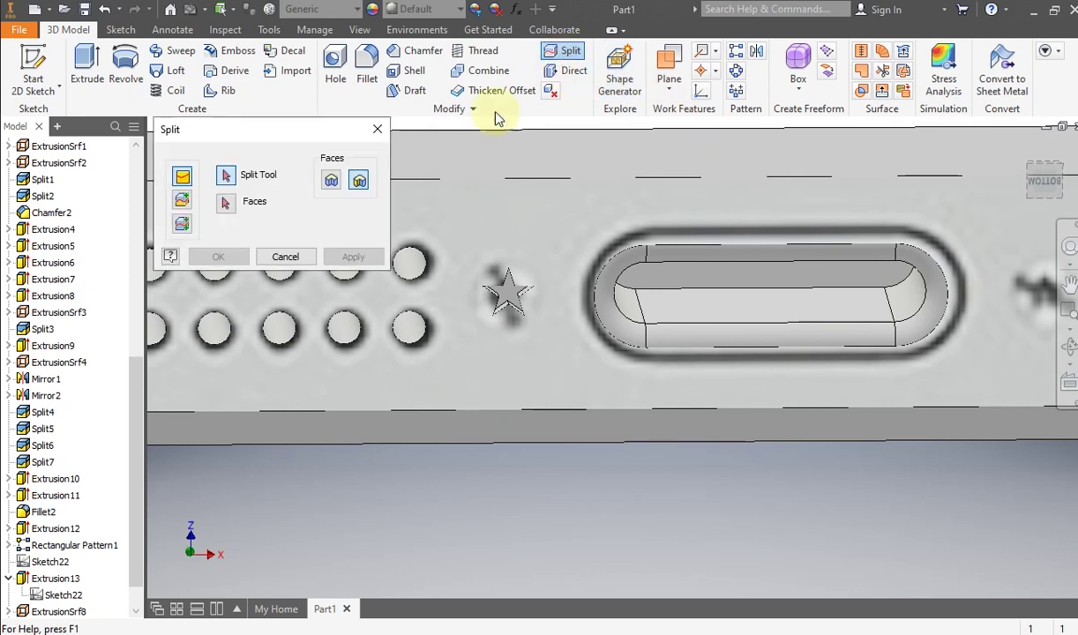
{"action": "left_click", "coordinate": [501, 255]}
{"action": "left_click", "coordinate": [500, 225]}
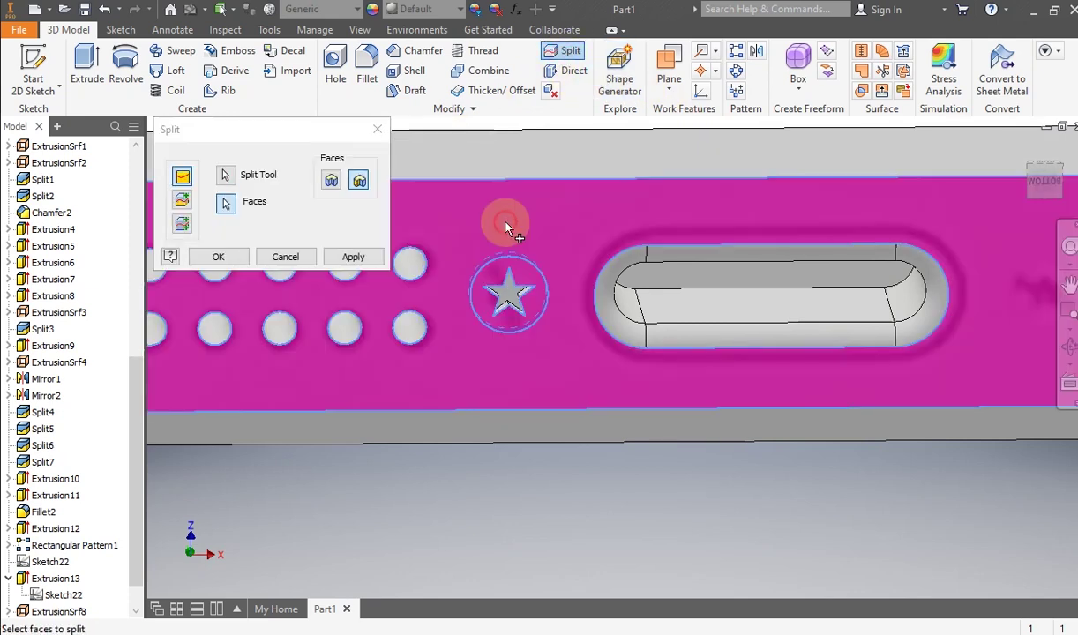
{"action": "left_click", "coordinate": [344, 257]}
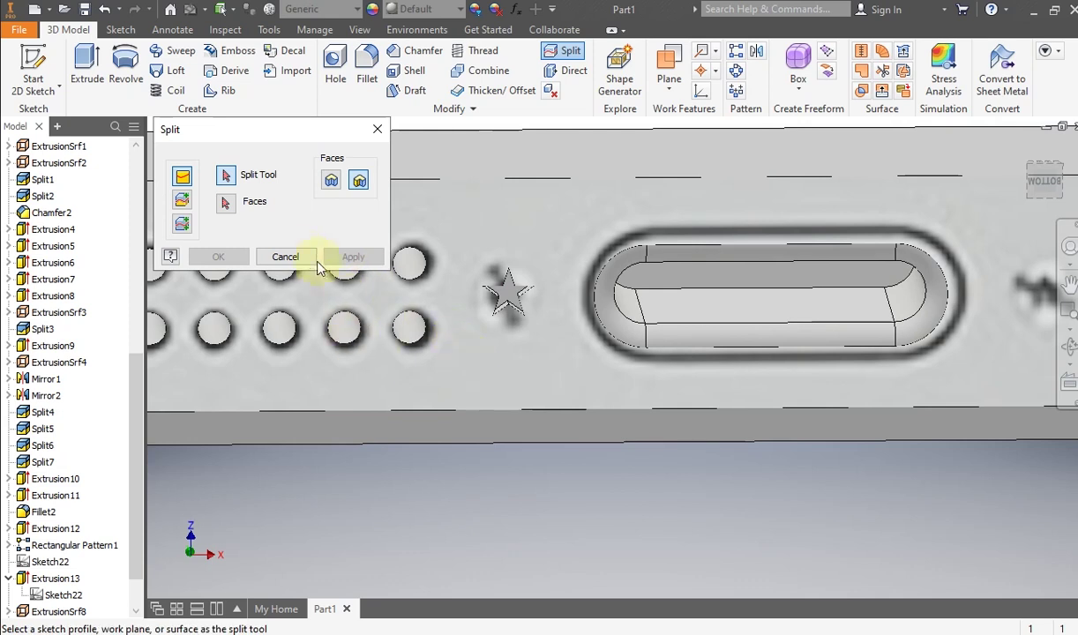
{"action": "left_click", "coordinate": [304, 257]}
{"action": "left_click", "coordinate": [554, 228]}
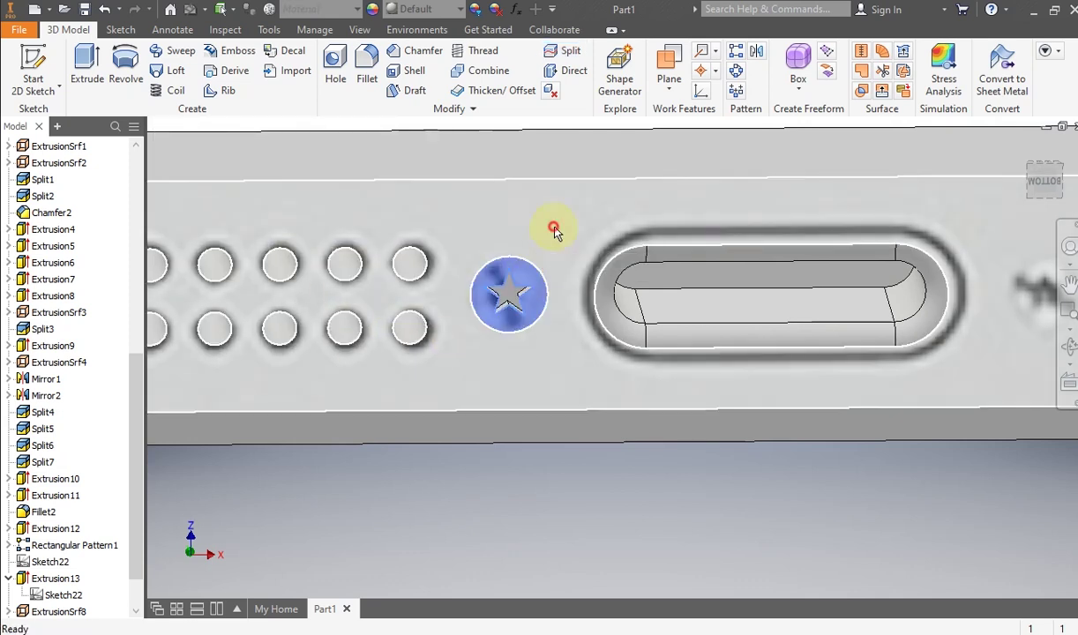
{"action": "left_click", "coordinate": [463, 316]}
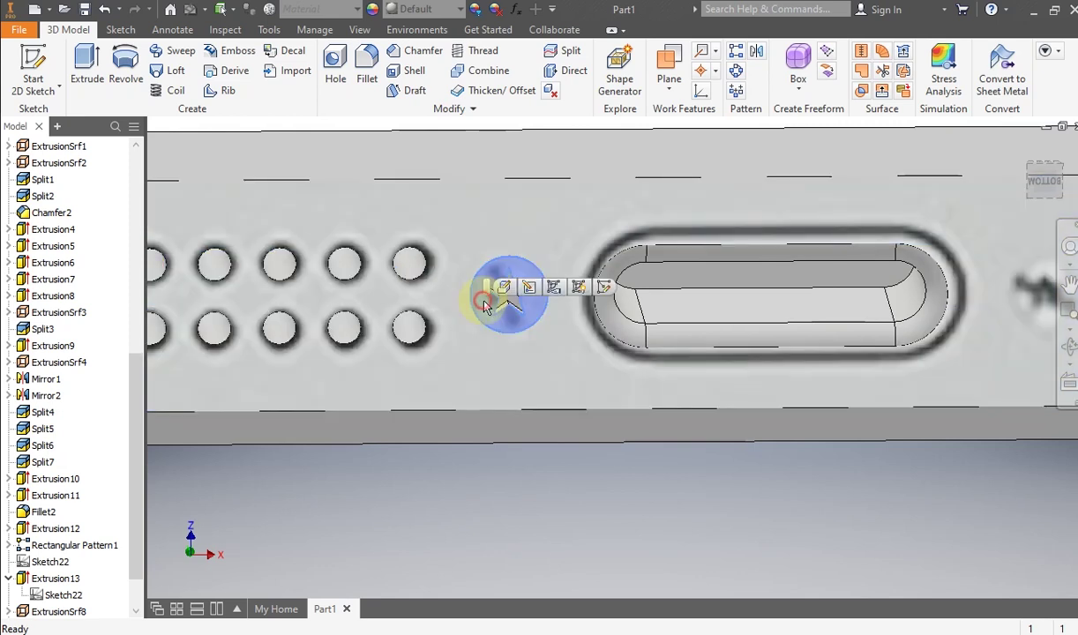
{"action": "scroll", "coordinate": [446, 474], "scroll_direction": "down", "scroll_amount": 3}
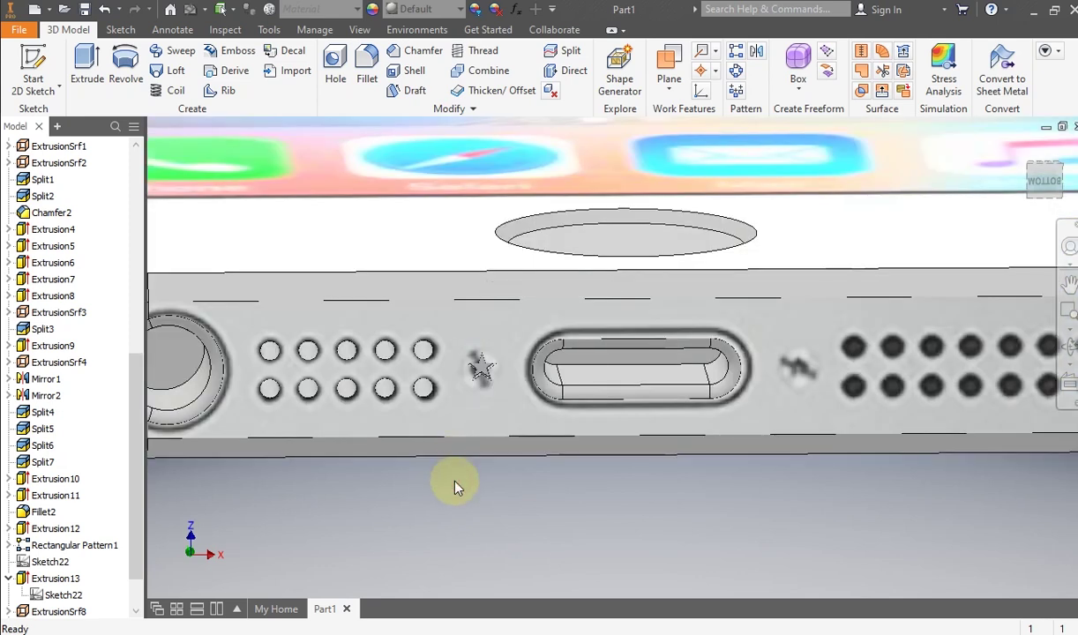
{"action": "left_click", "coordinate": [434, 508]}
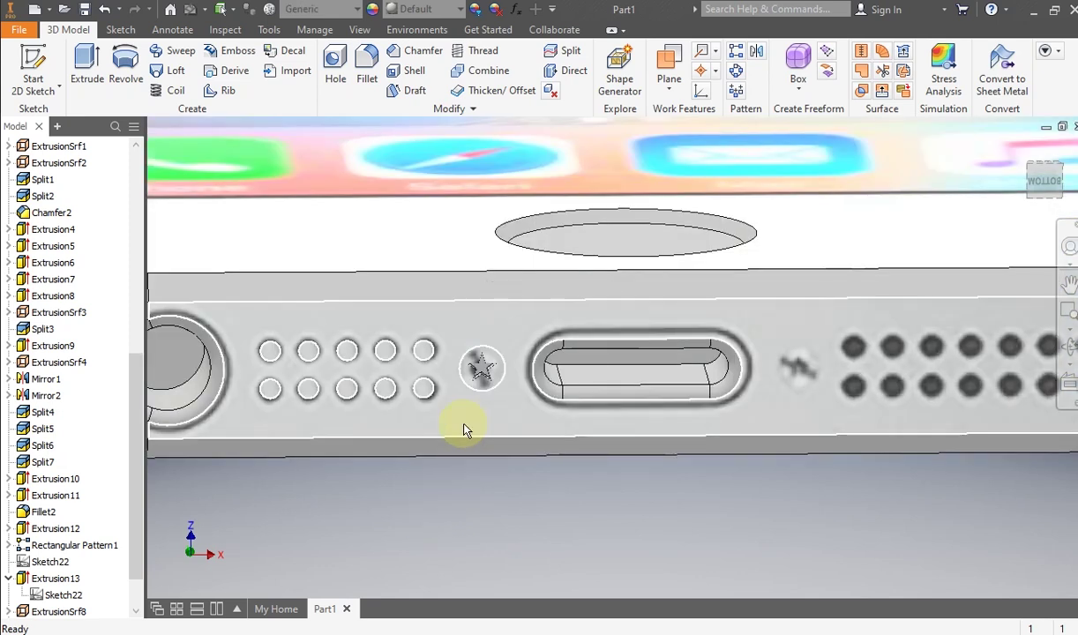
Step: Mirror the small hole cut, its rectangular pattern, the star cut and the circular surface about the YZ plane
{"action": "scroll", "coordinate": [468, 436], "scroll_direction": "down", "scroll_amount": 3}
{"action": "middle_click_drag", "start_coordinate": [474, 445], "coordinate": [428, 428]}
{"action": "scroll", "coordinate": [428, 428], "scroll_direction": "up", "scroll_amount": 3}
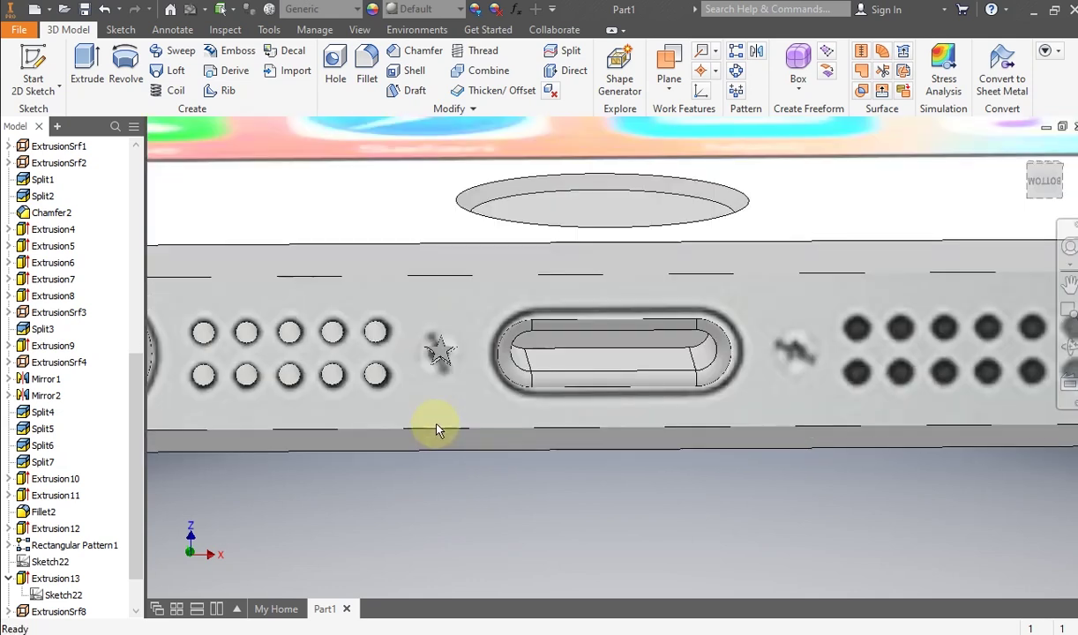
{"action": "scroll", "coordinate": [421, 363], "scroll_direction": "down", "scroll_amount": 2}
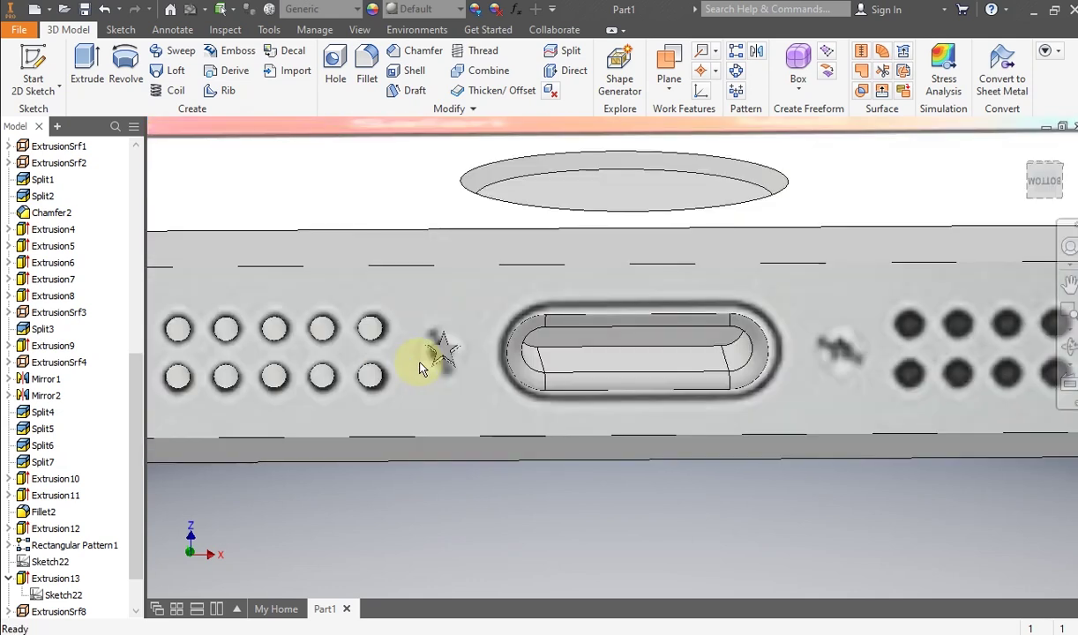
{"action": "scroll", "coordinate": [421, 369], "scroll_direction": "down", "scroll_amount": 2}
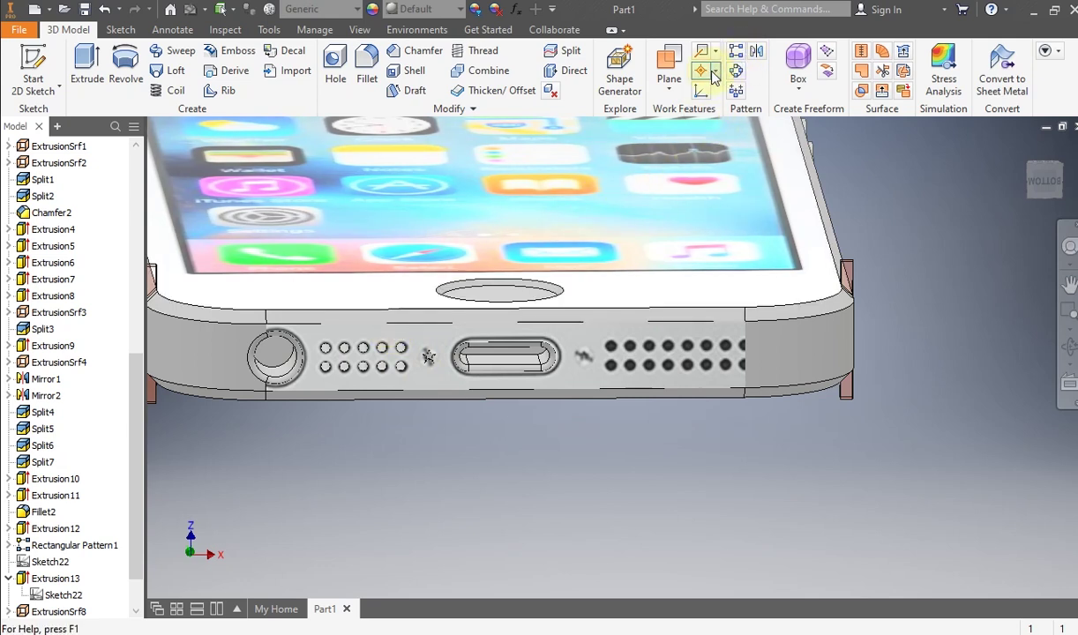
{"action": "left_click", "coordinate": [755, 54]}
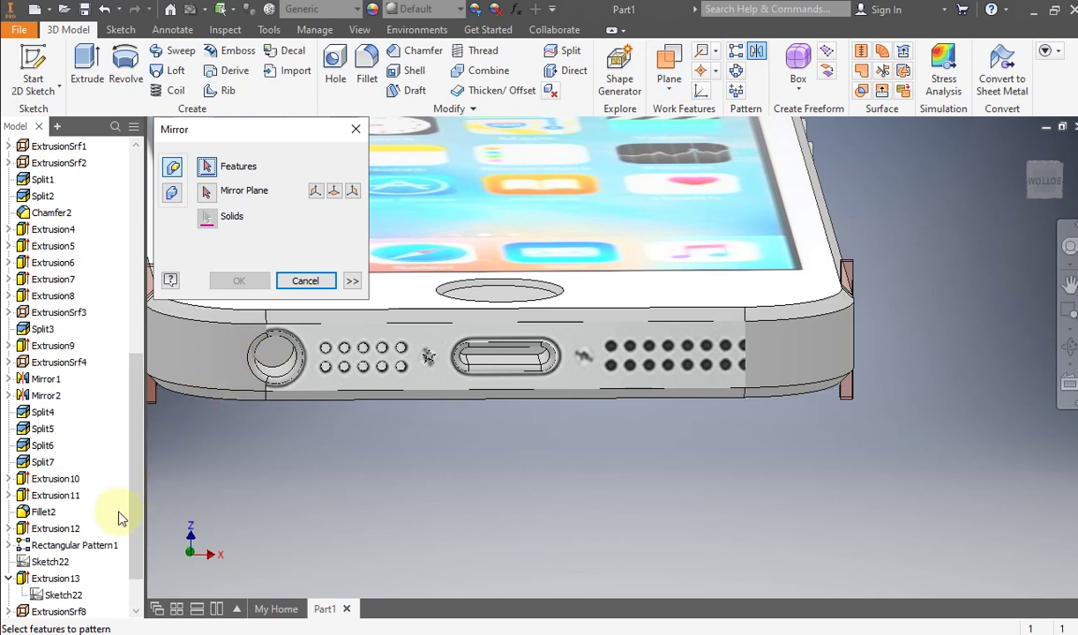
{"action": "left_click", "coordinate": [64, 530]}
{"action": "left_click", "coordinate": [63, 546]}
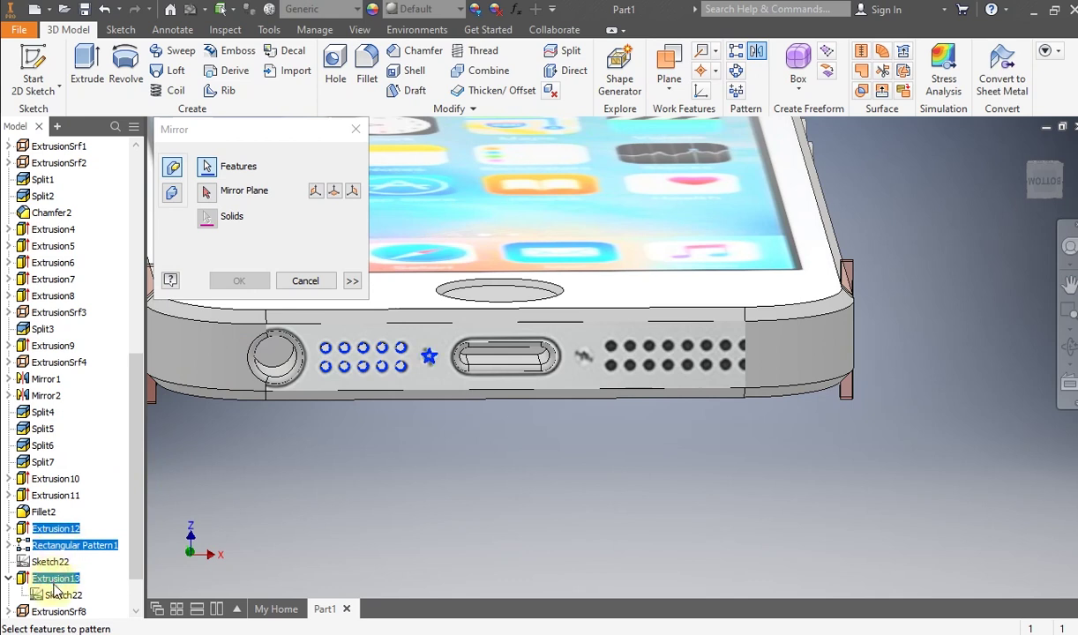
{"action": "scroll", "coordinate": [53, 589], "scroll_direction": "down", "scroll_amount": 1}
{"action": "left_click", "coordinate": [53, 565]}
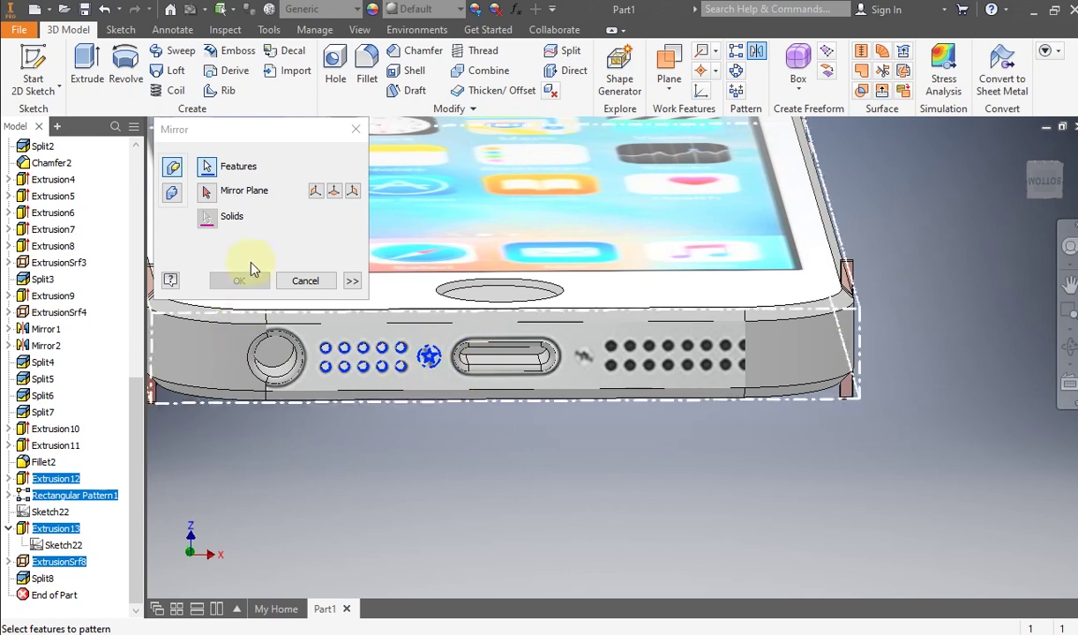
{"action": "left_click", "coordinate": [205, 194]}
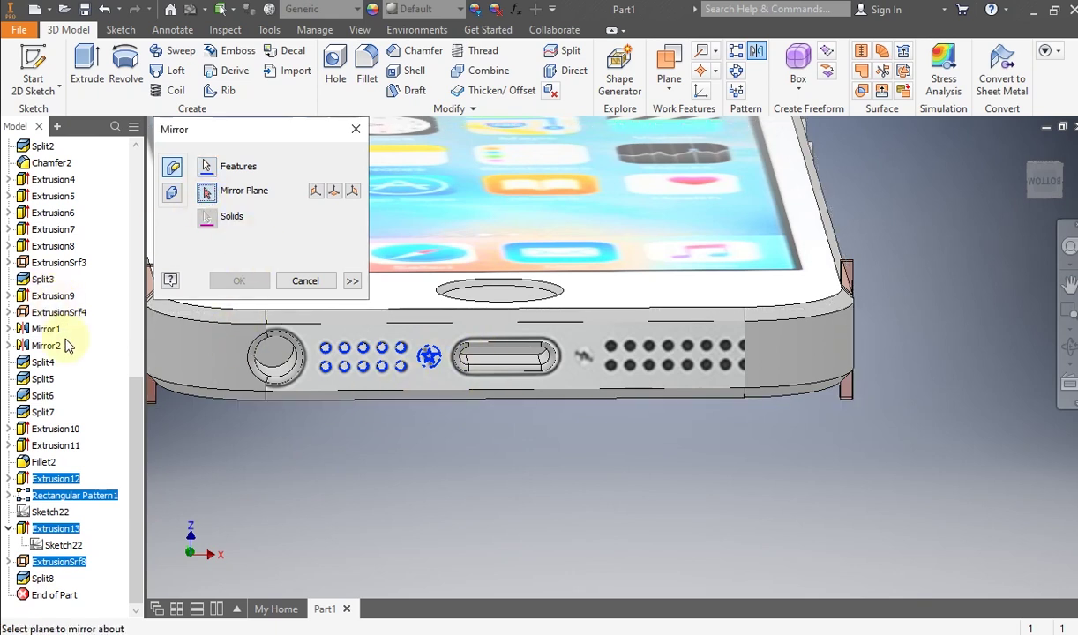
{"action": "scroll", "coordinate": [75, 360], "scroll_direction": "up", "scroll_amount": 9}
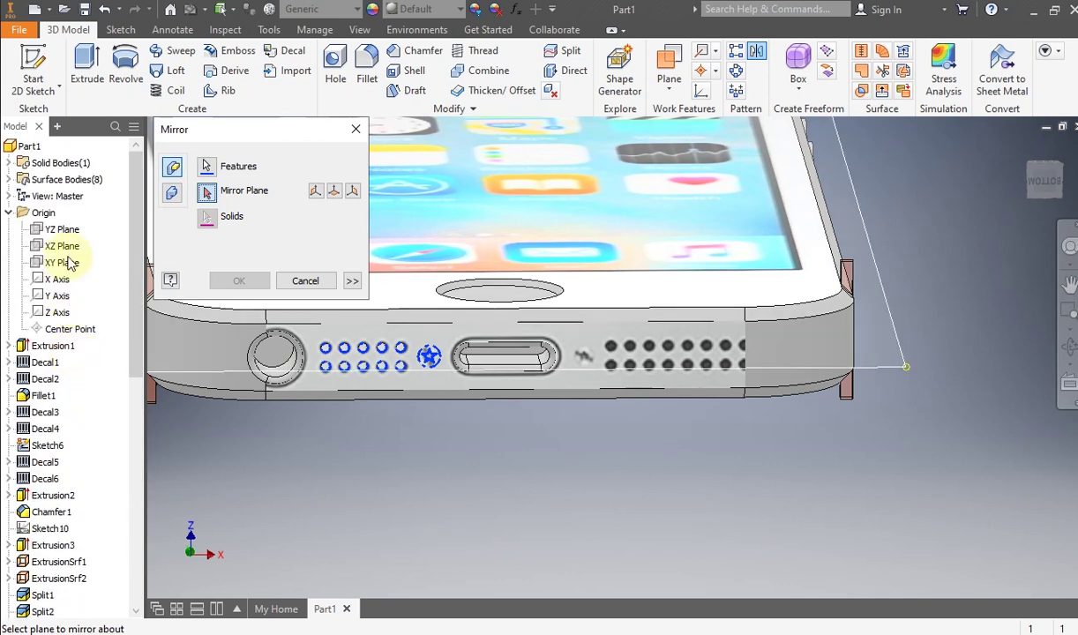
{"action": "left_click", "coordinate": [69, 233]}
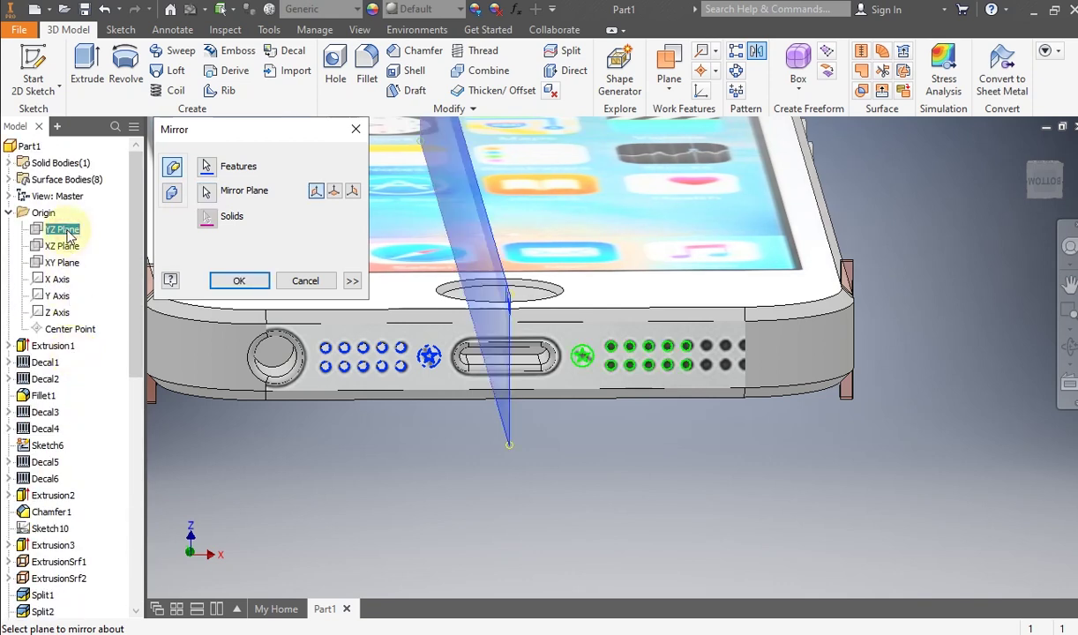
{"action": "left_click", "coordinate": [230, 282]}
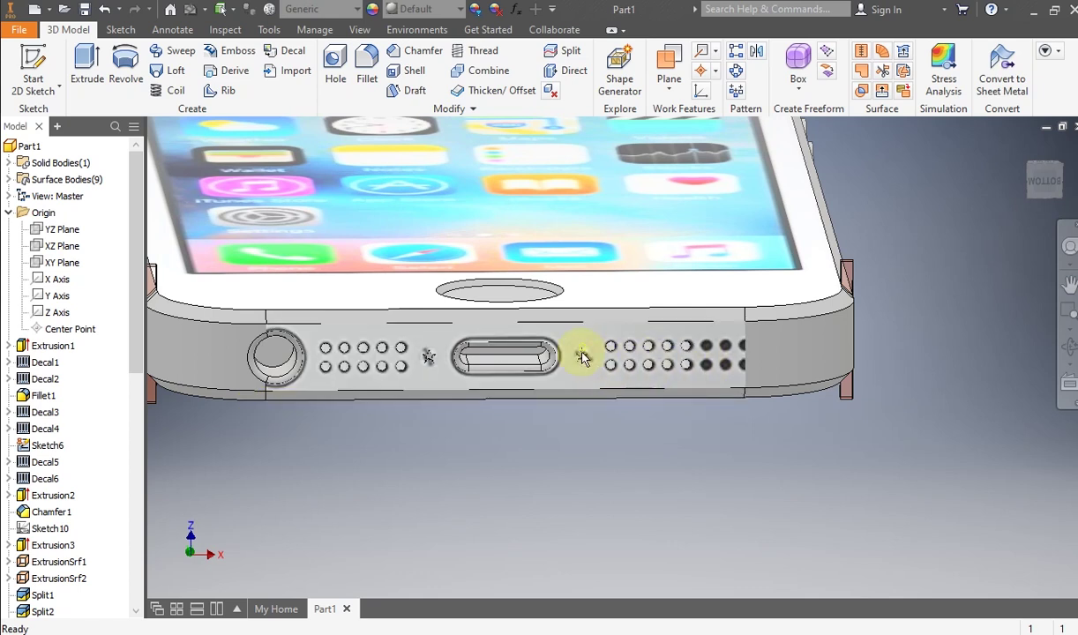
Step: Split the phone's bottom face with the mirrored circular surface around the second star recess
{"action": "scroll", "coordinate": [583, 355], "scroll_direction": "up", "scroll_amount": 5}
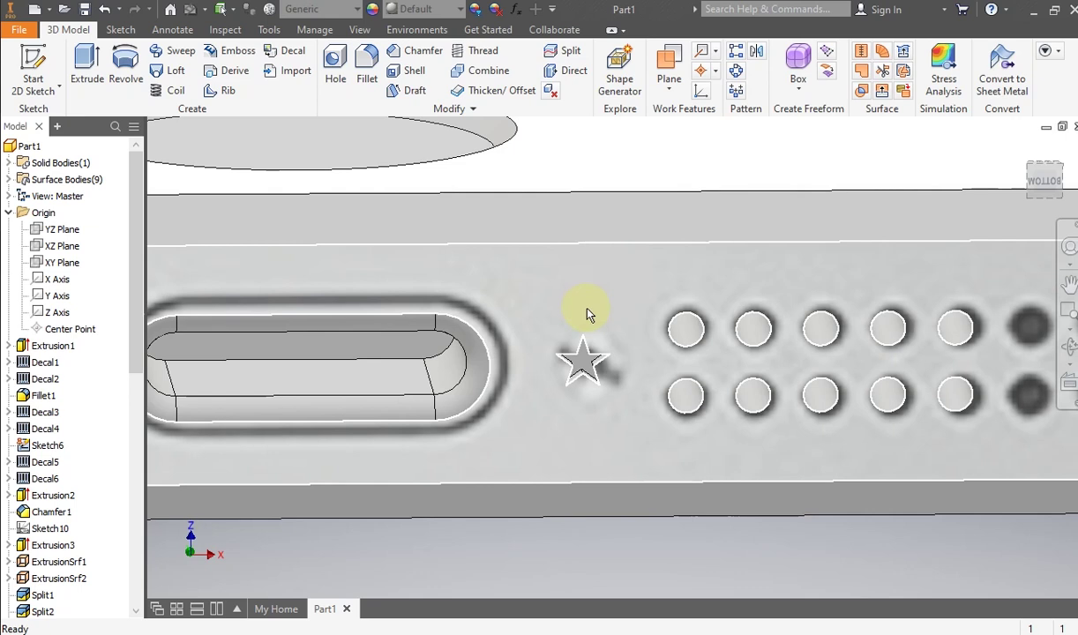
{"action": "left_click", "coordinate": [563, 50]}
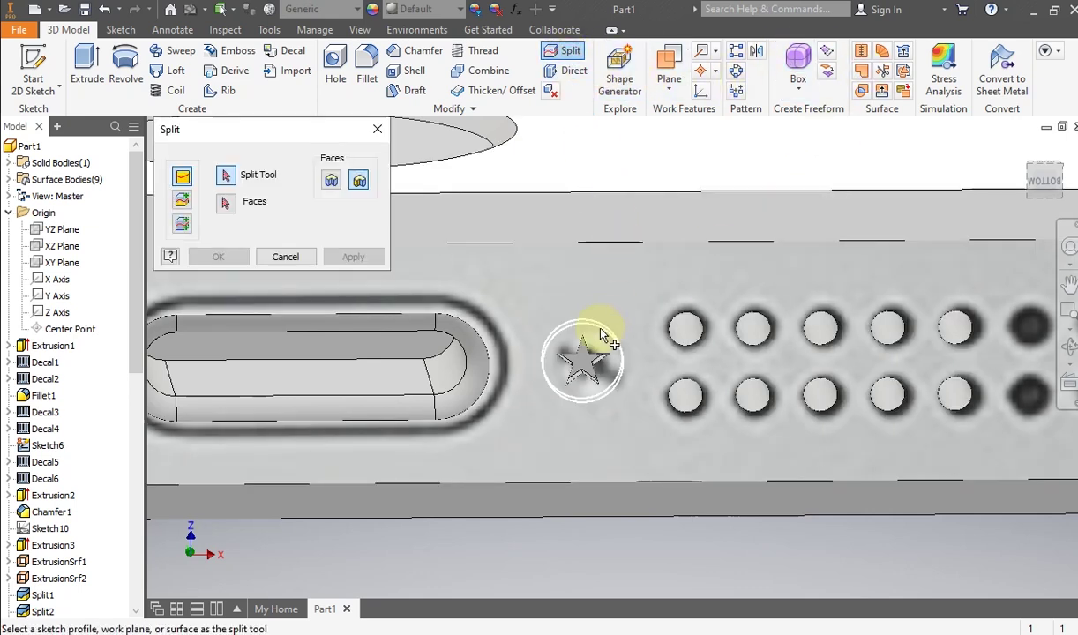
{"action": "left_click", "coordinate": [602, 336]}
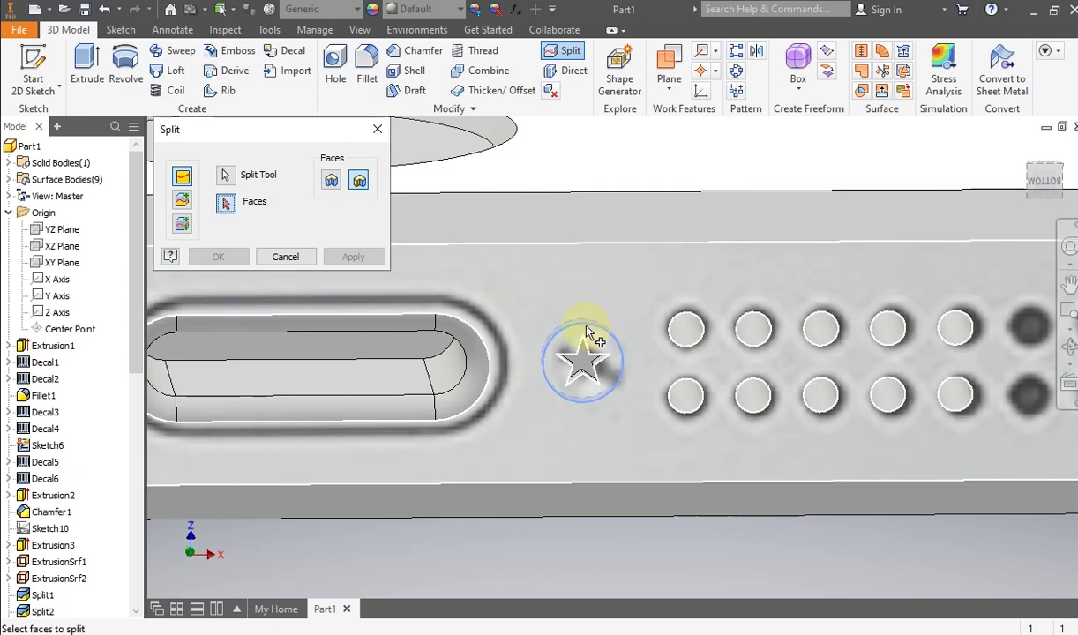
{"action": "left_click", "coordinate": [569, 296]}
{"action": "left_click", "coordinate": [371, 259]}
{"action": "scroll", "coordinate": [493, 320], "scroll_direction": "up", "scroll_amount": 4}
{"action": "middle_click_drag", "start_coordinate": [494, 320], "coordinate": [405, 330]}
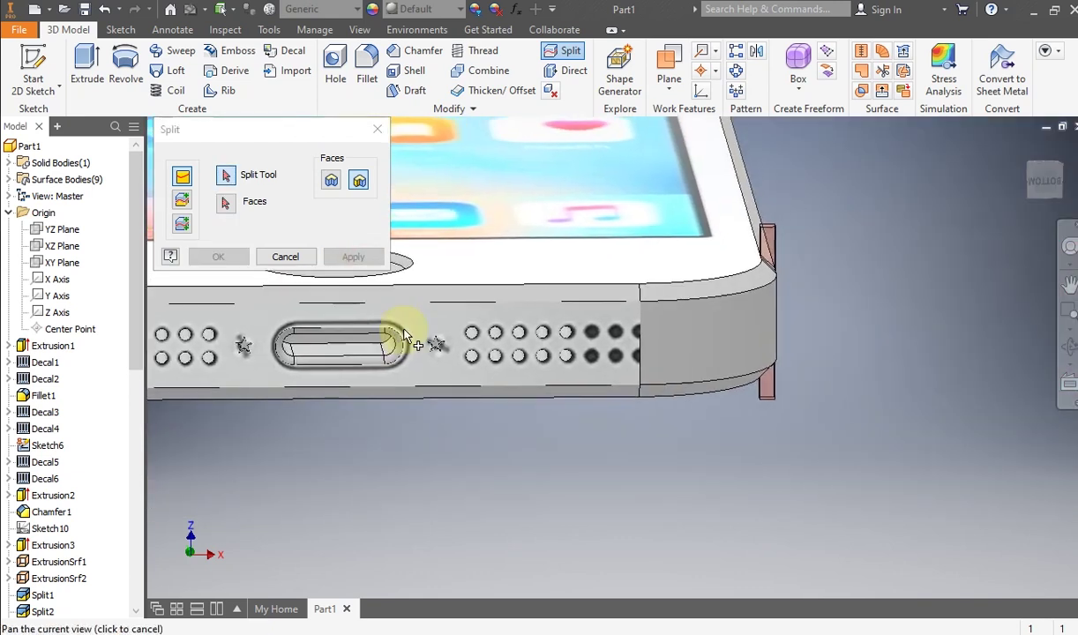
{"action": "scroll", "coordinate": [407, 325], "scroll_direction": "down", "scroll_amount": 3}
{"action": "middle_click_drag", "start_coordinate": [654, 381], "coordinate": [609, 386]}
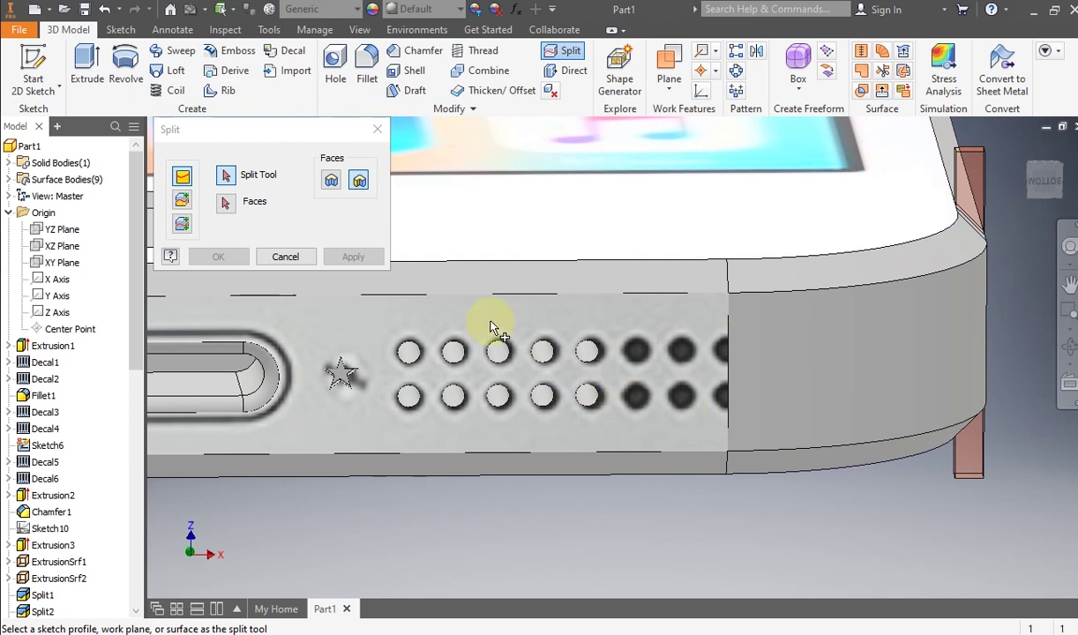
{"action": "left_click", "coordinate": [303, 256]}
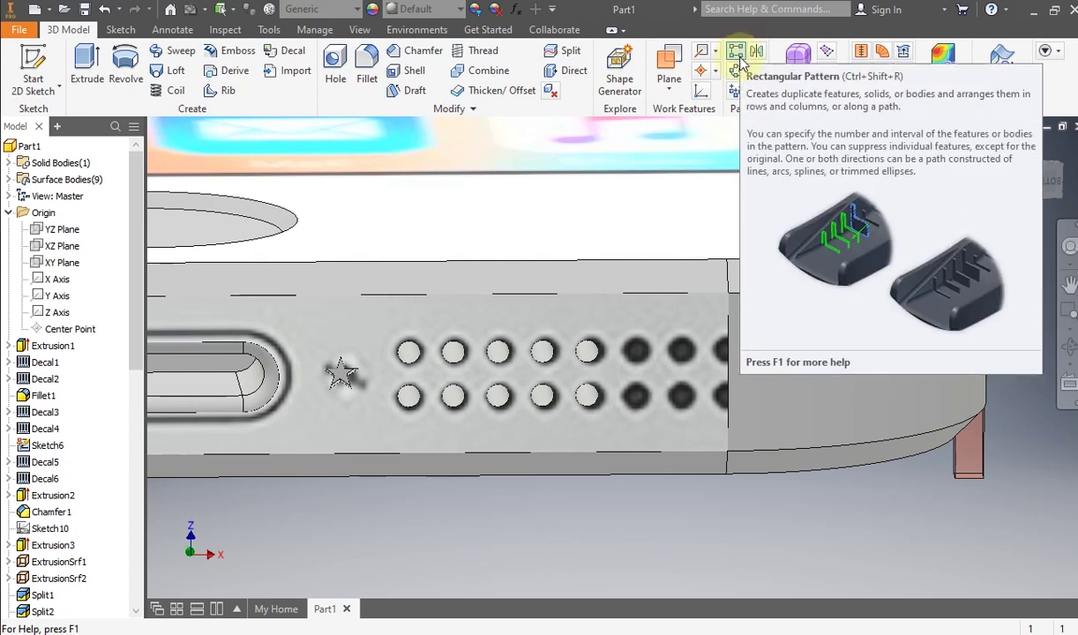
{"action": "left_click", "coordinate": [738, 54]}
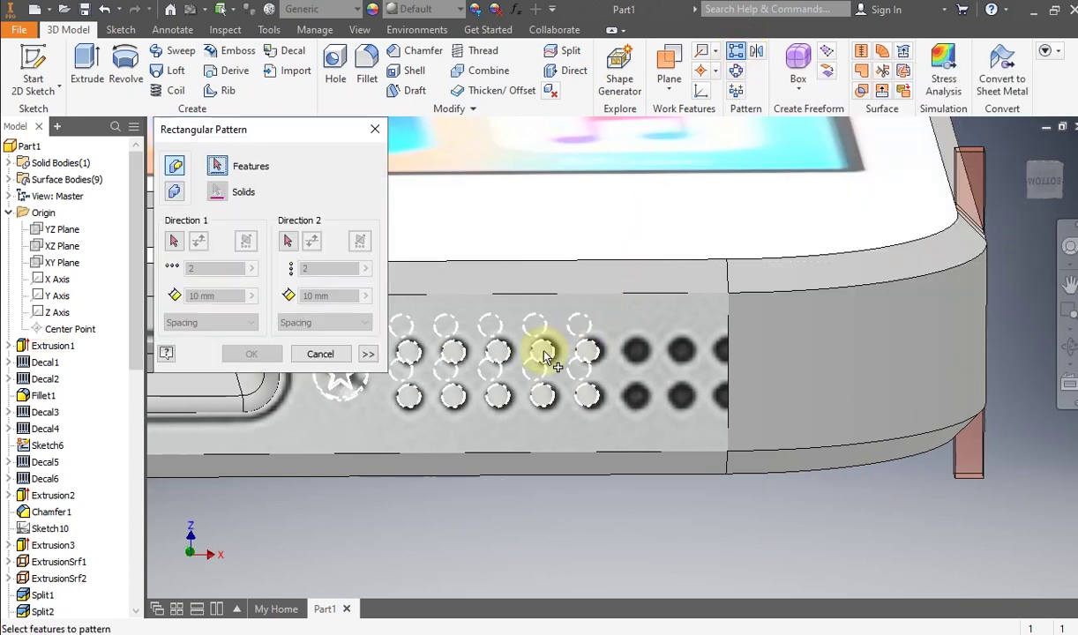
{"action": "left_click", "coordinate": [321, 354]}
{"action": "scroll", "coordinate": [424, 351], "scroll_direction": "down", "scroll_amount": 5}
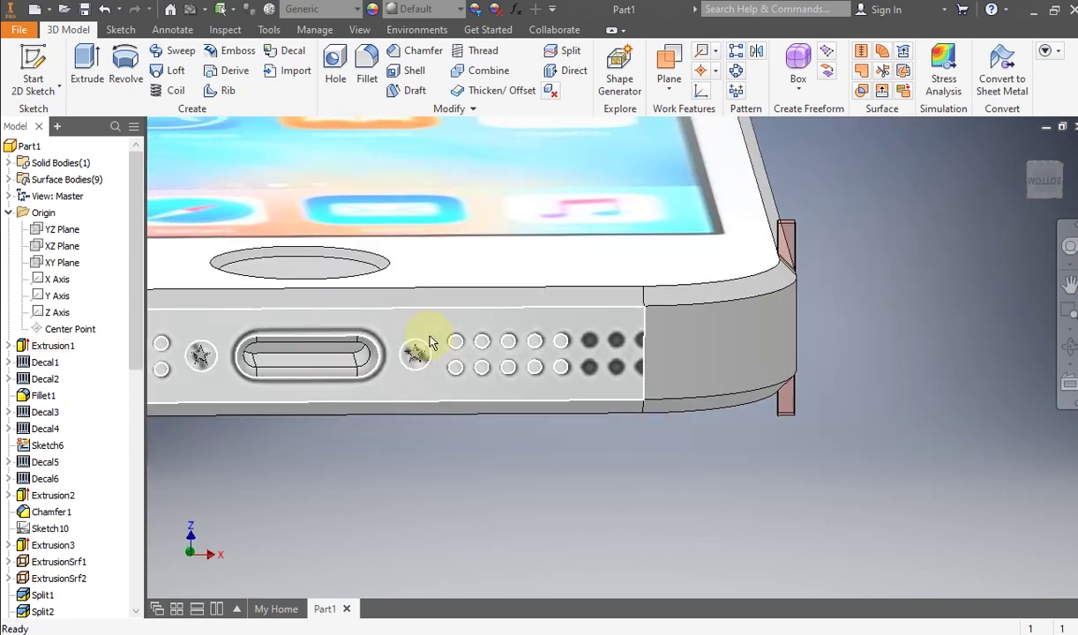
{"action": "scroll", "coordinate": [79, 549], "scroll_direction": "down", "scroll_amount": 6}
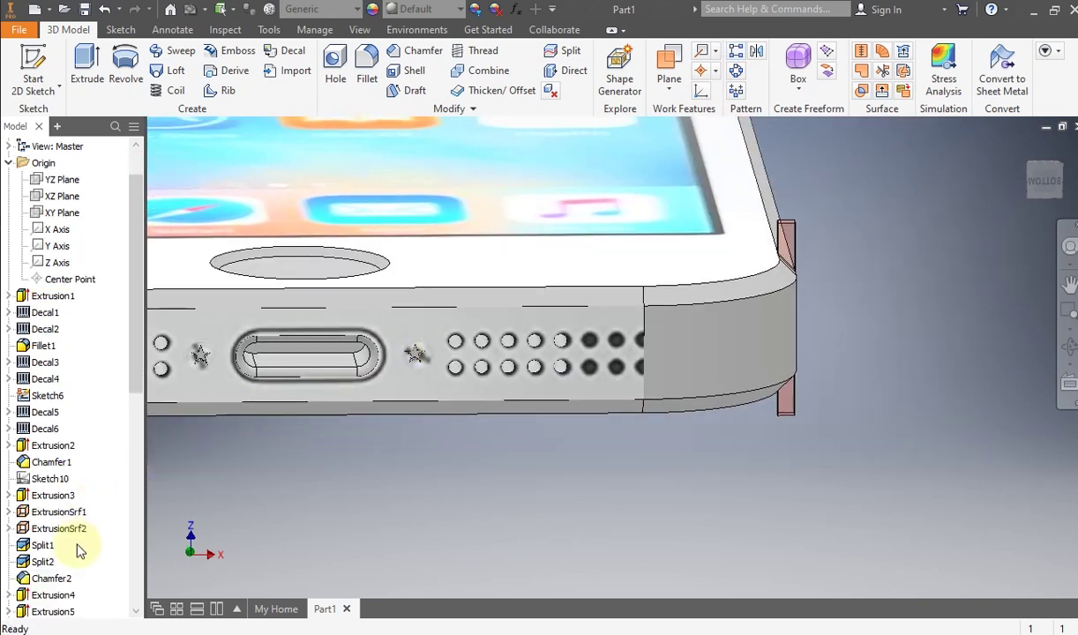
Step: Delete the mirror feature that copied the holes, star cut and circular surface across the YZ plane, together with its dependent split
{"action": "scroll", "coordinate": [78, 565], "scroll_direction": "down", "scroll_amount": 4}
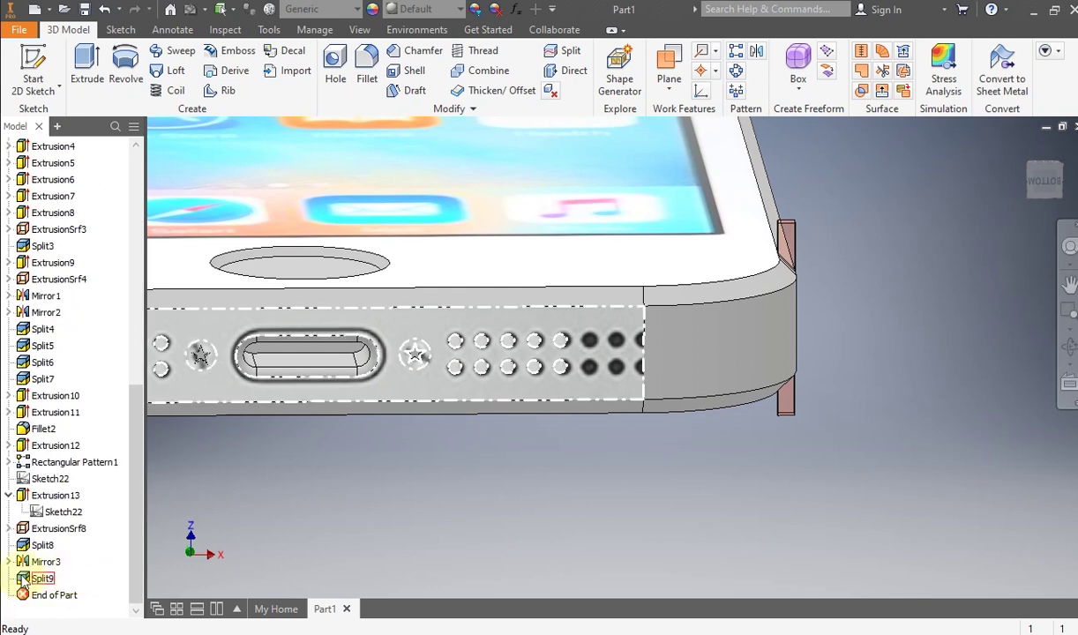
{"action": "left_click", "coordinate": [10, 562]}
{"action": "left_click", "coordinate": [35, 562]}
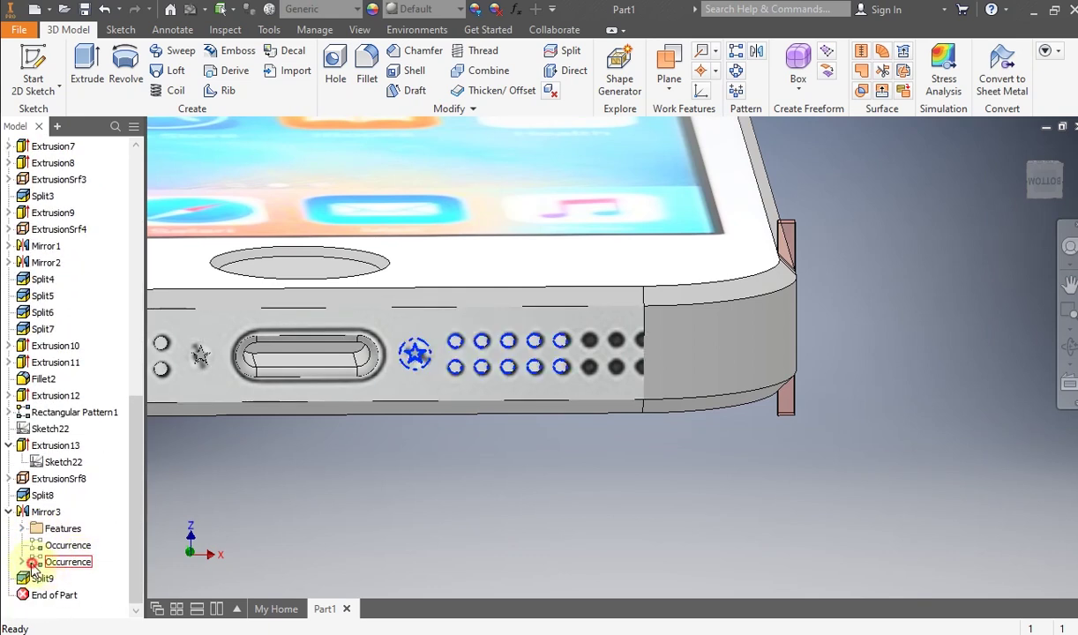
{"action": "left_click", "coordinate": [21, 562]}
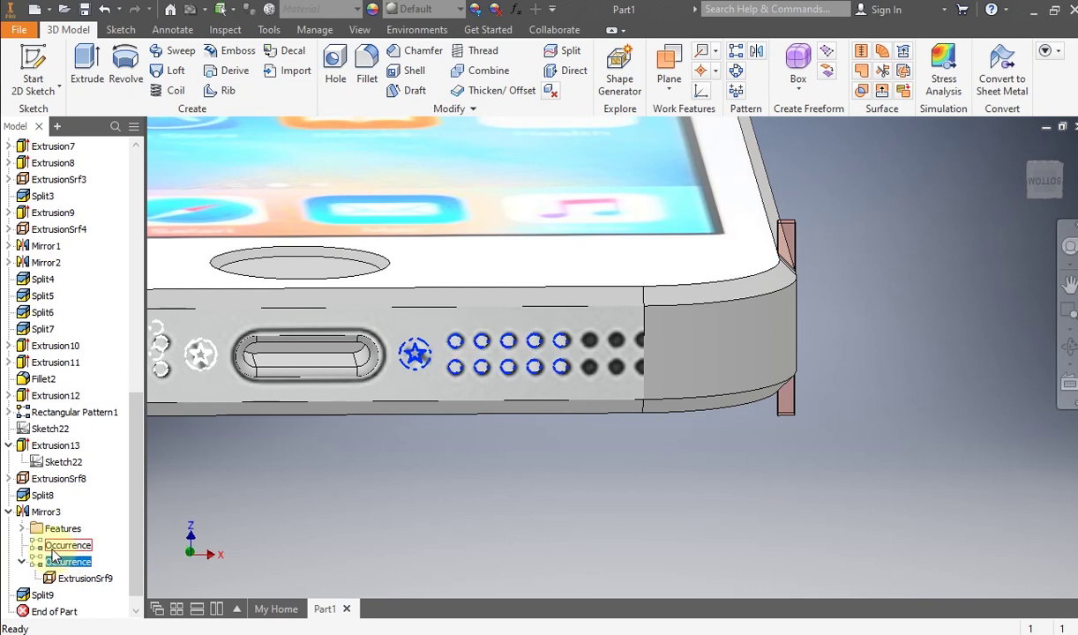
{"action": "left_click", "coordinate": [64, 582]}
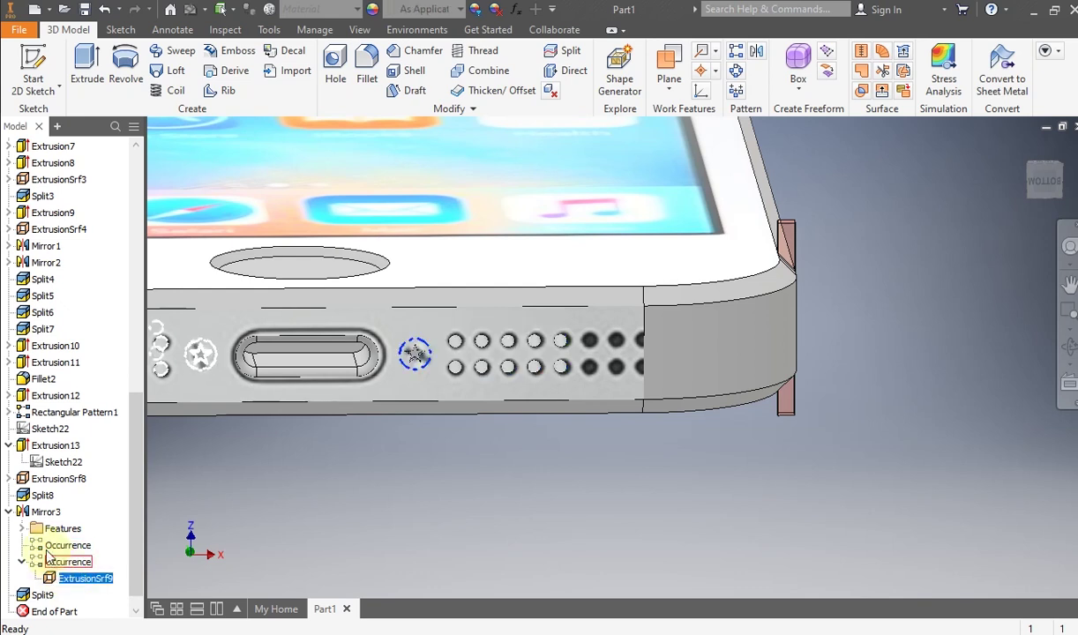
{"action": "right_click", "coordinate": [35, 513]}
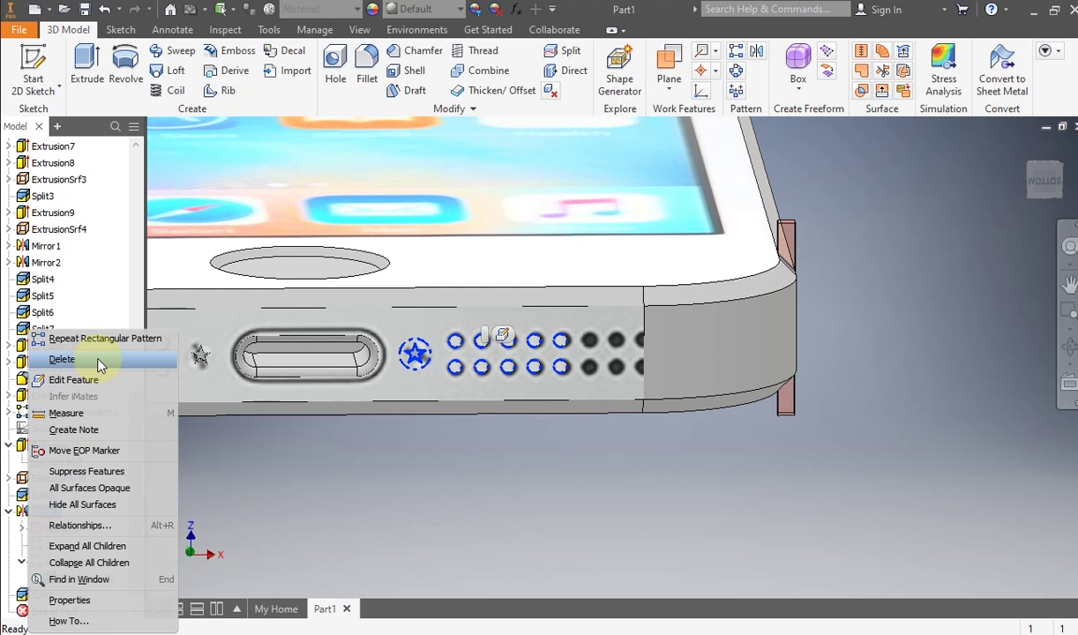
{"action": "left_click", "coordinate": [97, 364]}
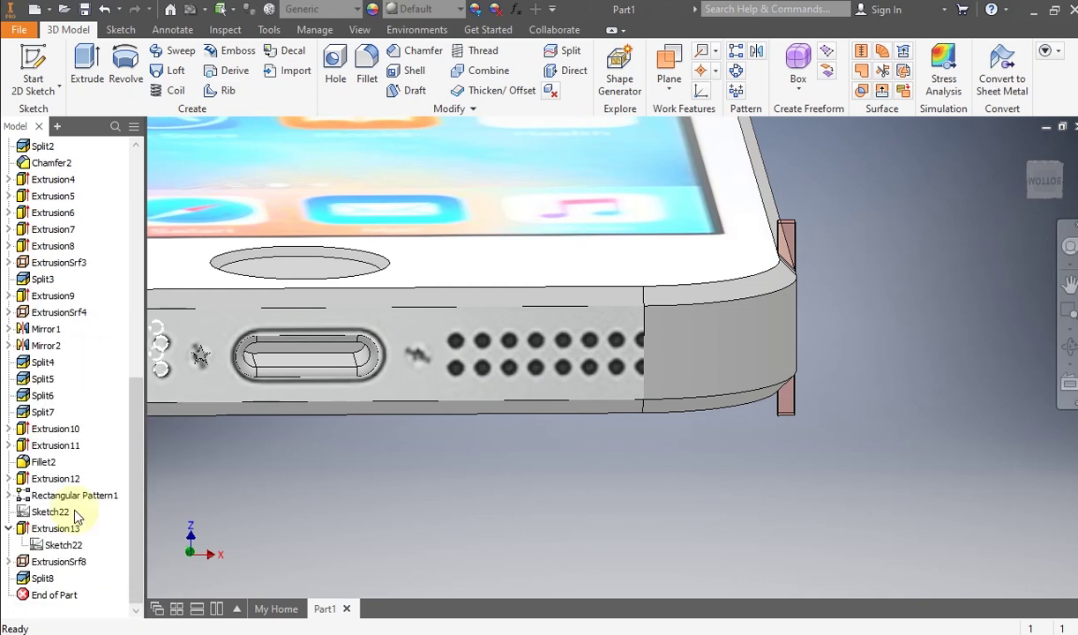
{"action": "left_click", "coordinate": [71, 563]}
{"action": "left_click", "coordinate": [43, 579]}
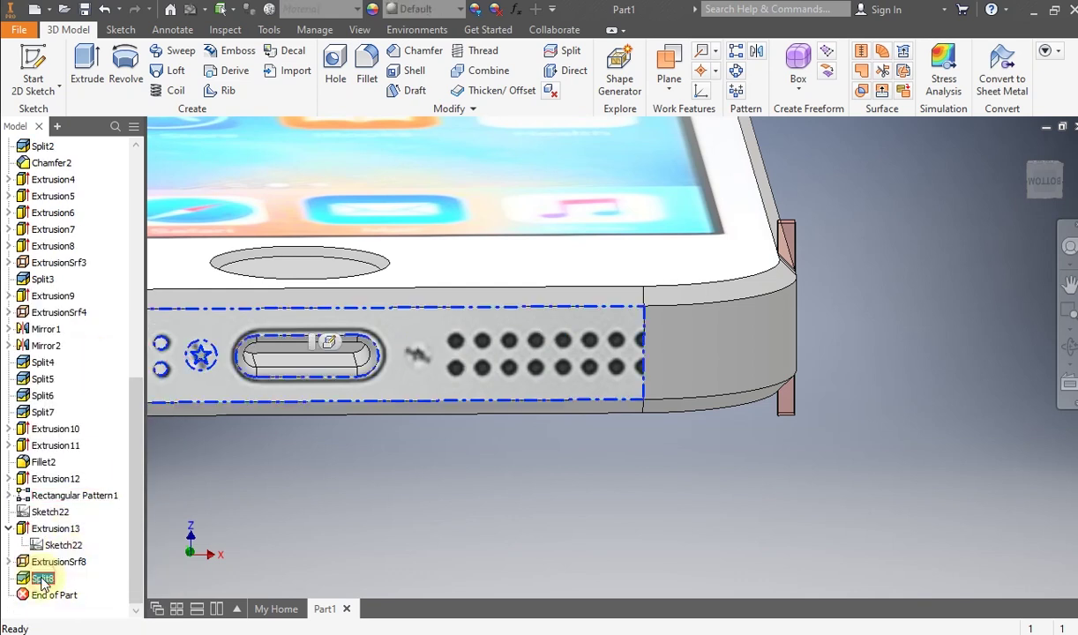
{"action": "left_click", "coordinate": [46, 562]}
{"action": "left_click", "coordinate": [304, 513]}
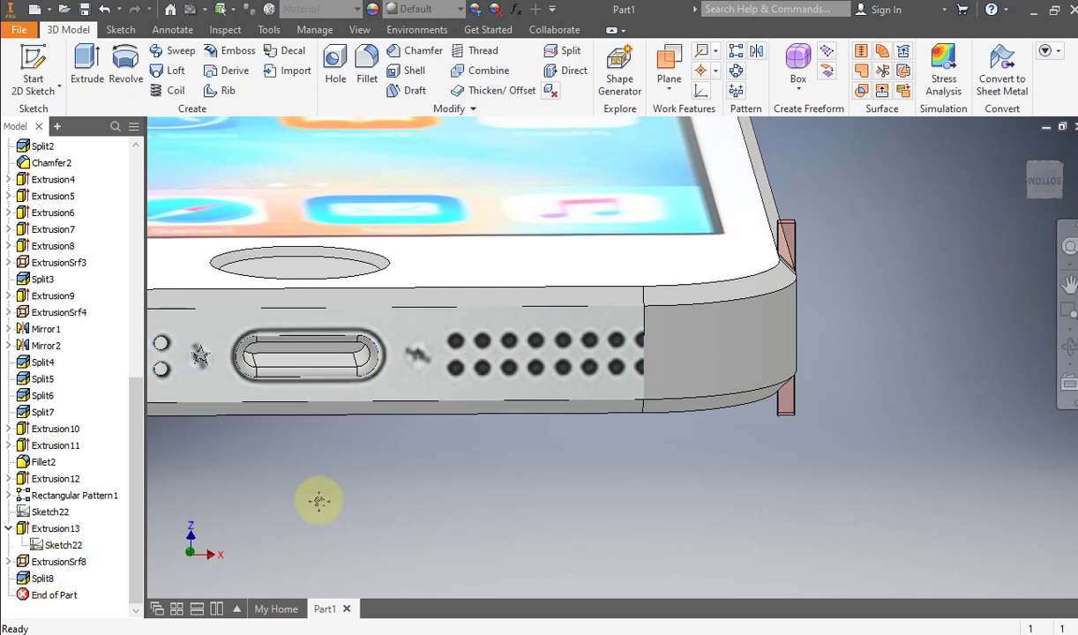
{"action": "middle_click_drag", "start_coordinate": [305, 512], "coordinate": [330, 505]}
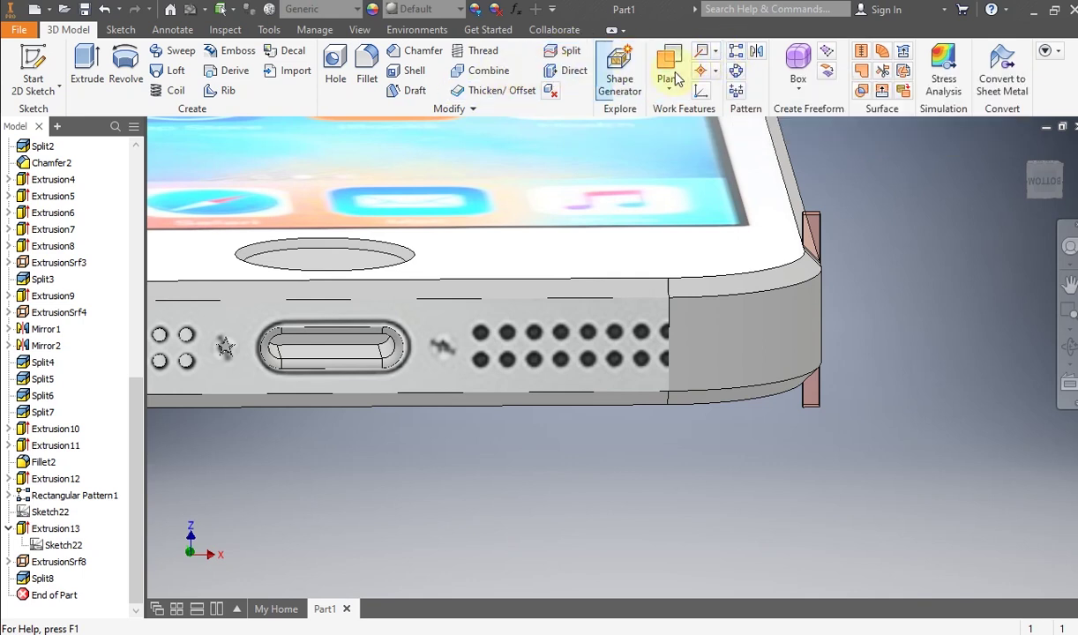
Step: Mirror only the small hole cut and its rectangular pattern about the YZ plane
{"action": "left_click", "coordinate": [765, 53]}
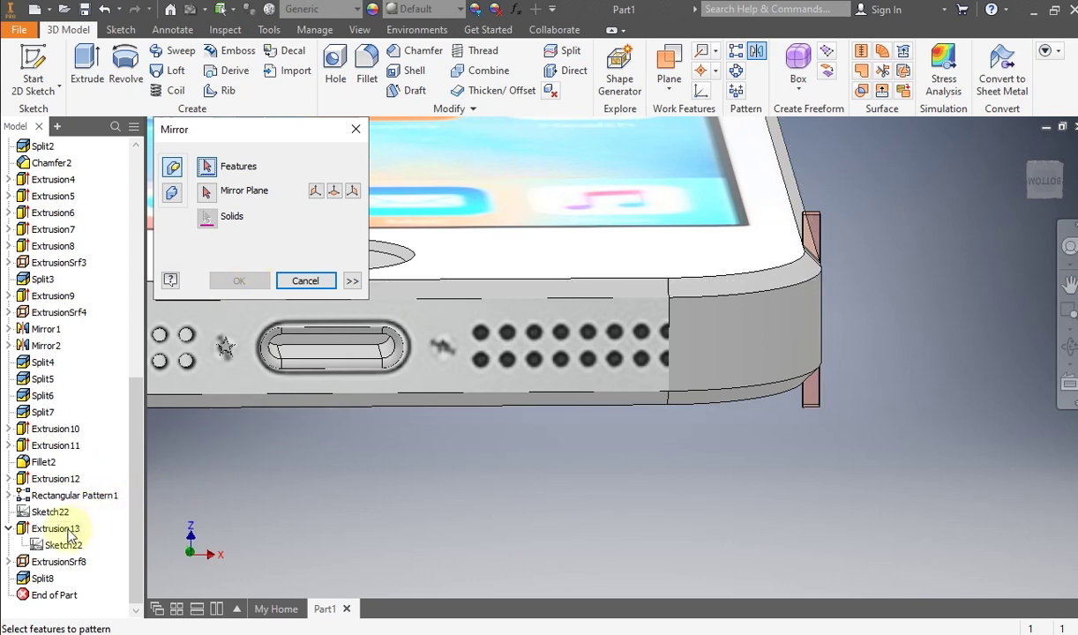
{"action": "scroll", "coordinate": [256, 513], "scroll_direction": "up", "scroll_amount": 3}
{"action": "middle_click_drag", "start_coordinate": [303, 519], "coordinate": [386, 529]}
{"action": "left_click", "coordinate": [53, 484]}
{"action": "left_click", "coordinate": [55, 479]}
{"action": "left_click", "coordinate": [62, 496], "text": "ctrl"}
{"action": "left_click", "coordinate": [210, 194]}
{"action": "scroll", "coordinate": [48, 238], "scroll_direction": "up", "scroll_amount": 10}
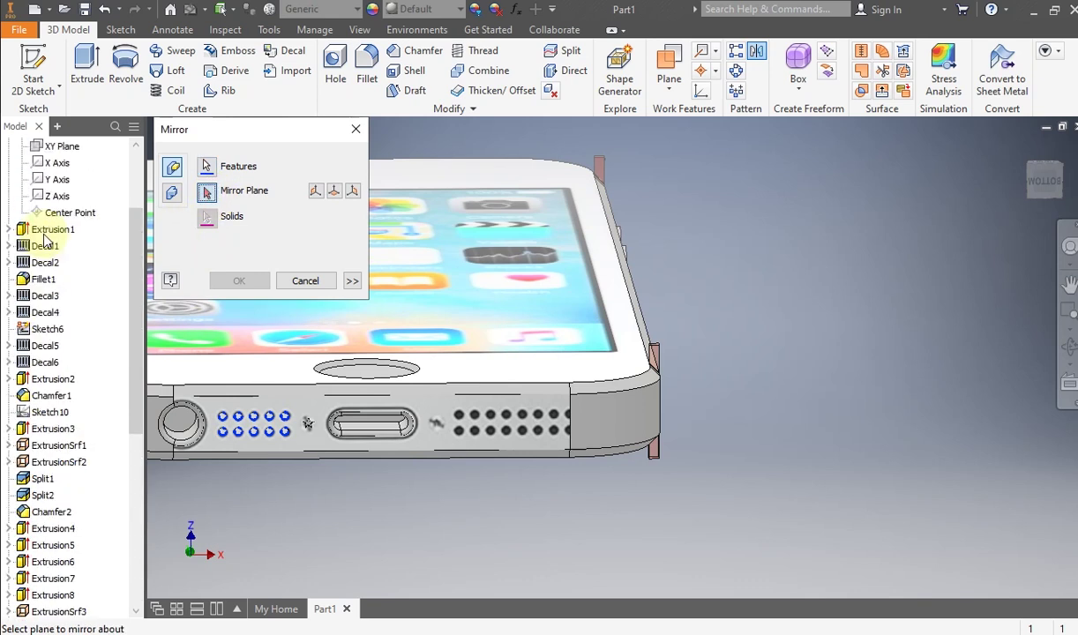
{"action": "left_click", "coordinate": [50, 231]}
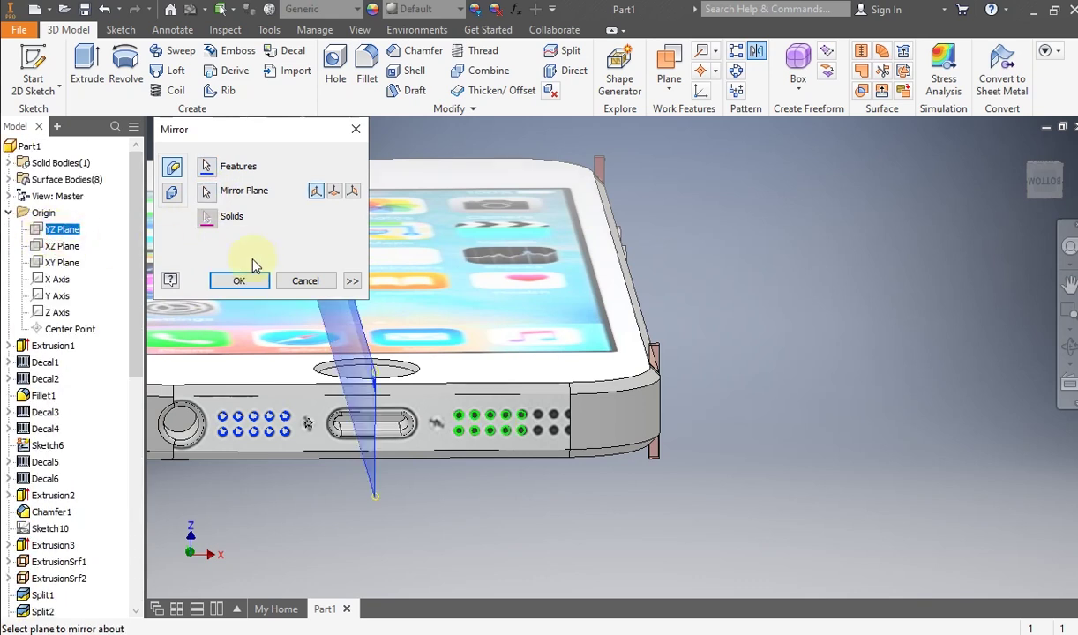
{"action": "left_click", "coordinate": [240, 282]}
Step: Pattern the mirrored holes along the bottom face's long edge toward the phone's corner, with 2 occurrences at a spacing of 3.1+1.55 mm
{"action": "scroll", "coordinate": [476, 421], "scroll_direction": "up", "scroll_amount": 5}
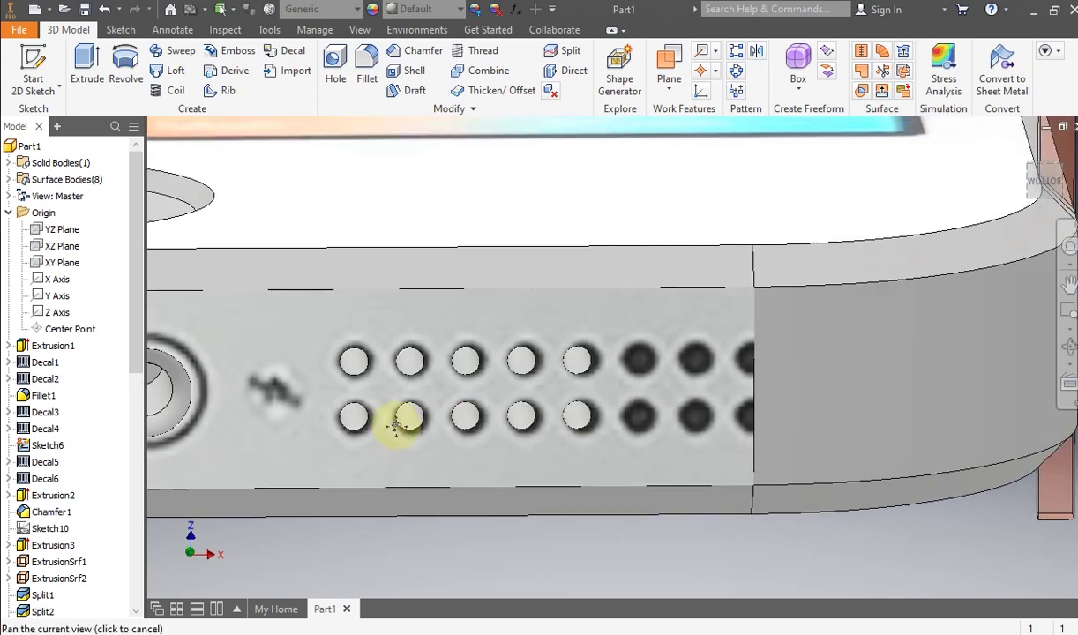
{"action": "left_click", "coordinate": [736, 53]}
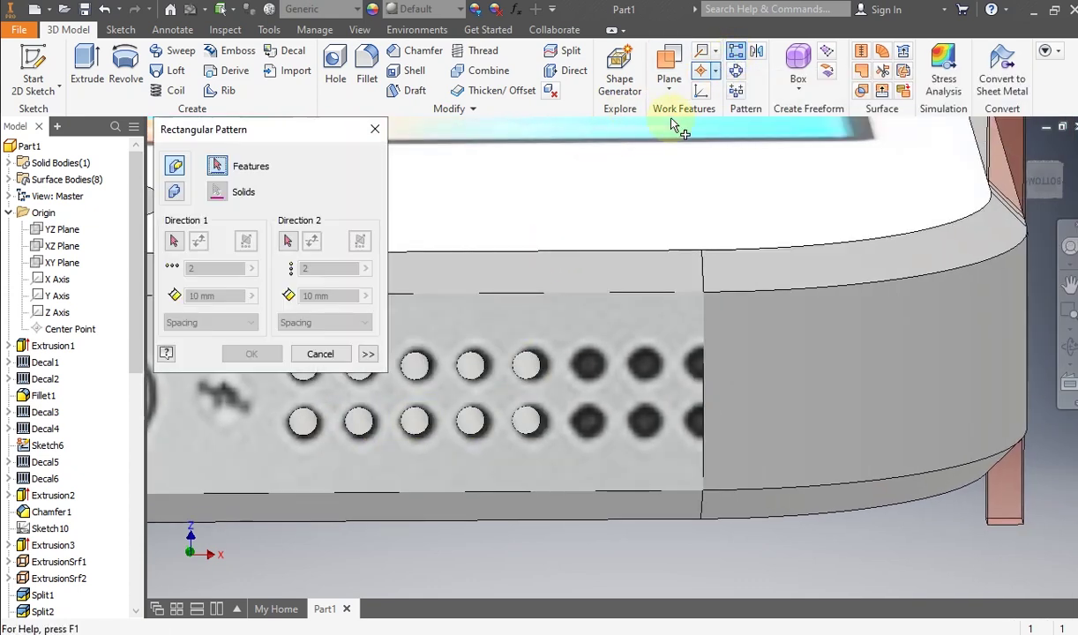
{"action": "left_click", "coordinate": [527, 362]}
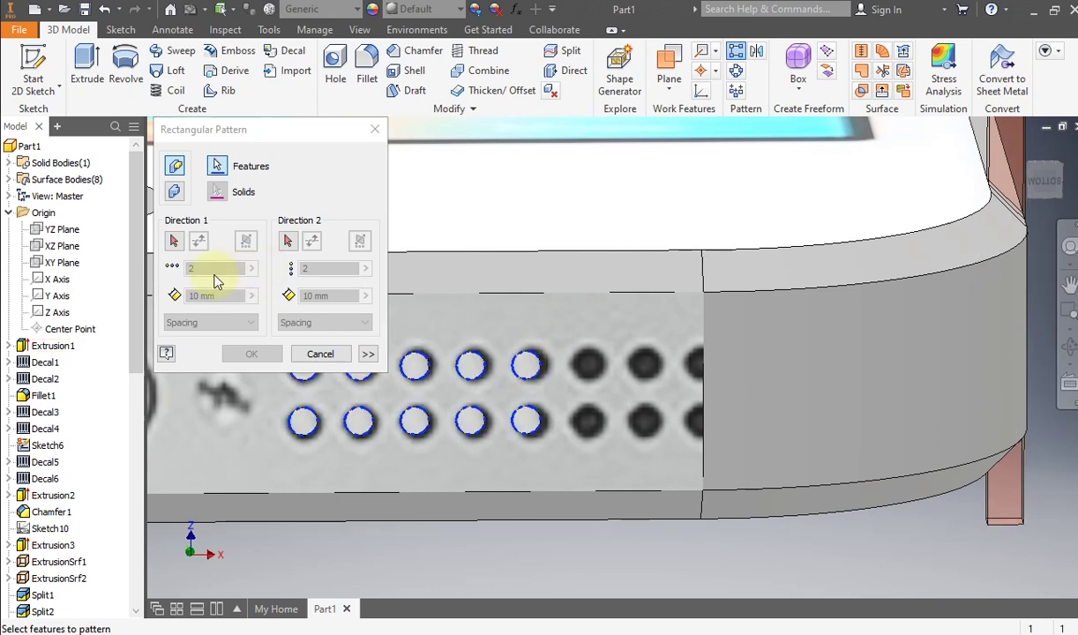
{"action": "left_click", "coordinate": [174, 241]}
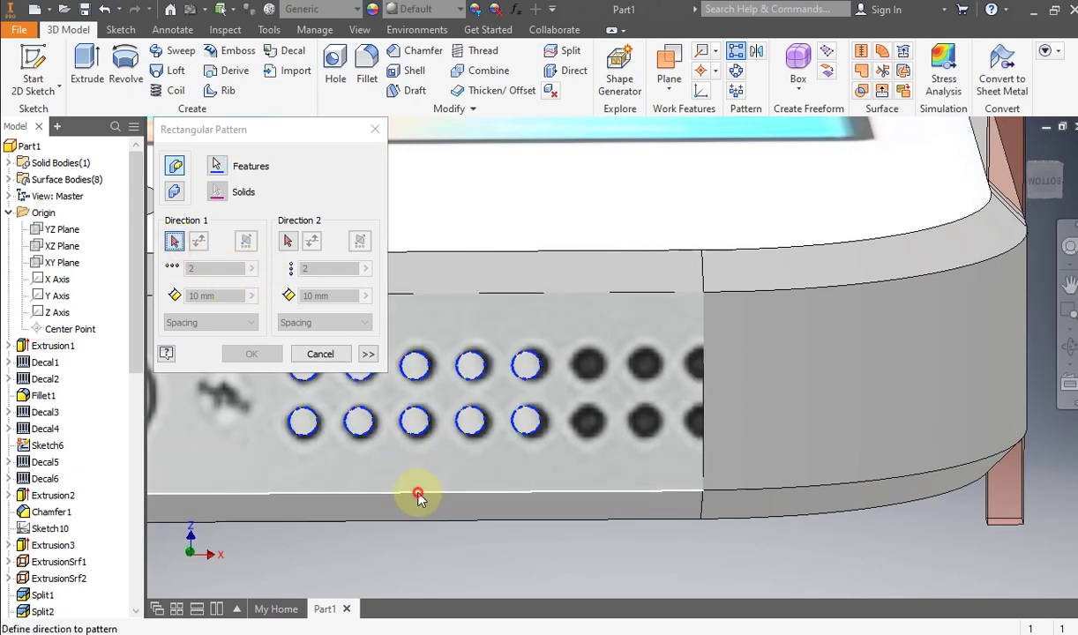
{"action": "left_click", "coordinate": [417, 492]}
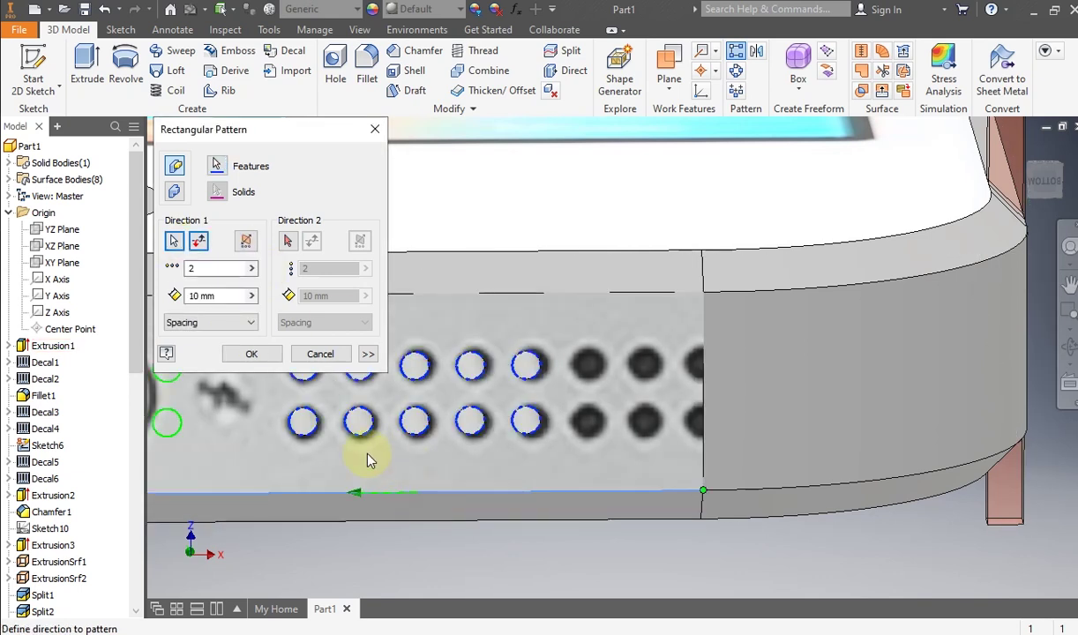
{"action": "left_click", "coordinate": [196, 245]}
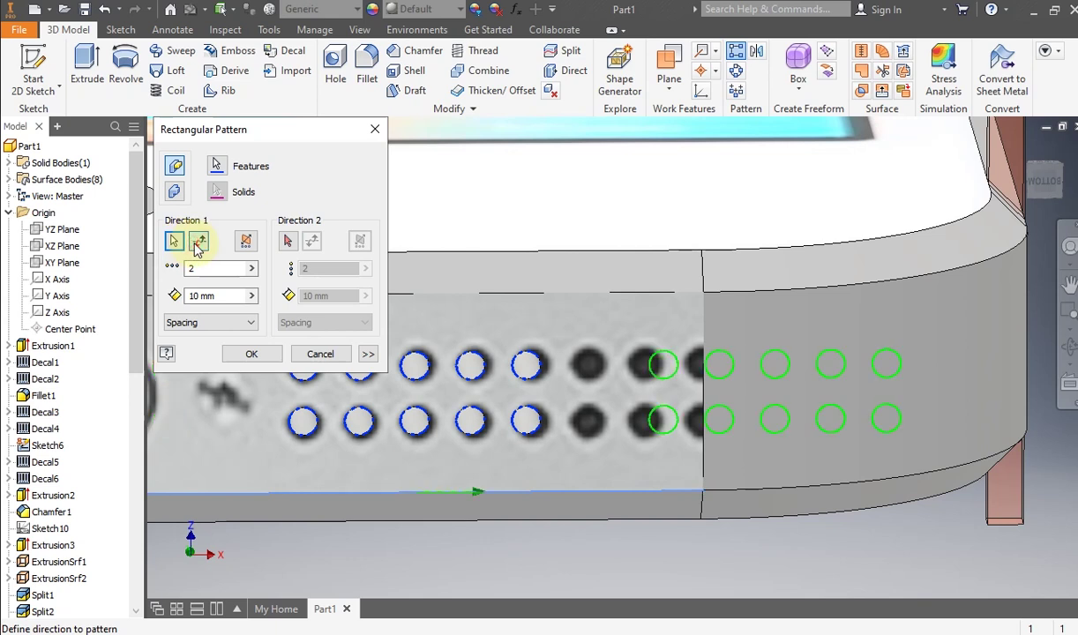
{"action": "left_click", "coordinate": [225, 296]}
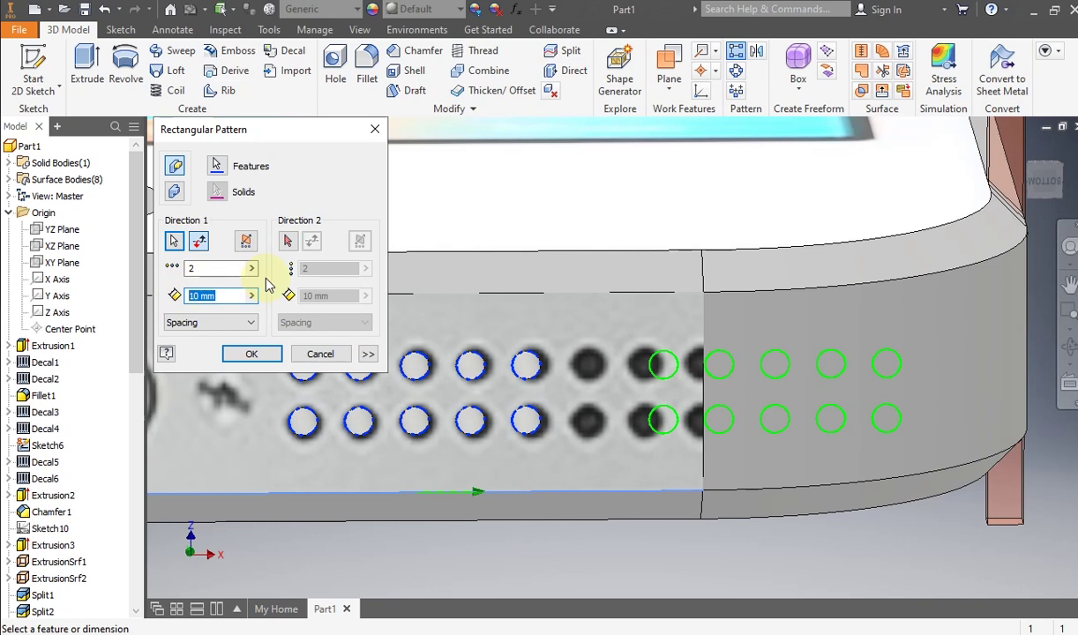
{"action": "type", "text": "3.1"}
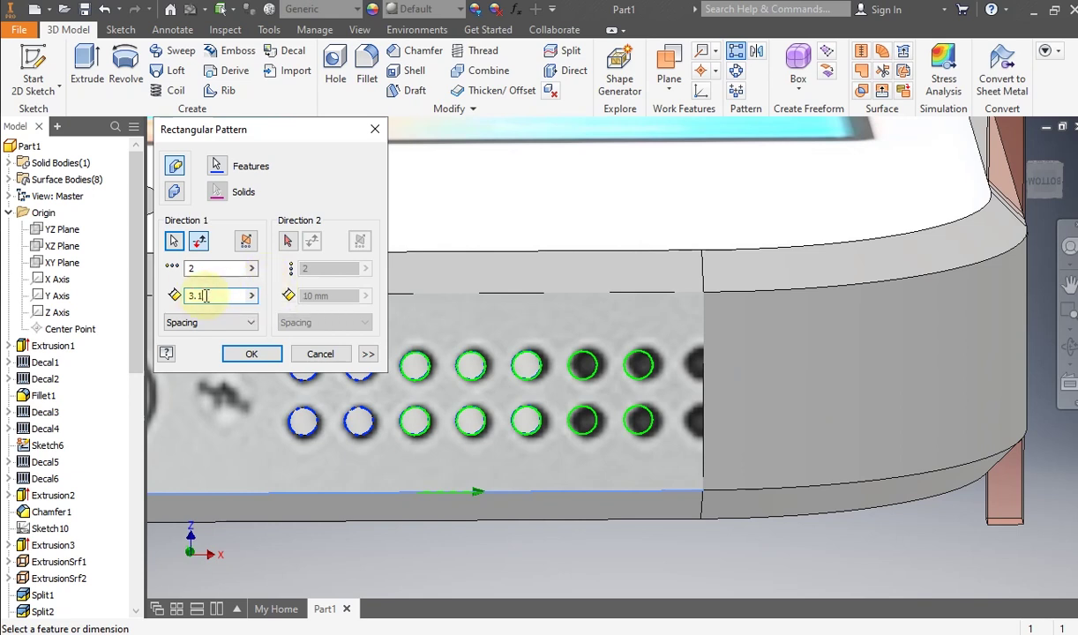
{"action": "type", "text": "*1.55"}
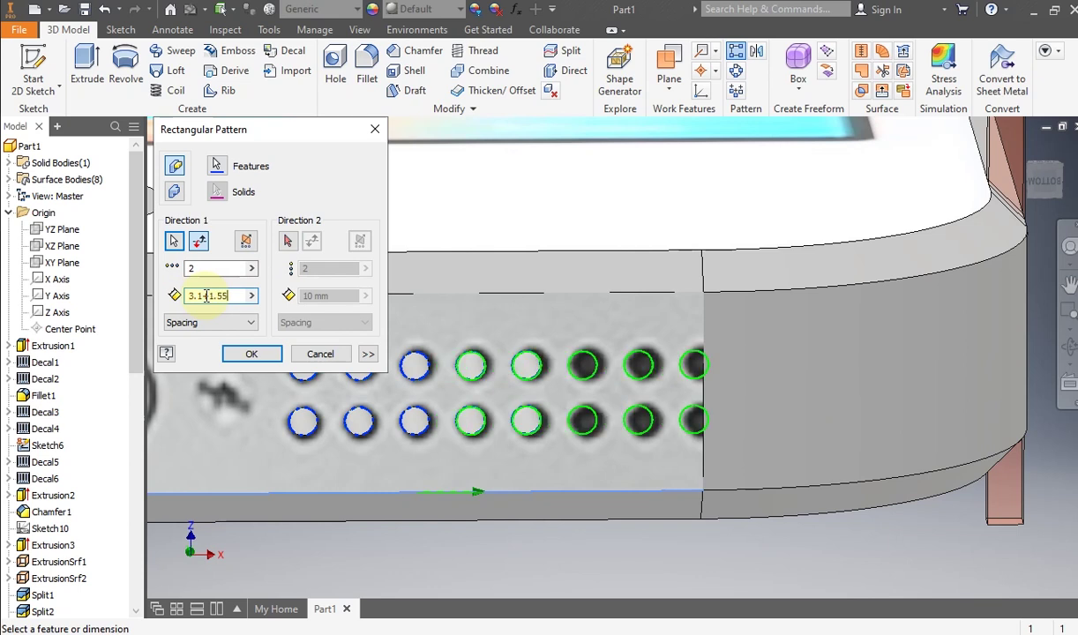
{"action": "left_click", "coordinate": [276, 362]}
Step: Examine the patterned holes on both sides of the port and around the star recess
{"action": "scroll", "coordinate": [609, 383], "scroll_direction": "down", "scroll_amount": 5}
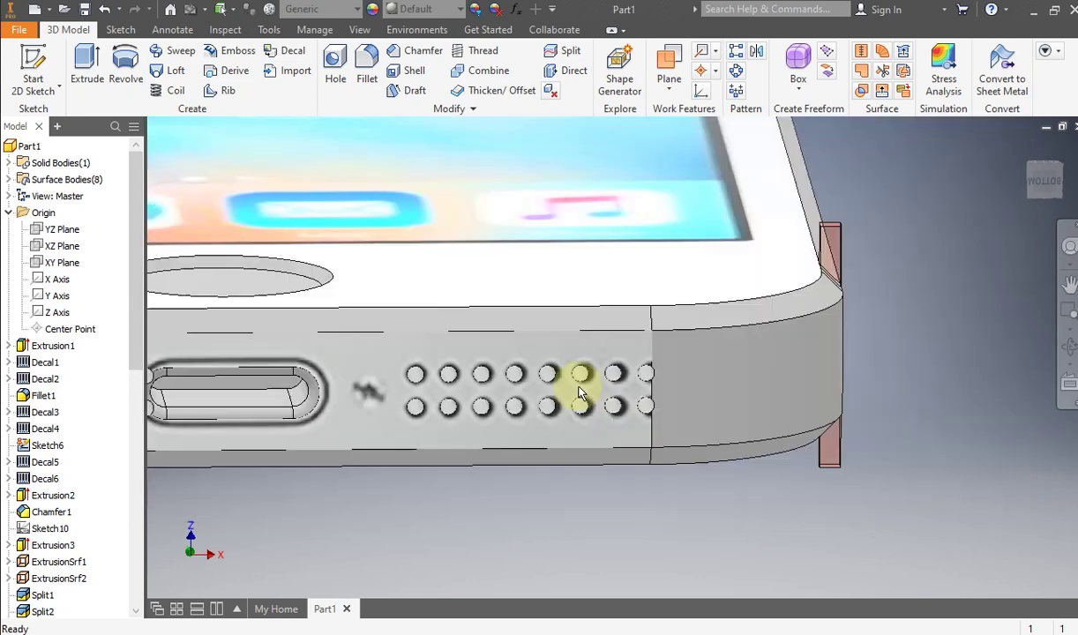
{"action": "scroll", "coordinate": [638, 386], "scroll_direction": "up", "scroll_amount": 3}
{"action": "middle_click_drag", "start_coordinate": [361, 385], "coordinate": [621, 393]}
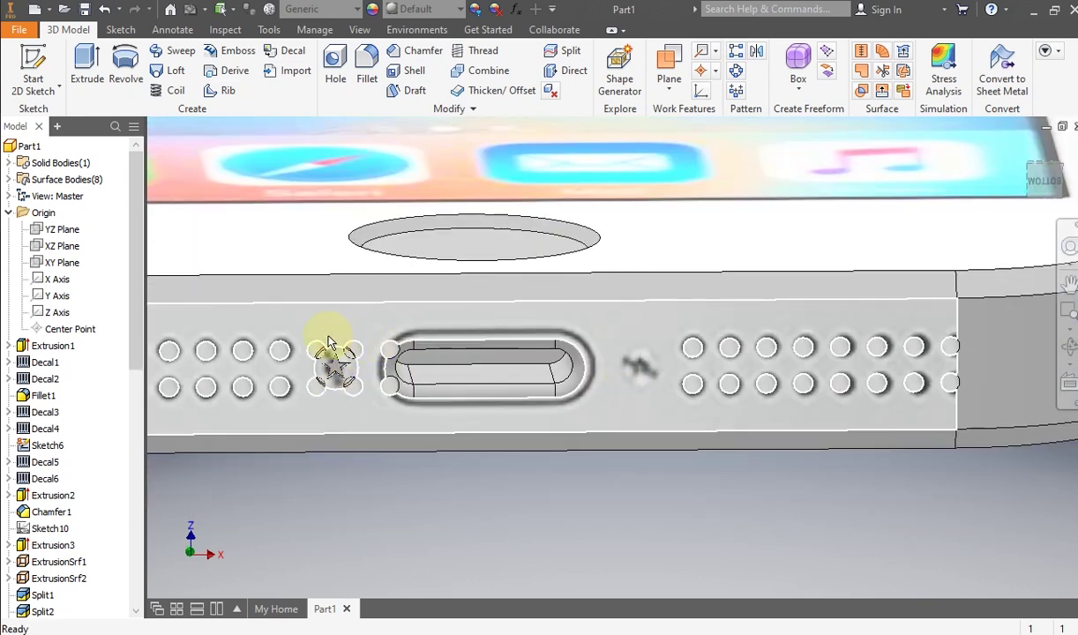
{"action": "scroll", "coordinate": [335, 393], "scroll_direction": "down", "scroll_amount": 3}
{"action": "middle_click_drag", "start_coordinate": [374, 392], "coordinate": [434, 406]}
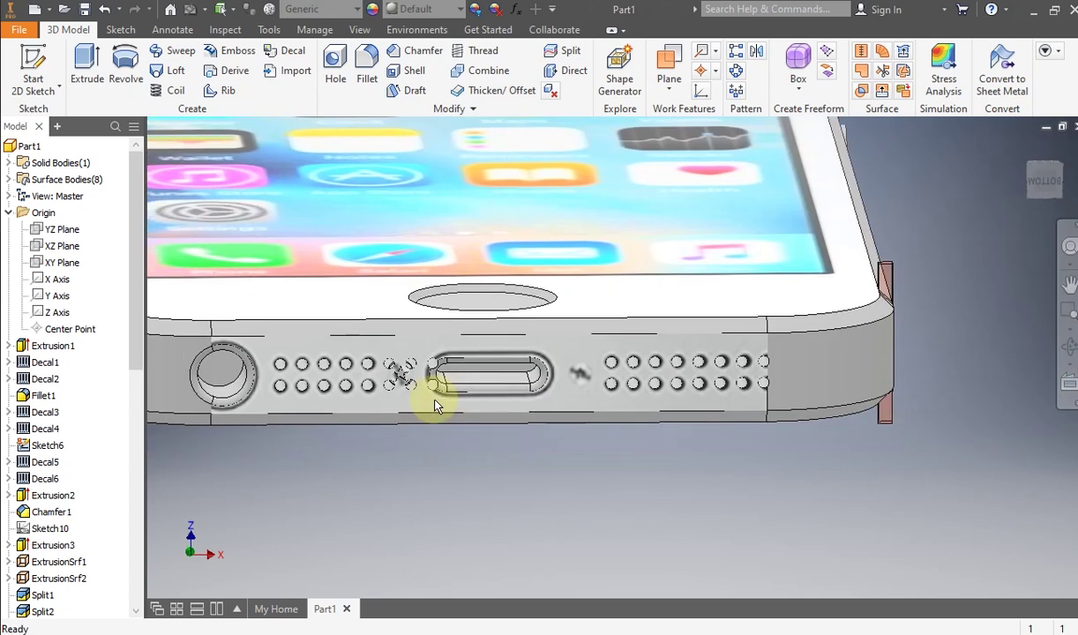
{"action": "scroll", "coordinate": [388, 366], "scroll_direction": "up", "scroll_amount": 3}
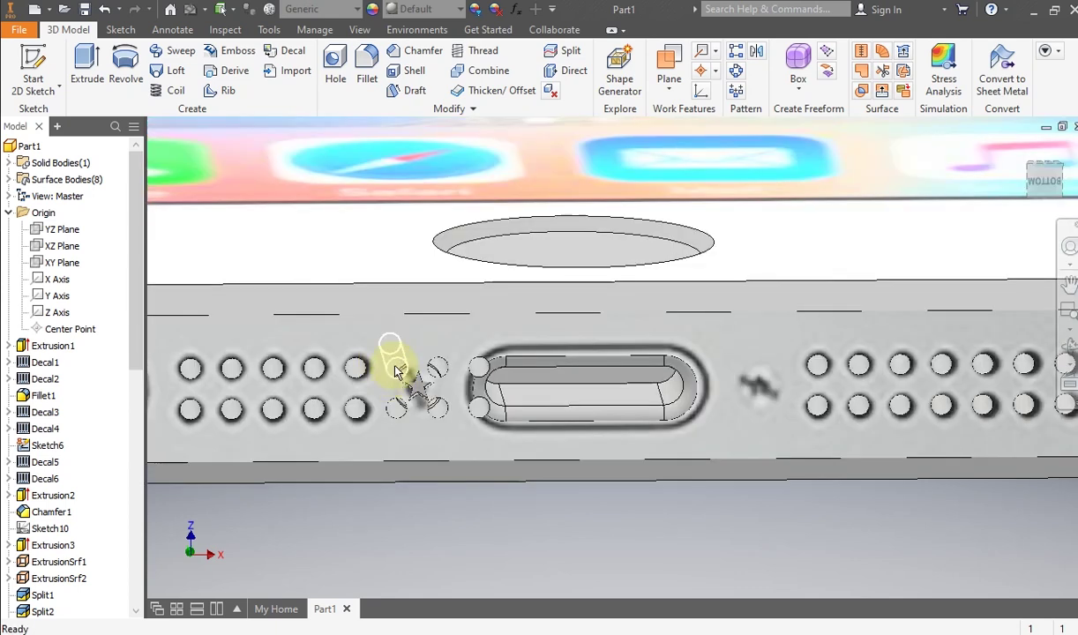
{"action": "scroll", "coordinate": [462, 410], "scroll_direction": "down", "scroll_amount": 3}
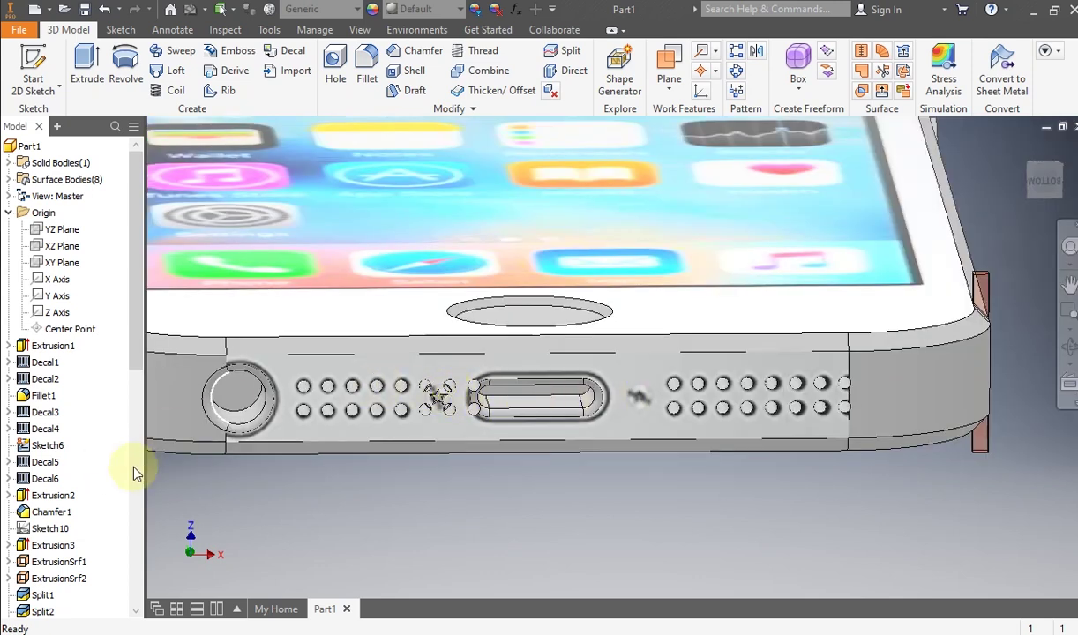
Step: Delete the last rectangular pattern and the mirror of the small holes
{"action": "scroll", "coordinate": [79, 523], "scroll_direction": "down", "scroll_amount": 3}
{"action": "scroll", "coordinate": [77, 521], "scroll_direction": "down", "scroll_amount": 2}
{"action": "scroll", "coordinate": [74, 518], "scroll_direction": "down", "scroll_amount": 5}
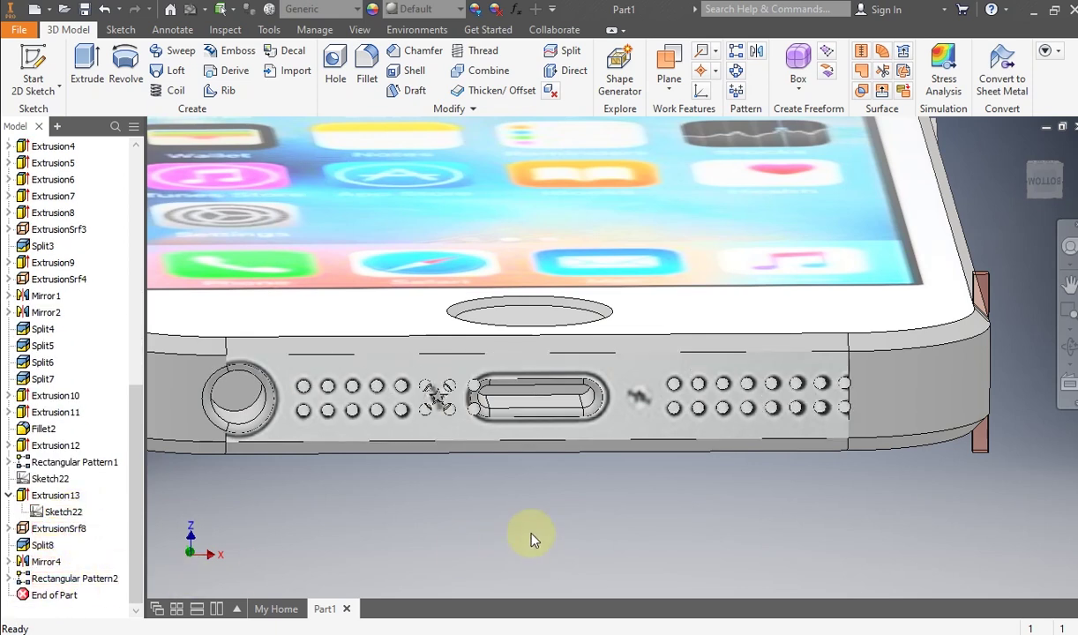
{"action": "right_click", "coordinate": [68, 580]}
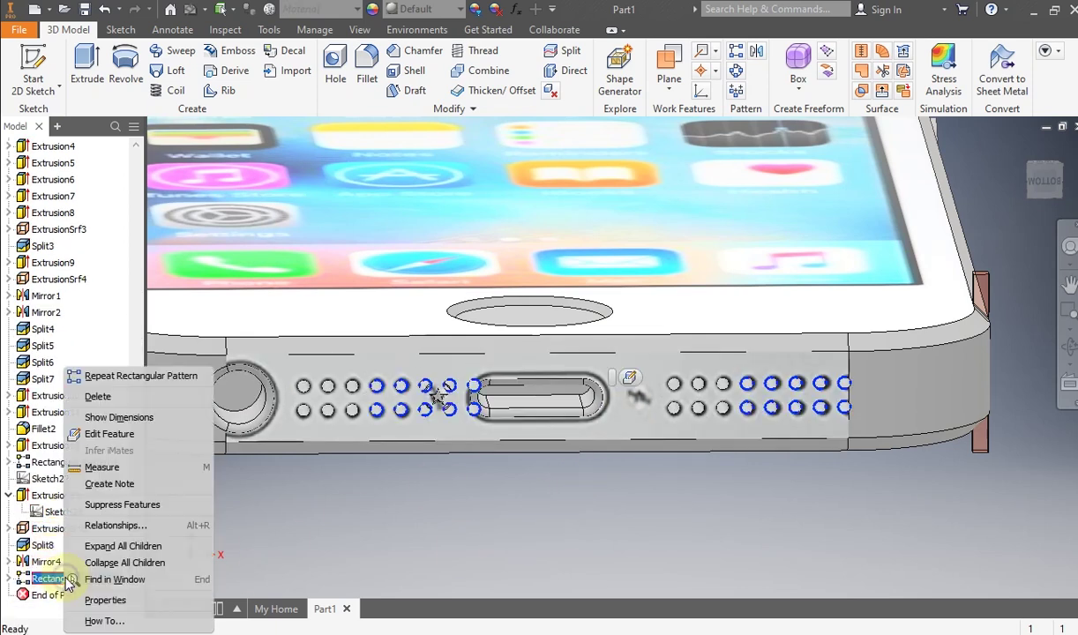
{"action": "left_click", "coordinate": [138, 406]}
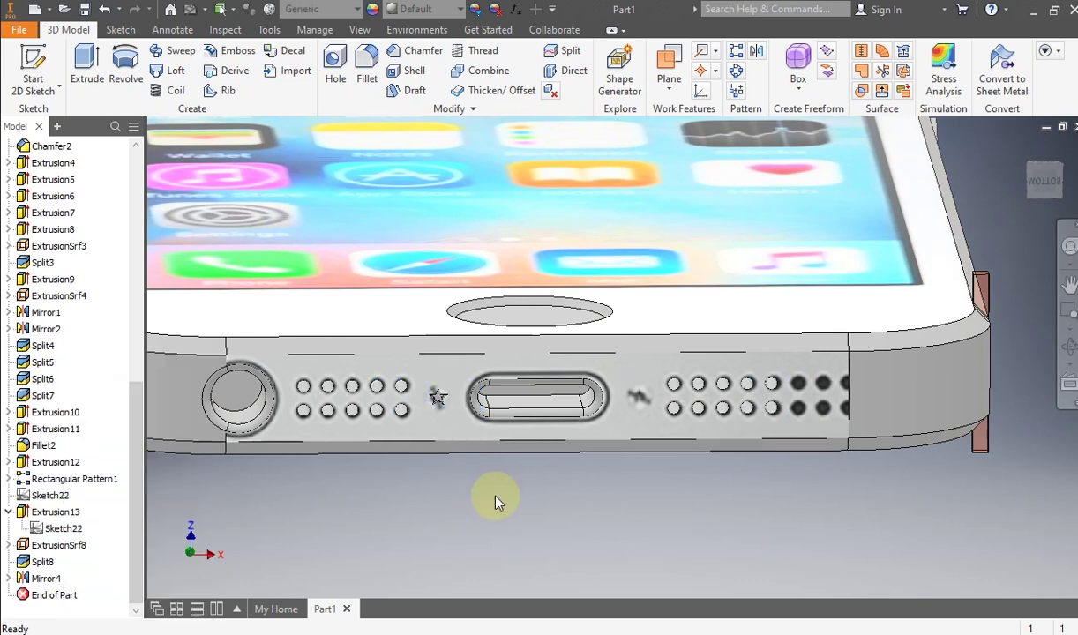
{"action": "right_click", "coordinate": [46, 578]}
{"action": "left_click", "coordinate": [104, 413]}
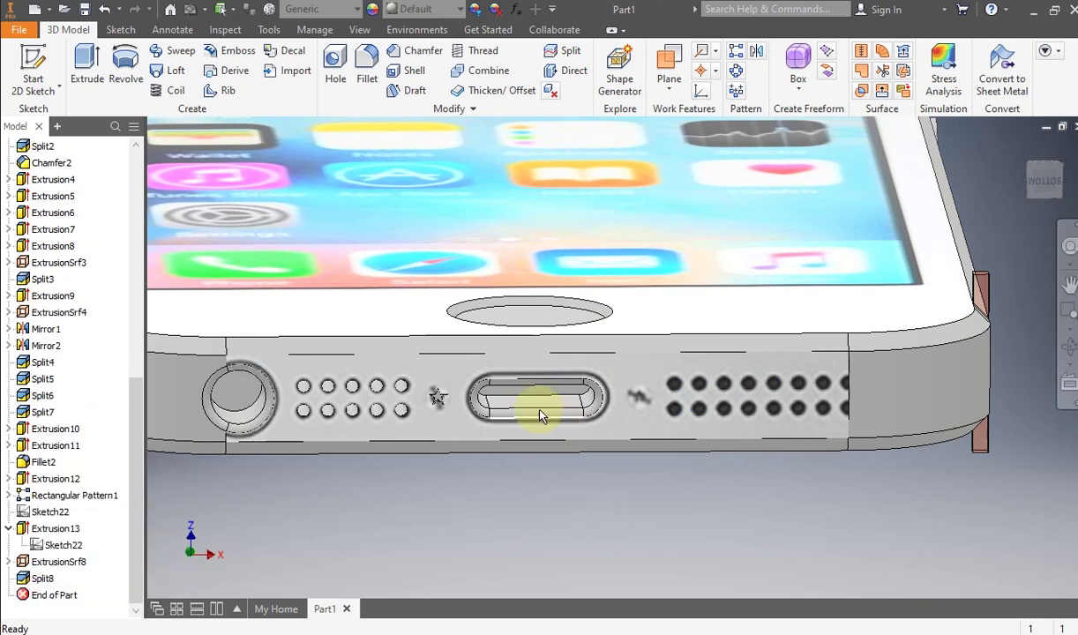
Step: Set up a rectangular pattern of the small hole cut and its pattern along the bottom face's long edge, across the port, with 2 occurrences 25 mm apart
{"action": "left_click", "coordinate": [738, 50]}
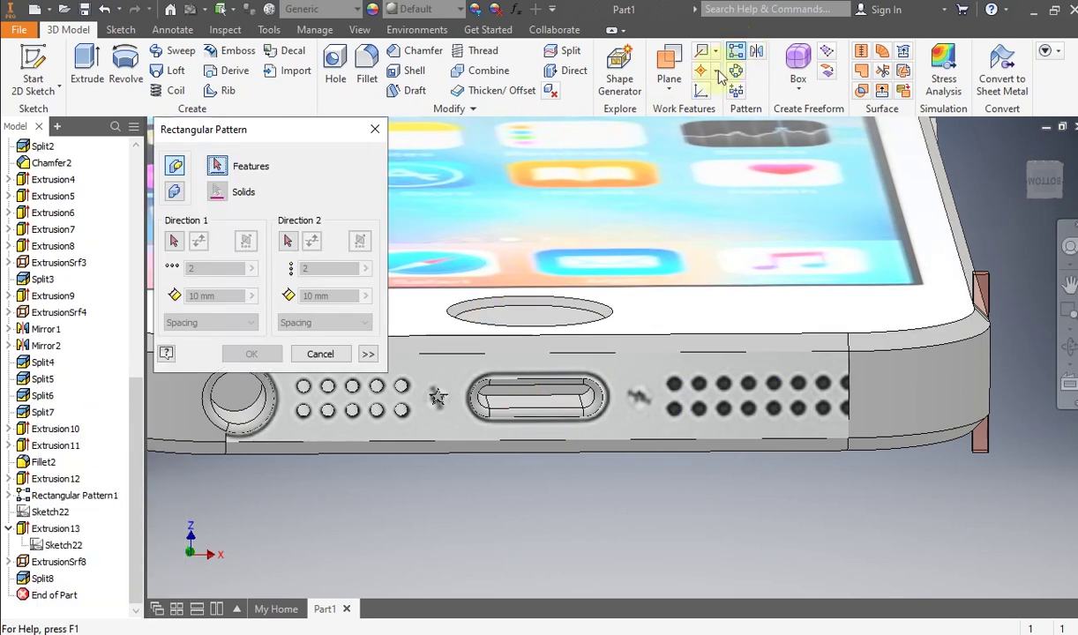
{"action": "left_click", "coordinate": [406, 389]}
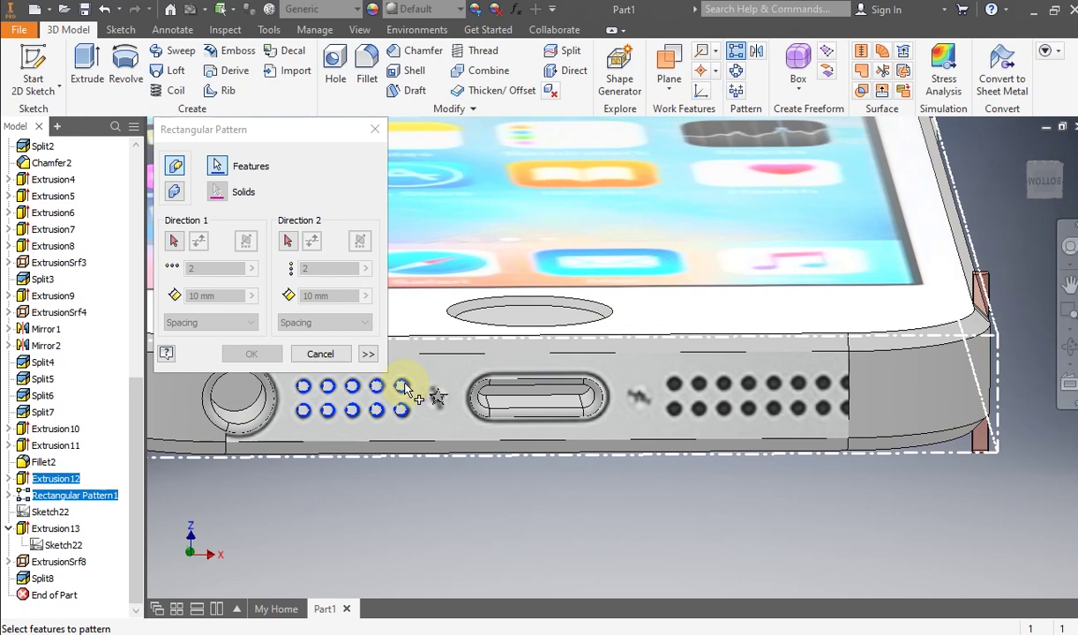
{"action": "left_click", "coordinate": [174, 241]}
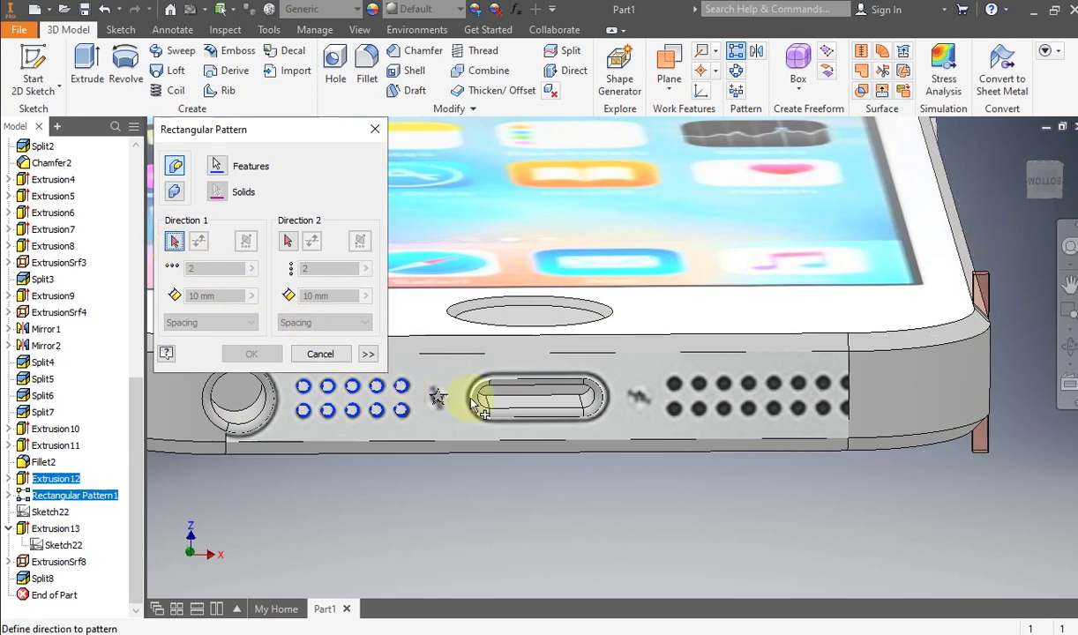
{"action": "left_click", "coordinate": [482, 445]}
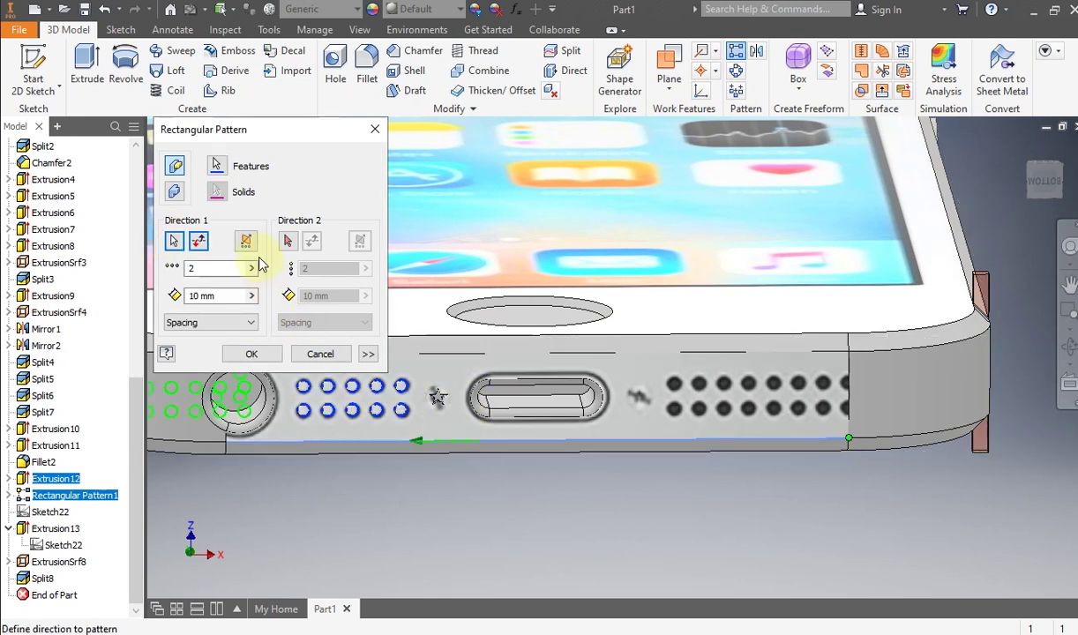
{"action": "left_click", "coordinate": [198, 243]}
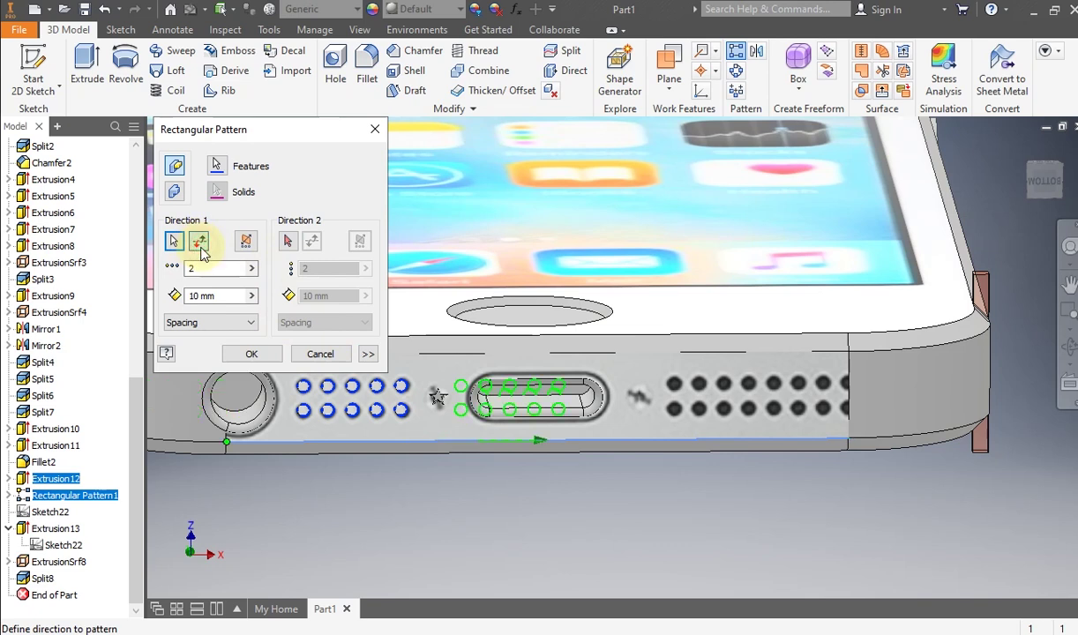
{"action": "left_click", "coordinate": [194, 298]}
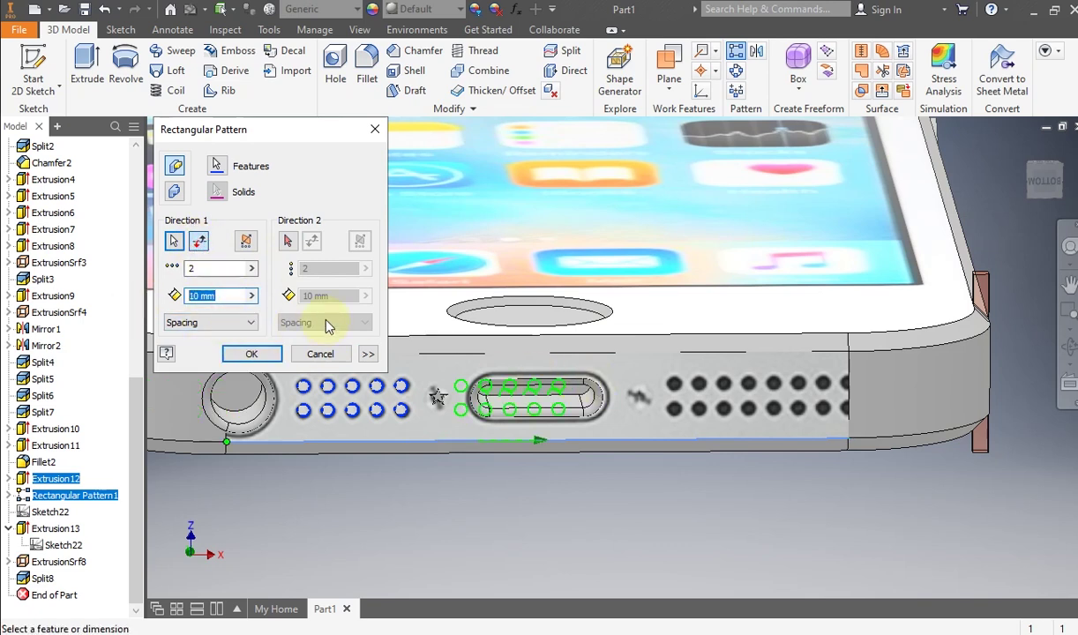
{"action": "type", "text": "20"}
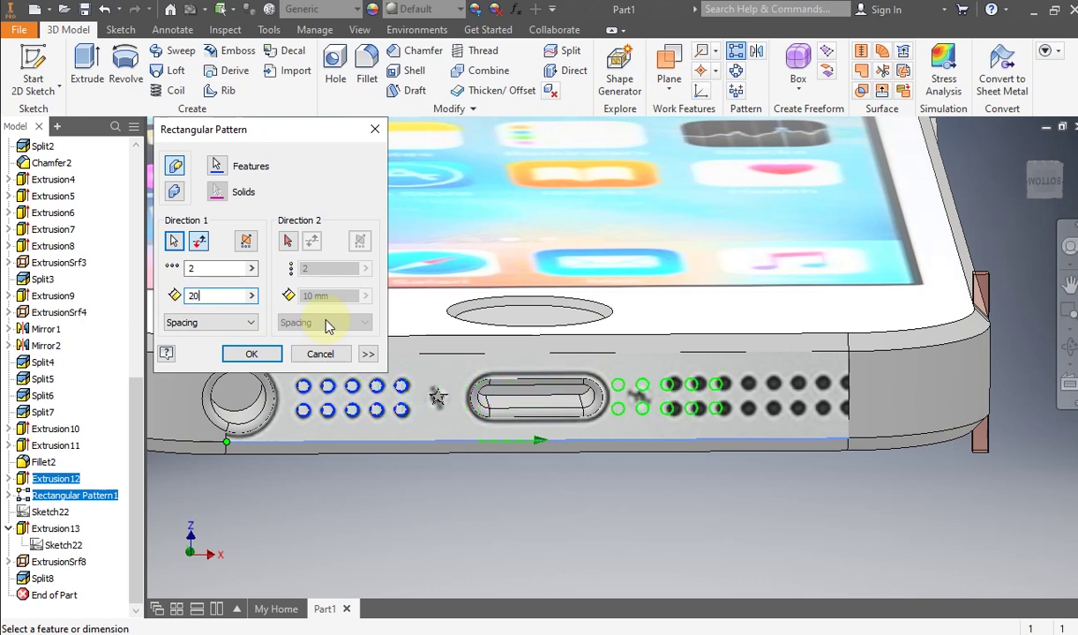
{"action": "key", "text": "BackSpace"}
{"action": "type", "text": "5"}
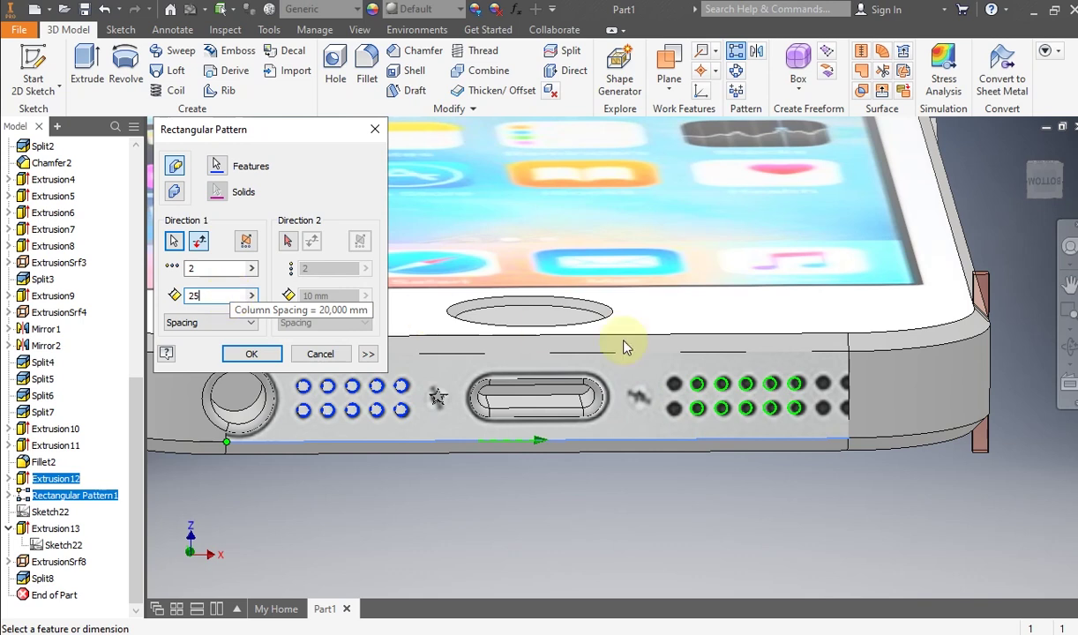
Step: Refine the pattern spacing to 23.6 mm so the copied holes match the reference image, and create the pattern
{"action": "scroll", "coordinate": [742, 401], "scroll_direction": "down", "scroll_amount": 5}
{"action": "left_click", "coordinate": [213, 296]}
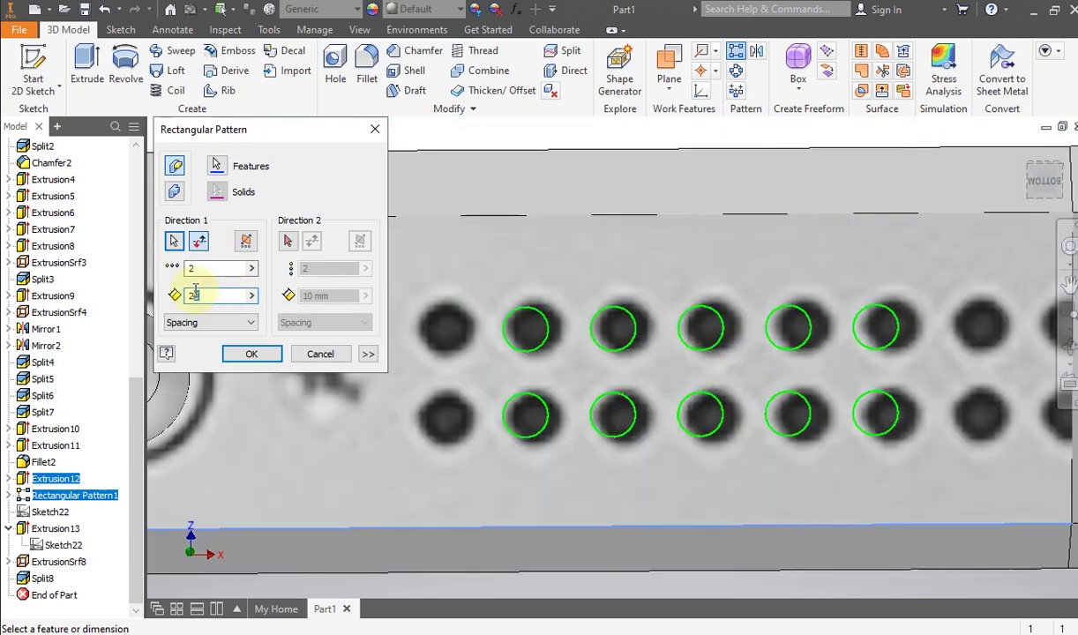
{"action": "type", "text": "2"}
{"action": "scroll", "coordinate": [474, 384], "scroll_direction": "up", "scroll_amount": 3}
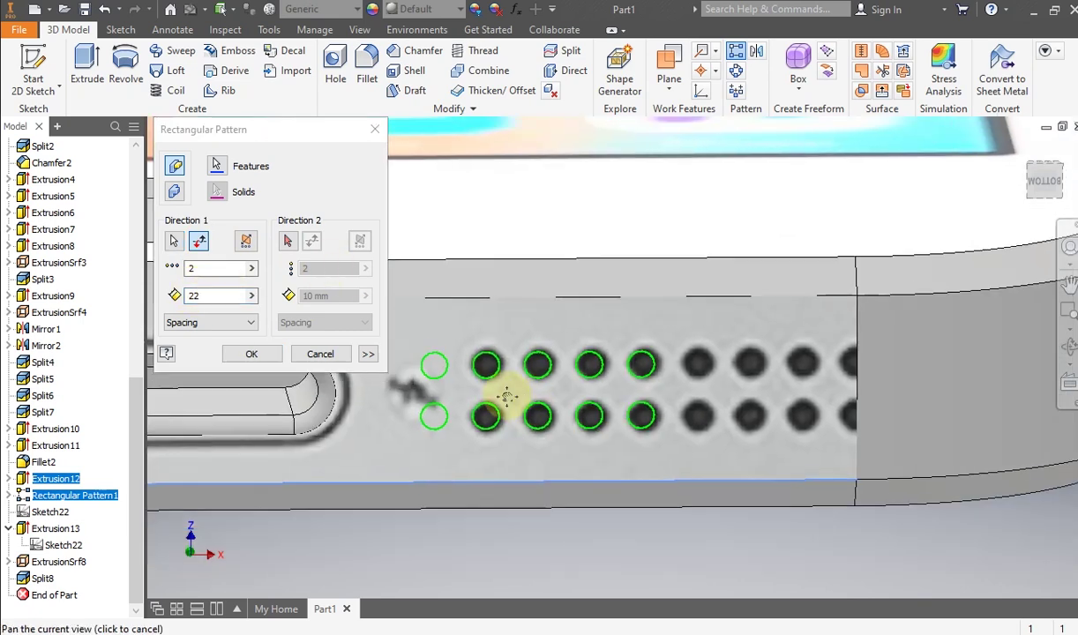
{"action": "left_click", "coordinate": [196, 297]}
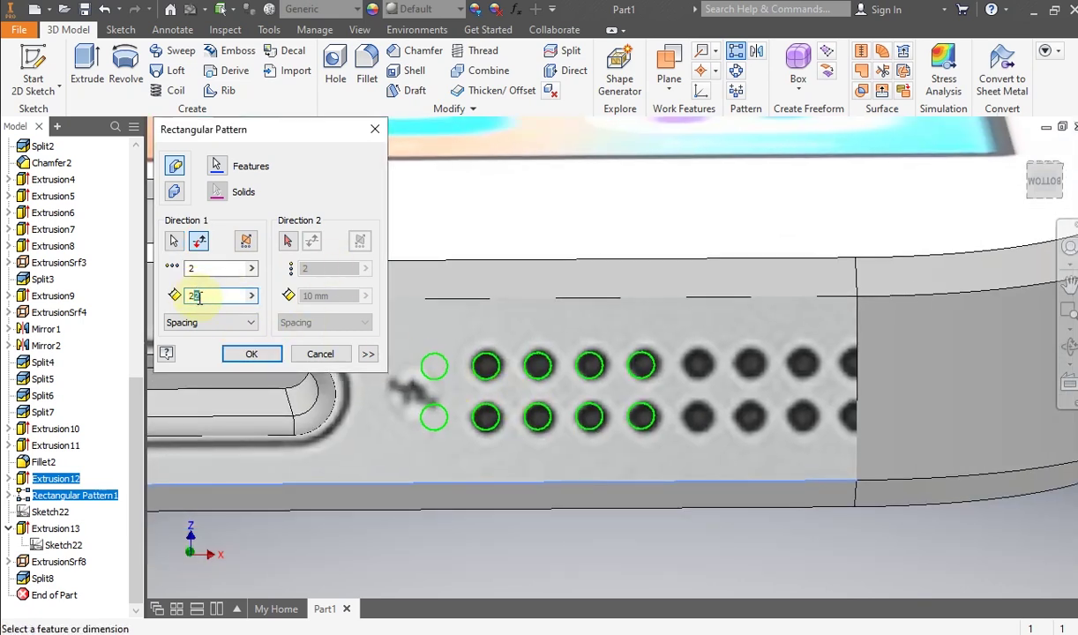
{"action": "type", "text": "3"}
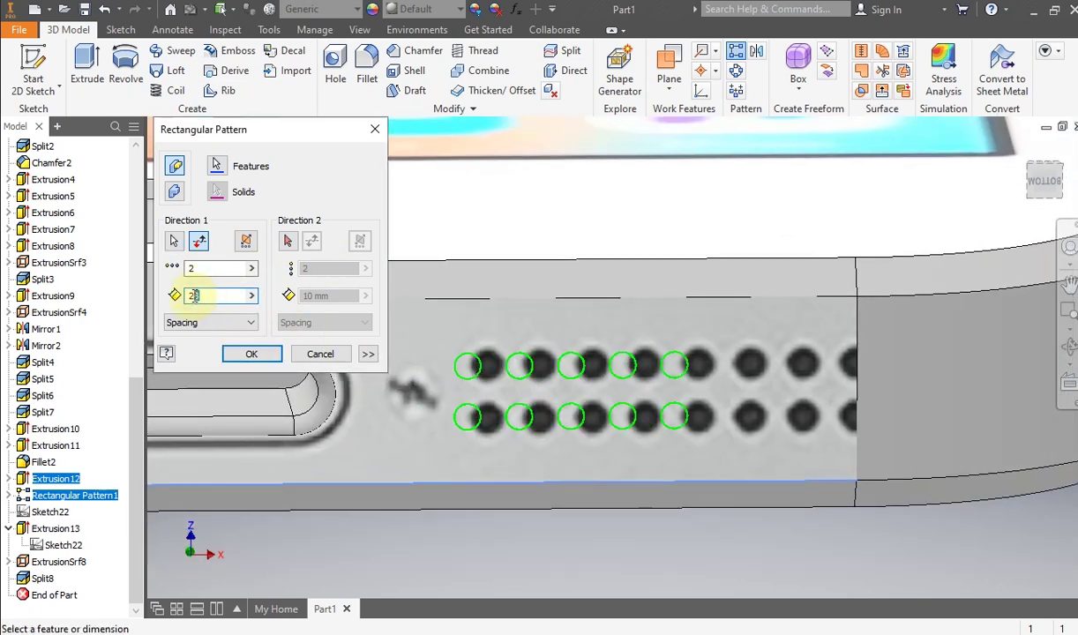
{"action": "type", "text": "4"}
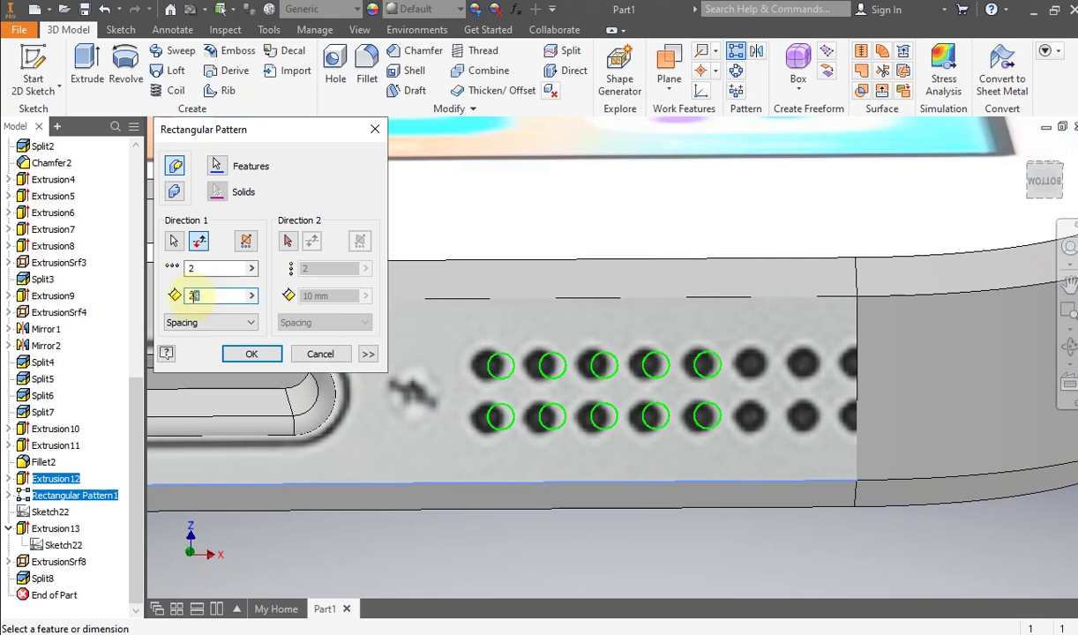
{"action": "type", "text": ".5"}
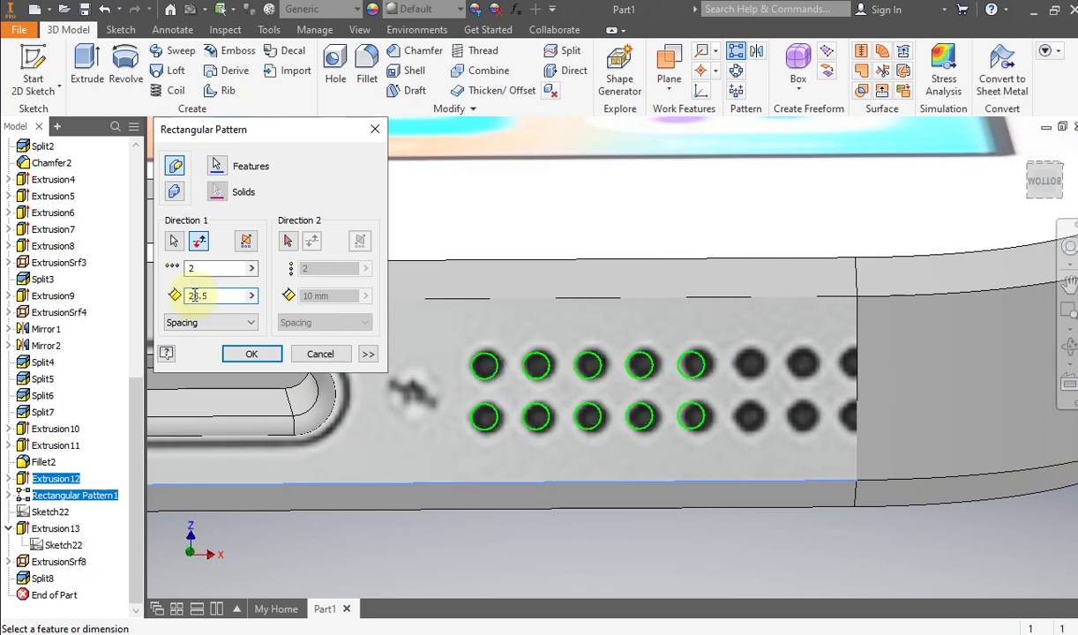
{"action": "type", "text": "5"}
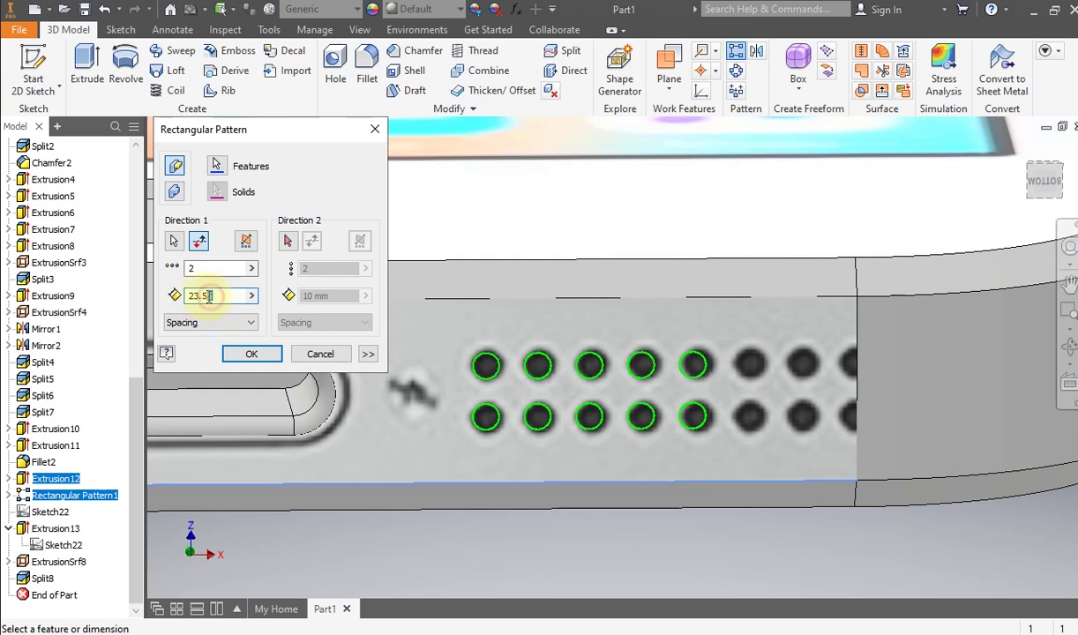
{"action": "type", "text": "6"}
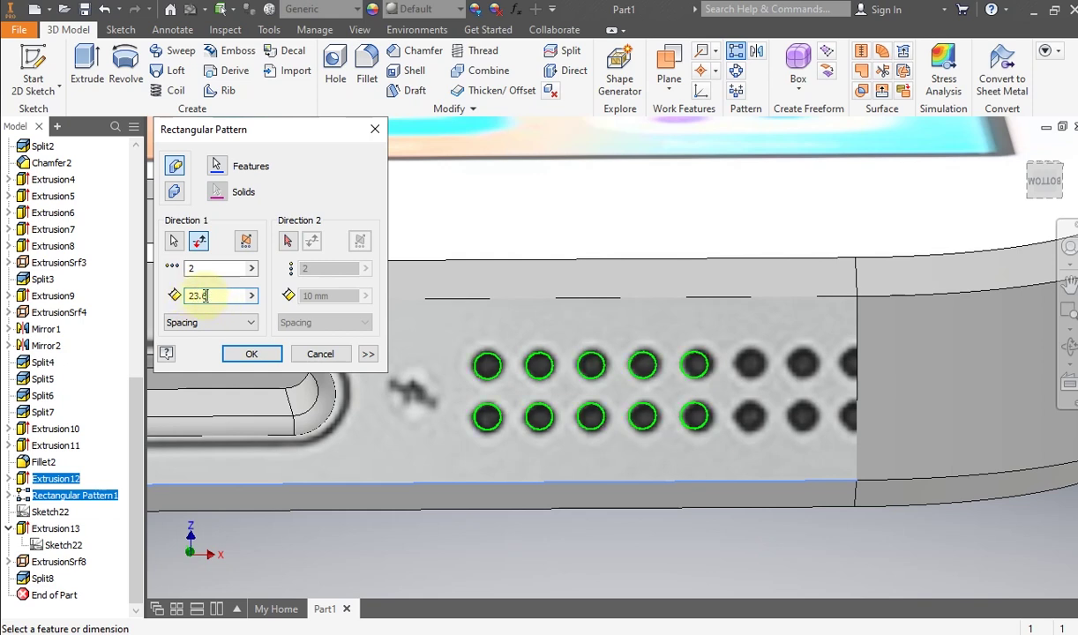
{"action": "left_click", "coordinate": [251, 354]}
{"action": "scroll", "coordinate": [335, 375], "scroll_direction": "up", "scroll_amount": 3}
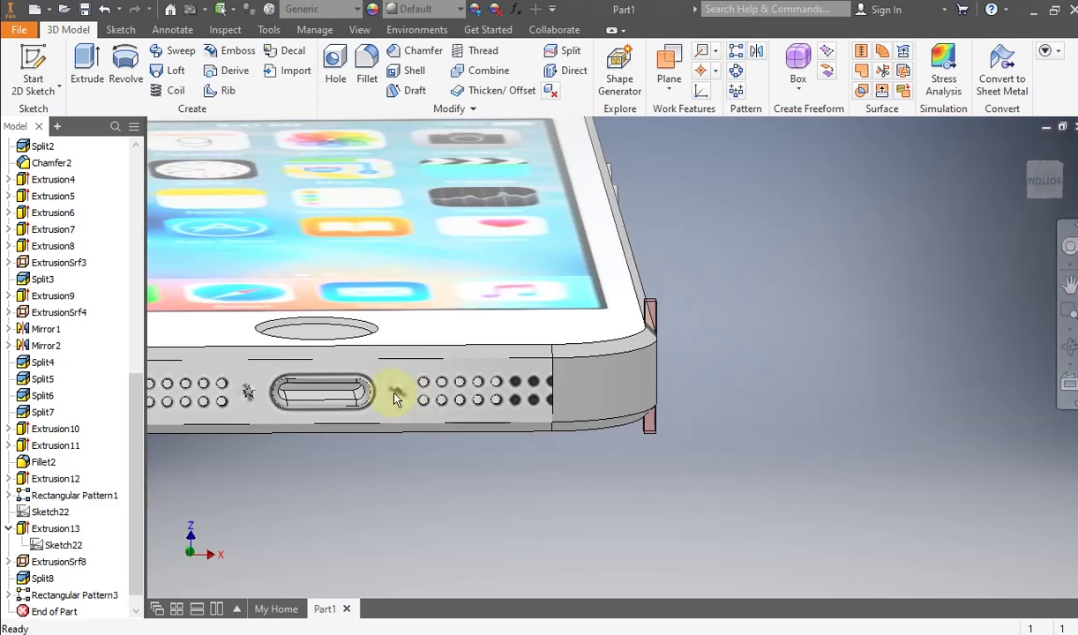
{"action": "middle_click_drag", "start_coordinate": [385, 397], "coordinate": [423, 402]}
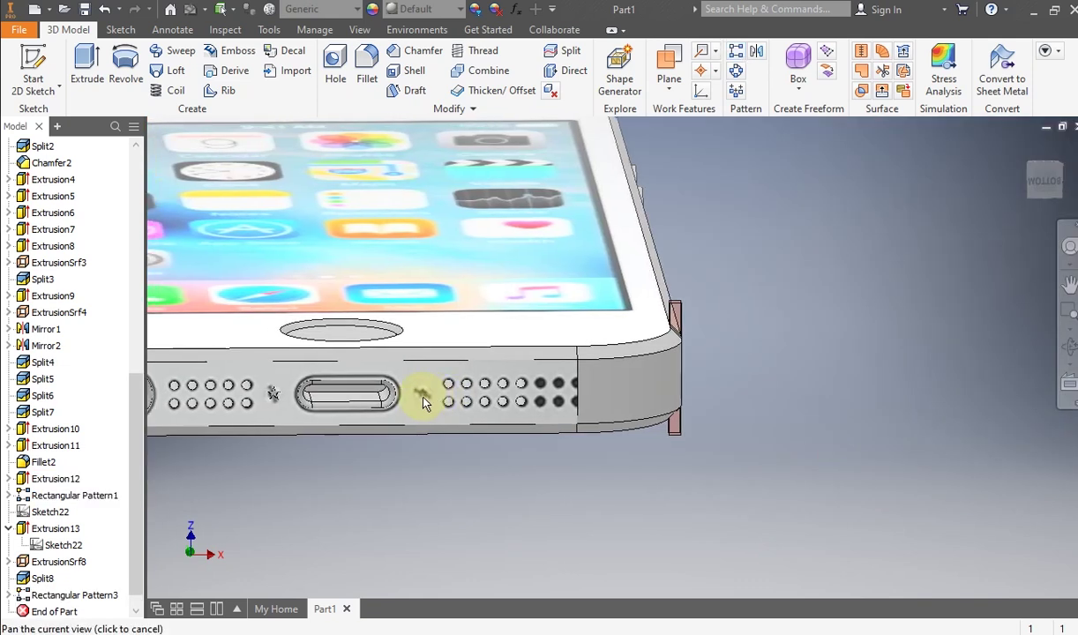
{"action": "left_click", "coordinate": [736, 50]}
{"action": "left_click", "coordinate": [523, 400]}
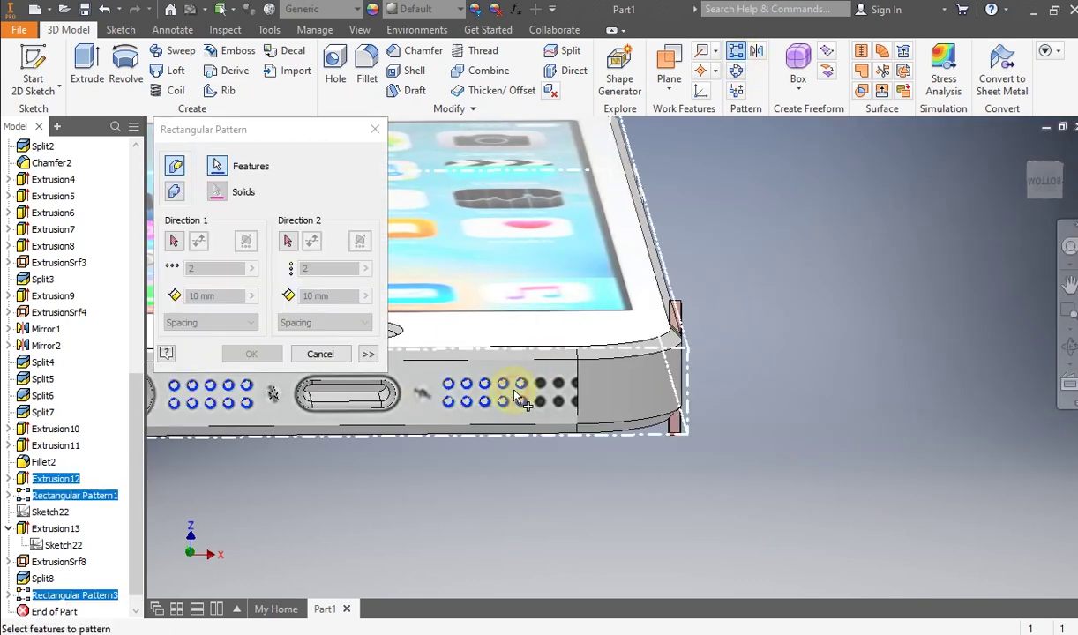
{"action": "scroll", "coordinate": [513, 373], "scroll_direction": "up", "scroll_amount": 2}
{"action": "middle_click_drag", "start_coordinate": [571, 385], "coordinate": [582, 385]}
{"action": "scroll", "coordinate": [572, 376], "scroll_direction": "down", "scroll_amount": 2}
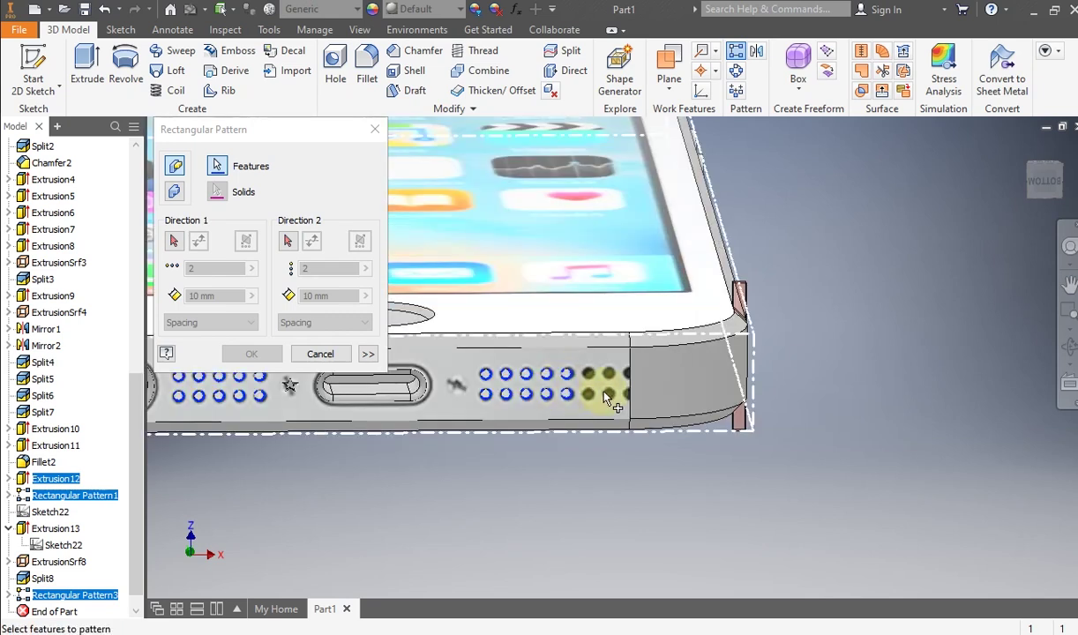
{"action": "left_click", "coordinate": [321, 354]}
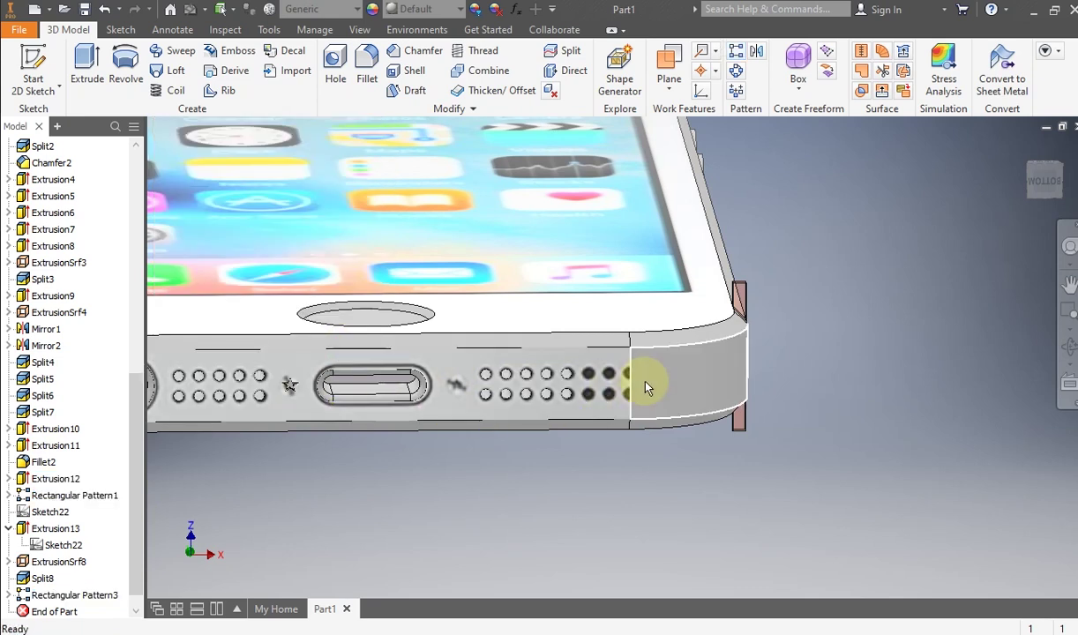
Step: Mirror the star-shaped cut and its surrounding circular extruded surface about the YZ plane to the other side of the port
{"action": "mouse_move", "coordinate": [647, 388]}
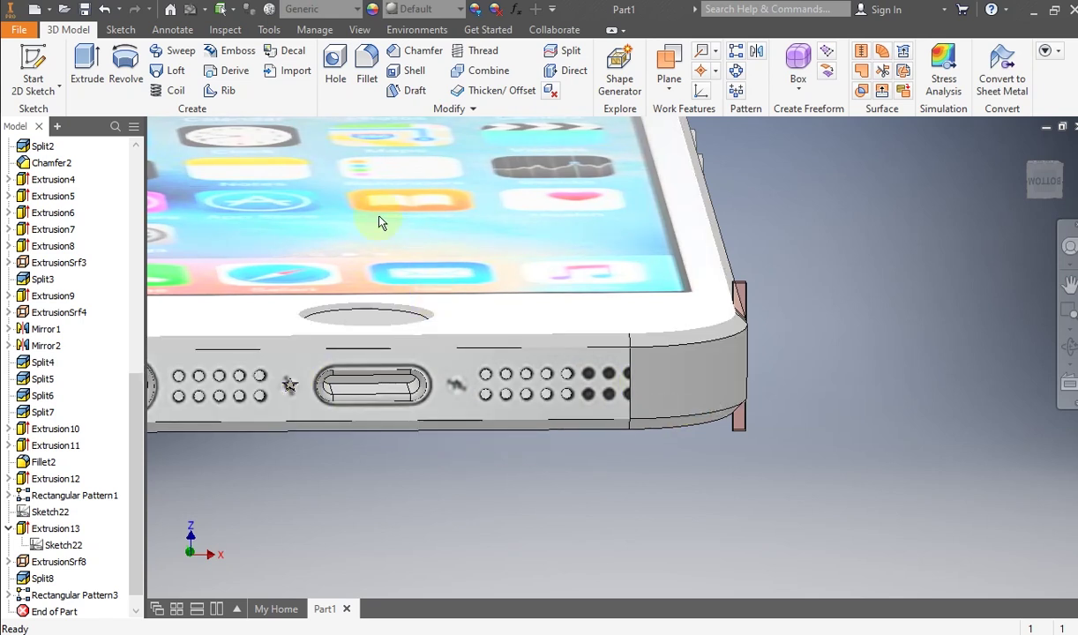
{"action": "left_click", "coordinate": [757, 50]}
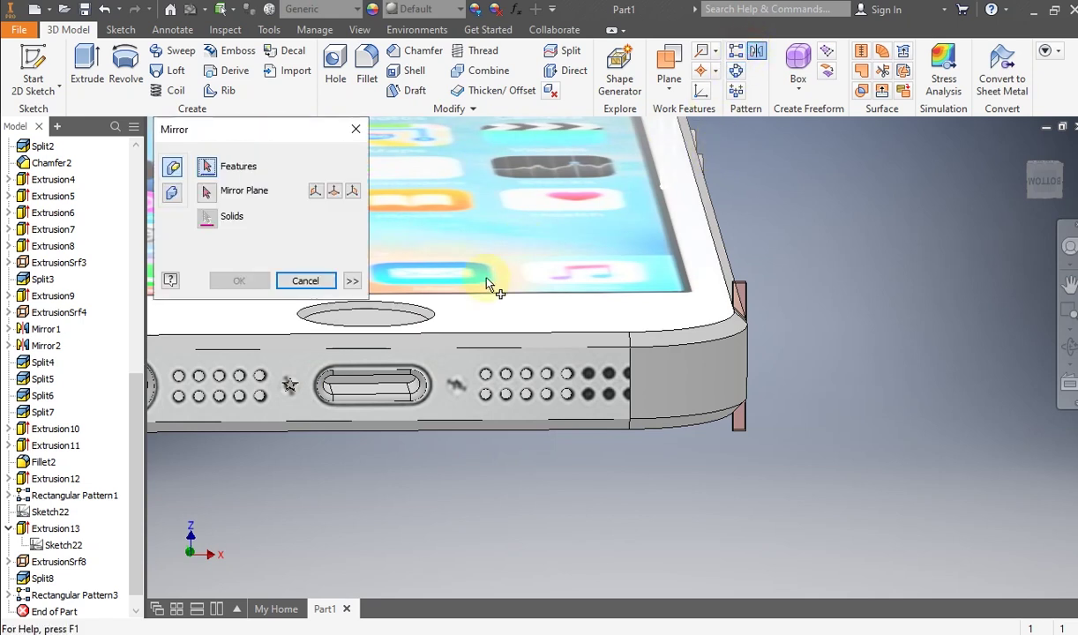
{"action": "left_click", "coordinate": [289, 388]}
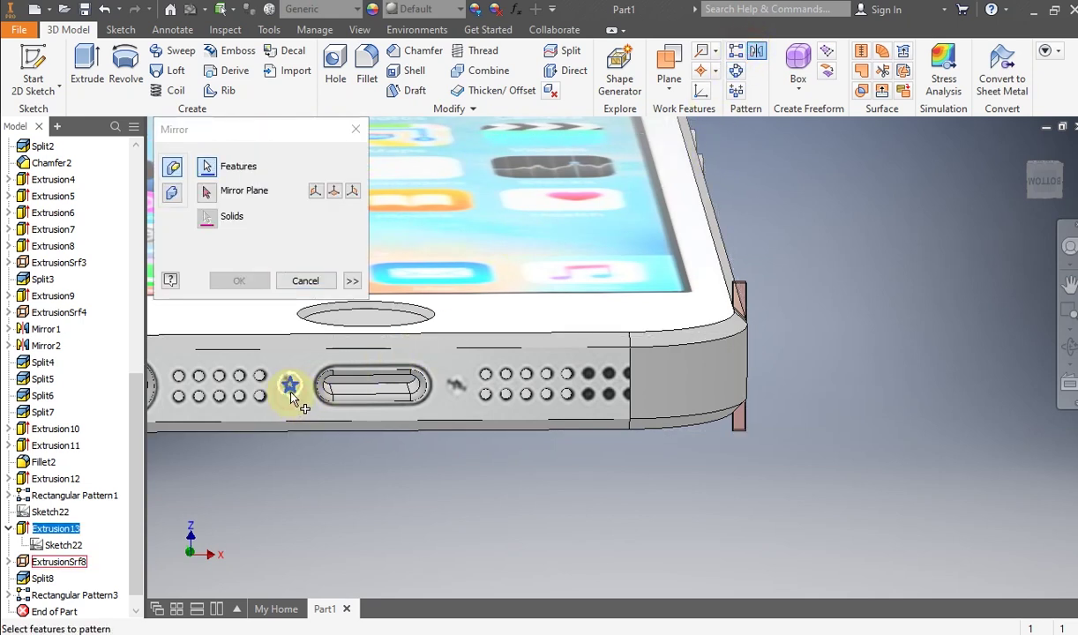
{"action": "left_click", "coordinate": [60, 565]}
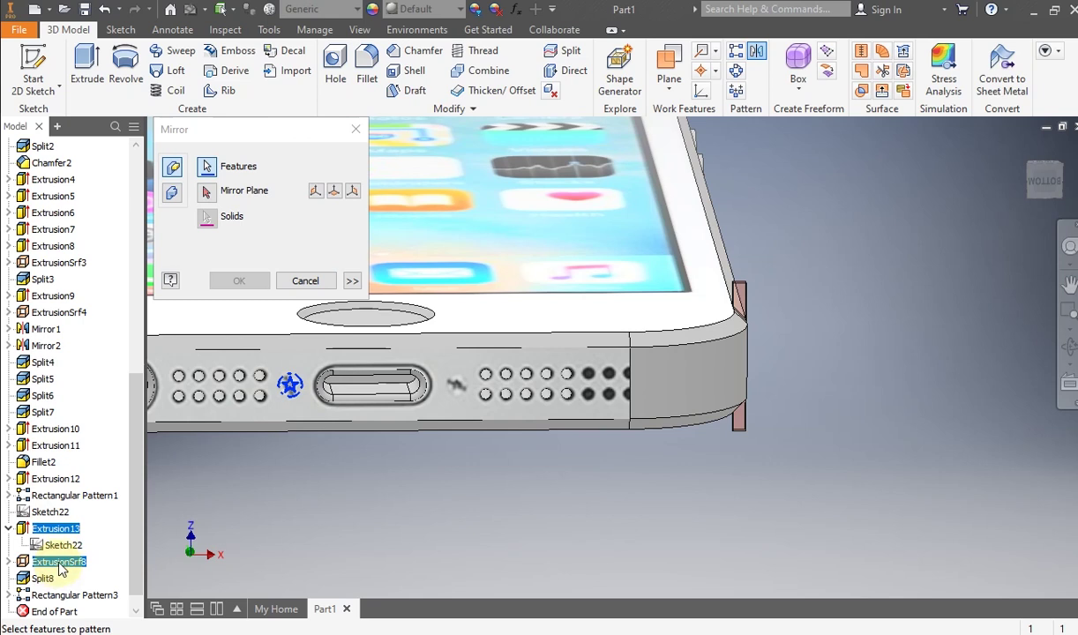
{"action": "left_click", "coordinate": [209, 196]}
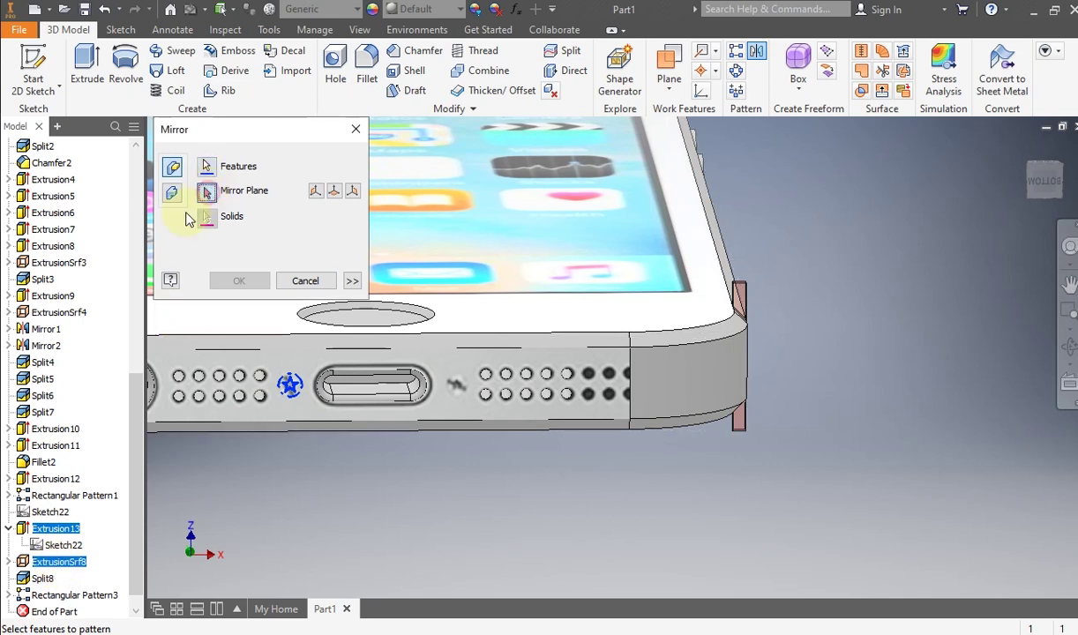
{"action": "scroll", "coordinate": [72, 258], "scroll_direction": "up", "scroll_amount": 10}
{"action": "left_click", "coordinate": [62, 231]}
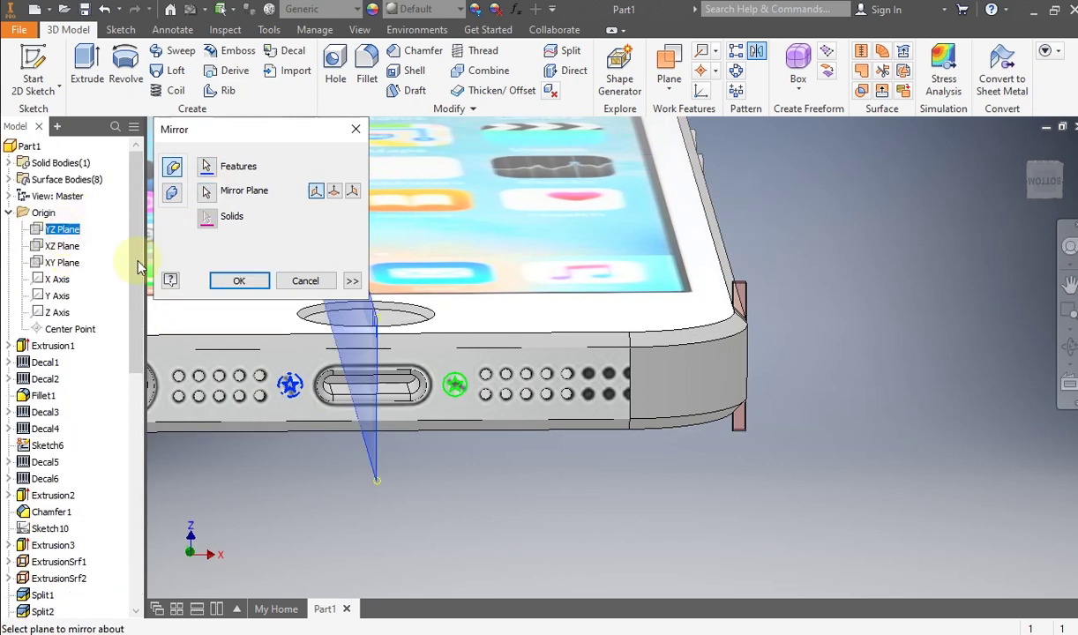
{"action": "left_click", "coordinate": [239, 281]}
Step: Split the phone's bottom face with the mirrored circular surface around the new star recess
{"action": "scroll", "coordinate": [450, 401], "scroll_direction": "up", "scroll_amount": 4}
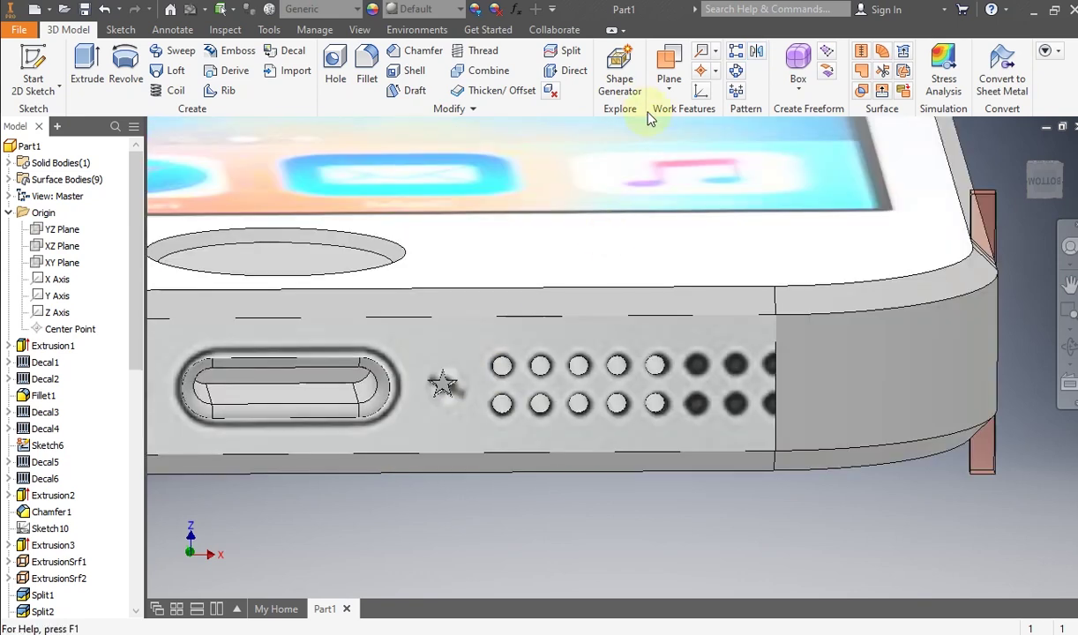
{"action": "left_click", "coordinate": [565, 51]}
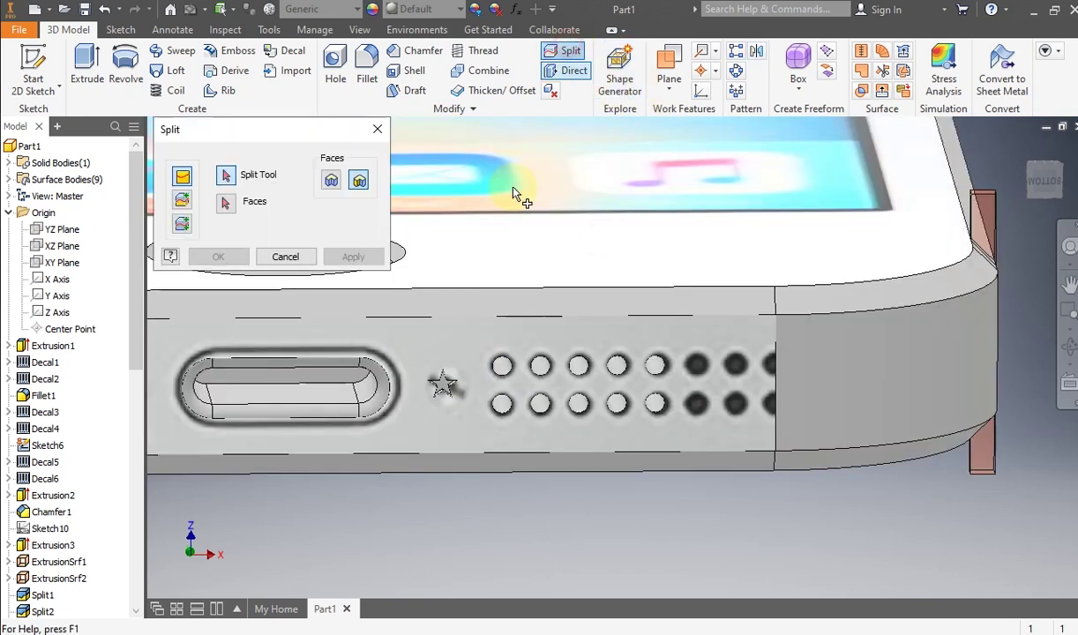
{"action": "left_click", "coordinate": [453, 372]}
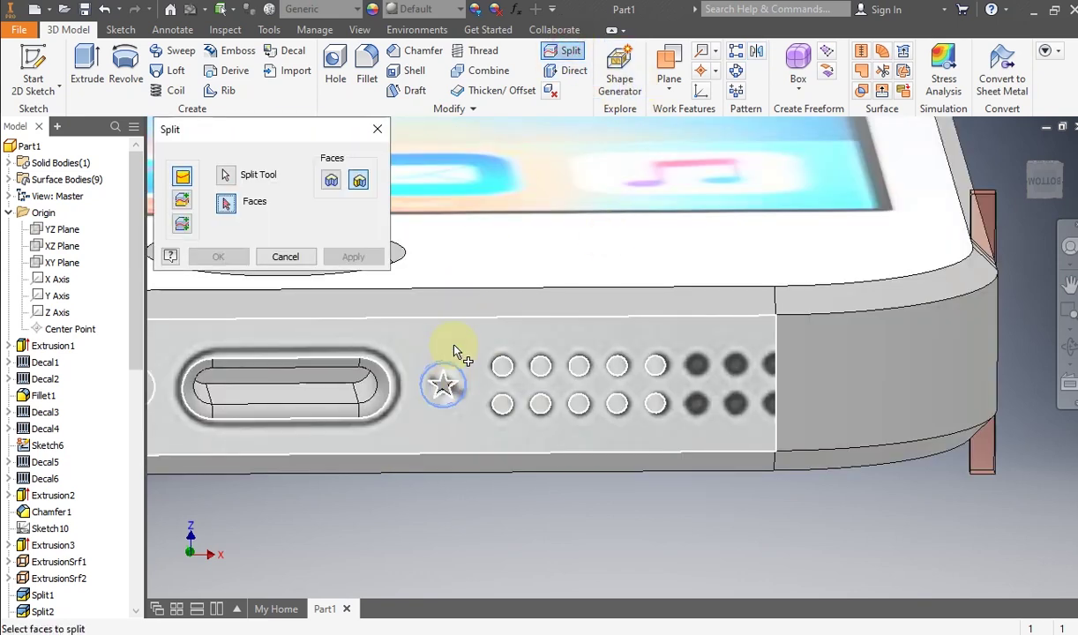
{"action": "left_click", "coordinate": [453, 351]}
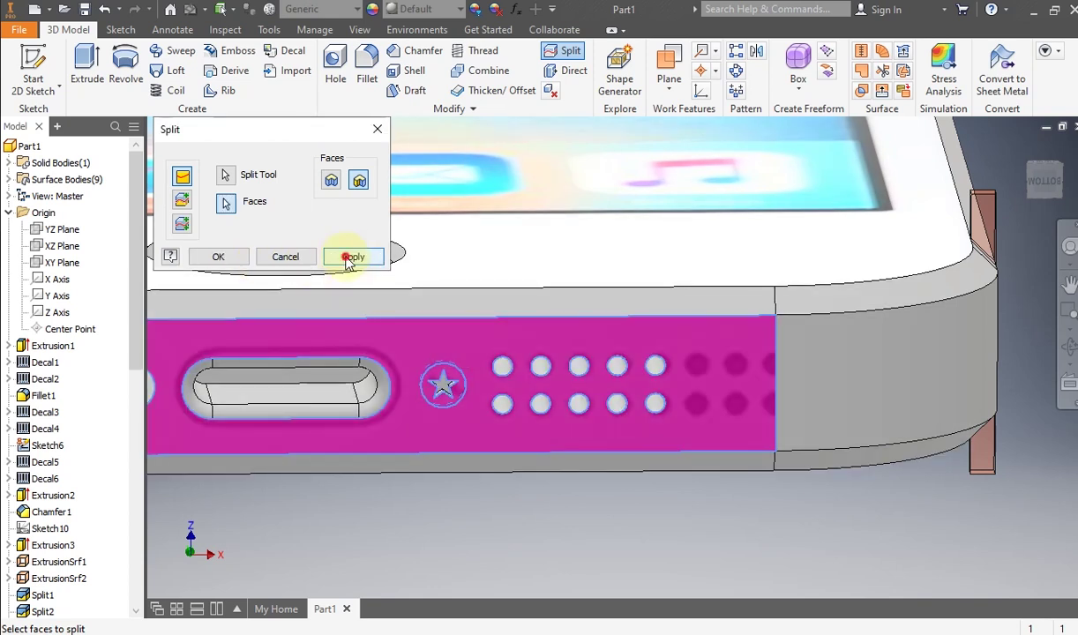
{"action": "left_click", "coordinate": [352, 257]}
{"action": "left_click", "coordinate": [276, 258]}
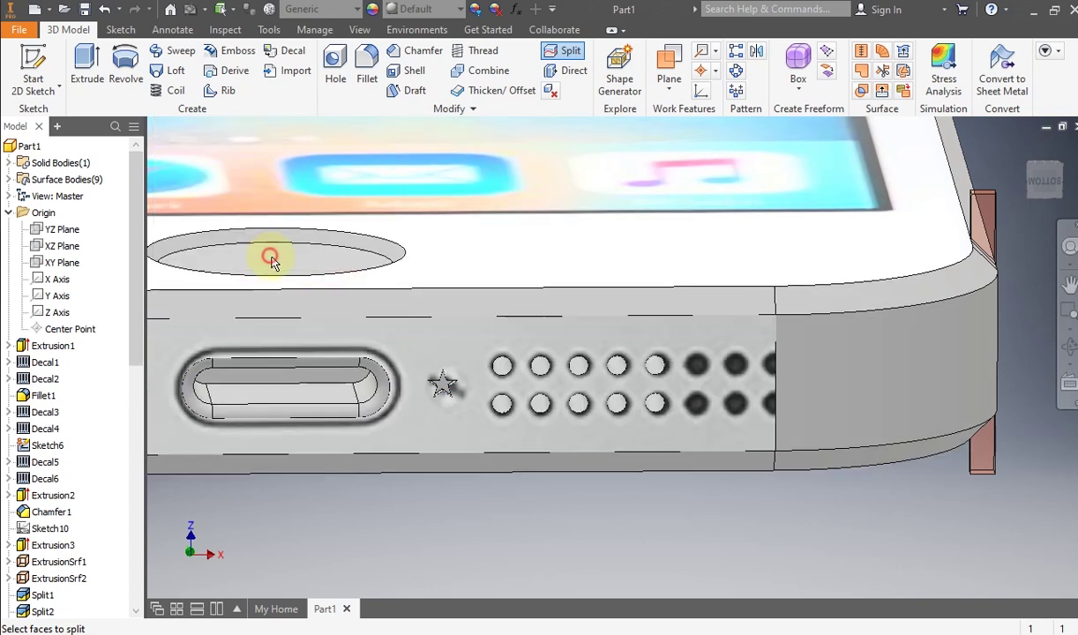
Step: Create a sketch on the phone's bottom face and project the edge of the outermost existing upper-row hole beyond the star recess
{"action": "left_click", "coordinate": [696, 353]}
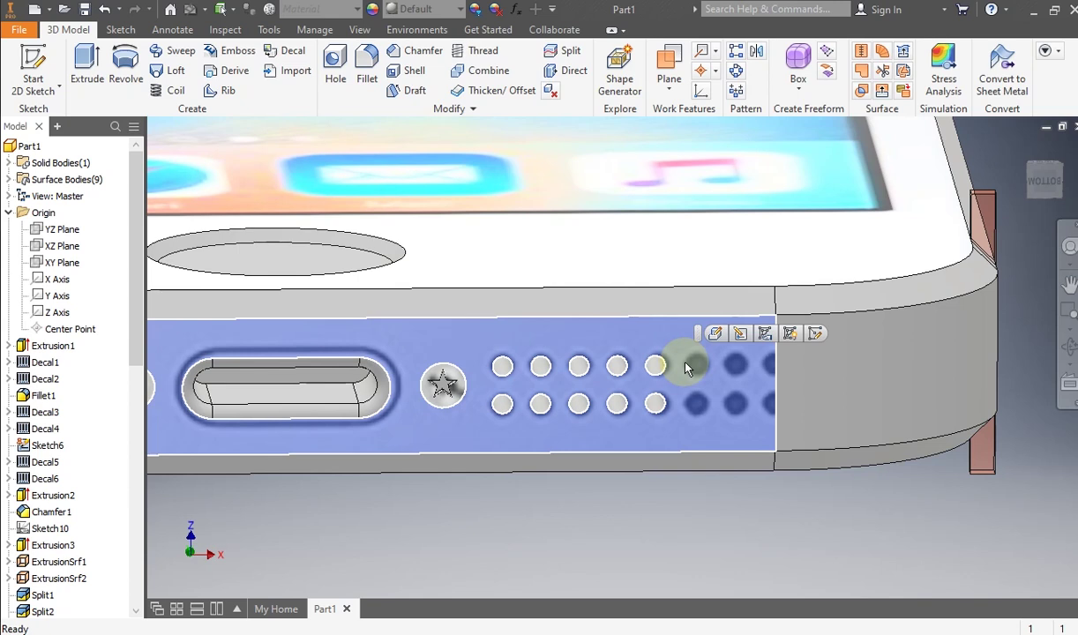
{"action": "left_click", "coordinate": [715, 334]}
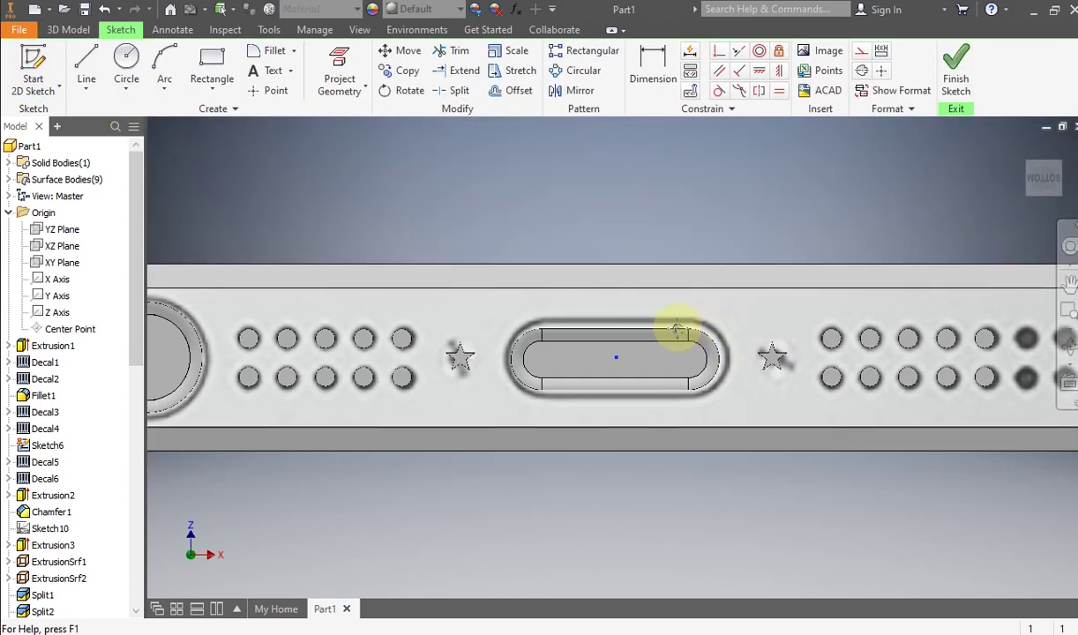
{"action": "middle_click_drag", "start_coordinate": [682, 332], "coordinate": [373, 320]}
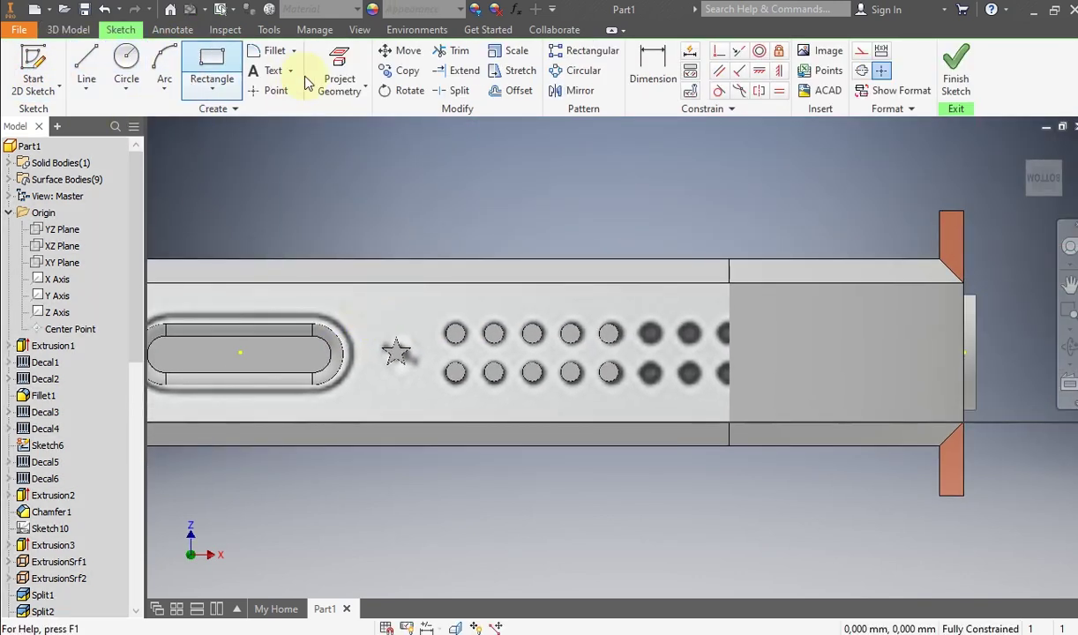
{"action": "left_click", "coordinate": [339, 72]}
{"action": "left_click", "coordinate": [615, 330]}
{"action": "left_click", "coordinate": [946, 66]}
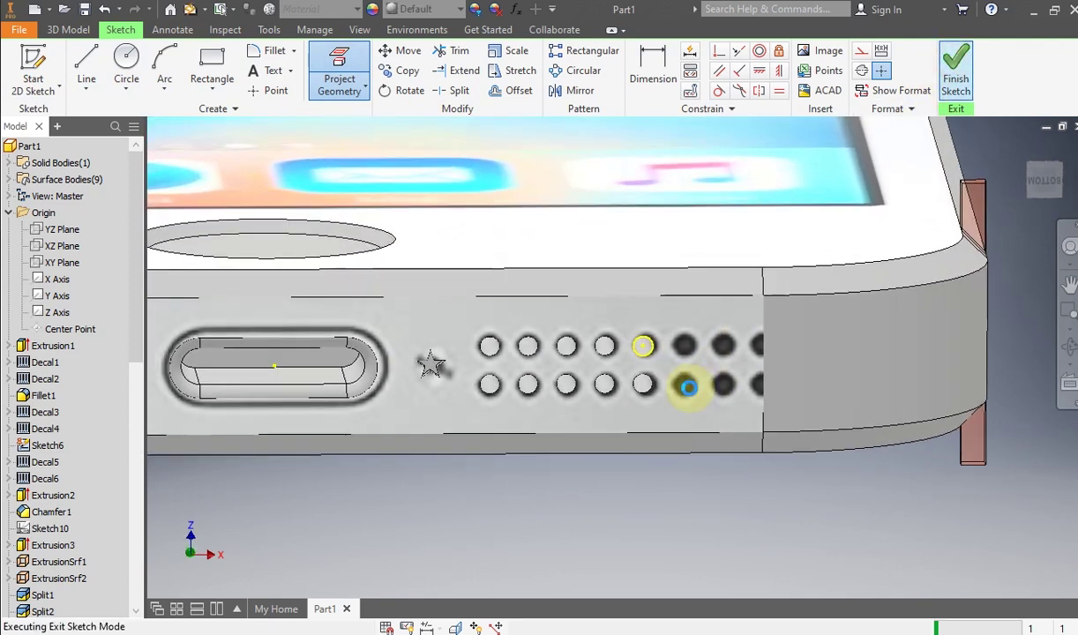
Step: Try to cut the projected circle 5 mm into the phone body
{"action": "left_click", "coordinate": [84, 69]}
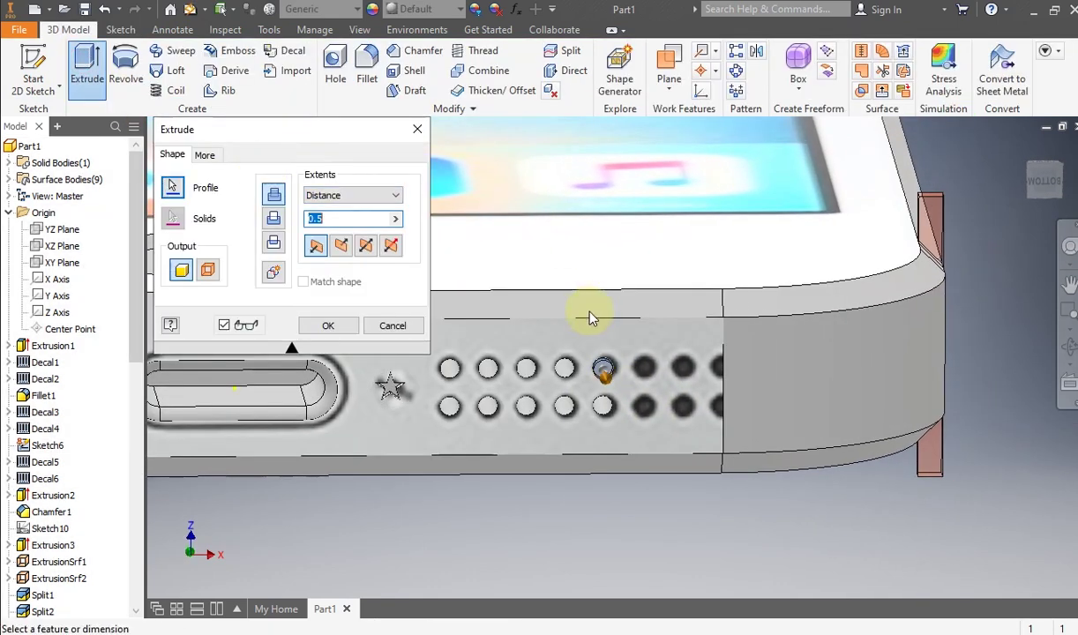
{"action": "left_click", "coordinate": [273, 221]}
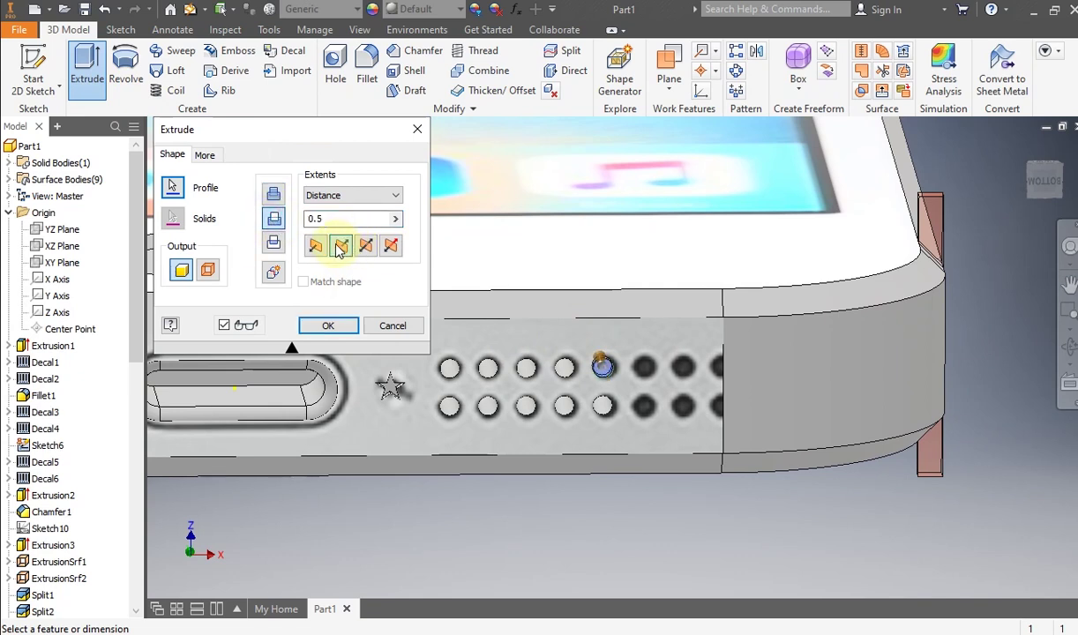
{"action": "double_click", "coordinate": [345, 219]}
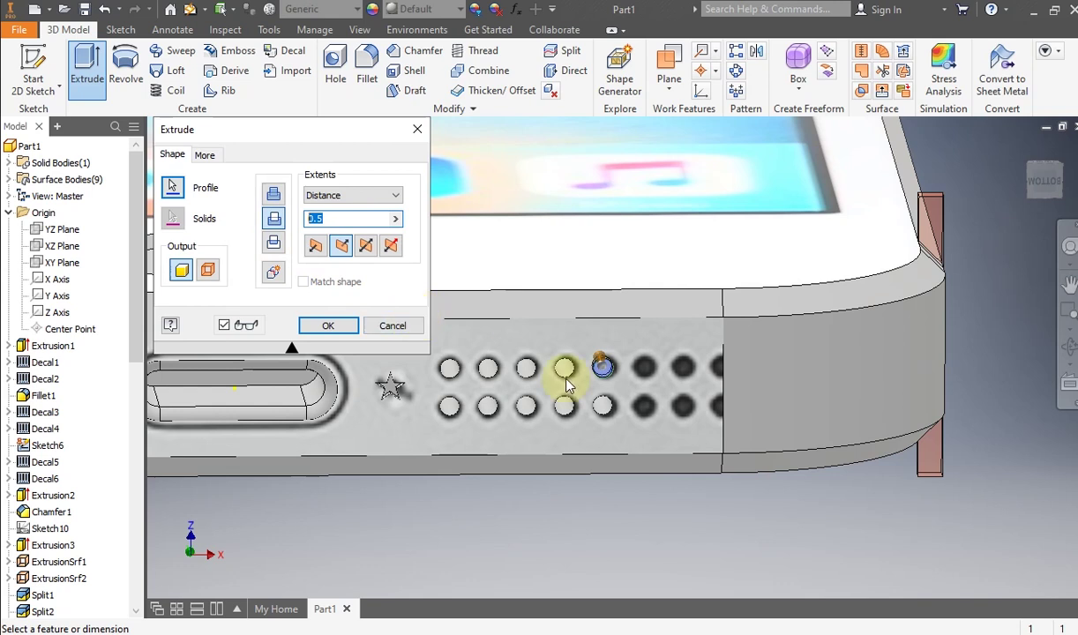
{"action": "scroll", "coordinate": [604, 394], "scroll_direction": "up", "scroll_amount": 3}
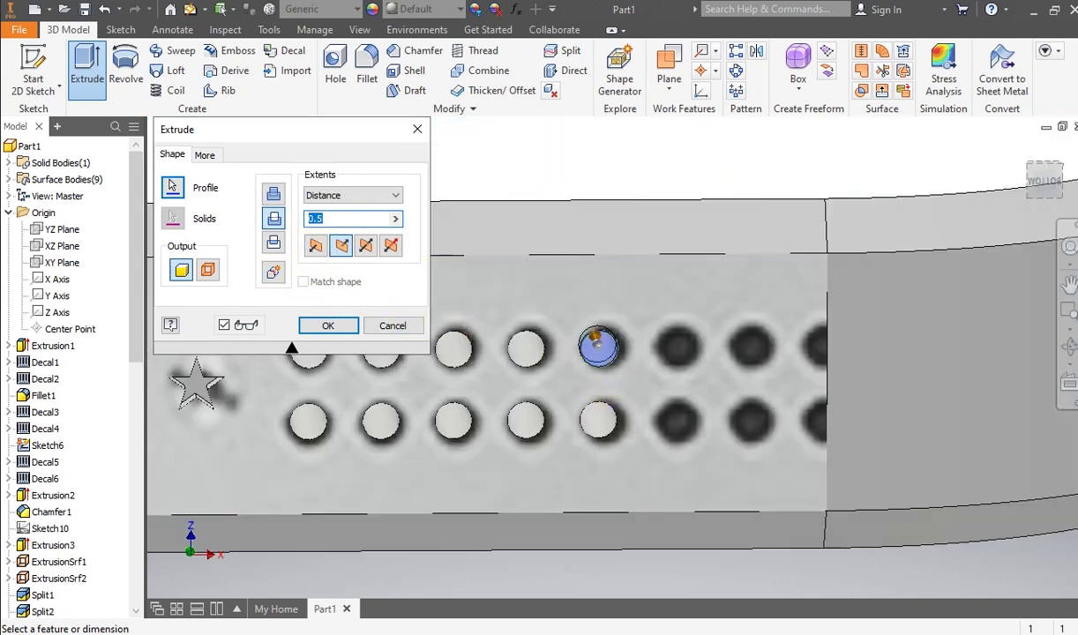
{"action": "left_click", "coordinate": [335, 325]}
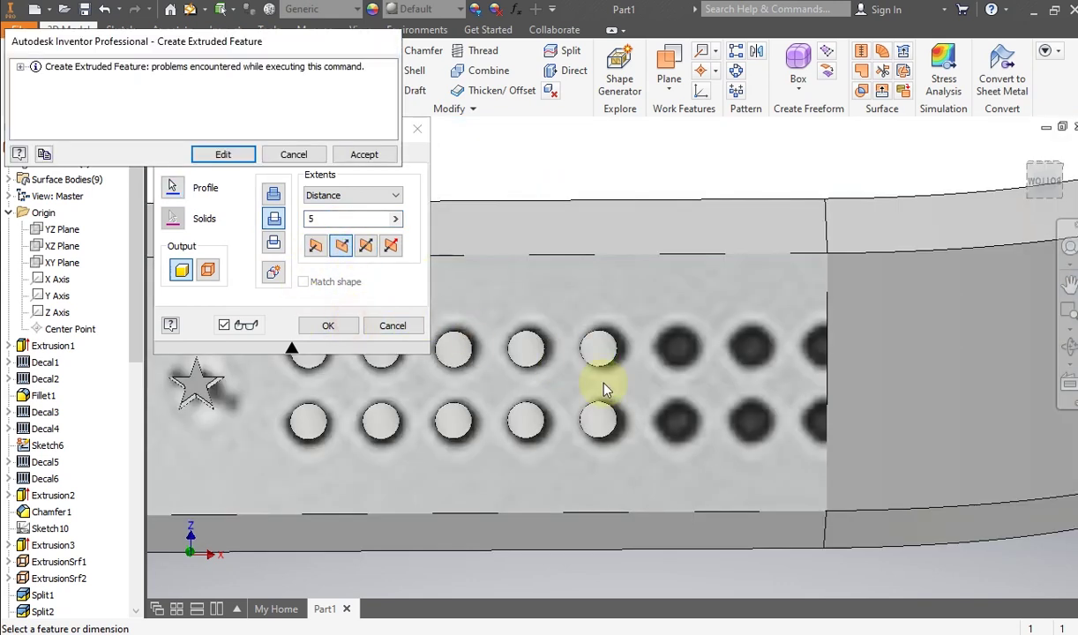
{"action": "left_click", "coordinate": [233, 157]}
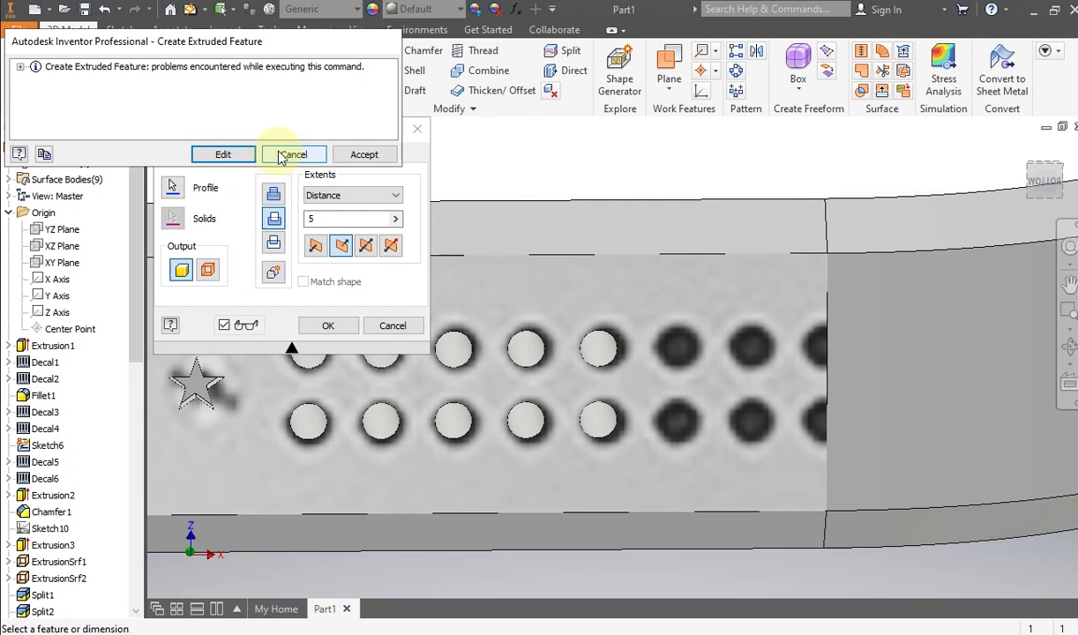
{"action": "left_click", "coordinate": [281, 156]}
Step: Reopen the sketch and draw a circle about 0.8 mm in diameter over the next dark upper-row hole of the reference image
{"action": "scroll", "coordinate": [459, 340], "scroll_direction": "up", "scroll_amount": 3}
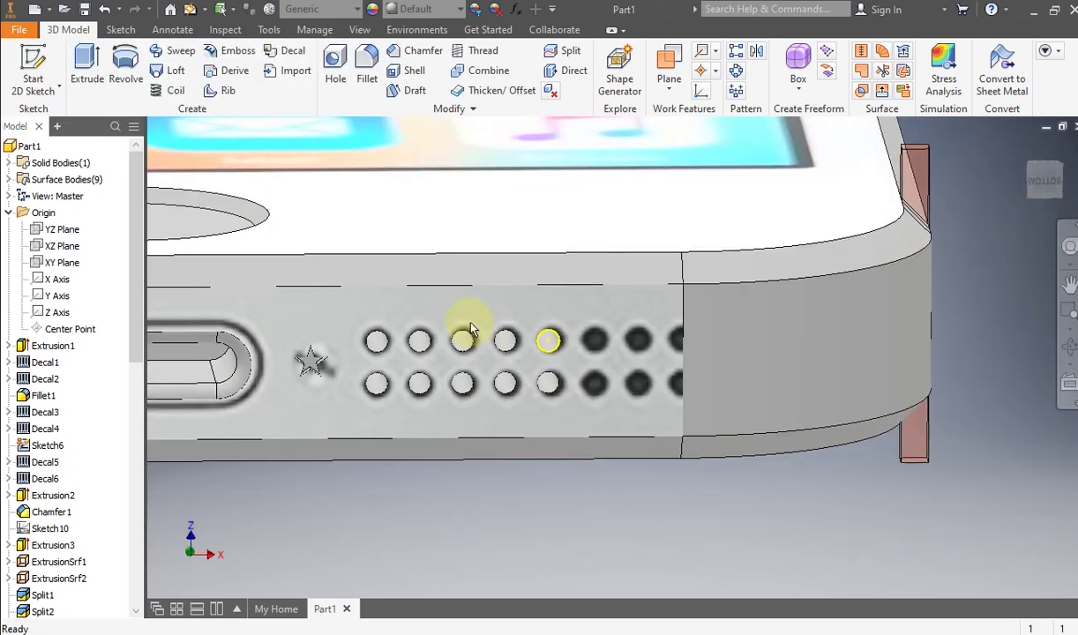
{"action": "left_click", "coordinate": [470, 329]}
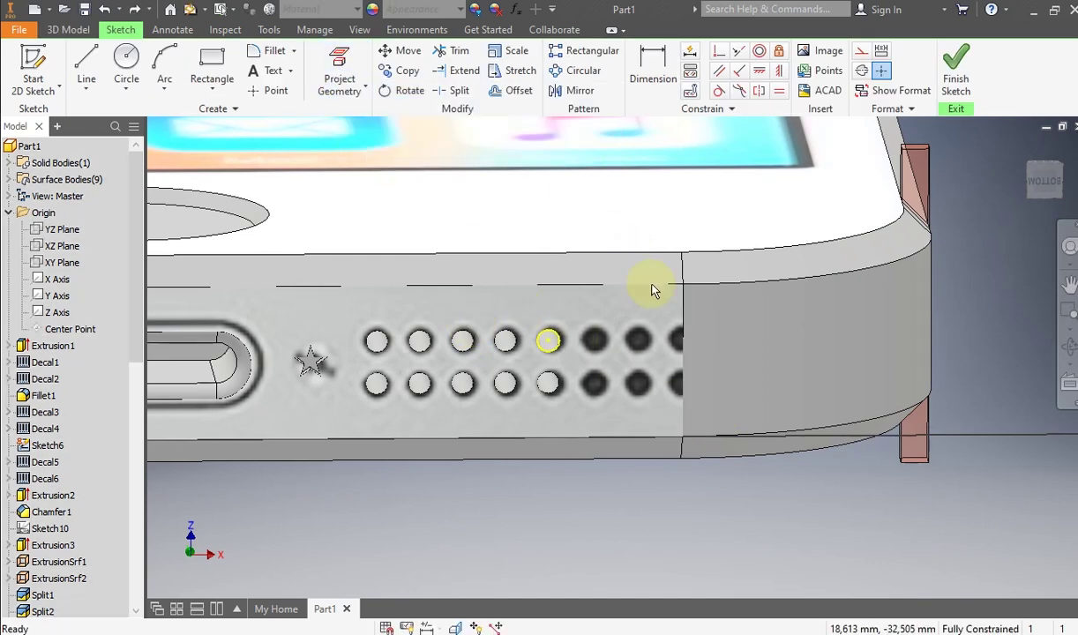
{"action": "left_click", "coordinate": [126, 66]}
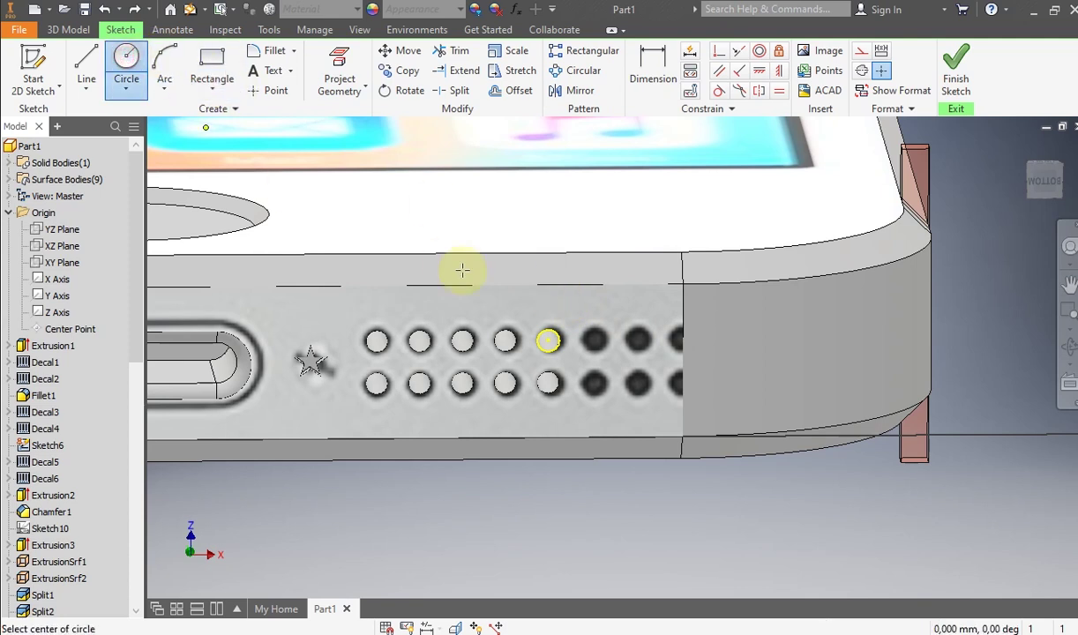
{"action": "scroll", "coordinate": [532, 309], "scroll_direction": "up", "scroll_amount": 3}
{"action": "left_click", "coordinate": [651, 367]}
{"action": "left_click", "coordinate": [657, 345]}
{"action": "right_click", "coordinate": [681, 323]}
{"action": "left_click", "coordinate": [725, 328]}
{"action": "middle_click_drag", "start_coordinate": [711, 325], "coordinate": [682, 342]}
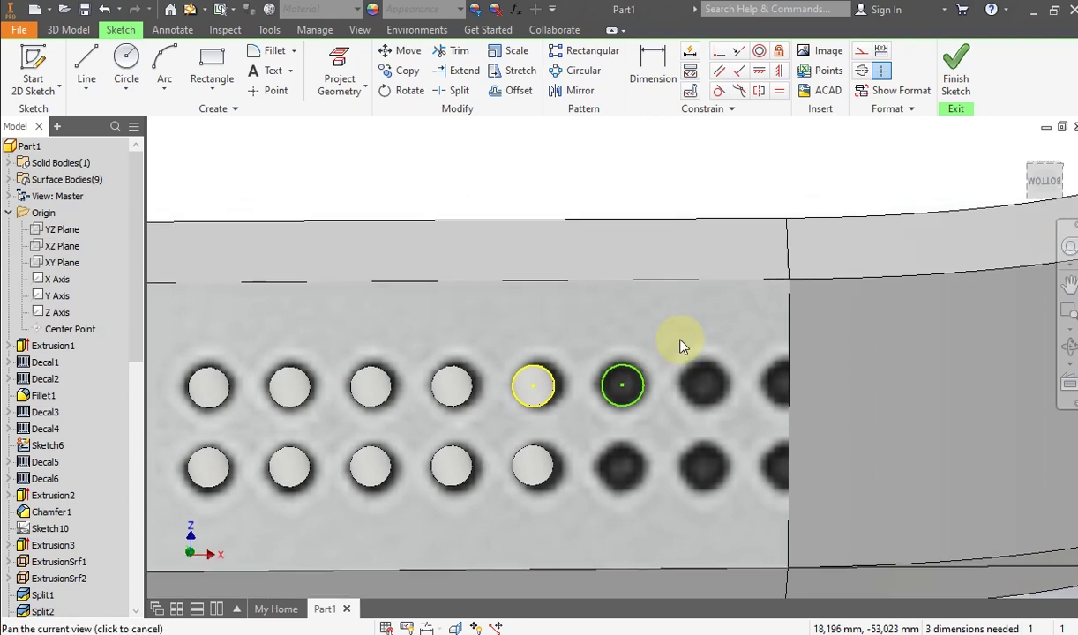
Step: Add a driven diameter dimension to the projected hole and link the new circle's diameter to it
{"action": "key", "text": "d"}
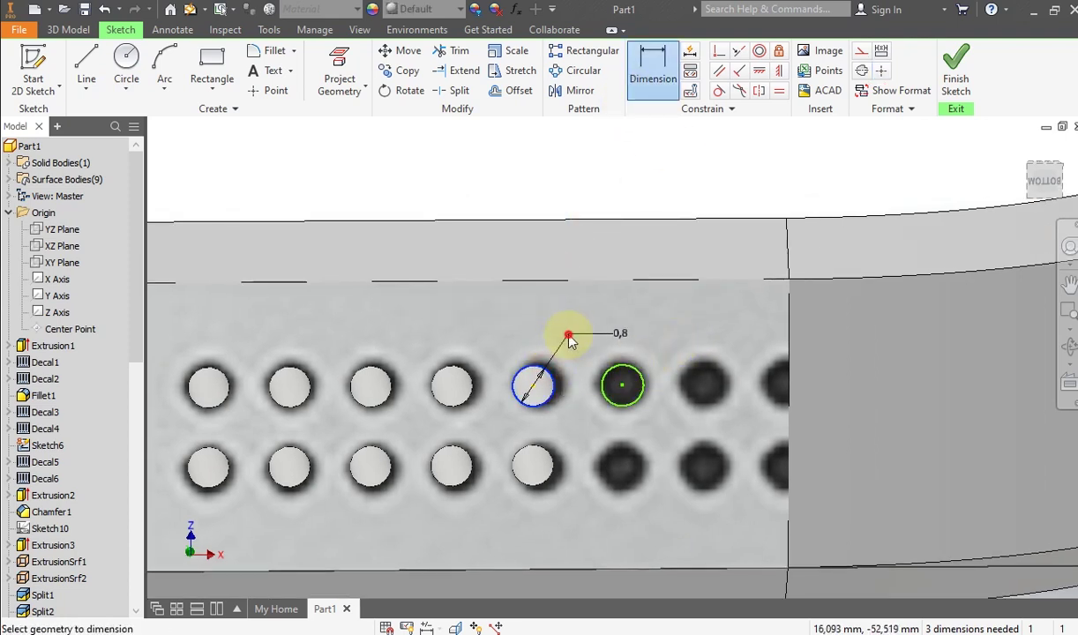
{"action": "left_click", "coordinate": [568, 333]}
{"action": "left_click", "coordinate": [364, 155]}
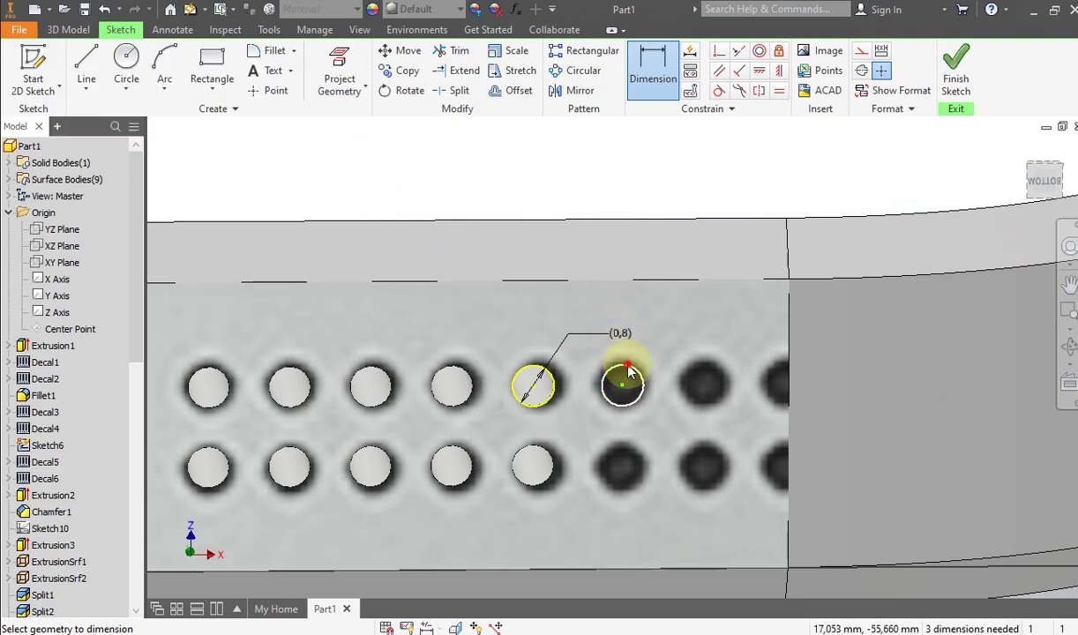
{"action": "left_click", "coordinate": [629, 373]}
{"action": "left_click", "coordinate": [697, 346]}
{"action": "left_click", "coordinate": [620, 333]}
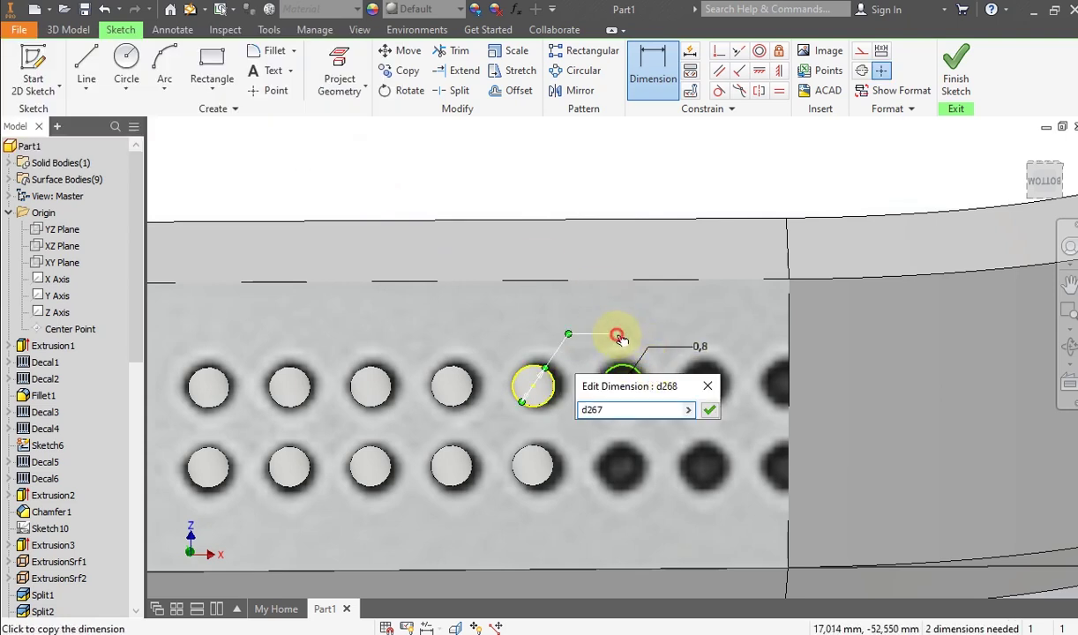
{"action": "left_click", "coordinate": [711, 411]}
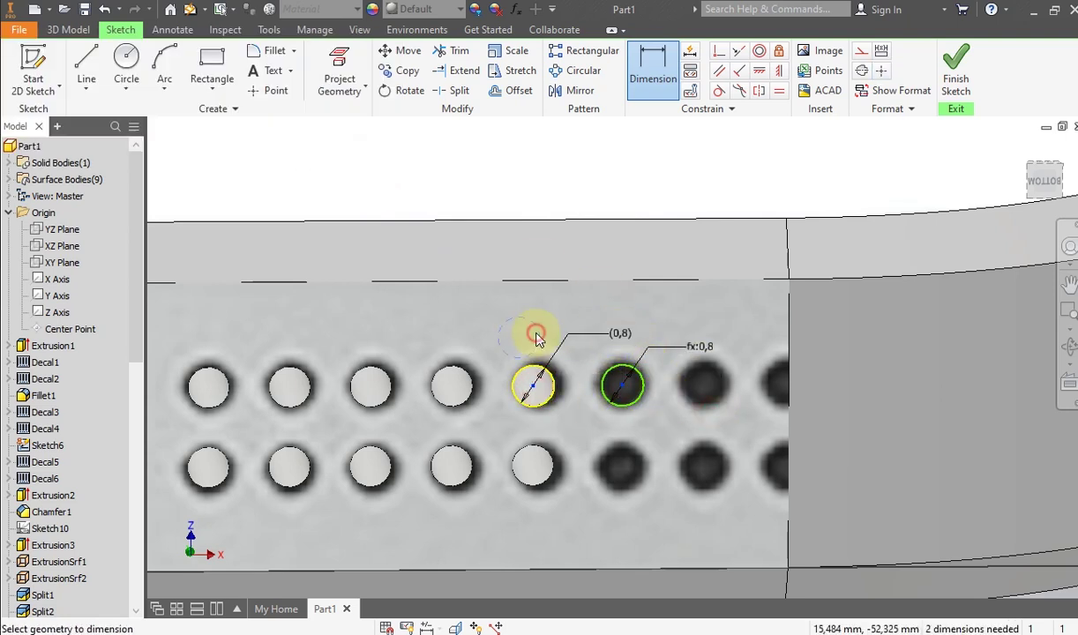
Step: Set the horizontal centre distance between the projected hole and the new circle to 1.55 mm
{"action": "left_click", "coordinate": [534, 388]}
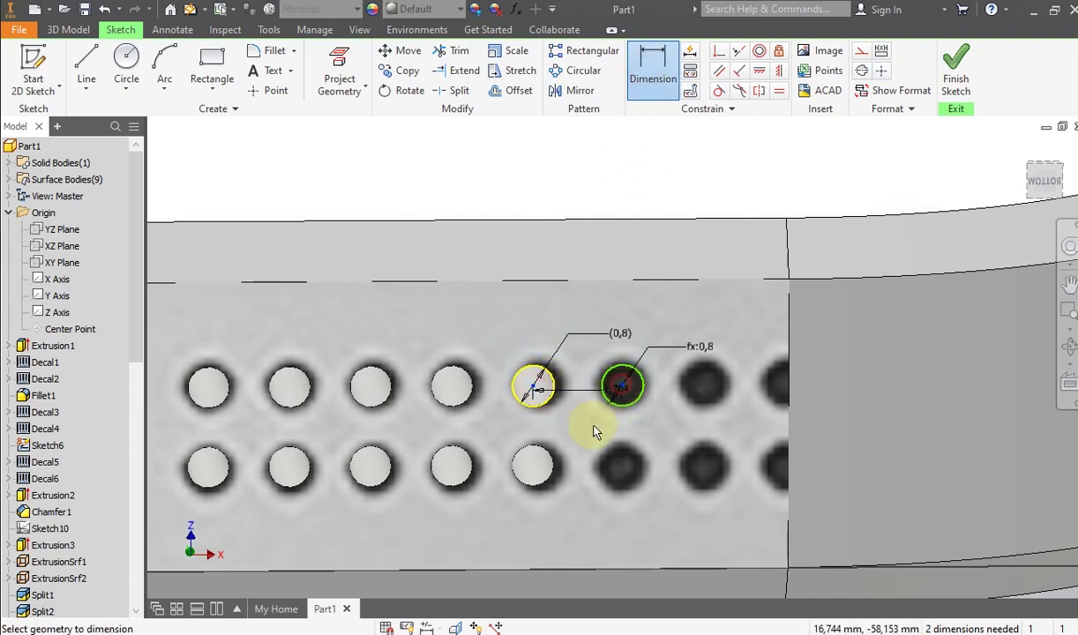
{"action": "left_click", "coordinate": [599, 423]}
{"action": "type", "text": "1.5"}
{"action": "key", "text": "Return"}
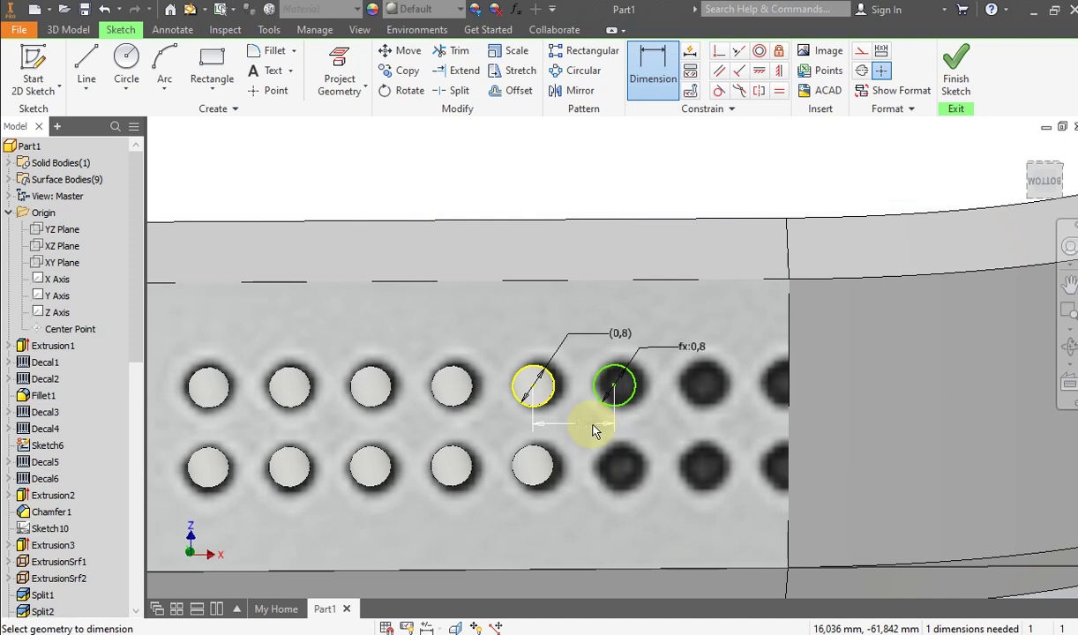
{"action": "middle_click_drag", "start_coordinate": [1034, 203], "coordinate": [1033, 203]}
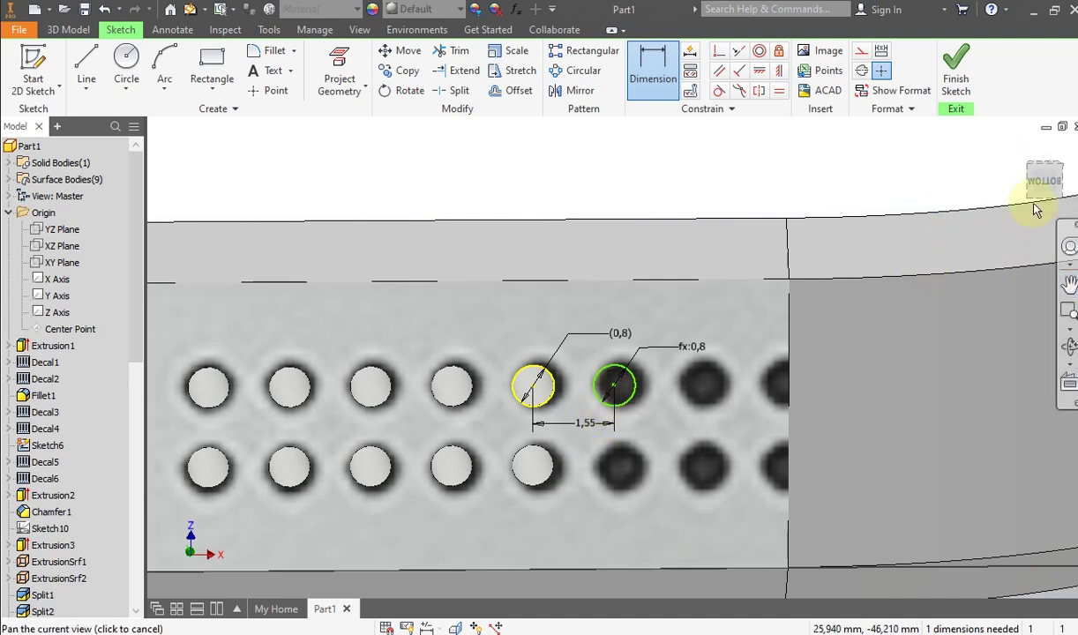
{"action": "left_click", "coordinate": [1044, 188]}
{"action": "scroll", "coordinate": [680, 378], "scroll_direction": "up", "scroll_amount": 5}
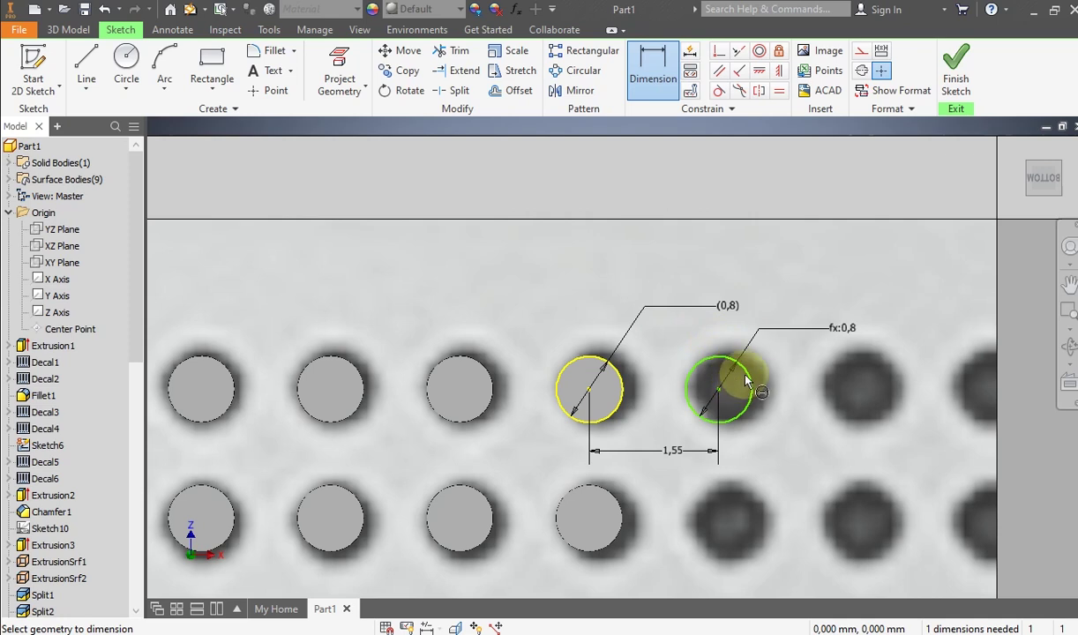
Step: Finish the sketch and cut the new circle 5 mm into the phone body
{"action": "left_click", "coordinate": [955, 85]}
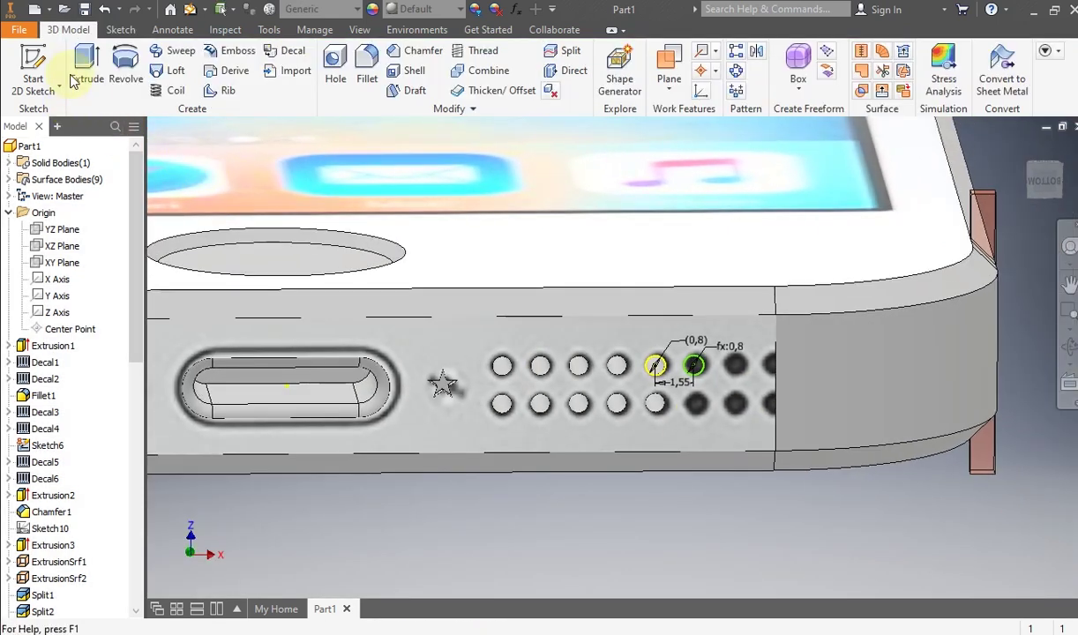
{"action": "left_click", "coordinate": [86, 71]}
{"action": "scroll", "coordinate": [698, 375], "scroll_direction": "up", "scroll_amount": 3}
{"action": "left_click", "coordinate": [695, 358]}
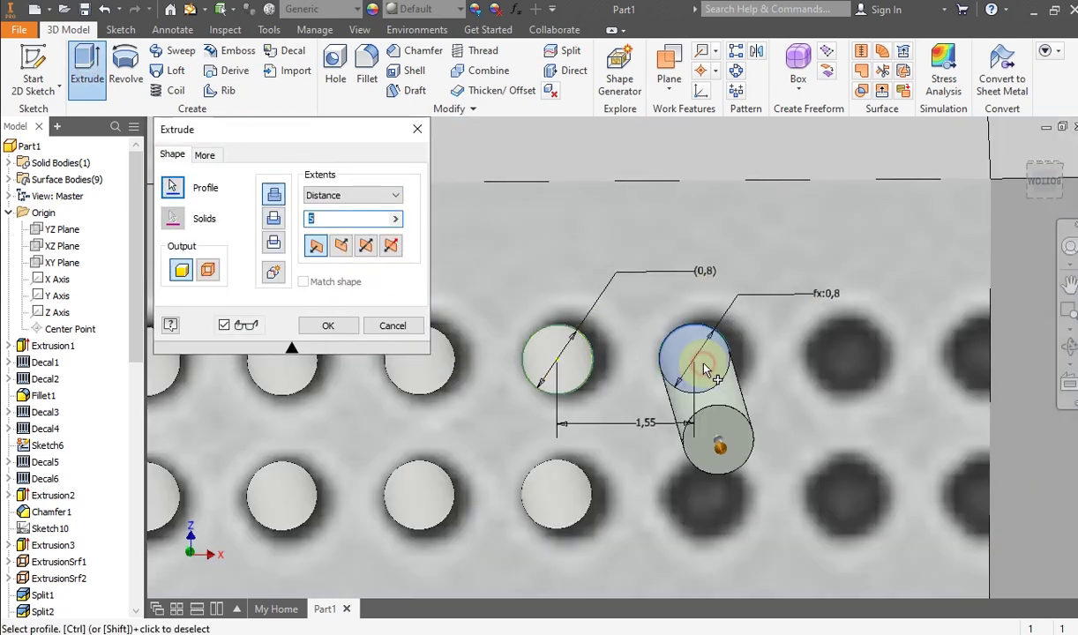
{"action": "left_click", "coordinate": [276, 220]}
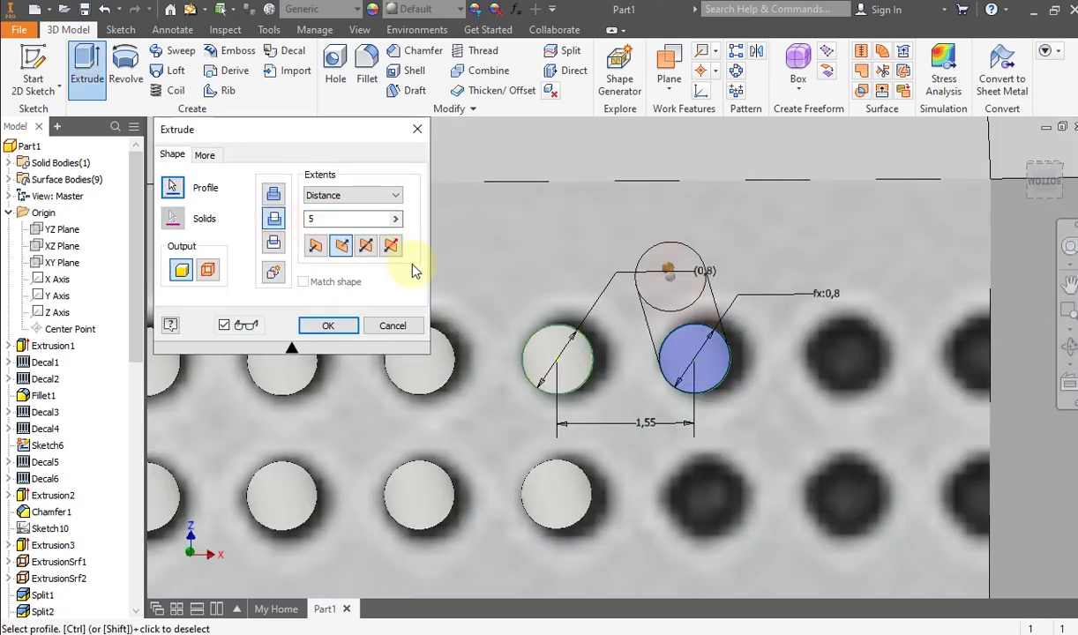
{"action": "left_click", "coordinate": [334, 337]}
{"action": "scroll", "coordinate": [366, 328], "scroll_direction": "down", "scroll_amount": 5}
{"action": "middle_click_drag", "start_coordinate": [551, 390], "coordinate": [500, 383]}
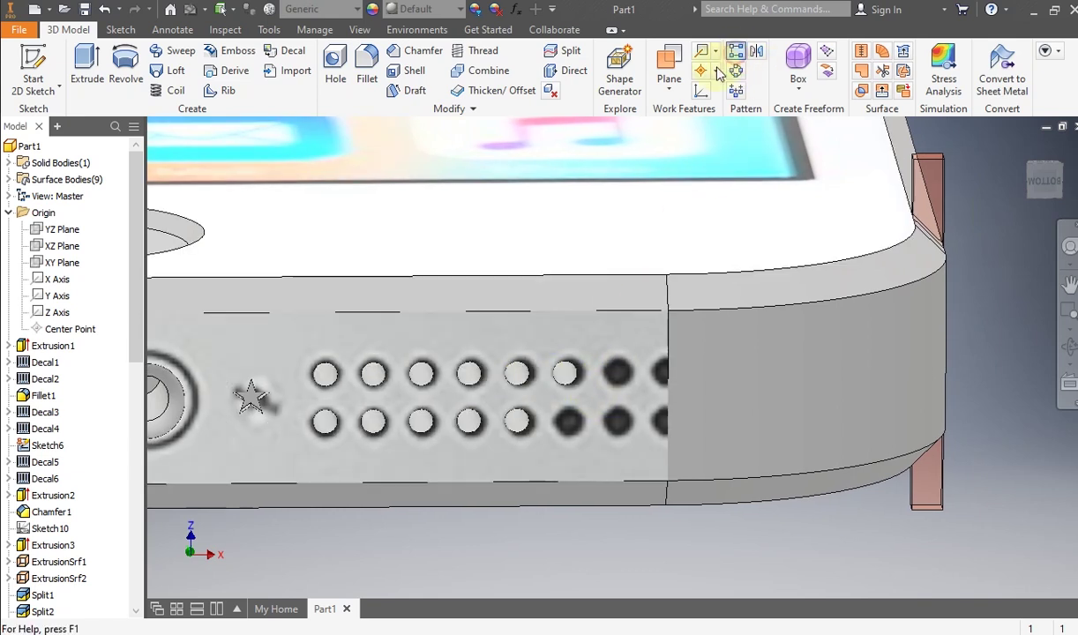
Step: Pattern the new hole cut along the bottom face's long edge and in 2 rows along its short edge, with 1.55 mm spacing both ways
{"action": "left_click", "coordinate": [736, 51]}
{"action": "left_click", "coordinate": [567, 375]}
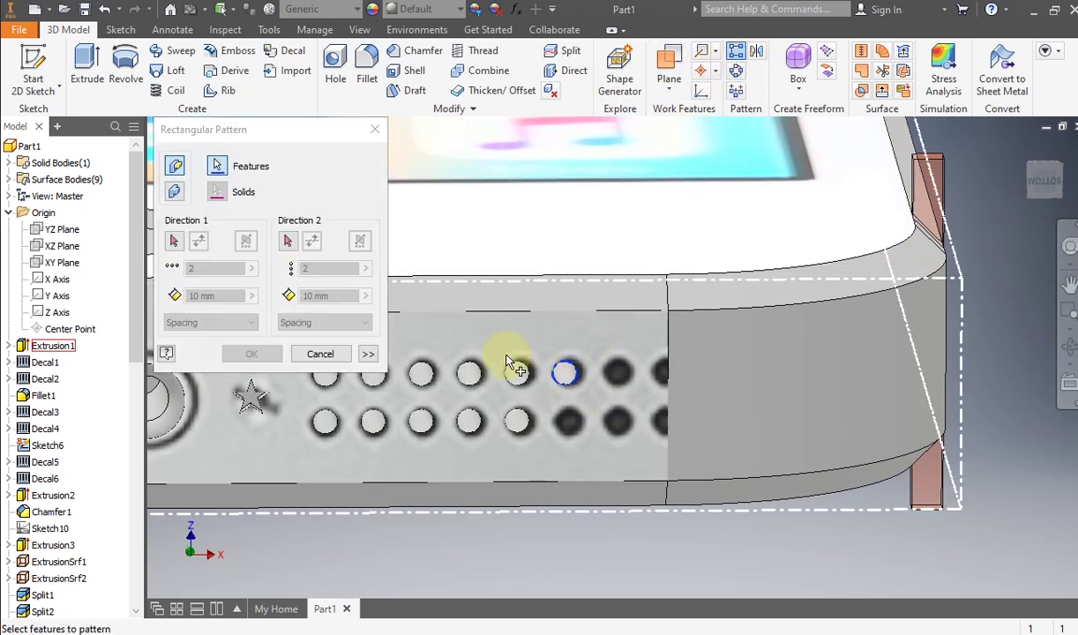
{"action": "left_click", "coordinate": [175, 242]}
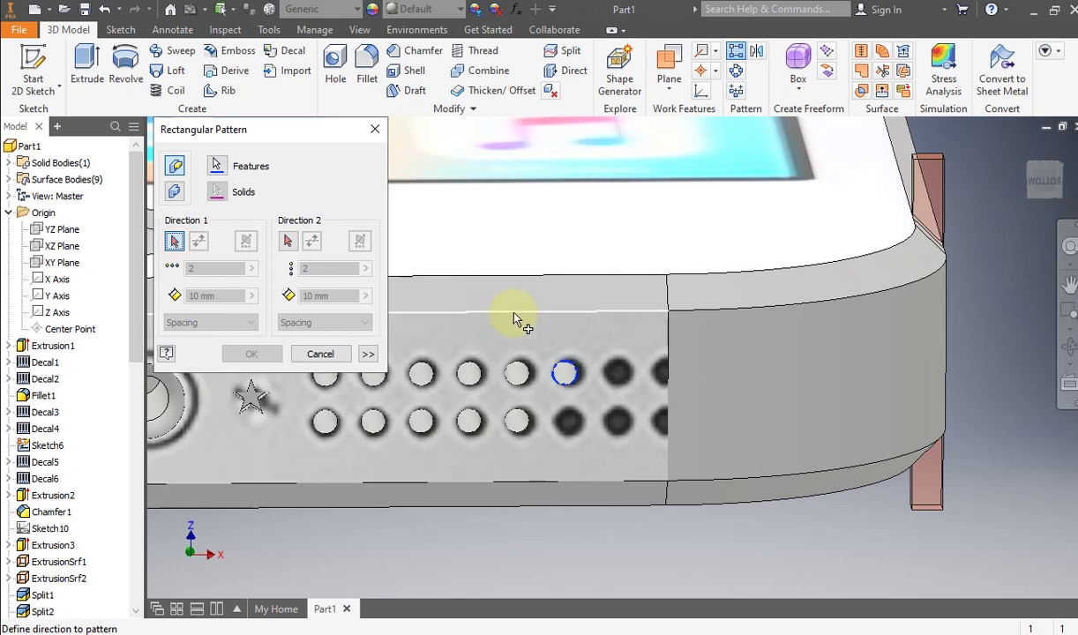
{"action": "left_click", "coordinate": [513, 312]}
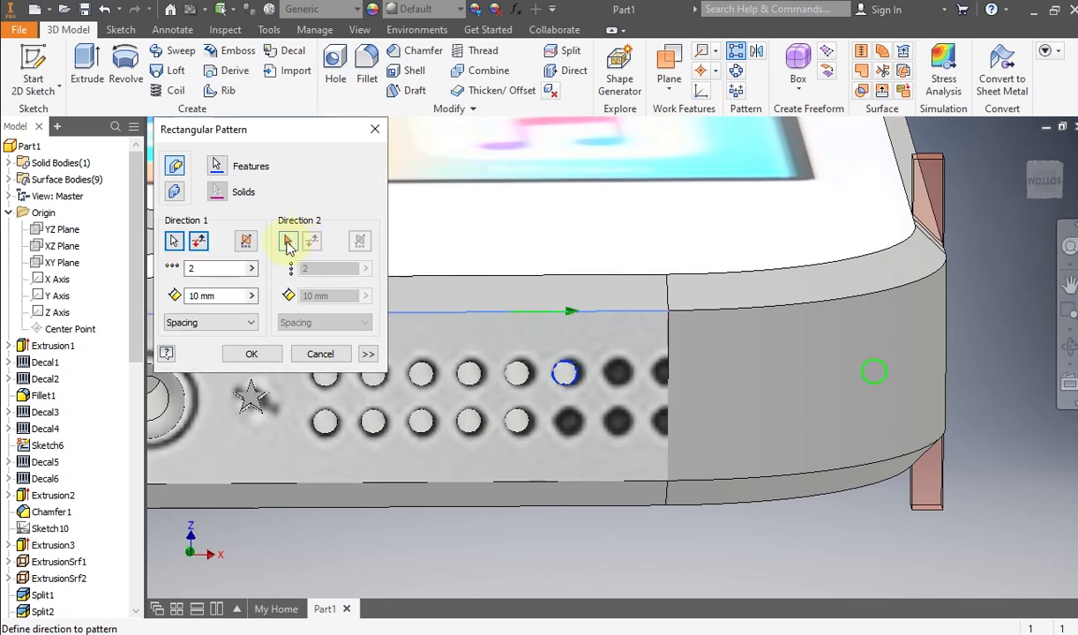
{"action": "left_click", "coordinate": [671, 344]}
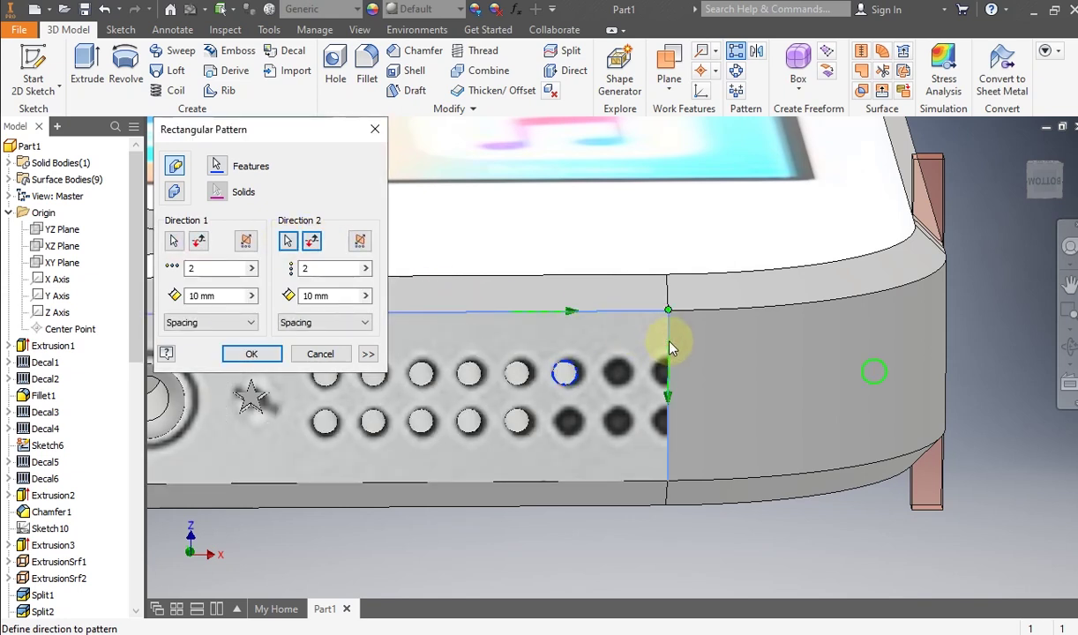
{"action": "left_click", "coordinate": [325, 297]}
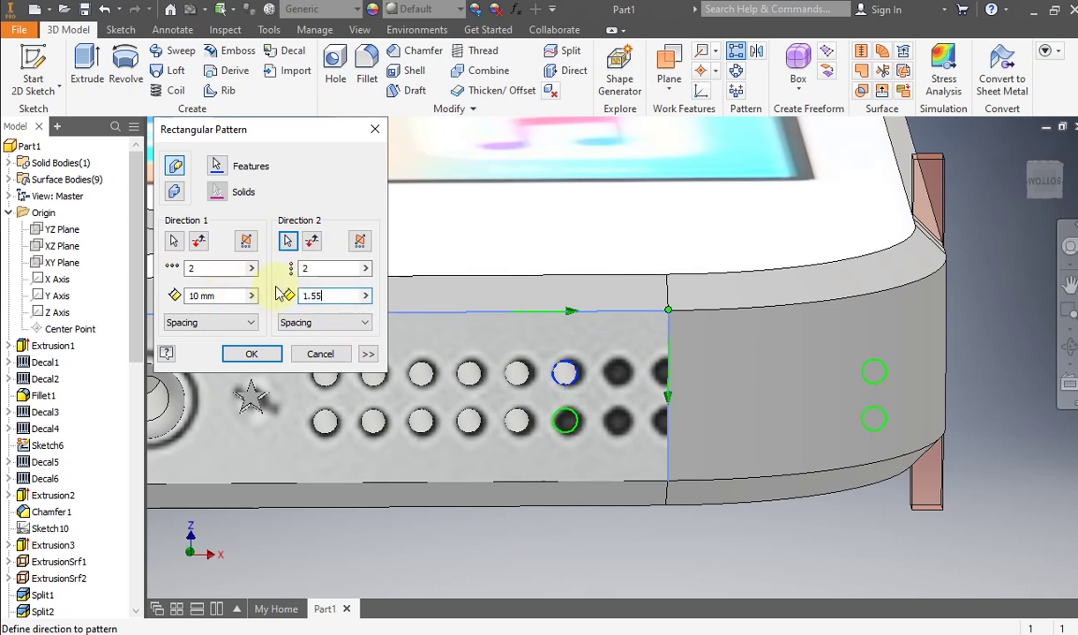
{"action": "left_click", "coordinate": [228, 297]}
{"action": "type", "text": "1.55"}
{"action": "left_click", "coordinate": [212, 268]}
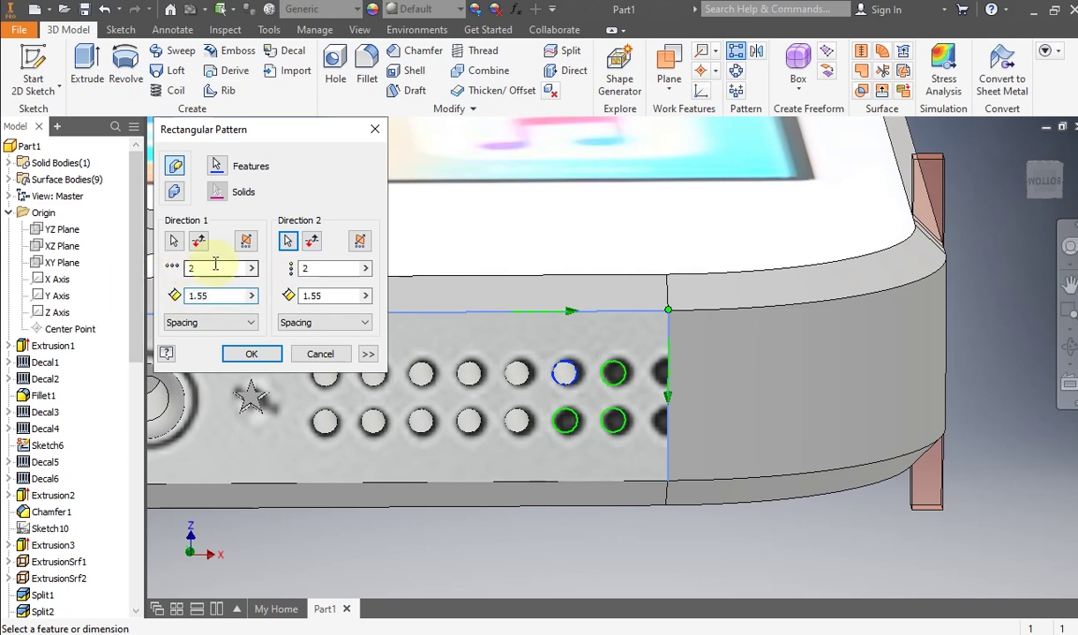
{"action": "left_click", "coordinate": [245, 353]}
Step: Examine the patterned speaker holes along the phone's bottom face
{"action": "scroll", "coordinate": [602, 453], "scroll_direction": "up", "scroll_amount": 3}
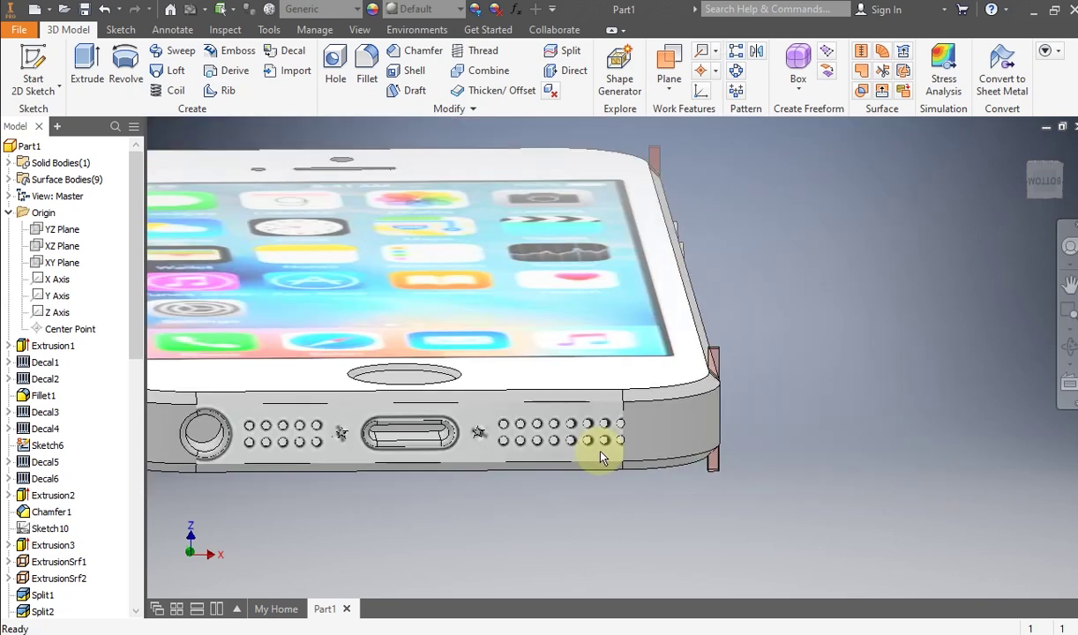
{"action": "middle_click_drag", "start_coordinate": [602, 454], "coordinate": [625, 429]}
{"action": "middle_click_drag", "start_coordinate": [469, 445], "coordinate": [636, 395]}
{"action": "scroll", "coordinate": [651, 407], "scroll_direction": "up", "scroll_amount": 3}
{"action": "scroll", "coordinate": [651, 408], "scroll_direction": "down", "scroll_amount": 3}
{"action": "middle_click_drag", "start_coordinate": [602, 431], "coordinate": [540, 464]}
Step: Examine the phone's back face, first around its lower corner and bottom edge, and again from straight behind up to the camera end
{"action": "left_click", "coordinate": [1069, 346]}
{"action": "left_click_drag", "start_coordinate": [648, 303], "coordinate": [431, 377]}
{"action": "left_click_drag", "start_coordinate": [528, 411], "coordinate": [482, 320]}
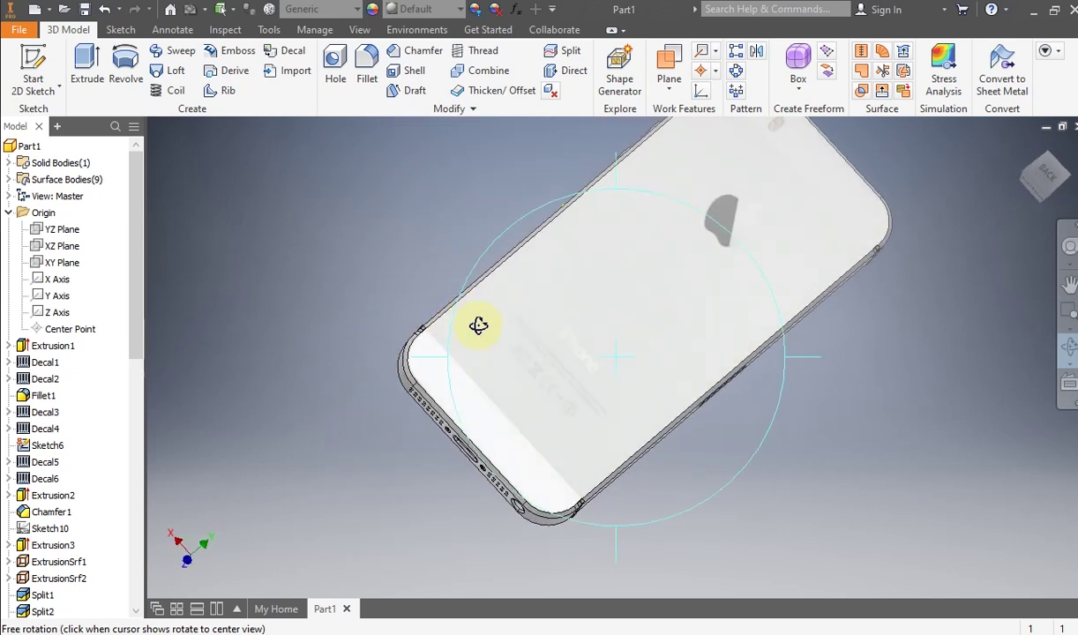
{"action": "right_click", "coordinate": [482, 322]}
{"action": "left_click", "coordinate": [546, 326]}
{"action": "left_click", "coordinate": [662, 289]}
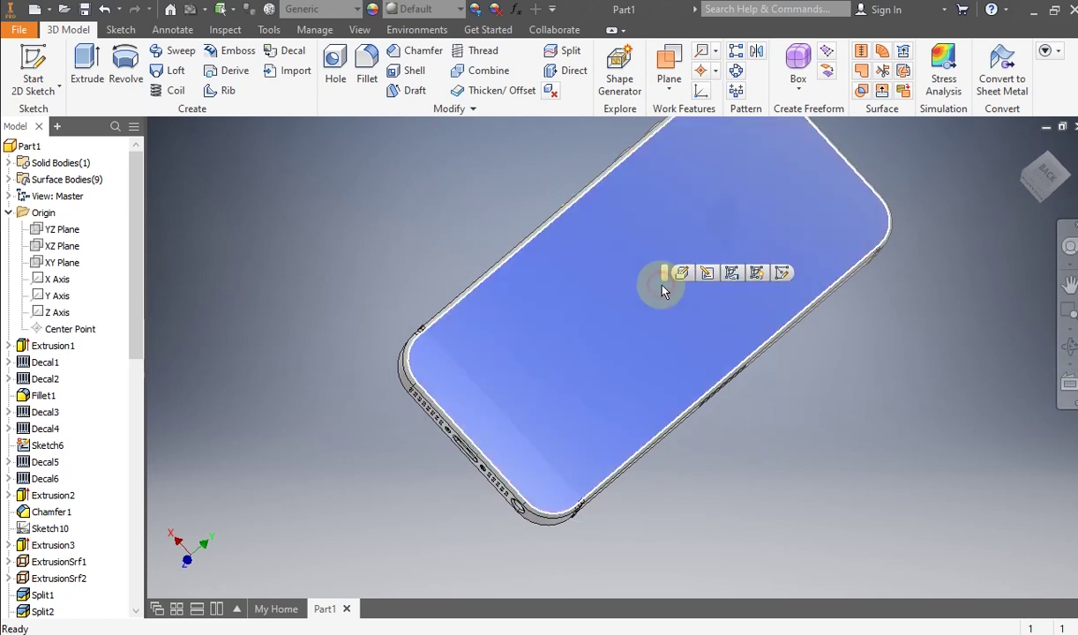
{"action": "scroll", "coordinate": [401, 354], "scroll_direction": "down", "scroll_amount": 3}
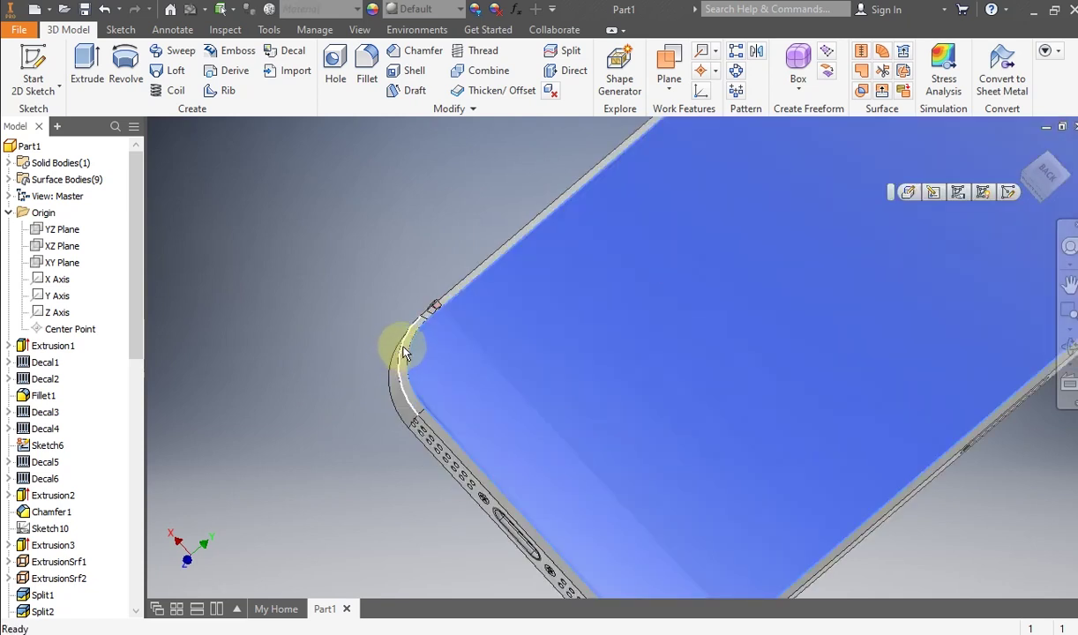
{"action": "scroll", "coordinate": [470, 343], "scroll_direction": "up", "scroll_amount": 2}
{"action": "scroll", "coordinate": [457, 330], "scroll_direction": "down", "scroll_amount": 4}
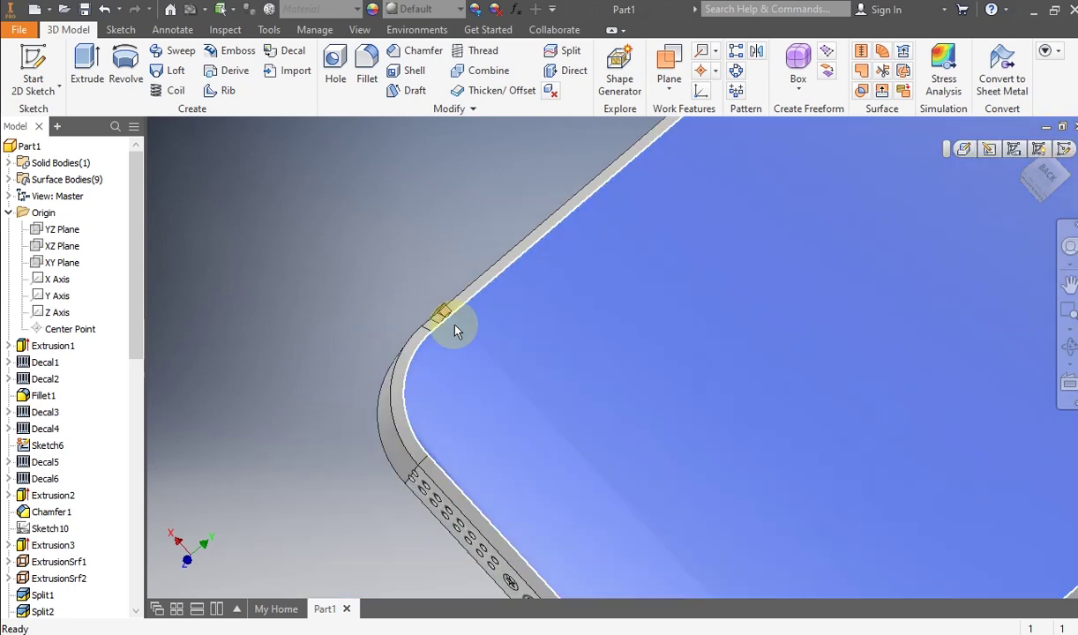
{"action": "scroll", "coordinate": [455, 325], "scroll_direction": "up", "scroll_amount": 4}
{"action": "left_click", "coordinate": [1042, 178]}
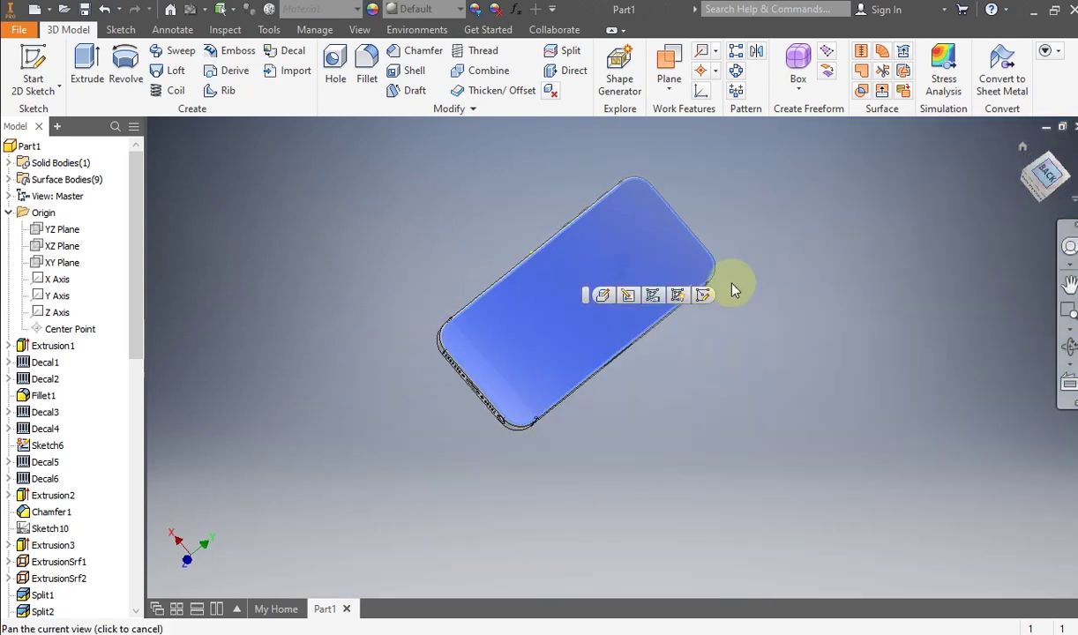
{"action": "left_click", "coordinate": [1061, 144]}
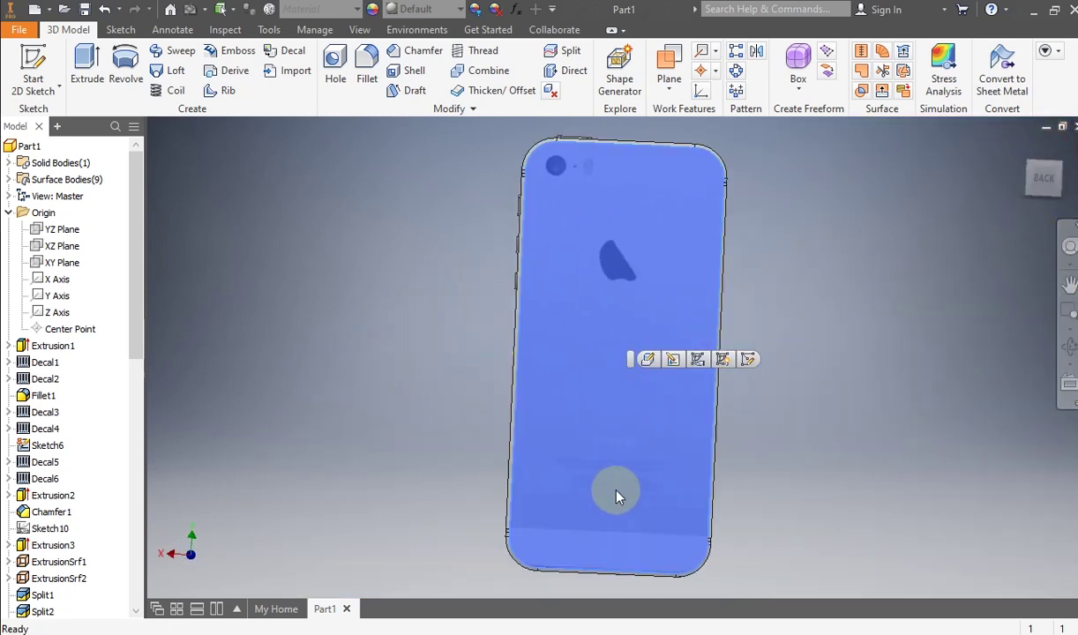
{"action": "scroll", "coordinate": [569, 474], "scroll_direction": "up", "scroll_amount": 3}
{"action": "middle_click_drag", "start_coordinate": [549, 465], "coordinate": [569, 468]}
{"action": "scroll", "coordinate": [528, 264], "scroll_direction": "down", "scroll_amount": 3}
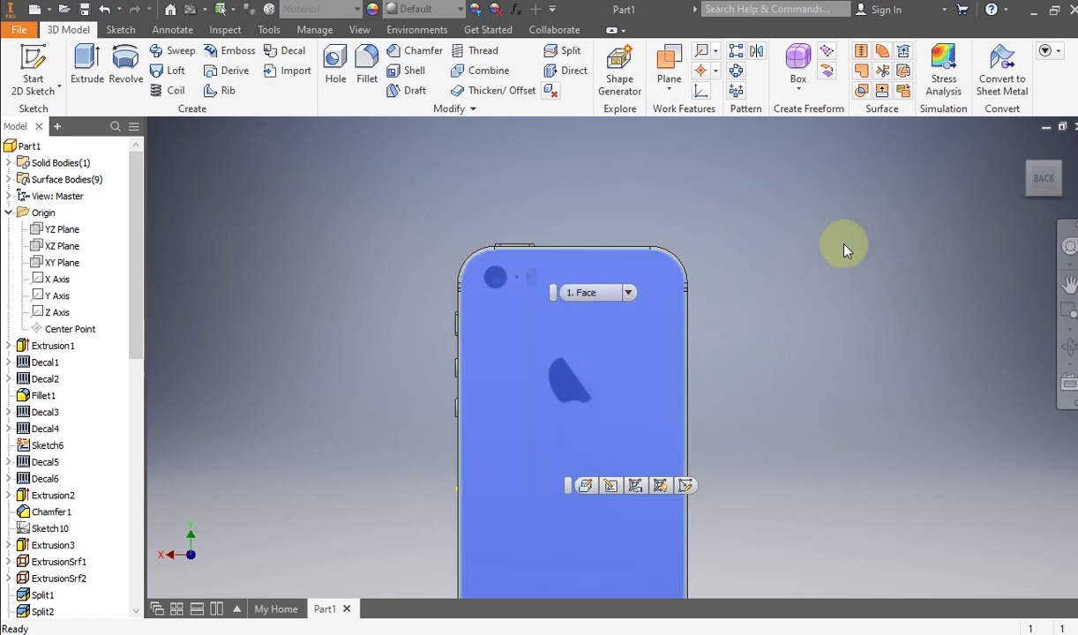
Step: Inspect the phone from its front and right side, and look through the most recent features in the model's feature list
{"action": "left_click", "coordinate": [1069, 347]}
{"action": "left_click_drag", "start_coordinate": [628, 357], "coordinate": [639, 402]}
{"action": "right_click", "coordinate": [640, 403]}
{"action": "left_click", "coordinate": [689, 403]}
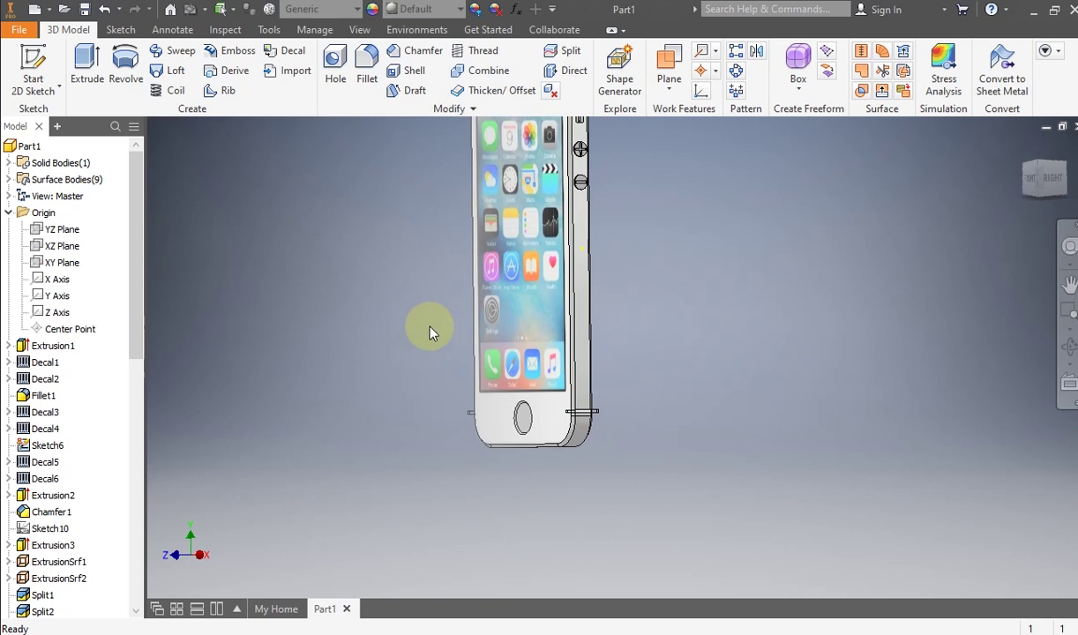
{"action": "scroll", "coordinate": [118, 331], "scroll_direction": "down", "scroll_amount": 10}
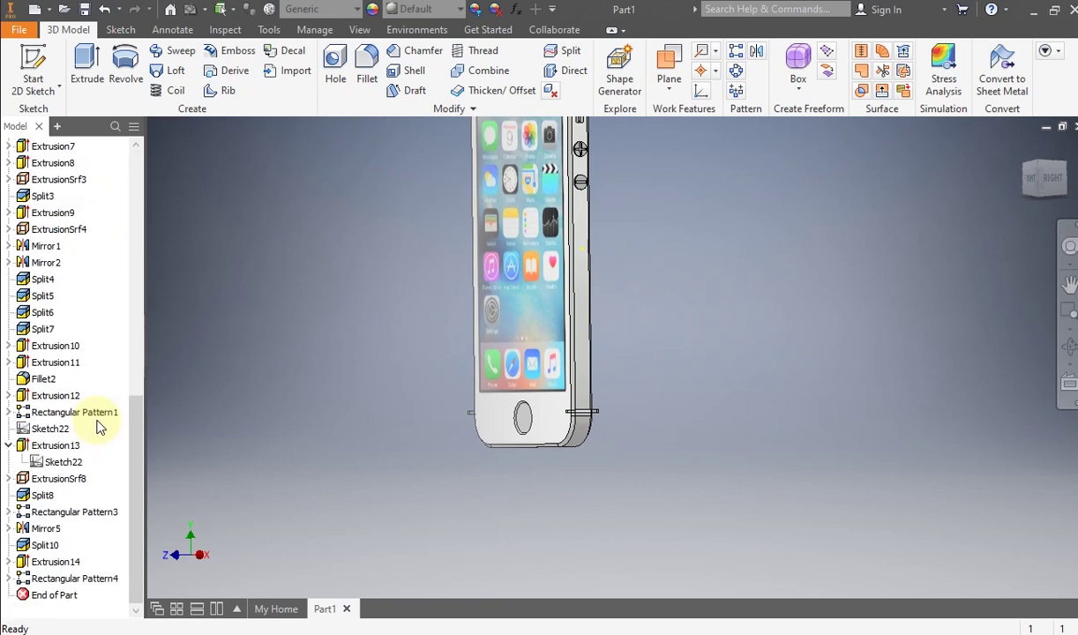